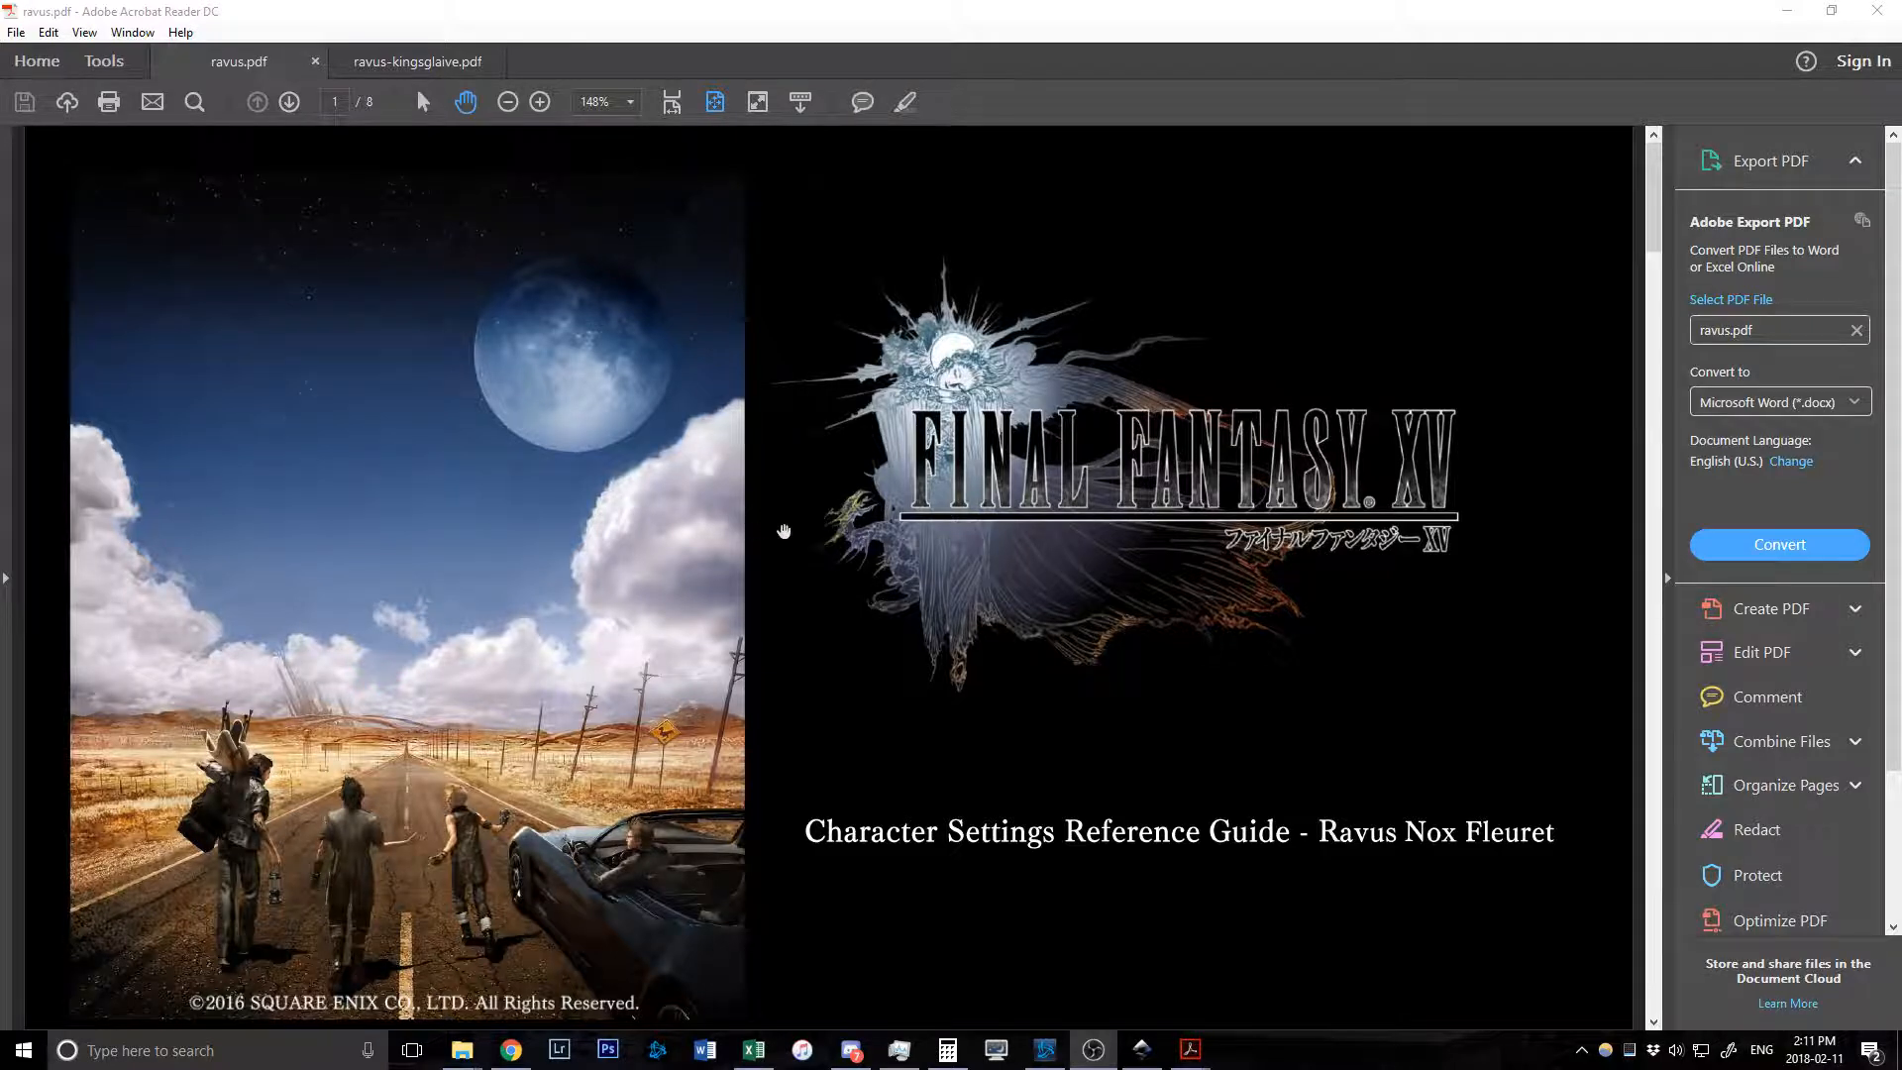
Page through ravus.pdf down to the Gallery pages, then switch to the ravus-kingsglaive.pdf guide.
scroll(777, 531, down, 3)
scroll(801, 552, down, 3)
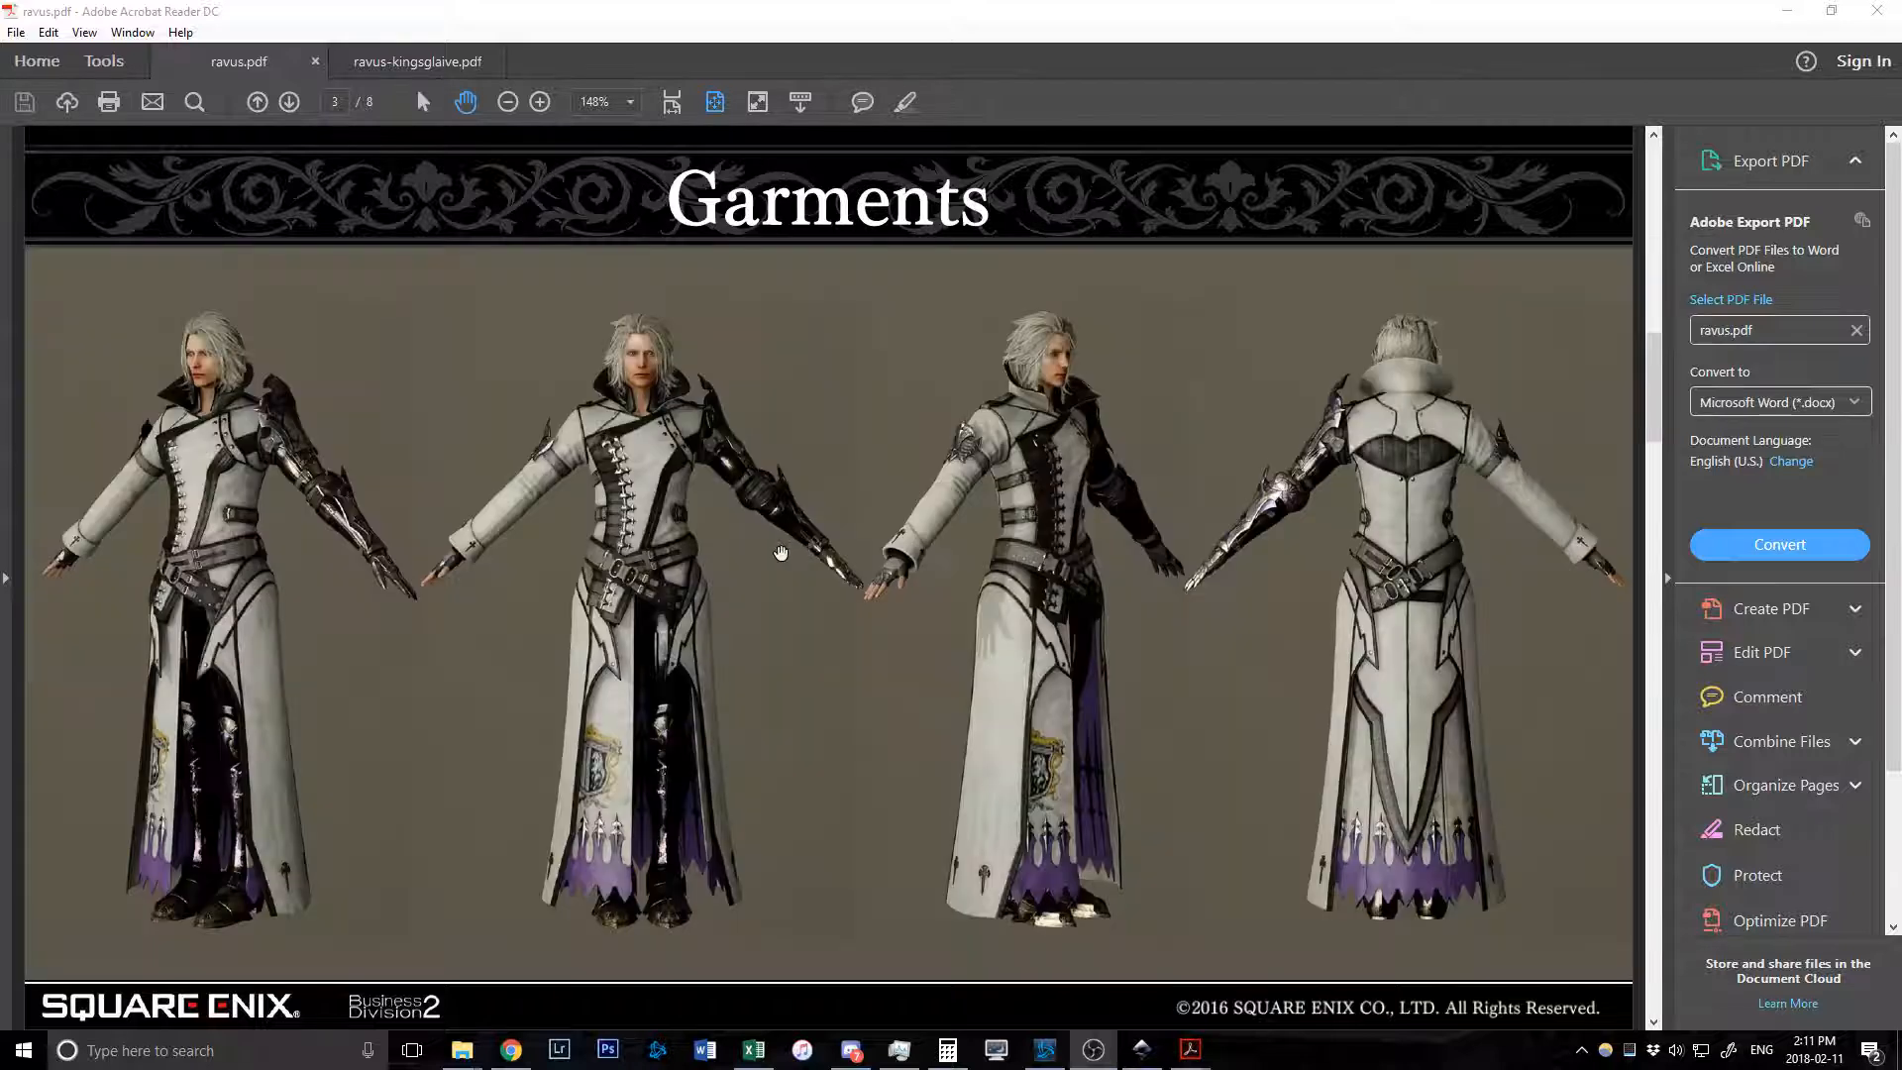
scroll(781, 553, down, 2)
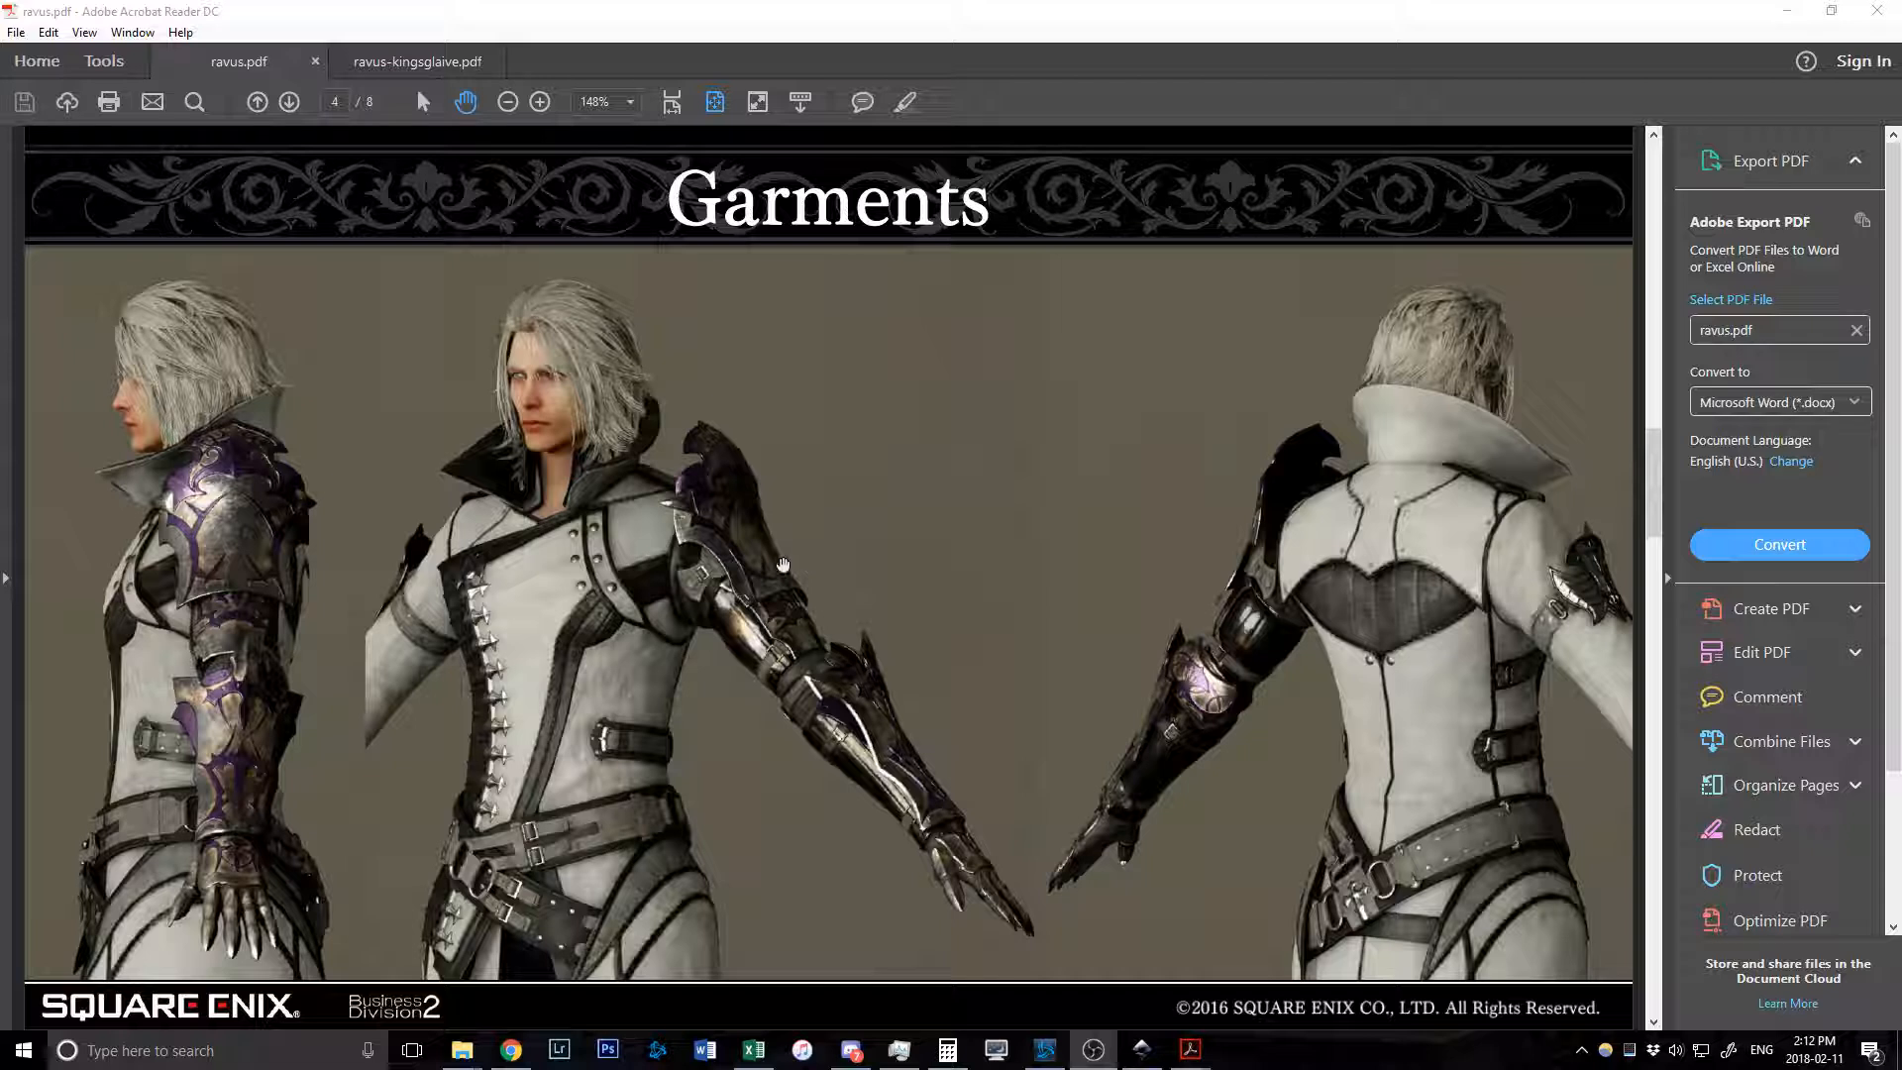
scroll(841, 561, down, 2)
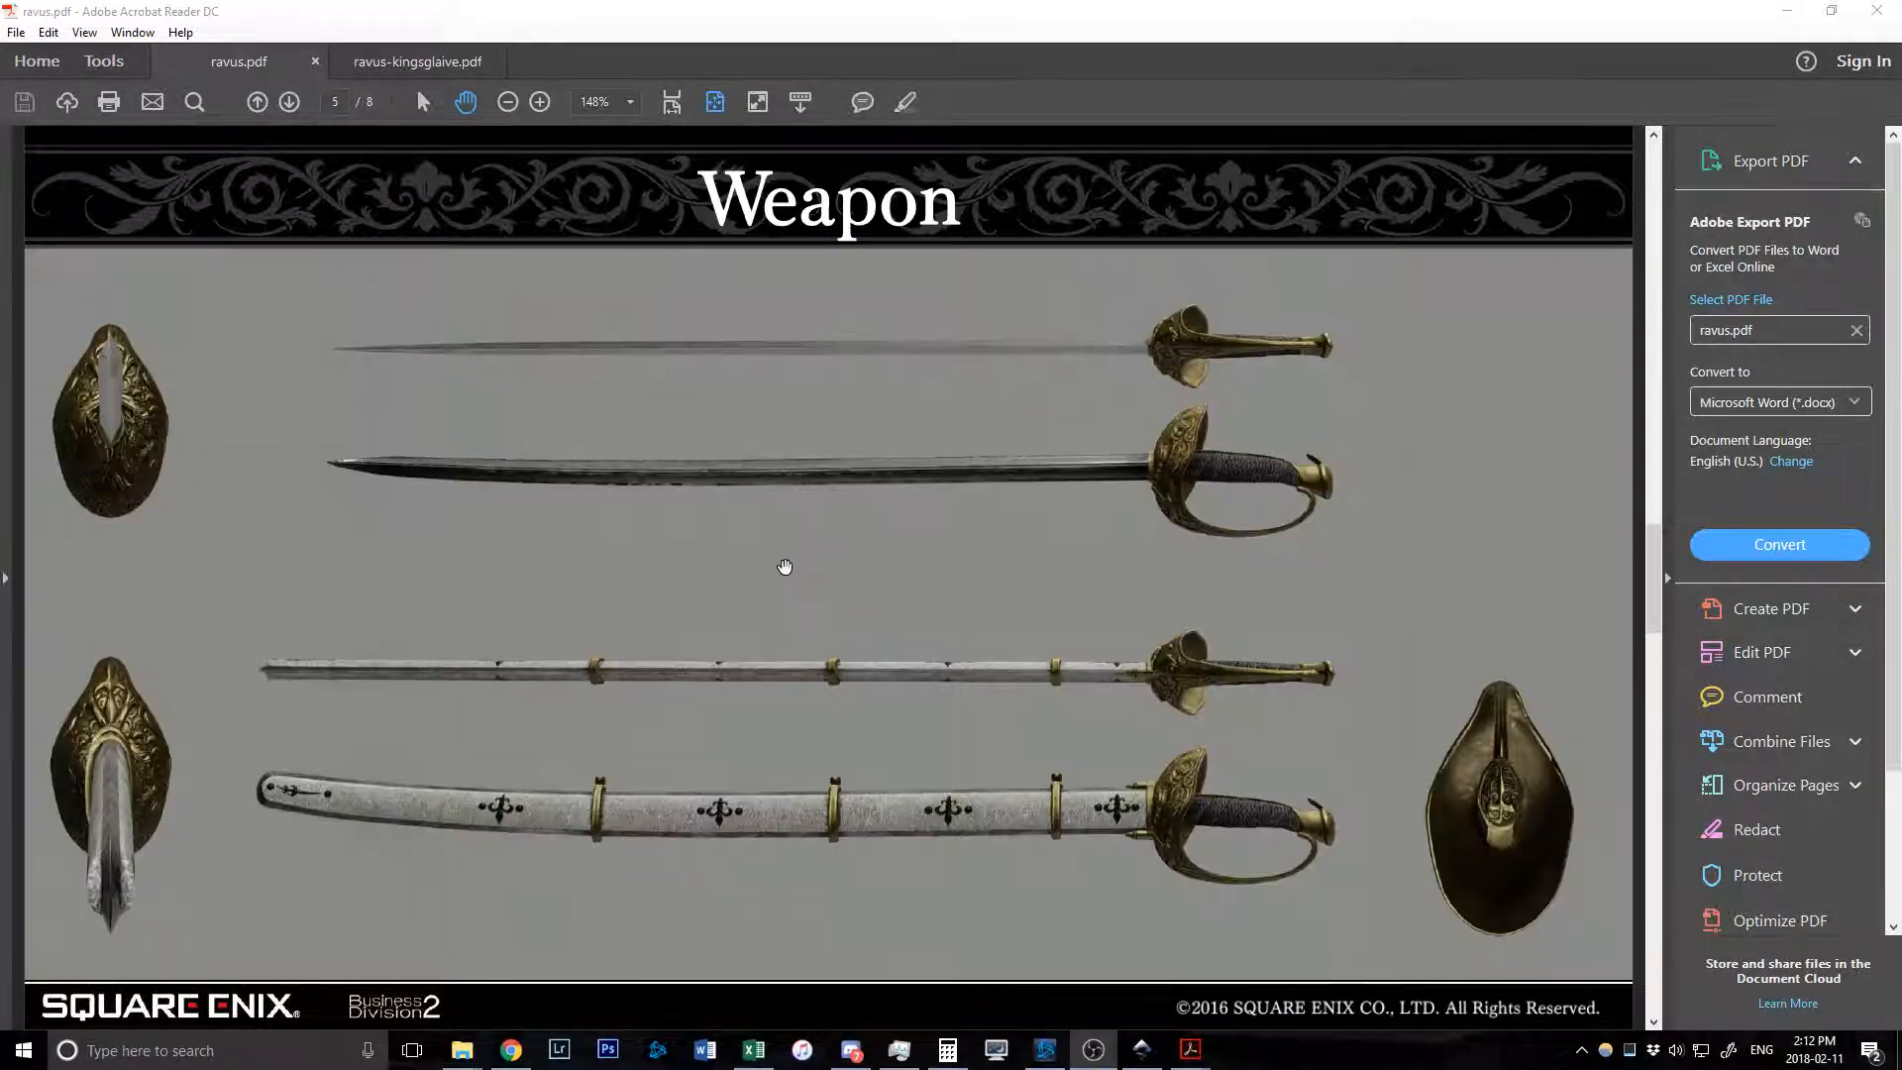
scroll(784, 565, down, 6)
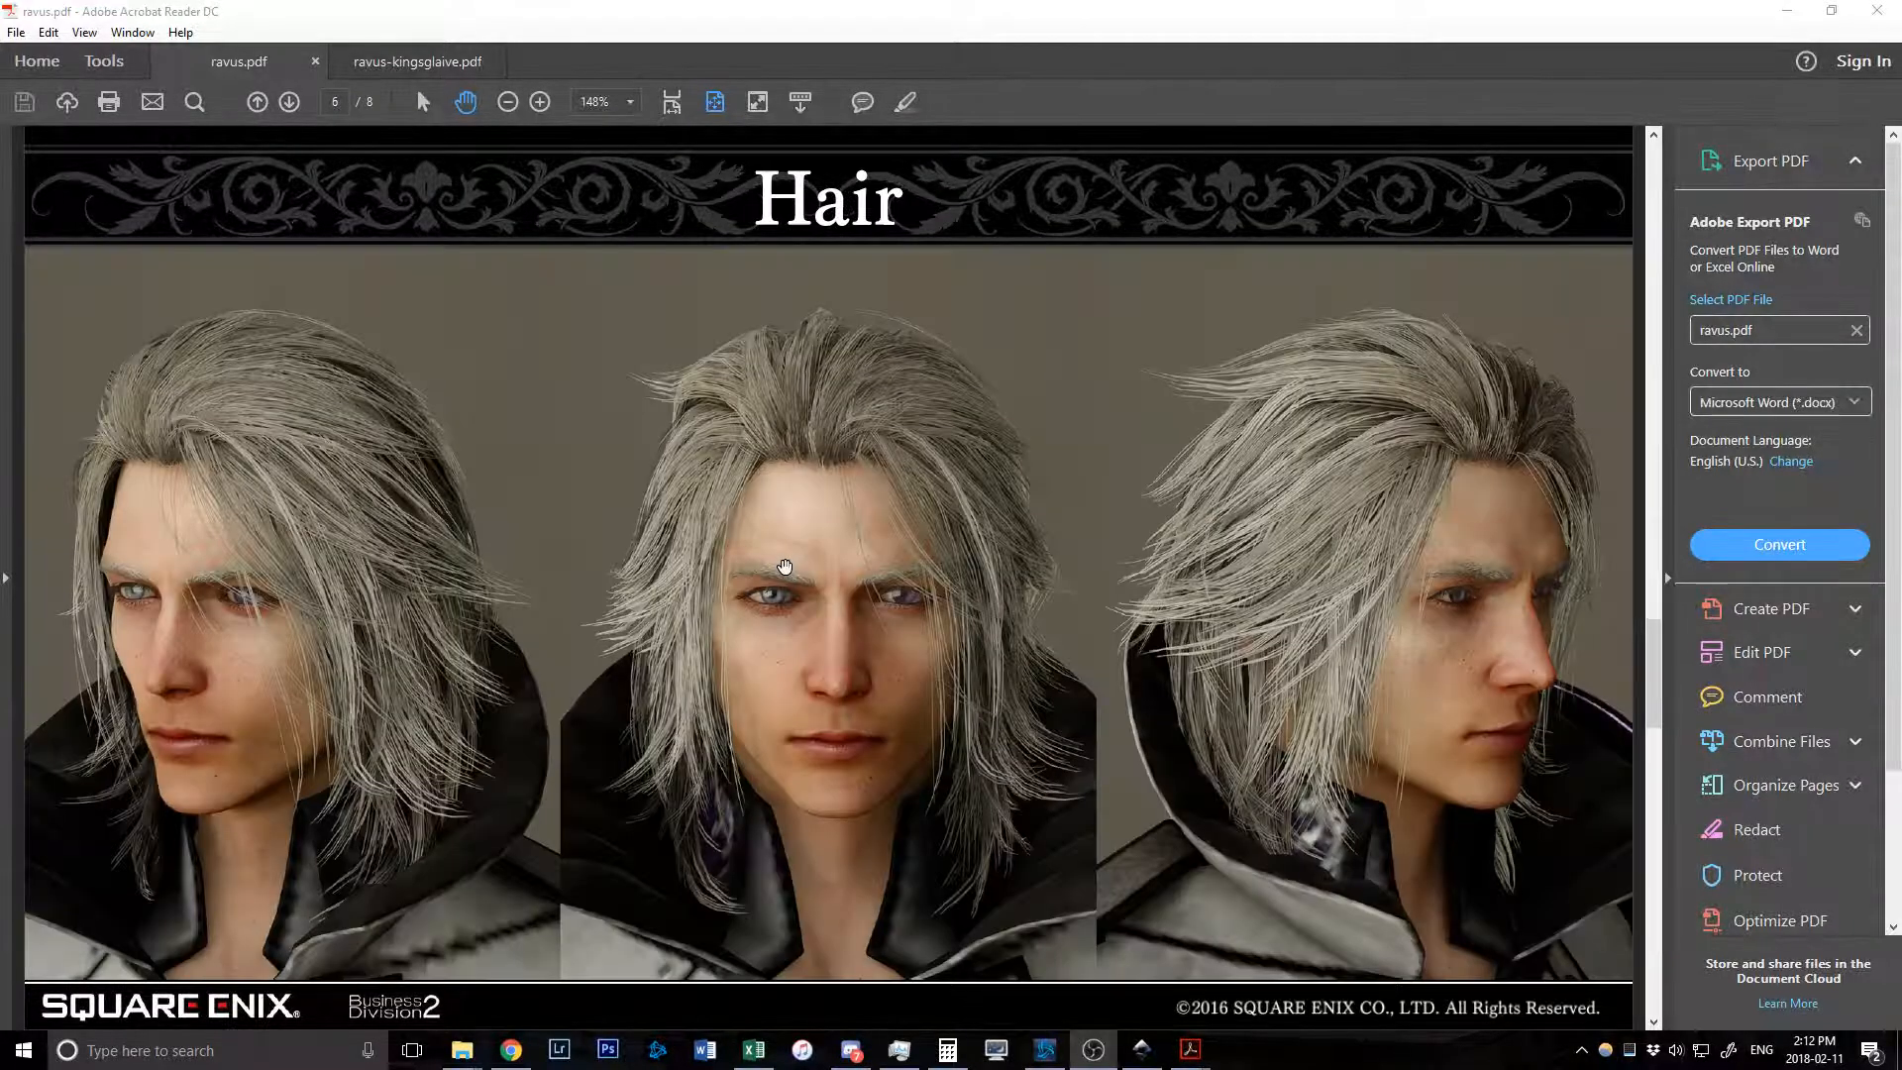
scroll(784, 566, up, 2)
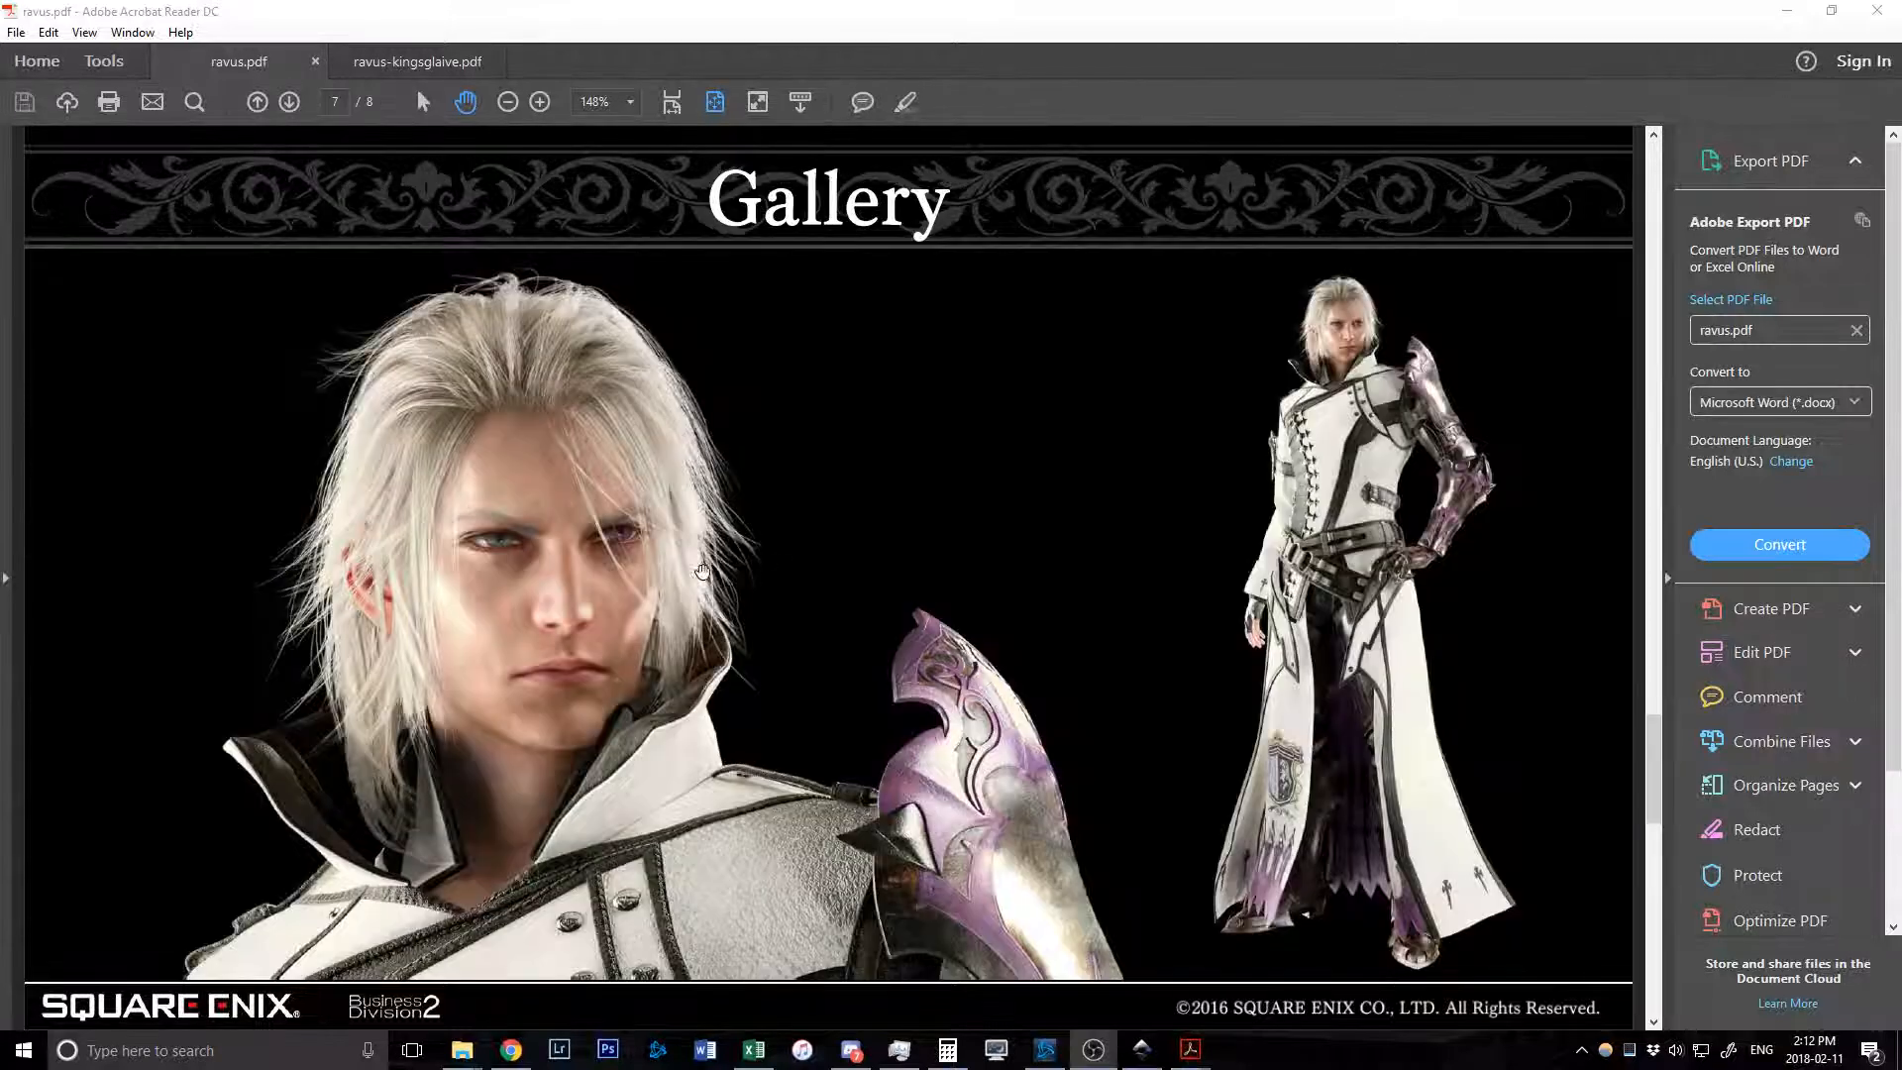
click(394, 68)
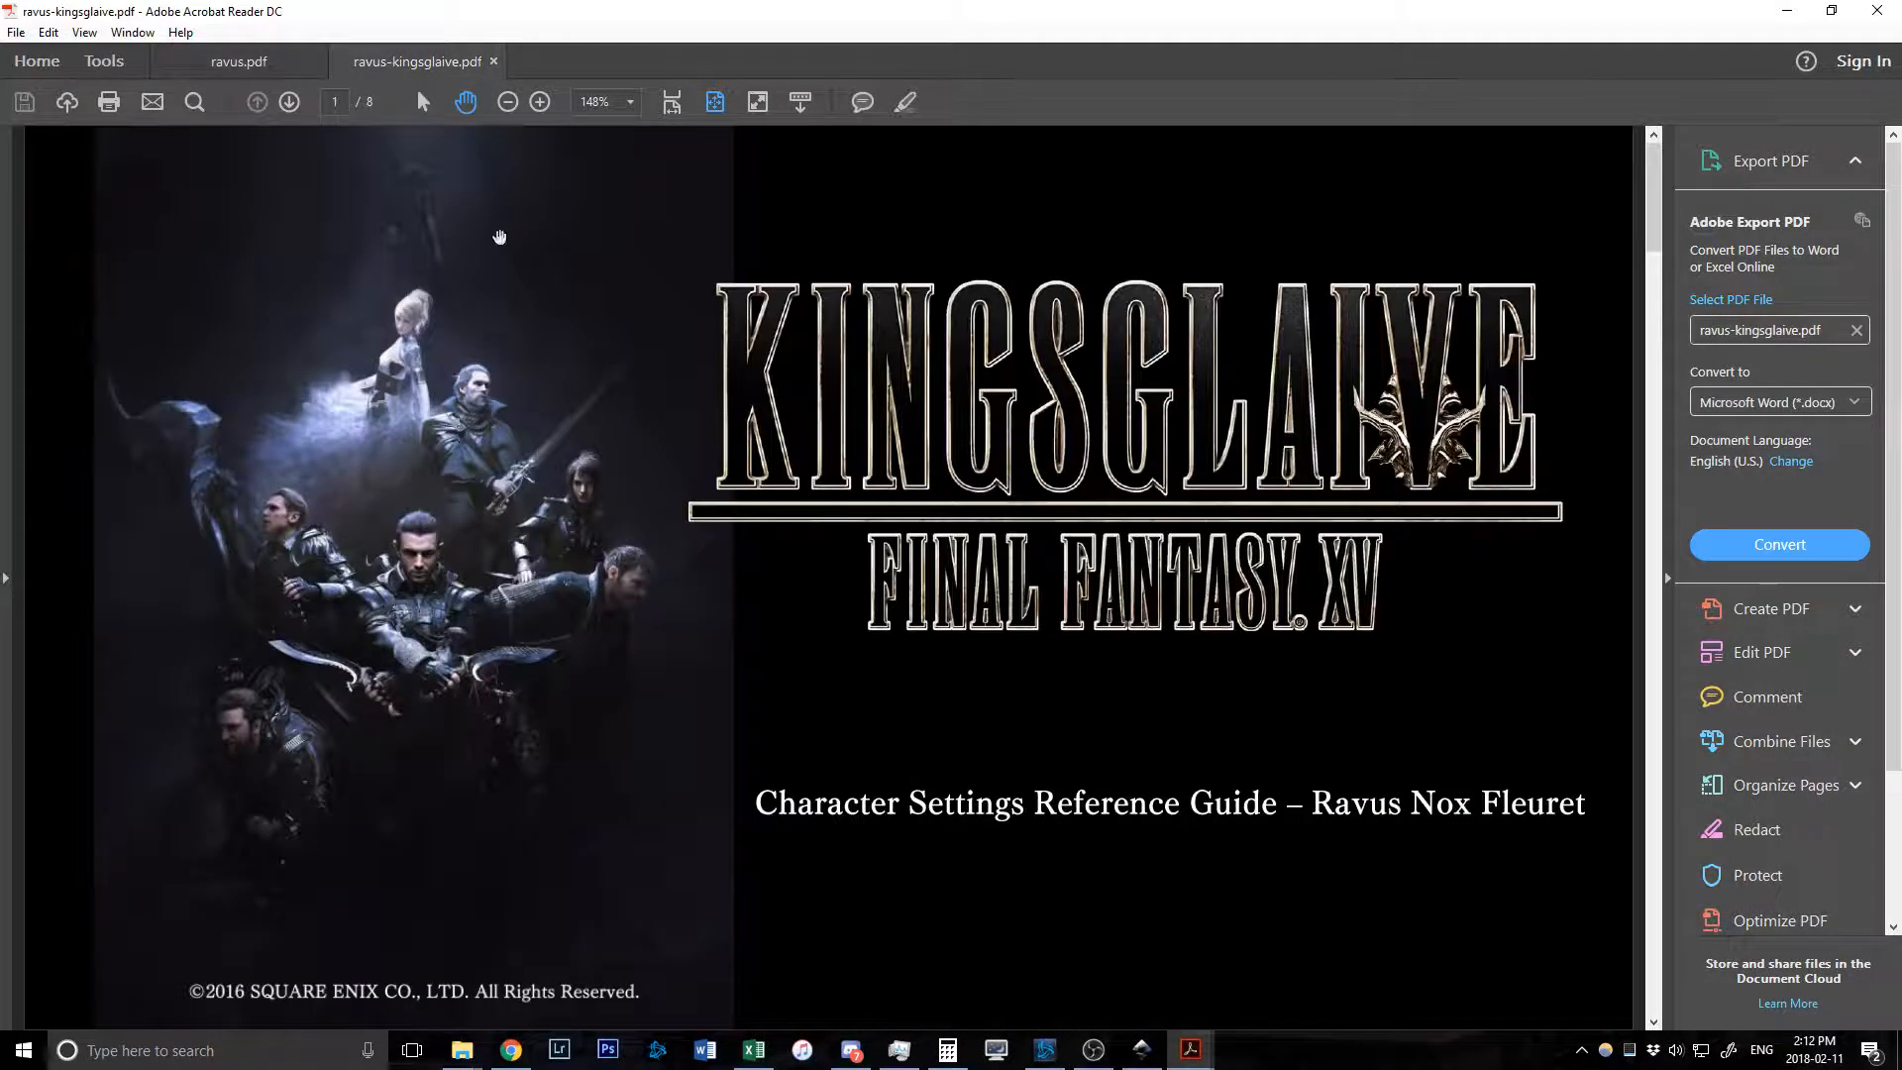
Zoom to 400% on the Kingsglaive Garments page and pan across the jacket front.
scroll(778, 532, down, 2)
scroll(732, 542, down, 2)
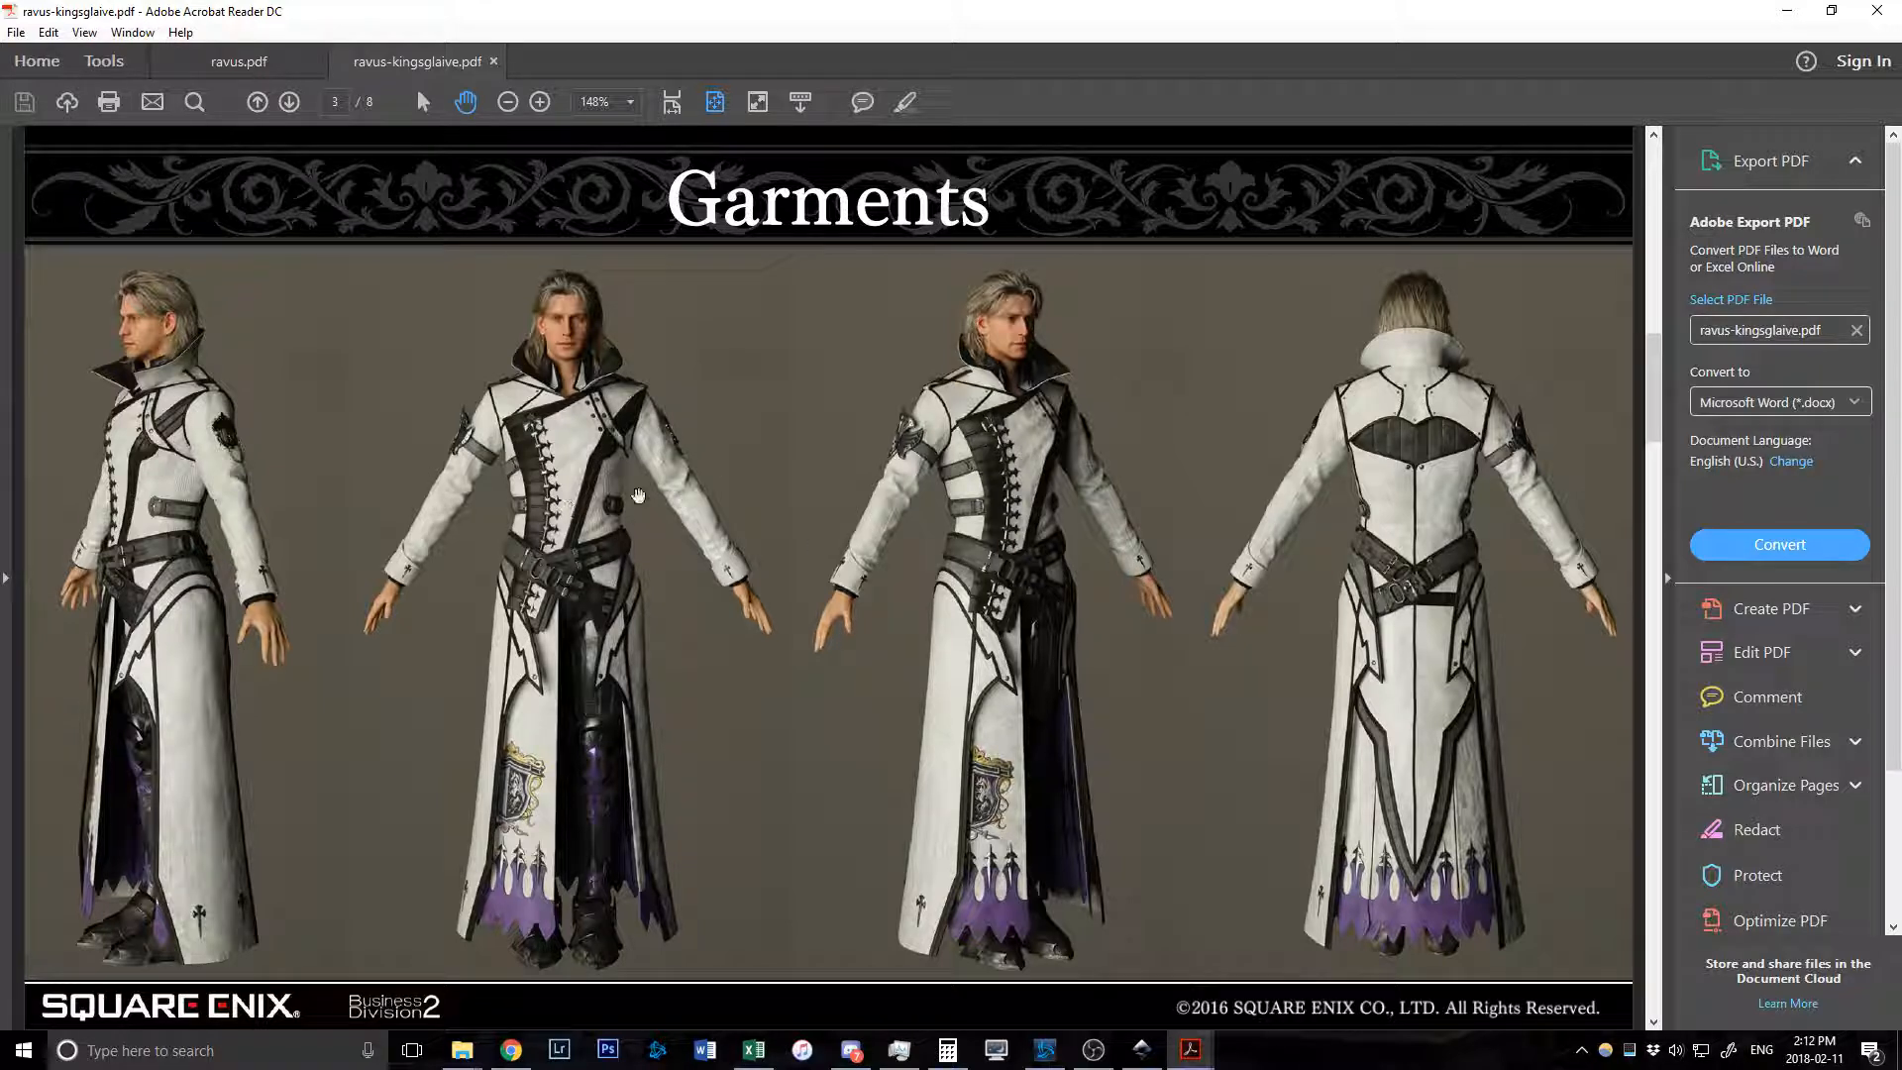
scroll(575, 507, down, 2)
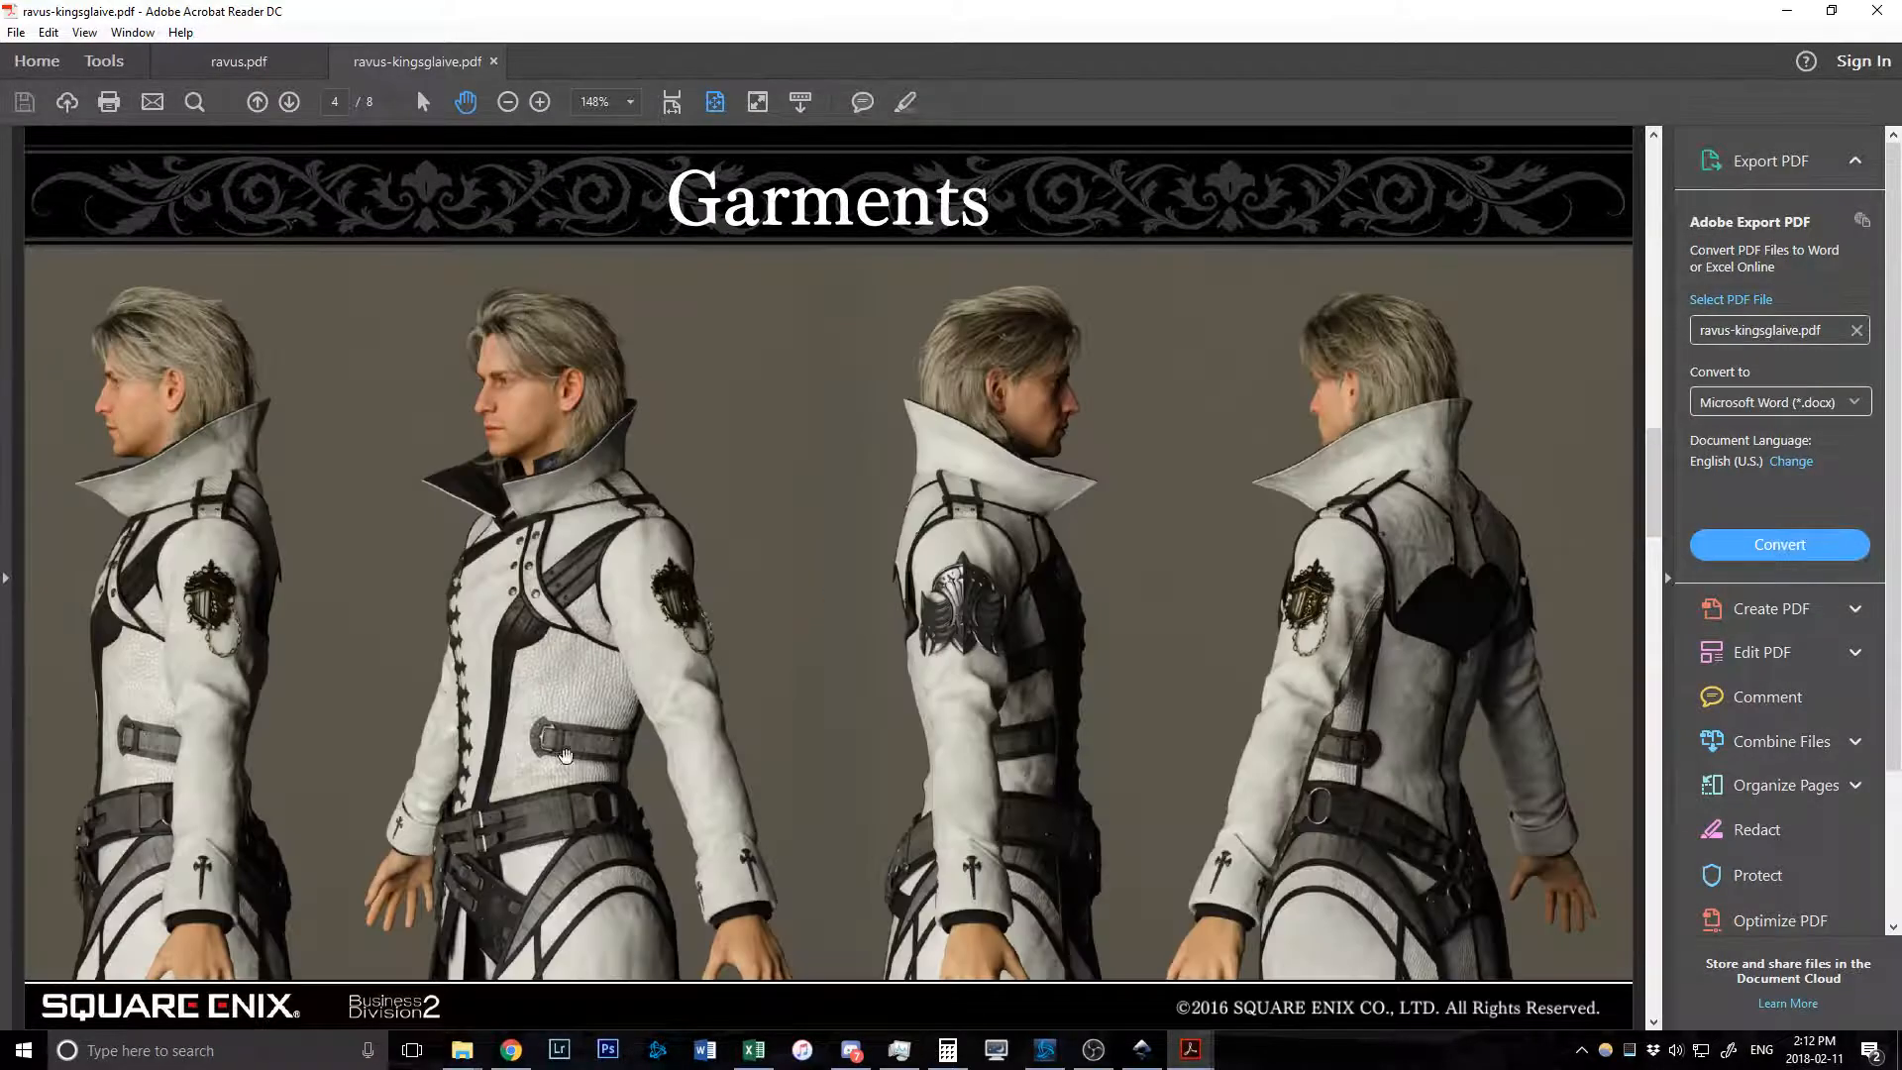
scroll(555, 720, up, 4)
drag(477, 646, 761, 483)
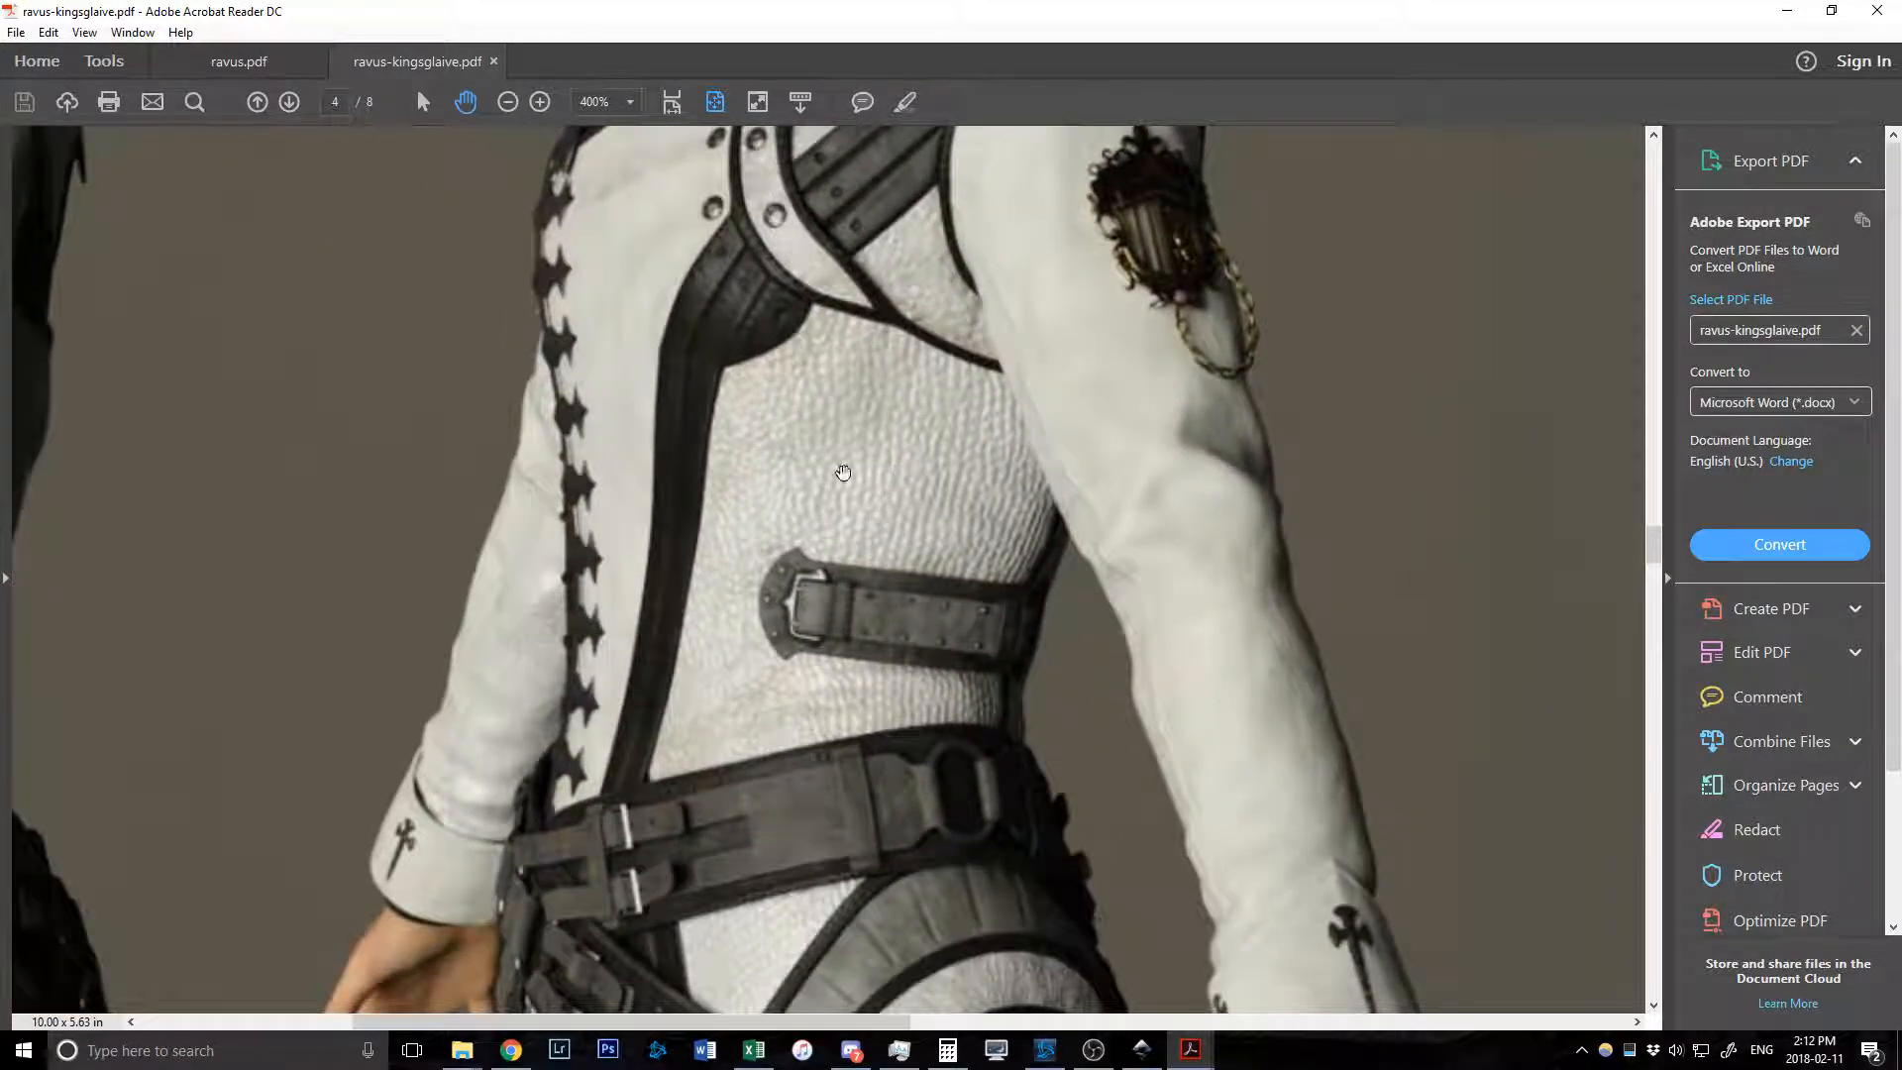
Zoom back out and bring up Ravus Garment Patterns MASTER.svg in Inkscape.
scroll(815, 516, down, 4)
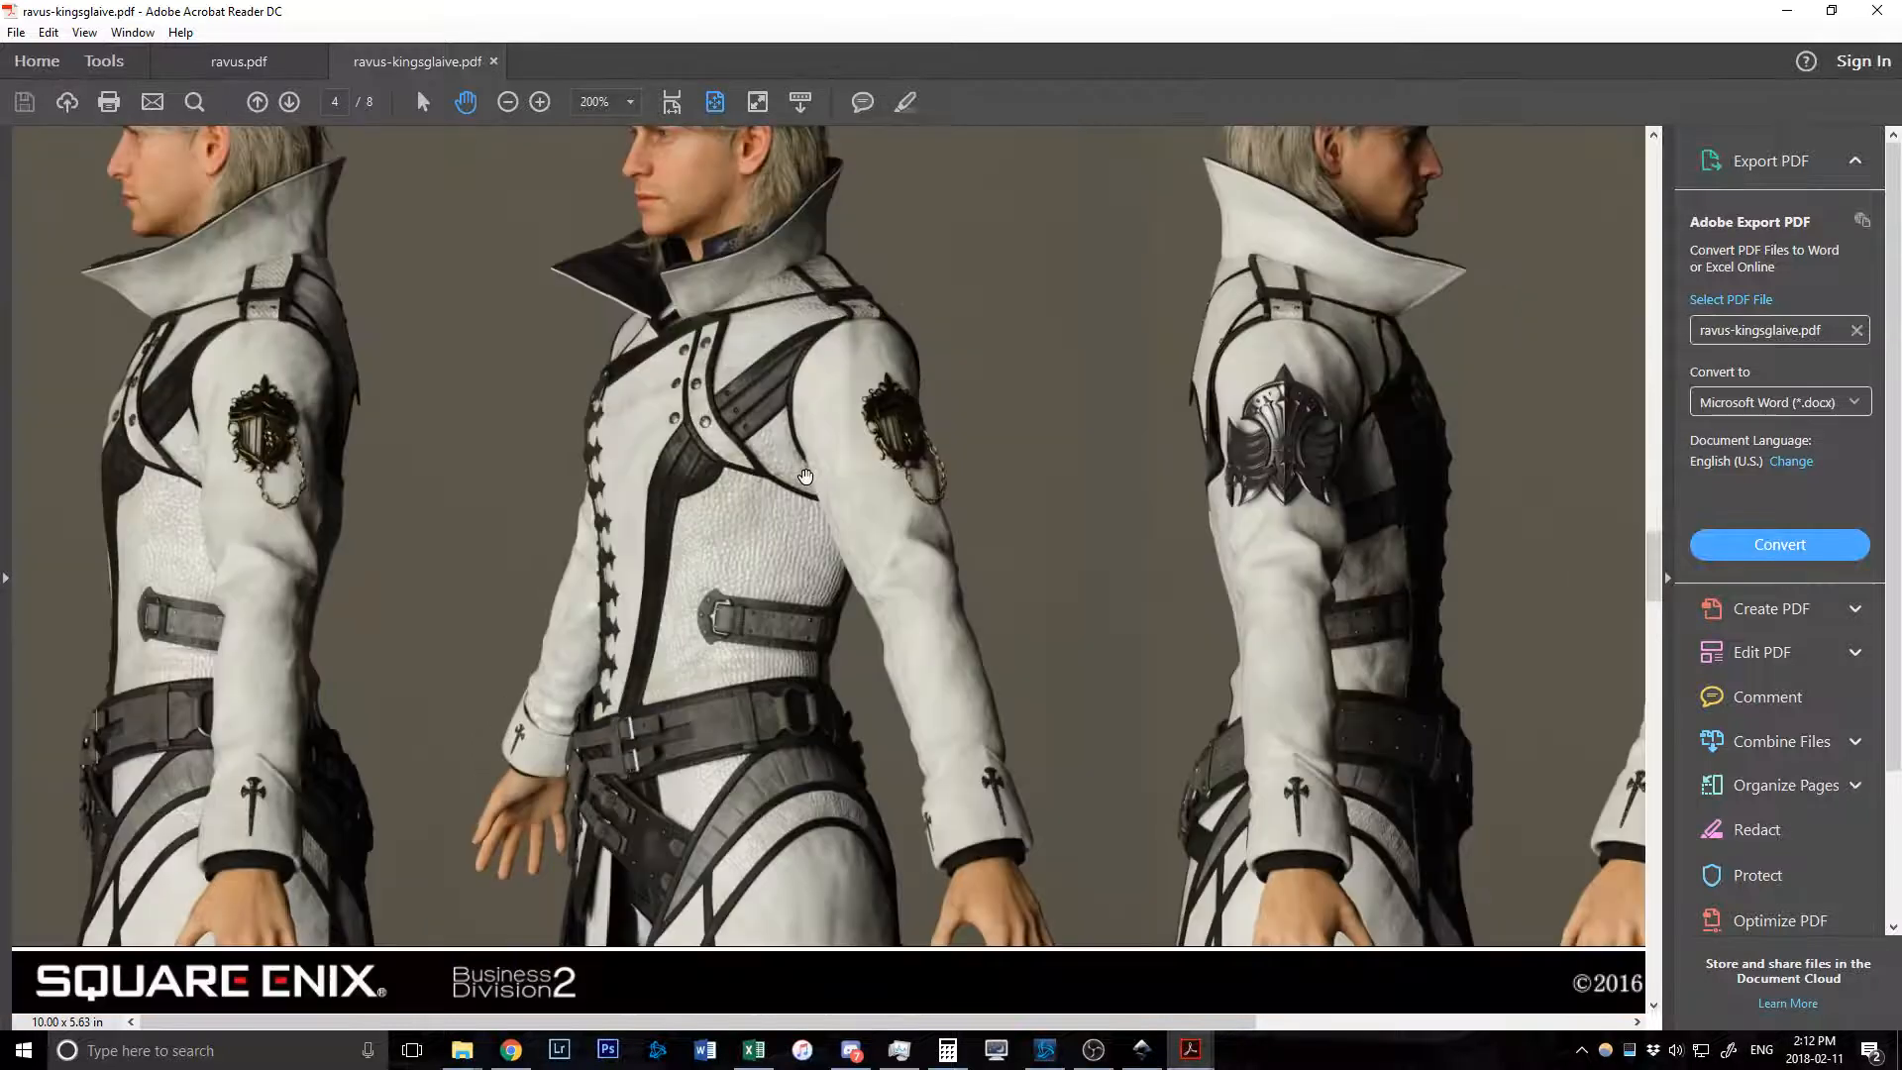
scroll(806, 476, down, 3)
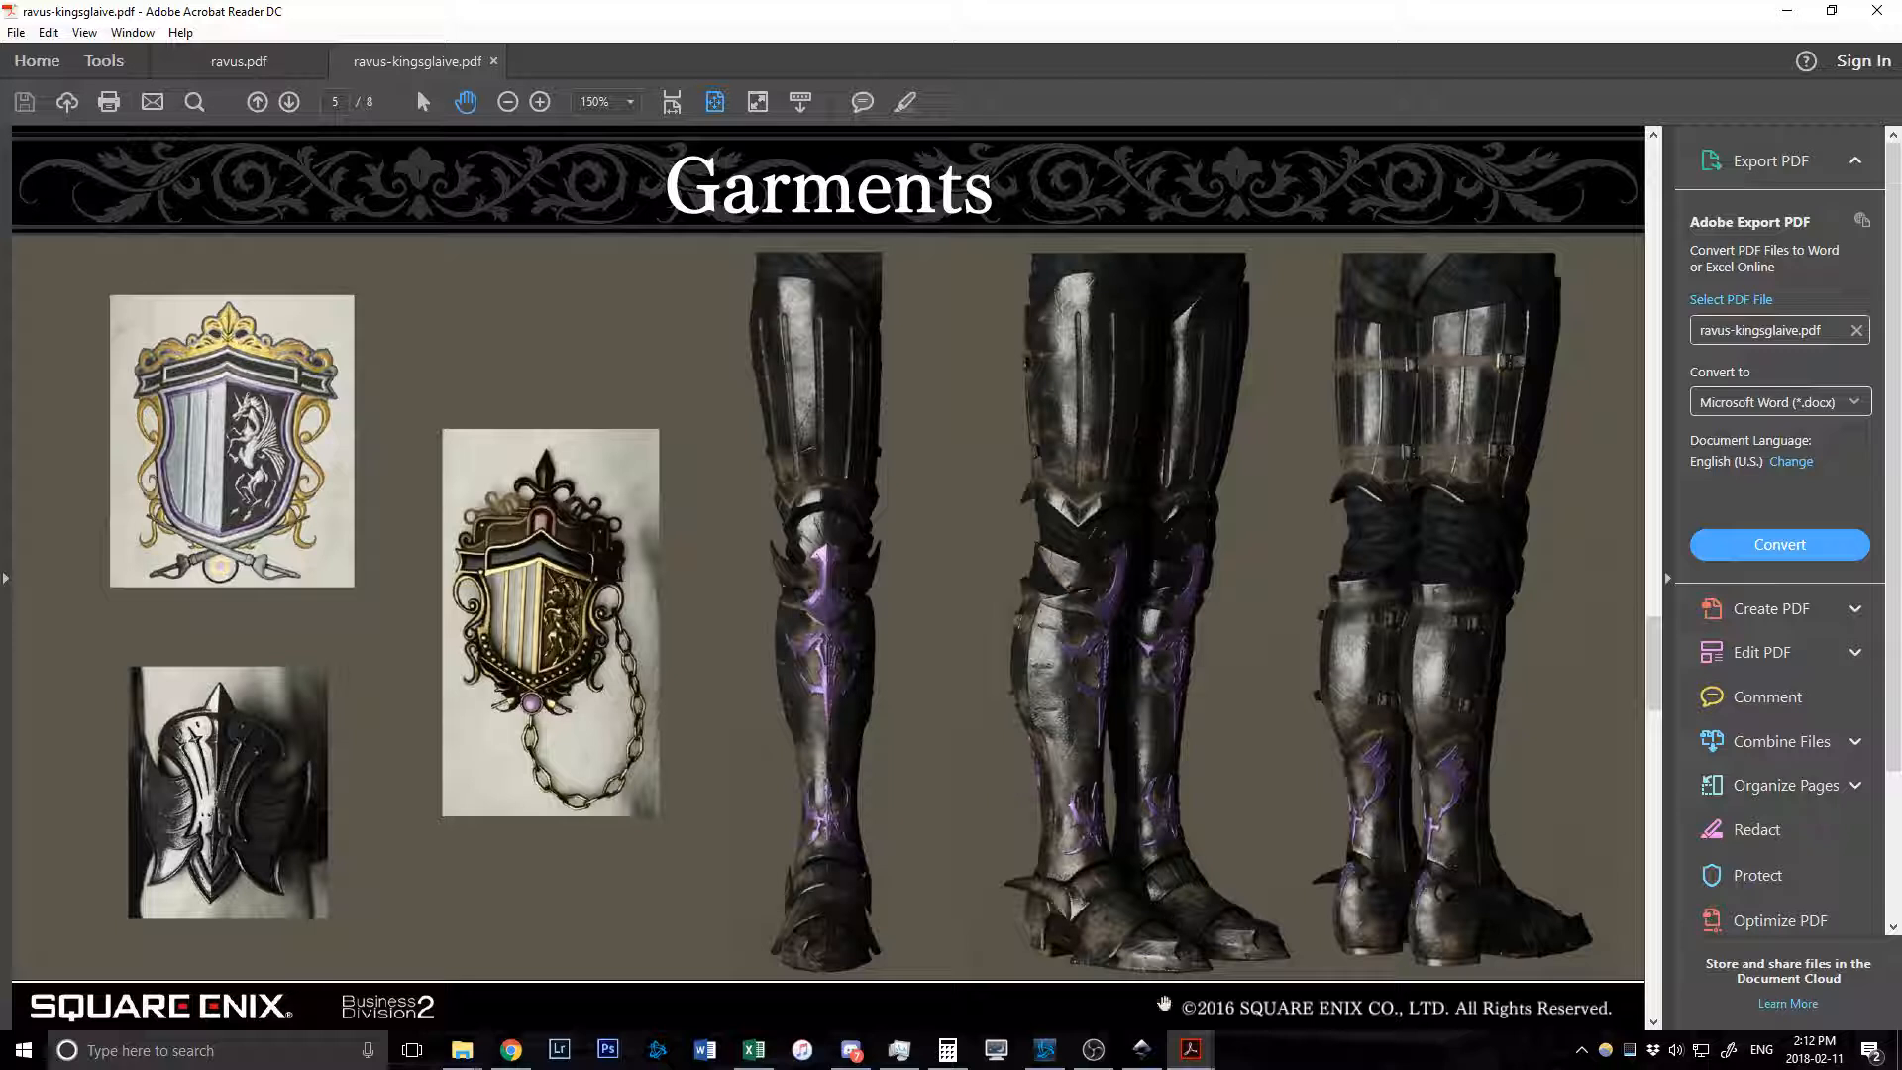
mouse_move(1142, 1057)
click(1131, 978)
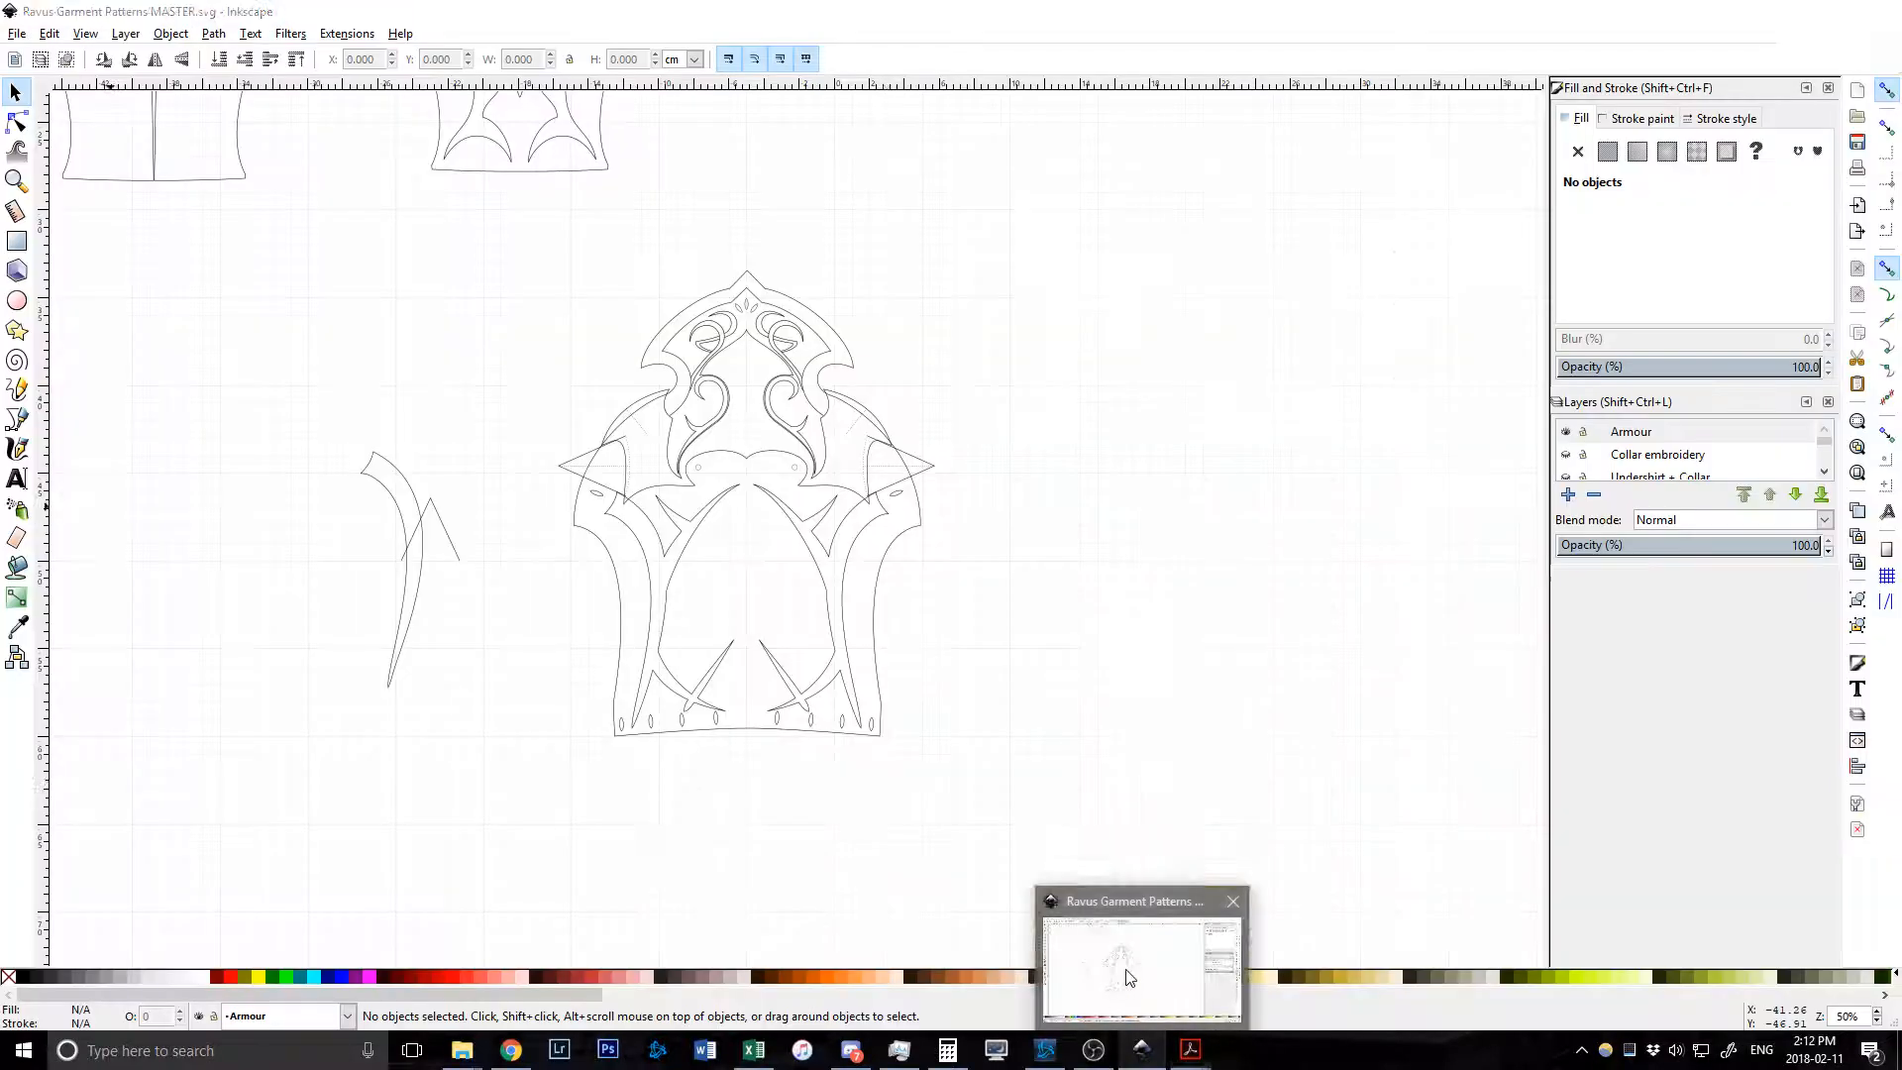
Hide the Armour layer in the Layers panel.
click(1565, 432)
scroll(1604, 446, down, 3)
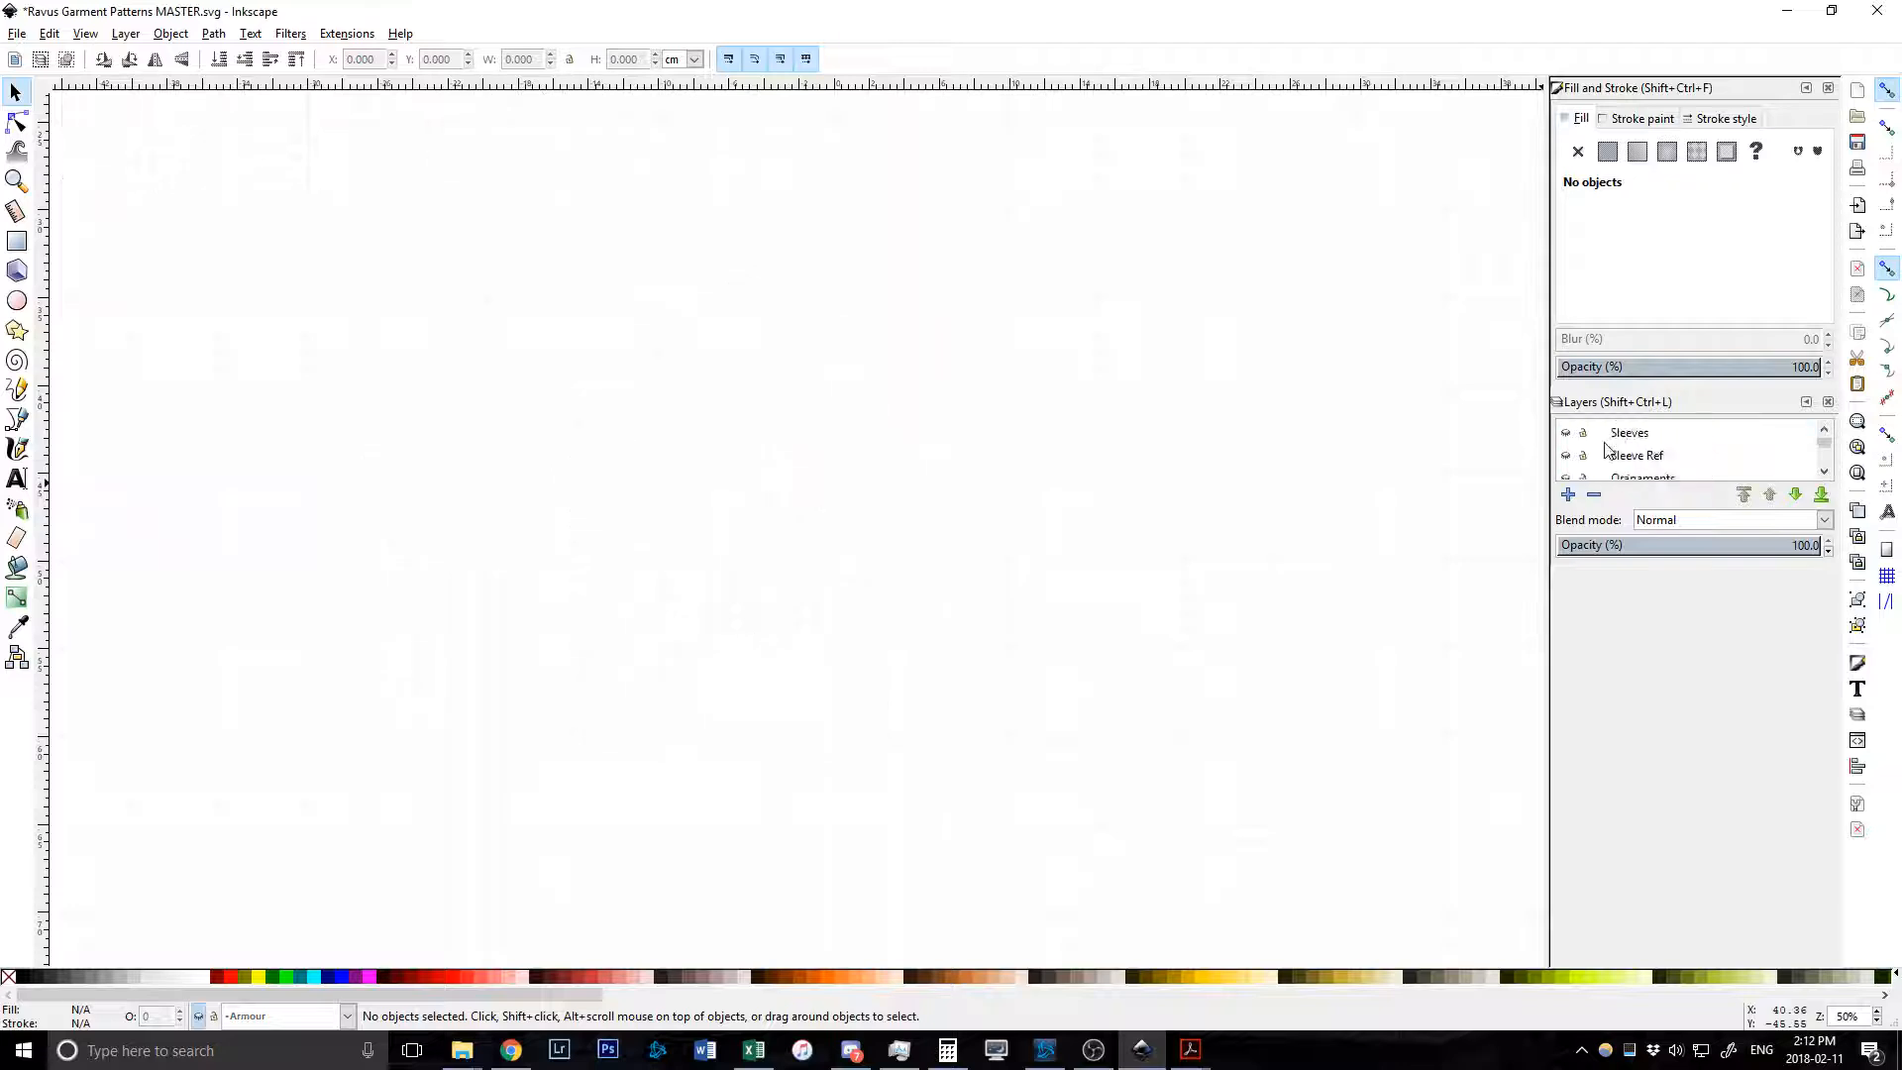
scroll(1605, 447, down, 5)
scroll(1602, 455, down, 1)
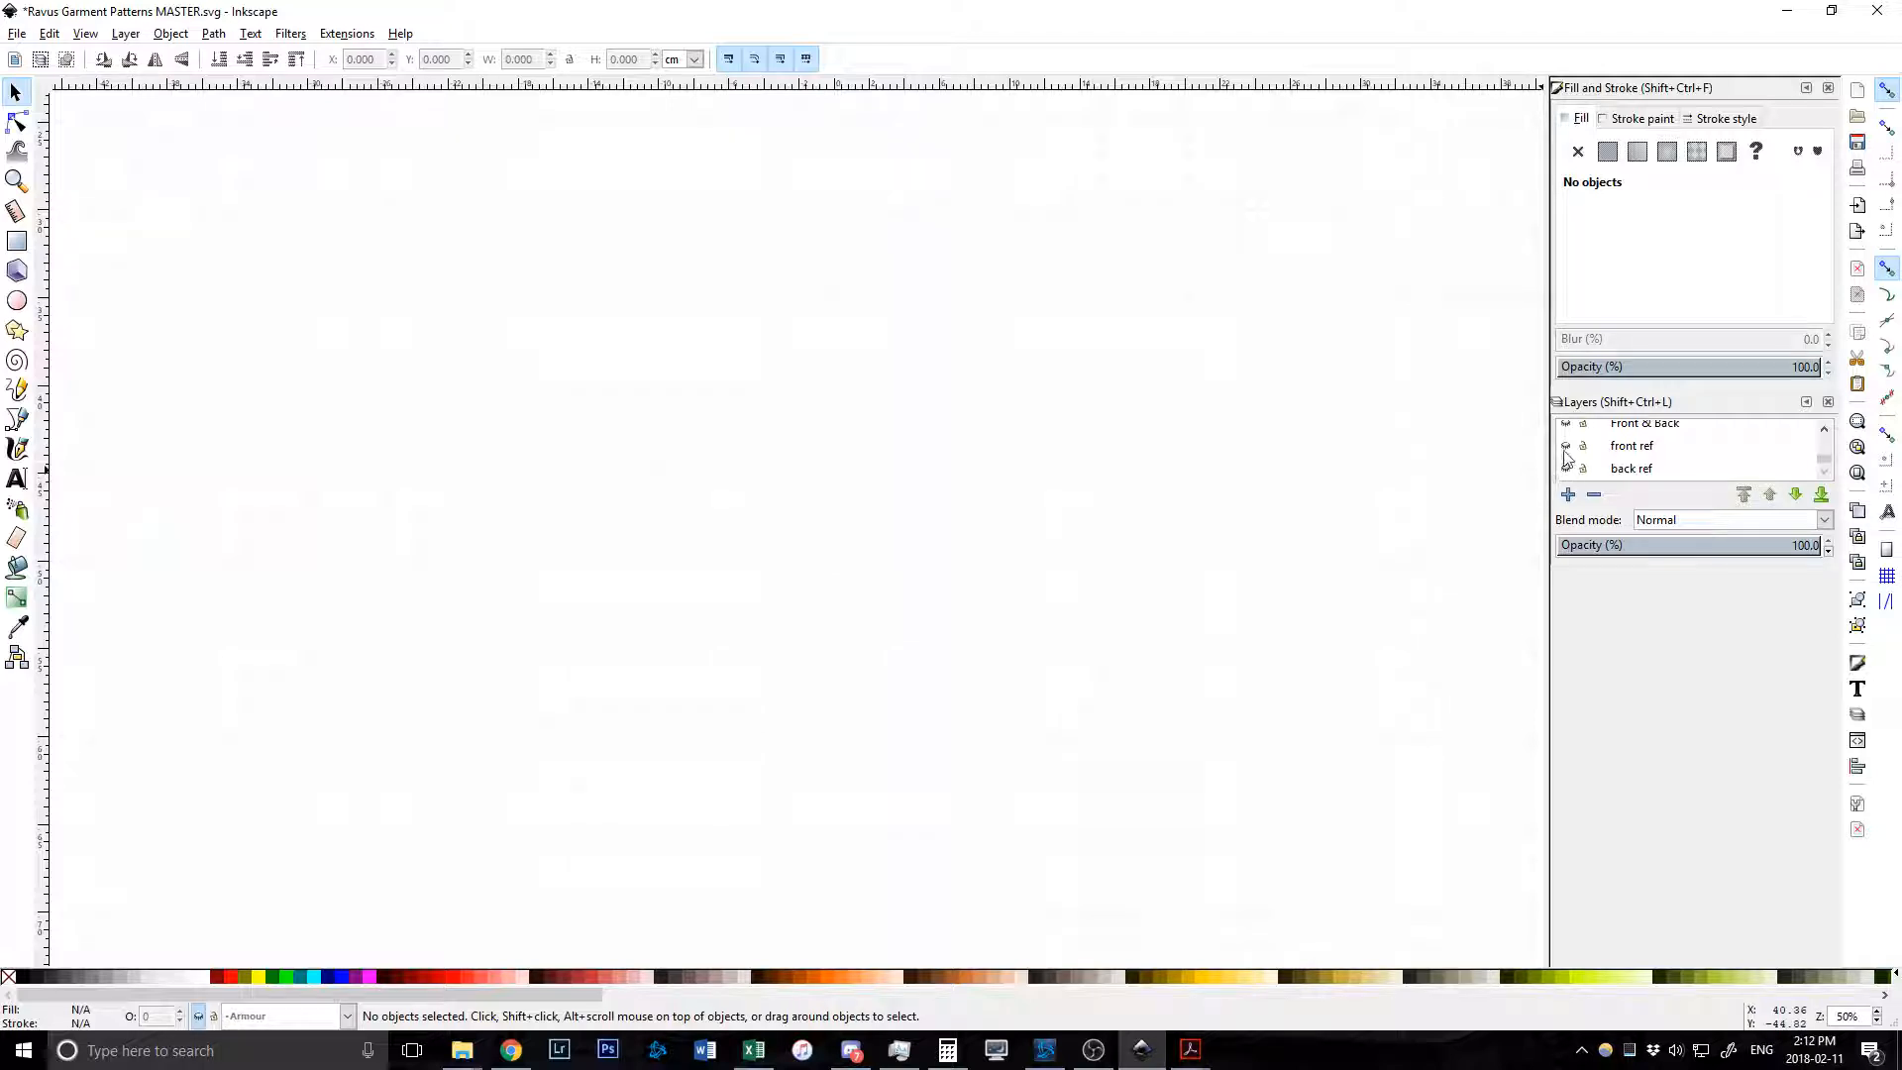
Bring the full-length coat reference image into view and make front ref the current layer.
scroll(1055, 573, down, 5)
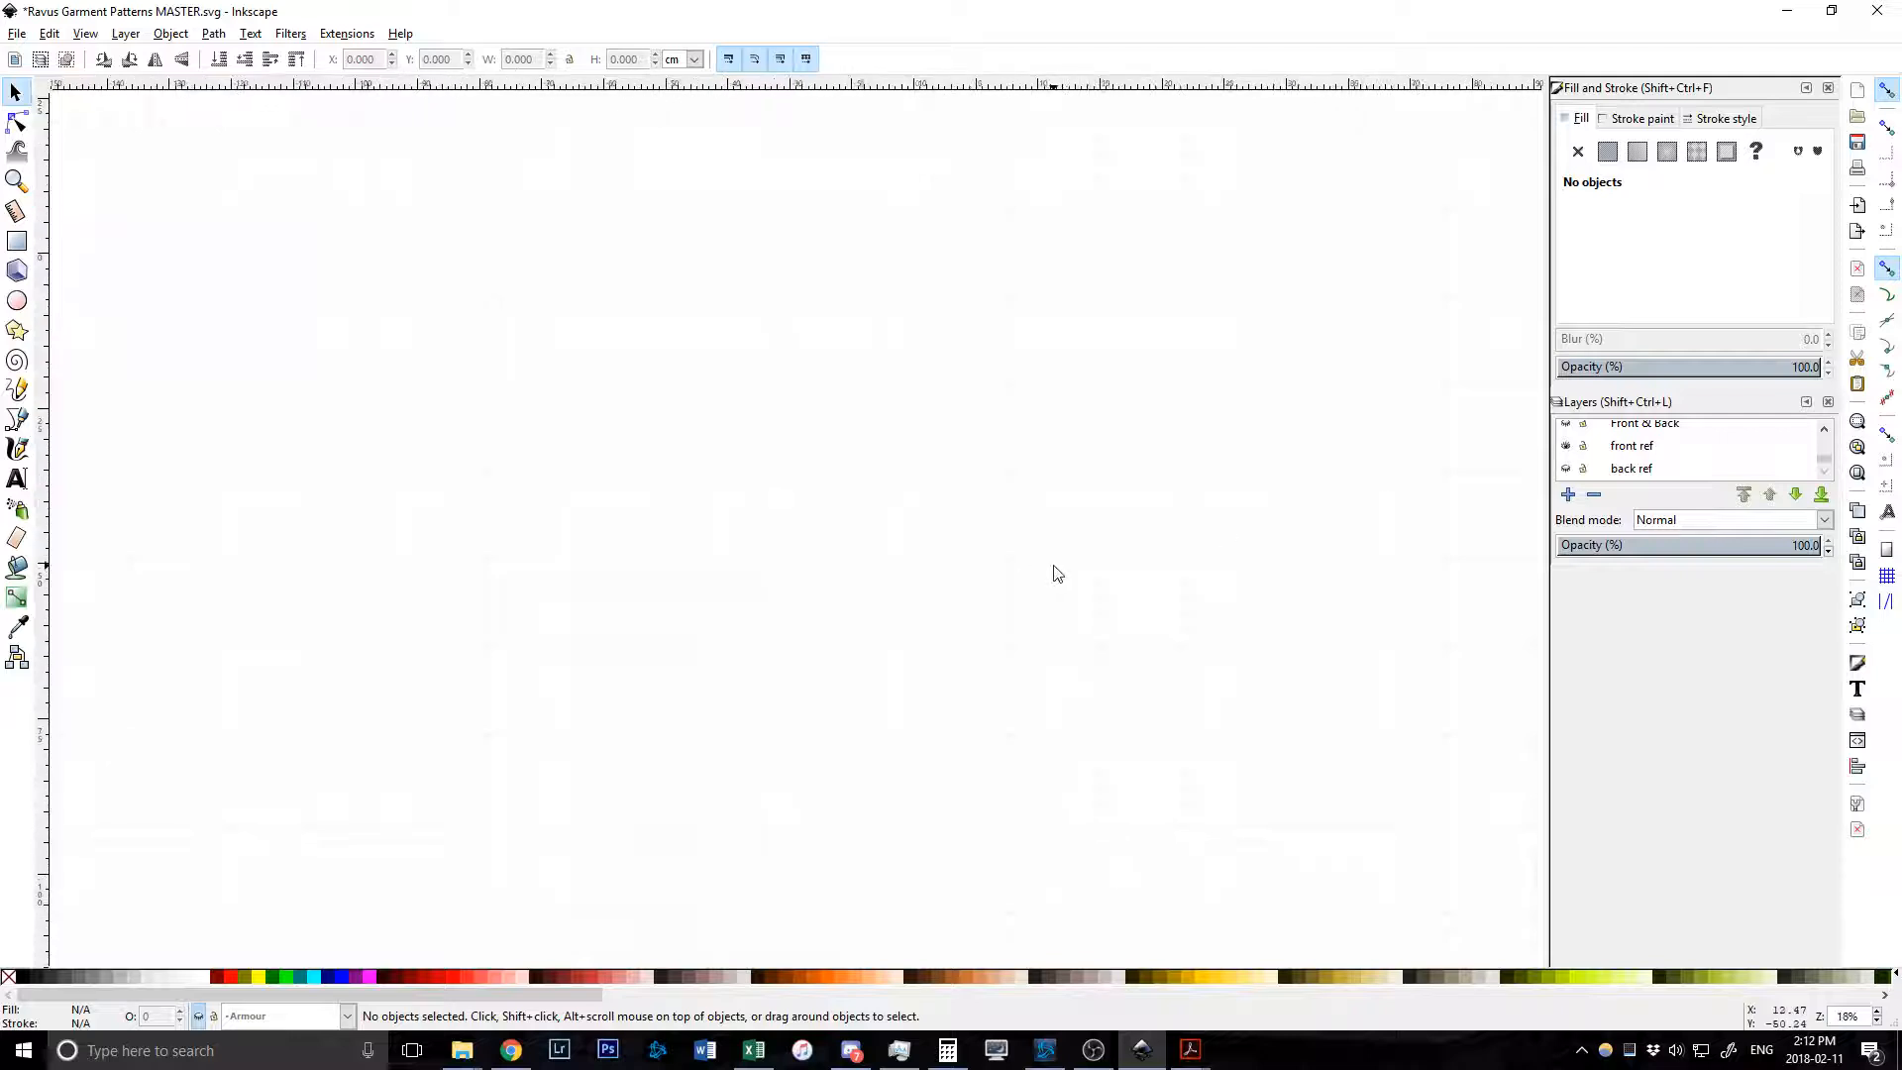
scroll(1168, 586, up, 17)
scroll(1173, 592, down, 6)
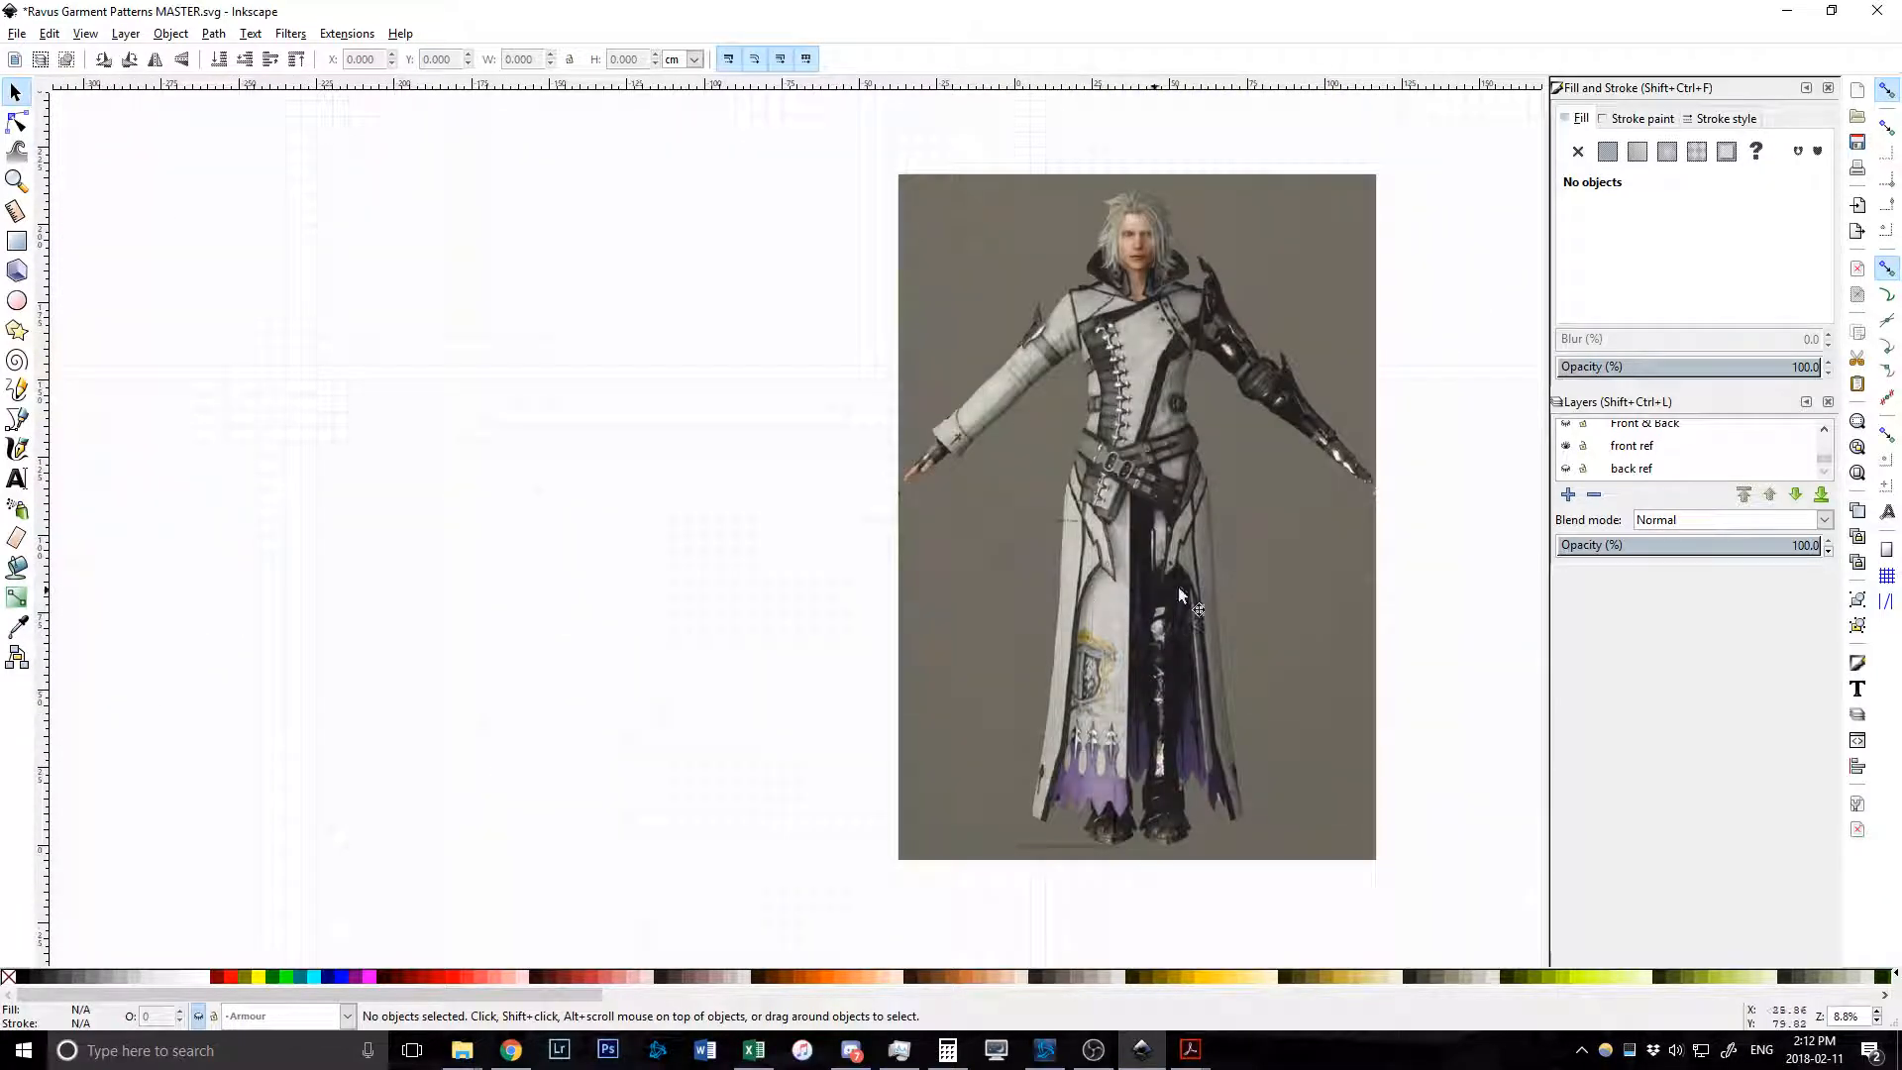
scroll(1204, 585, right, 6)
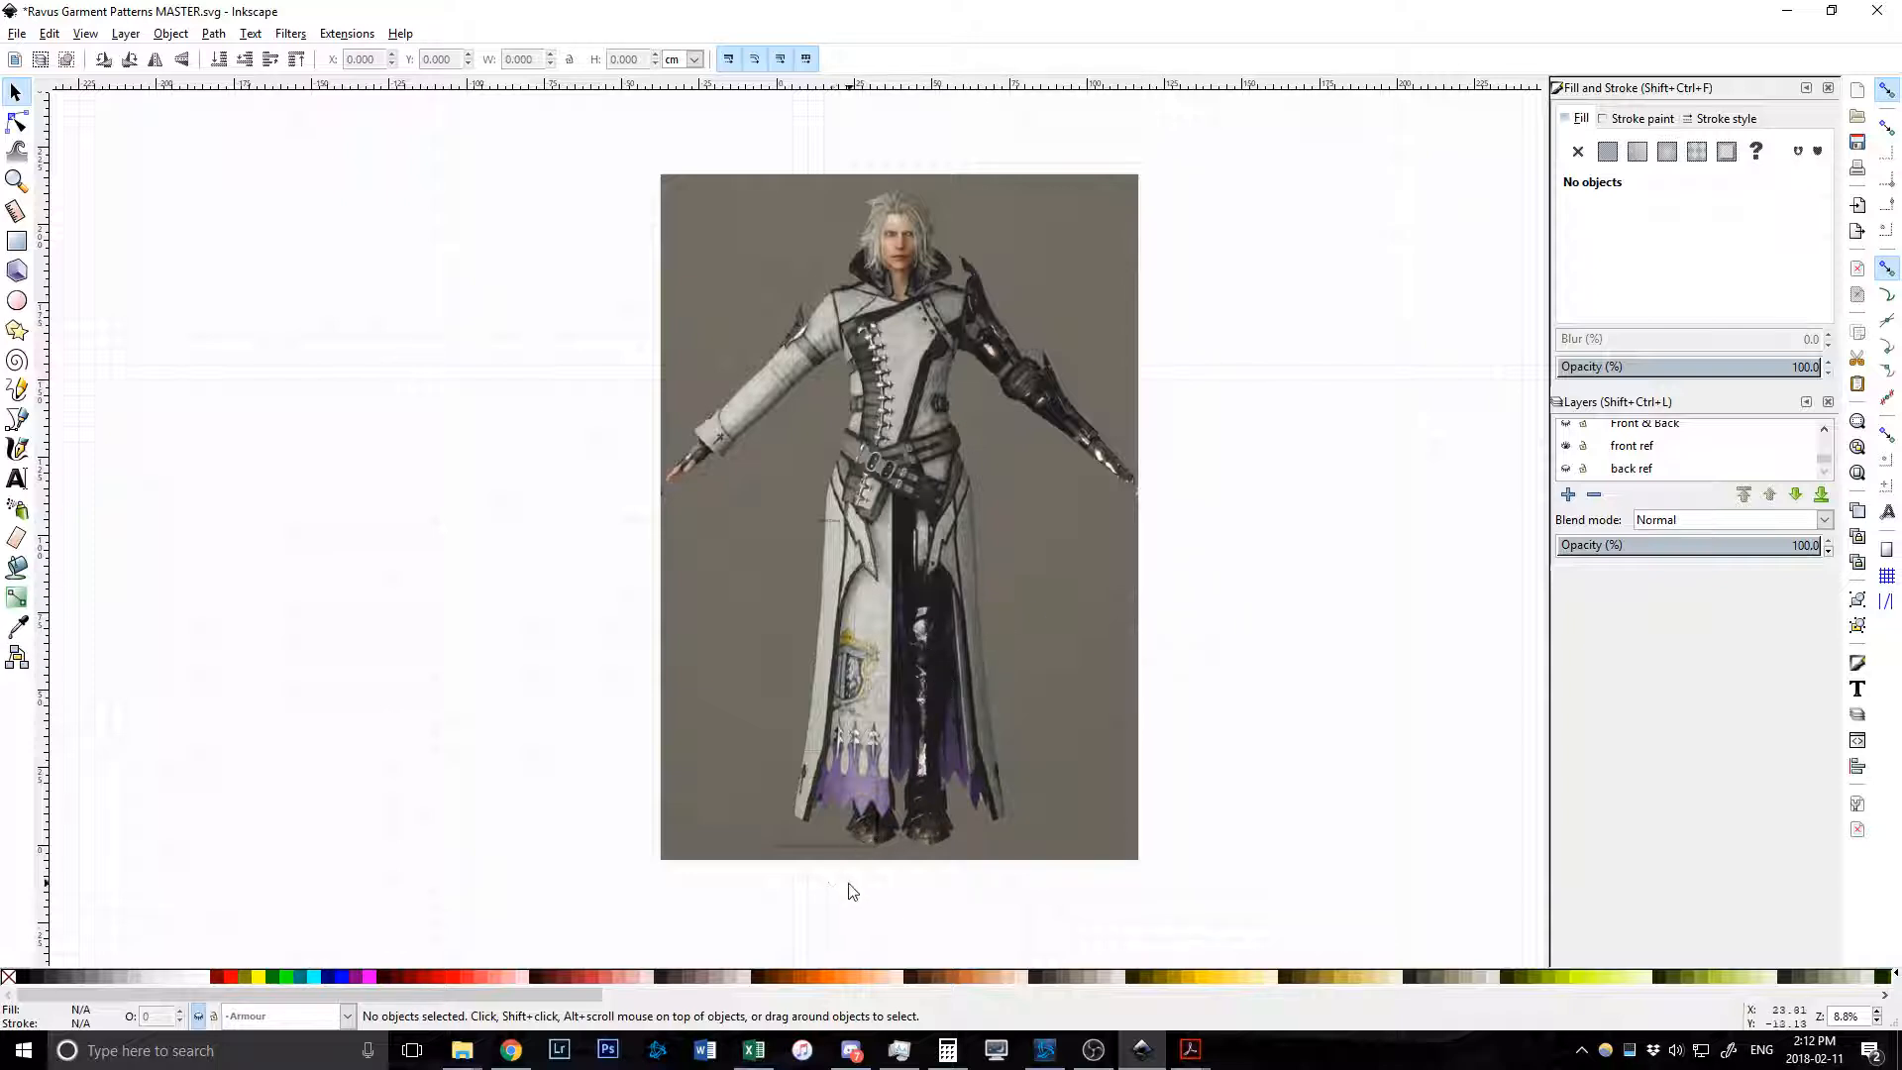
scroll(827, 889, down, 4)
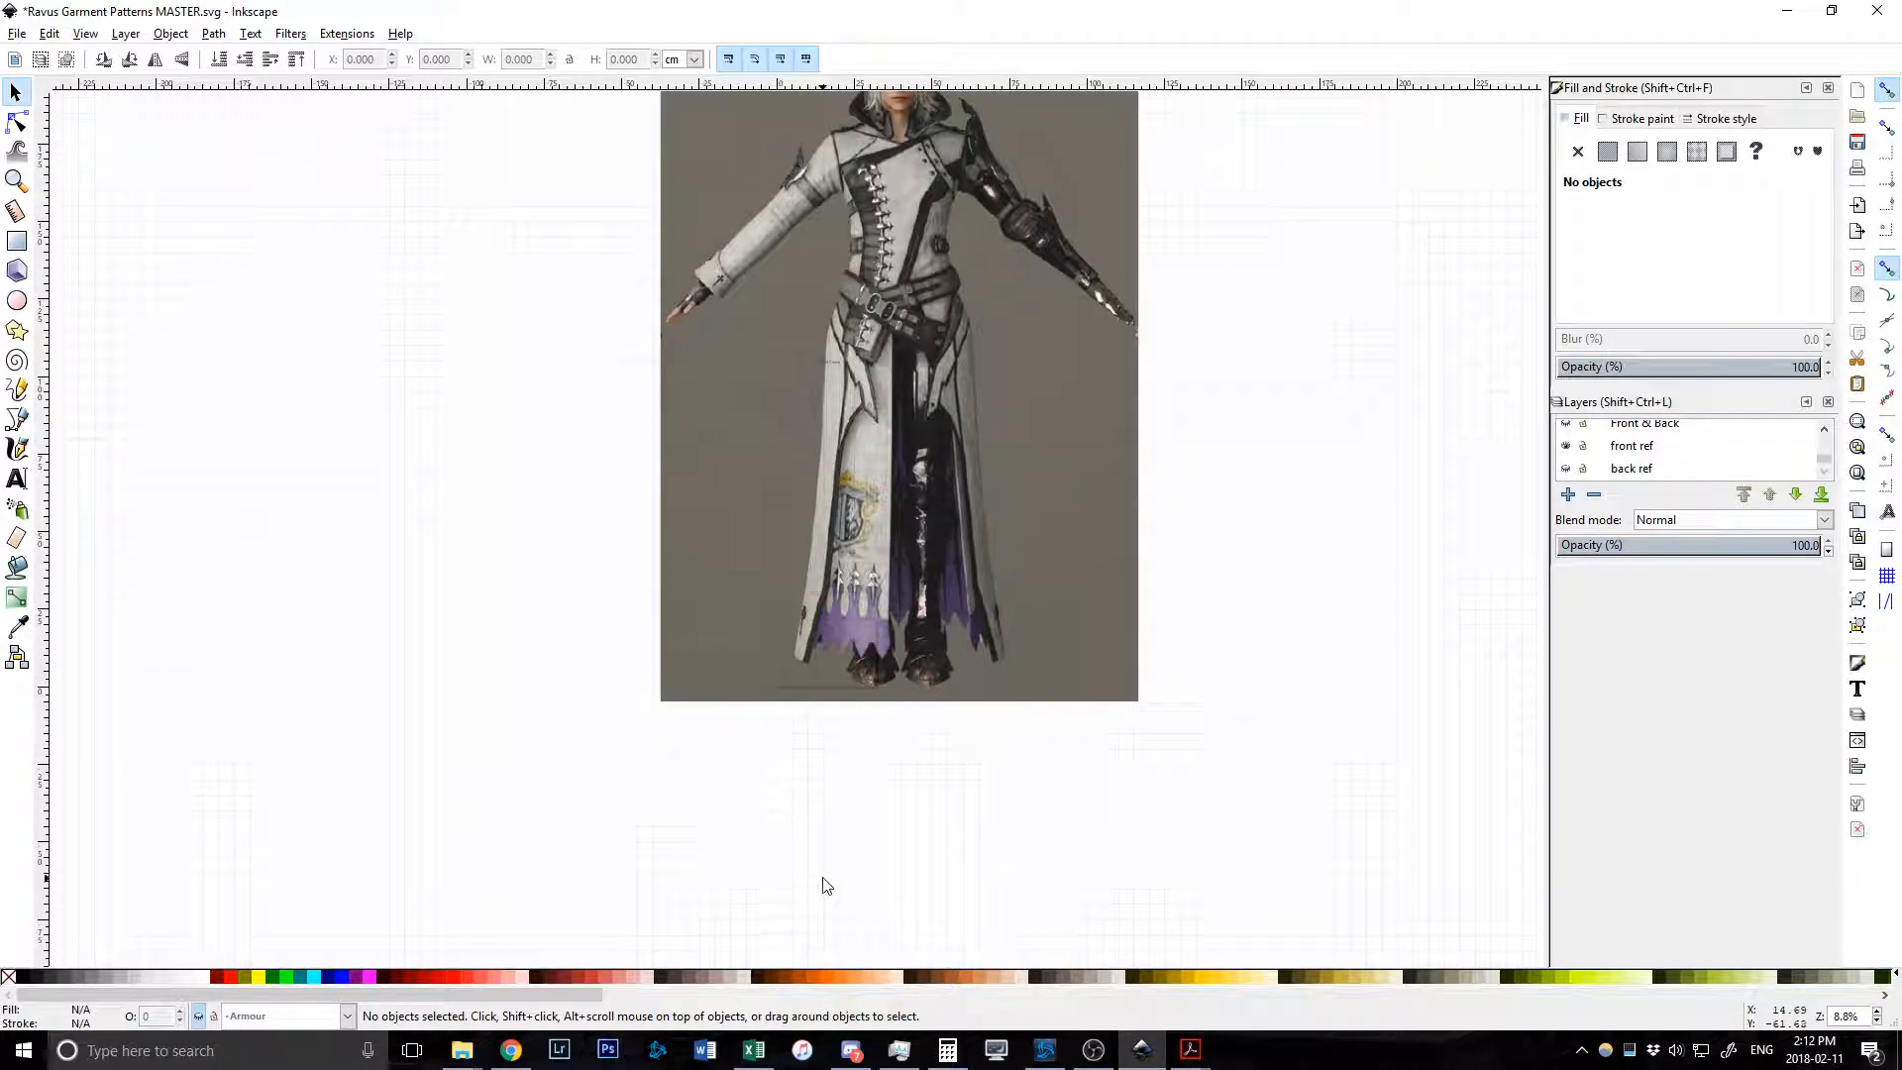
click(1633, 448)
Draw a straight line below the coat reference image with the Bezier tool.
click(17, 389)
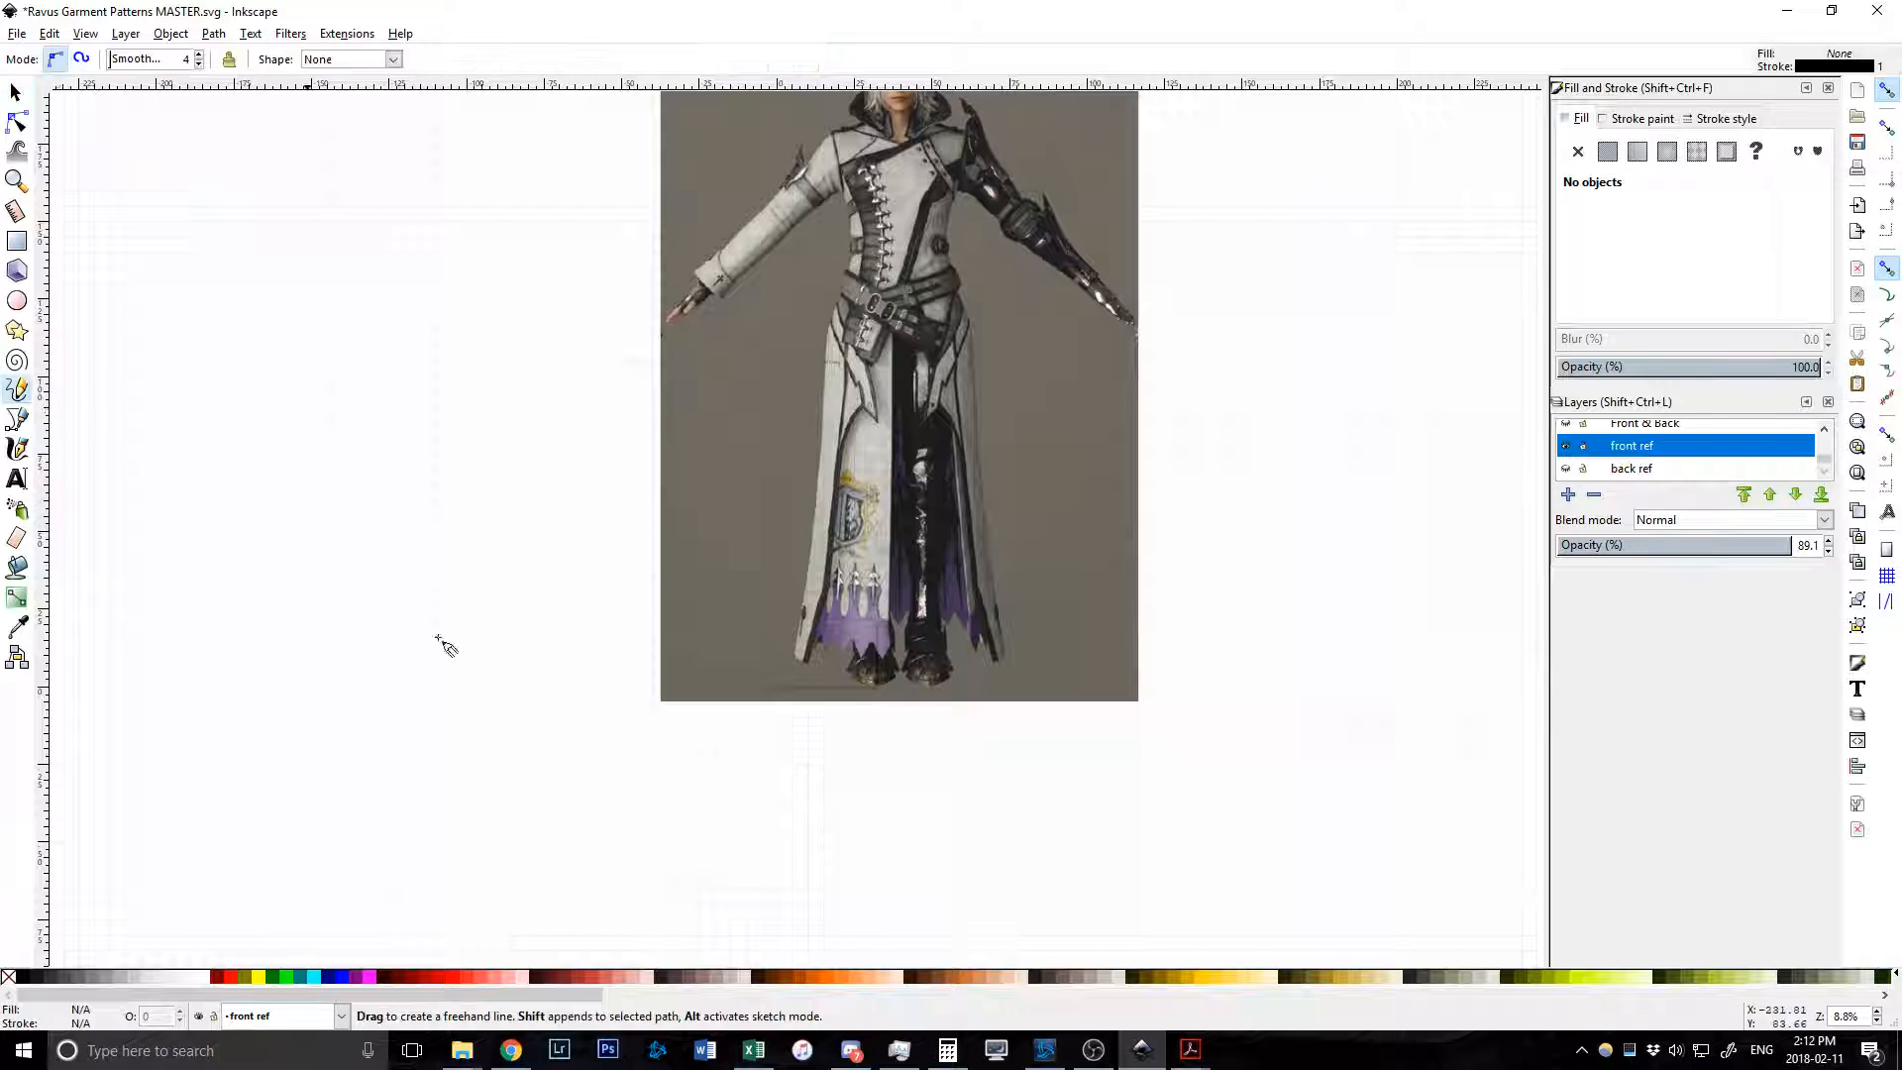
ctrl+scroll(759, 788, up, 2)
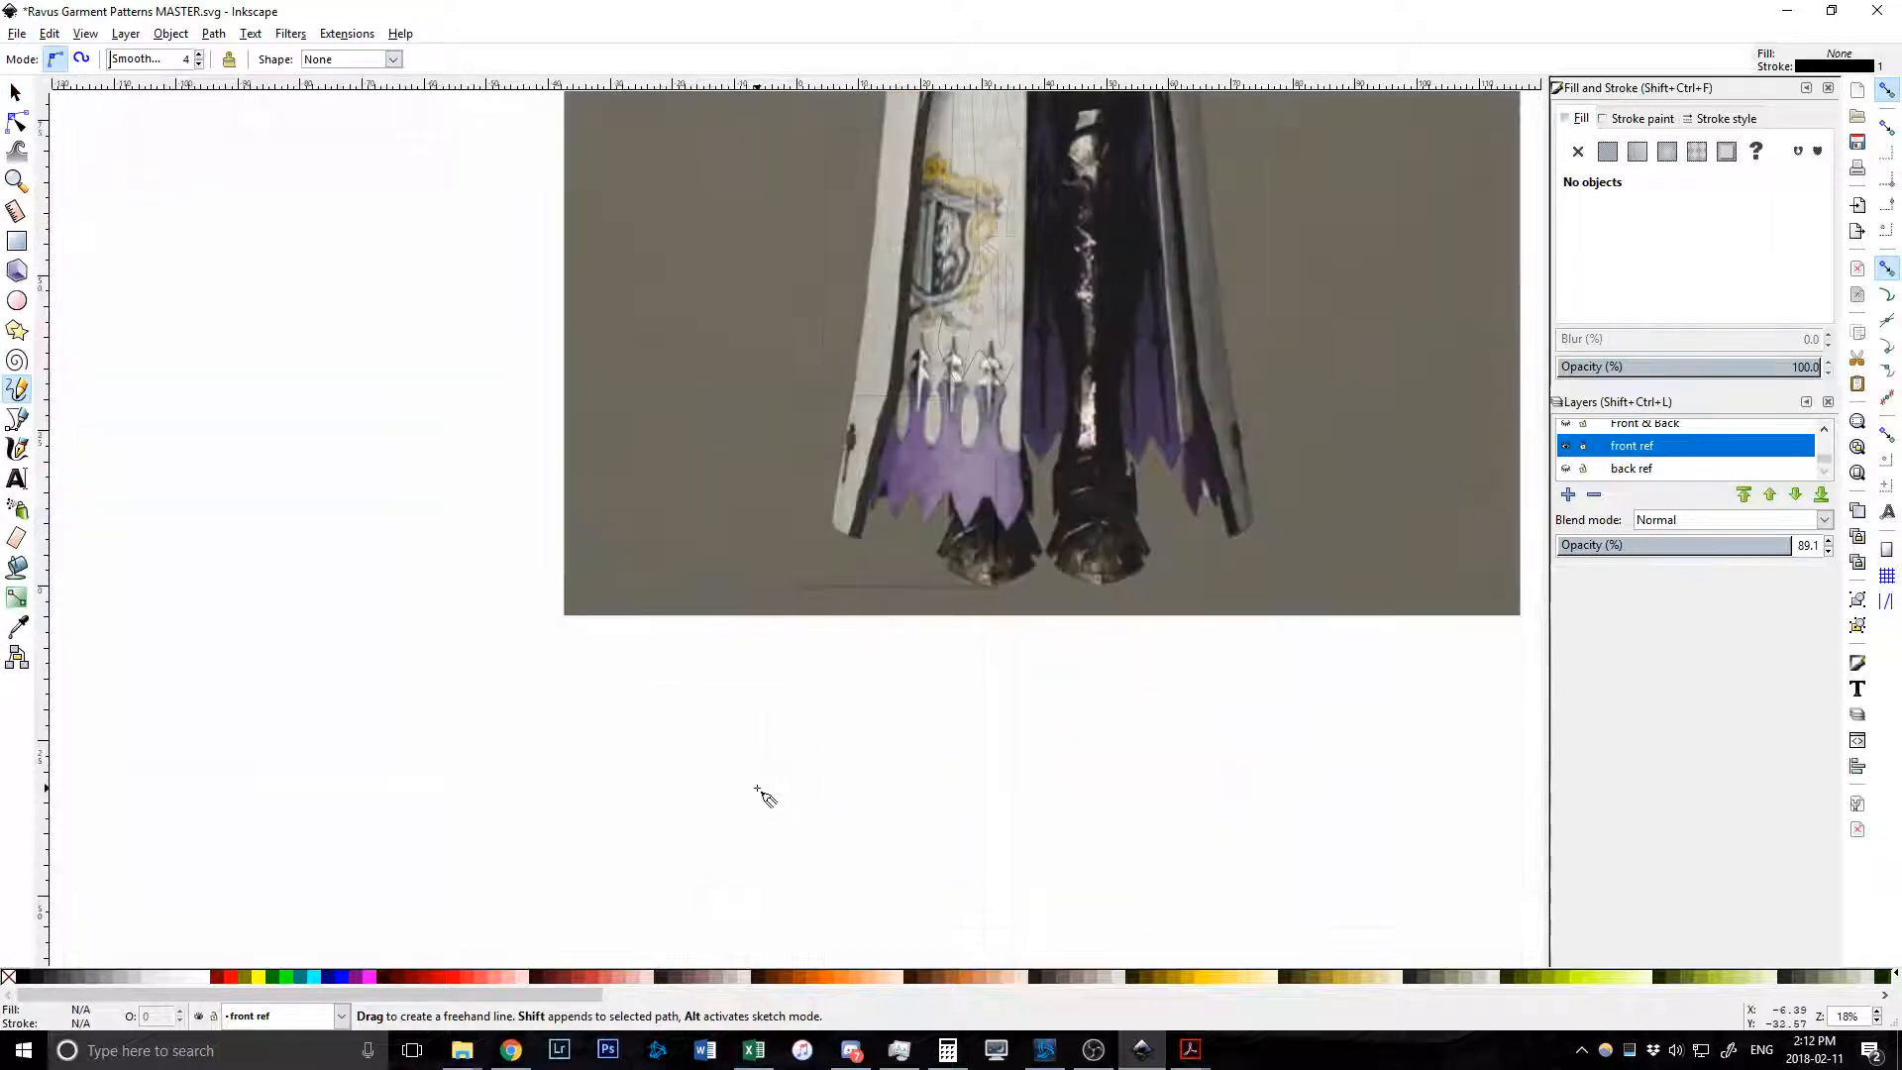
click(582, 770)
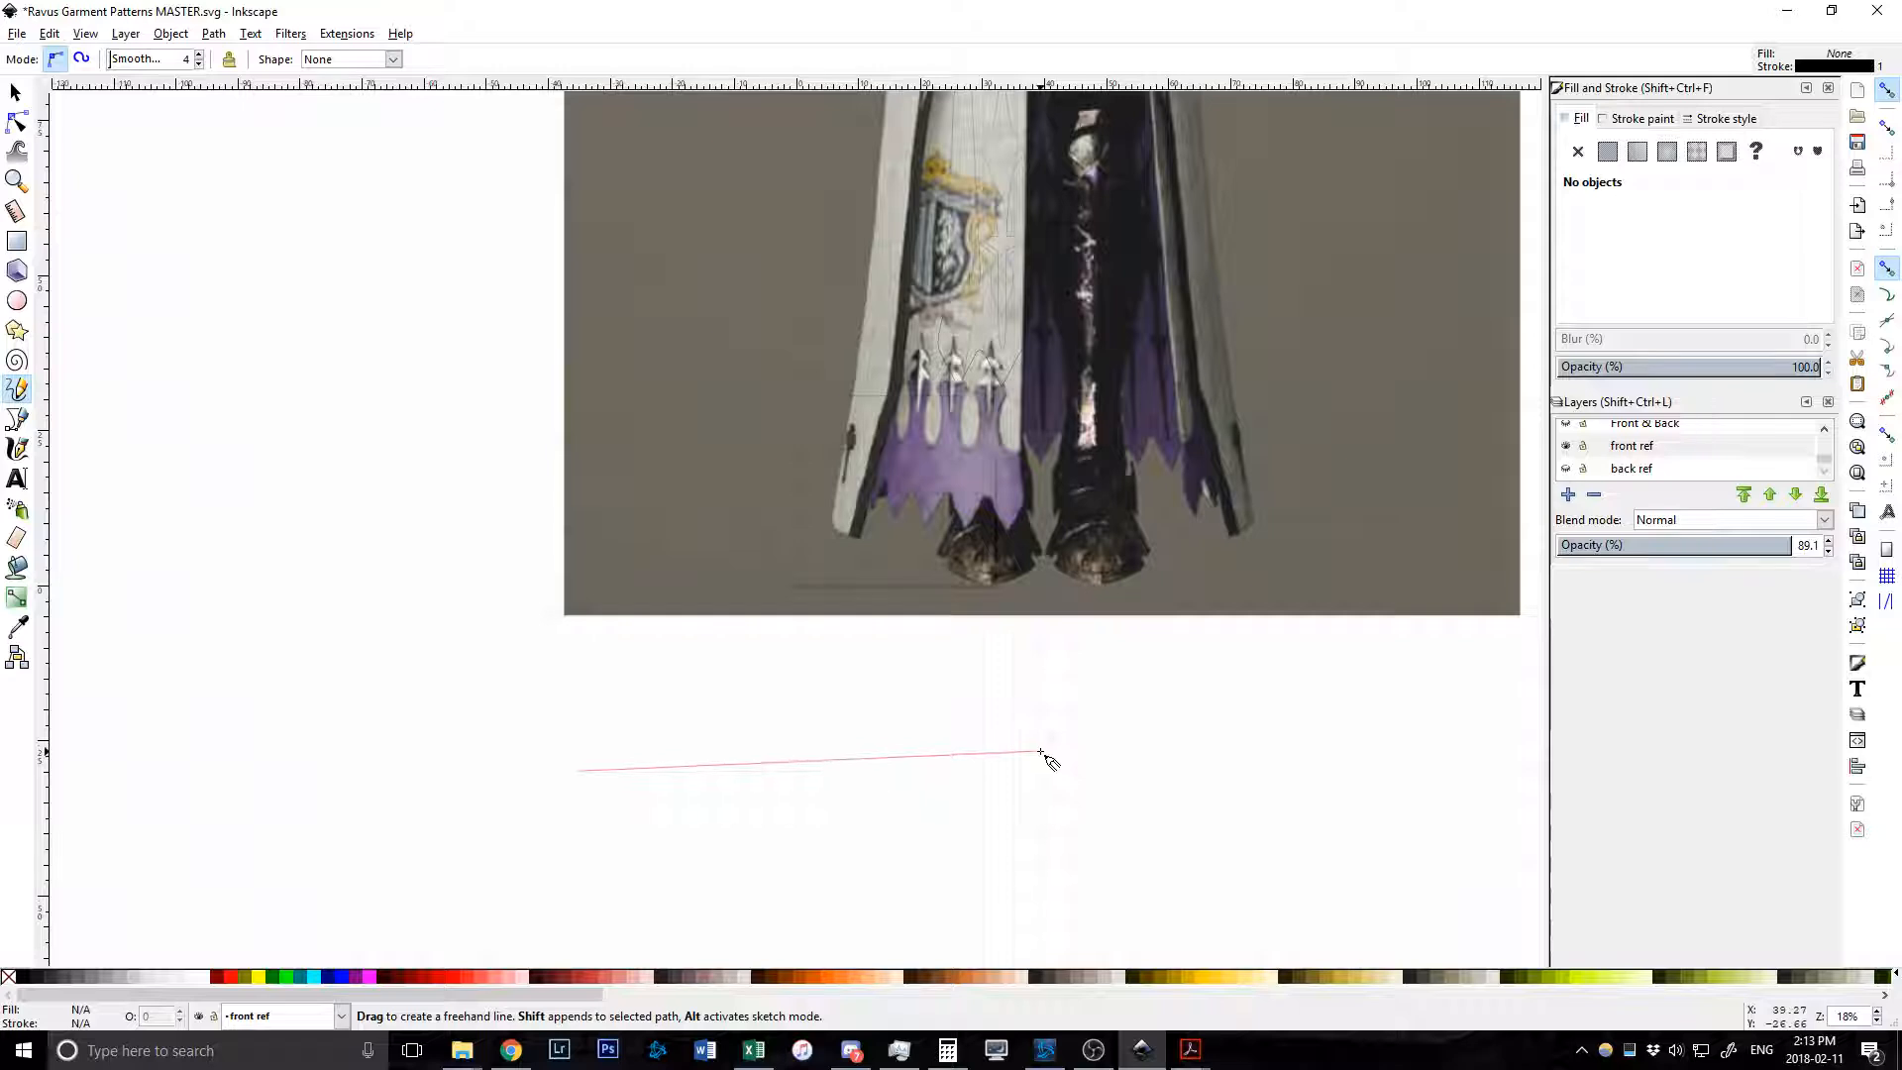
click(1040, 753)
Bend the straight line upward into a tall arched hump by editing its nodes.
click(17, 121)
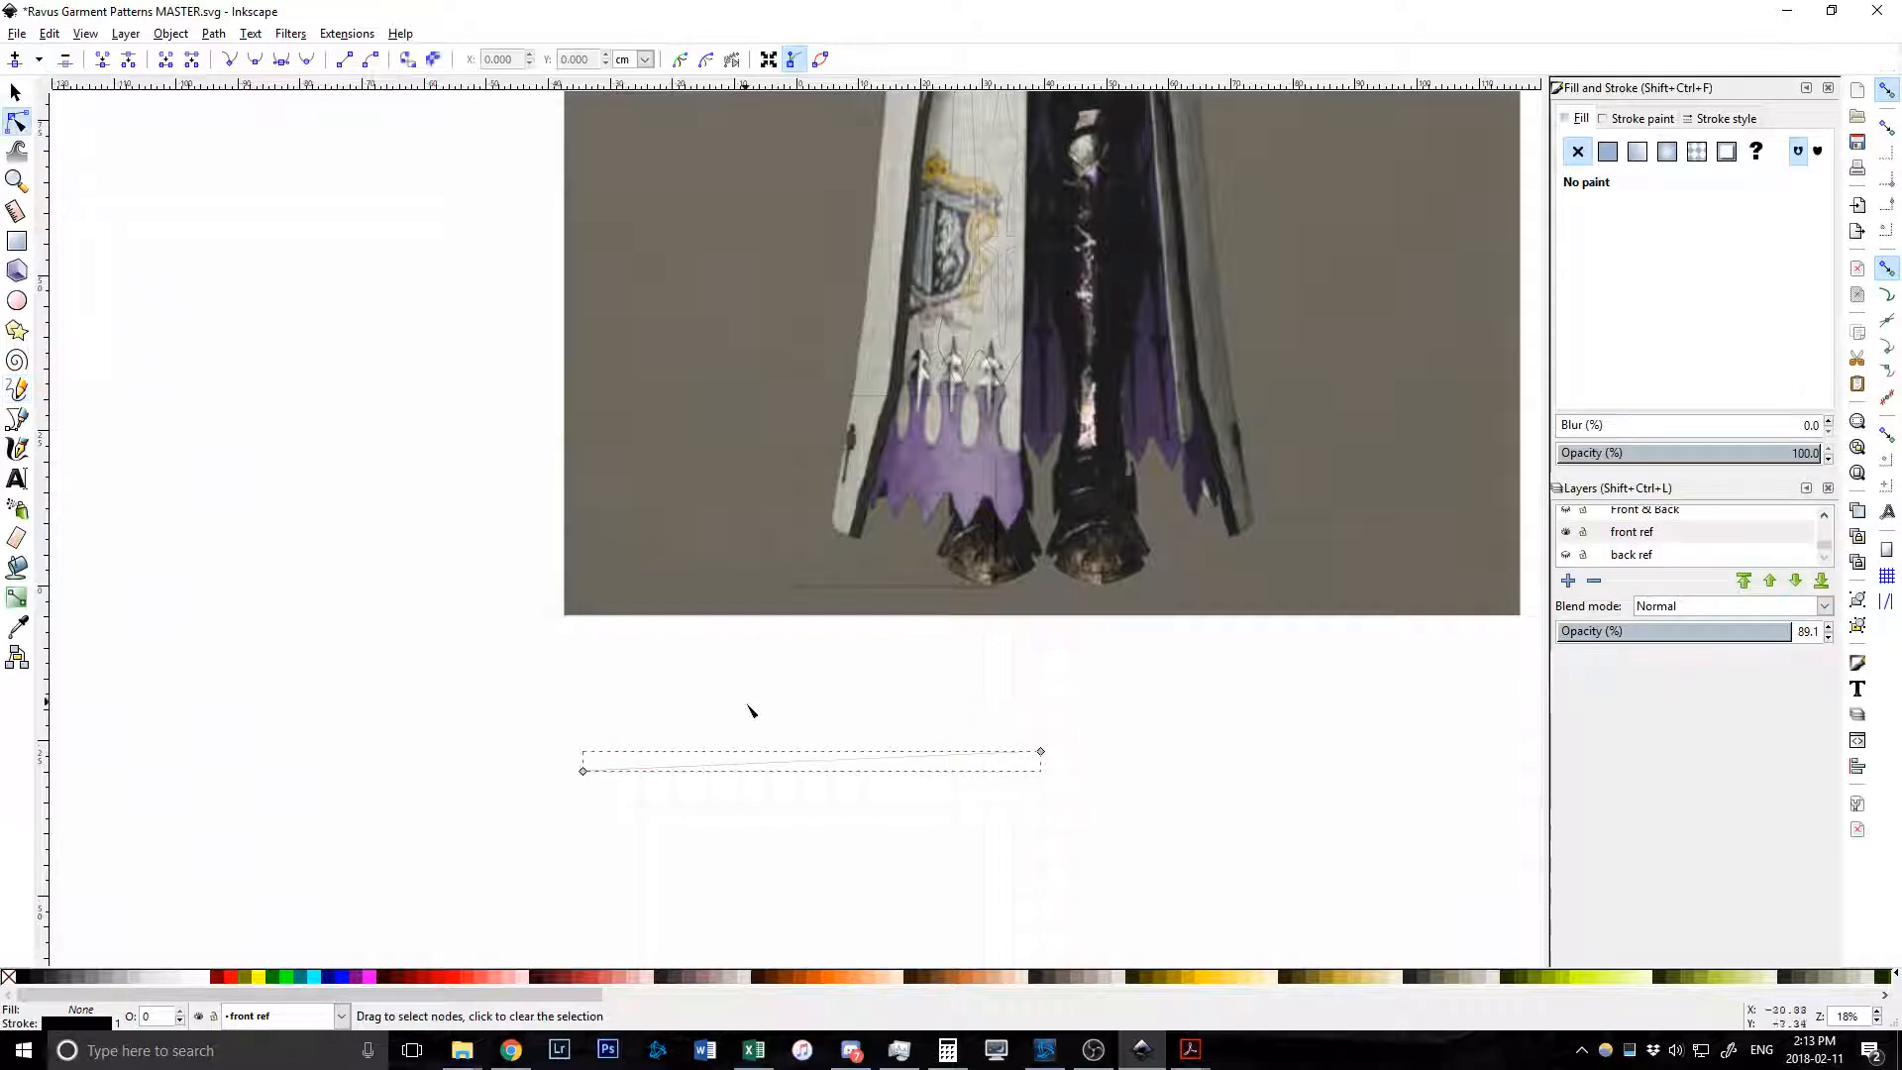
drag(786, 765, 825, 741)
scroll(840, 810, up, 3)
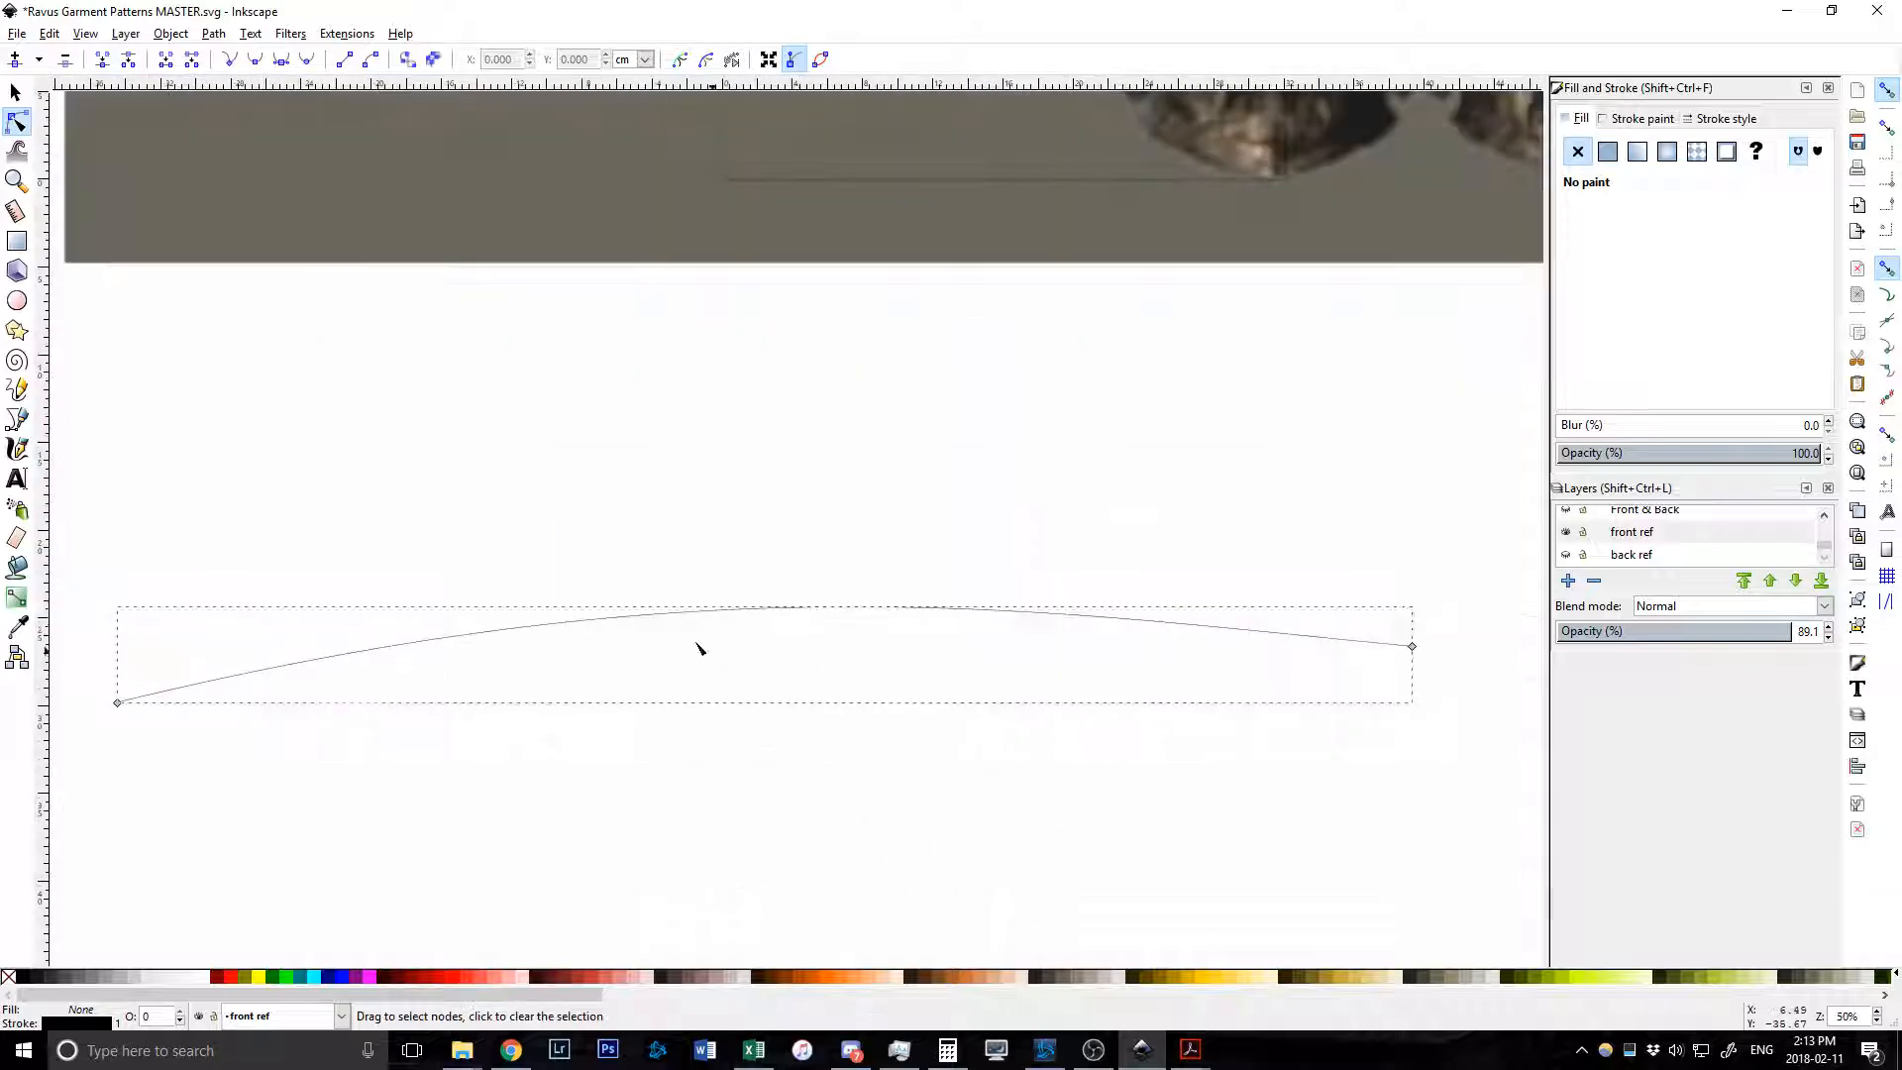
drag(477, 640, 390, 479)
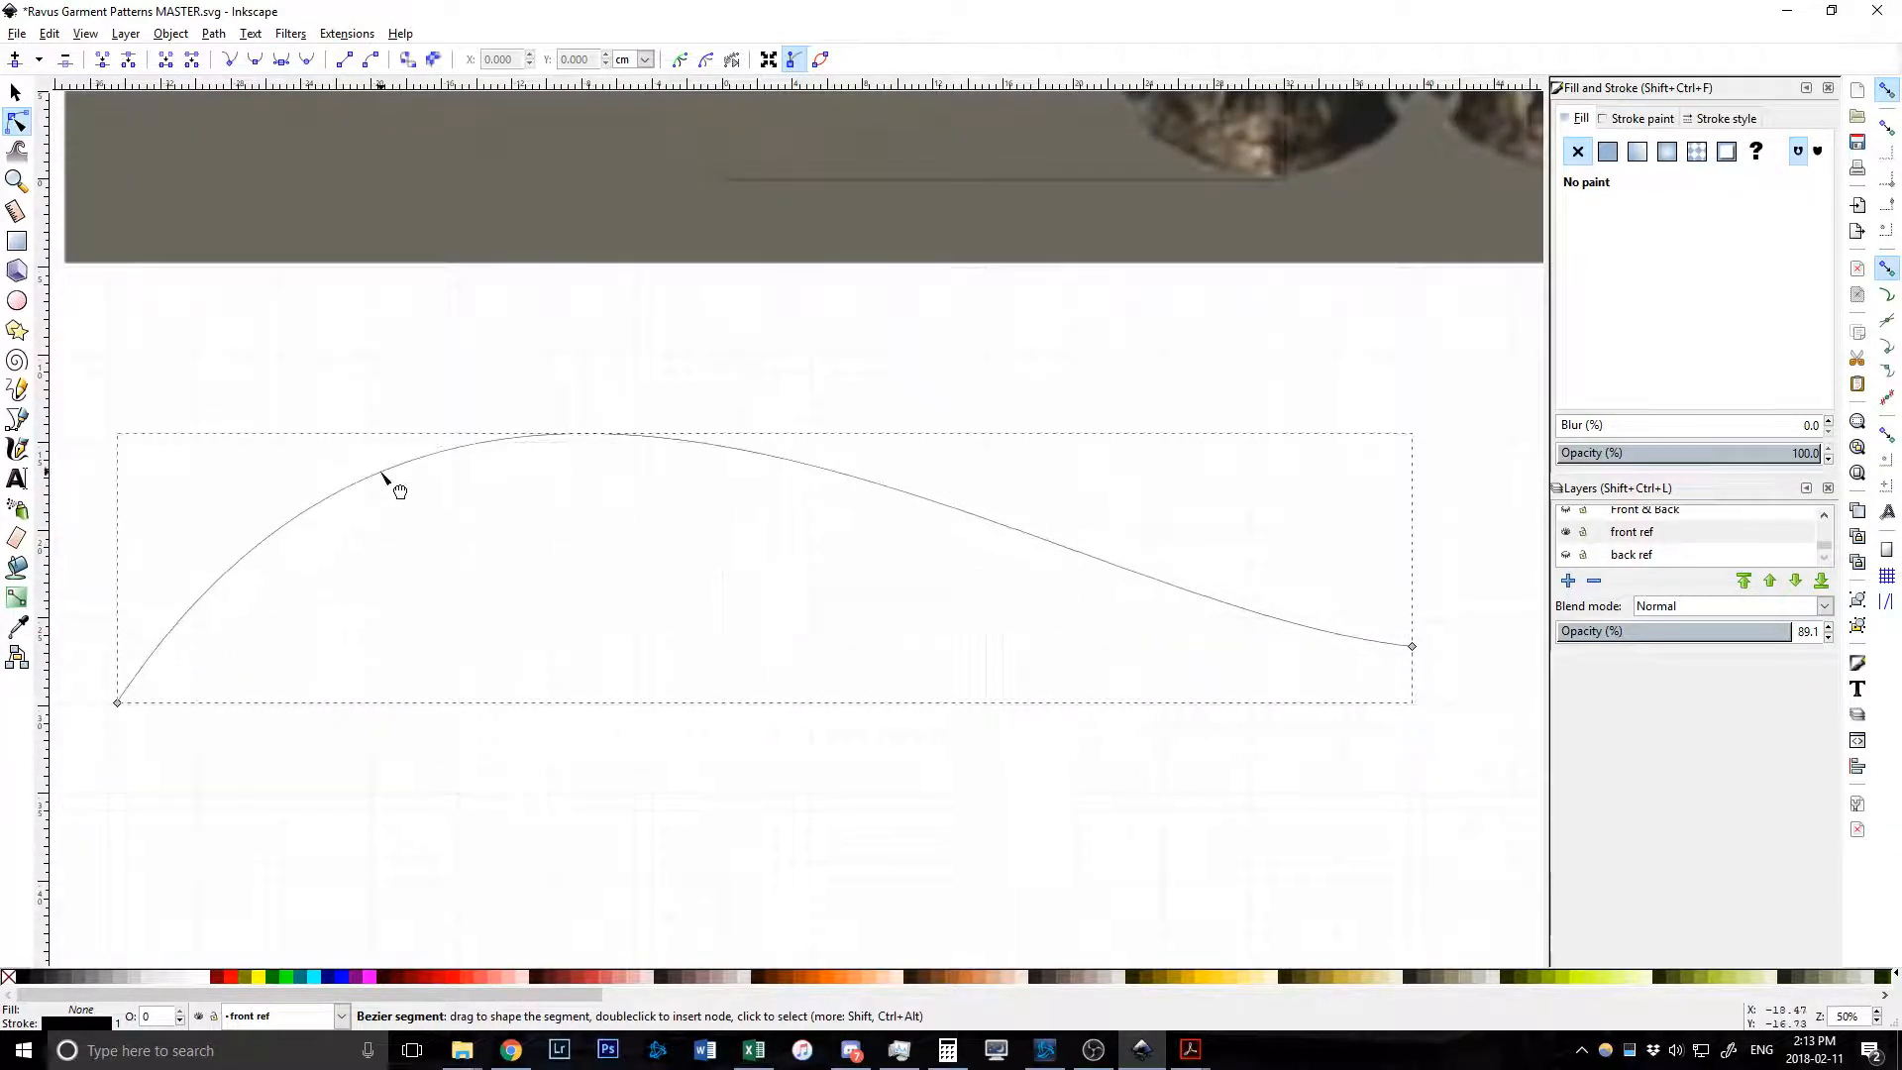
Insert a middle node at the arch top and reshape the curve, bending its right end down.
click(590, 435)
double_click(586, 433)
drag(586, 434, 613, 471)
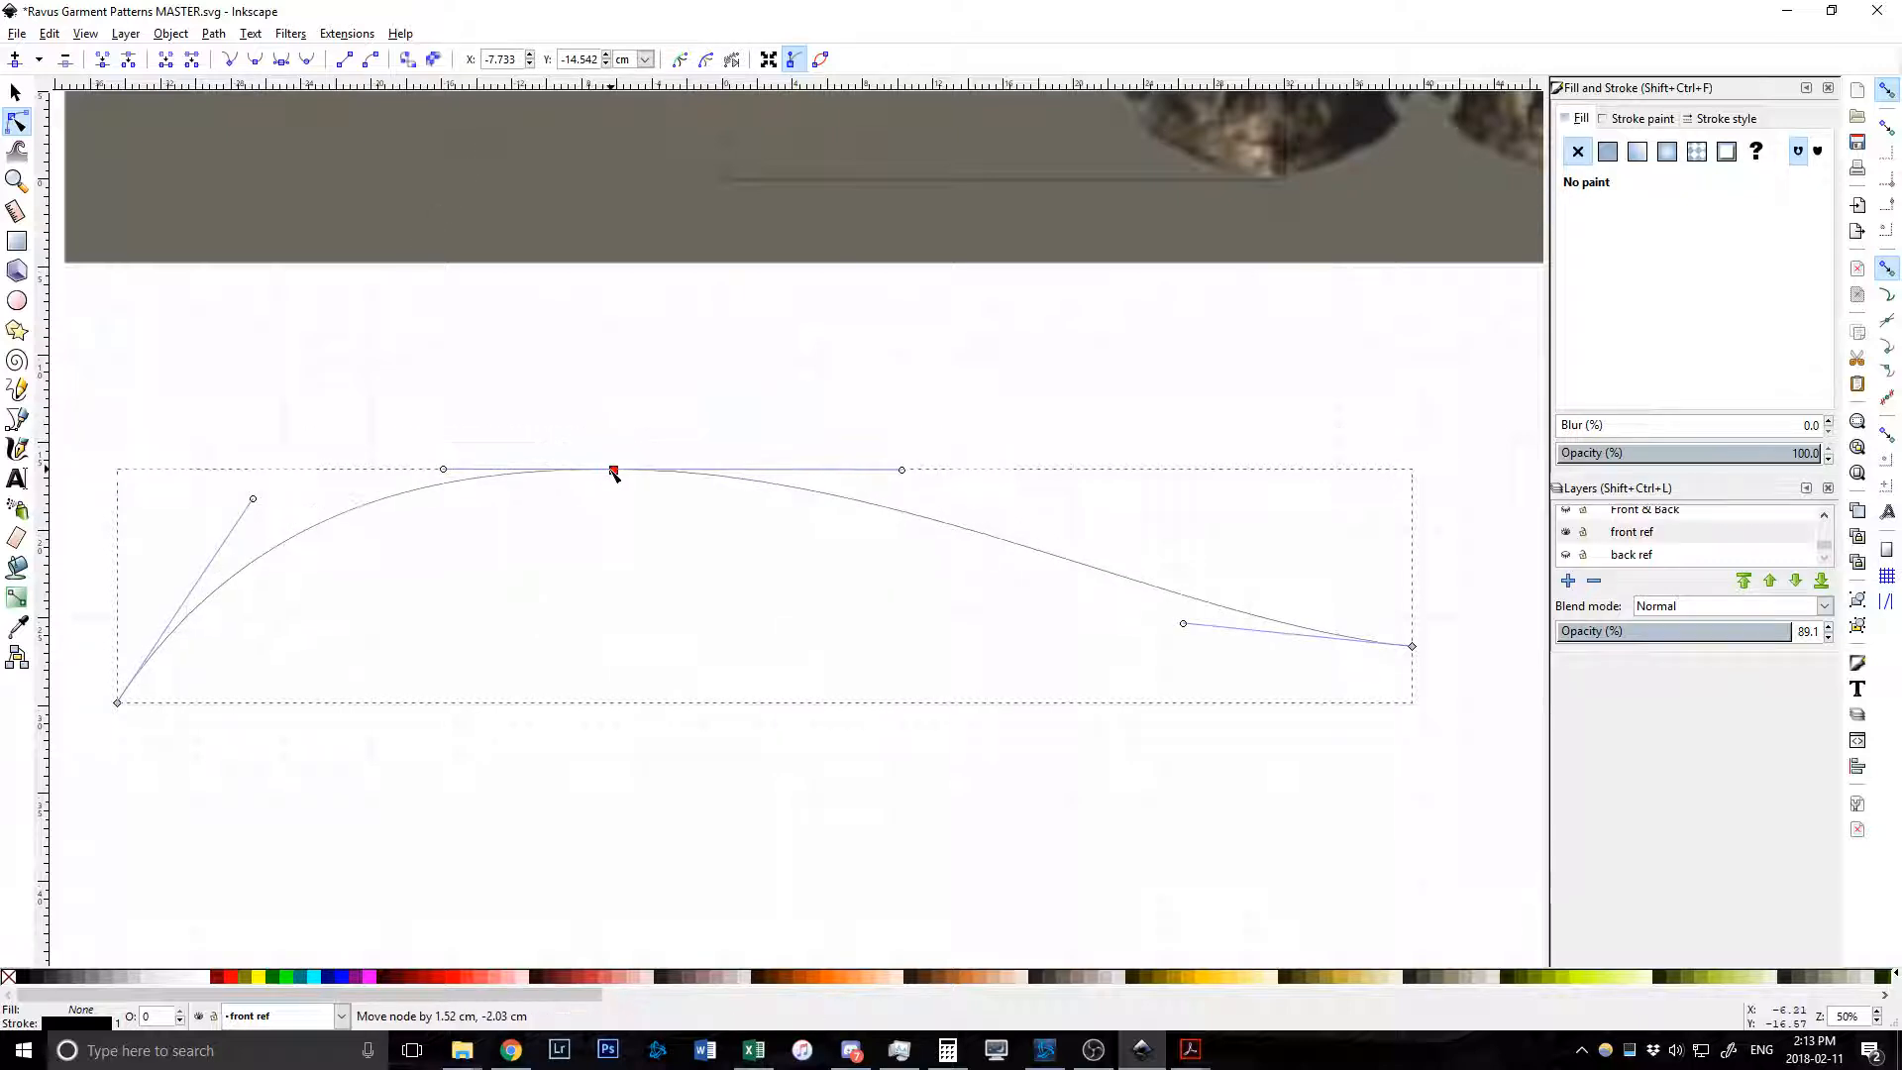
drag(900, 471, 687, 634)
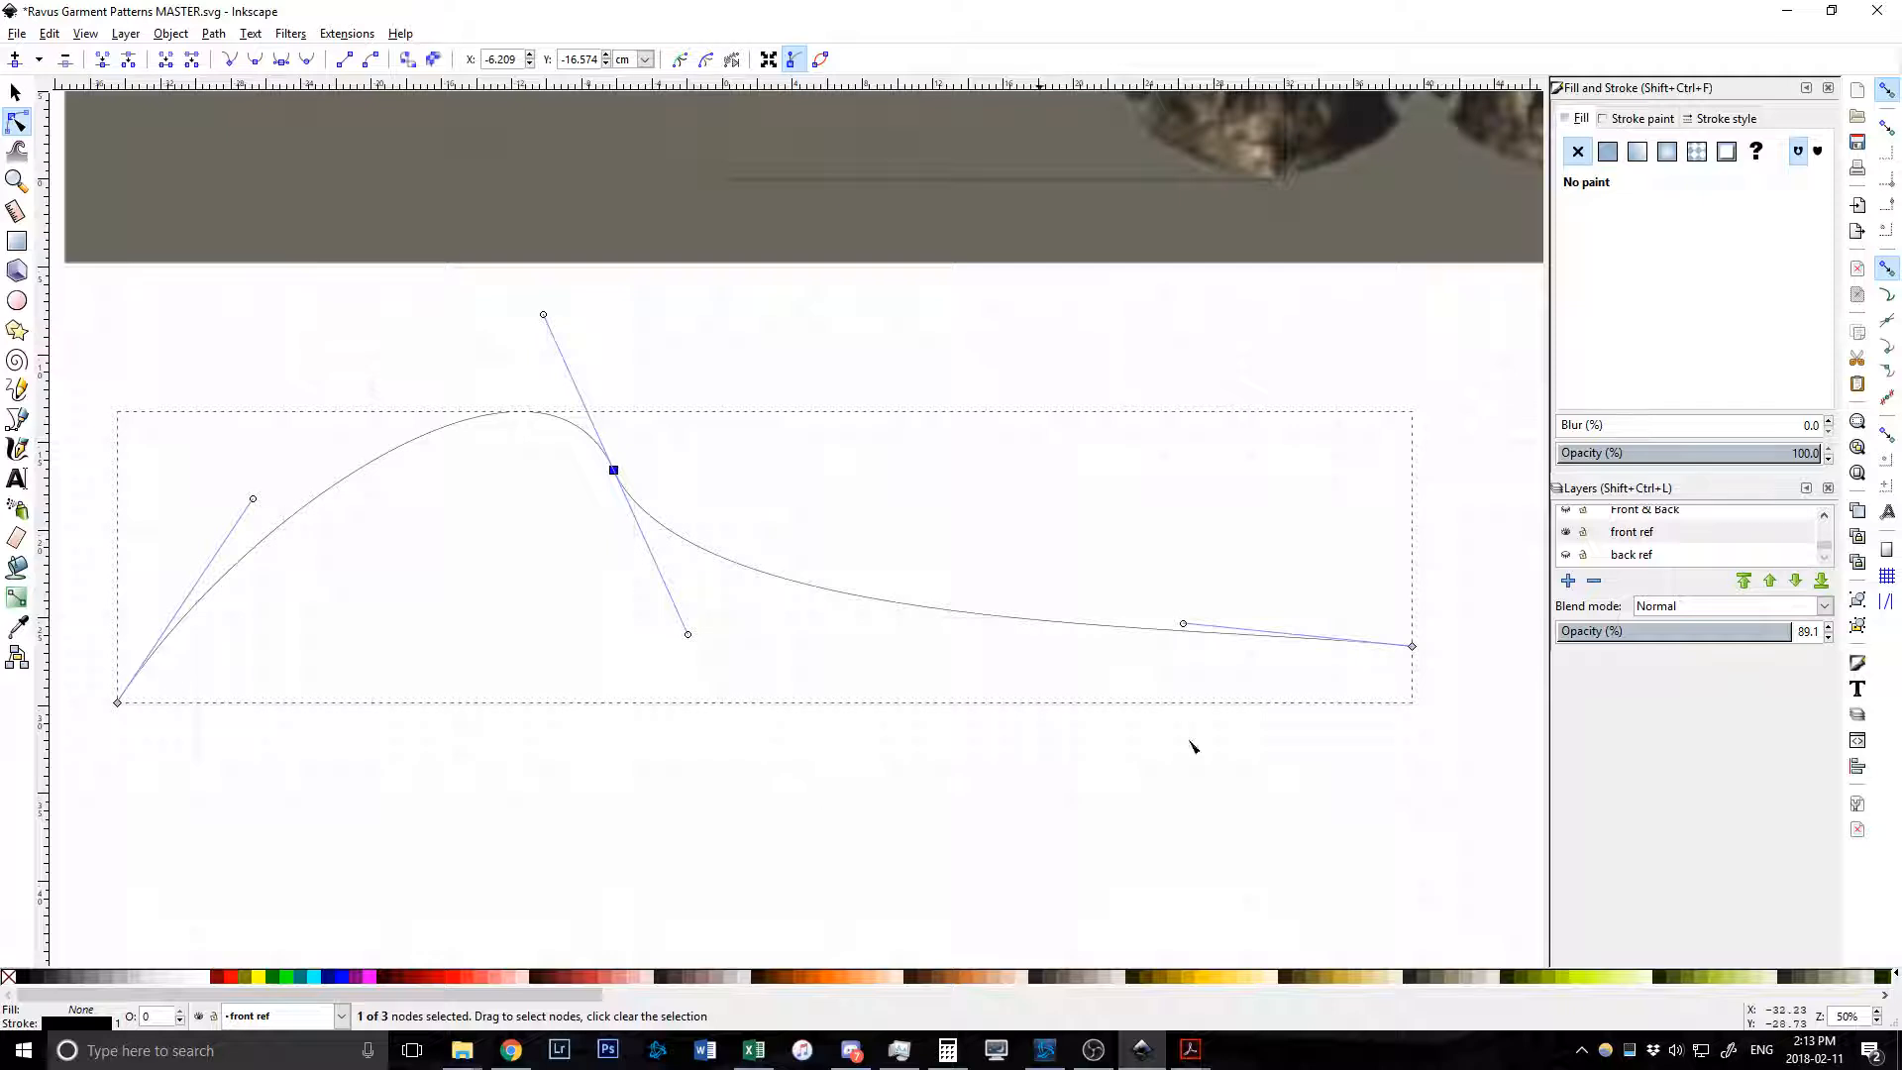
drag(615, 471, 731, 496)
scroll(775, 547, up, 1)
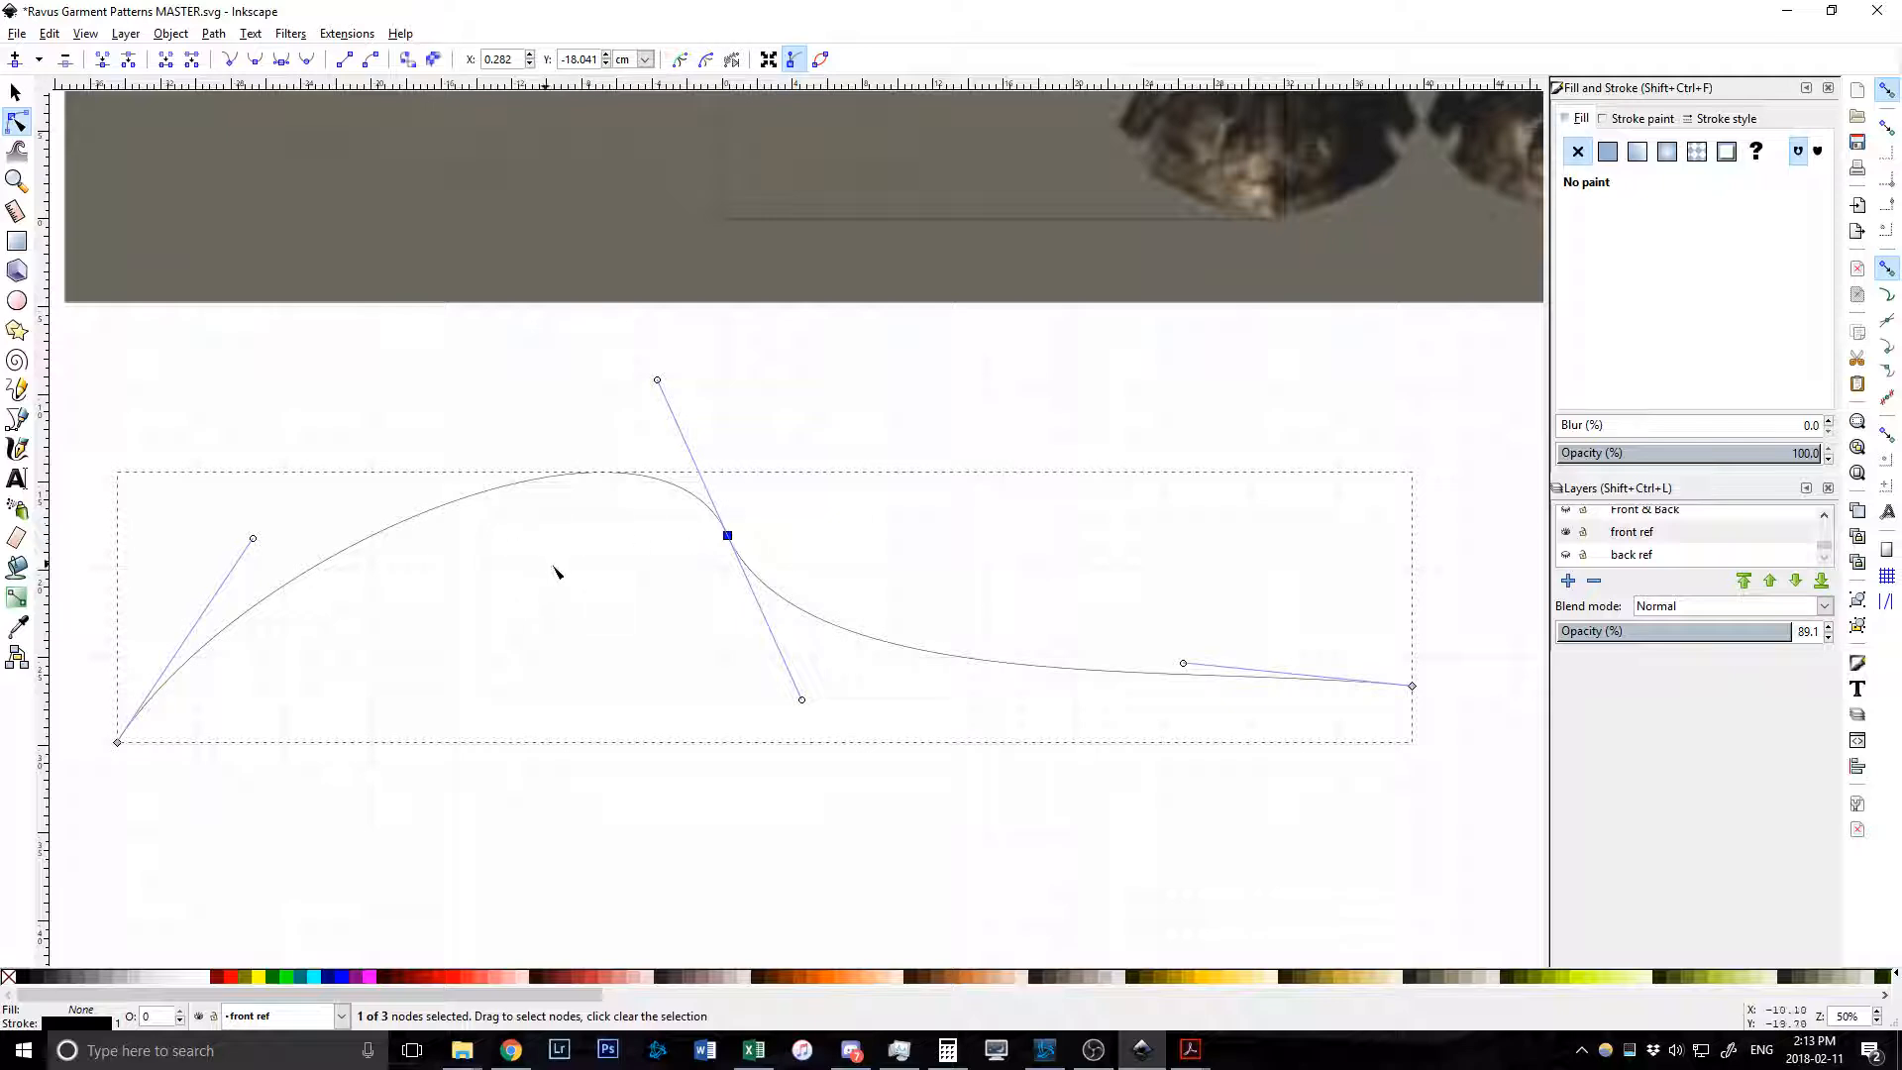
scroll(775, 540, down, 1)
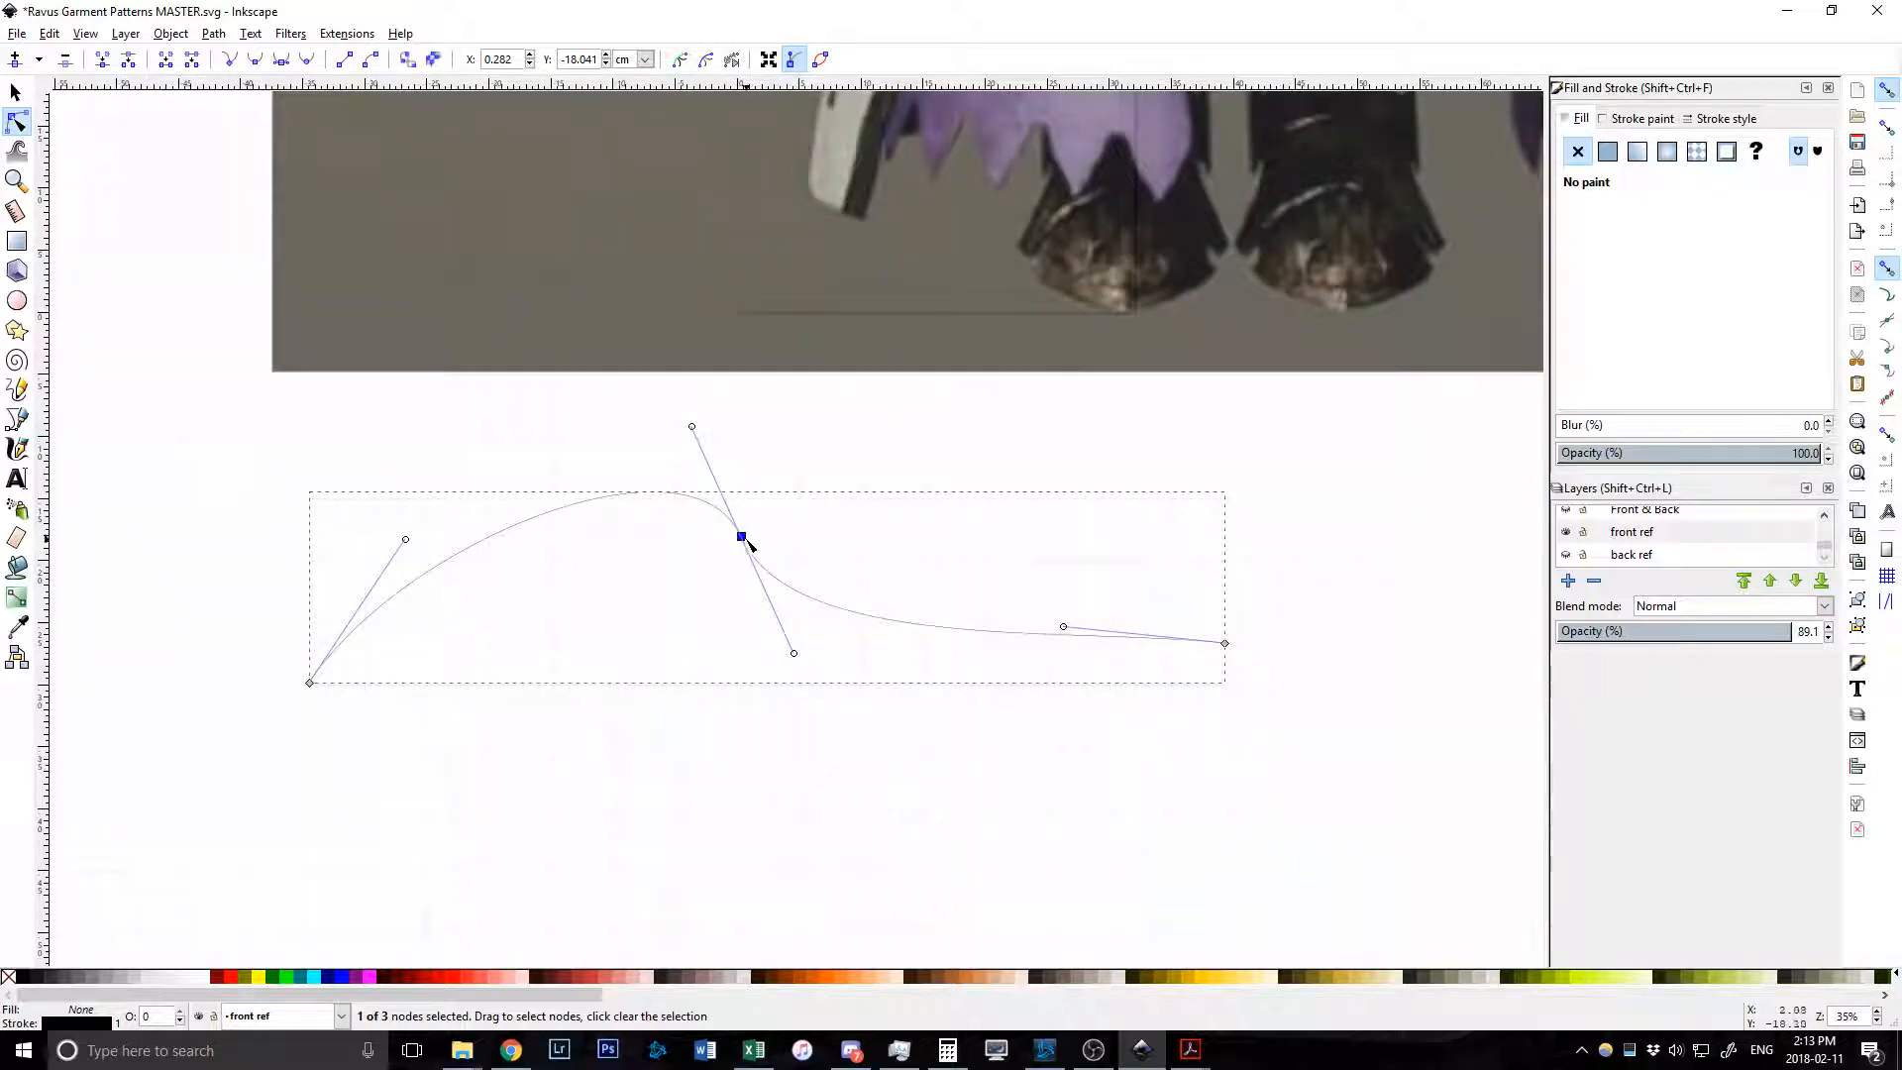
drag(1064, 628, 859, 760)
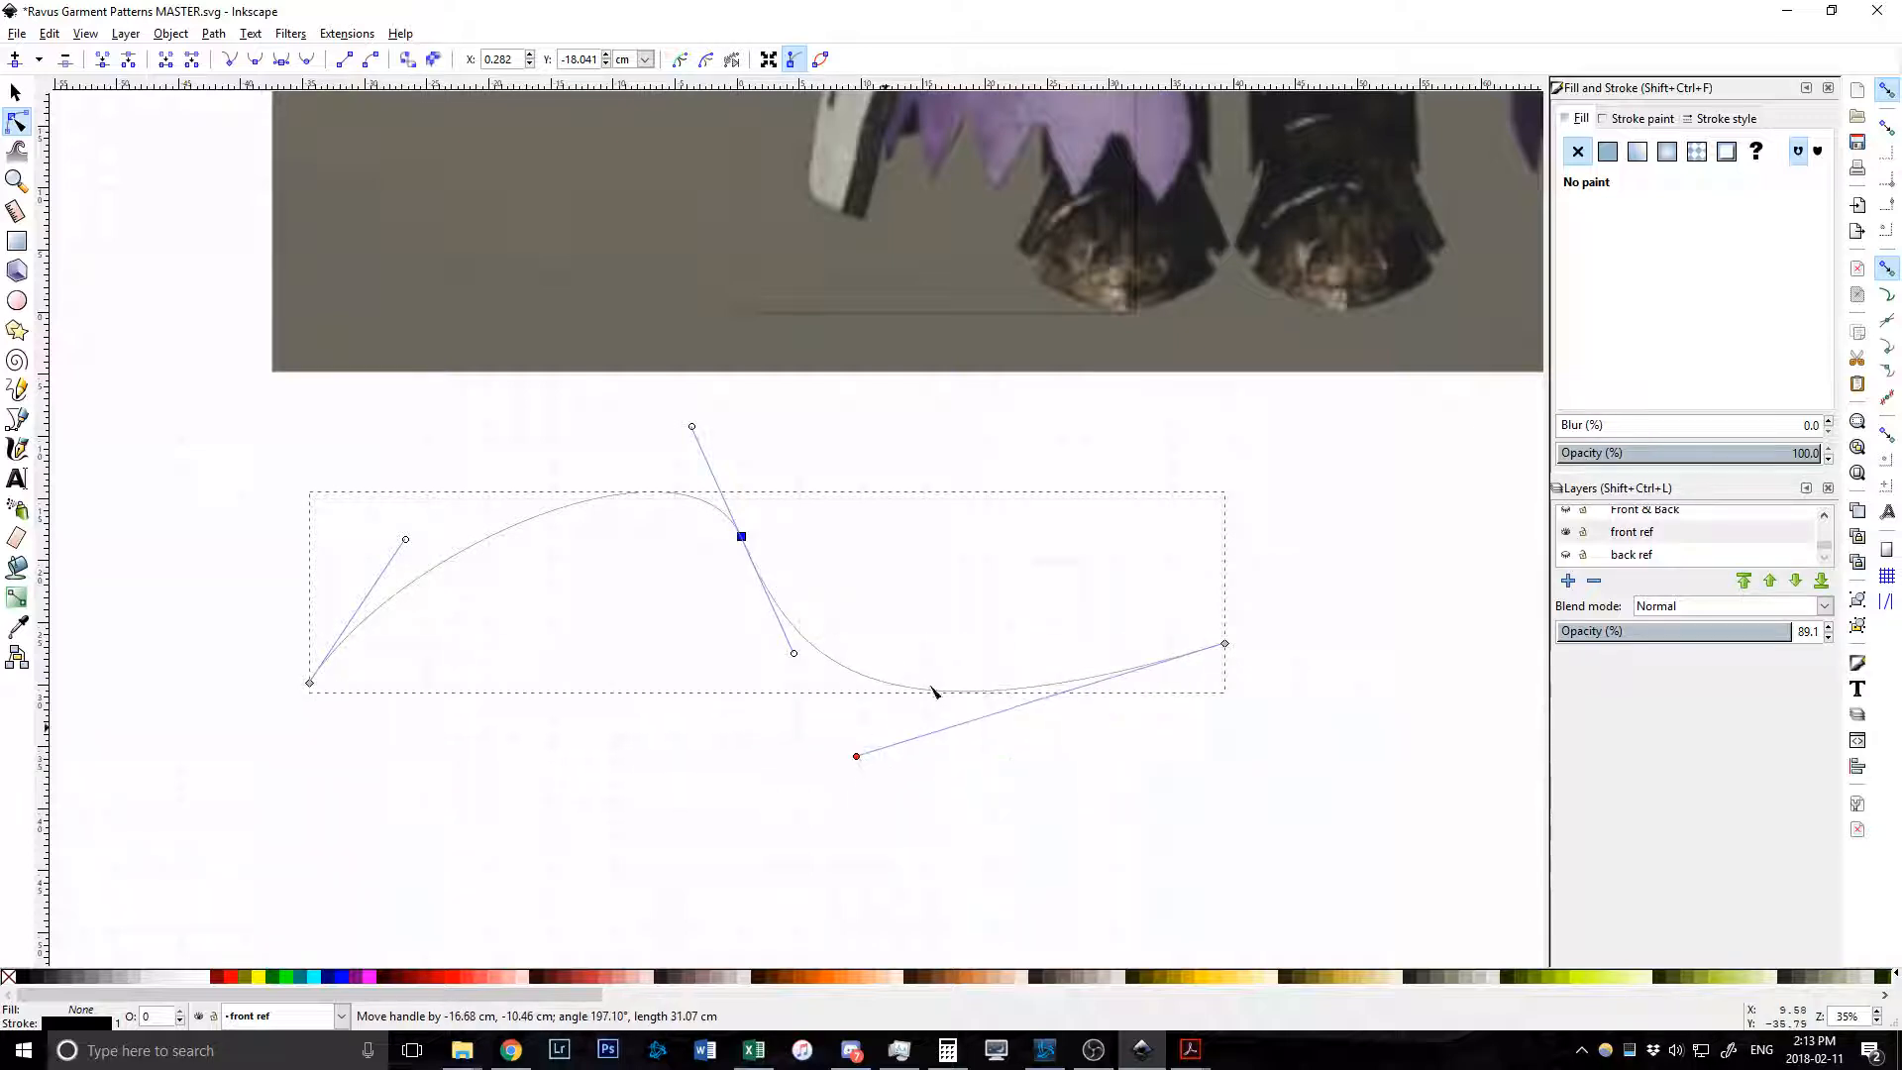
mouse_move(742, 536)
mouse_down()
mouse_move(882, 544)
mouse_move(726, 538)
mouse_up()
Scale the 3-node curve to 84.951 × 23.465 cm, then deselect it.
click(15, 92)
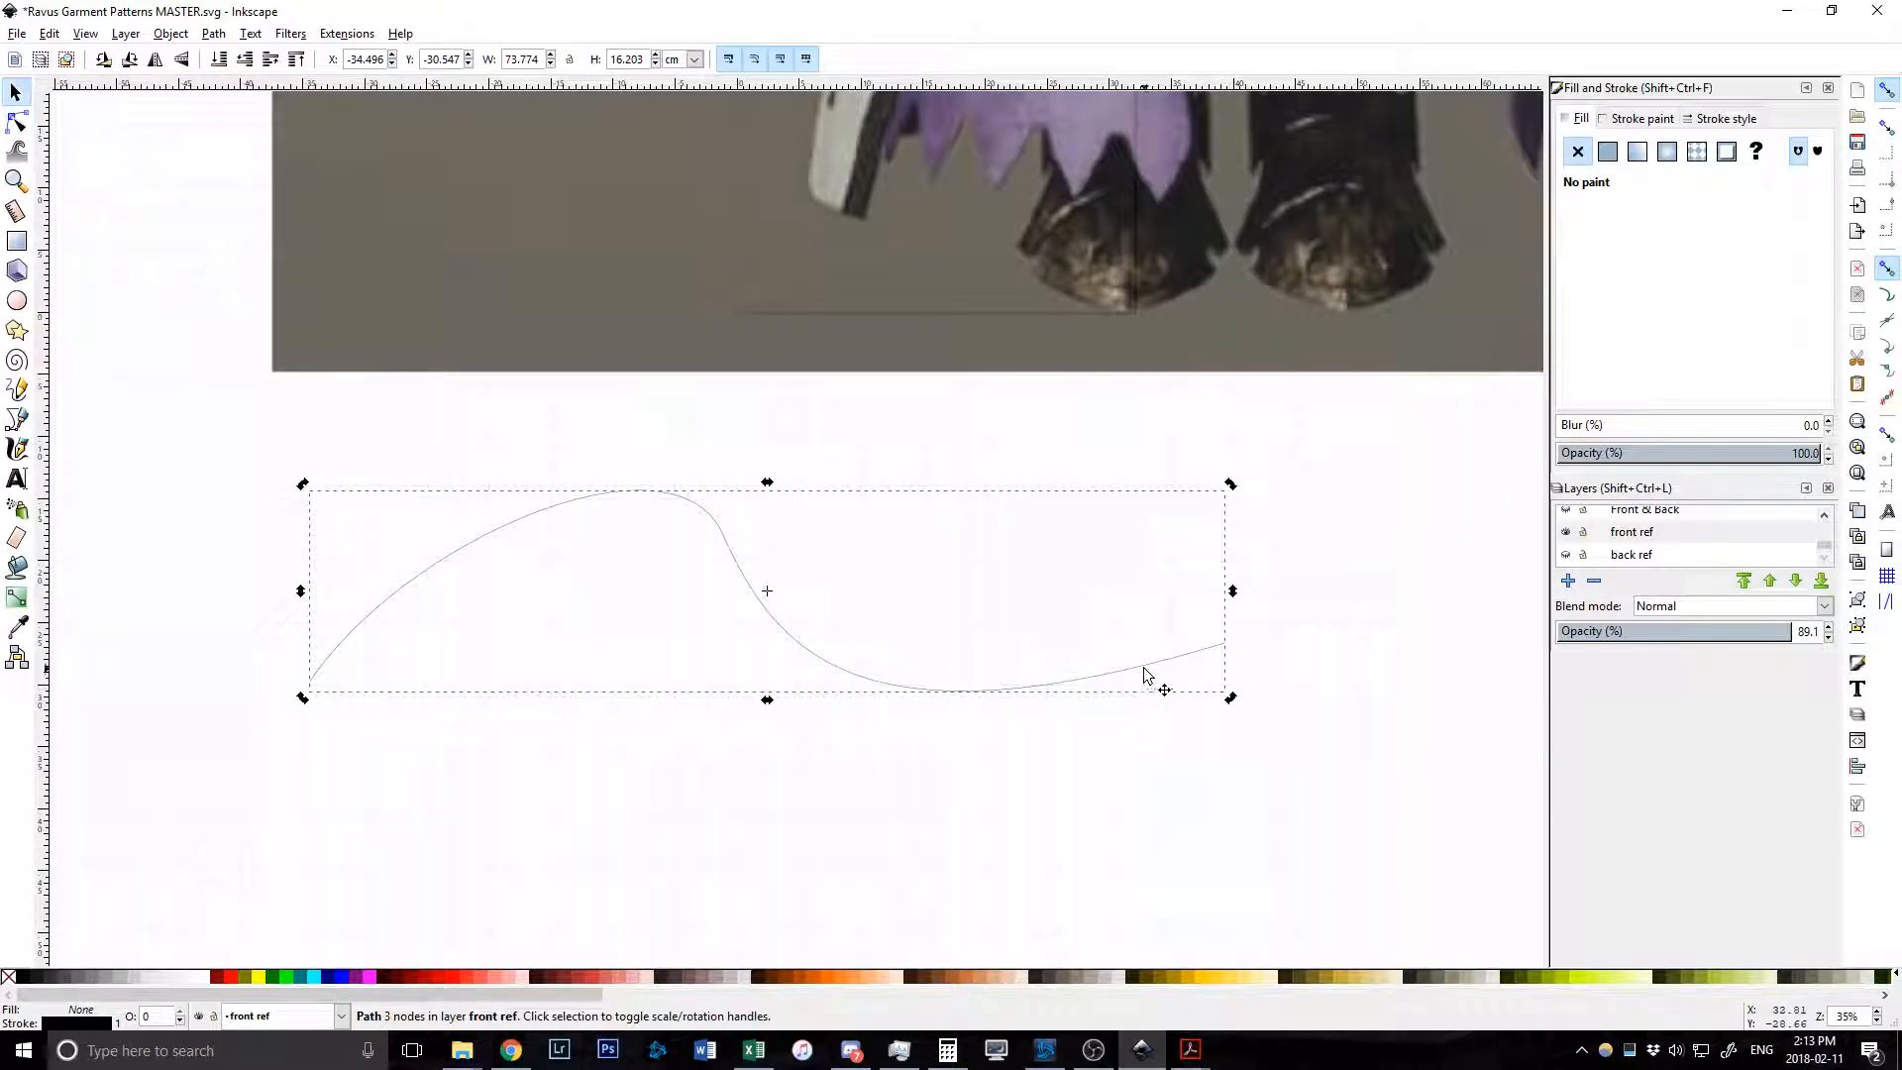
scroll(1238, 705, up, 2)
drag(1223, 692, 1502, 880)
scroll(1050, 662, down, 5)
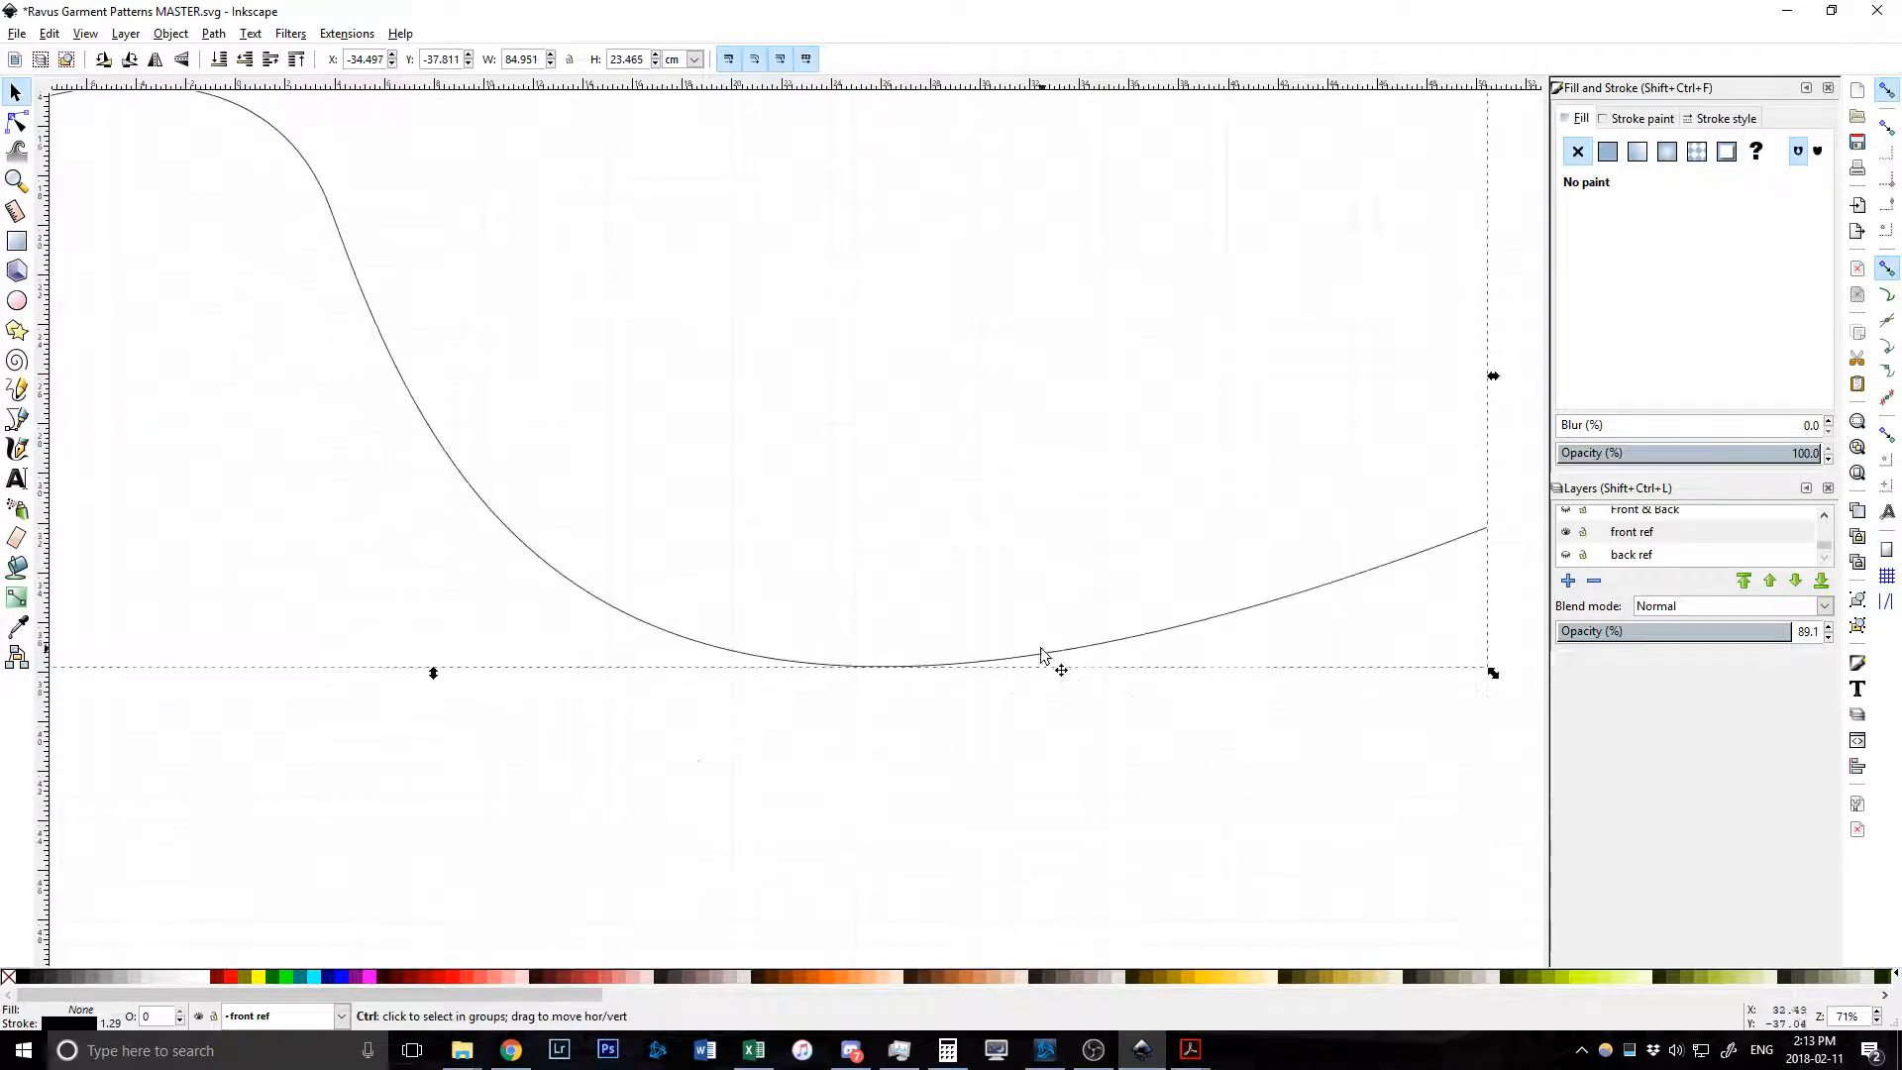
scroll(1055, 662, up, 6)
scroll(965, 619, down, 8)
scroll(971, 629, down, 4)
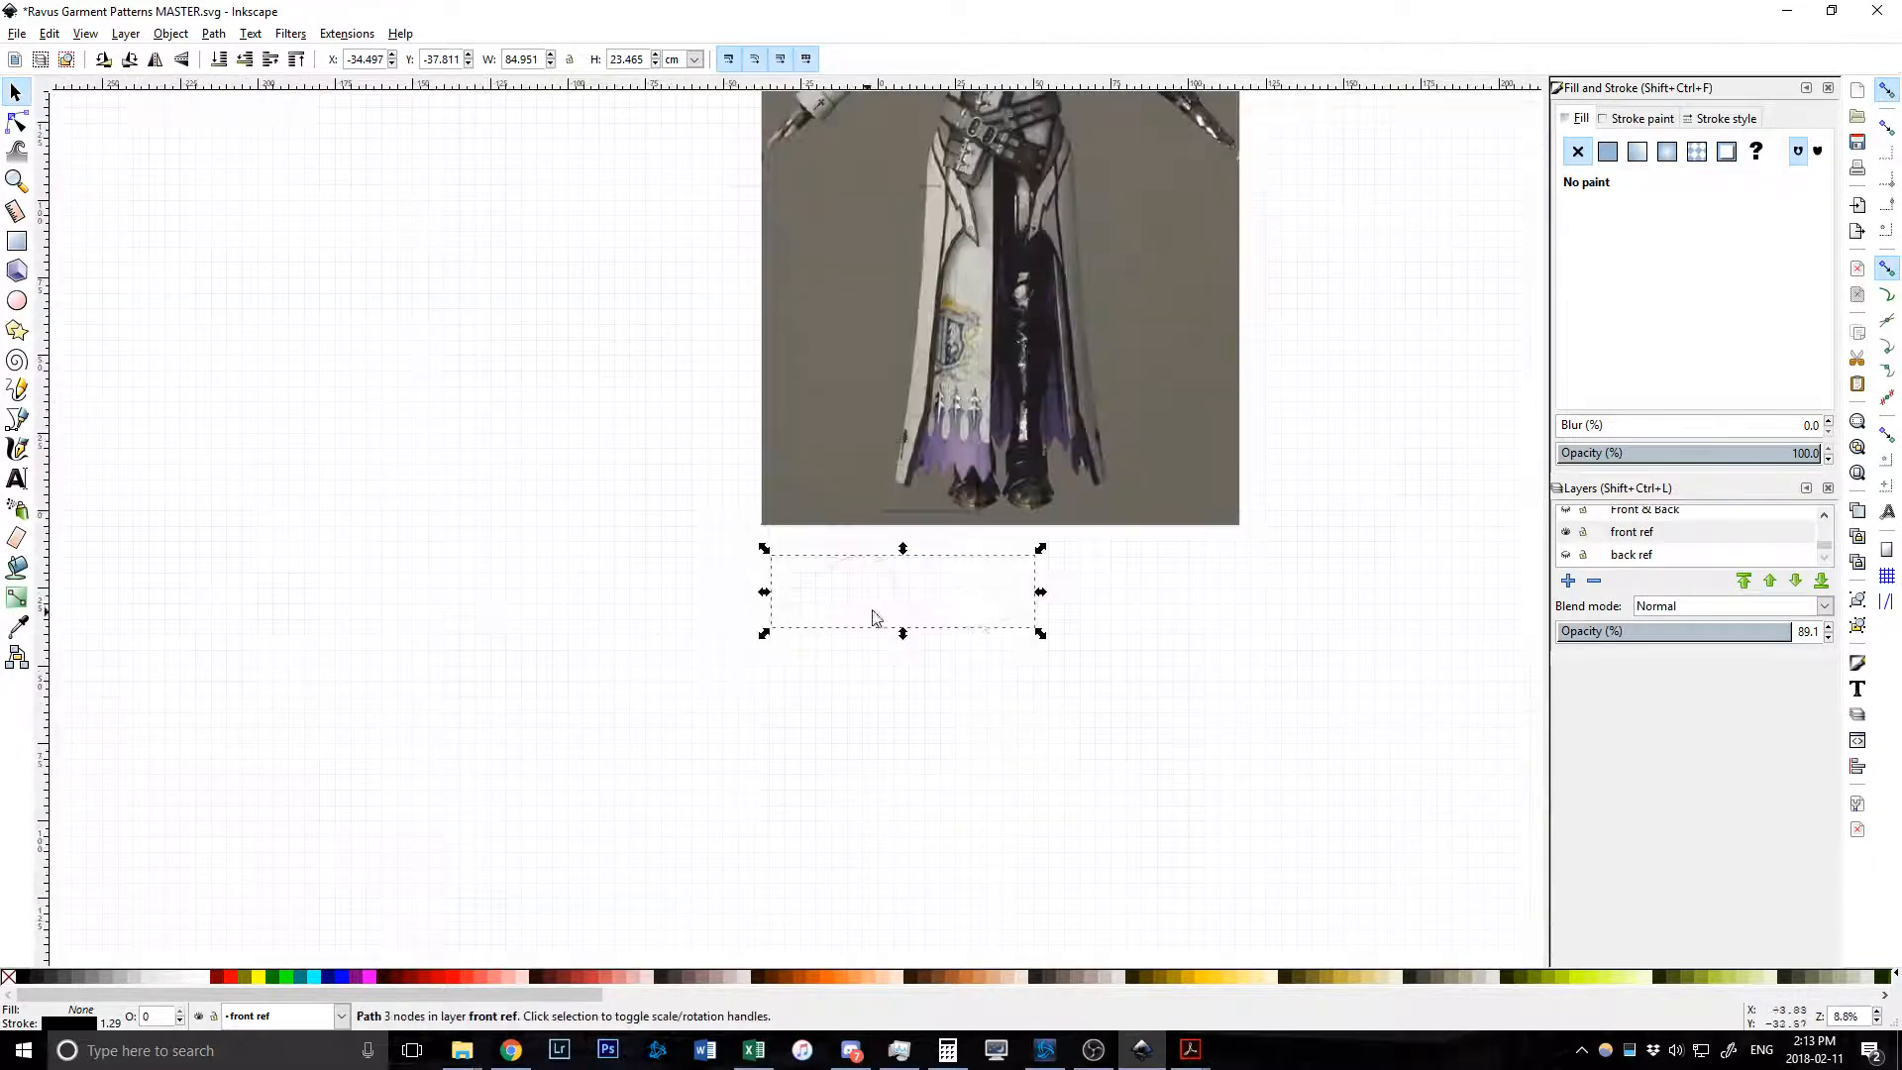
click(940, 657)
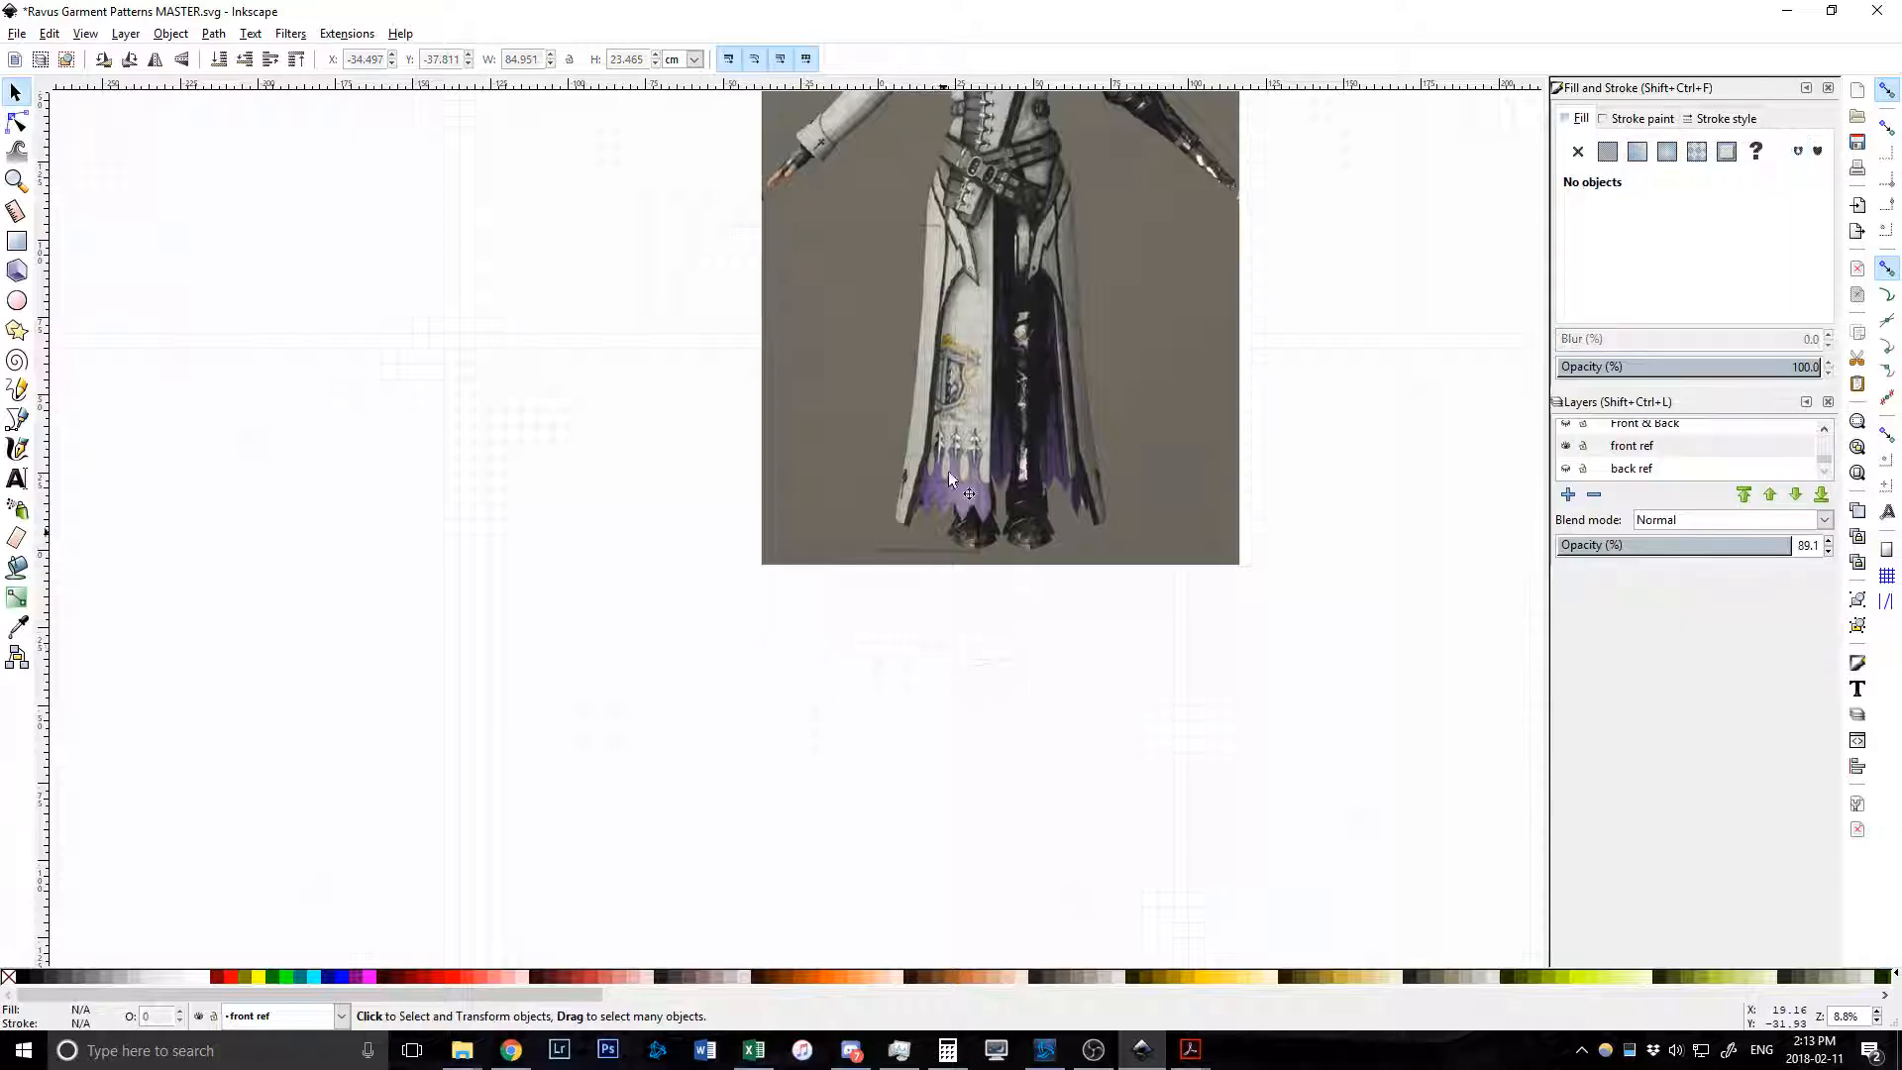
scroll(1121, 414, up, 4)
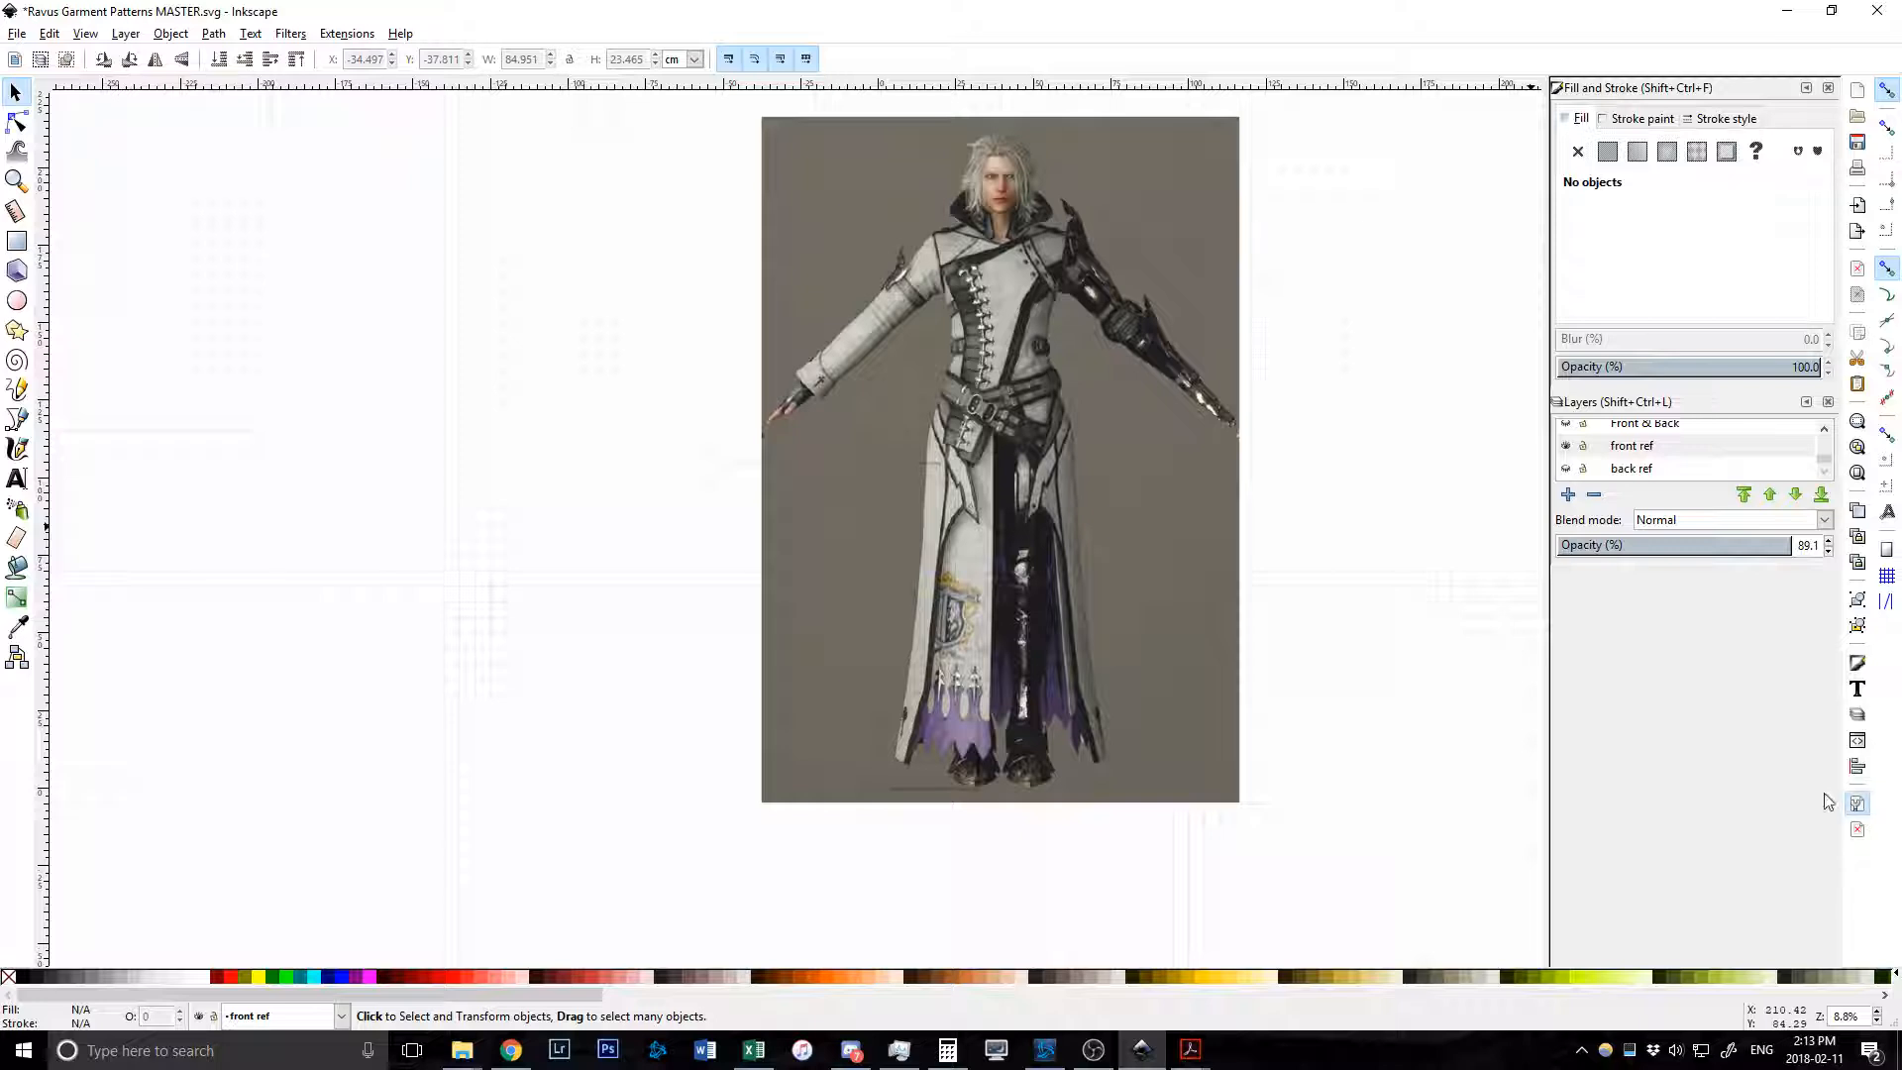
key(ctrl+shift+d)
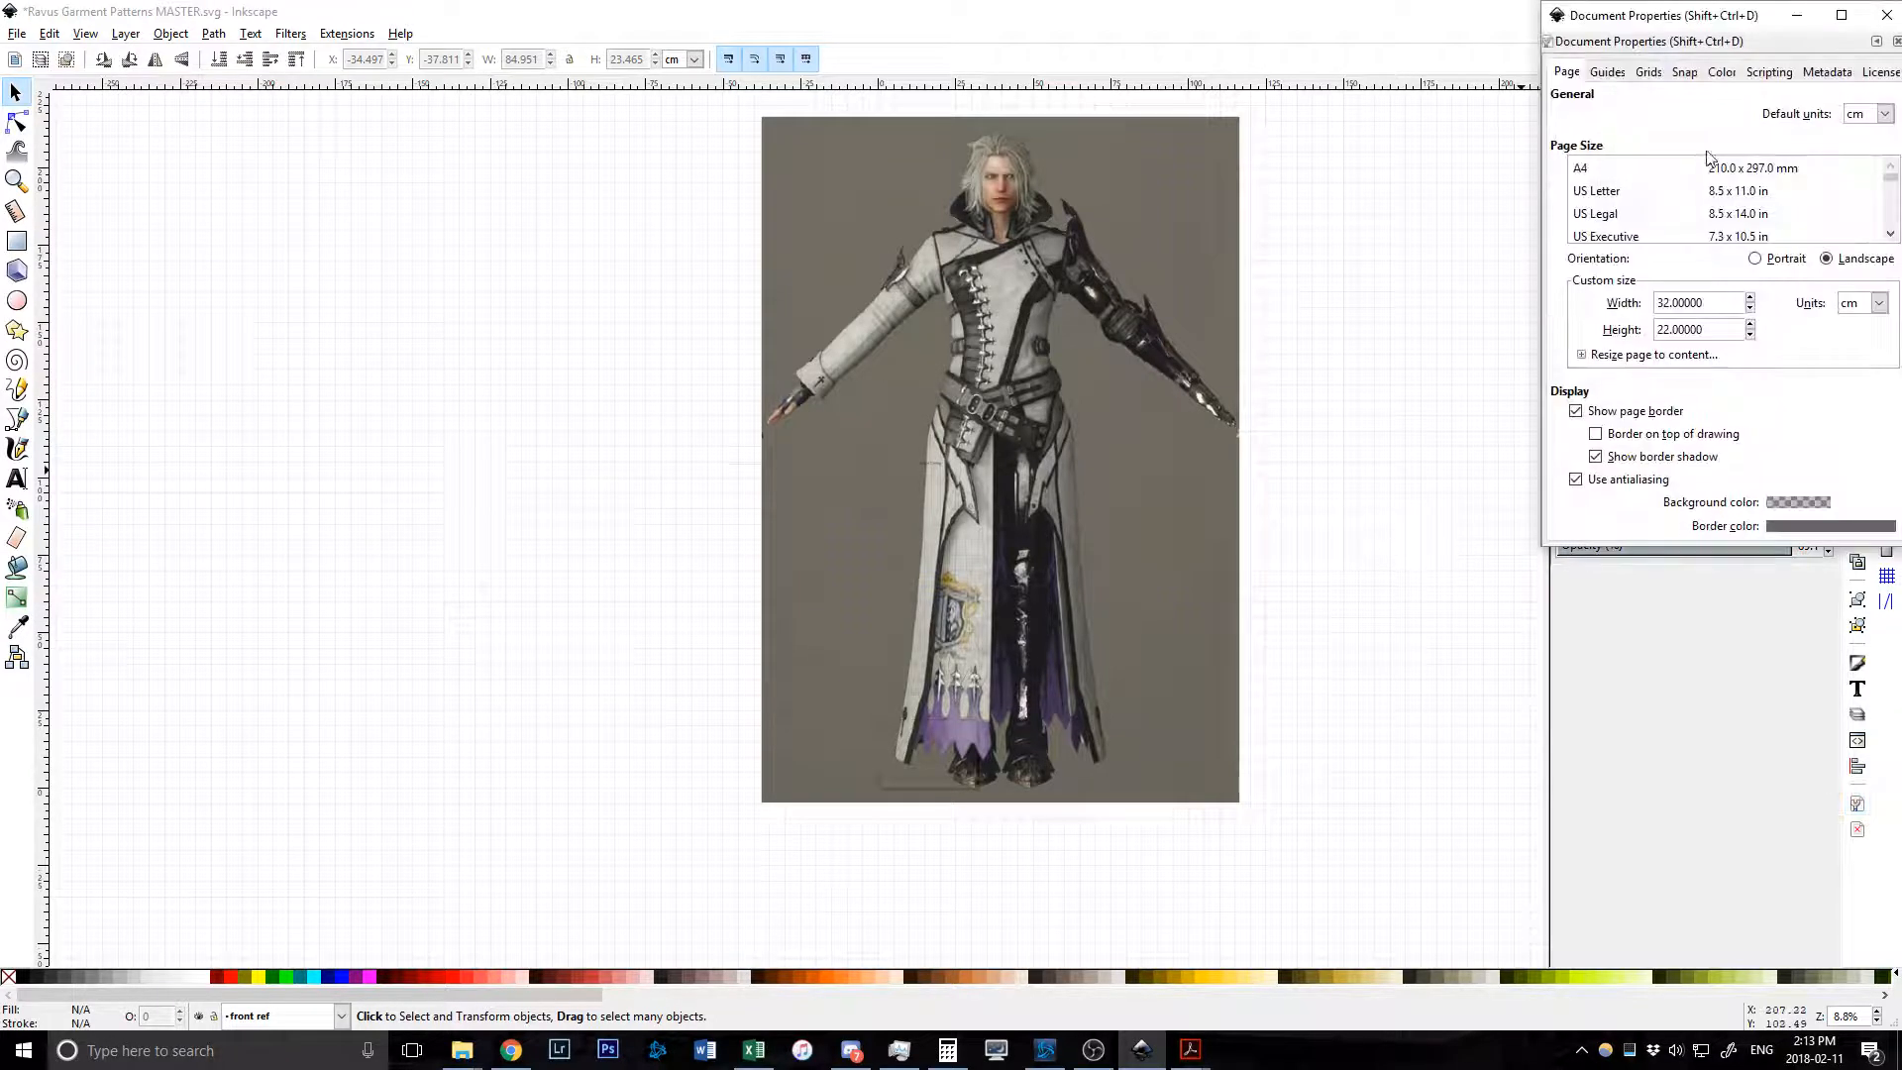
mouse_move(1687, 16)
mouse_down()
mouse_move(1325, 192)
mouse_move(1187, 216)
mouse_up()
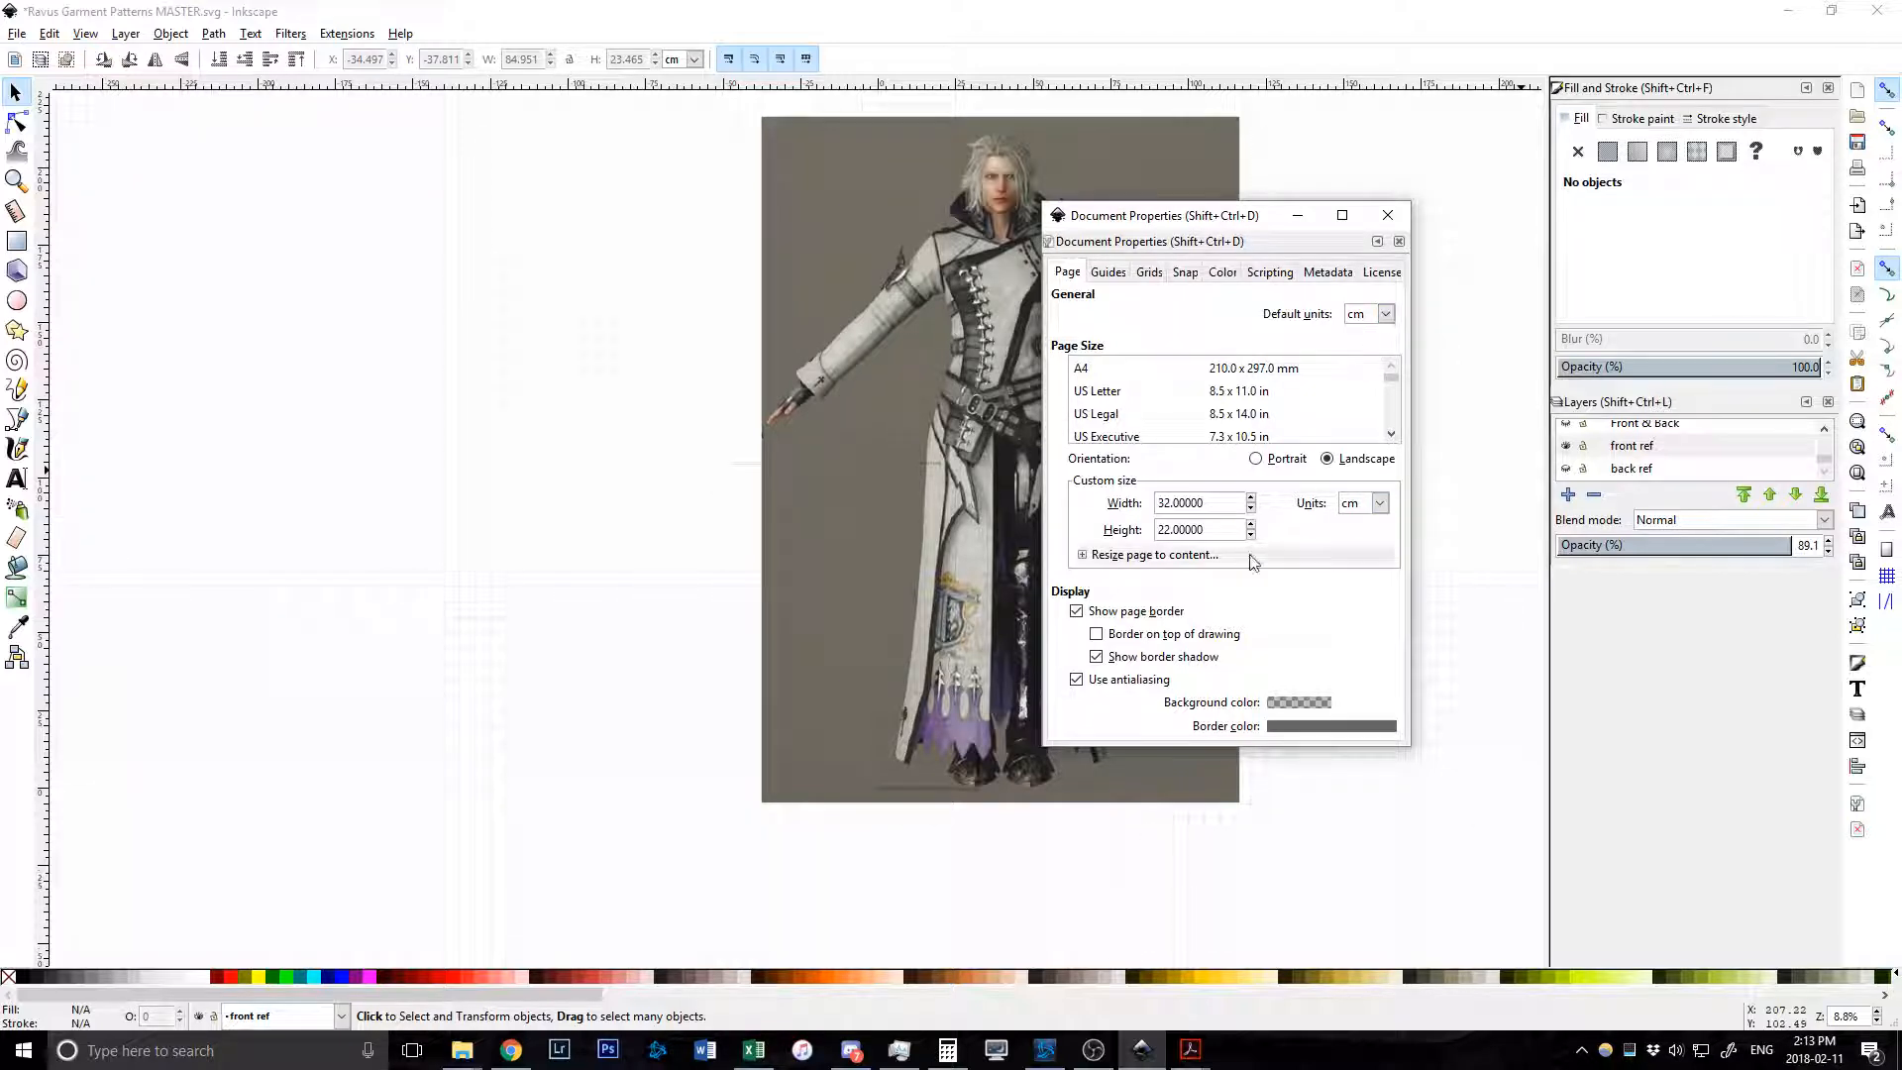
click(1107, 273)
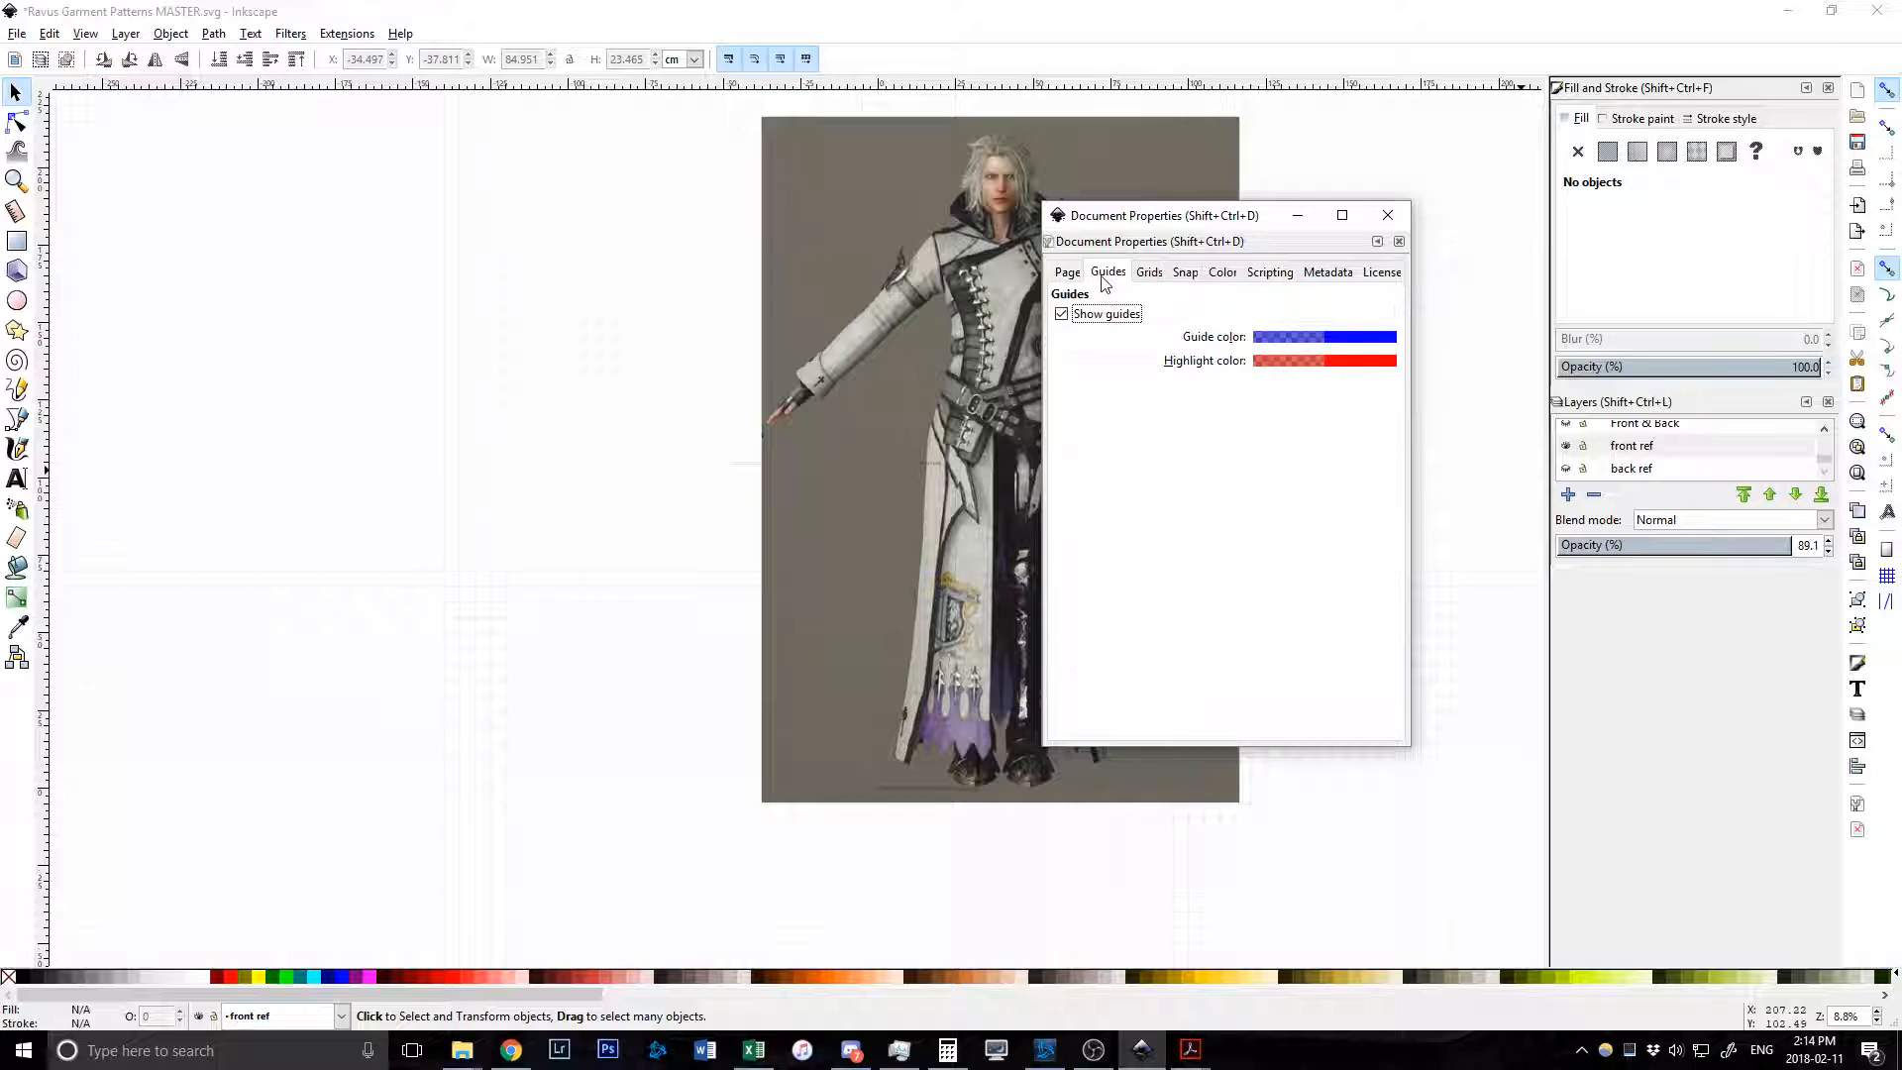
click(1147, 275)
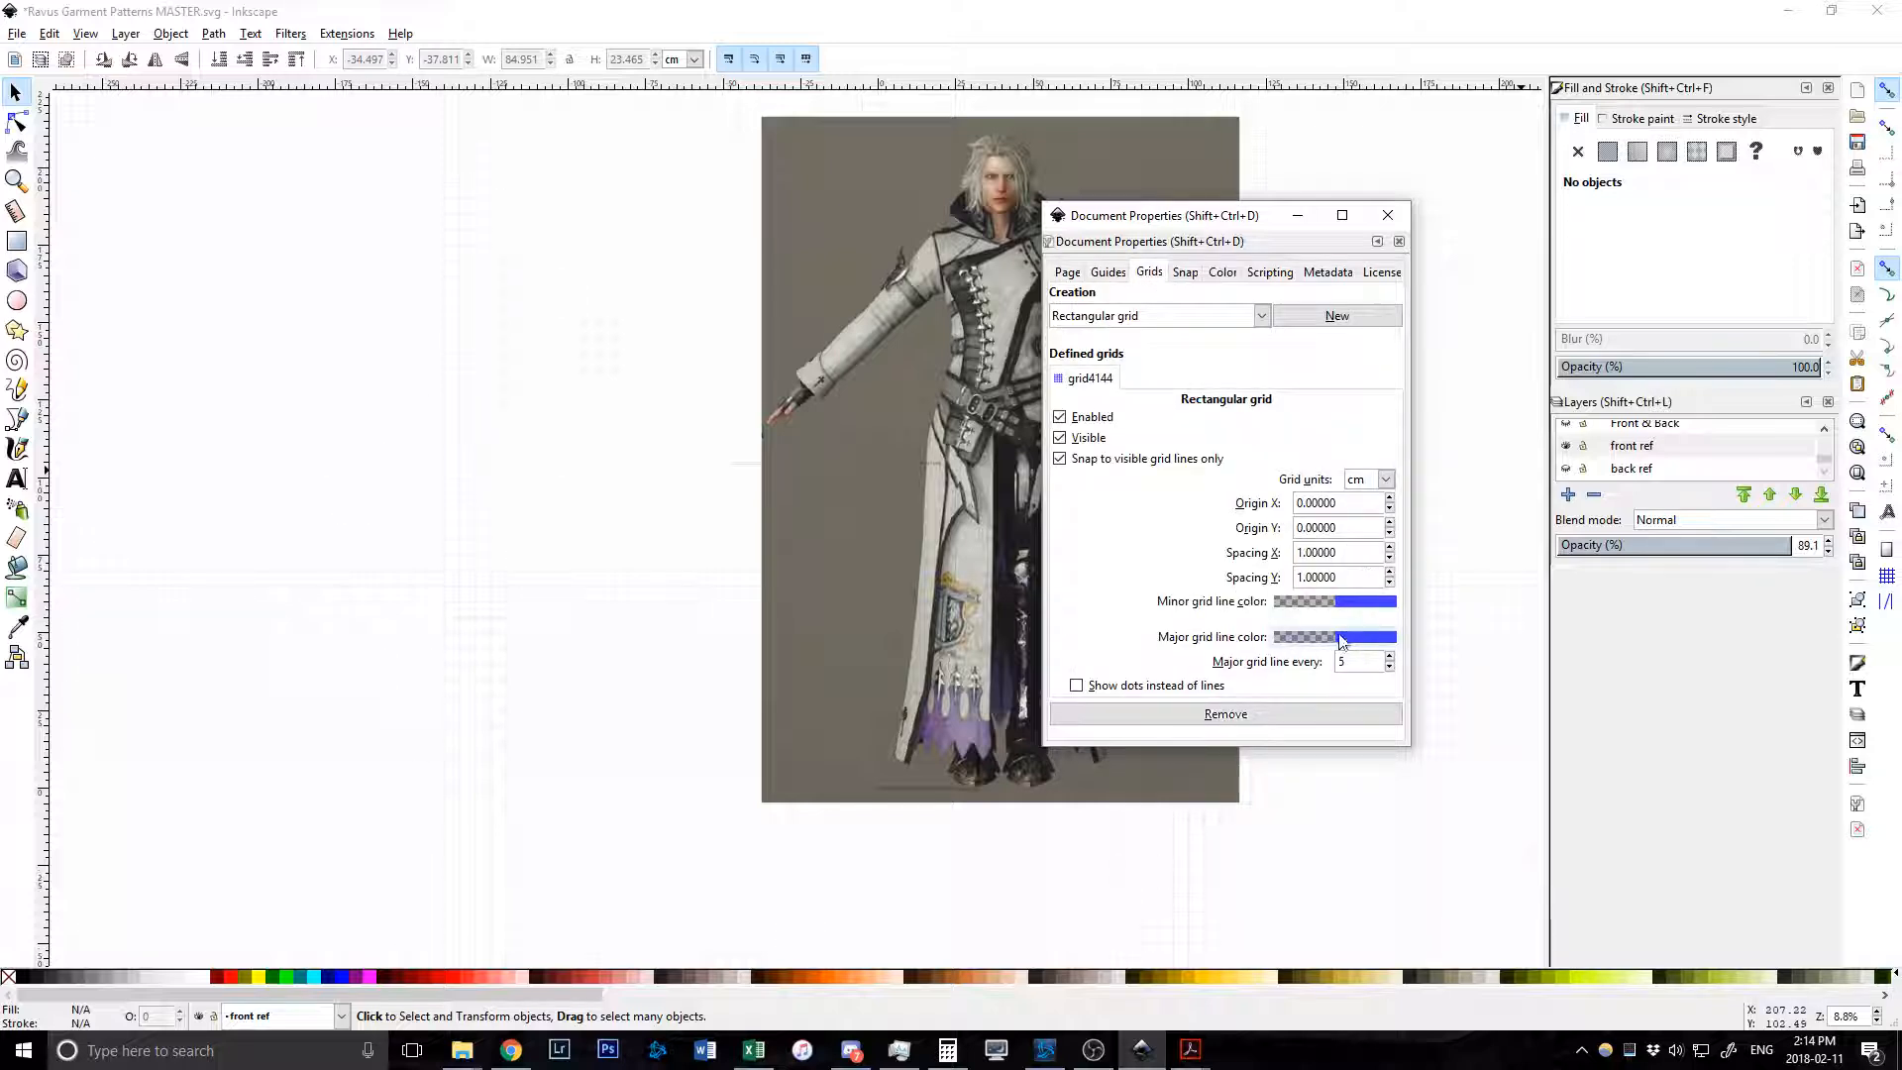
click(1388, 216)
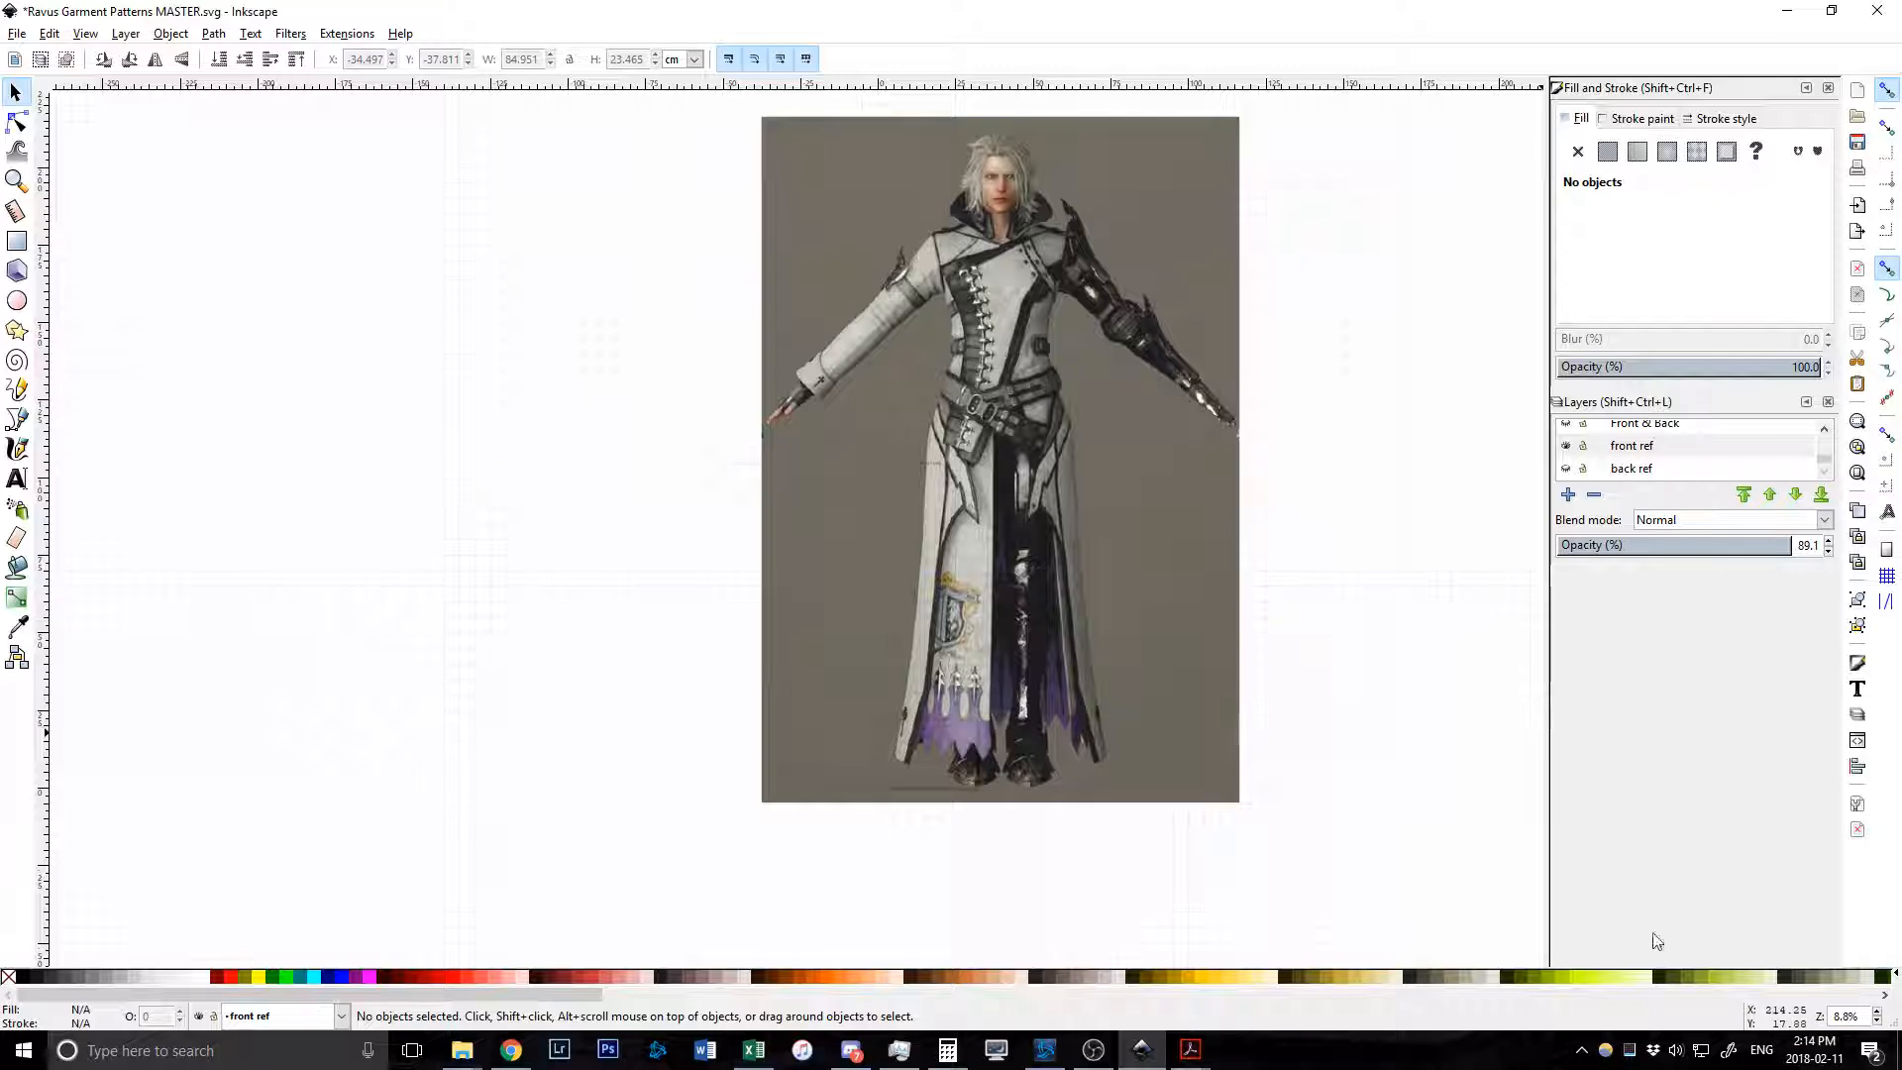
Make Front & Back the current, visible layer and hide the front ref layer.
scroll(1003, 464, up, 2)
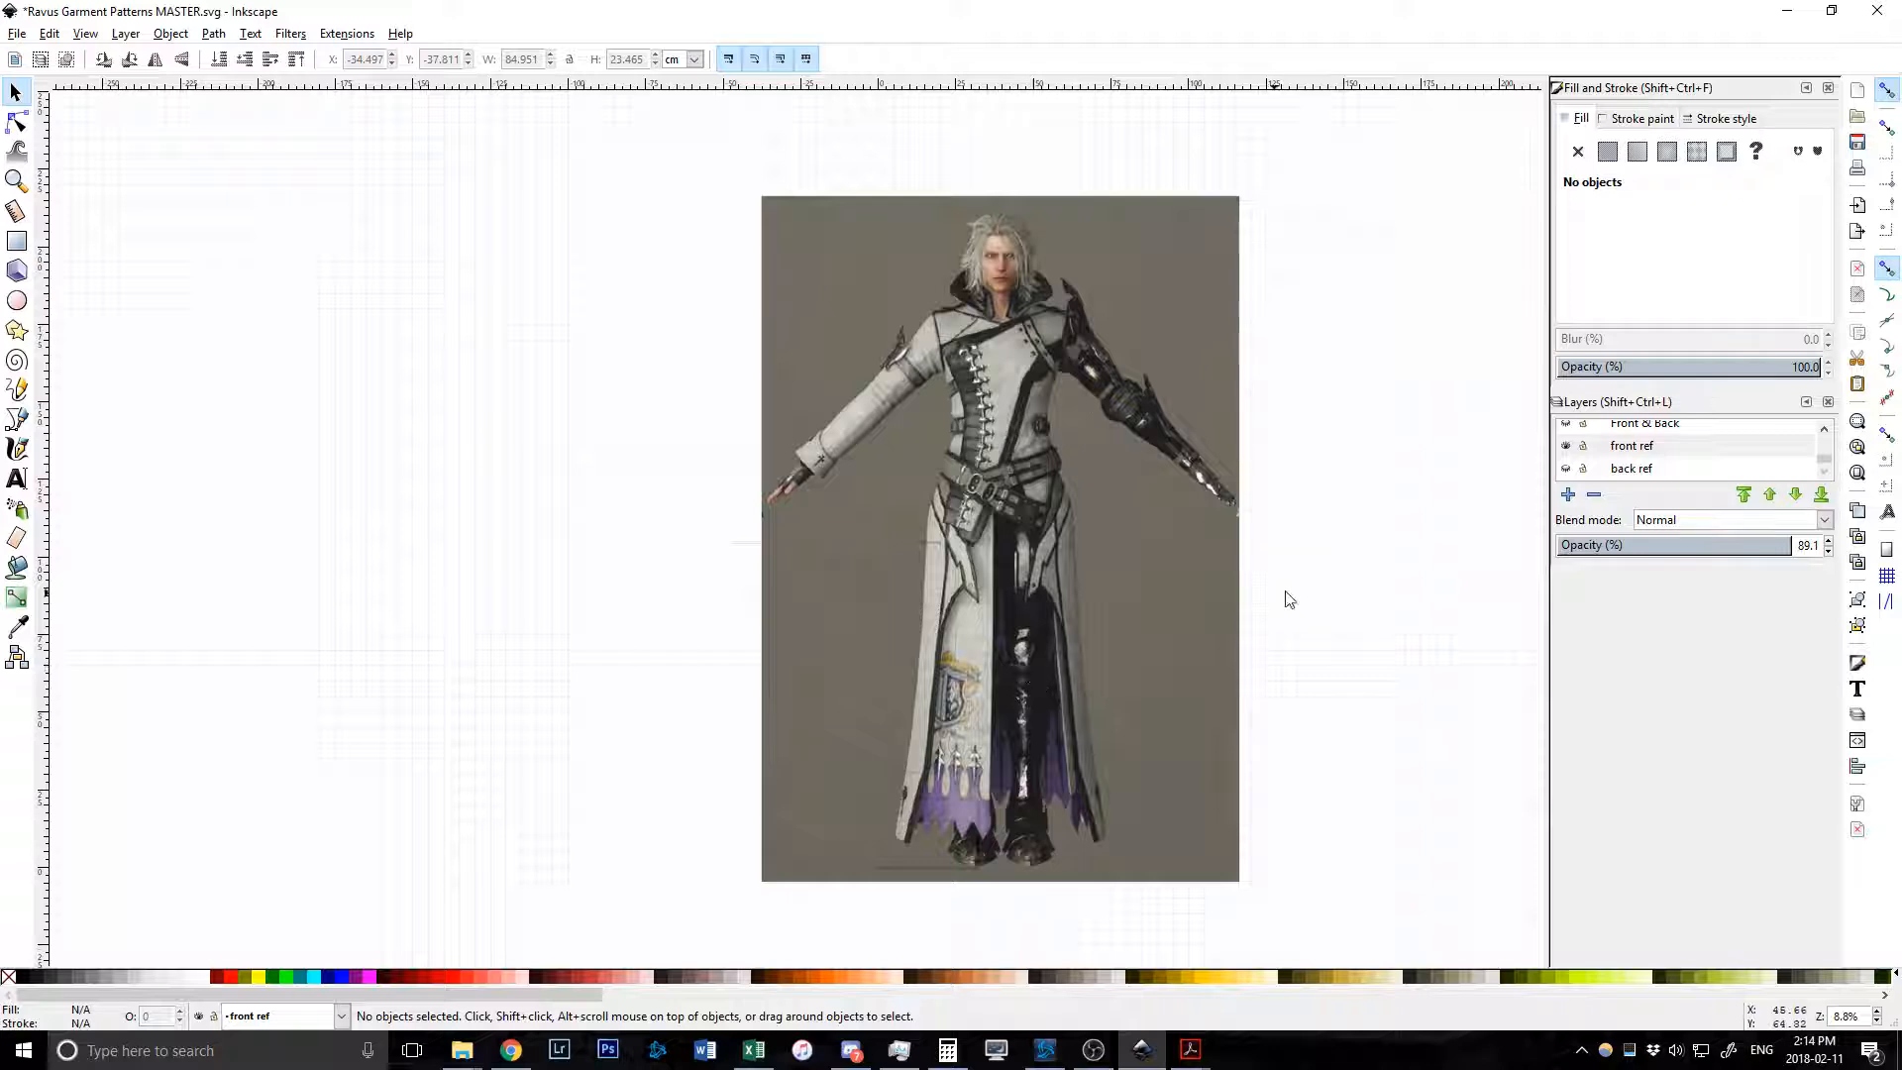
scroll(1632, 453, up, 1)
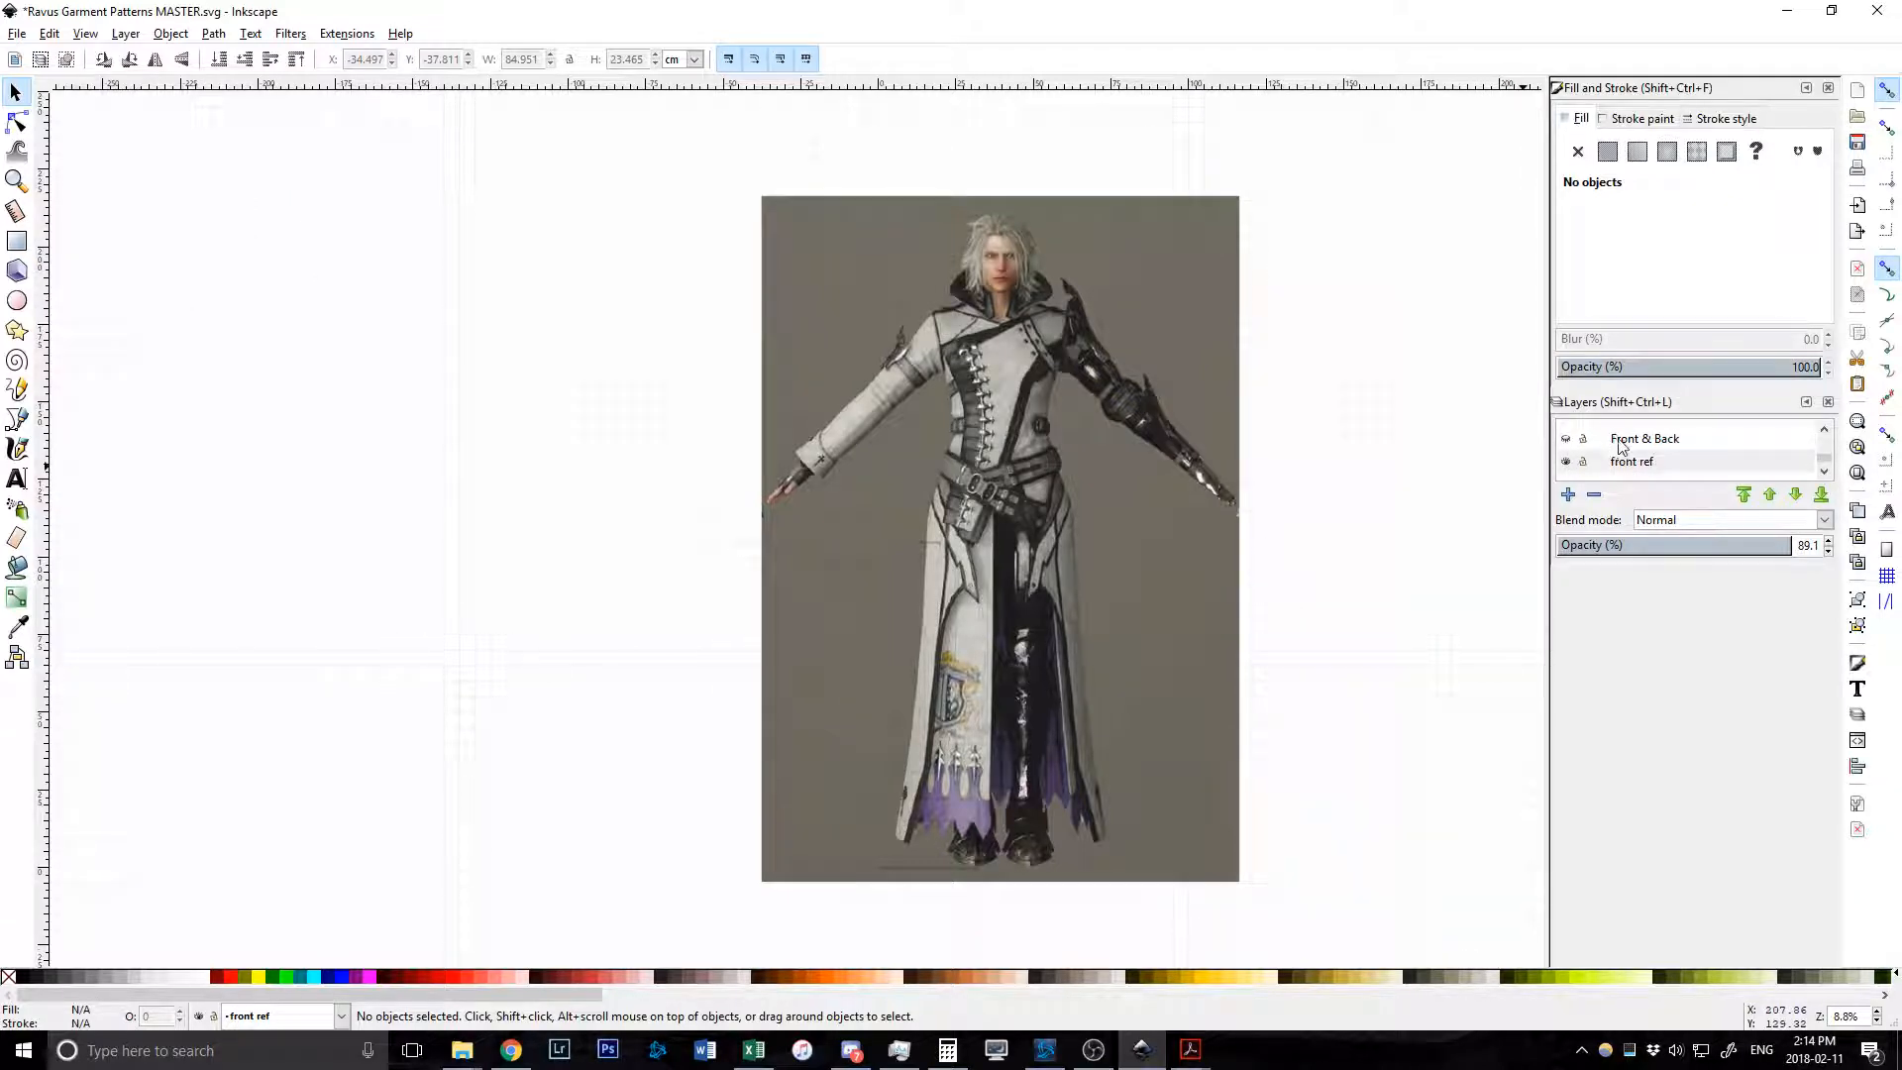
click(1630, 443)
click(1567, 440)
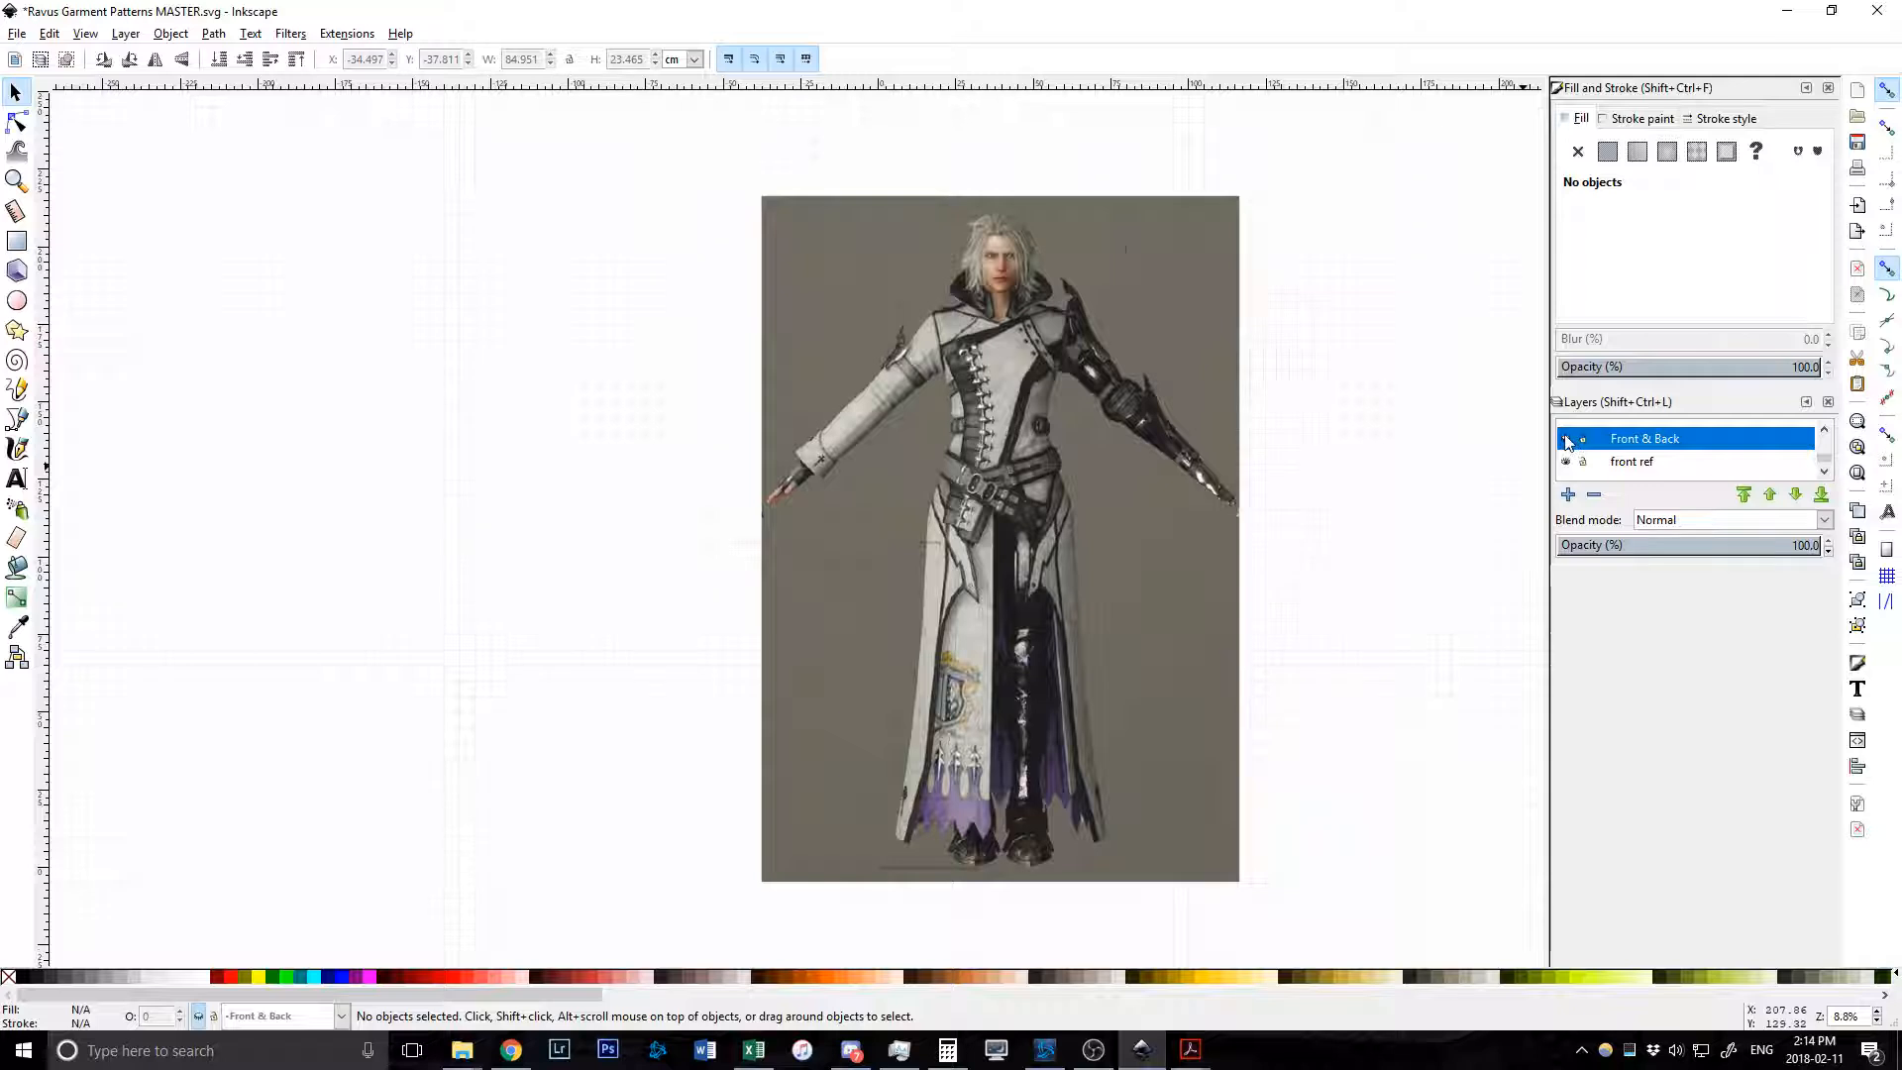
click(1566, 461)
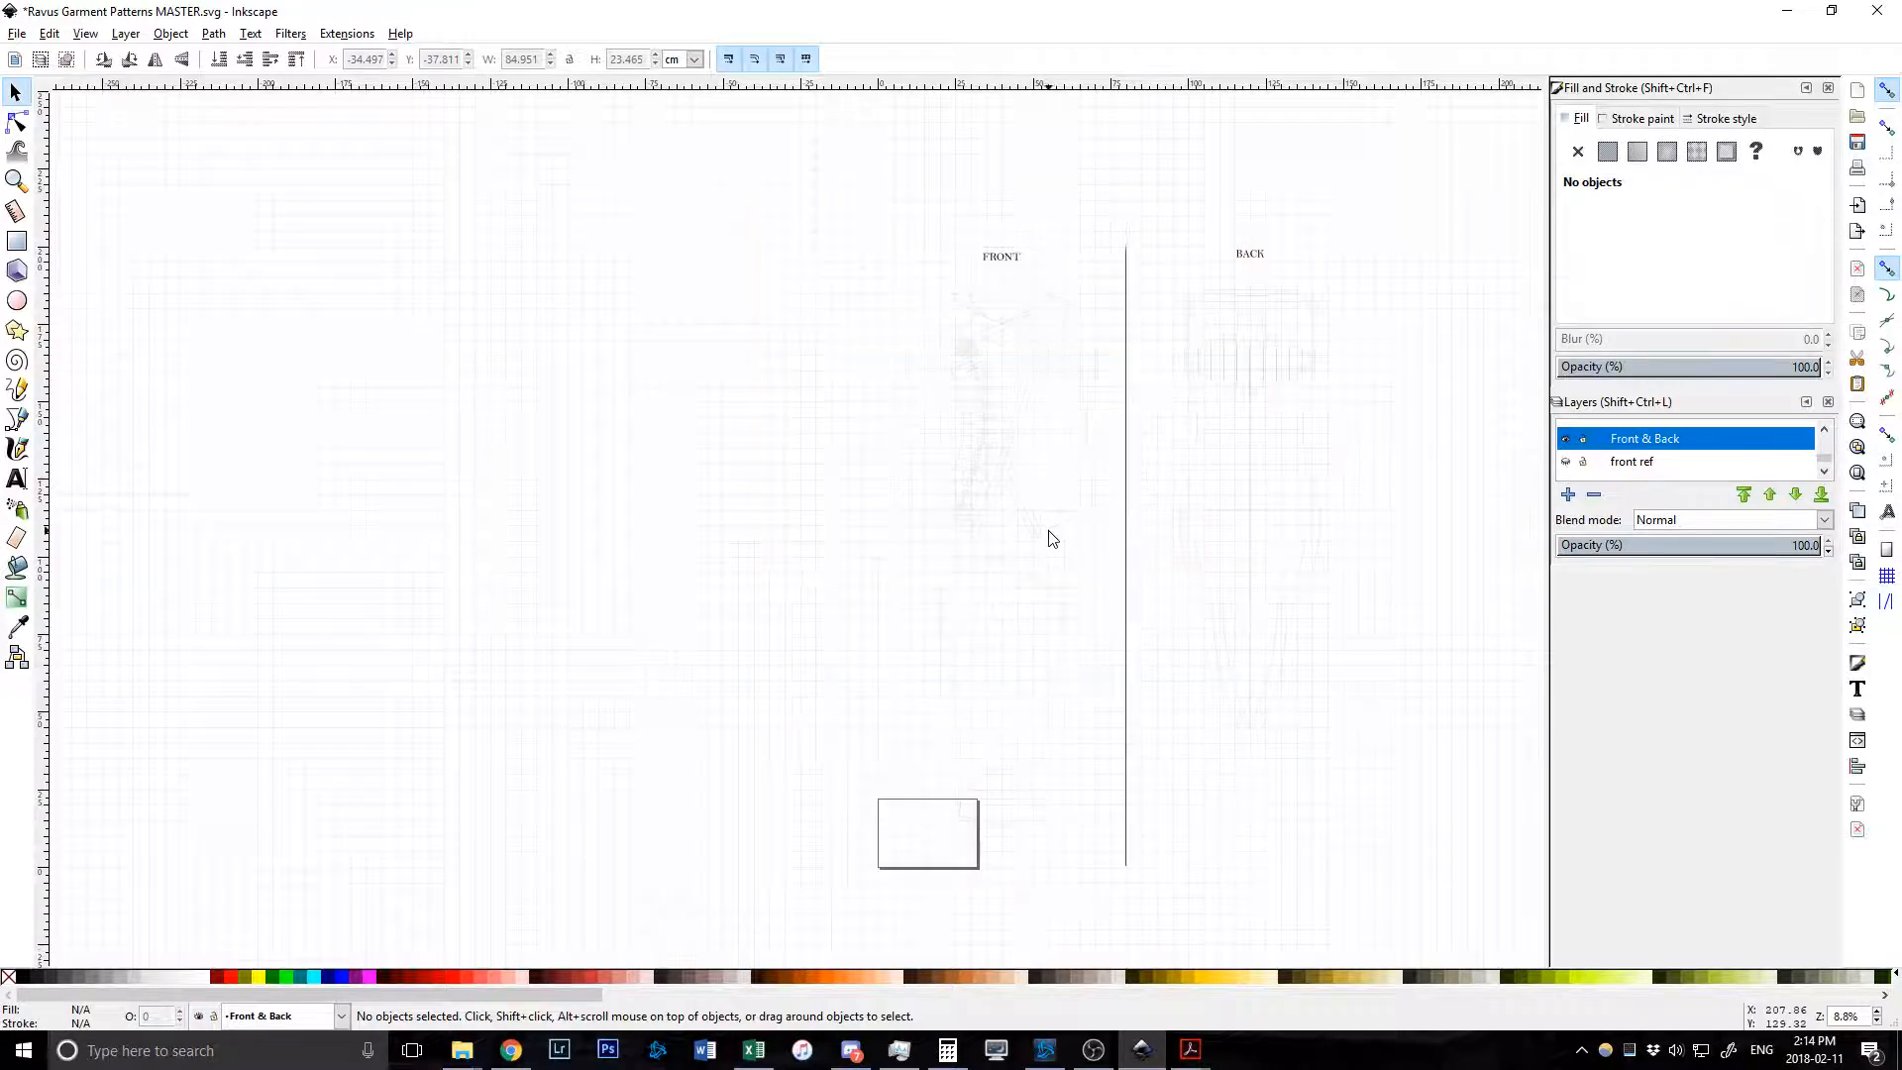
Pan and zoom around the canvas to inspect the front and back bodice pieces.
ctrl+scroll(1044, 509, up, 3)
scroll(954, 493, up, 8)
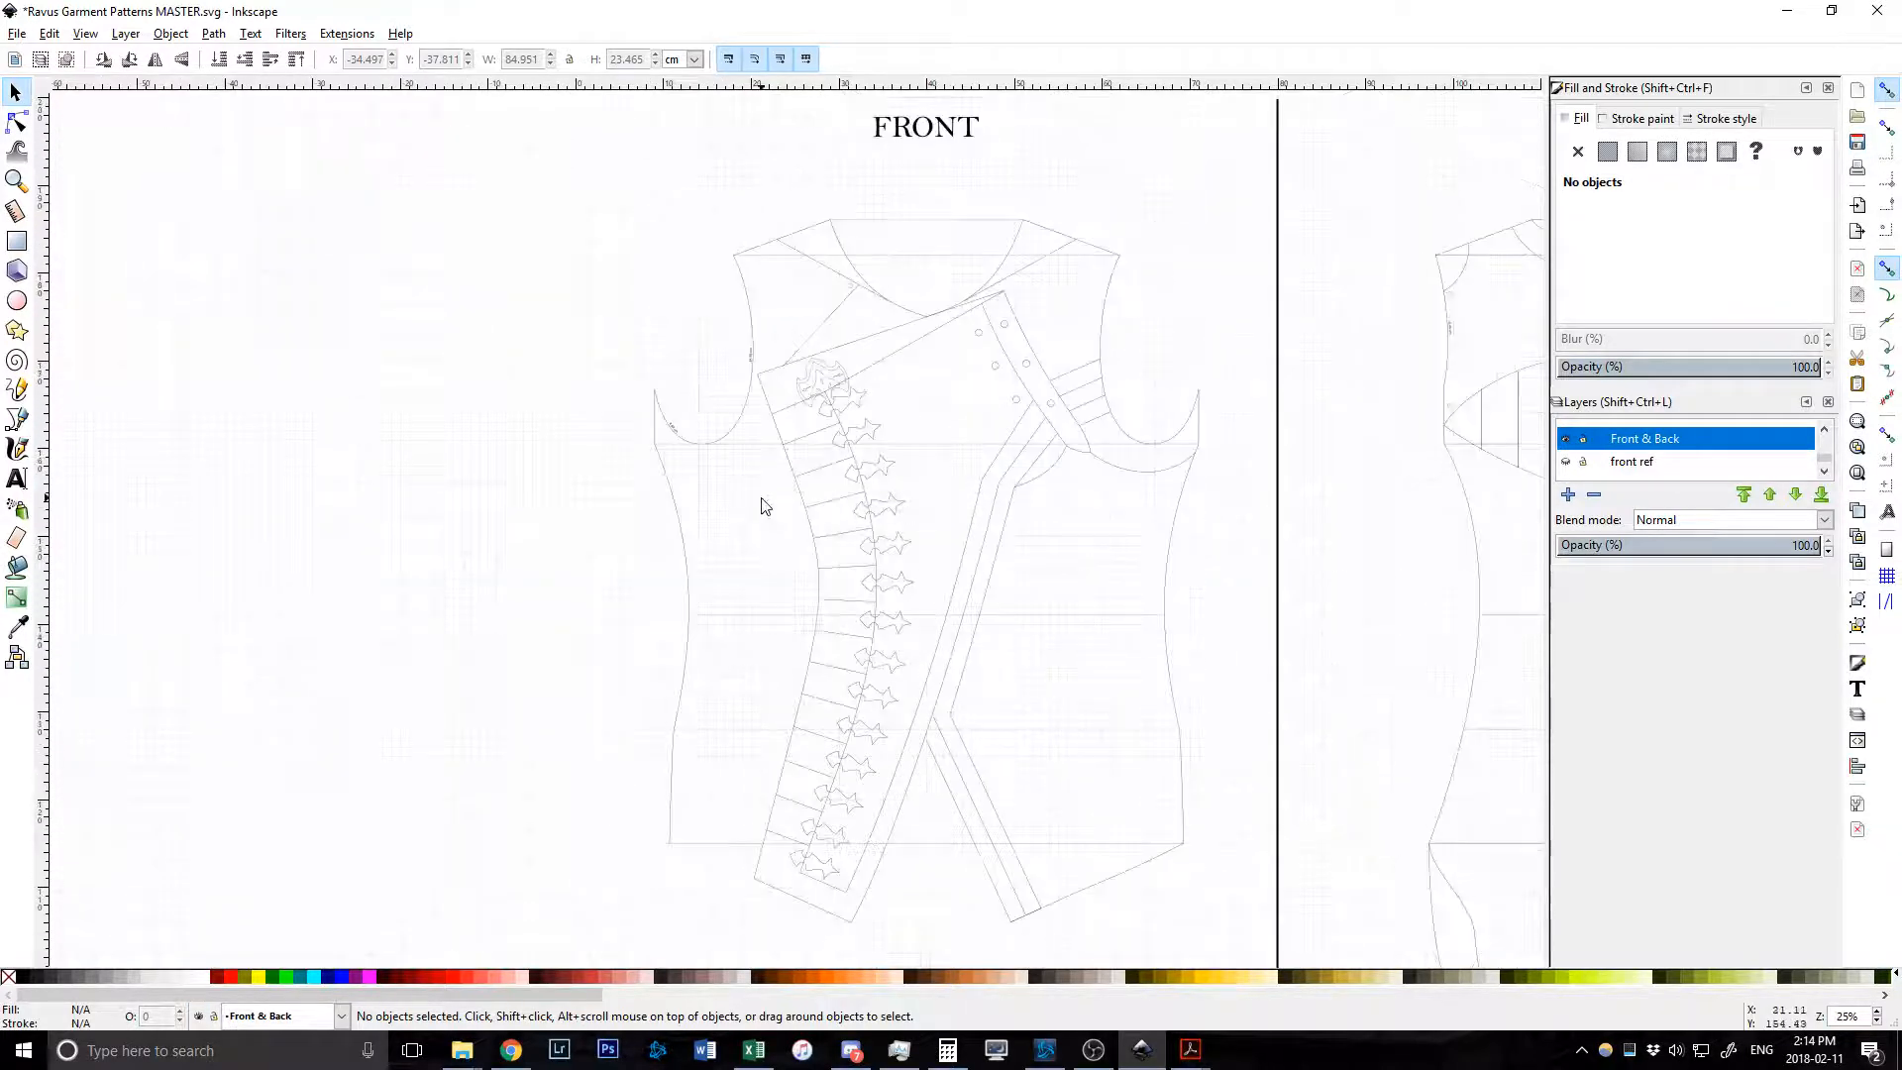
ctrl+scroll(763, 500, up, 1)
scroll(890, 496, down, 2)
scroll(894, 503, down, 2)
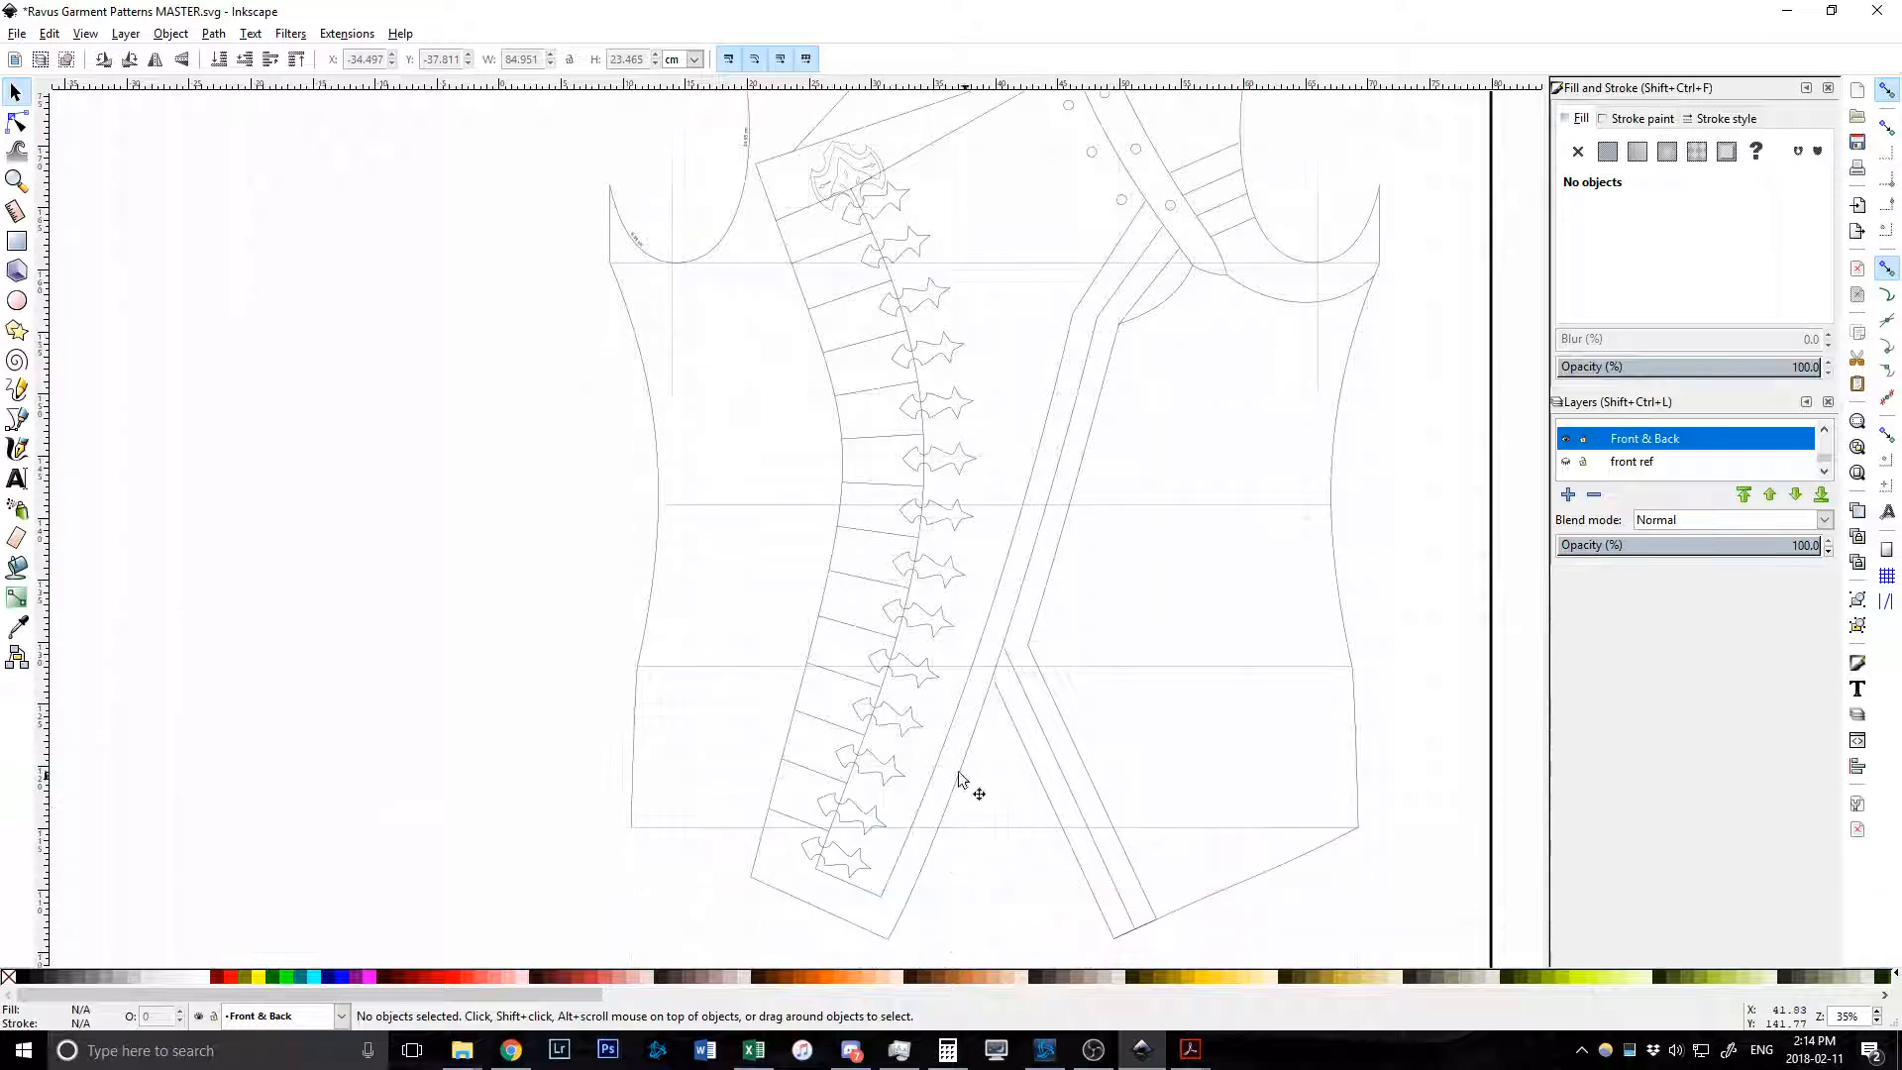
scroll(1151, 442, up, 6)
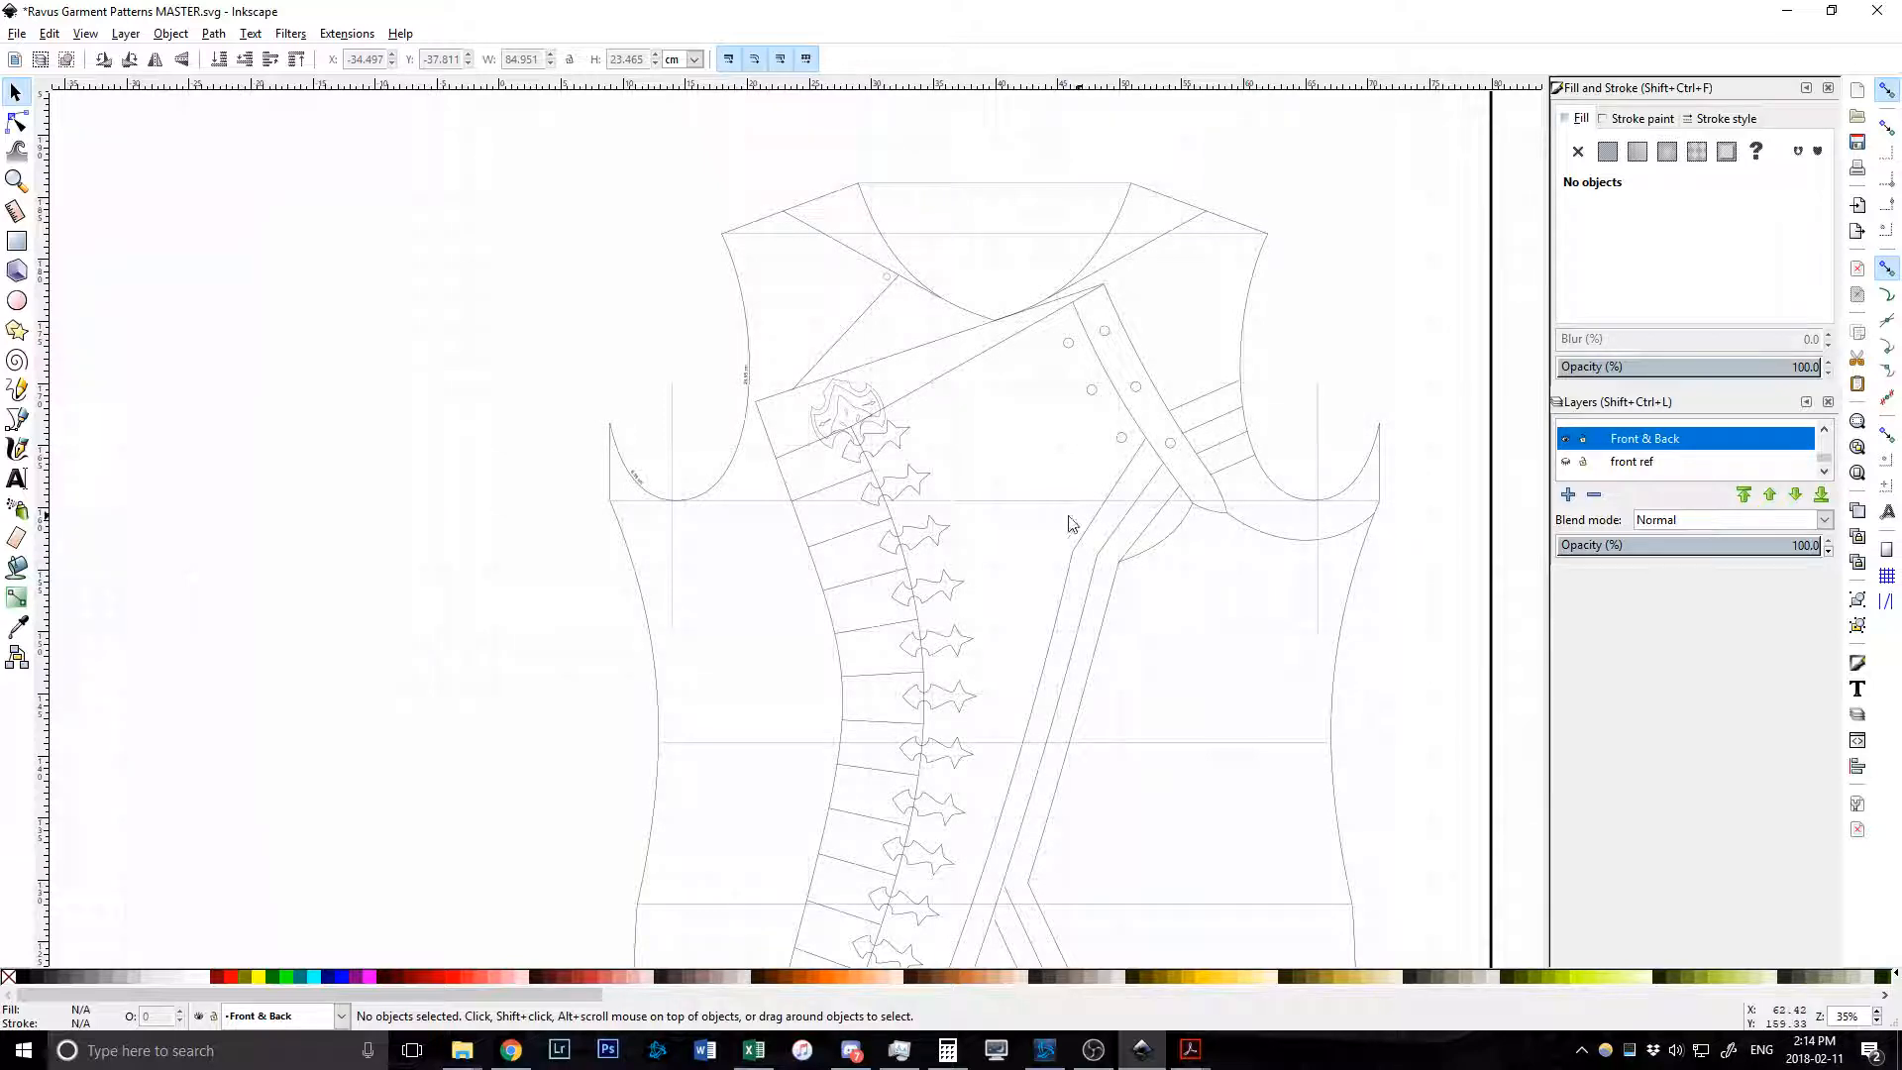
scroll(1154, 433, down, 1)
scroll(1154, 433, down, 2)
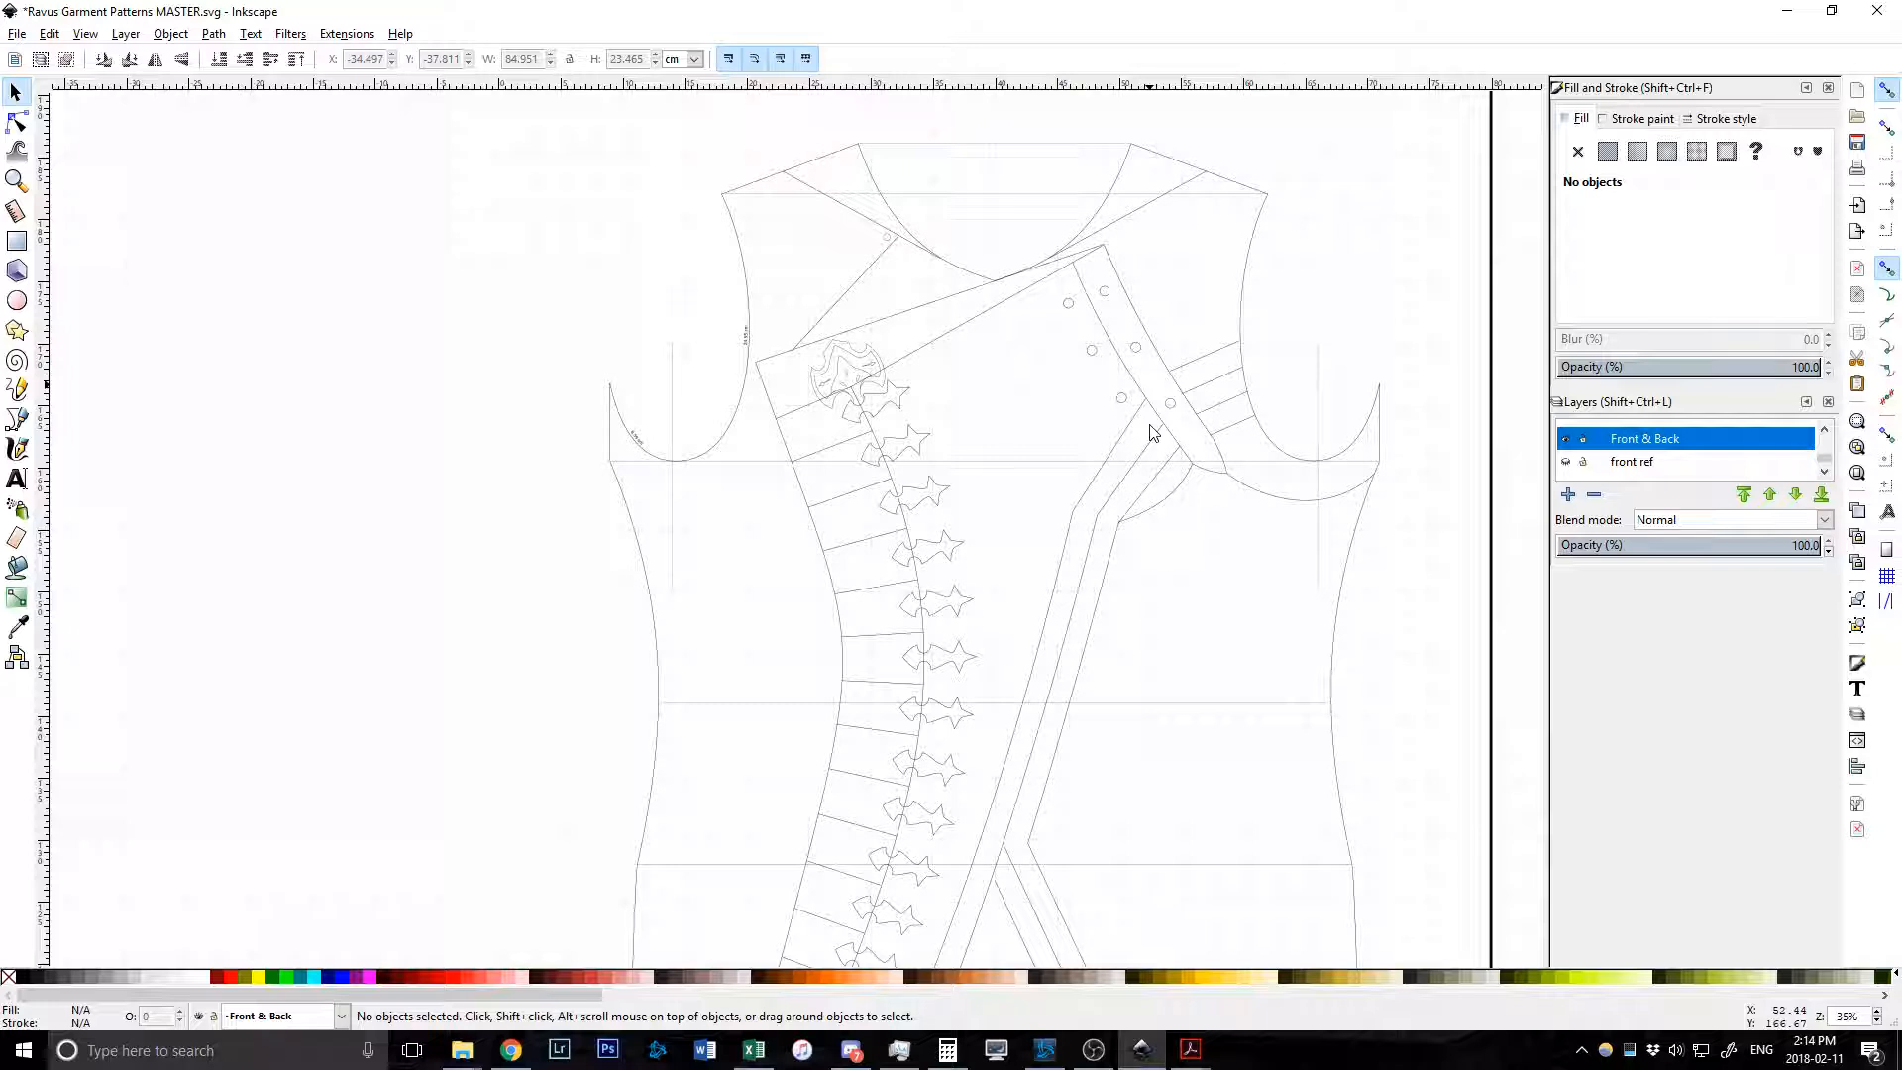
scroll(1136, 436, up, 1)
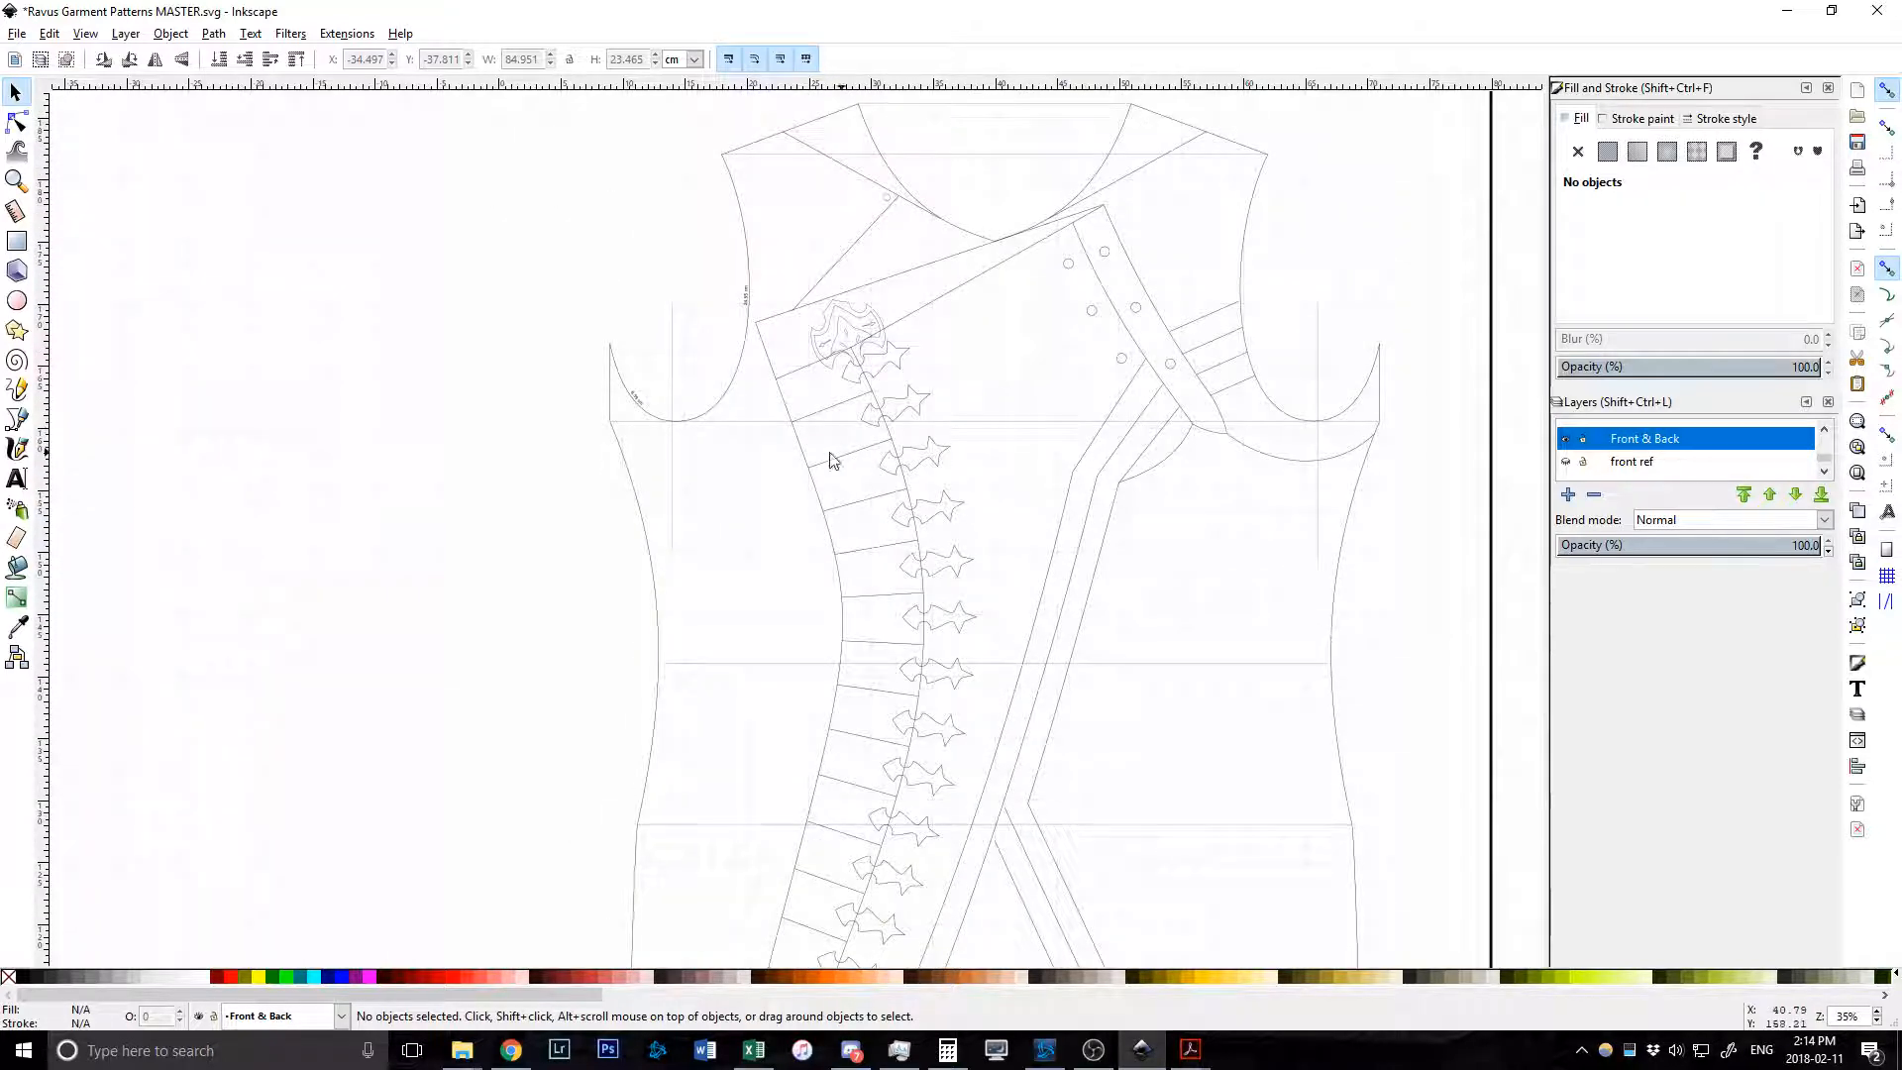
scroll(921, 471, down, 4)
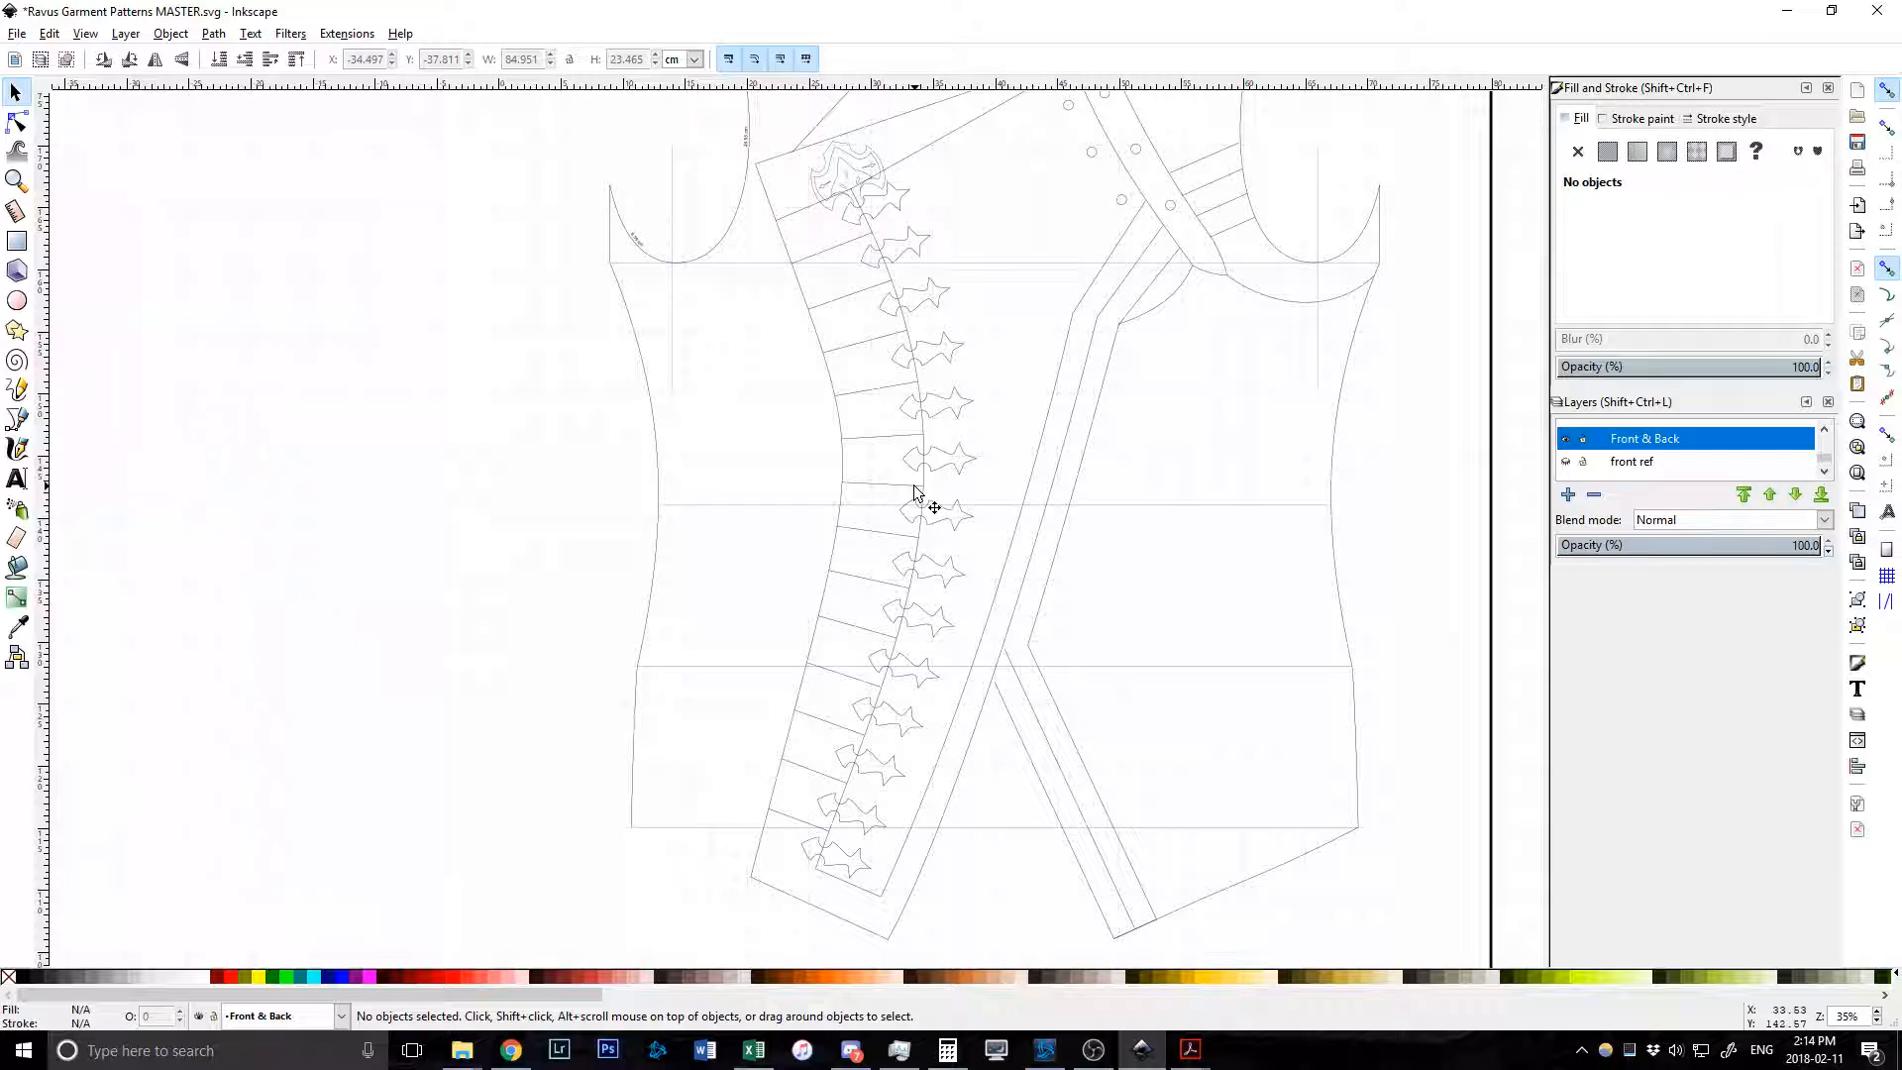
scroll(913, 492, up, 10)
scroll(913, 493, down, 4)
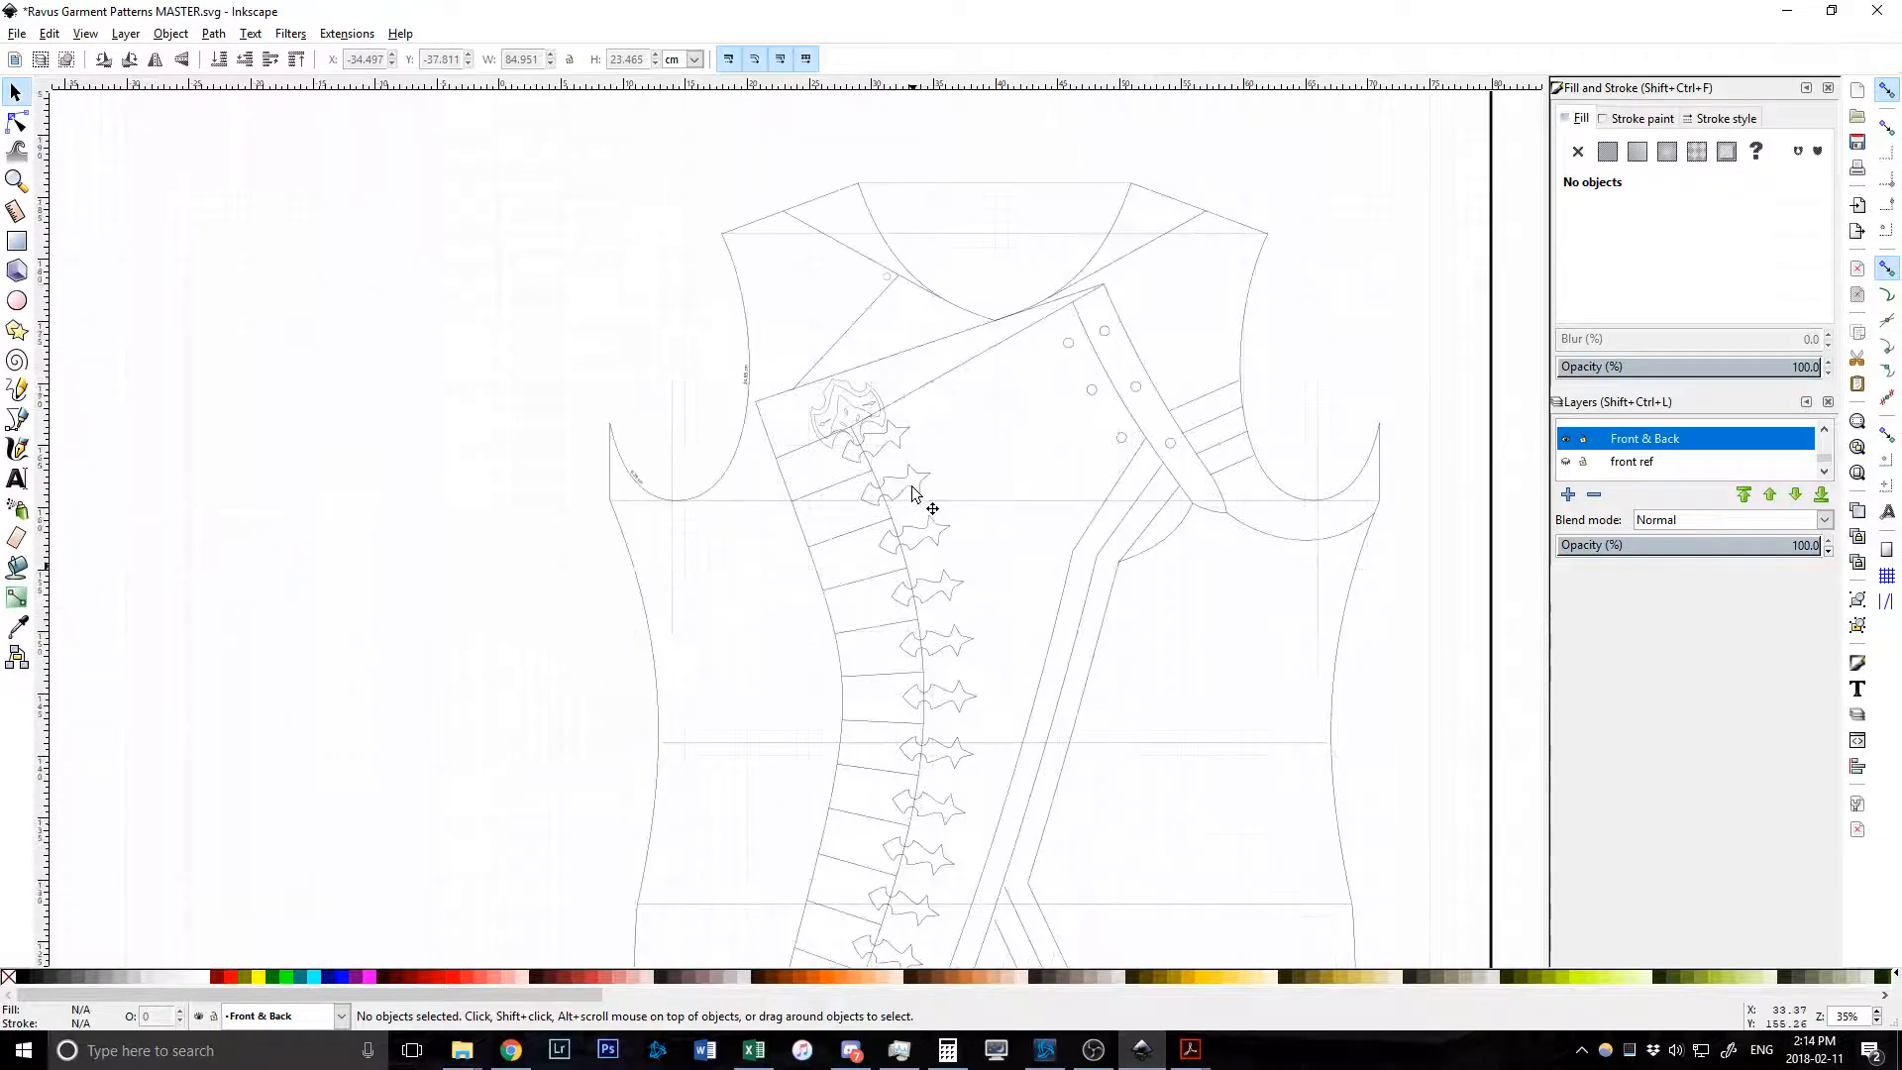
ctrl+scroll(804, 426, down, 1)
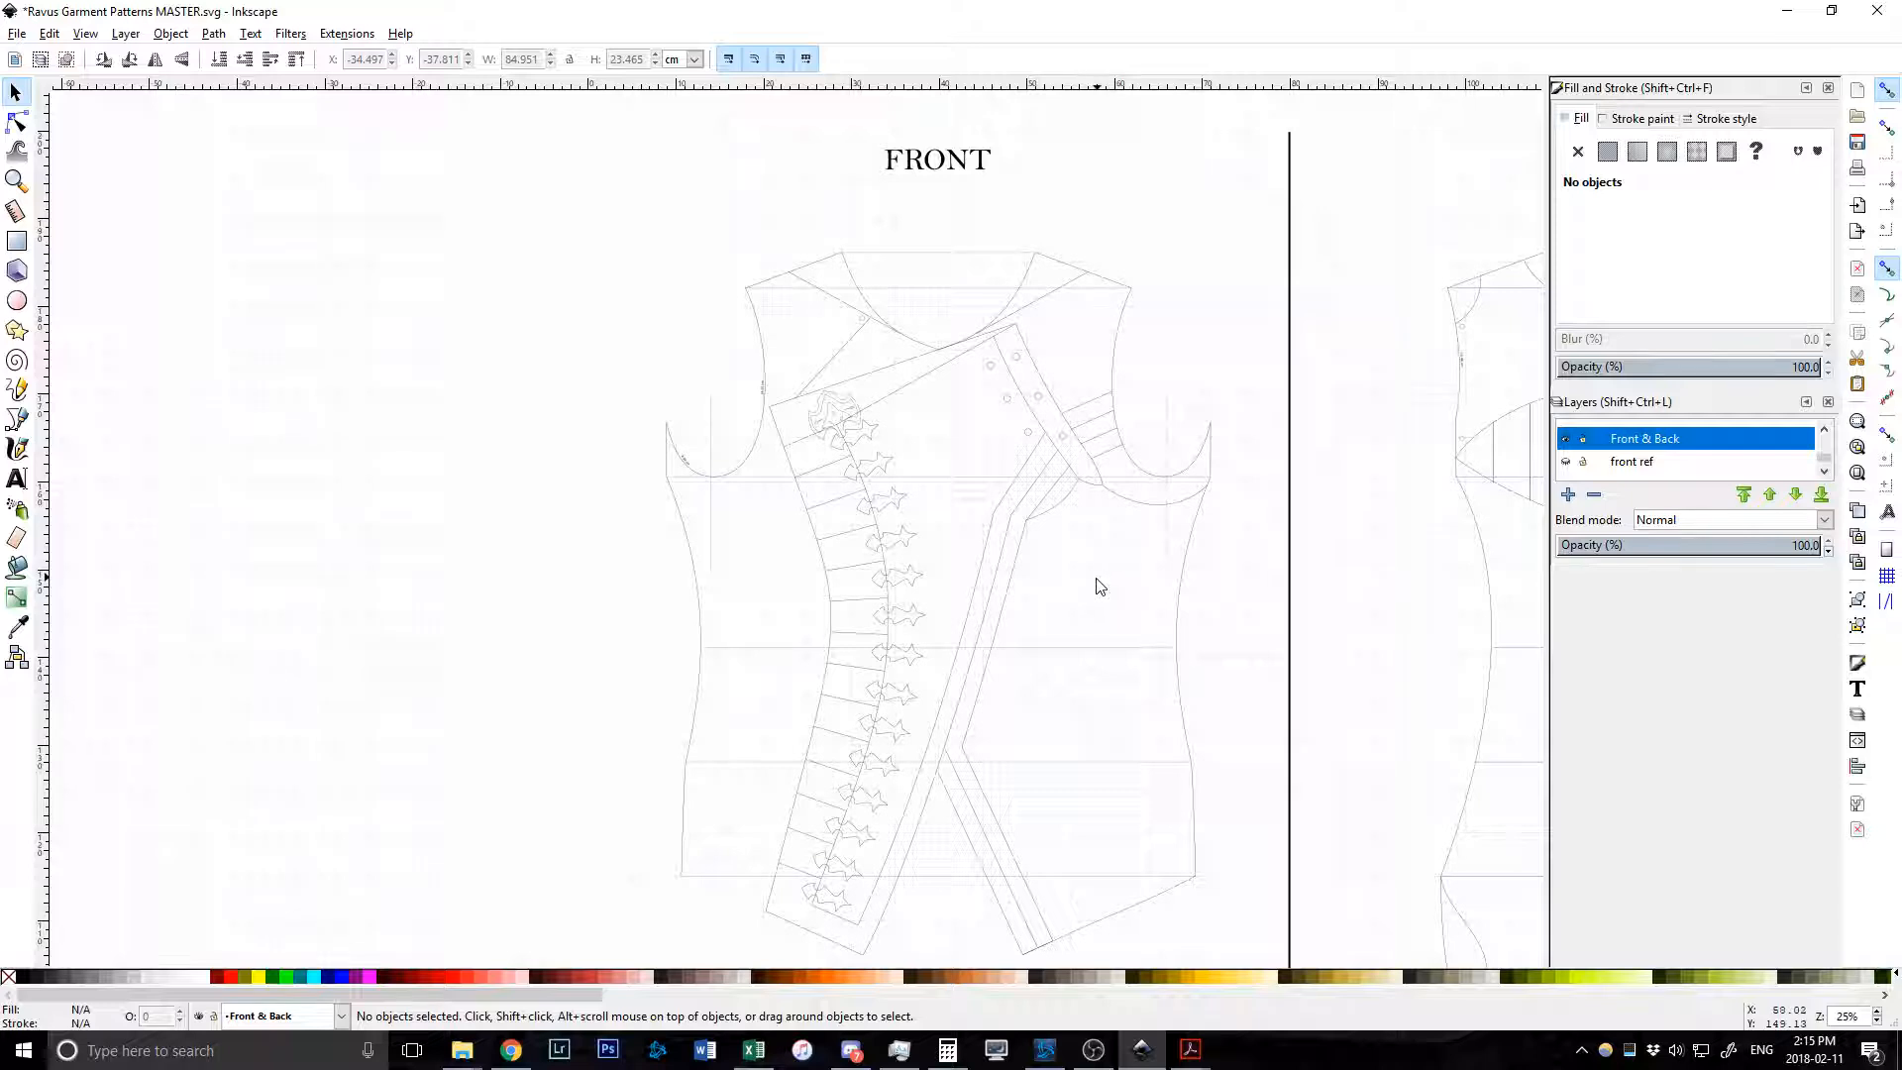
scroll(680, 508, right, 2)
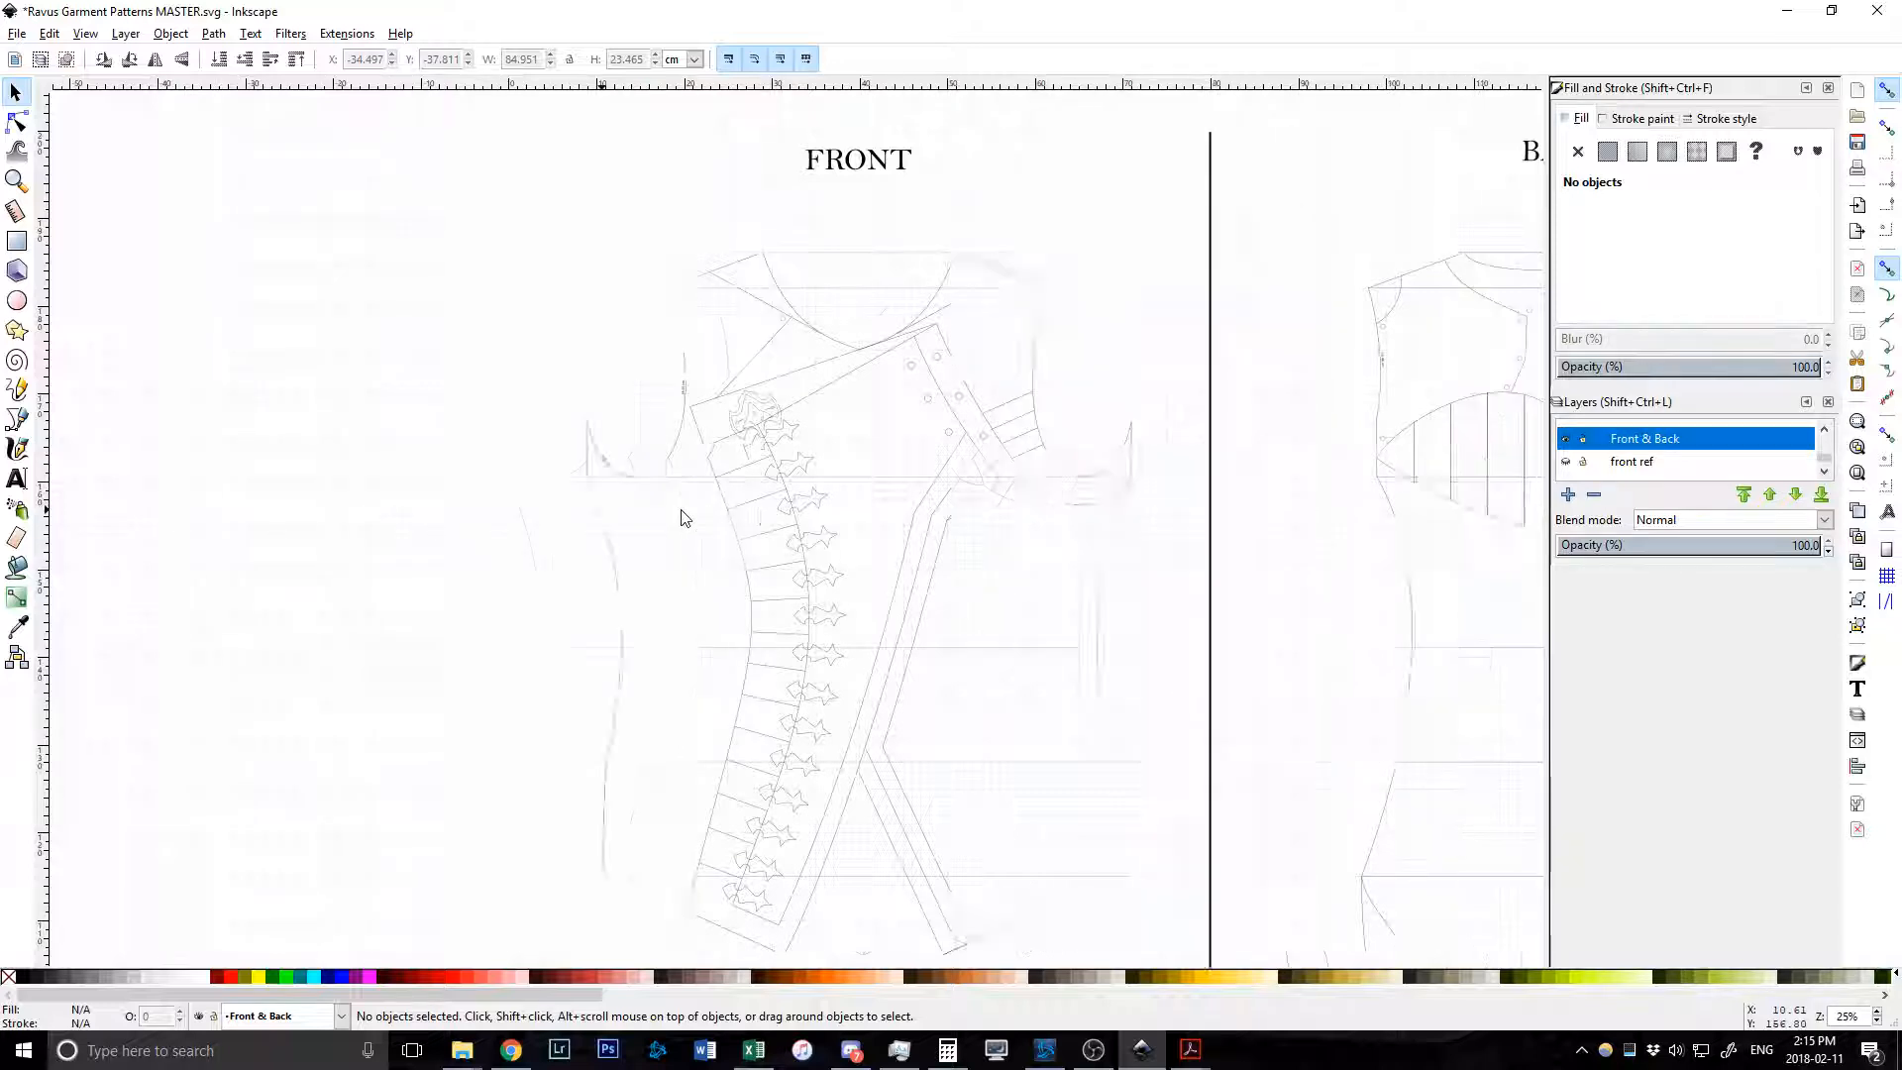
scroll(680, 515, right, 6)
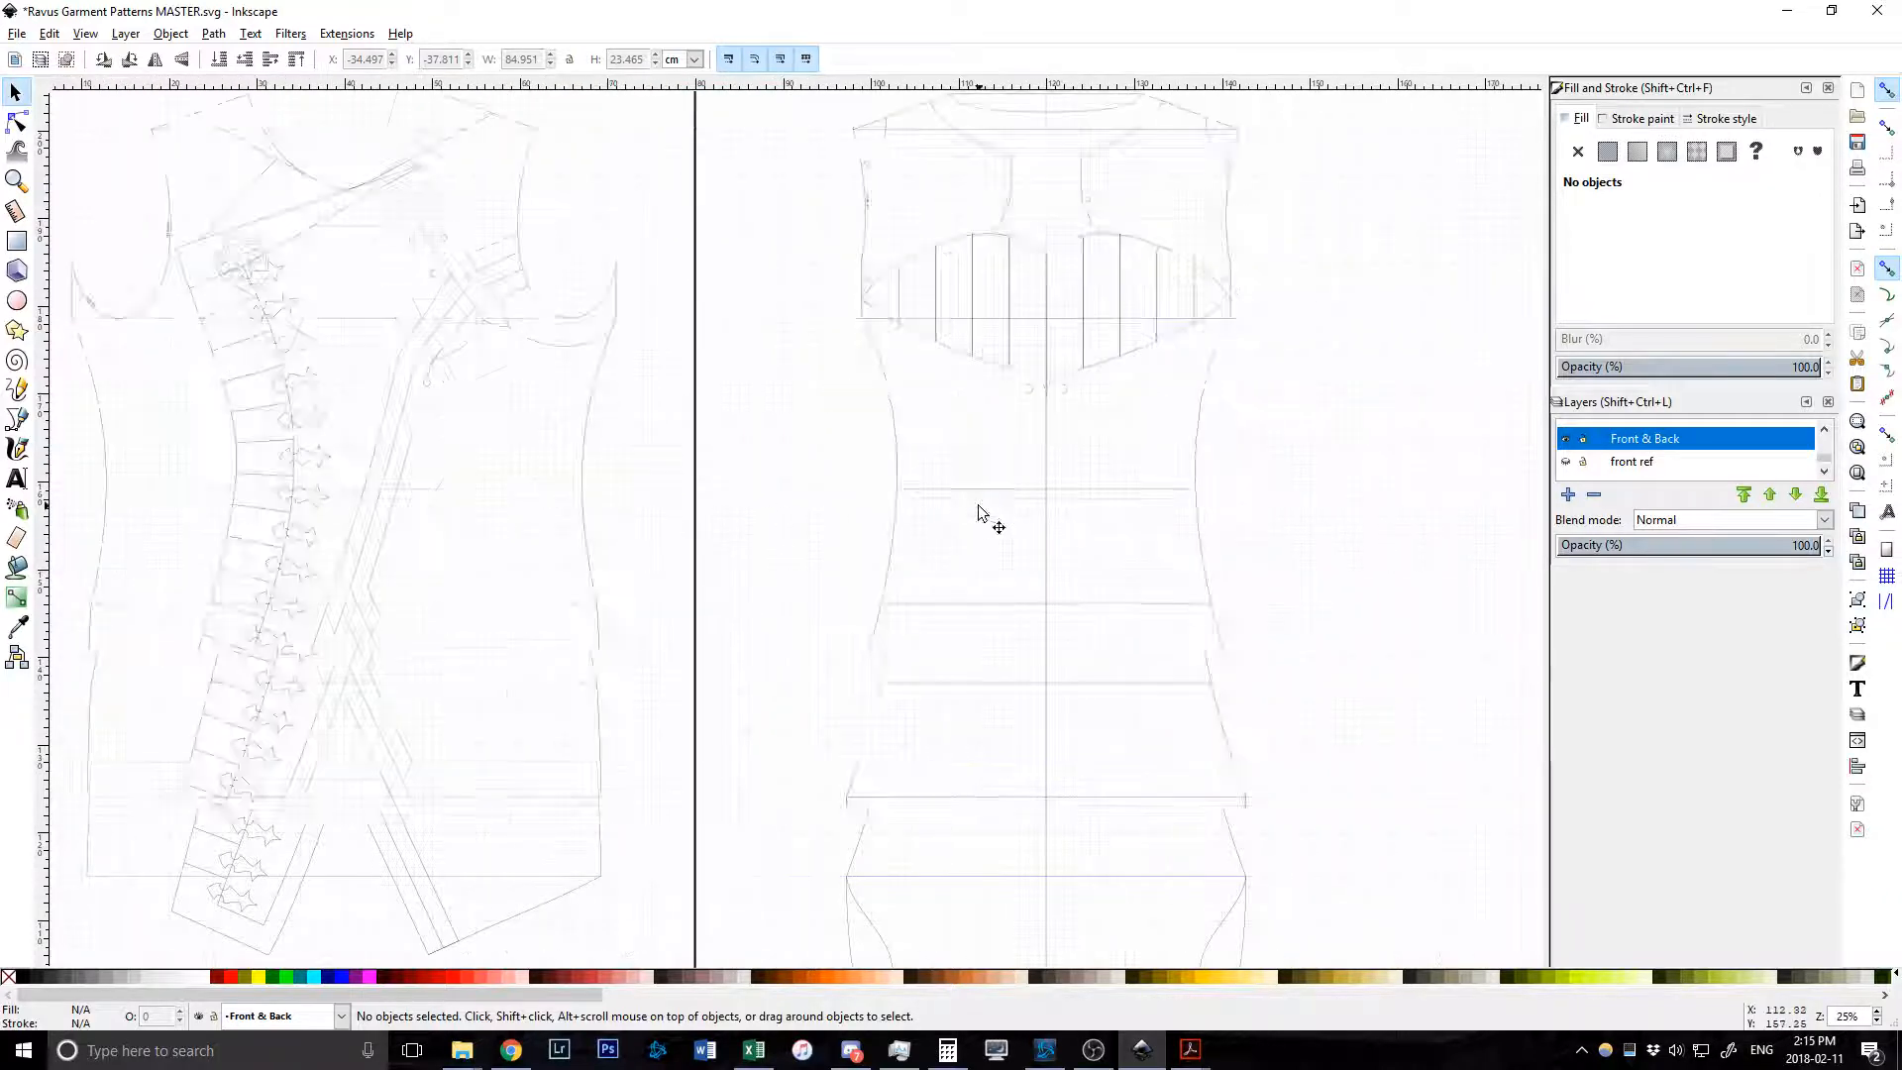
scroll(978, 507, down, 9)
scroll(644, 510, down, 3)
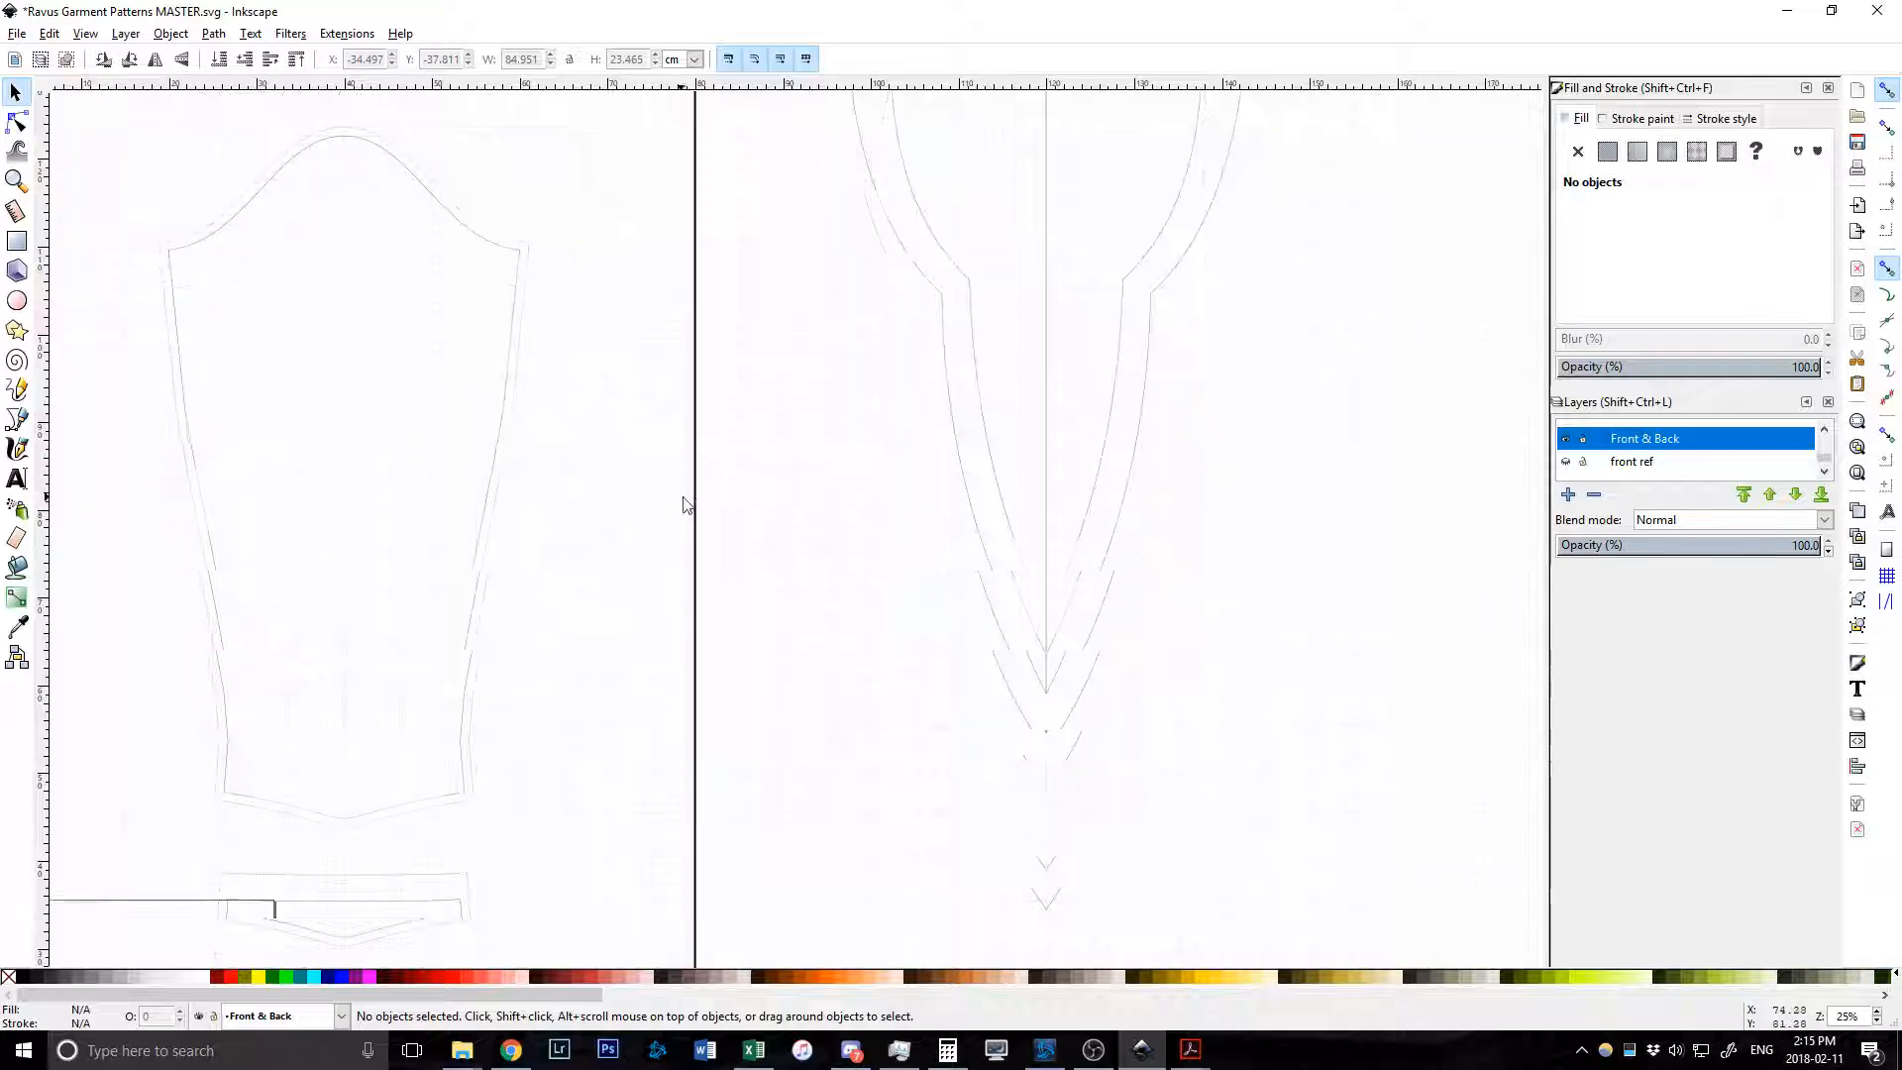
scroll(849, 500, up, 8)
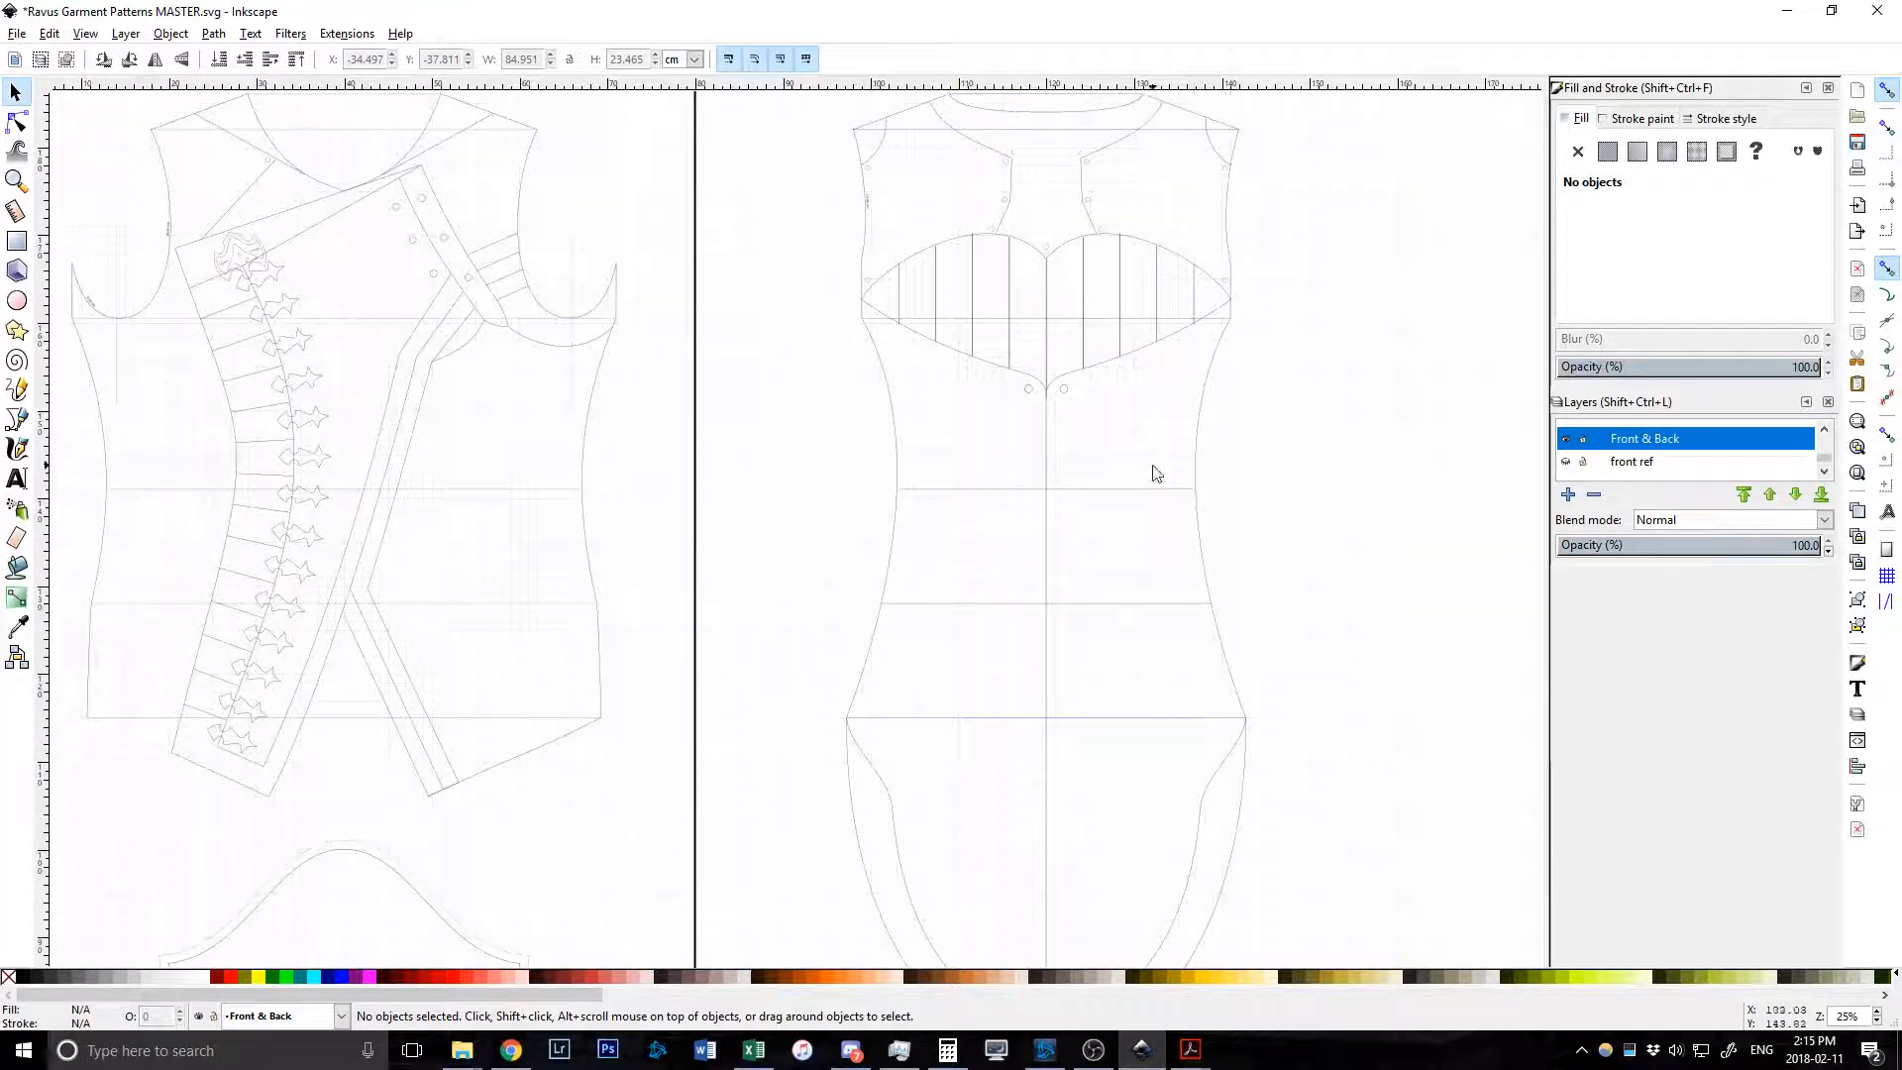
scroll(1647, 460, up, 1)
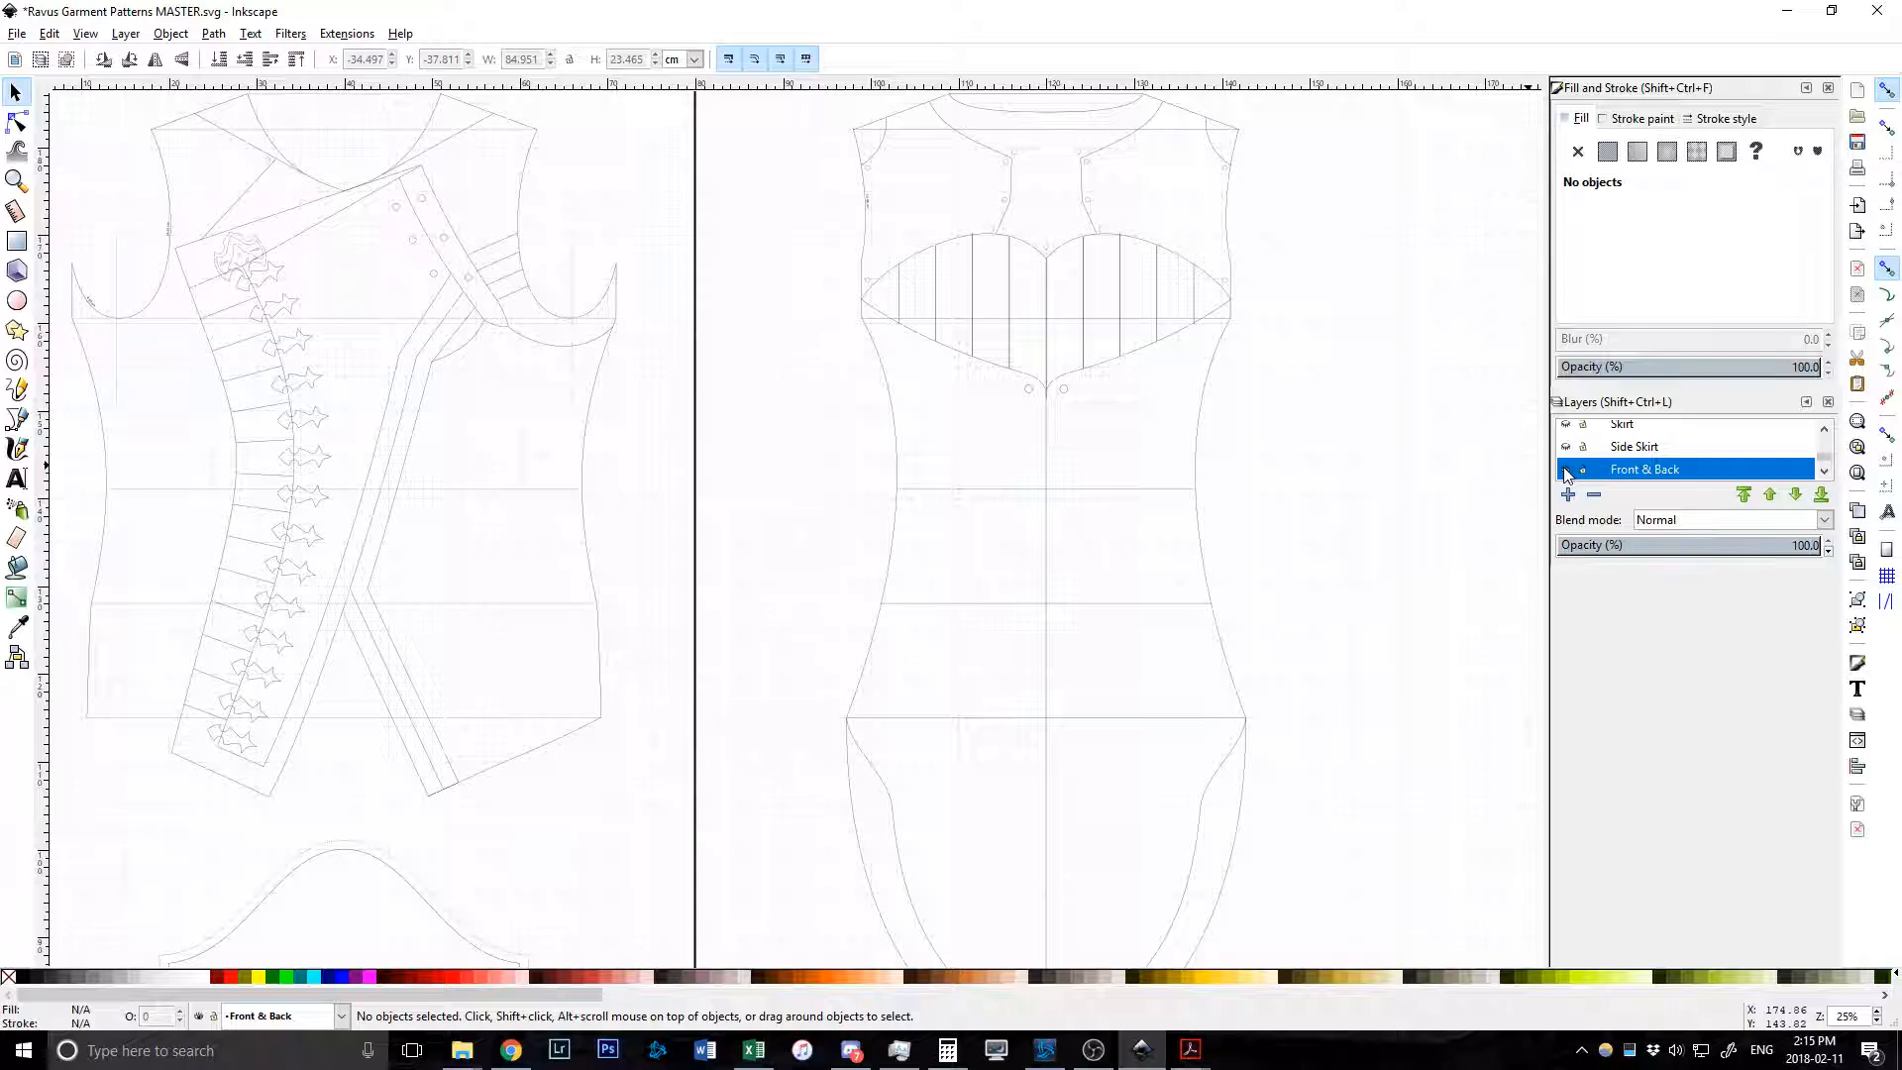
Hide the Front & Back layer and show Skirt - Patterned, panning over the skirt panels.
click(1566, 473)
scroll(1624, 458, up, 1)
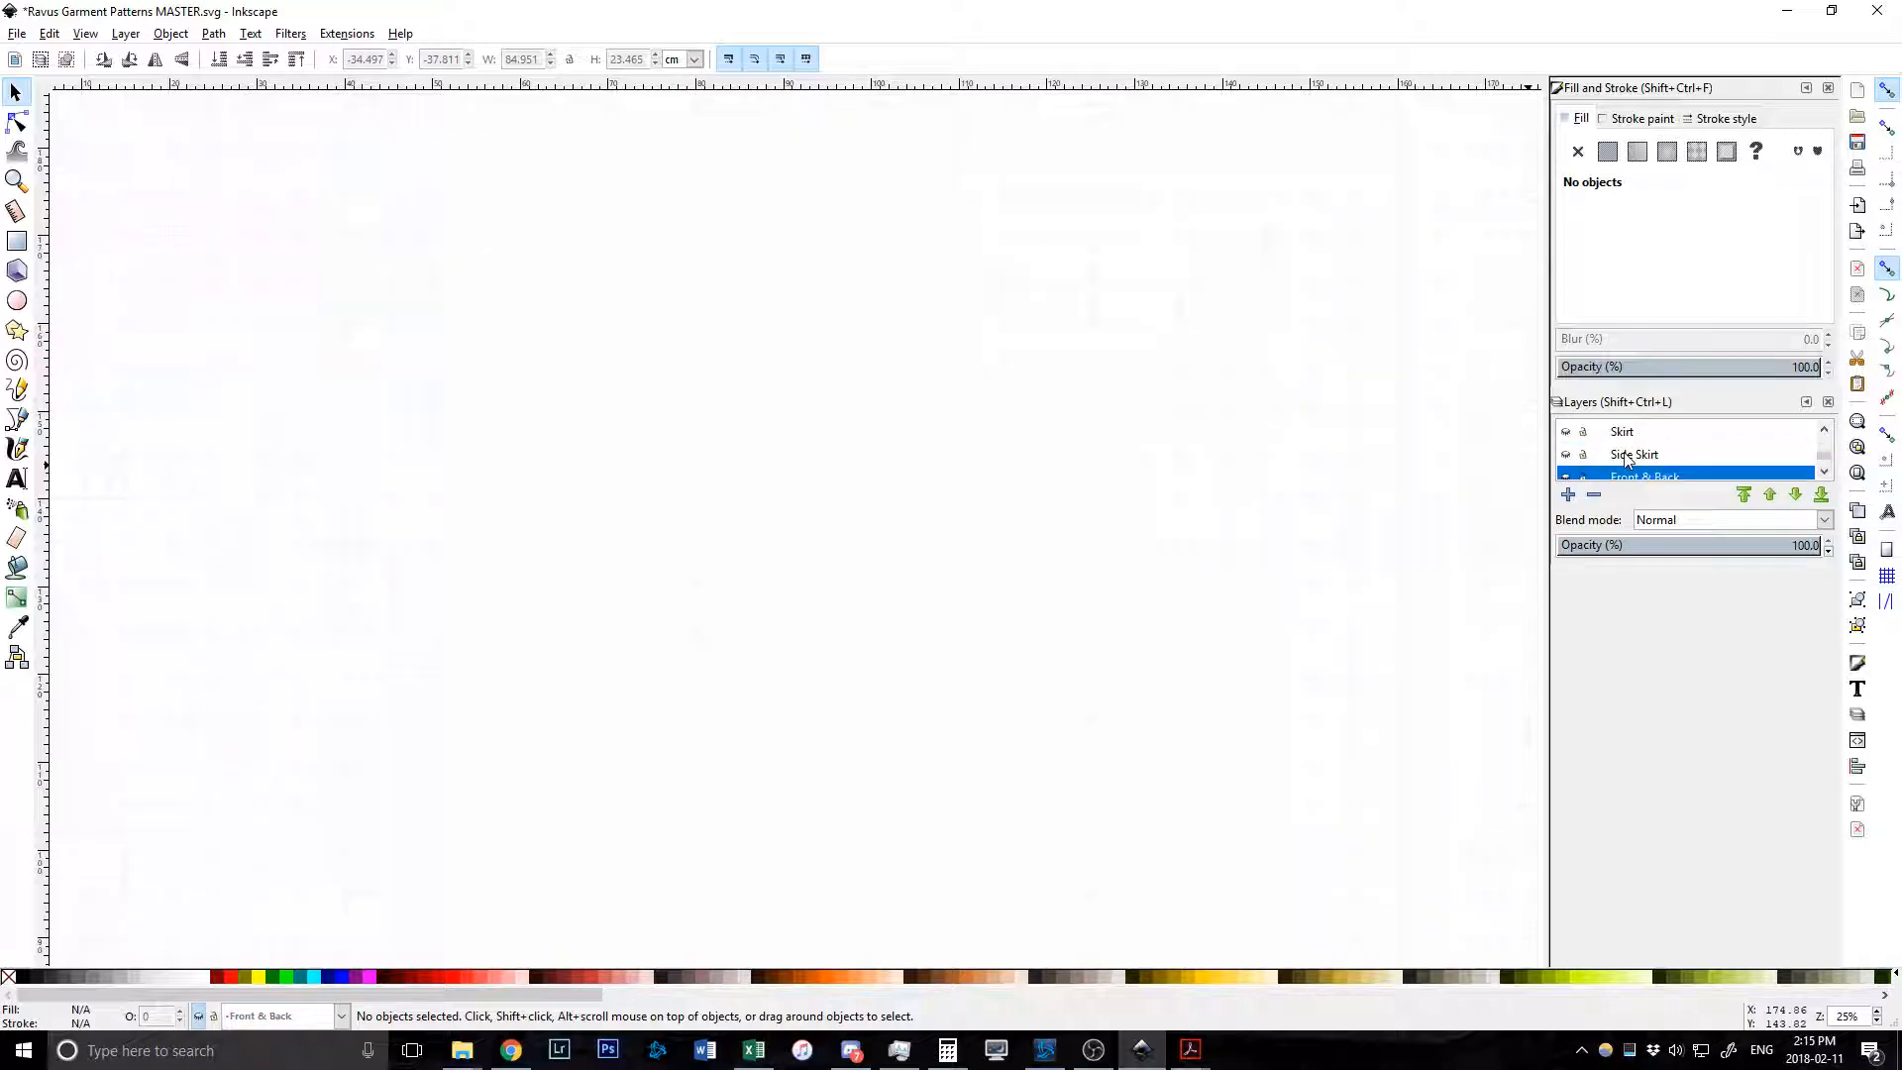
scroll(1634, 456, up, 3)
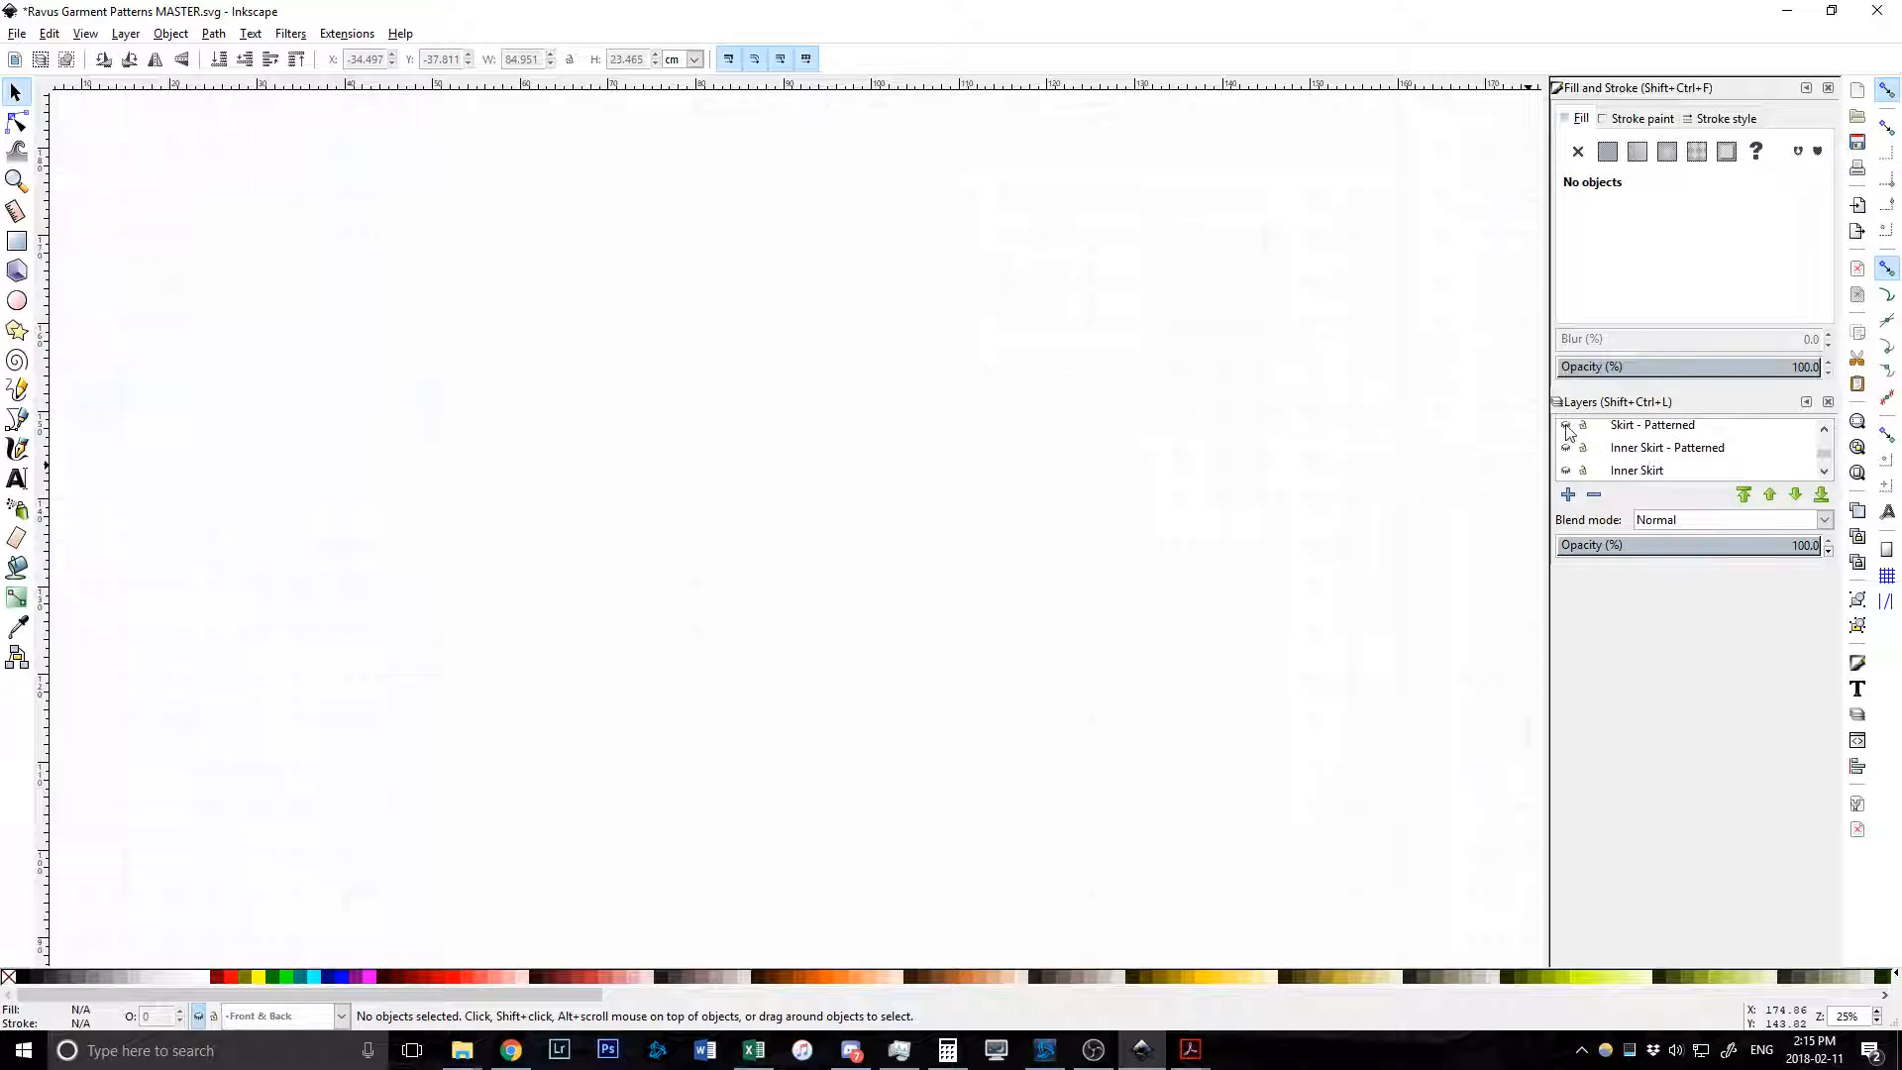
click(1566, 428)
scroll(1139, 479, down, 5)
ctrl+scroll(1133, 479, down, 1)
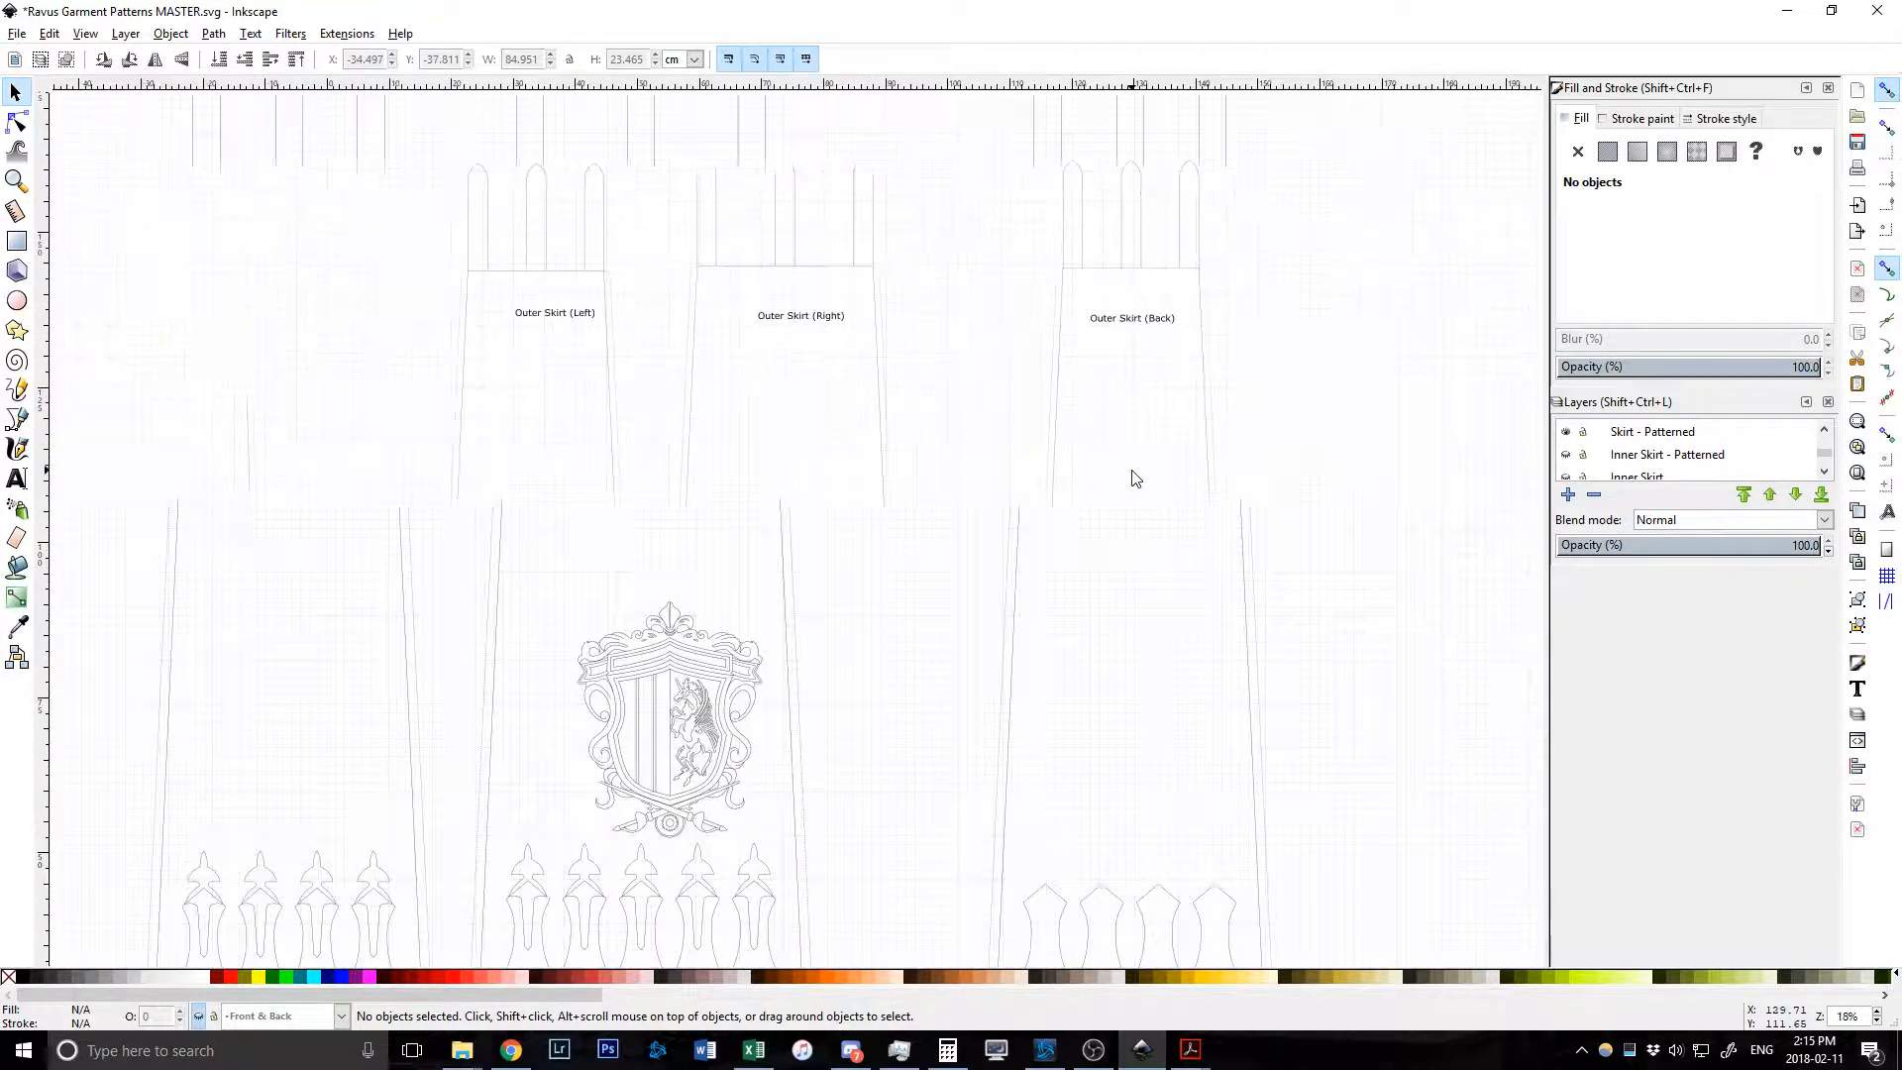
scroll(1023, 475, down, 2)
scroll(1056, 512, left, 5)
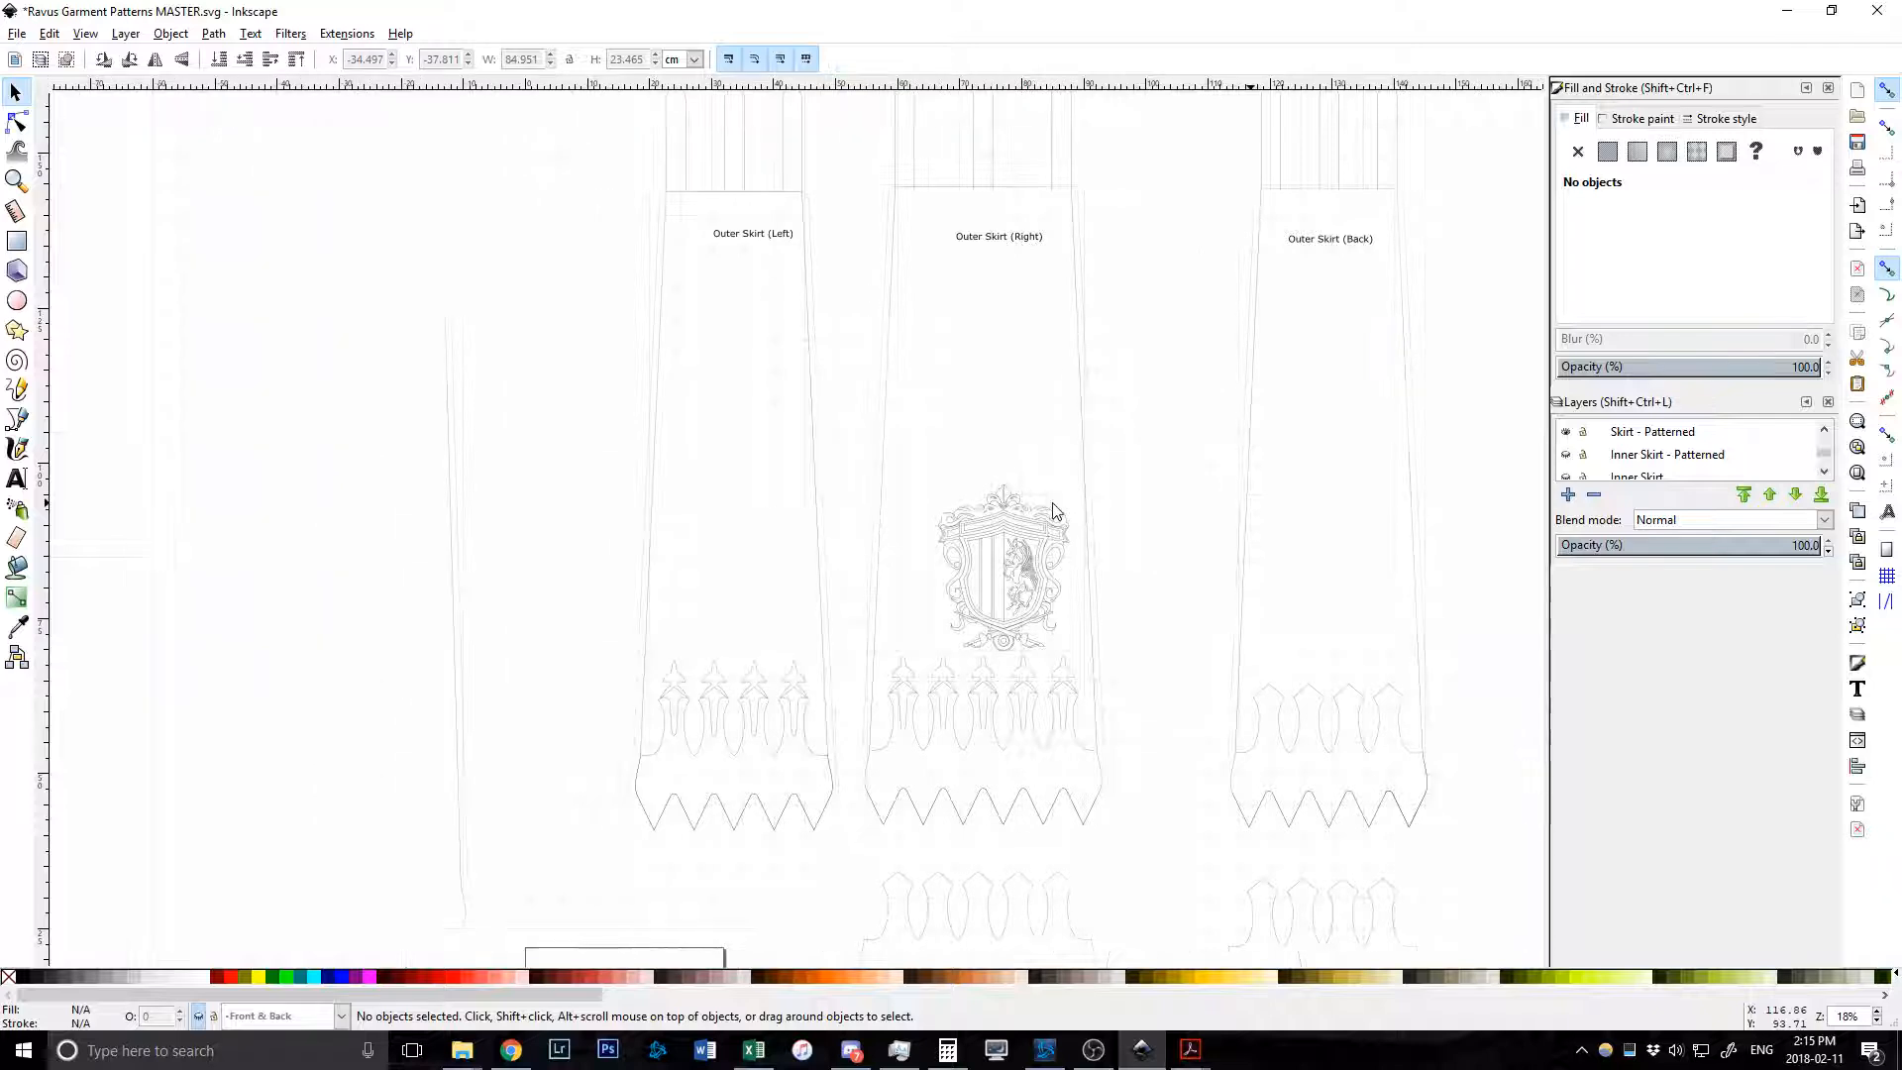
scroll(917, 507, down, 7)
scroll(991, 500, up, 3)
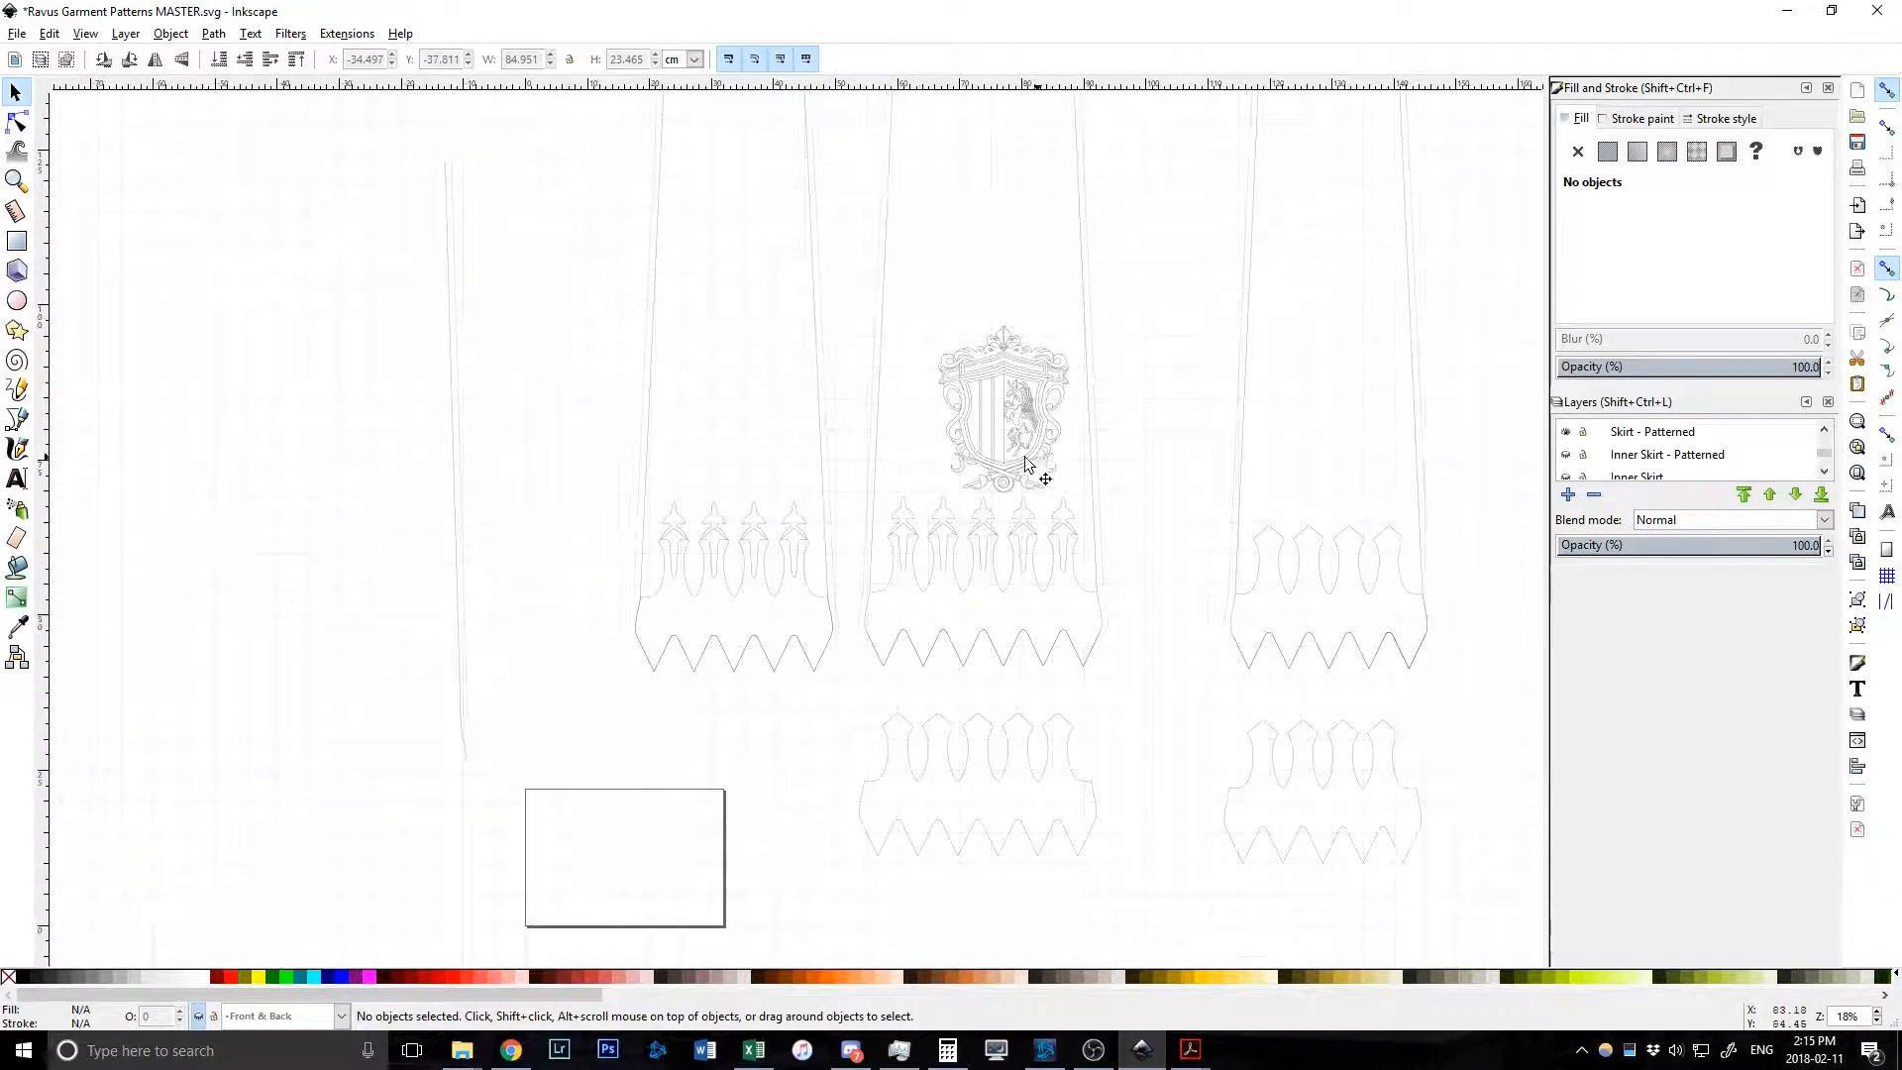
ctrl+scroll(1018, 391, up, 4)
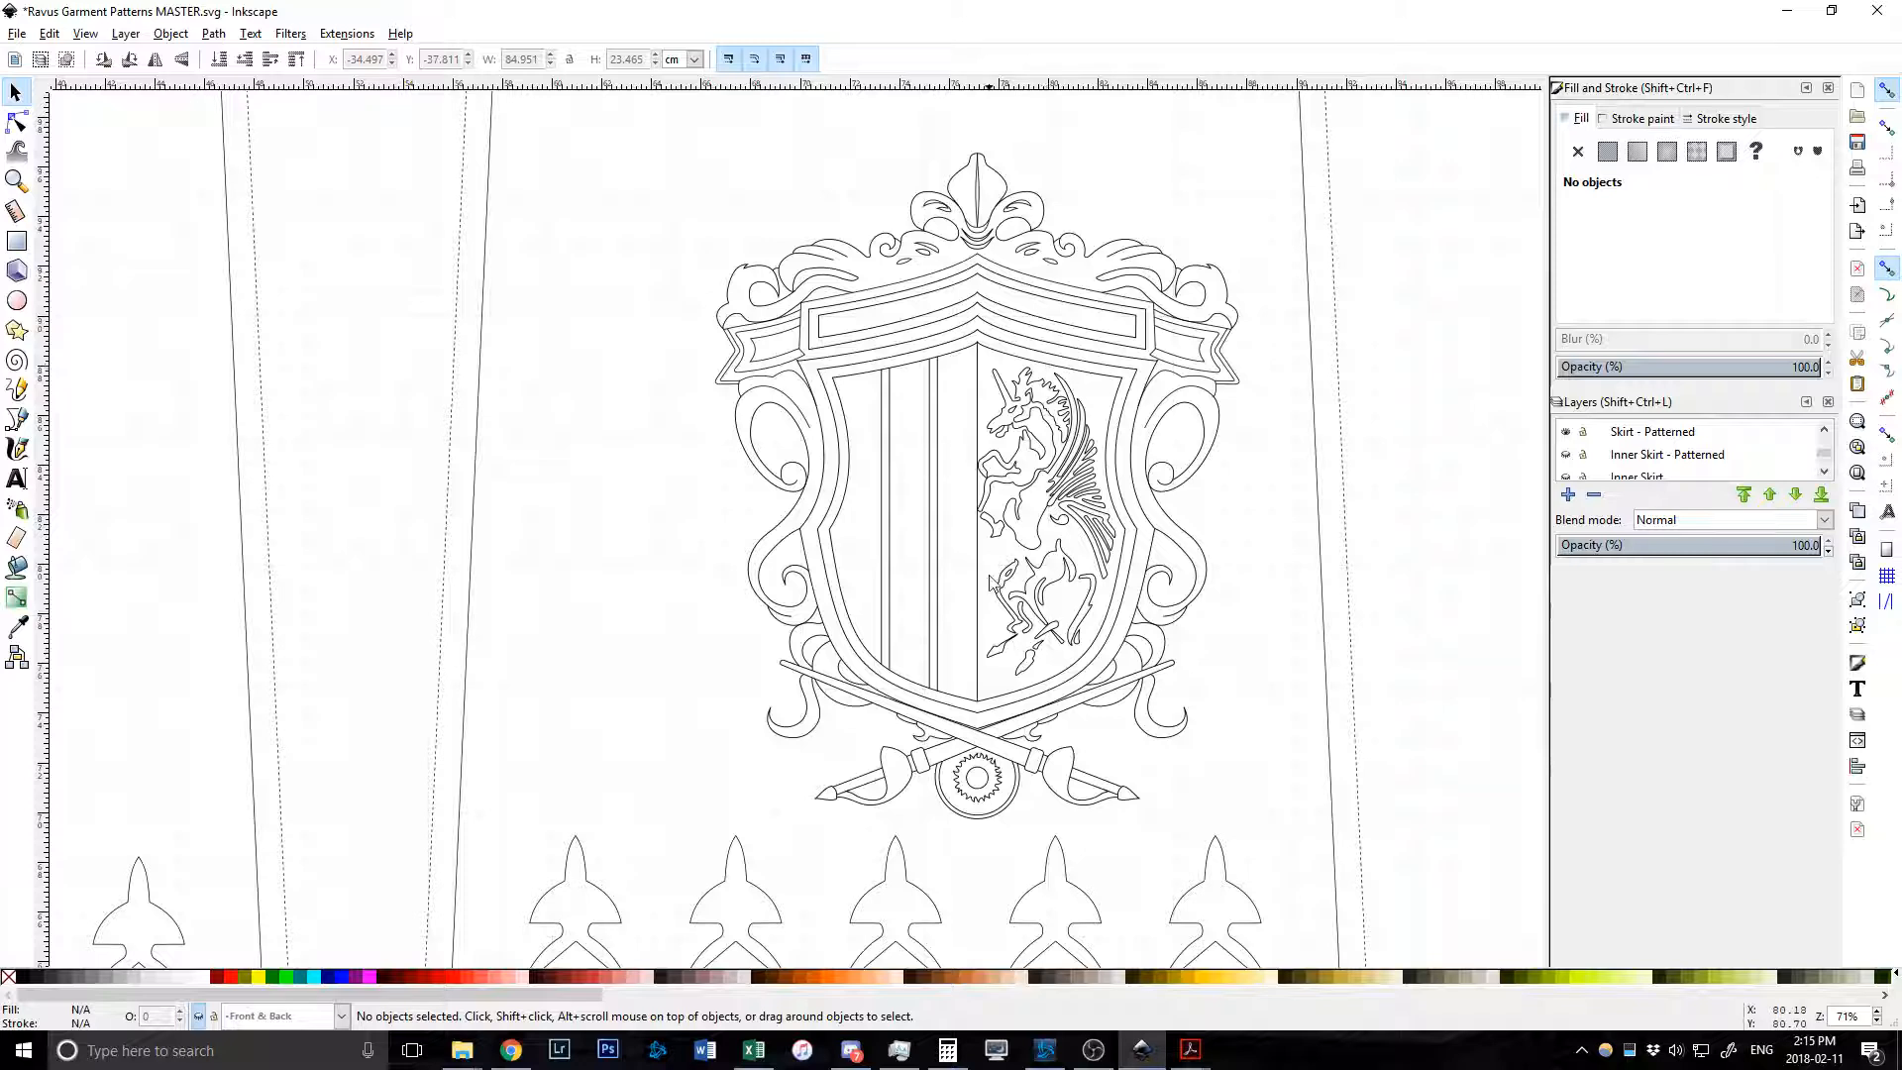
Select the crest on the outer skirt panel and the fleur shape below it, then deselect.
click(1169, 424)
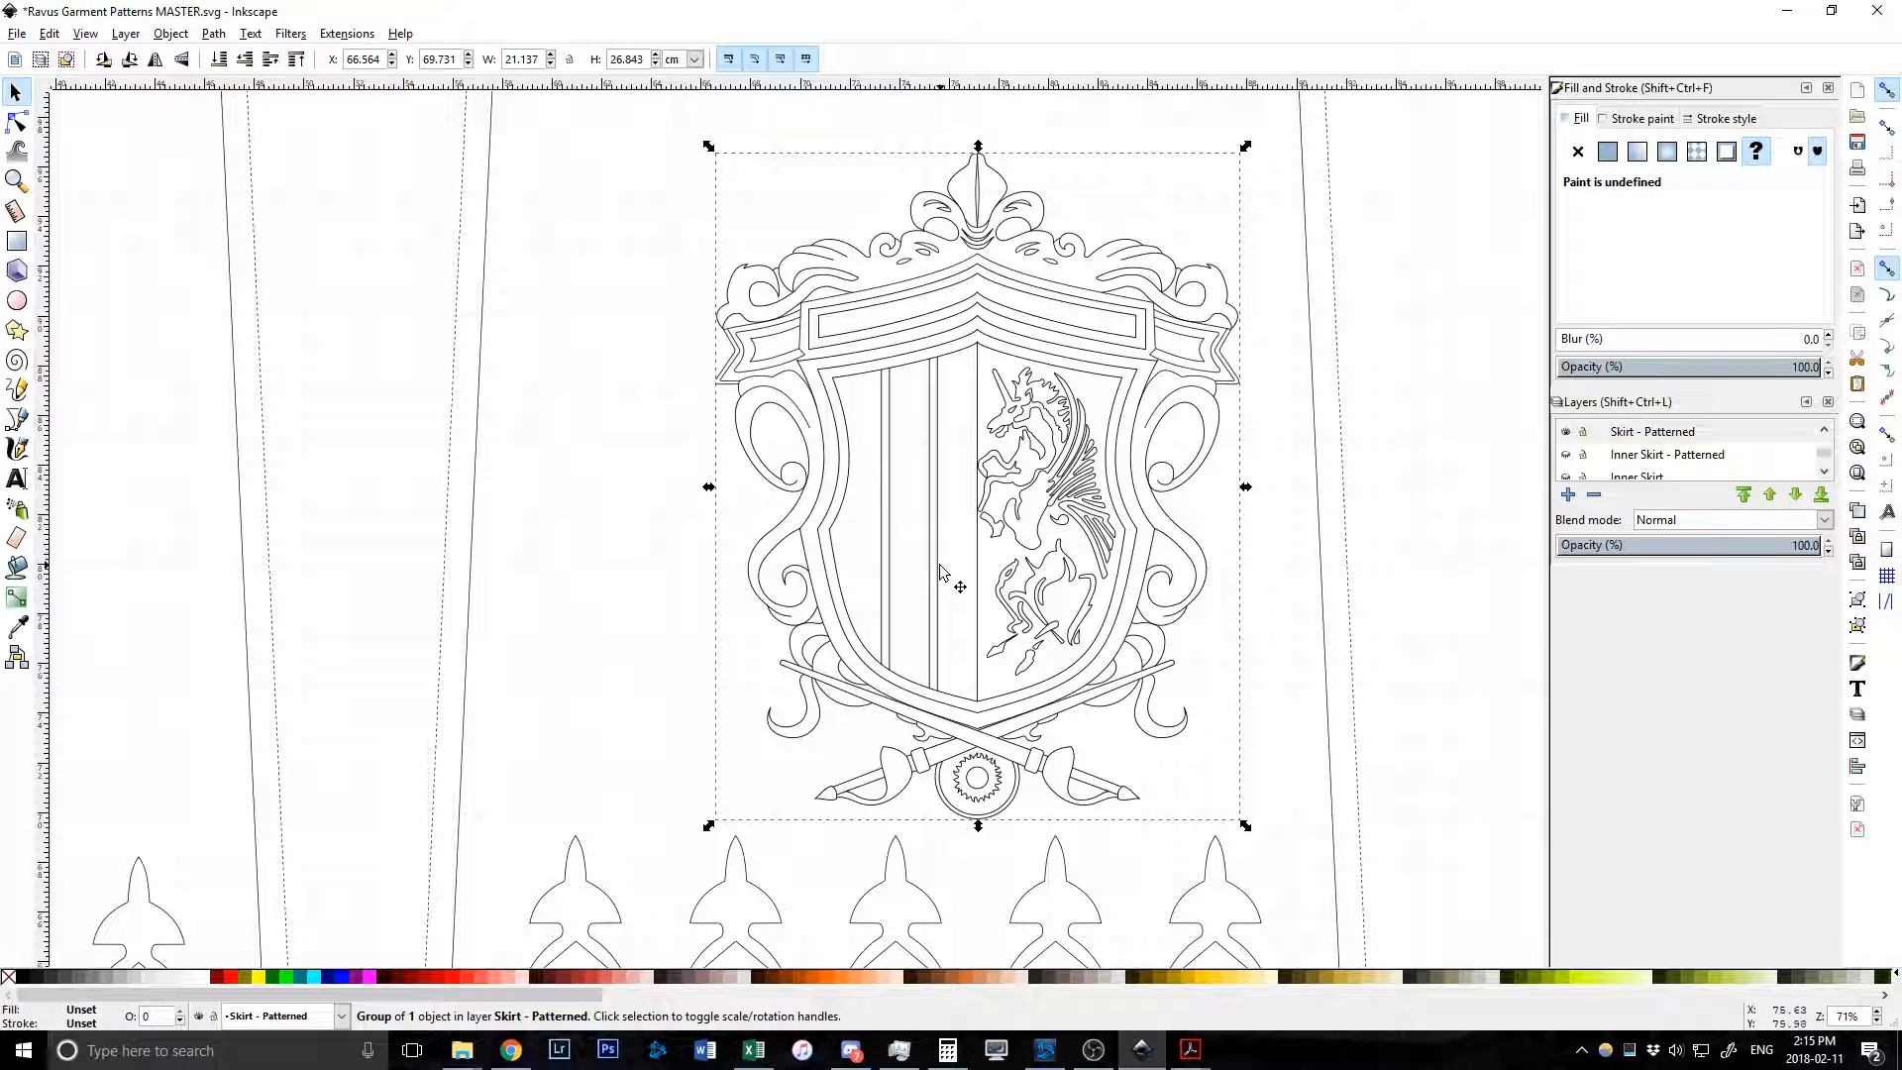
scroll(980, 579, down, 3)
ctrl+scroll(996, 585, down, 1)
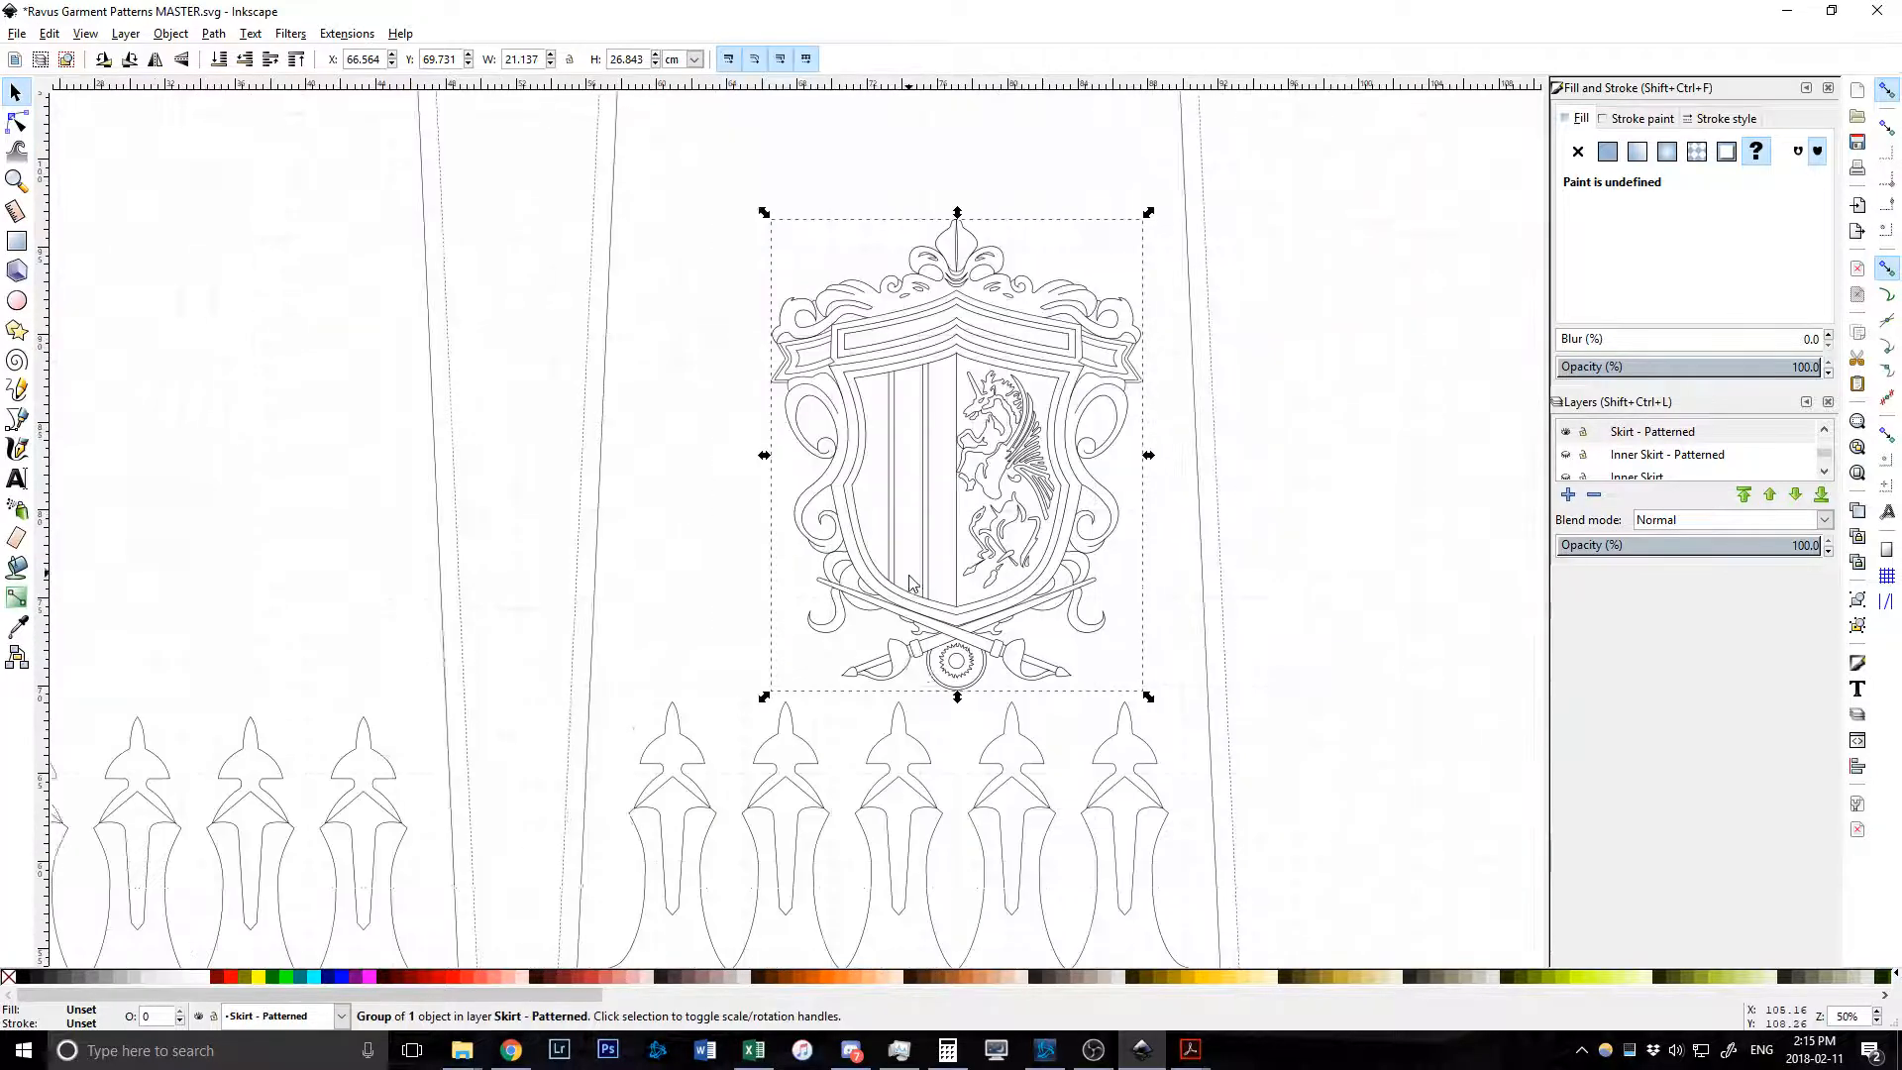
scroll(939, 622, down, 5)
click(921, 503)
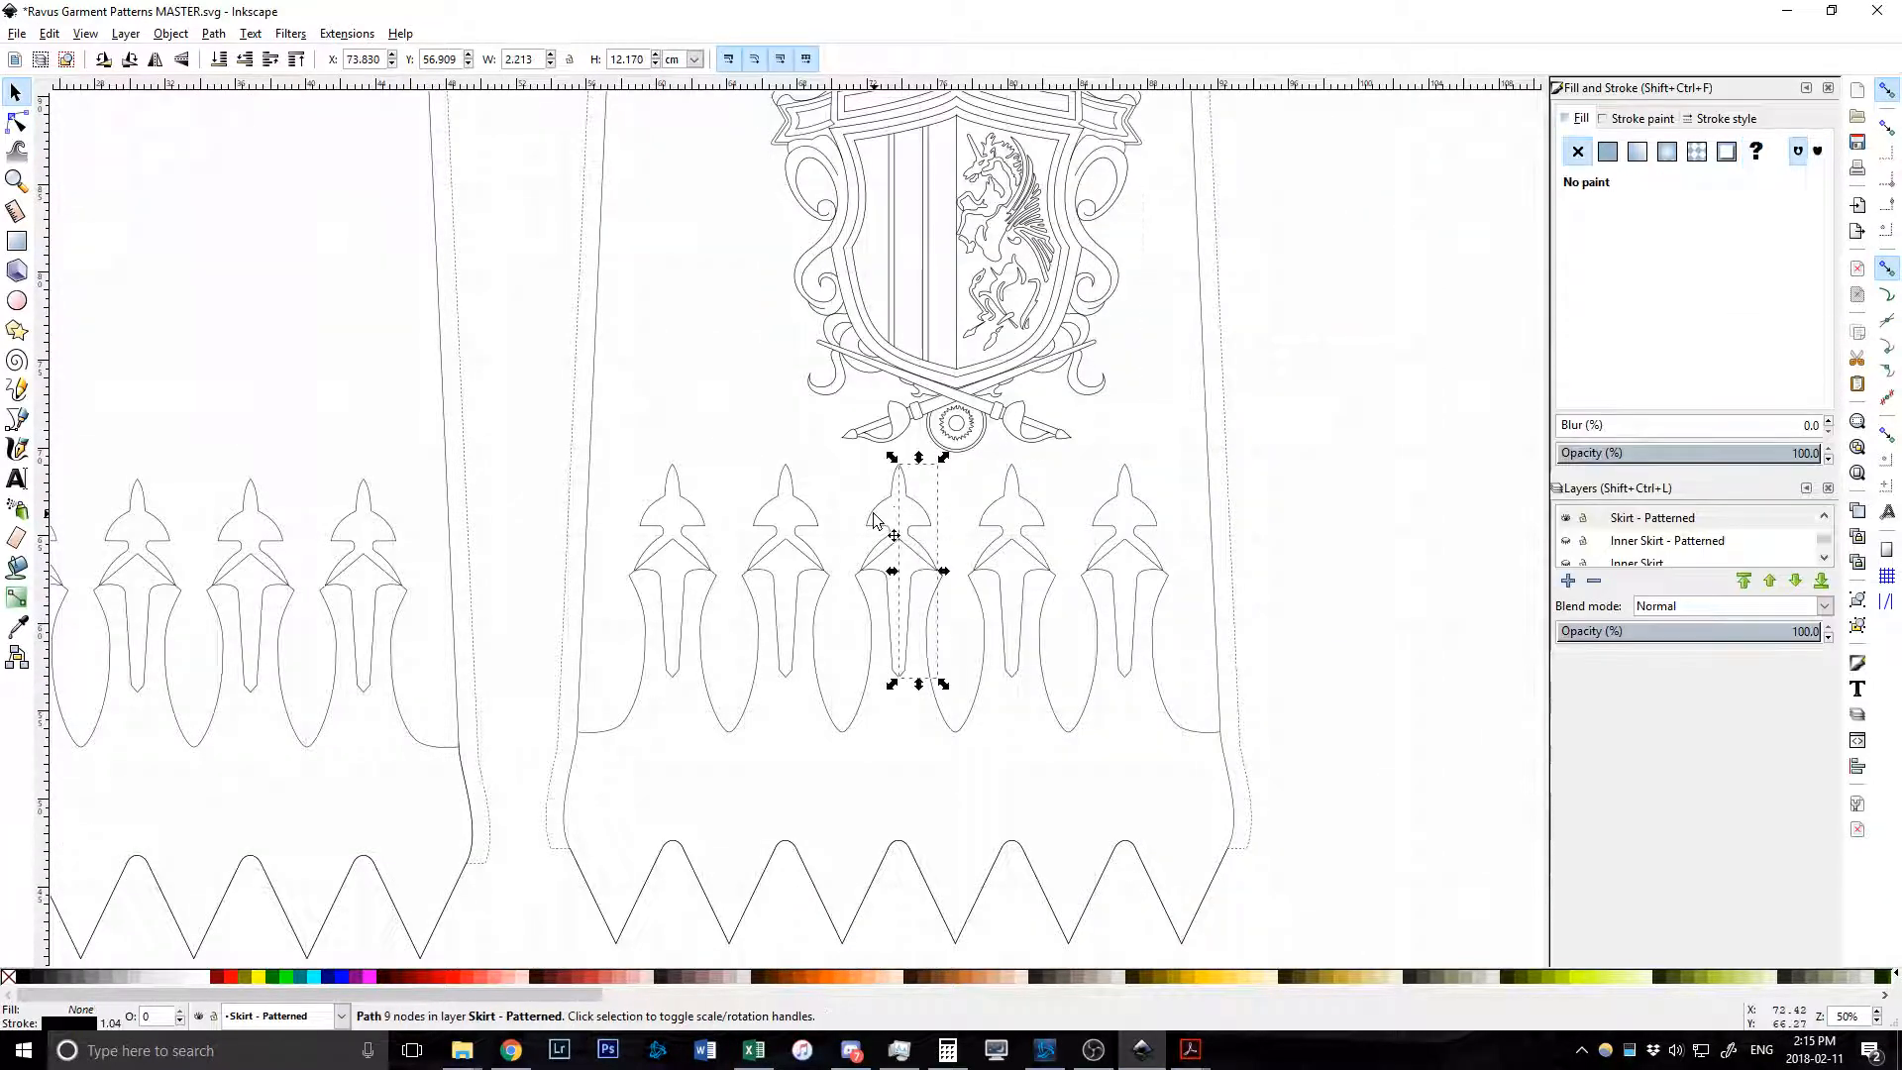
click(745, 454)
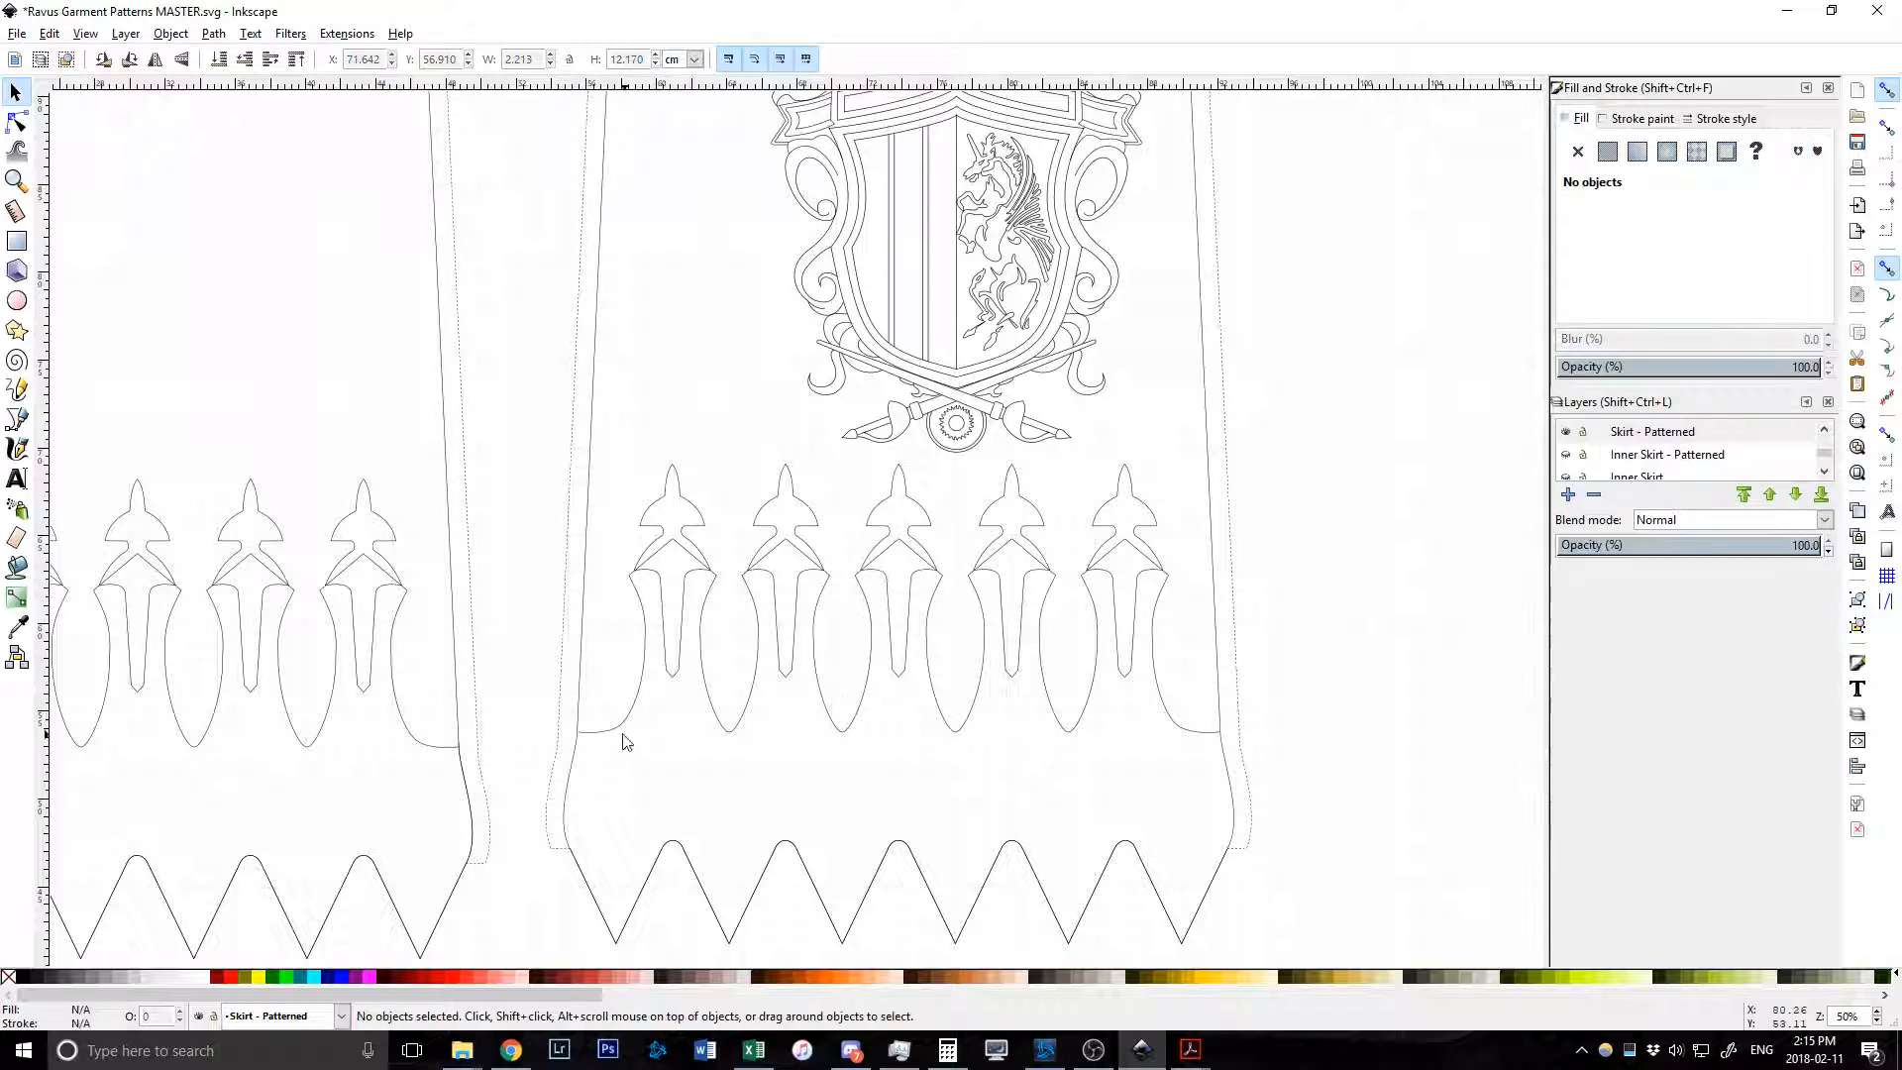
Show the Inner Skirt - Patterned layer and hide Skirt - Patterned.
ctrl+scroll(773, 657, down, 3)
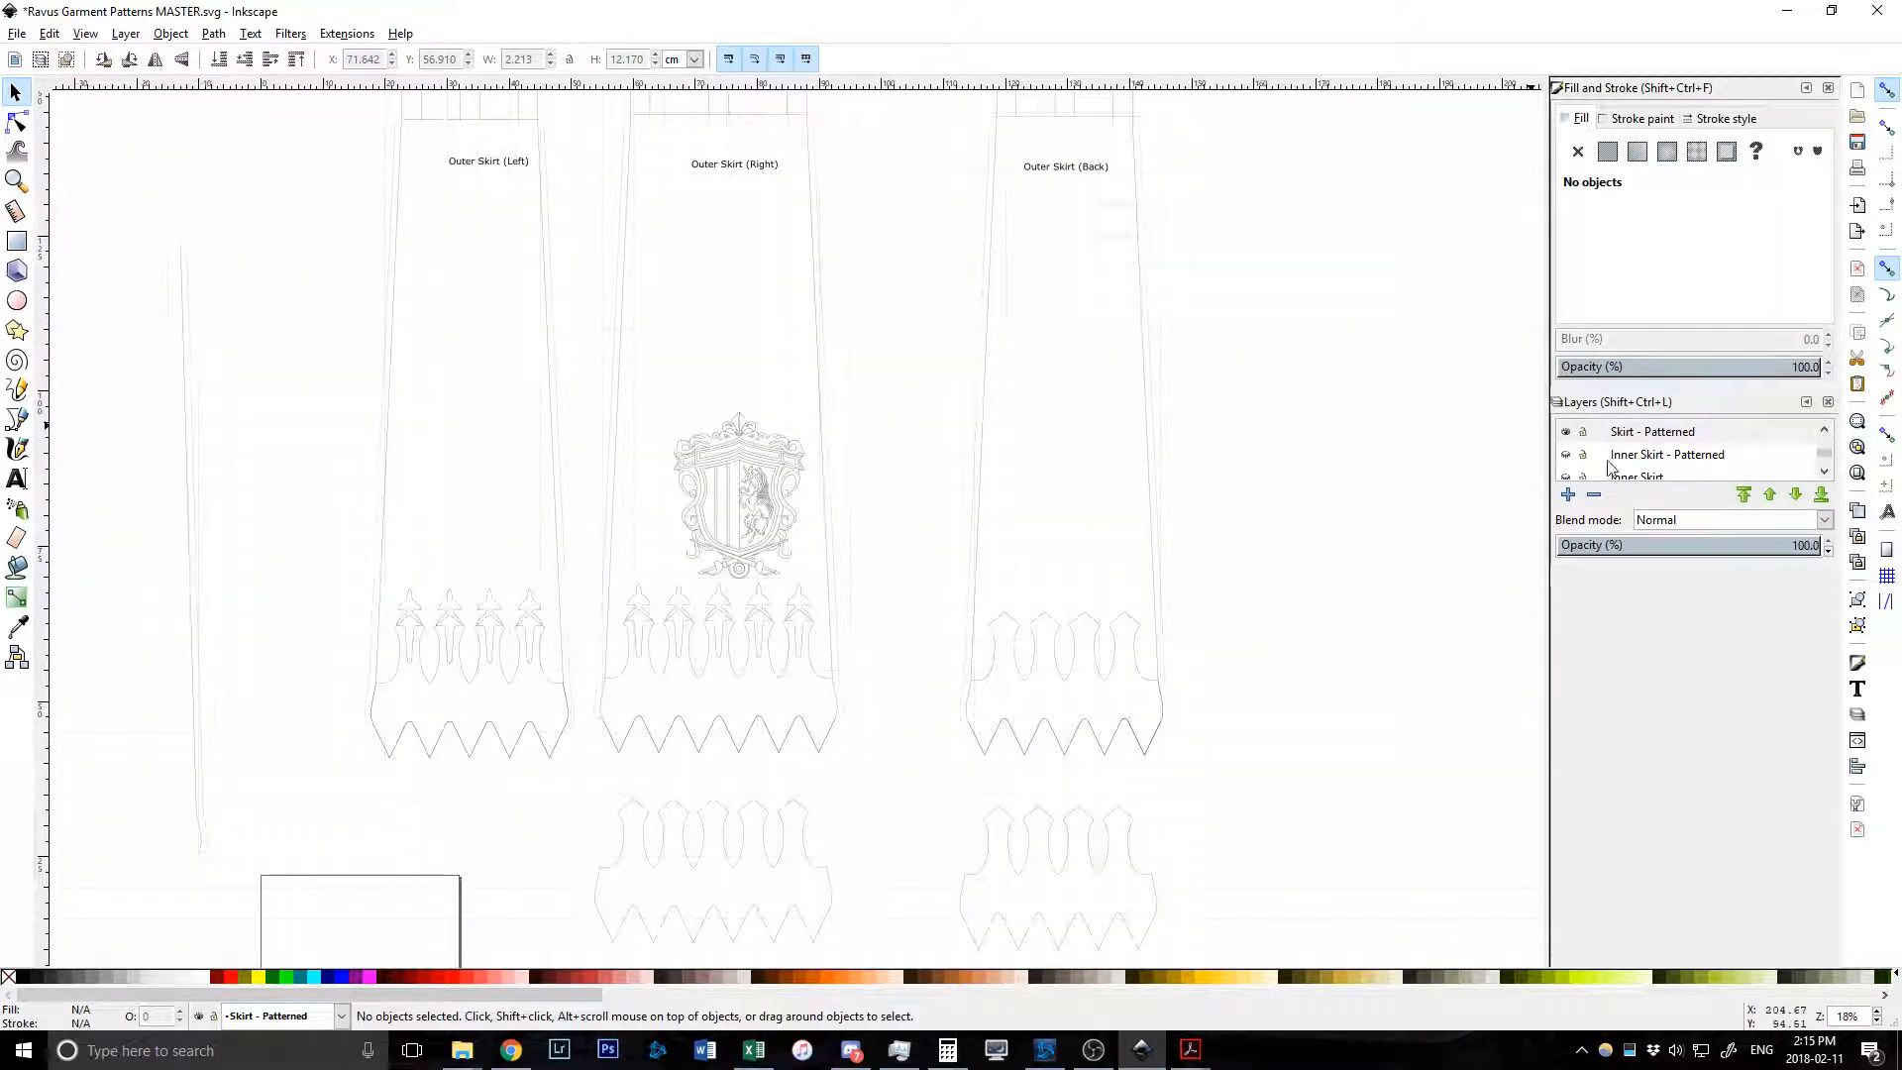
click(1566, 455)
click(1566, 432)
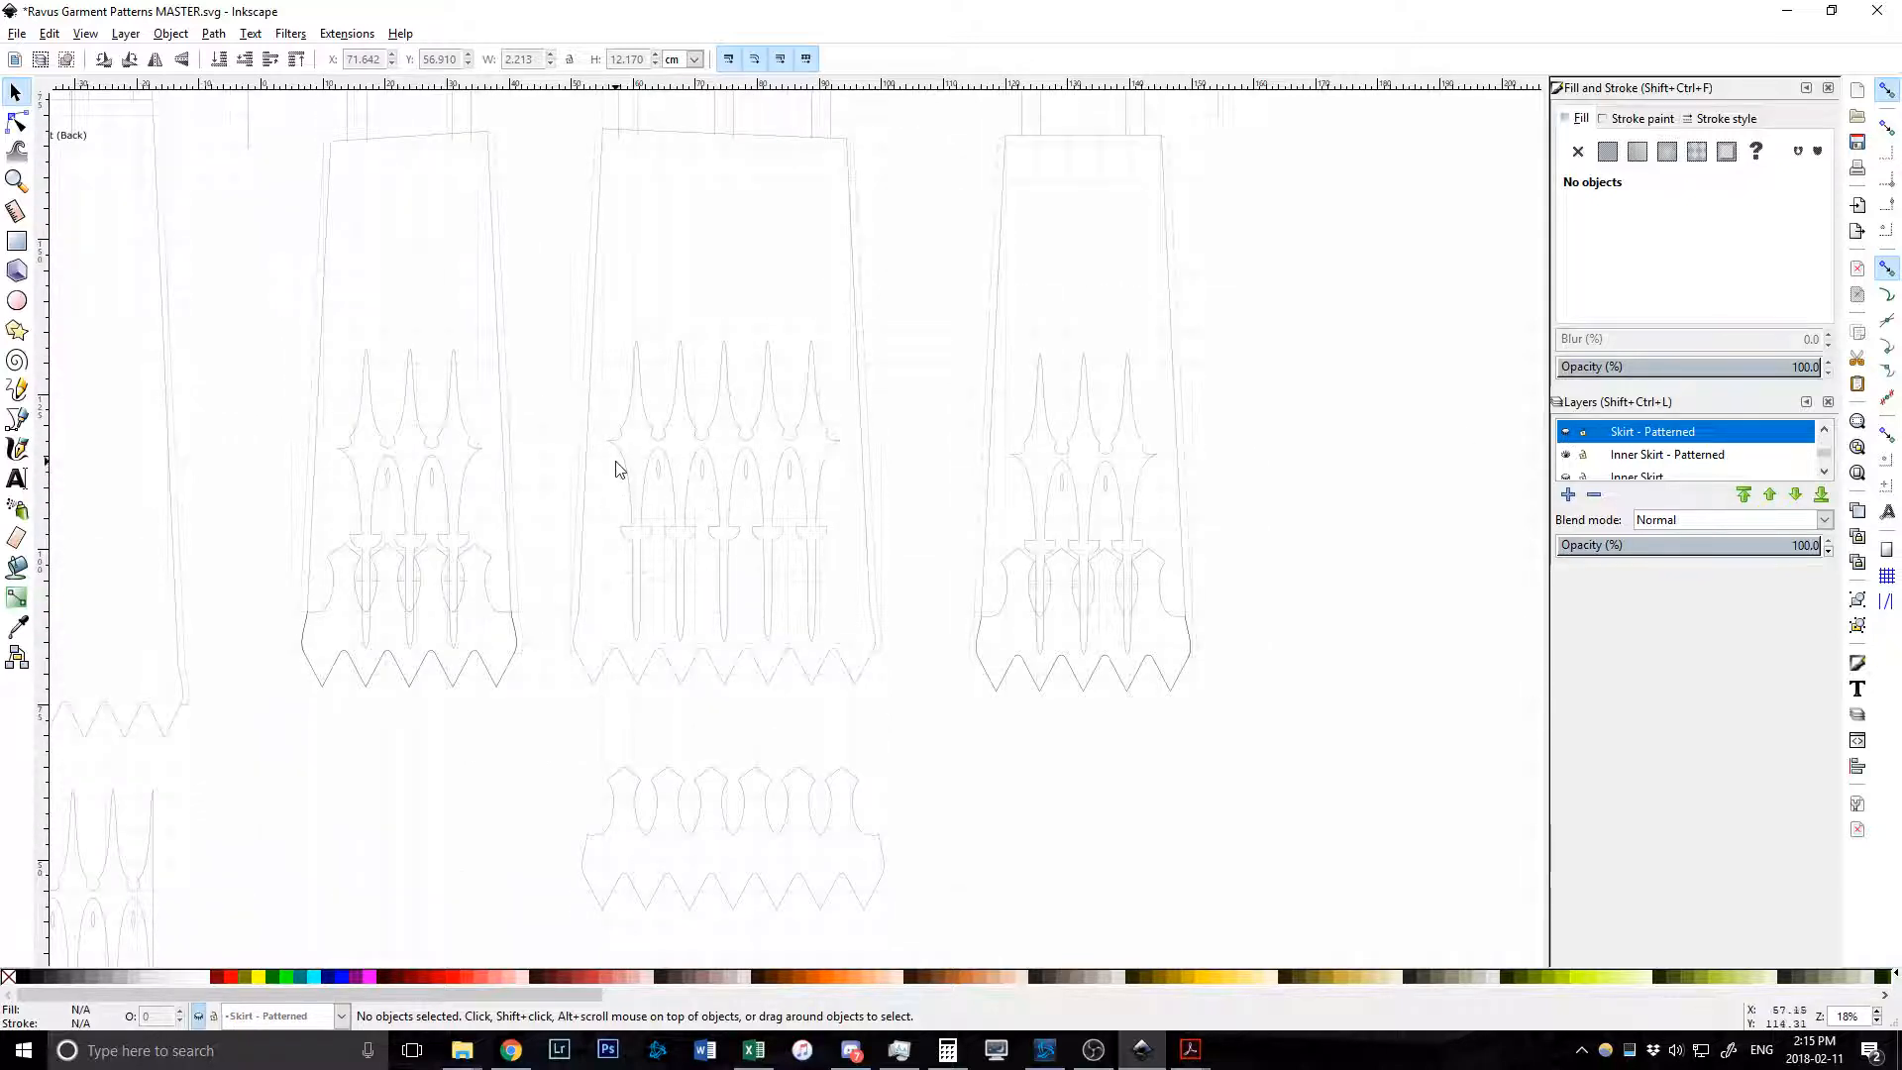
Hide Inner Skirt - Patterned, show Front - patterned, and pan across its front panel pieces.
click(1566, 455)
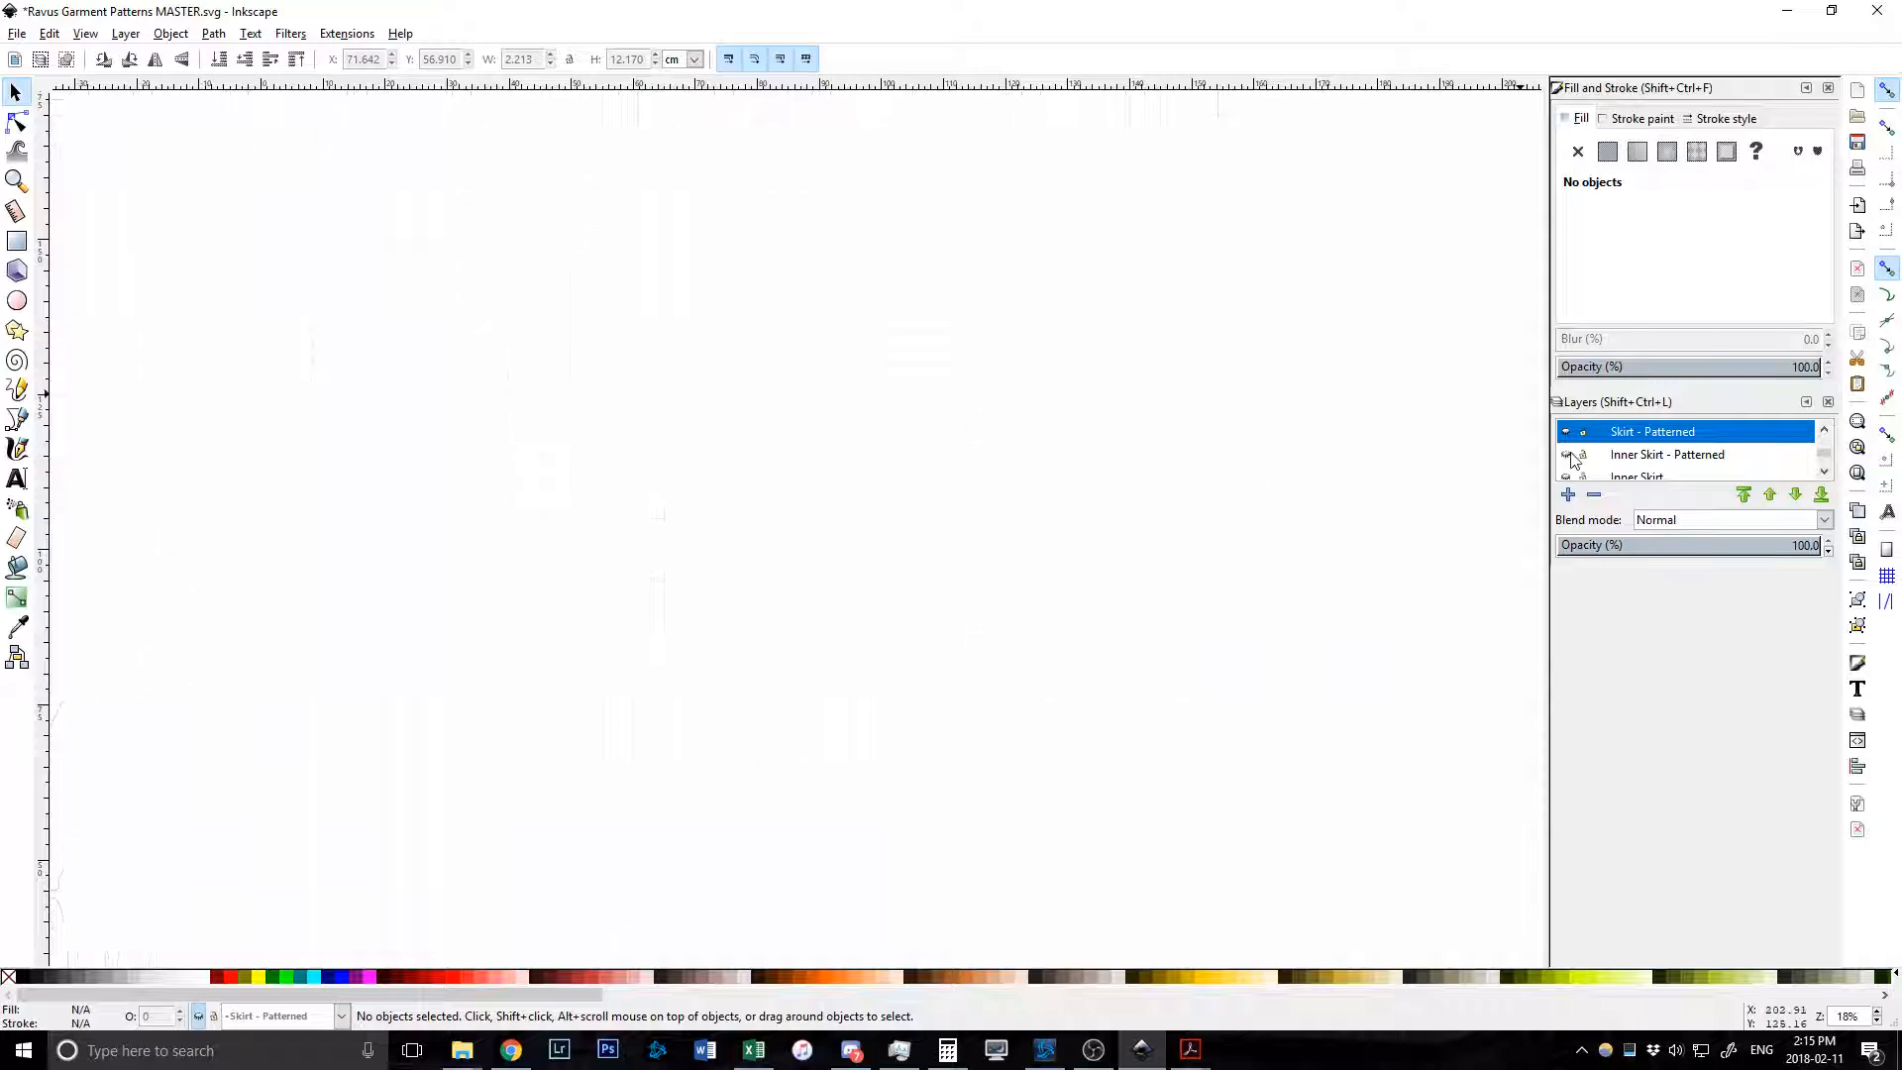
scroll(1577, 459, up, 2)
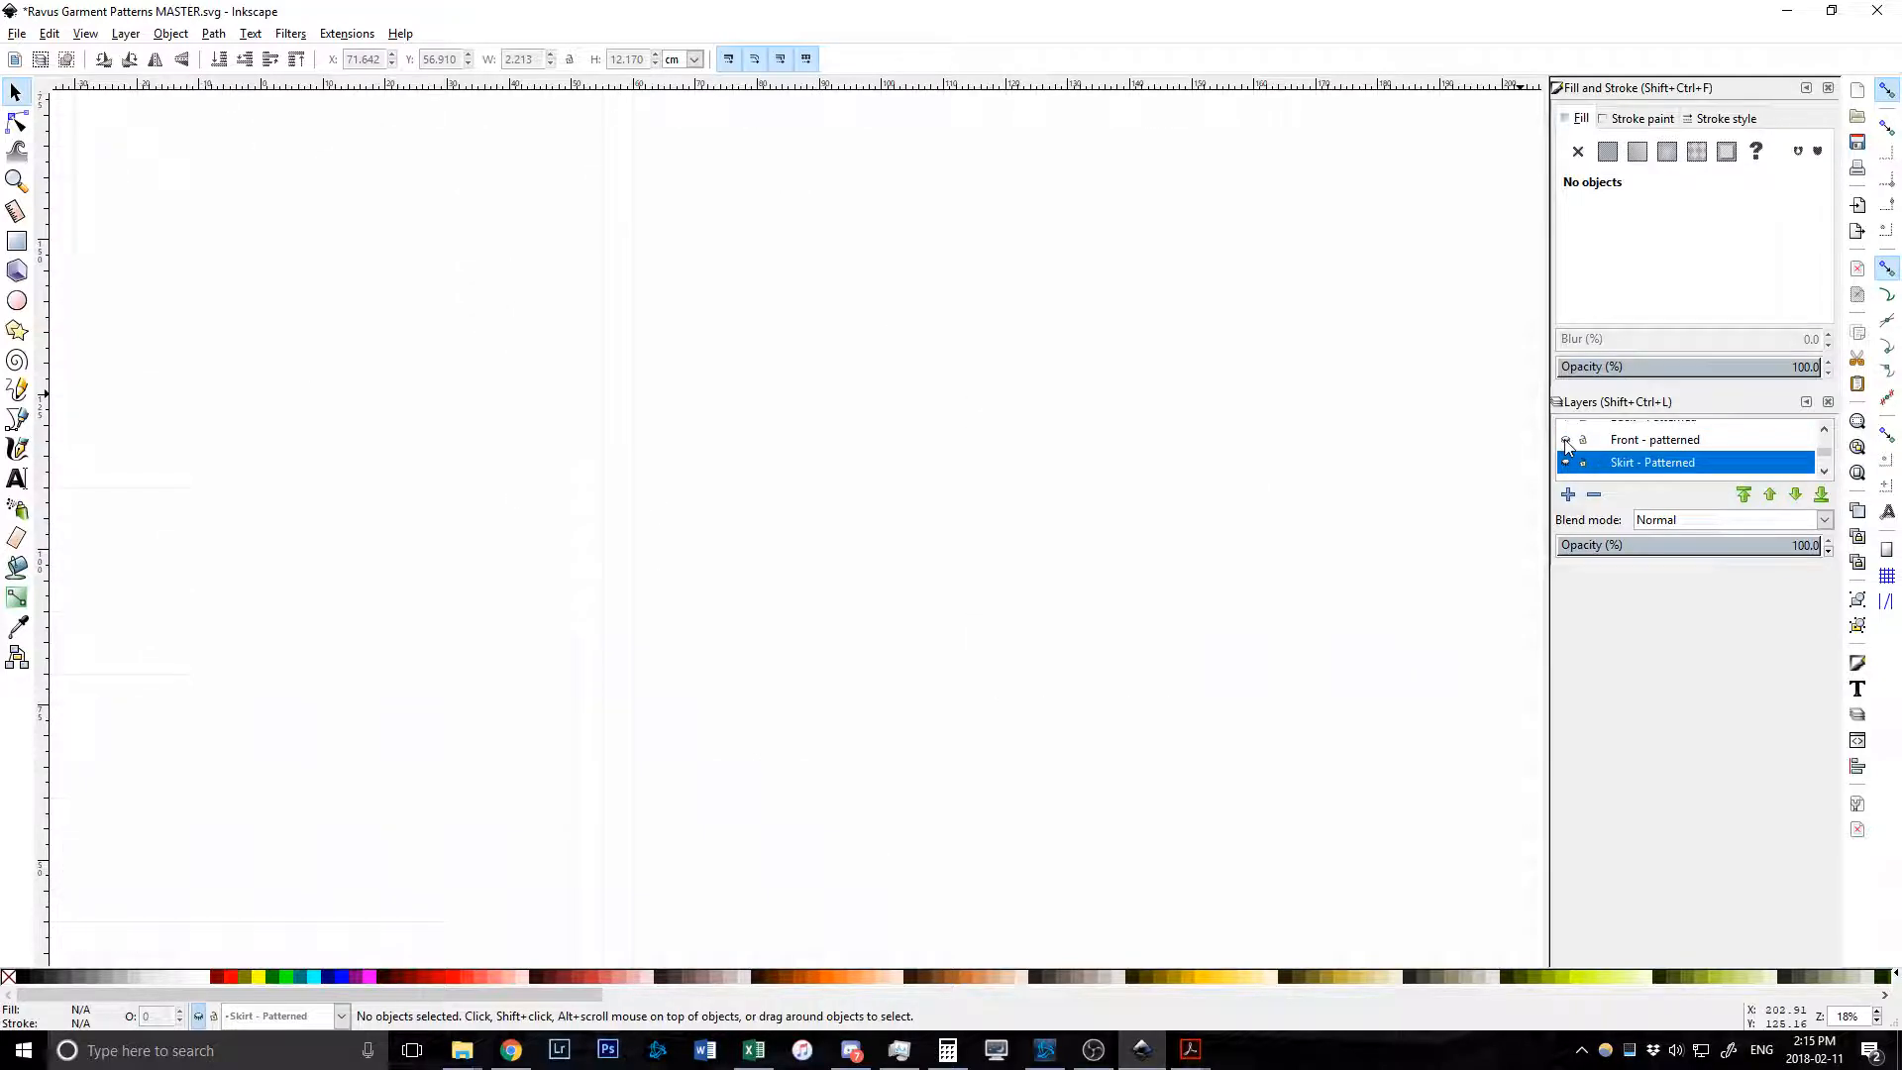
click(1566, 440)
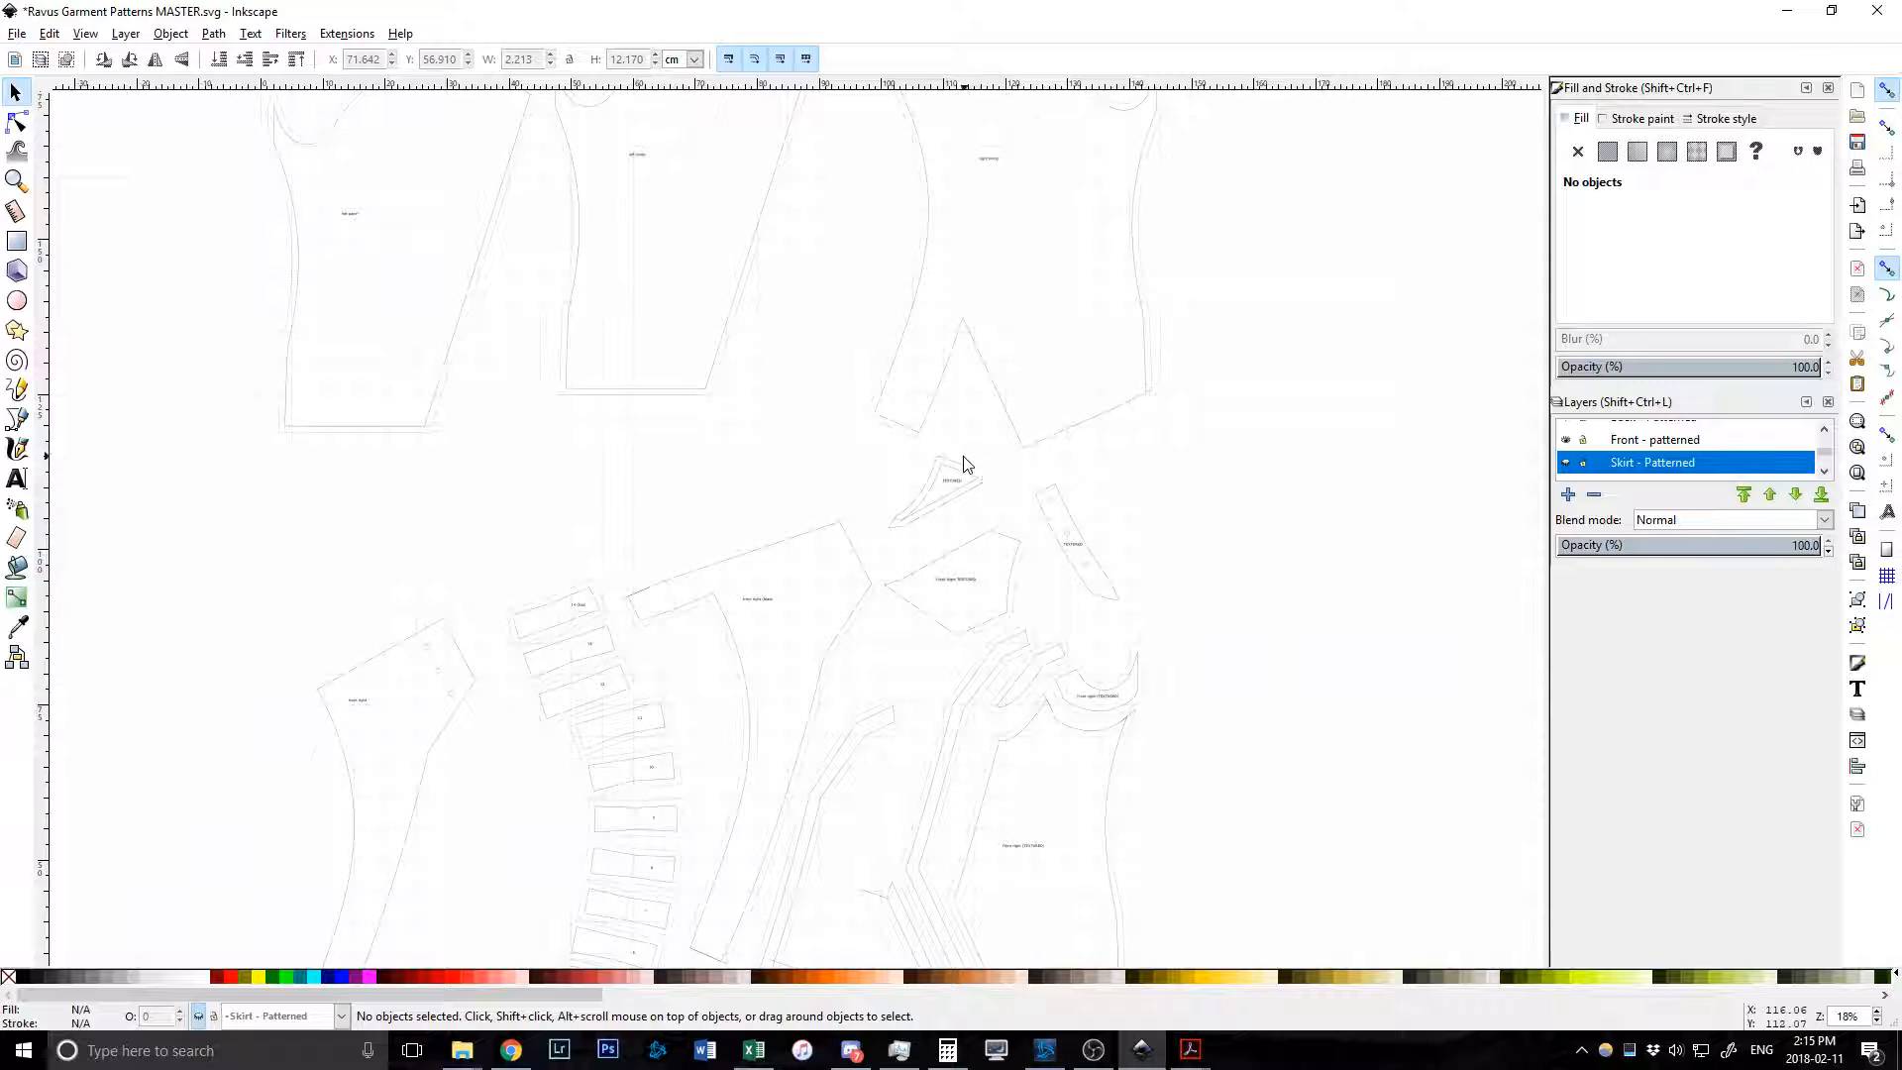
scroll(963, 459, down, 3)
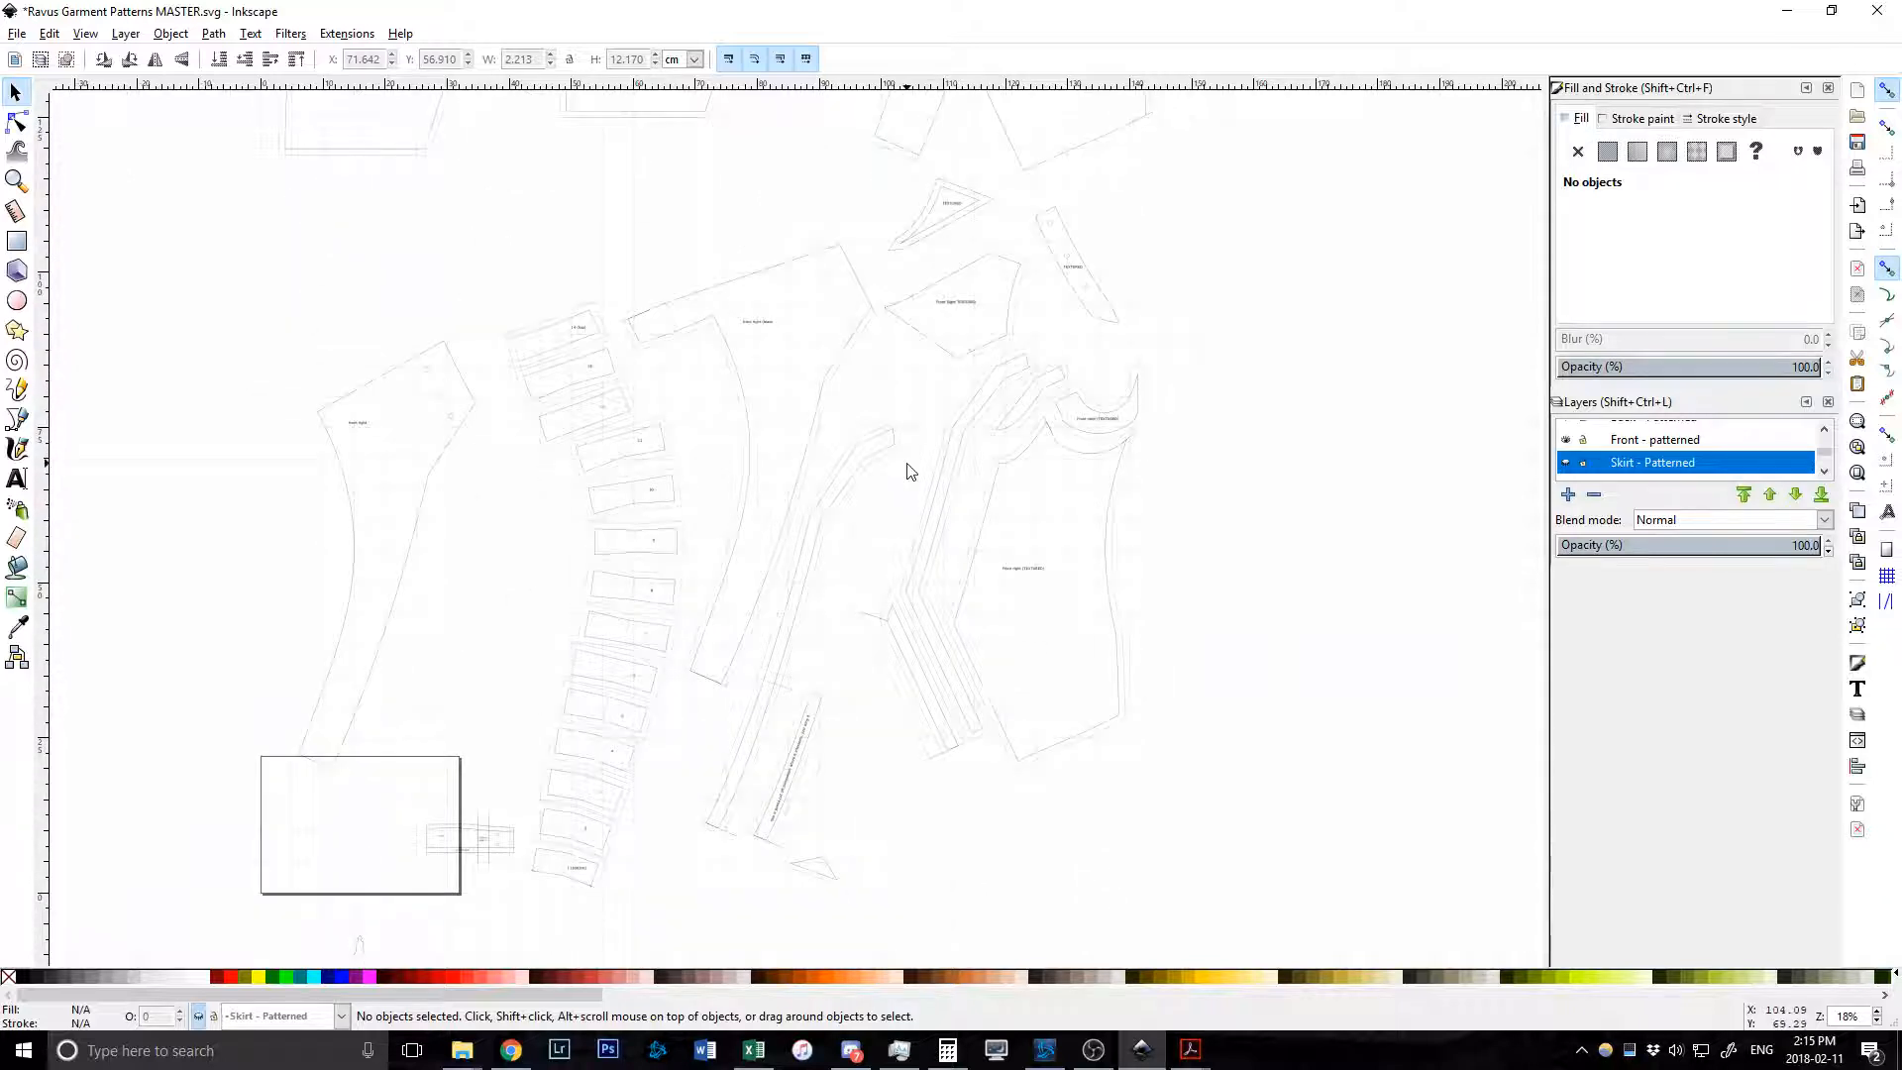
scroll(953, 477, left, 2)
scroll(949, 470, left, 1)
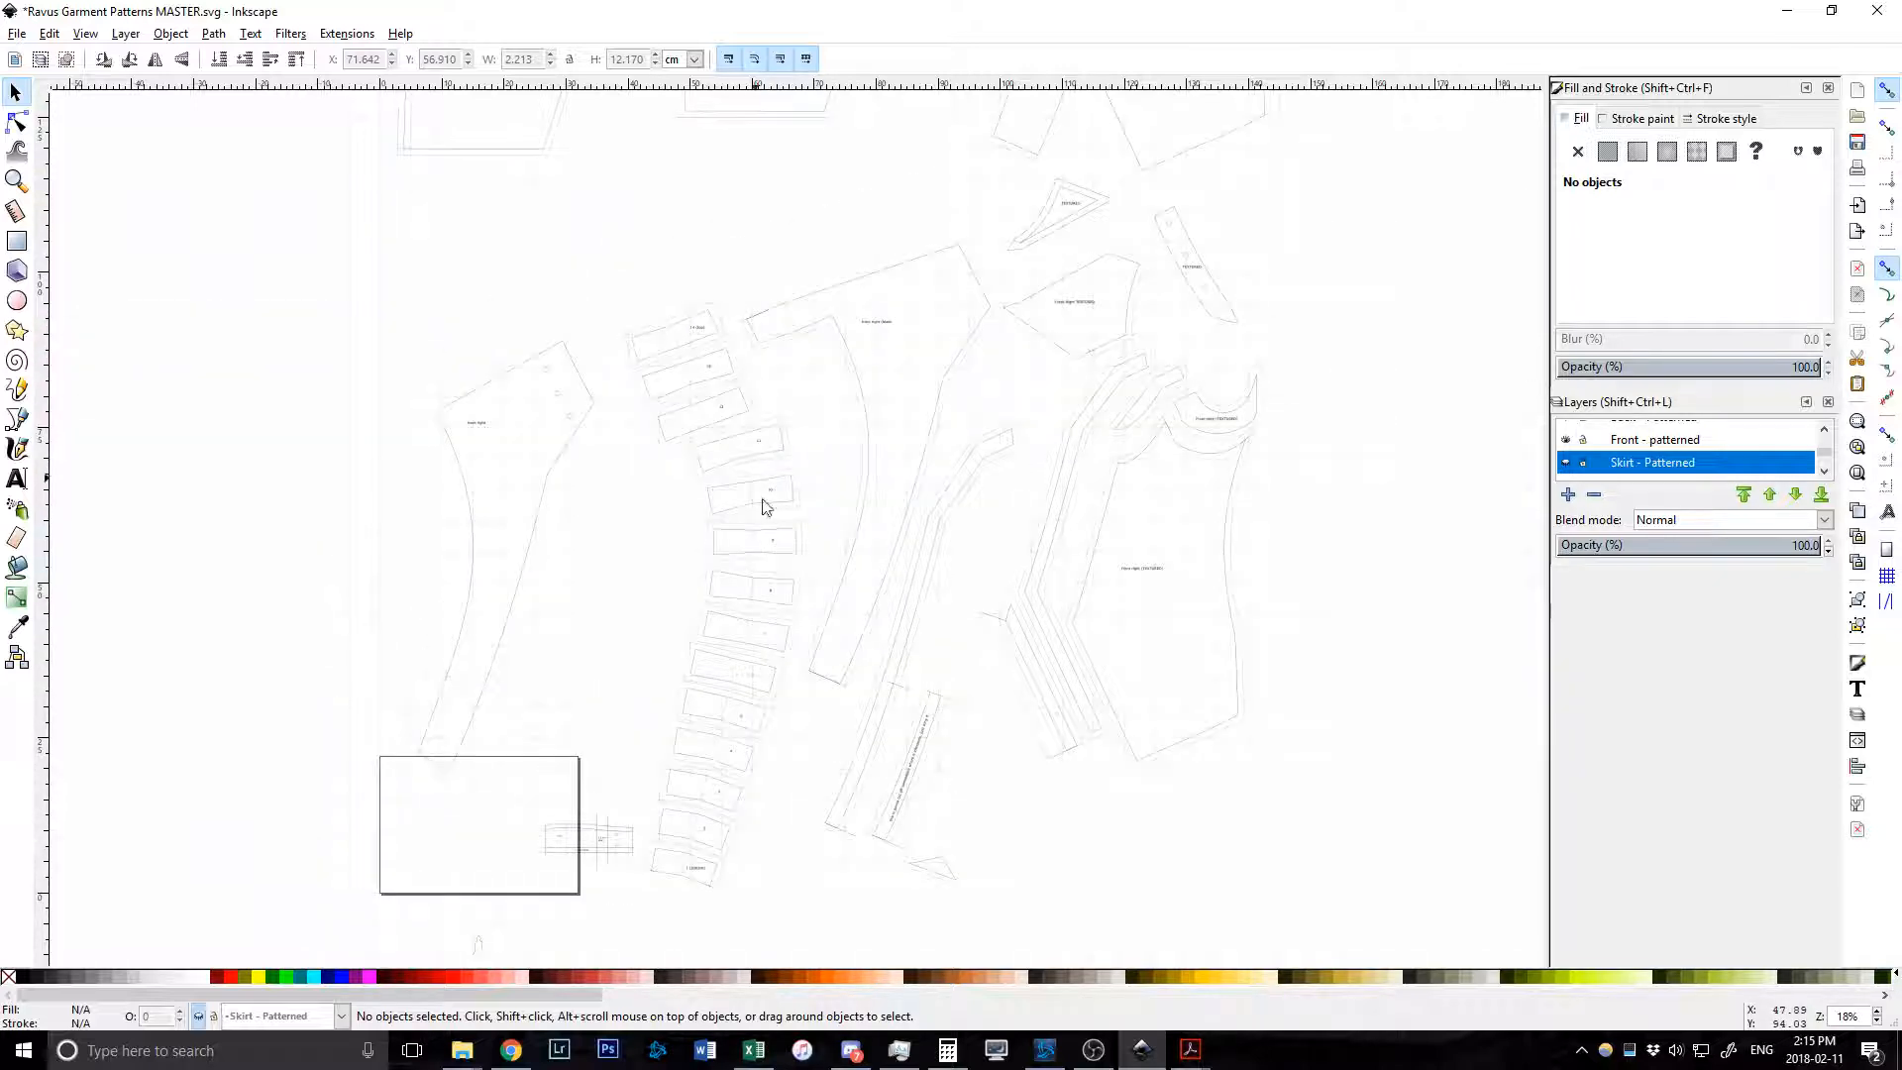
On ravus-kingsglaive.pdf page 3, zoom to 800% on the coat's strap closure, then back to 300%.
mouse_move(1190, 1048)
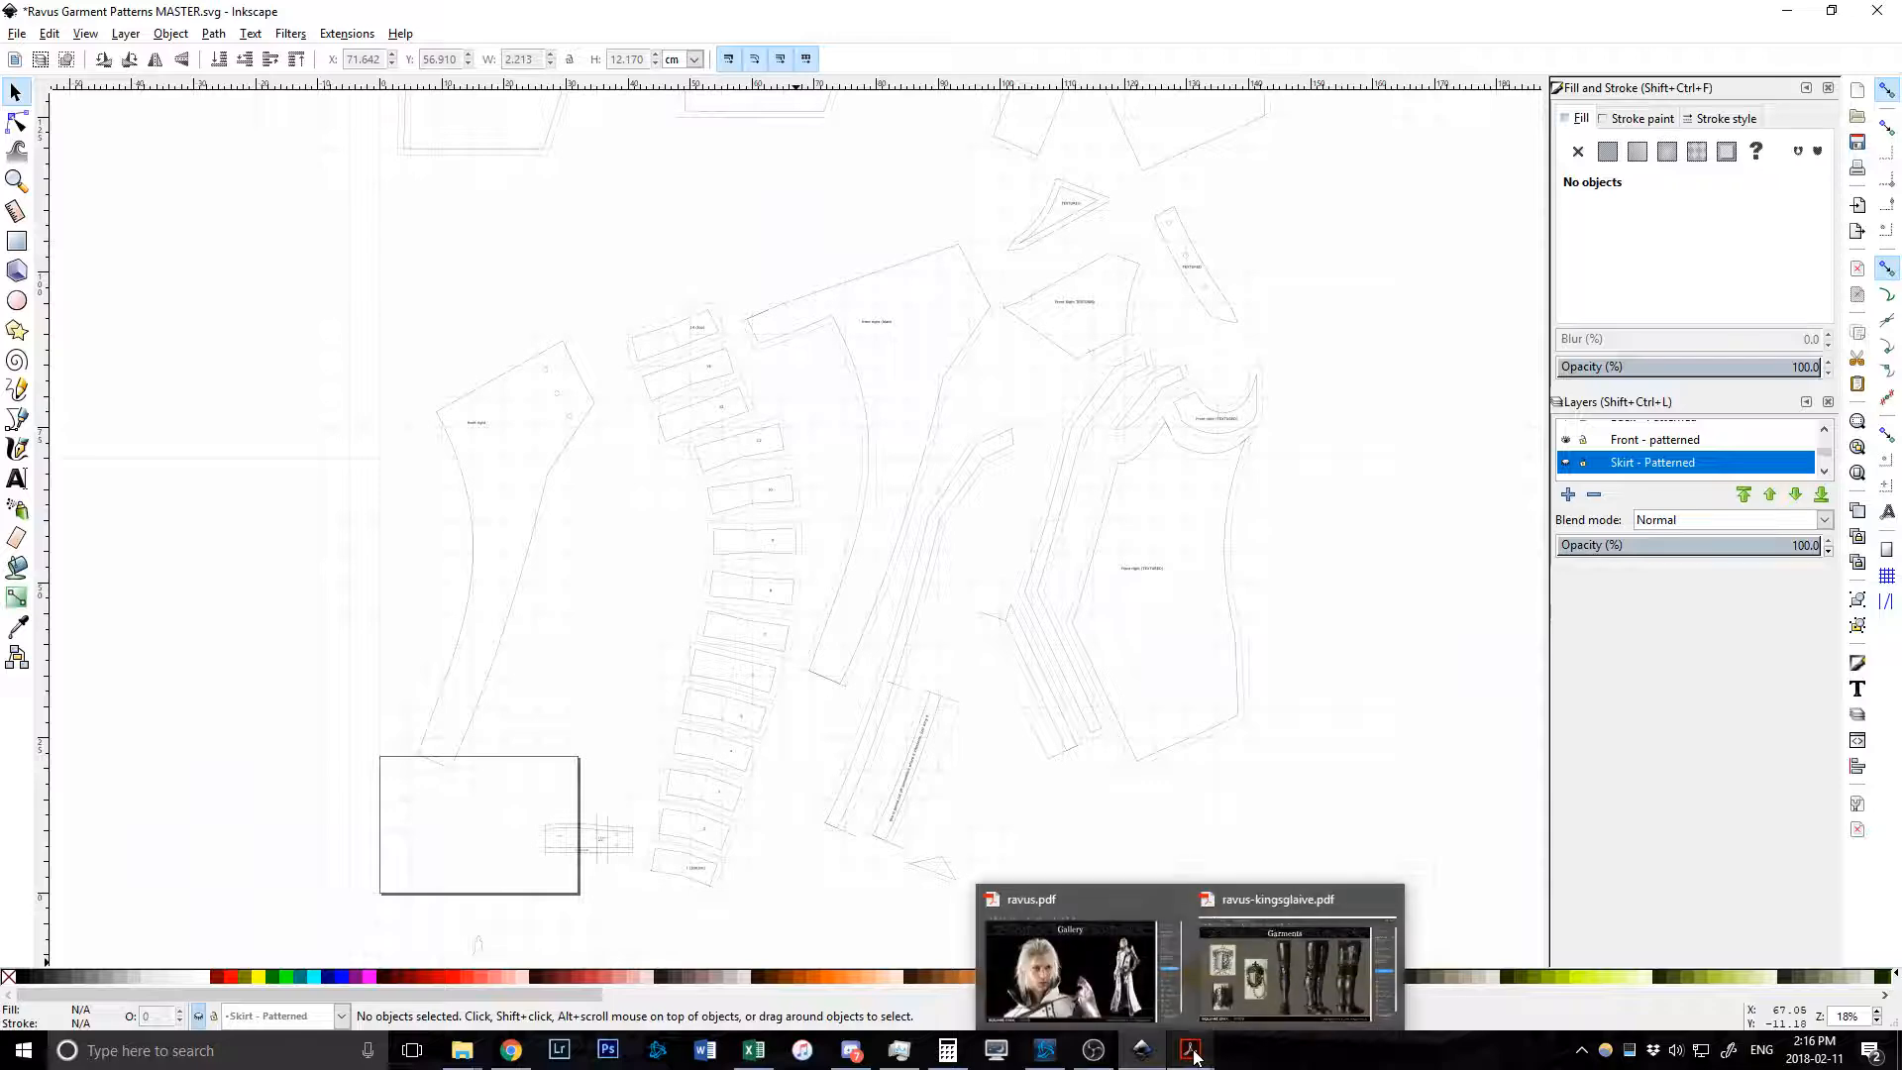
click(1288, 971)
scroll(876, 626, down, 3)
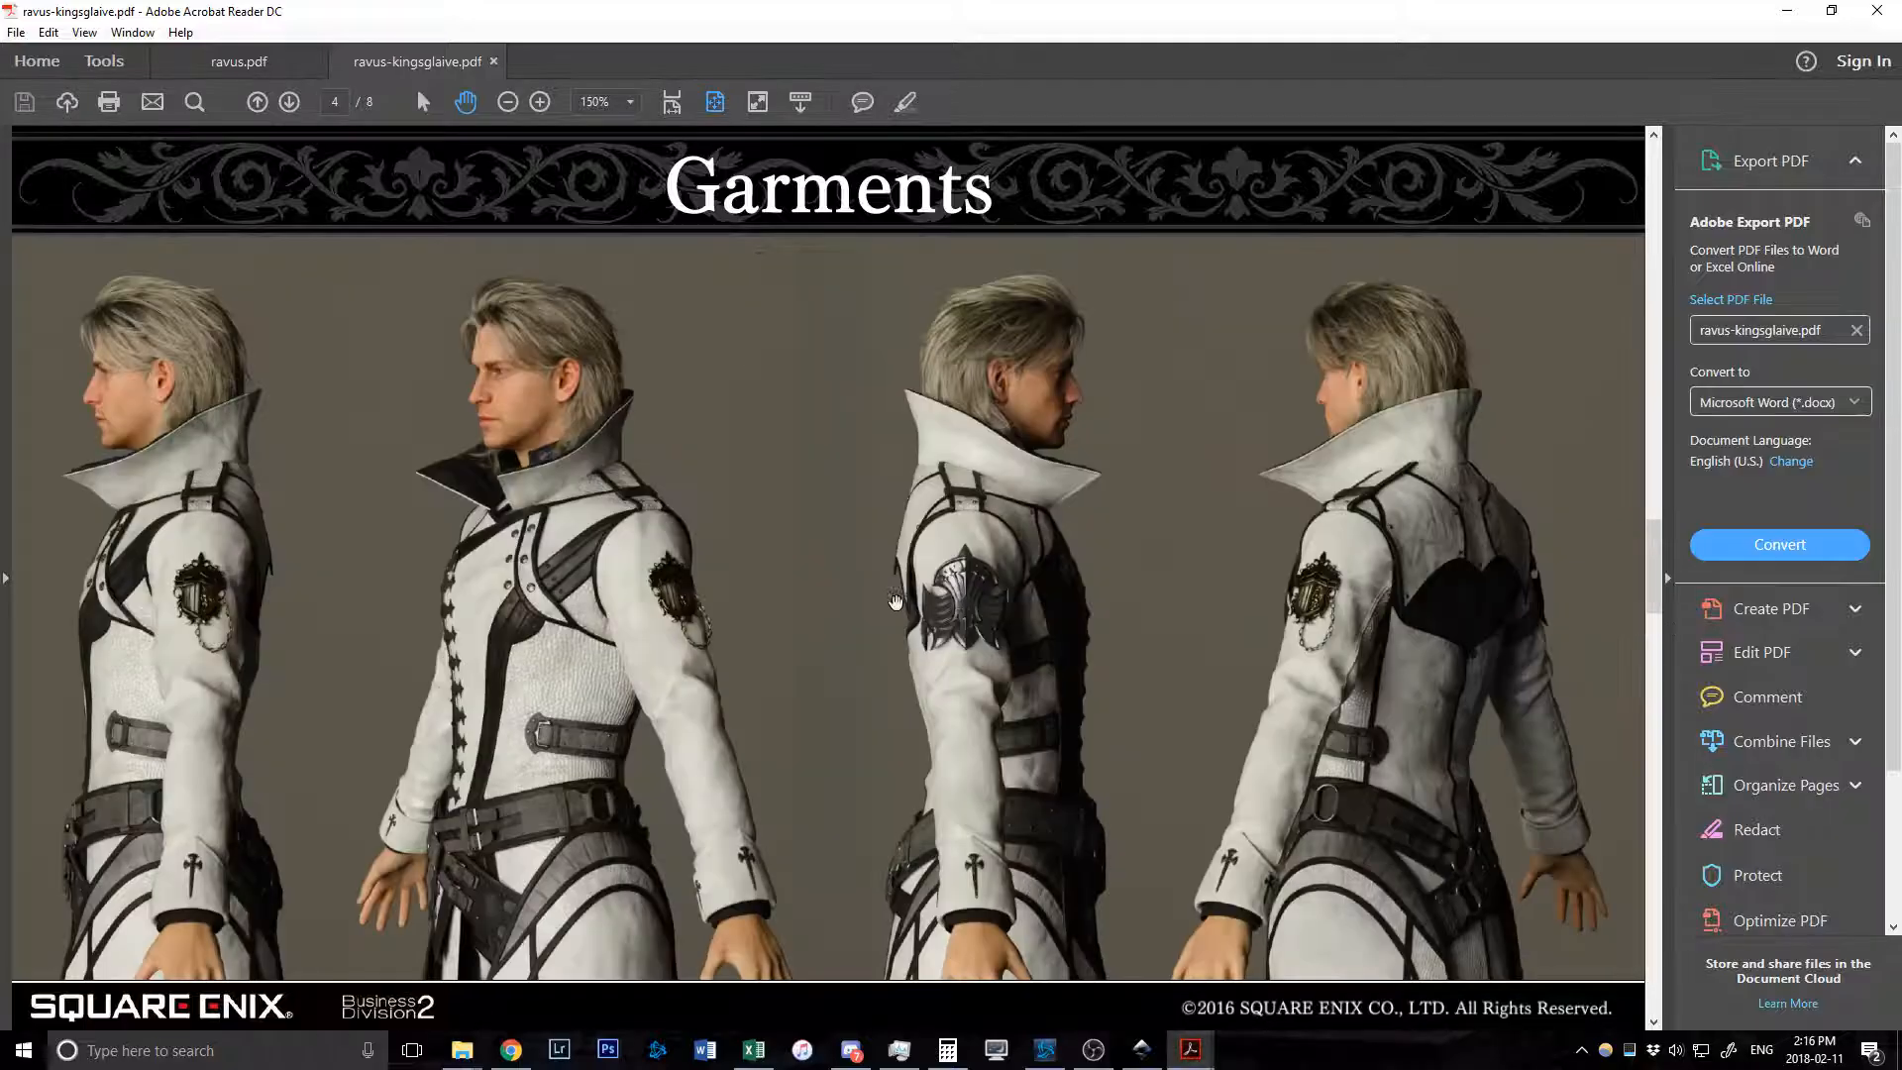
scroll(508, 471, up, 5)
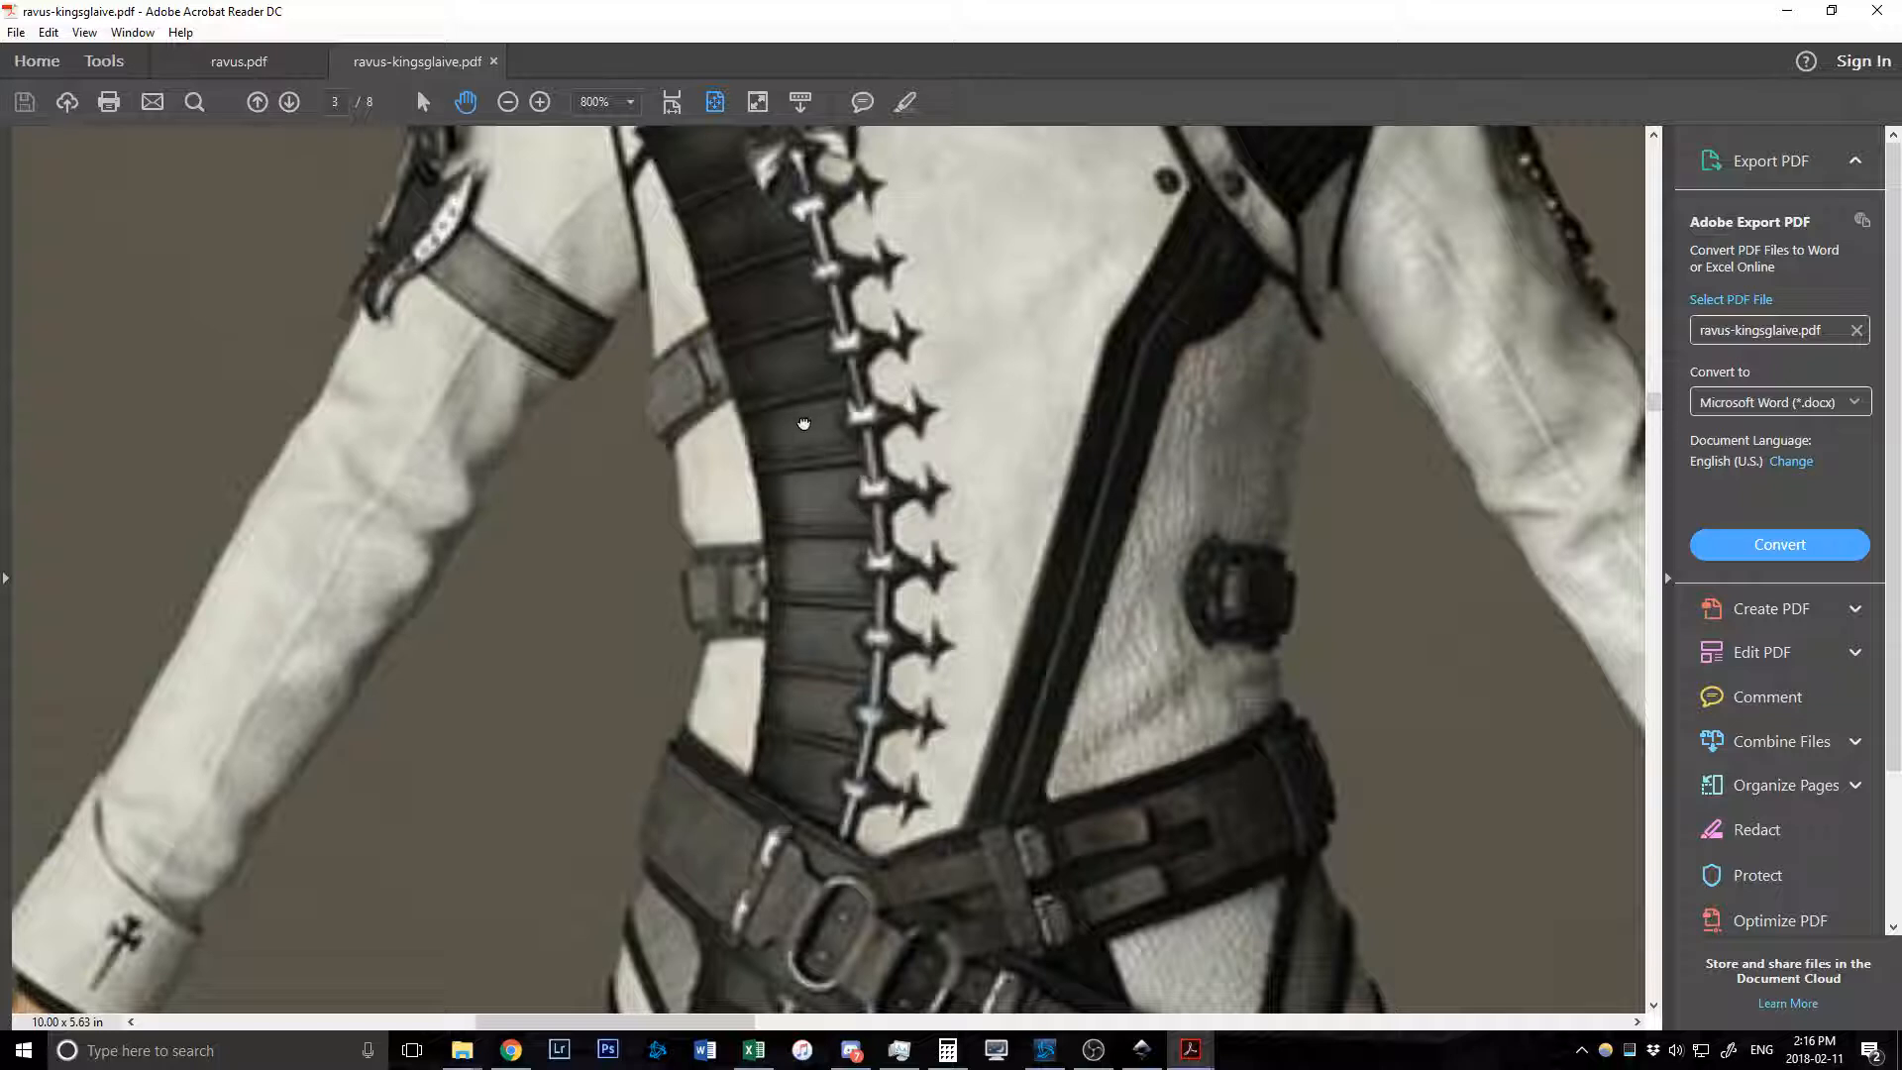
scroll(803, 510, up, 3)
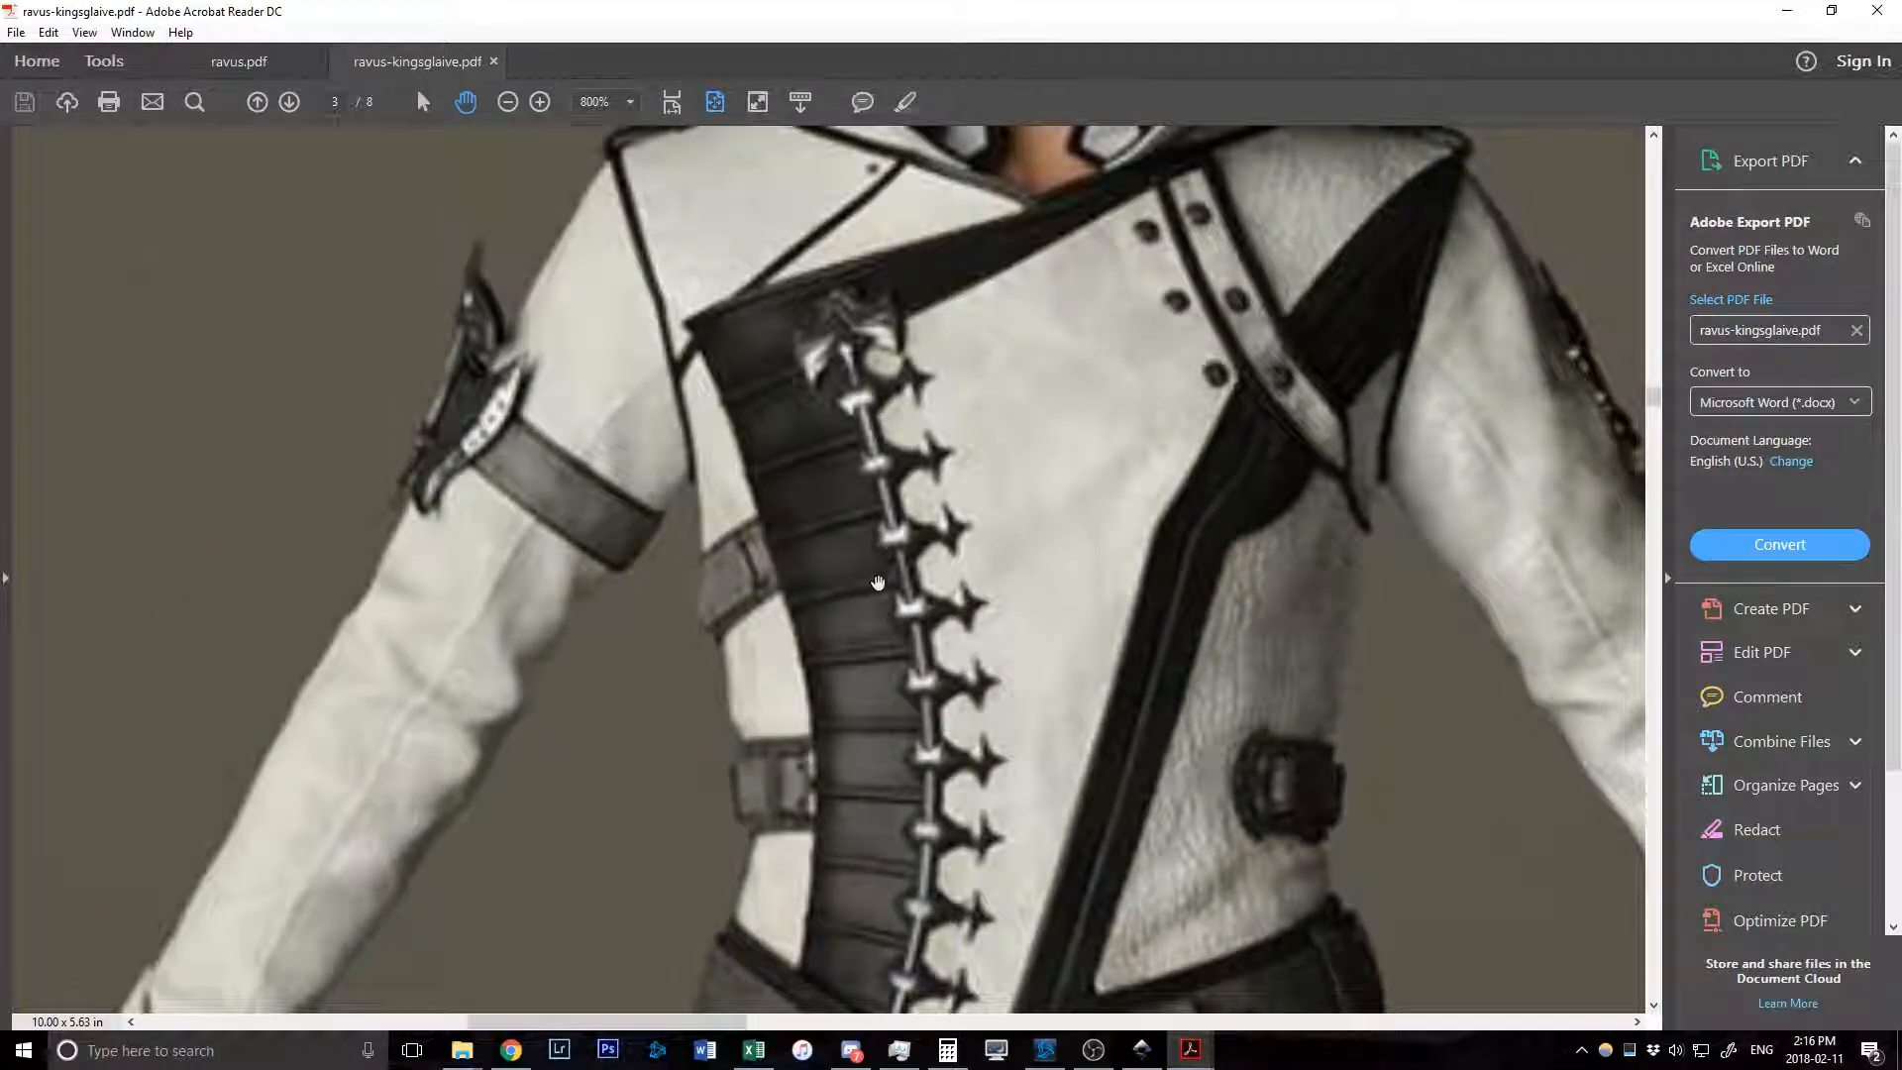
scroll(782, 510, down, 3)
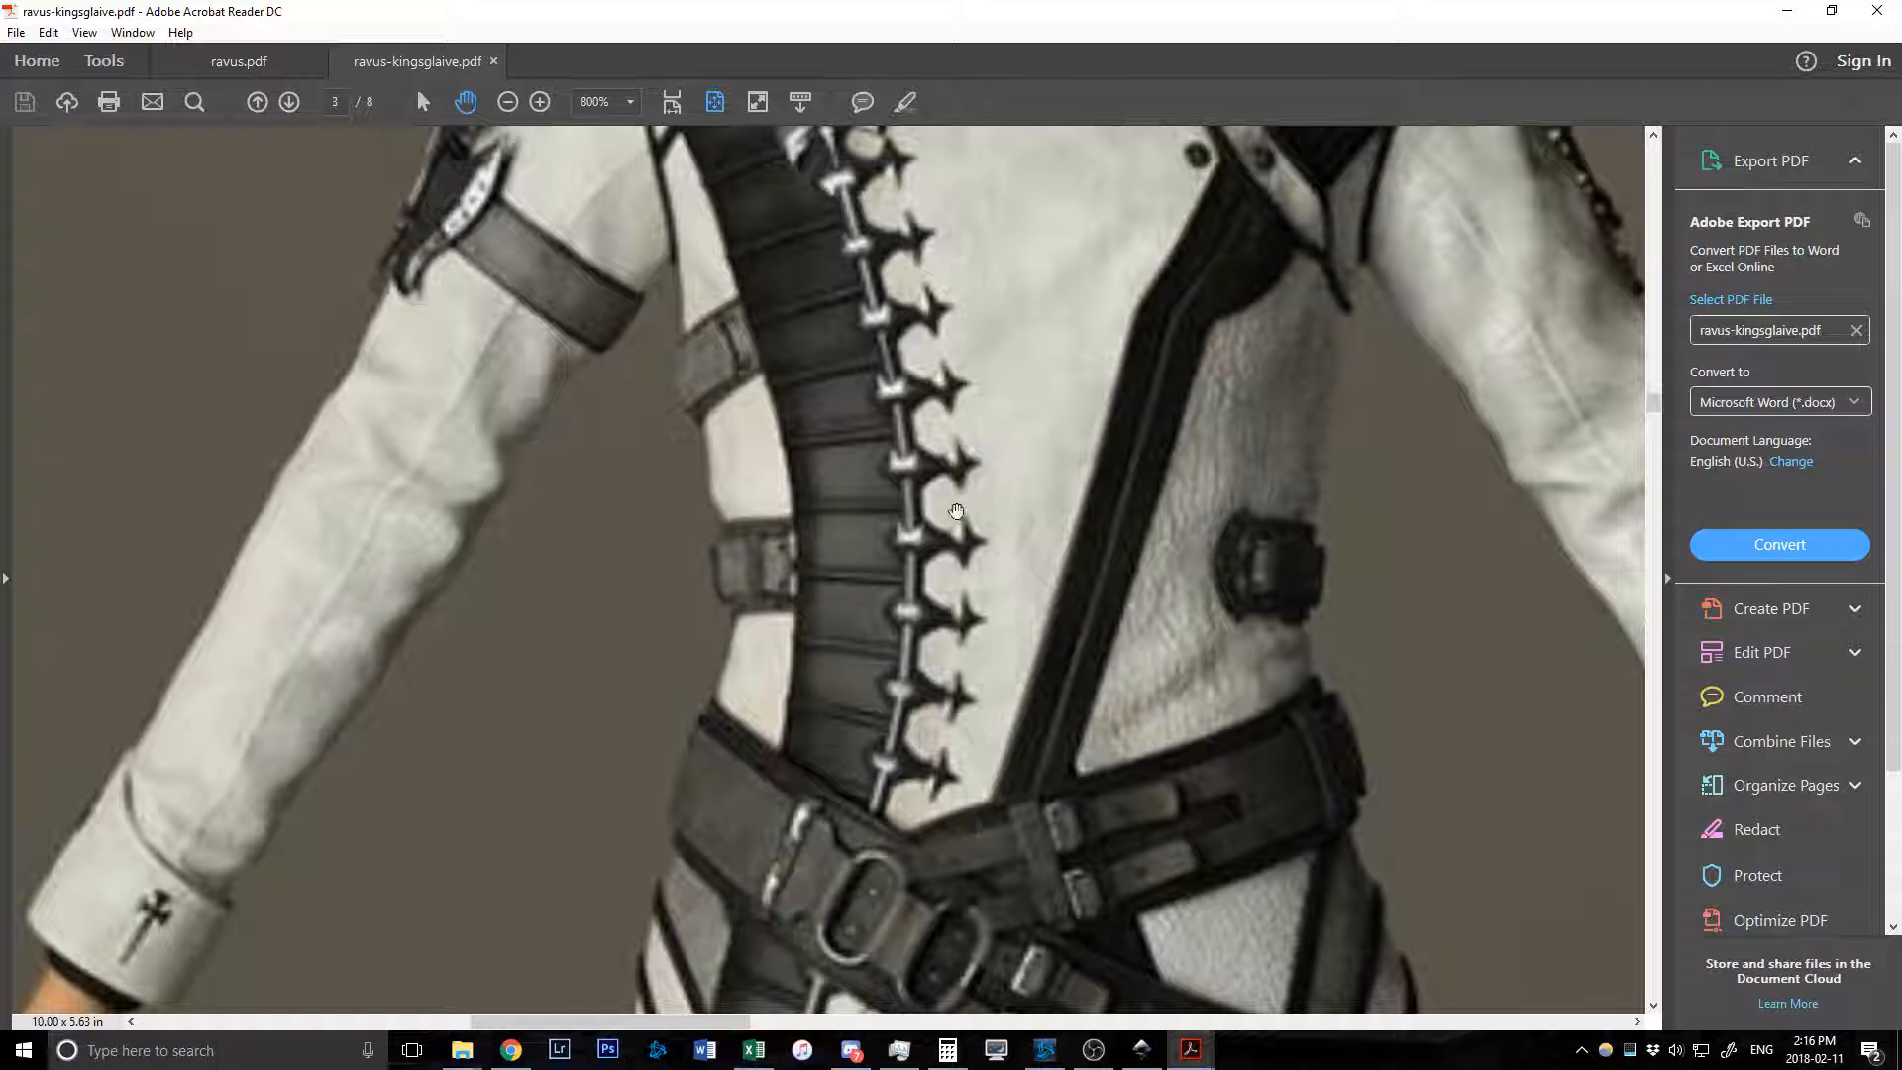
scroll(938, 520, down, 3)
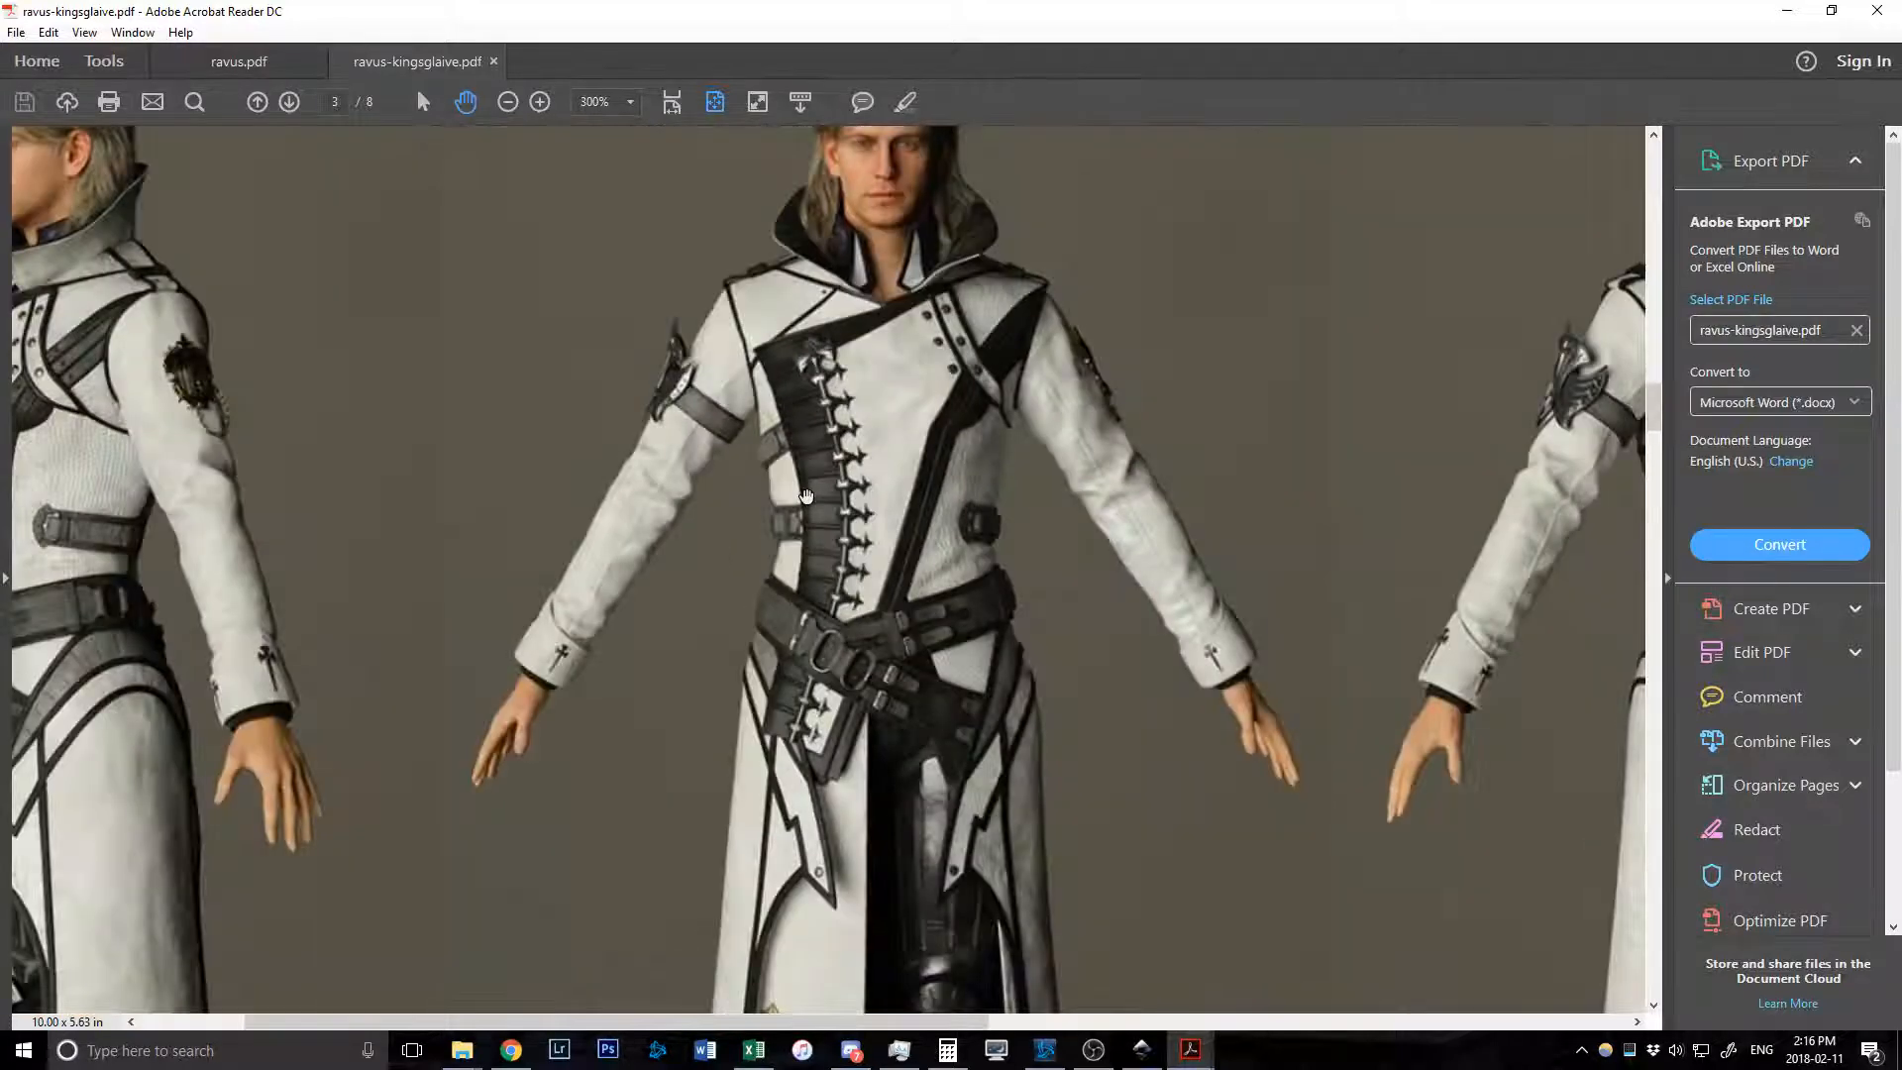
key(alt+Tab)
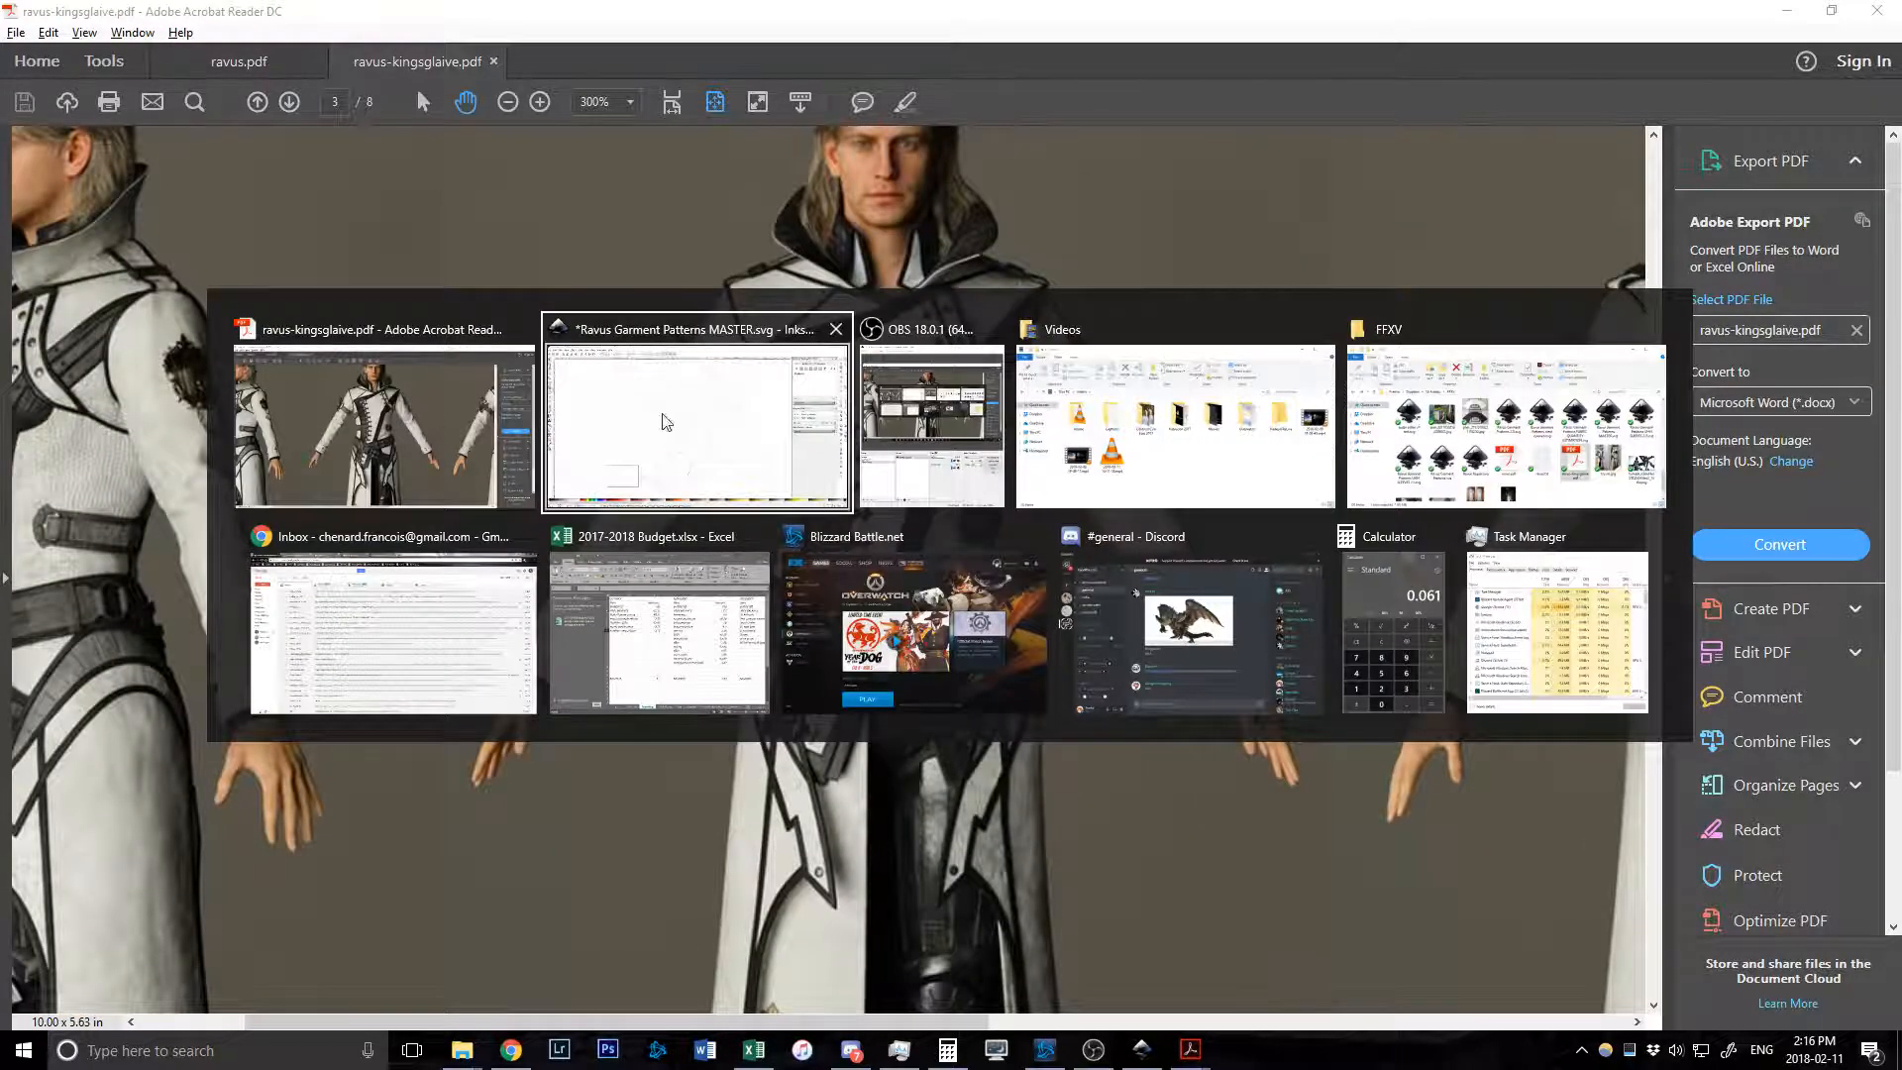
scroll(714, 634, down, 2)
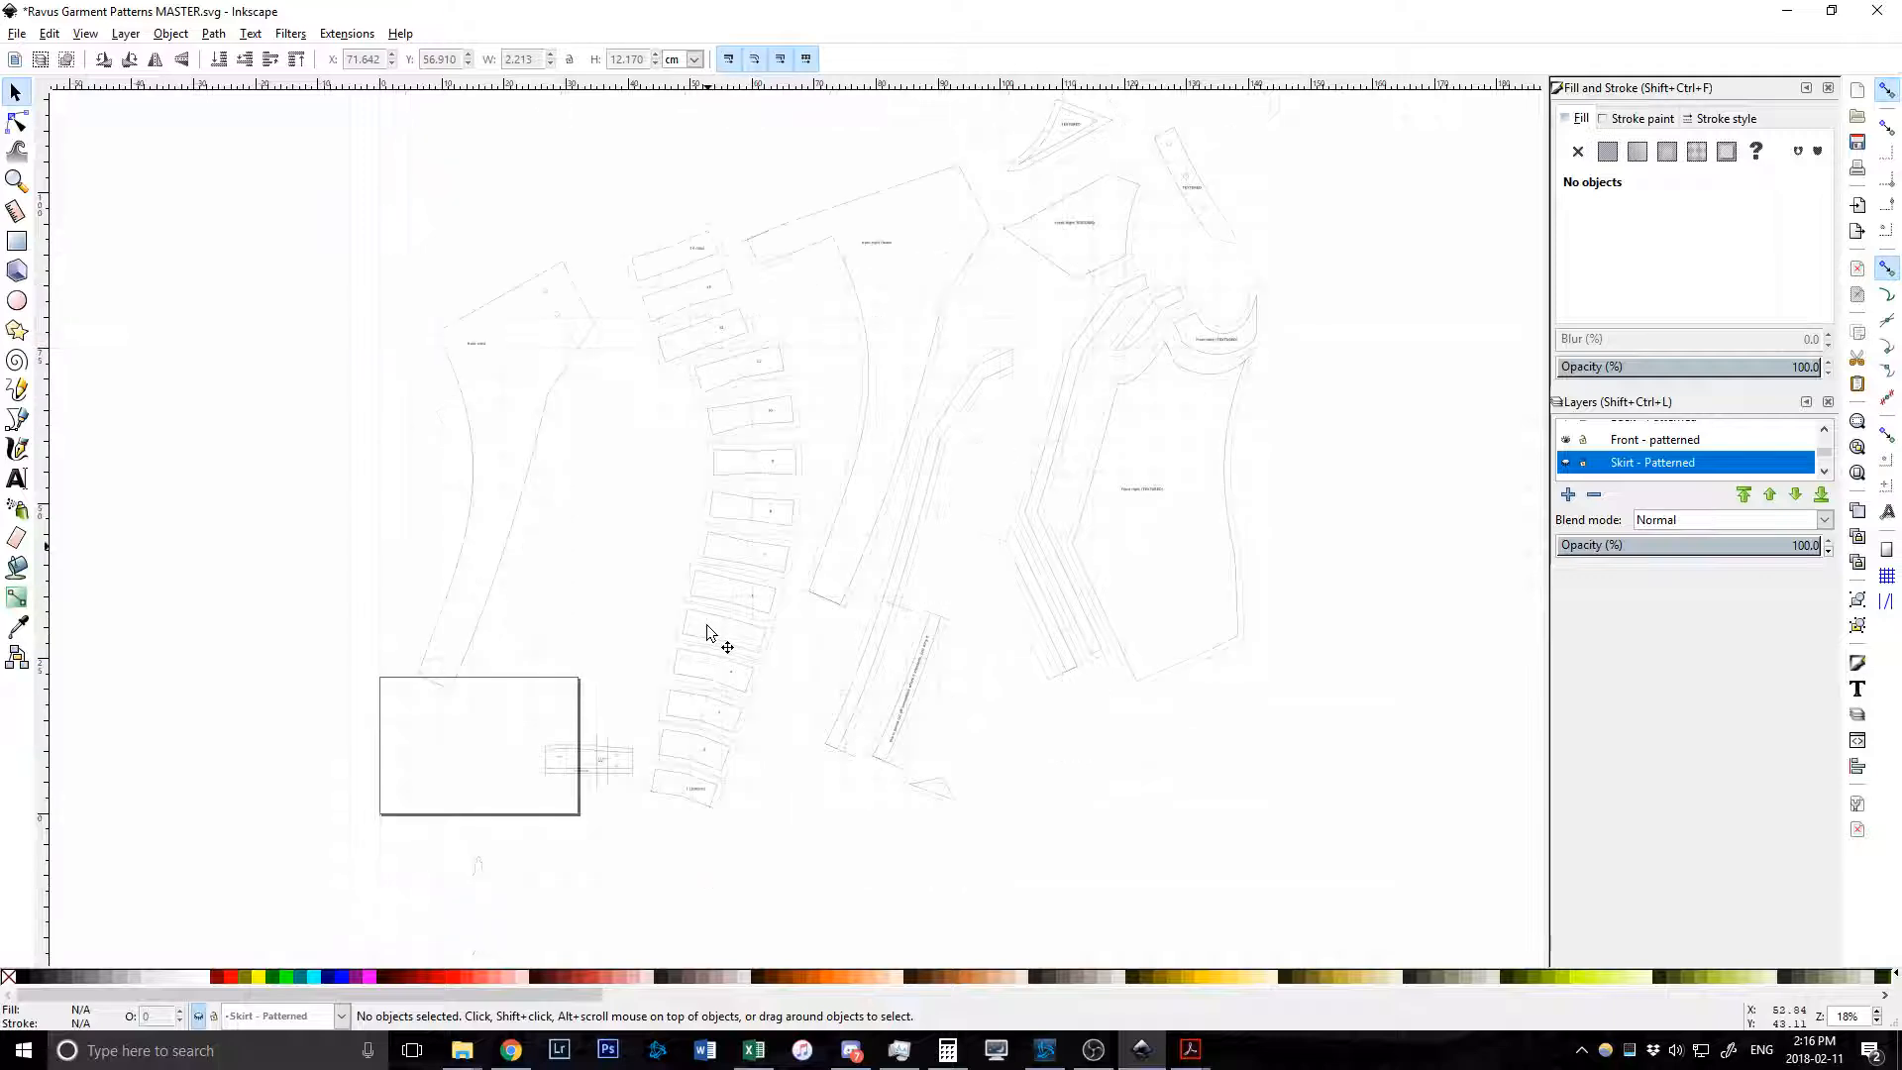
scroll(738, 684, up, 1)
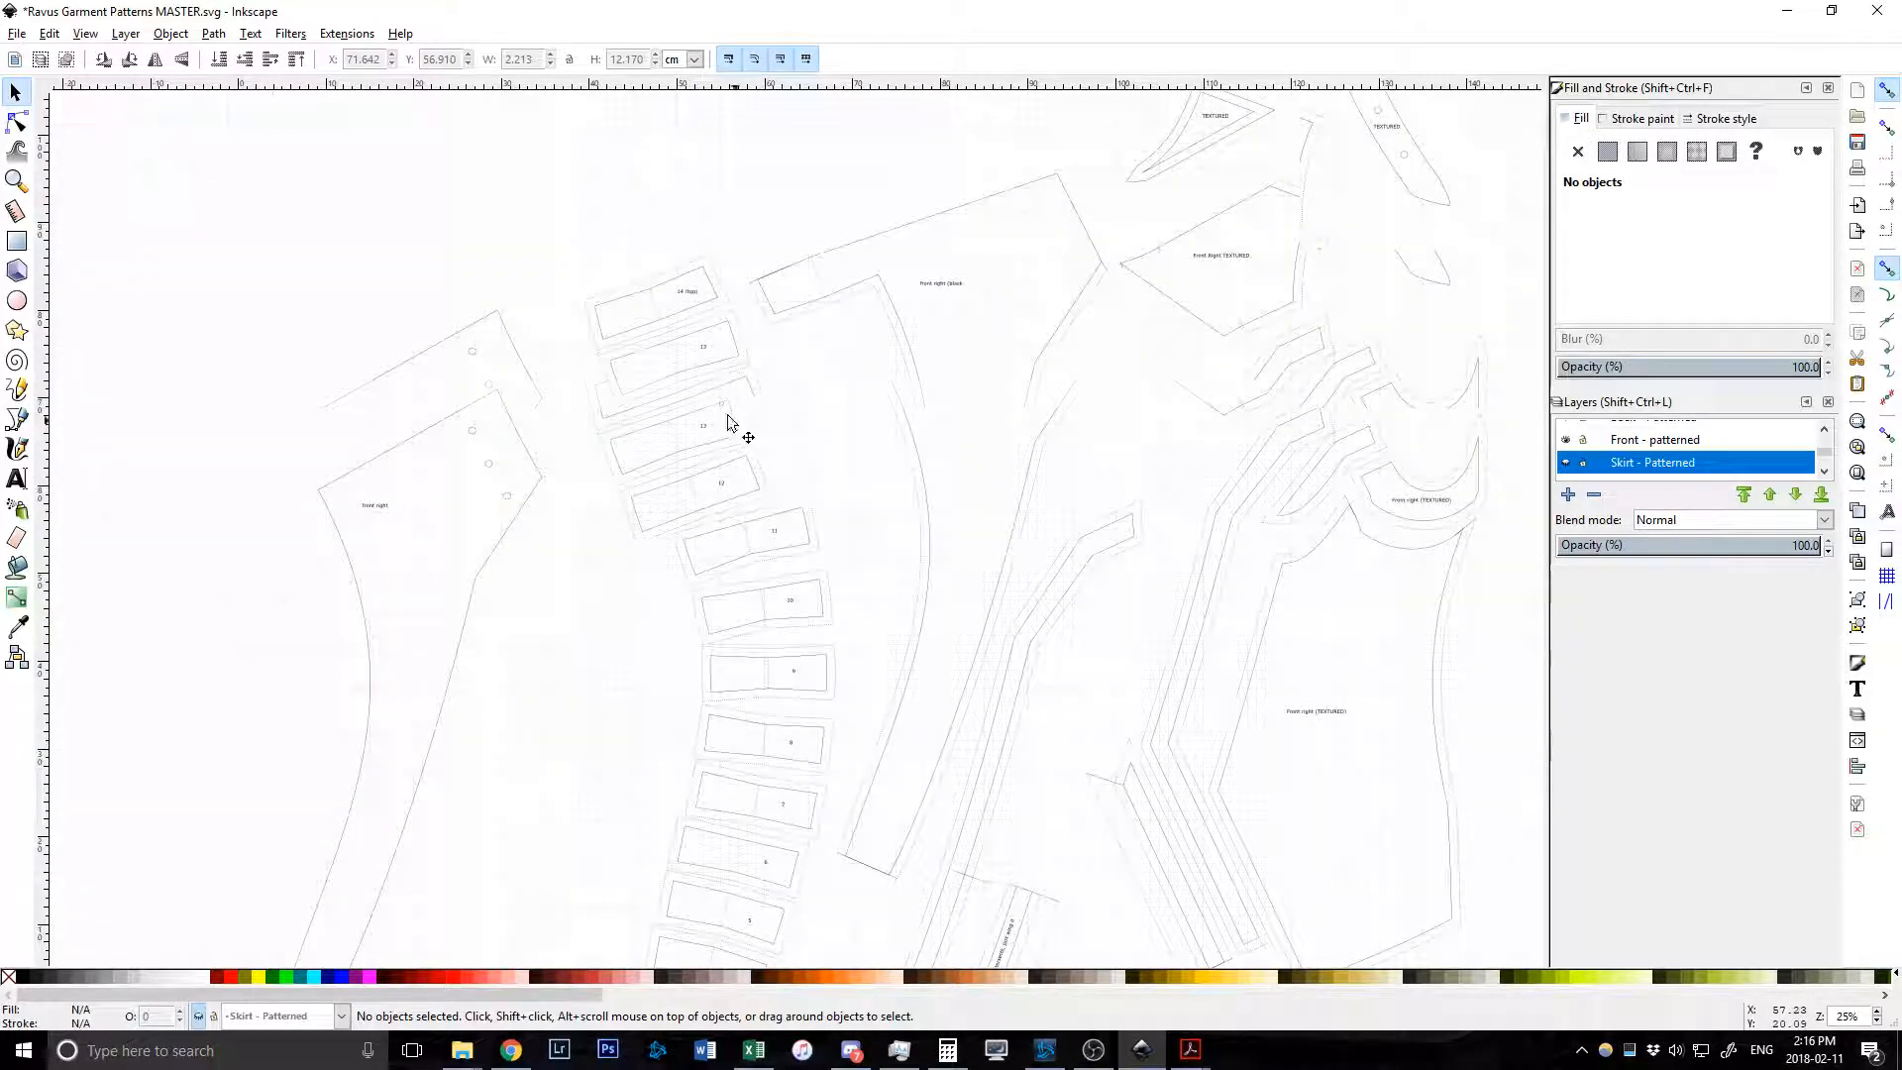
scroll(782, 599, down, 2)
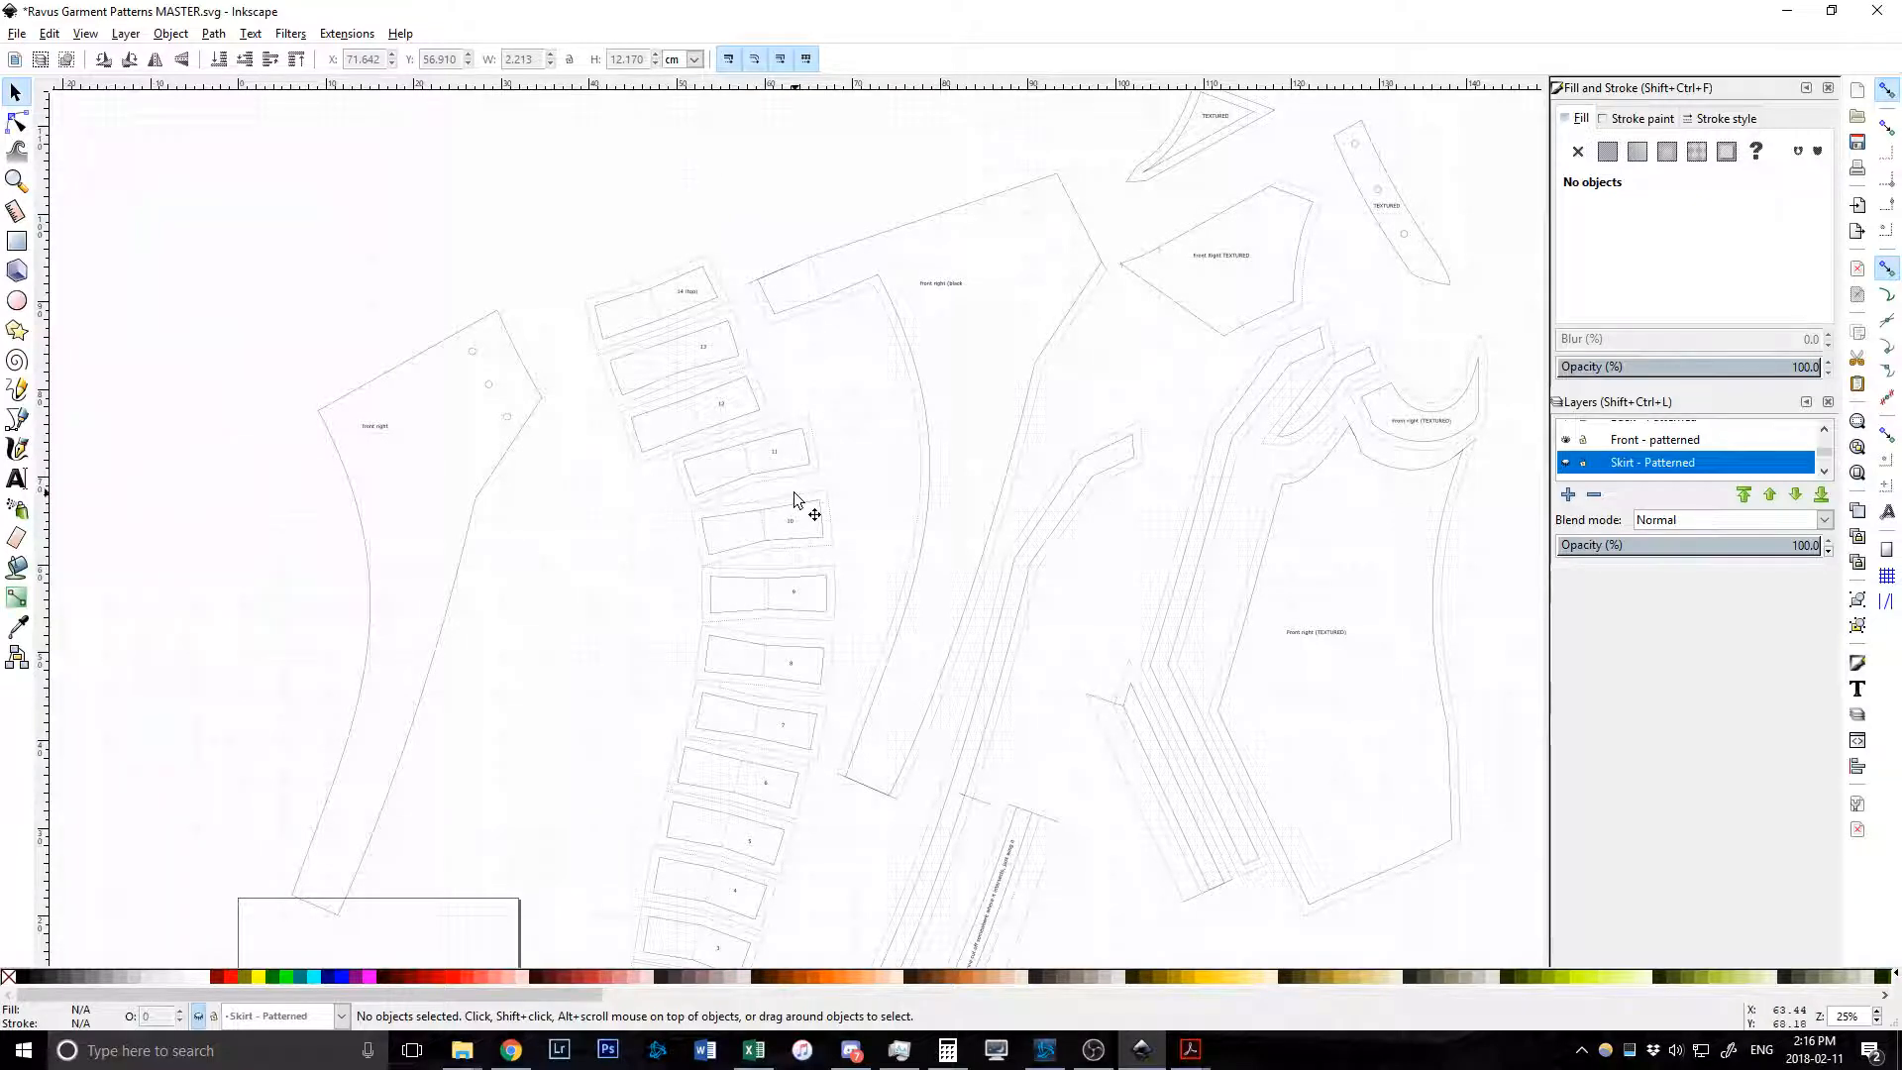
scroll(773, 656, down, 9)
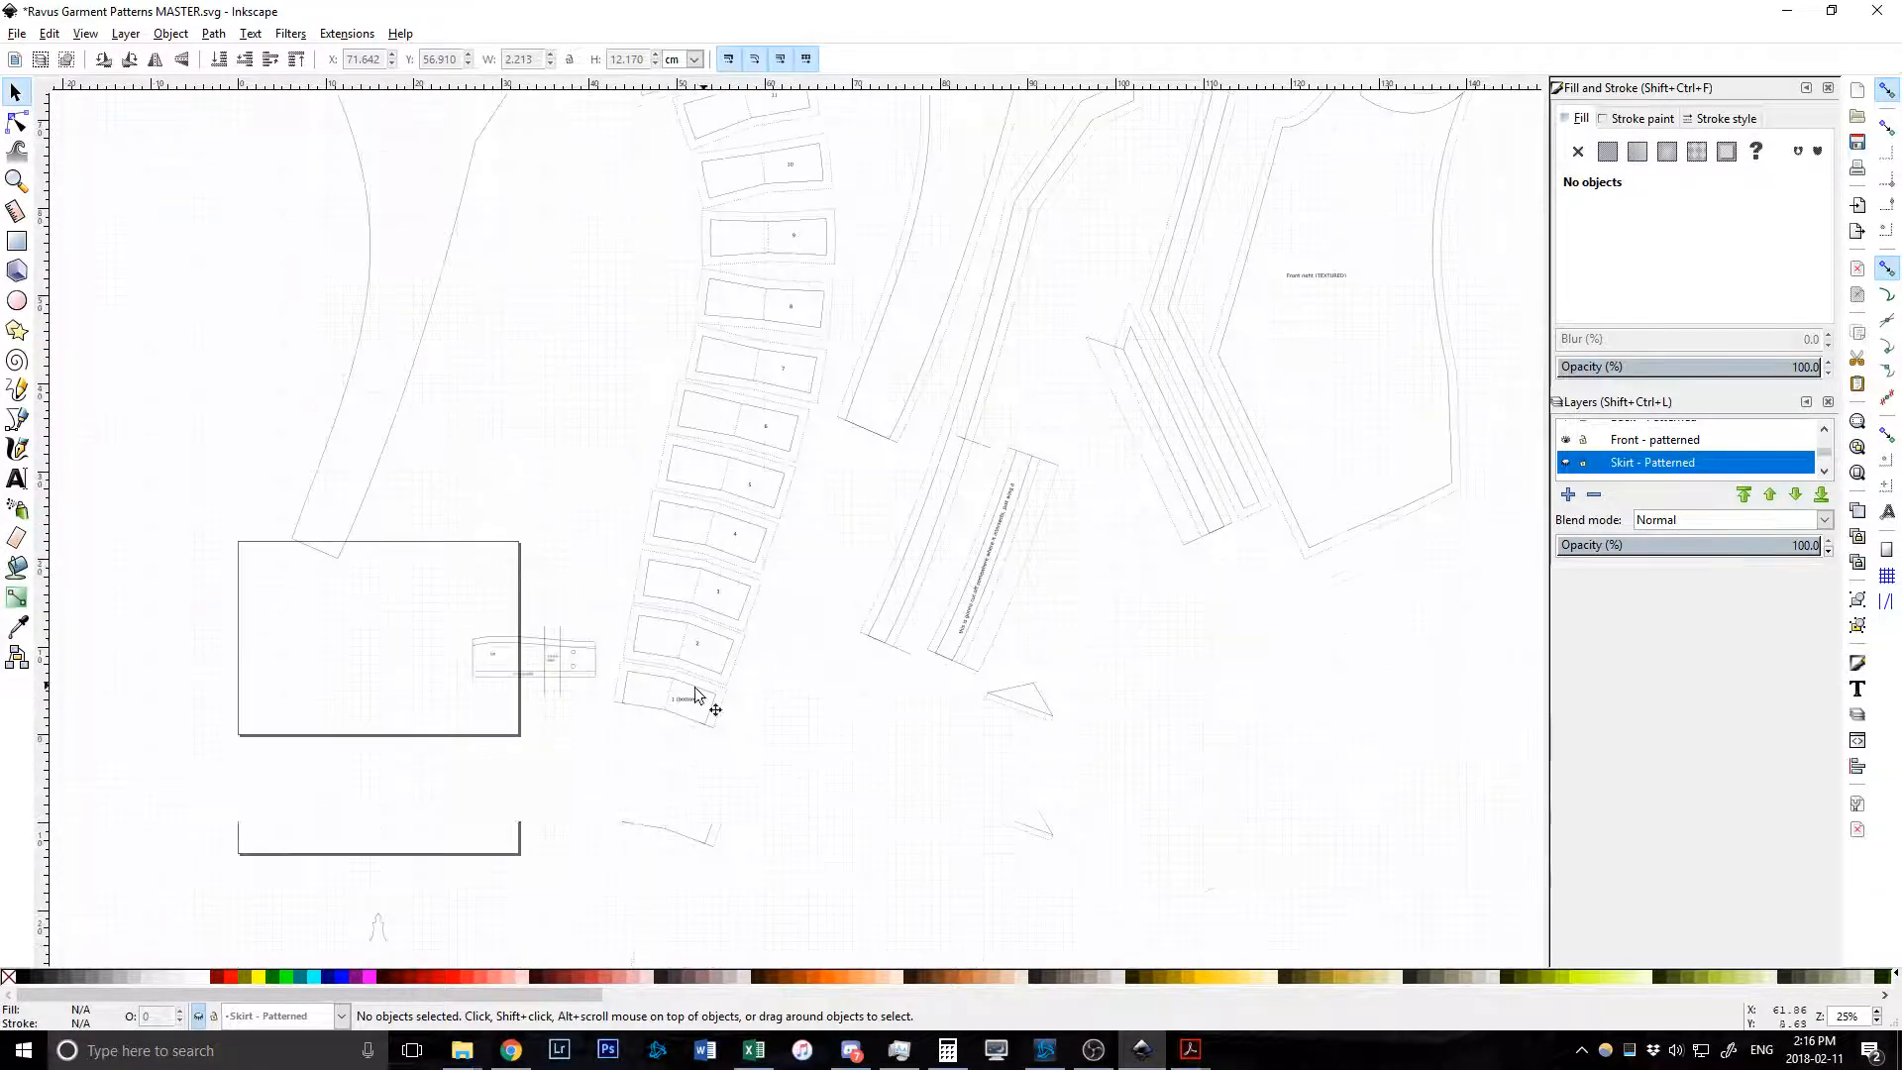
scroll(767, 406, up, 10)
scroll(754, 491, down, 2)
scroll(756, 493, down, 9)
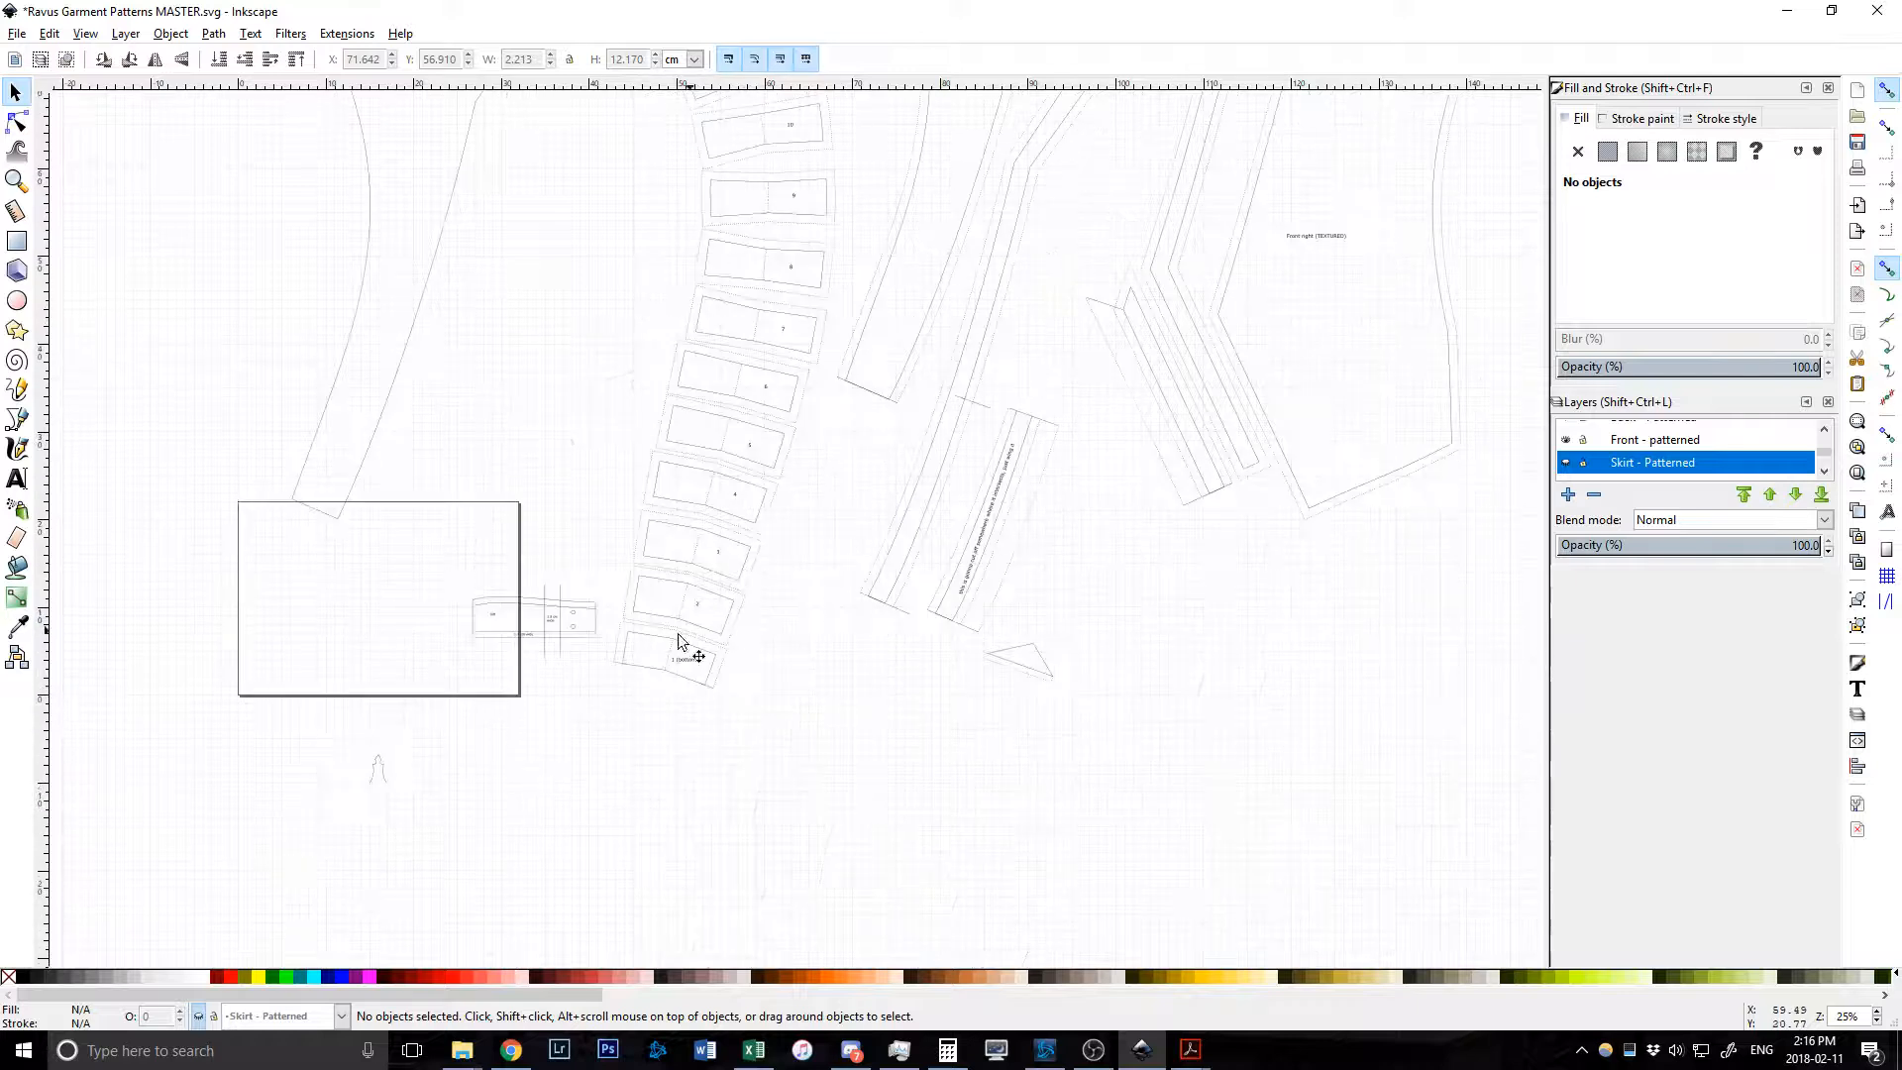
scroll(657, 672, up, 9)
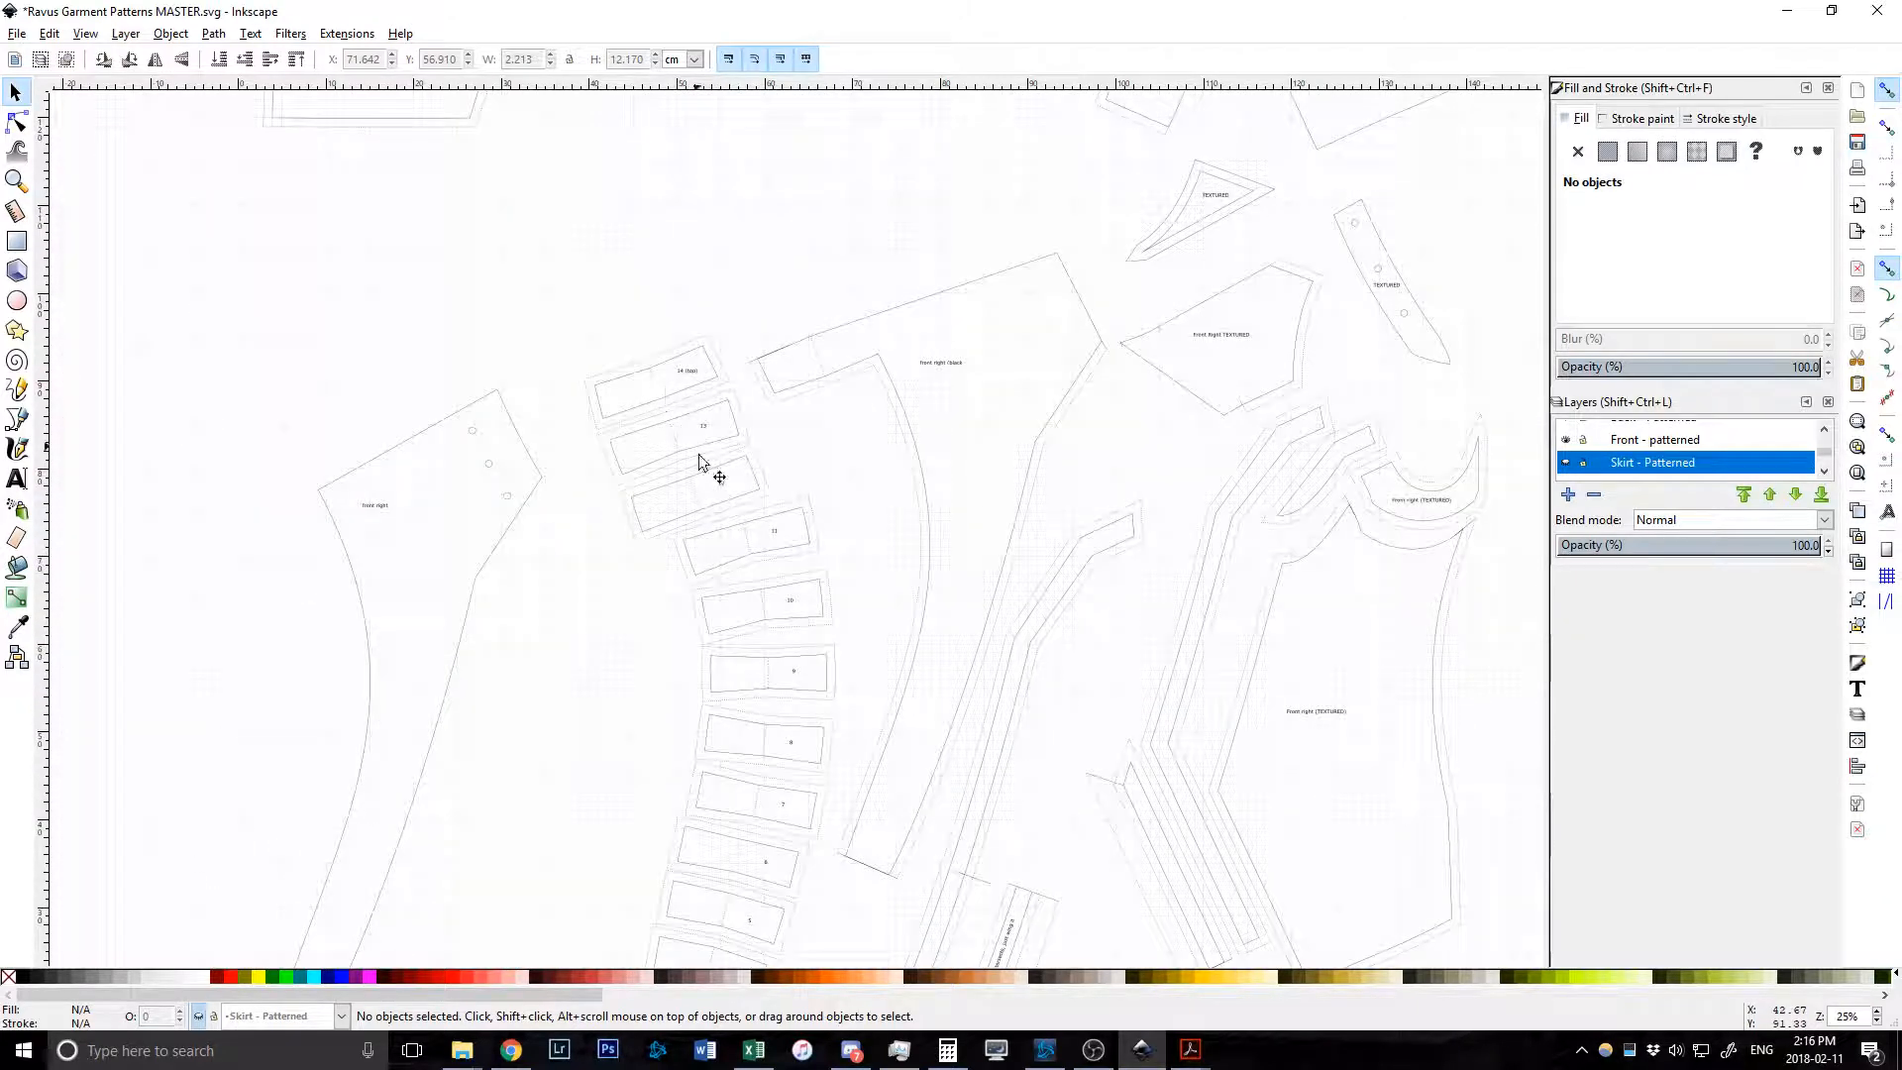
scroll(729, 495, down, 2)
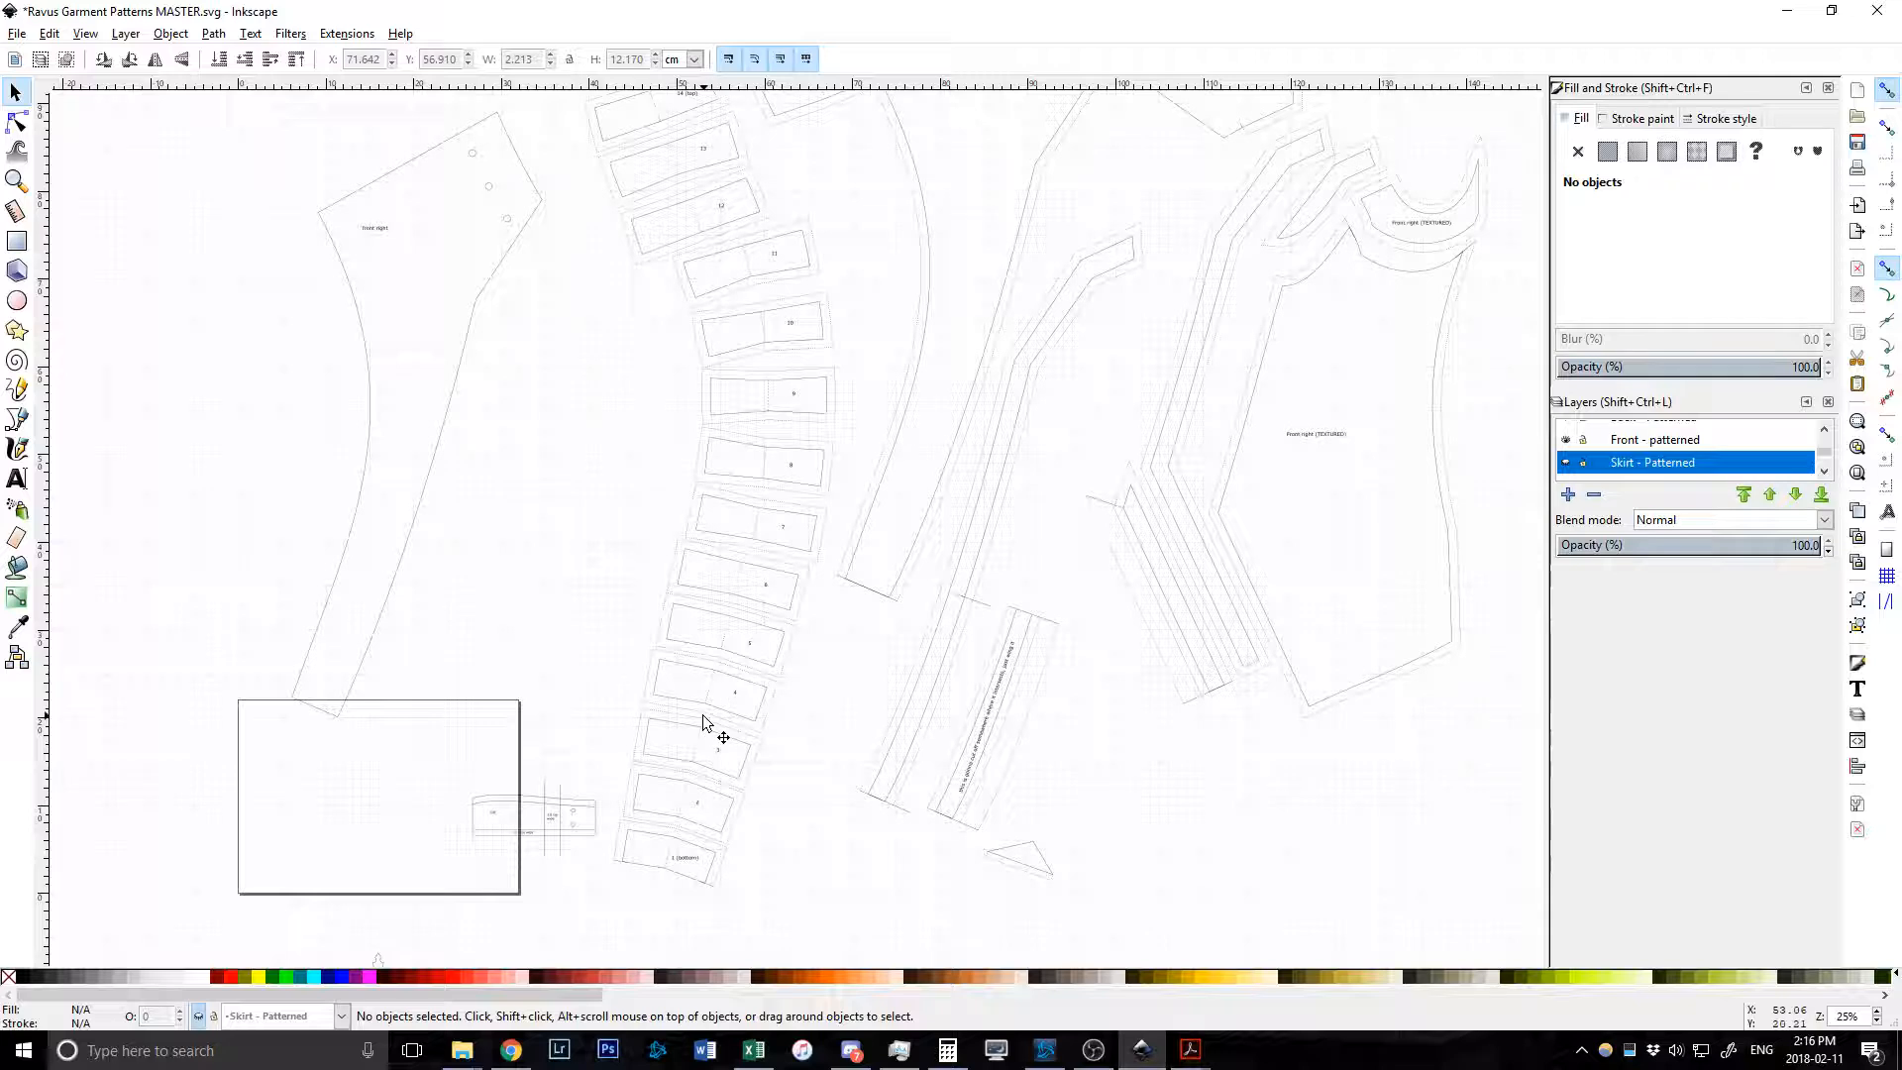
scroll(747, 731, up, 8)
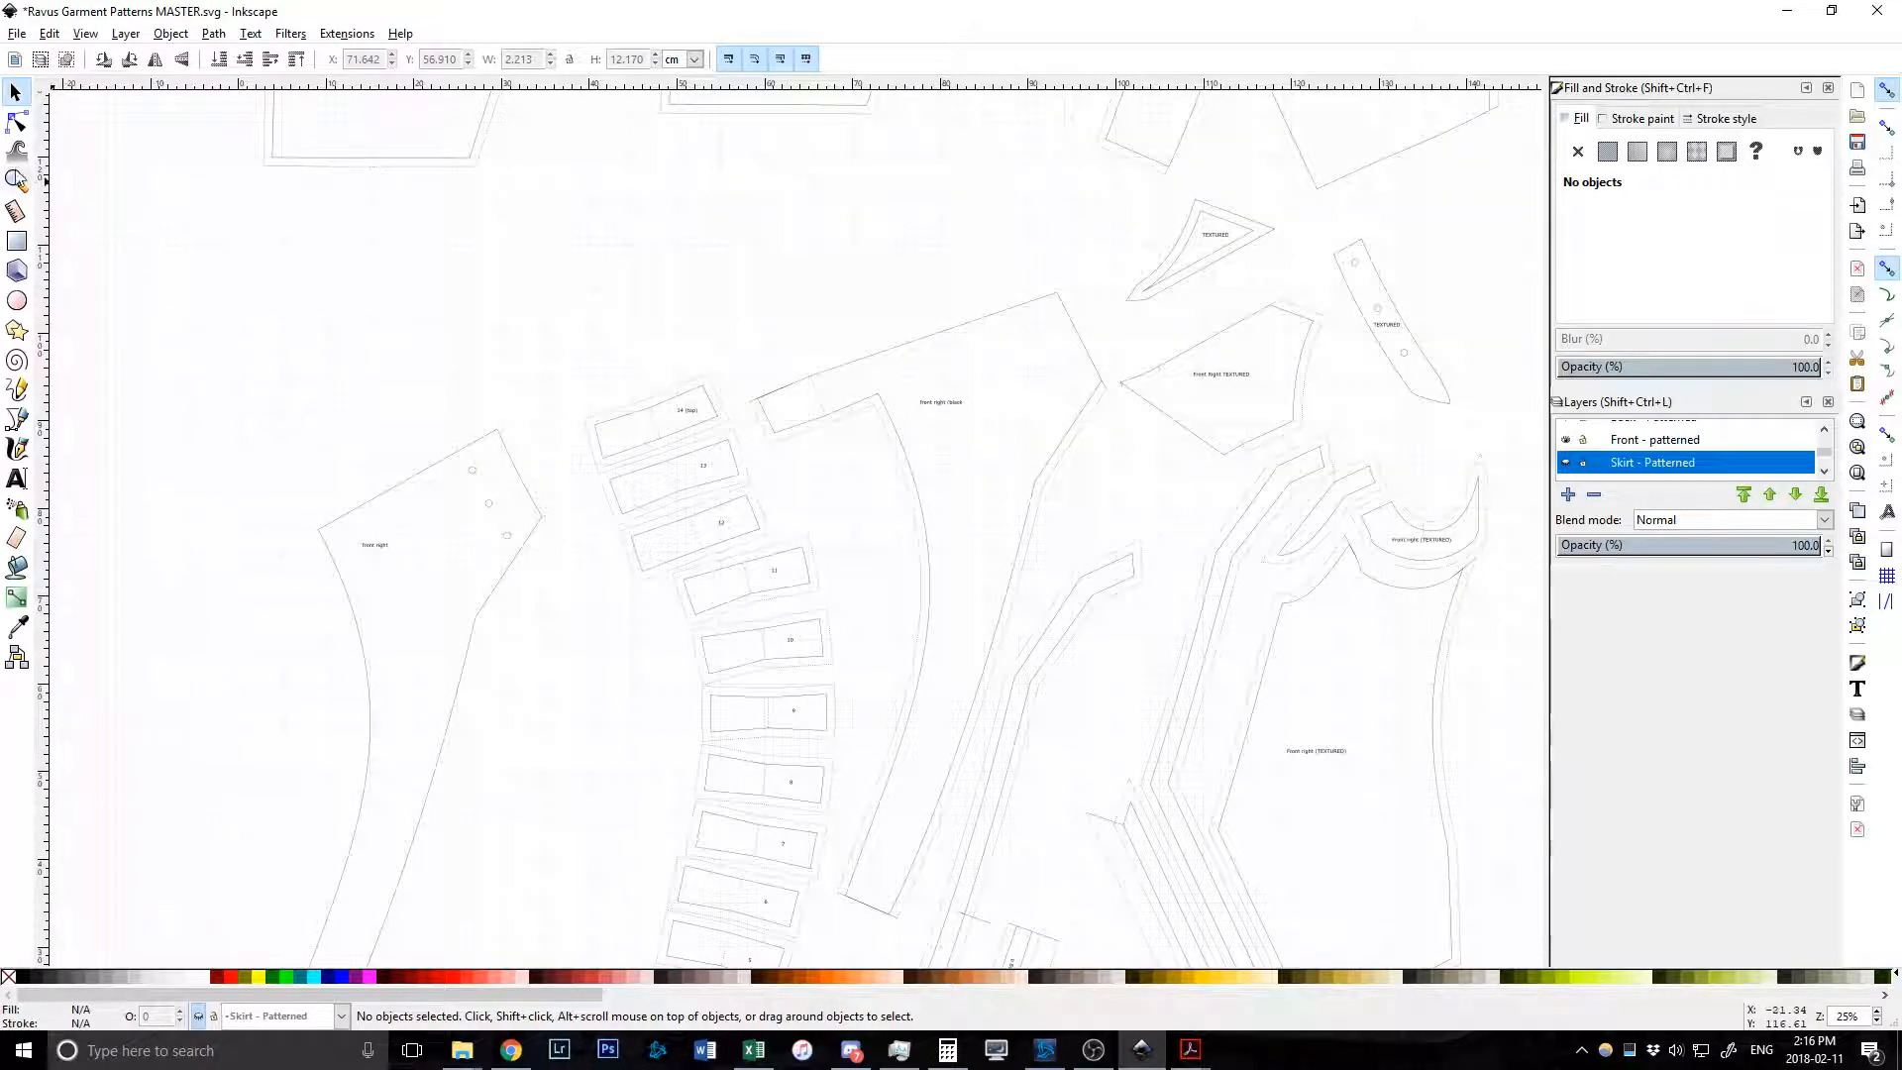
Draw a 19.756 × 15.692 cm rectangle above the front right piece on Front - patterned.
click(17, 121)
click(16, 388)
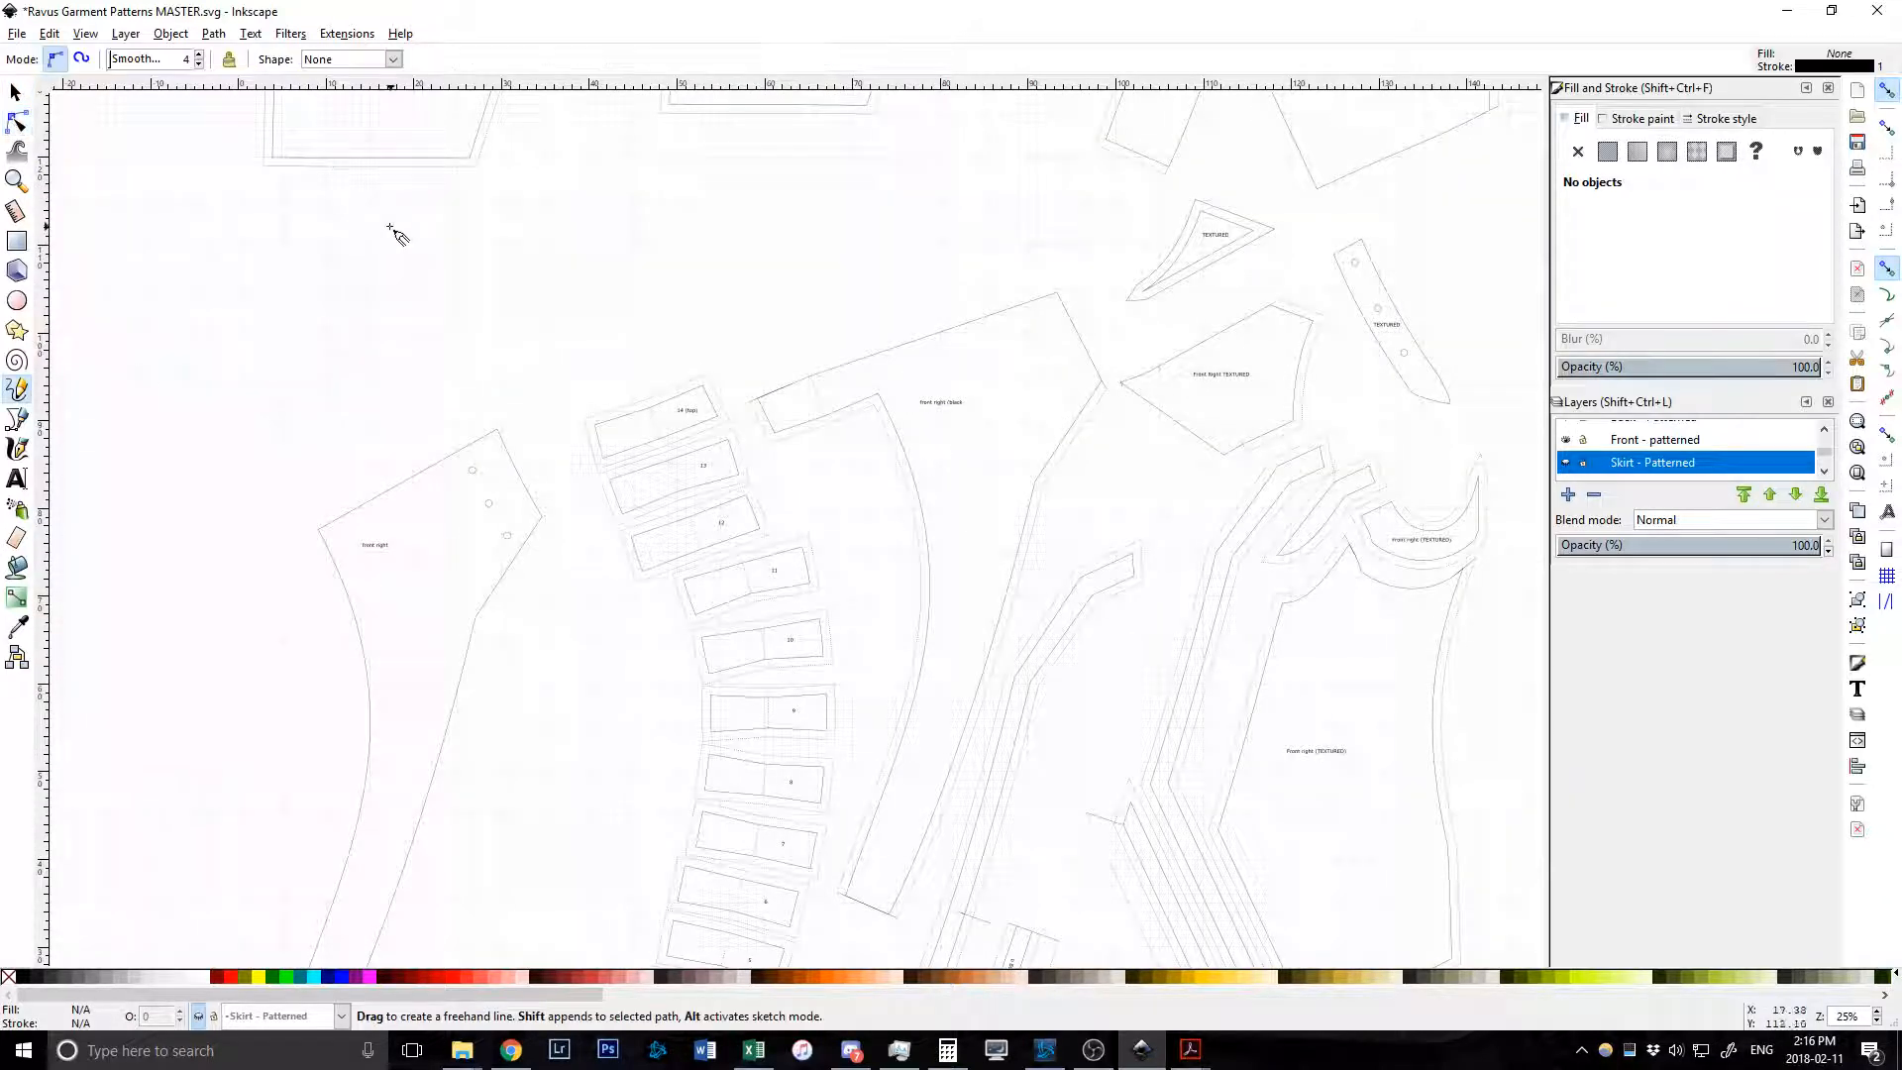
click(399, 238)
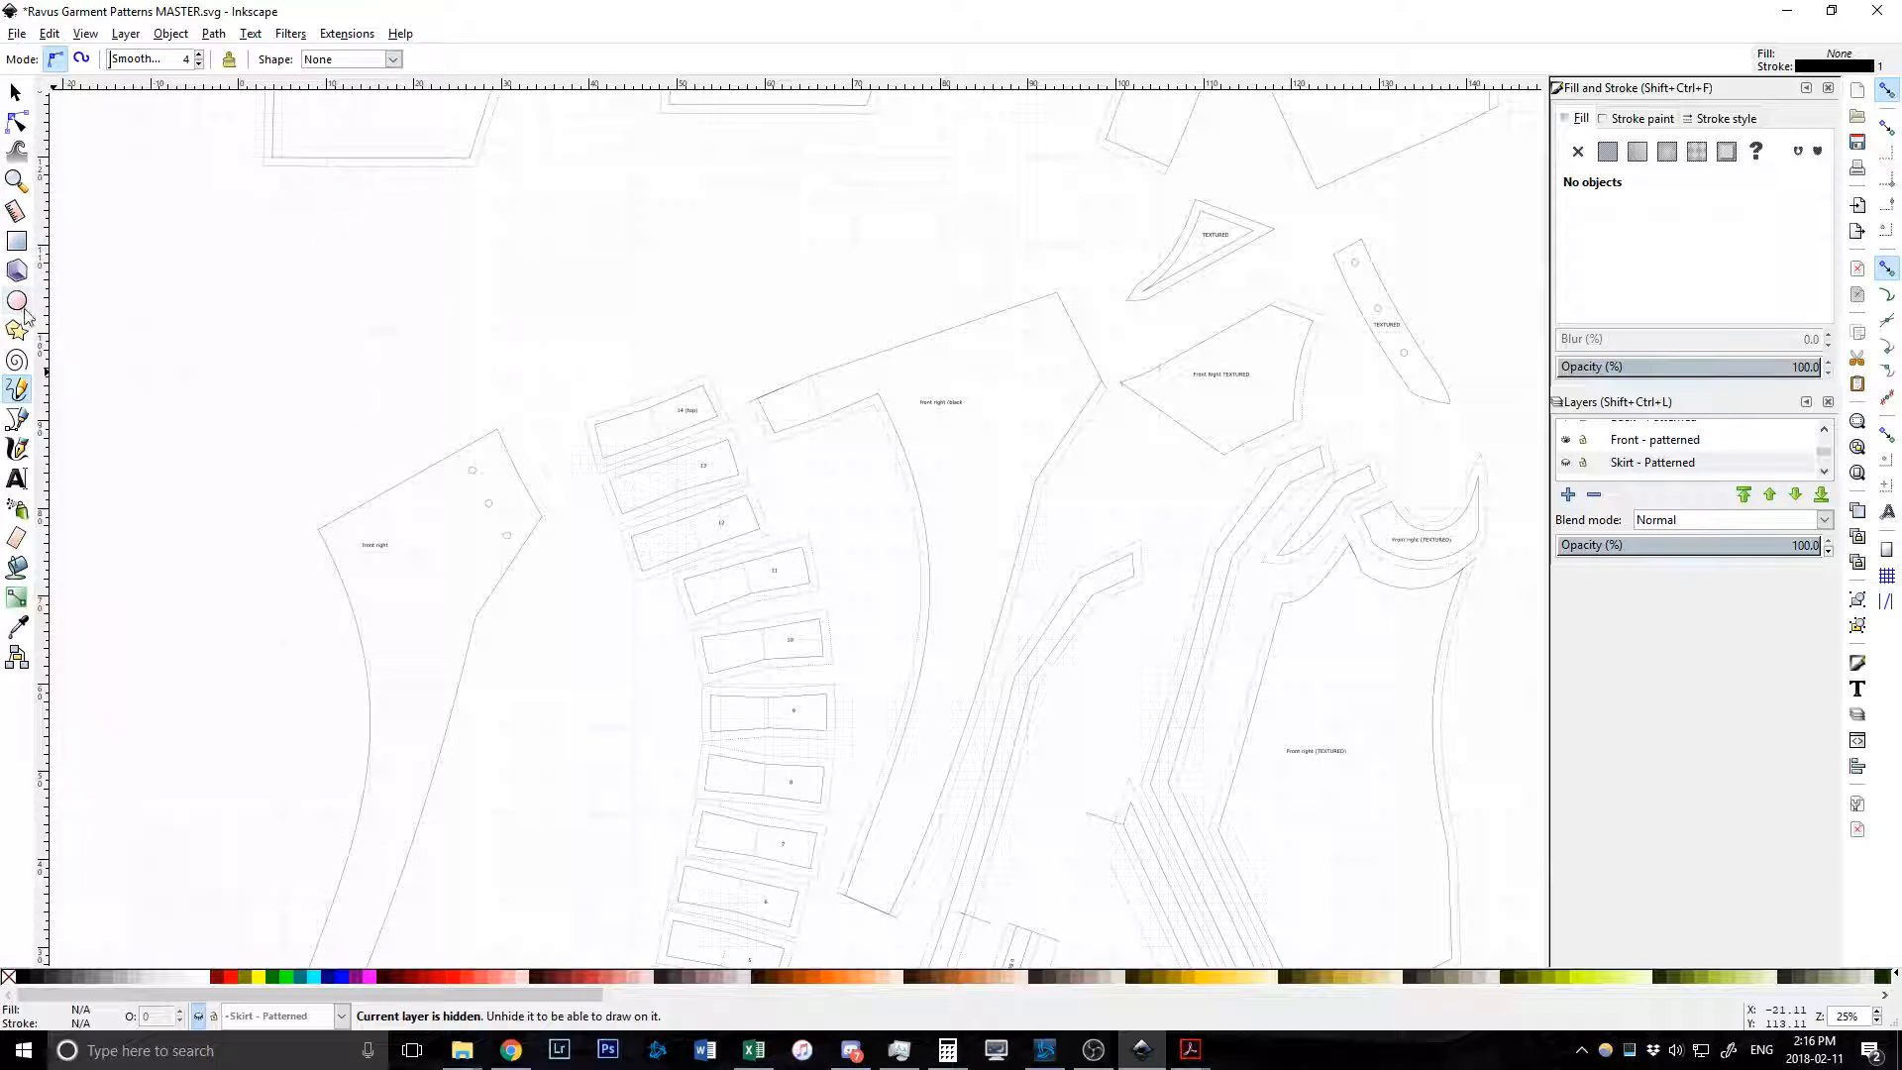
click(17, 241)
click(294, 245)
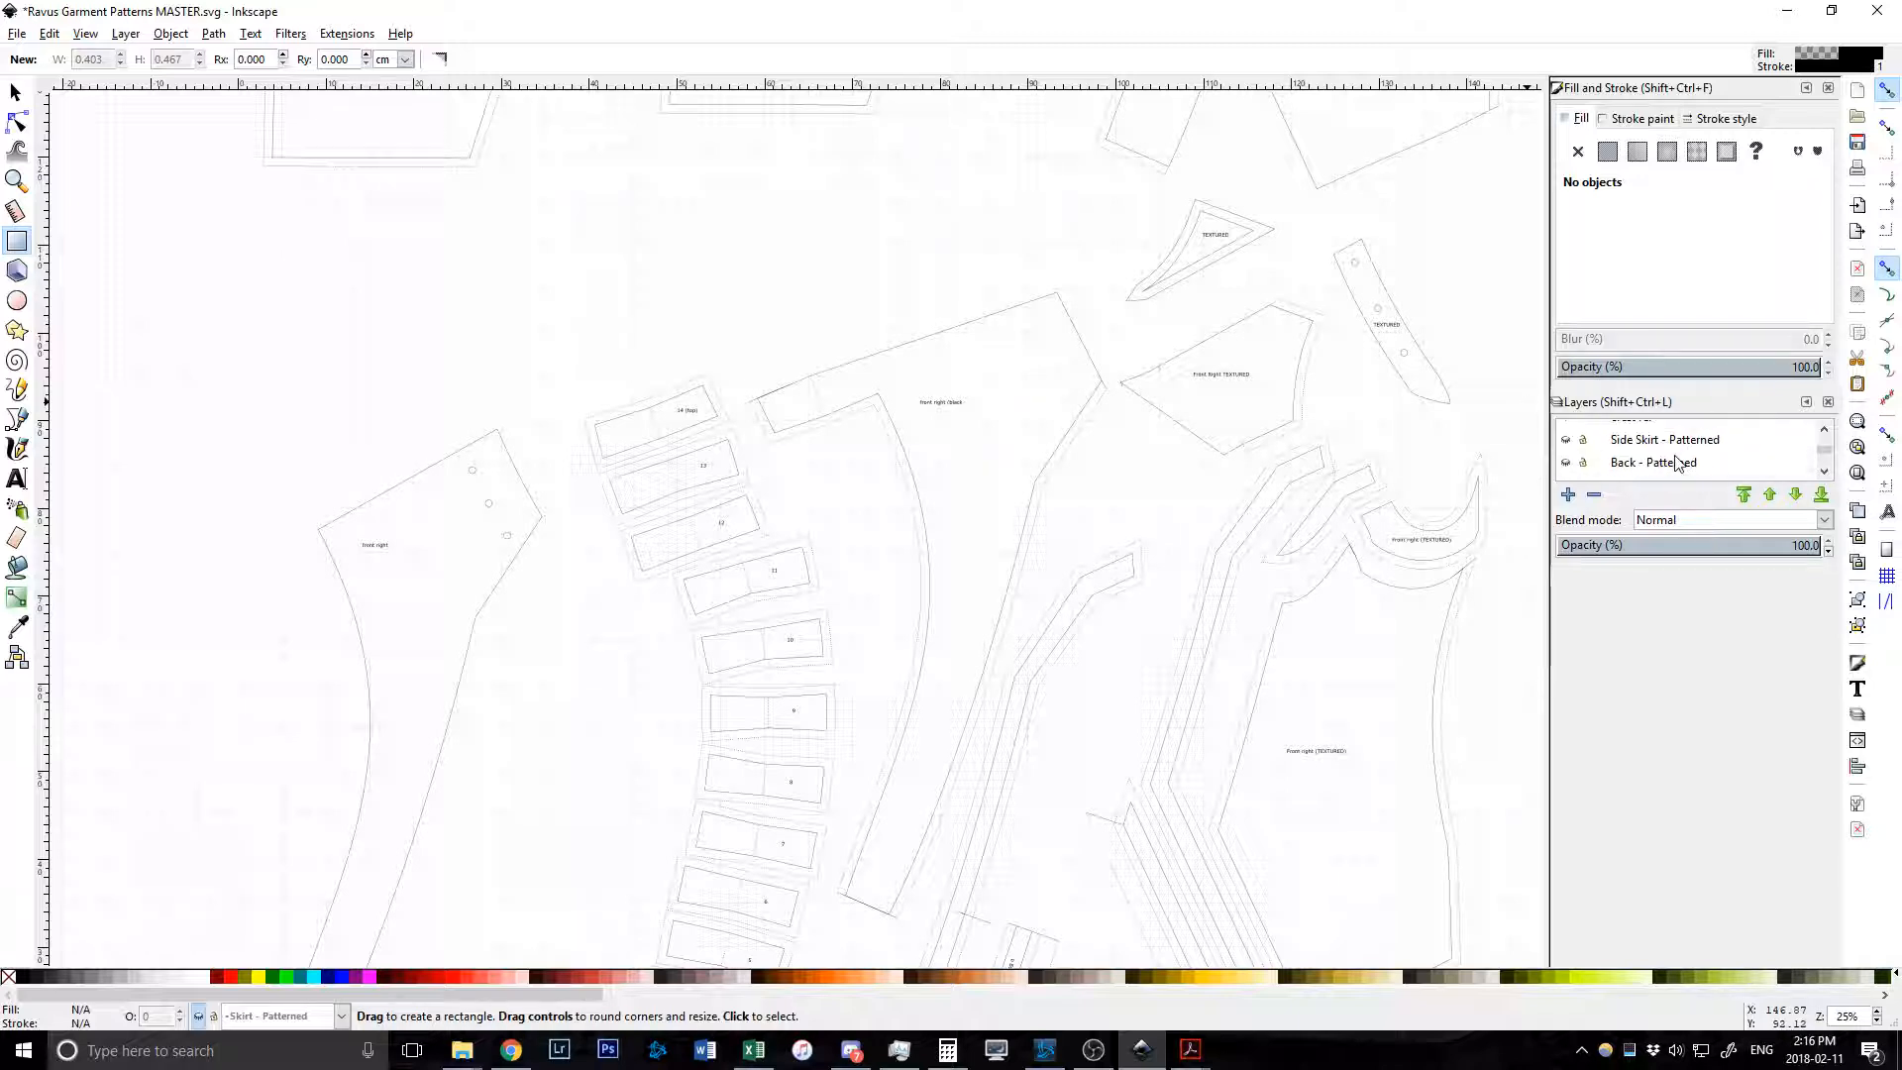
scroll(1678, 465, up, 1)
click(1671, 456)
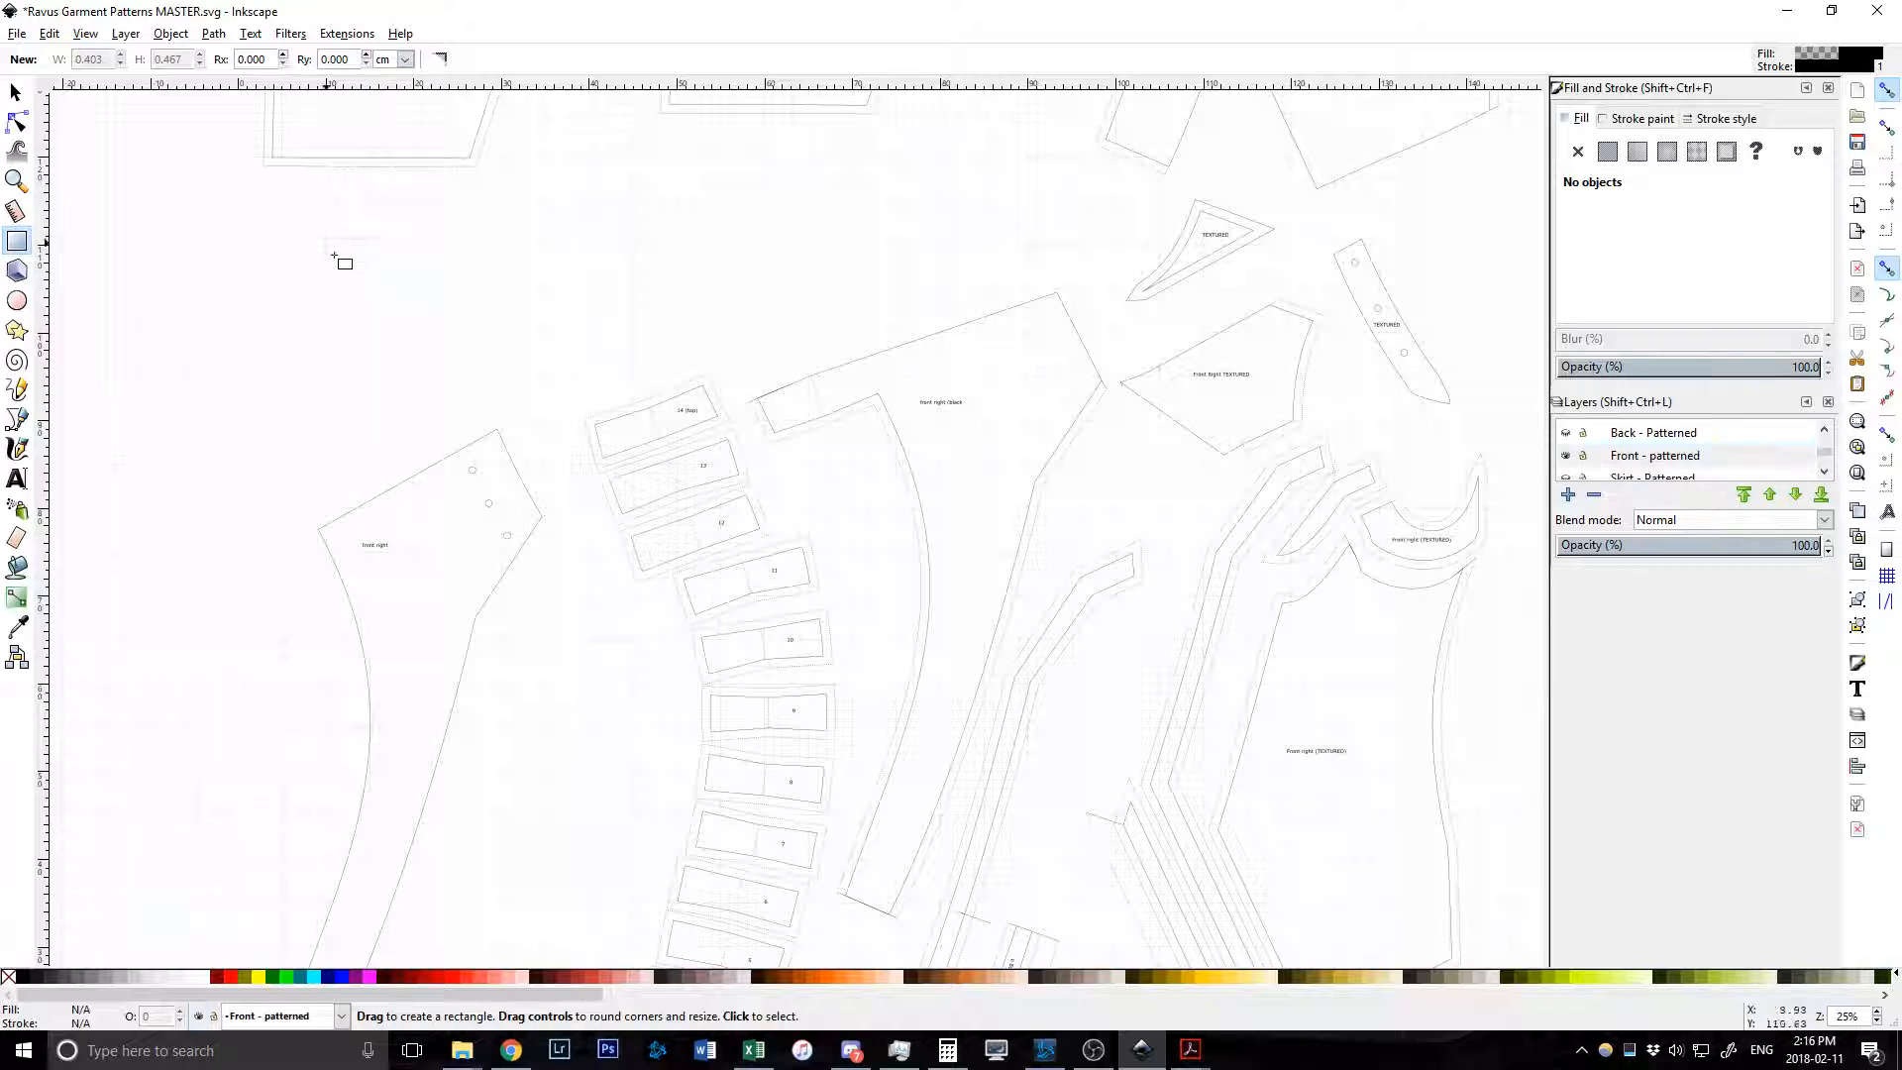
mouse_move(325, 238)
mouse_down()
mouse_move(509, 358)
mouse_move(499, 376)
mouse_up()
scroll(378, 357, left, 5)
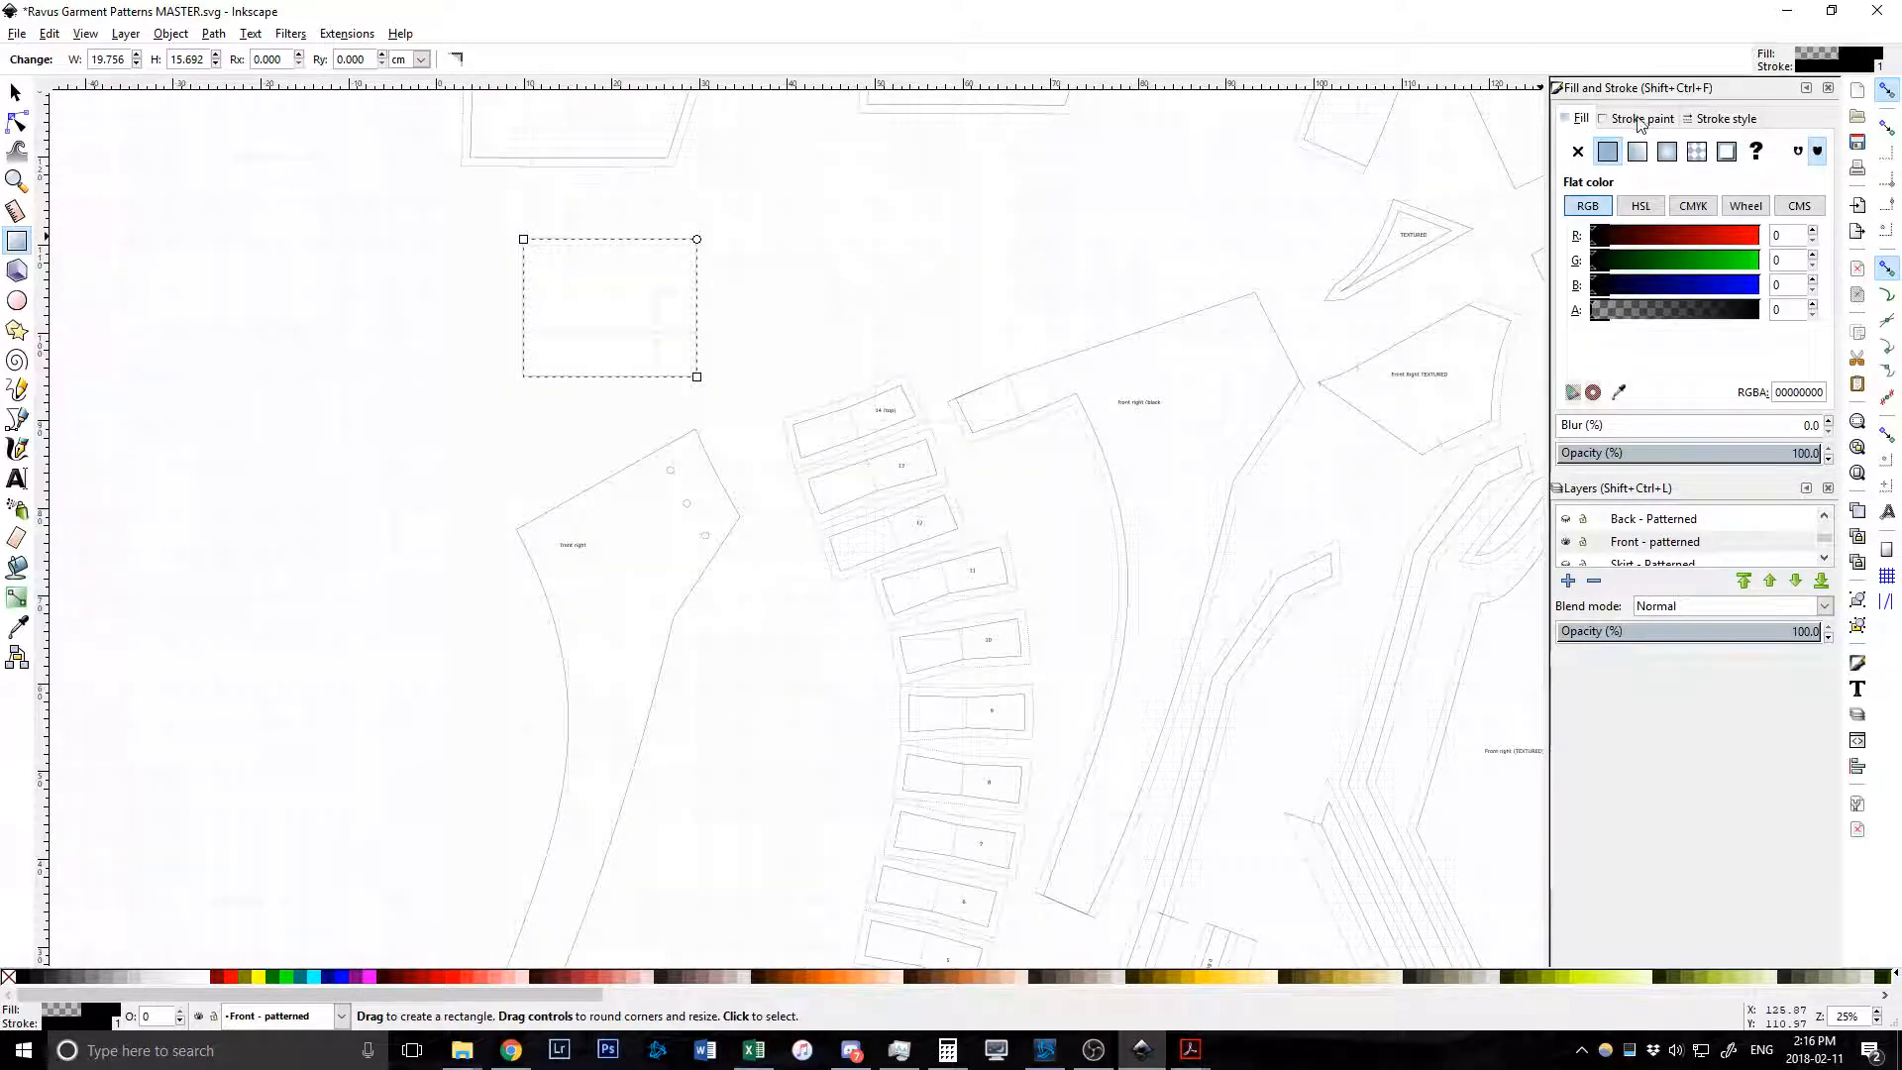
Check the rectangle's fill, stroke colour, width and dash settings in Fill and Stroke, then deselect.
click(1723, 119)
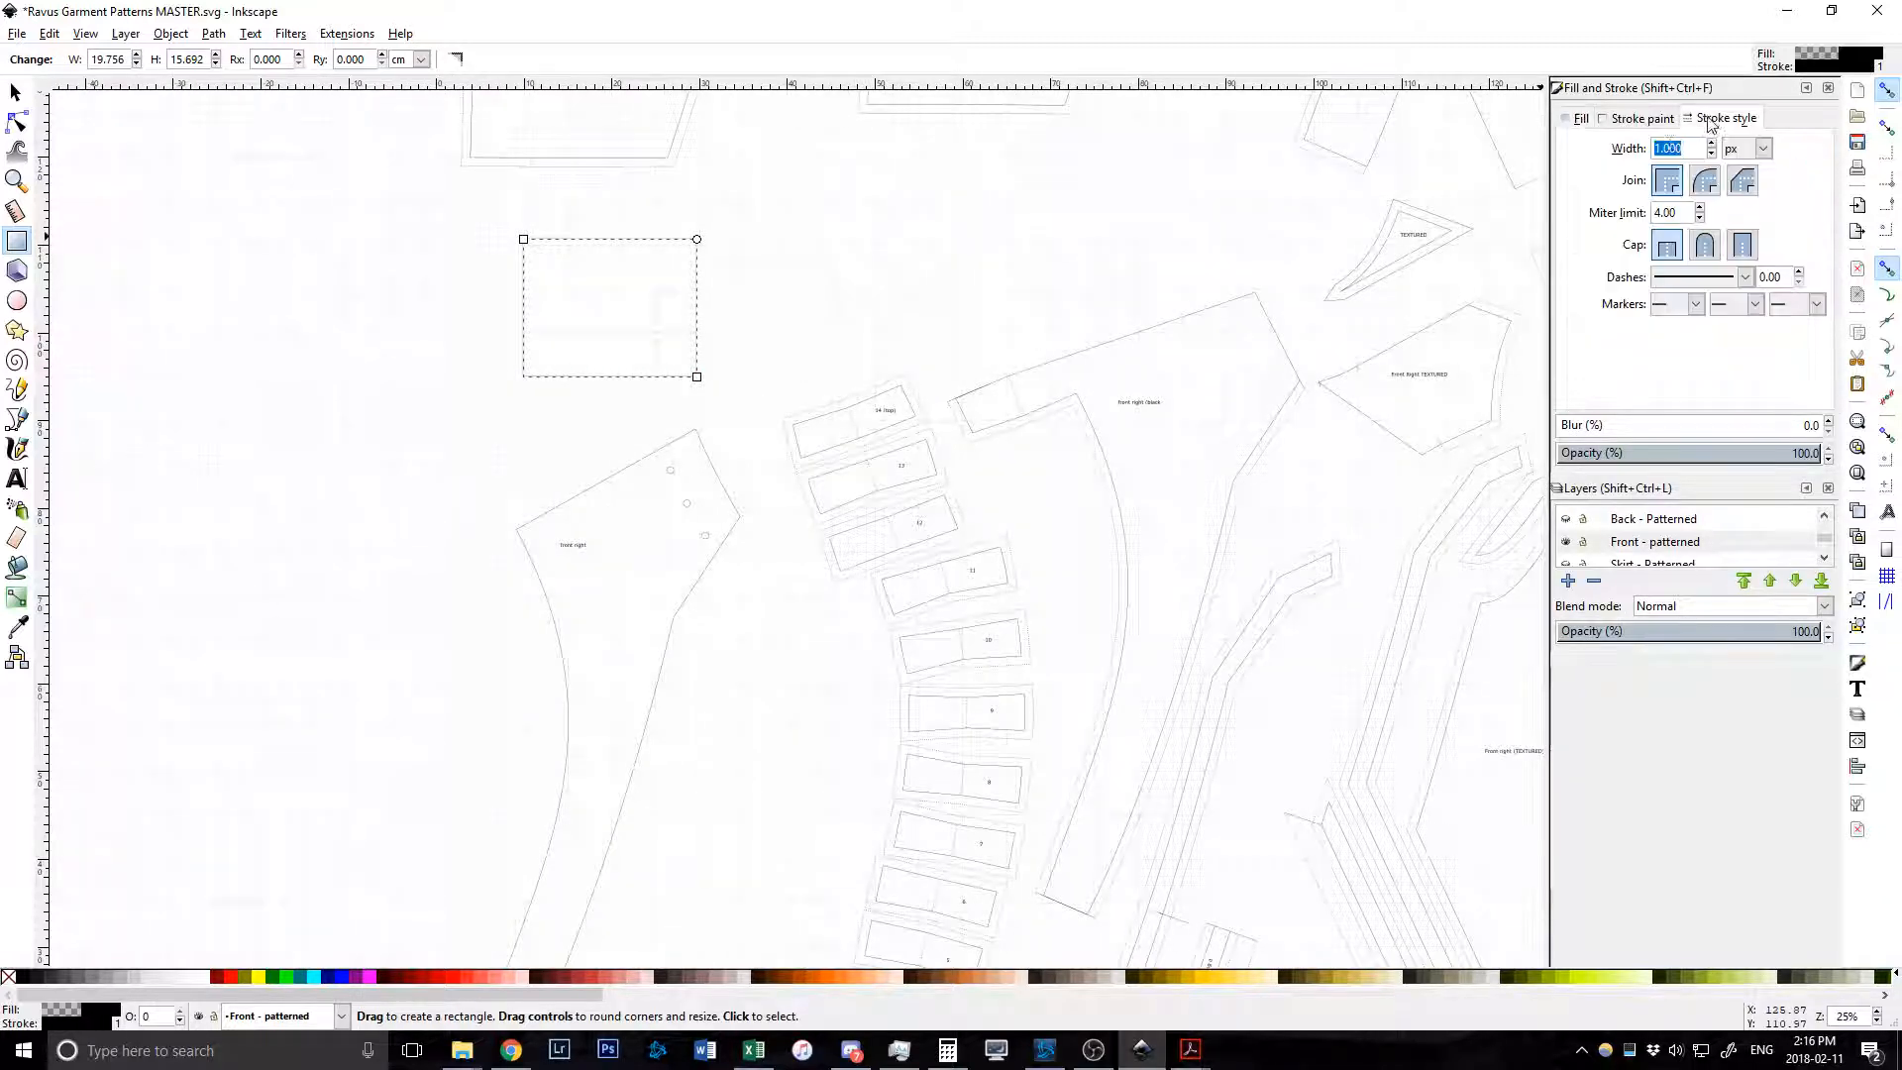
click(1635, 119)
click(1581, 119)
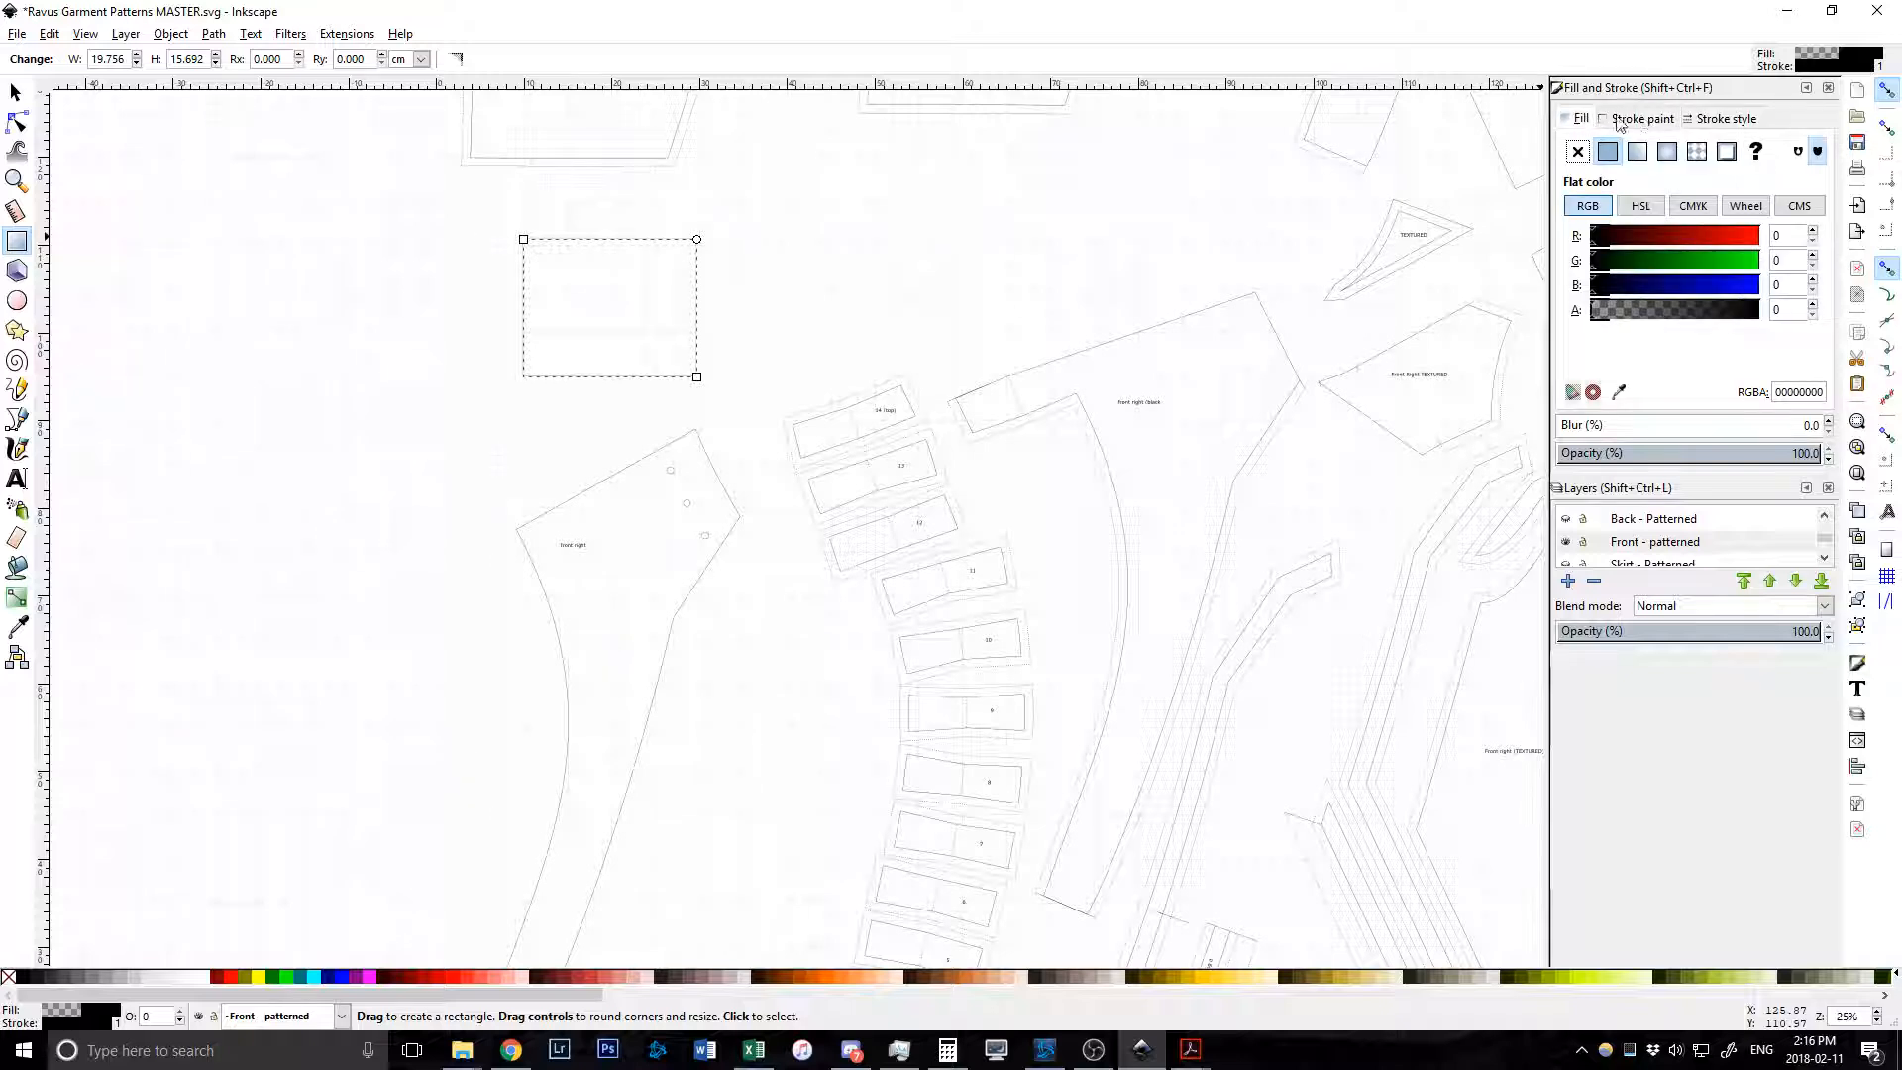
click(1724, 120)
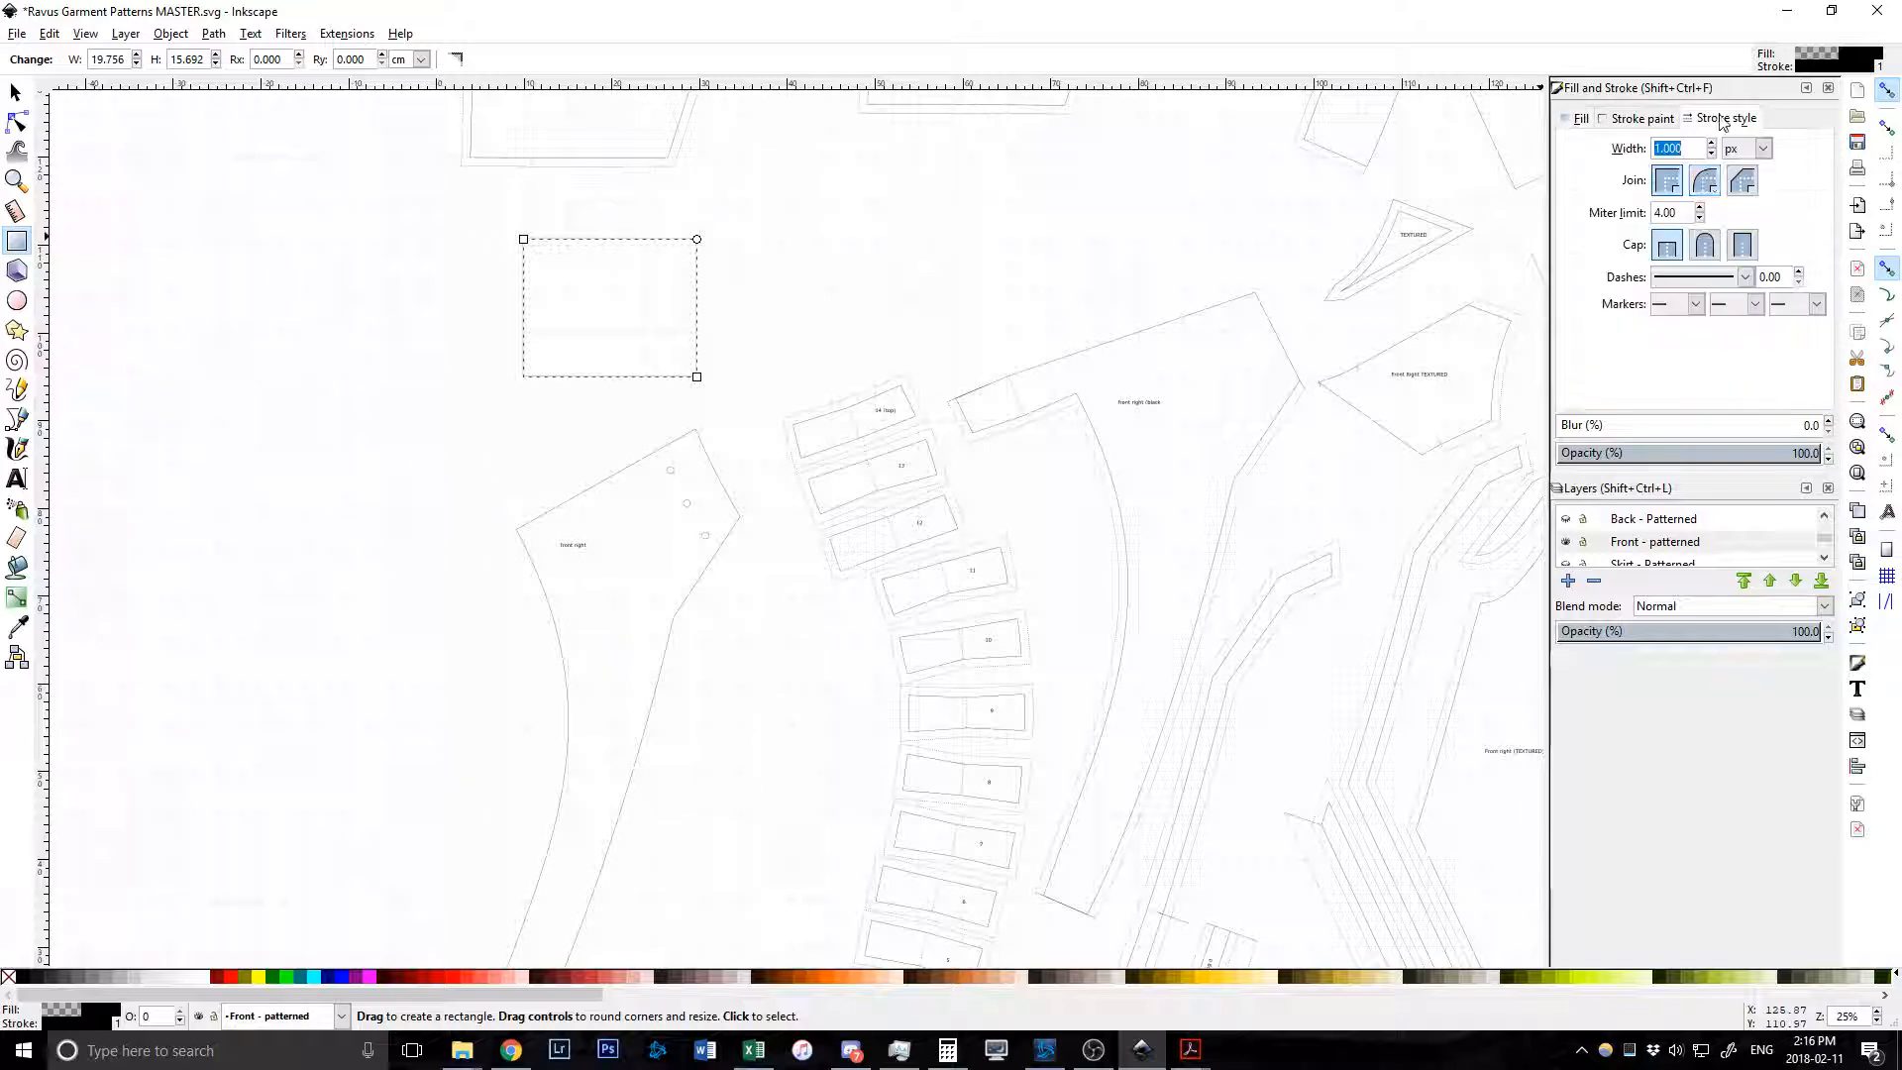
click(1751, 278)
click(1713, 309)
key(s)
click(568, 310)
Open Edit > Preferences and move the Preferences window into view.
ctrl+scroll(569, 313, up, 3)
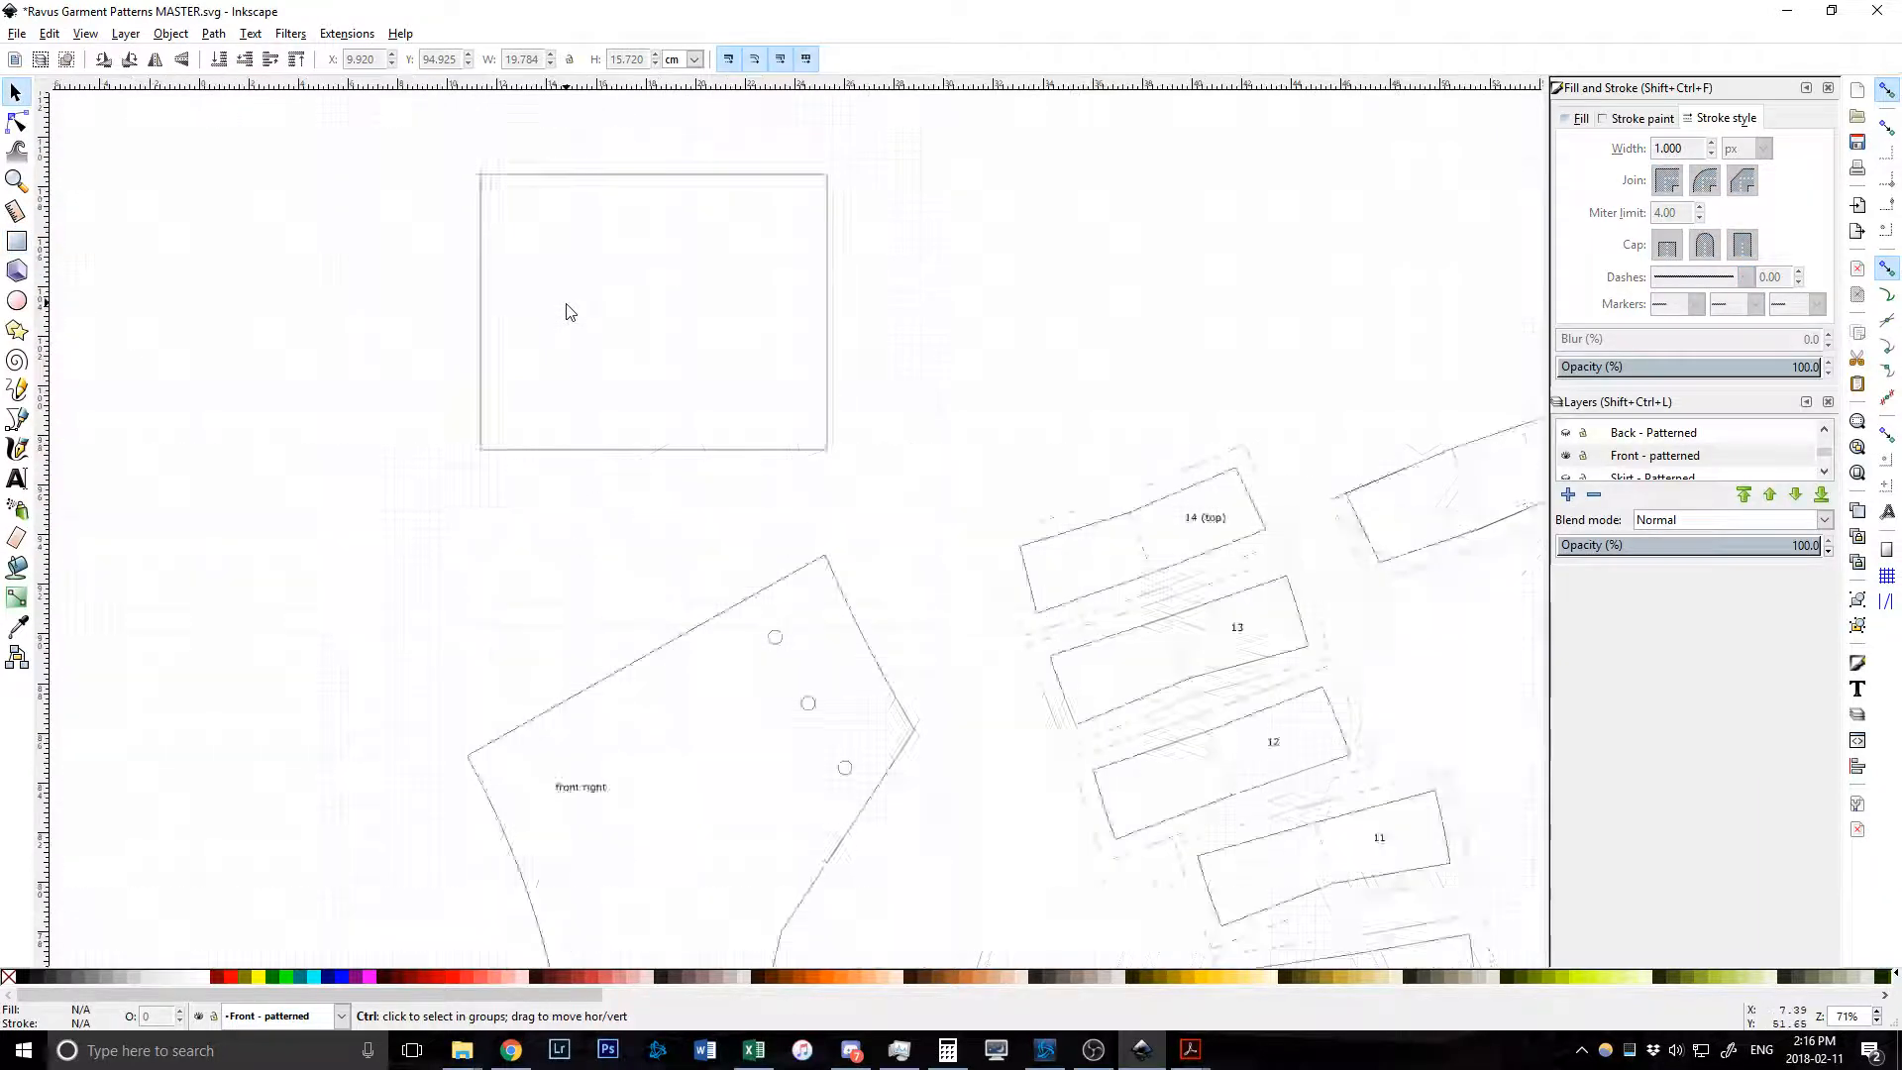
ctrl+scroll(569, 303, up, 1)
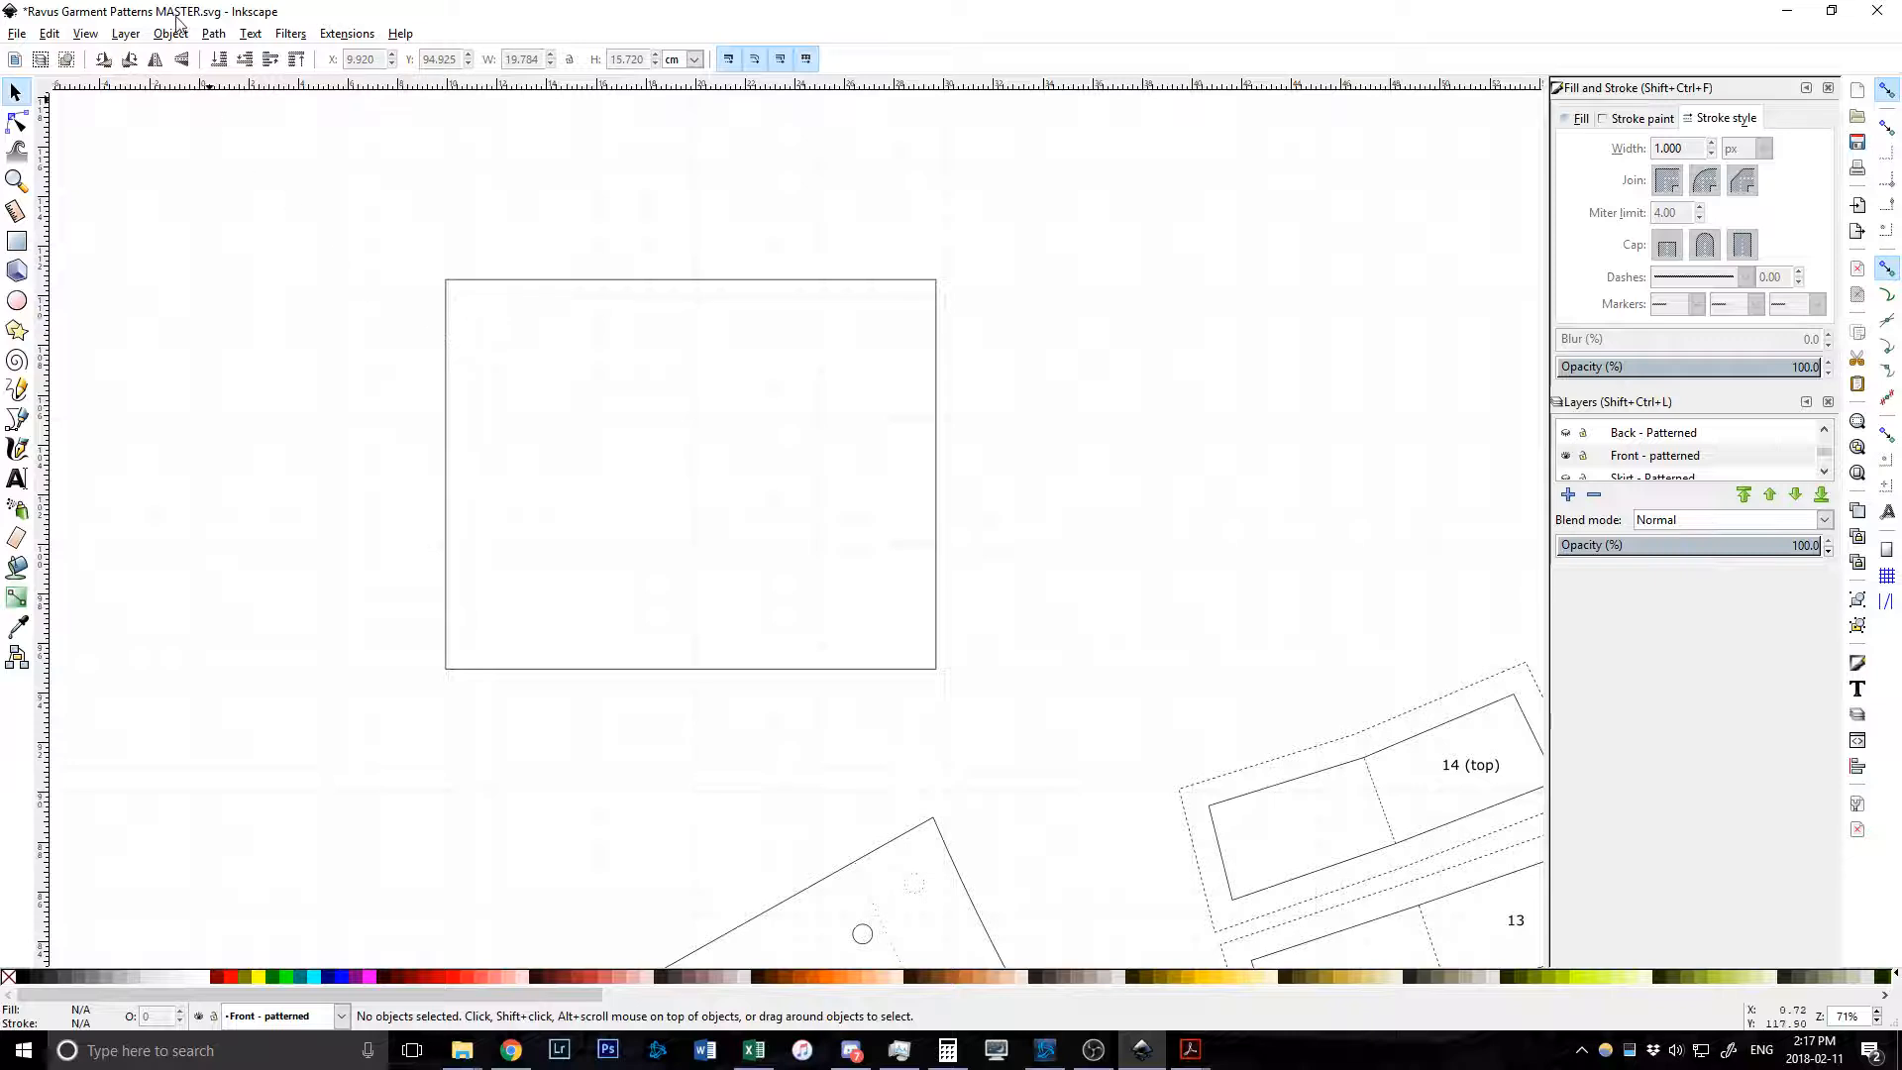
click(56, 39)
click(135, 590)
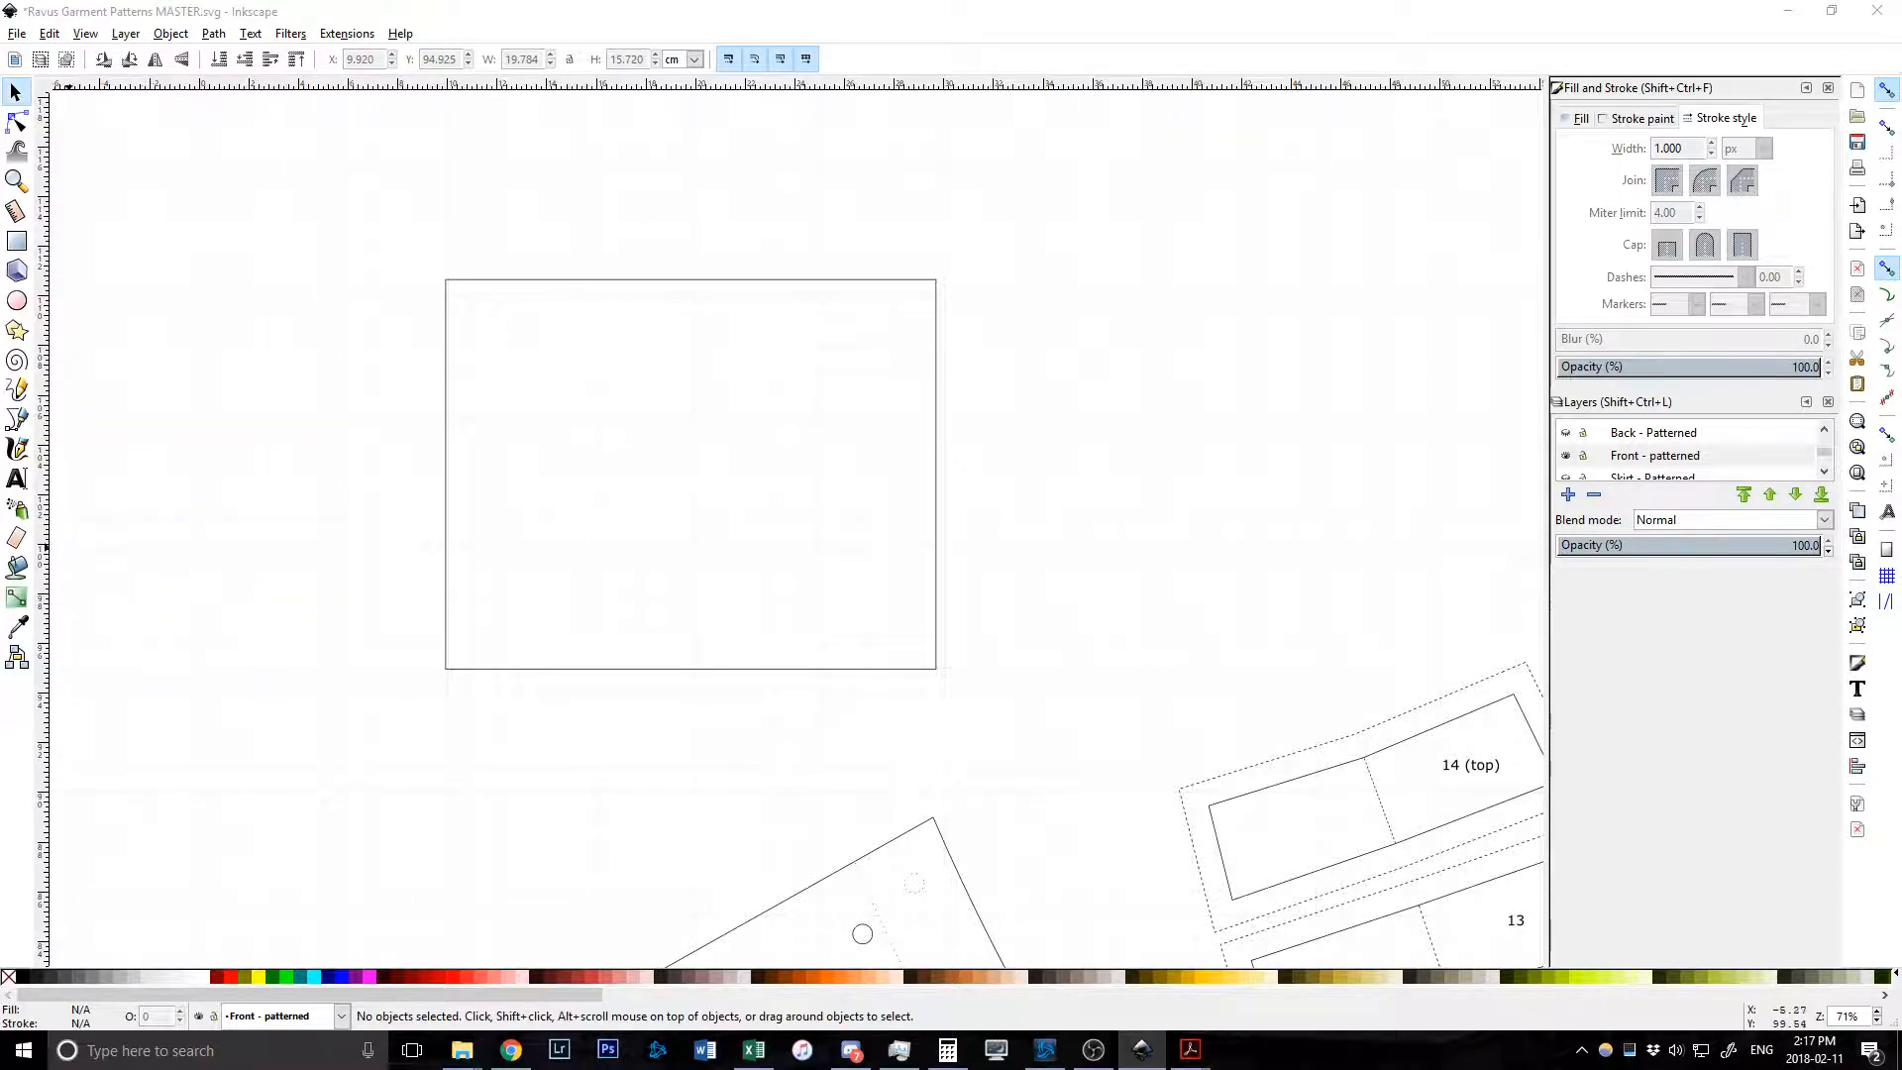
drag(0, 401, 1241, 185)
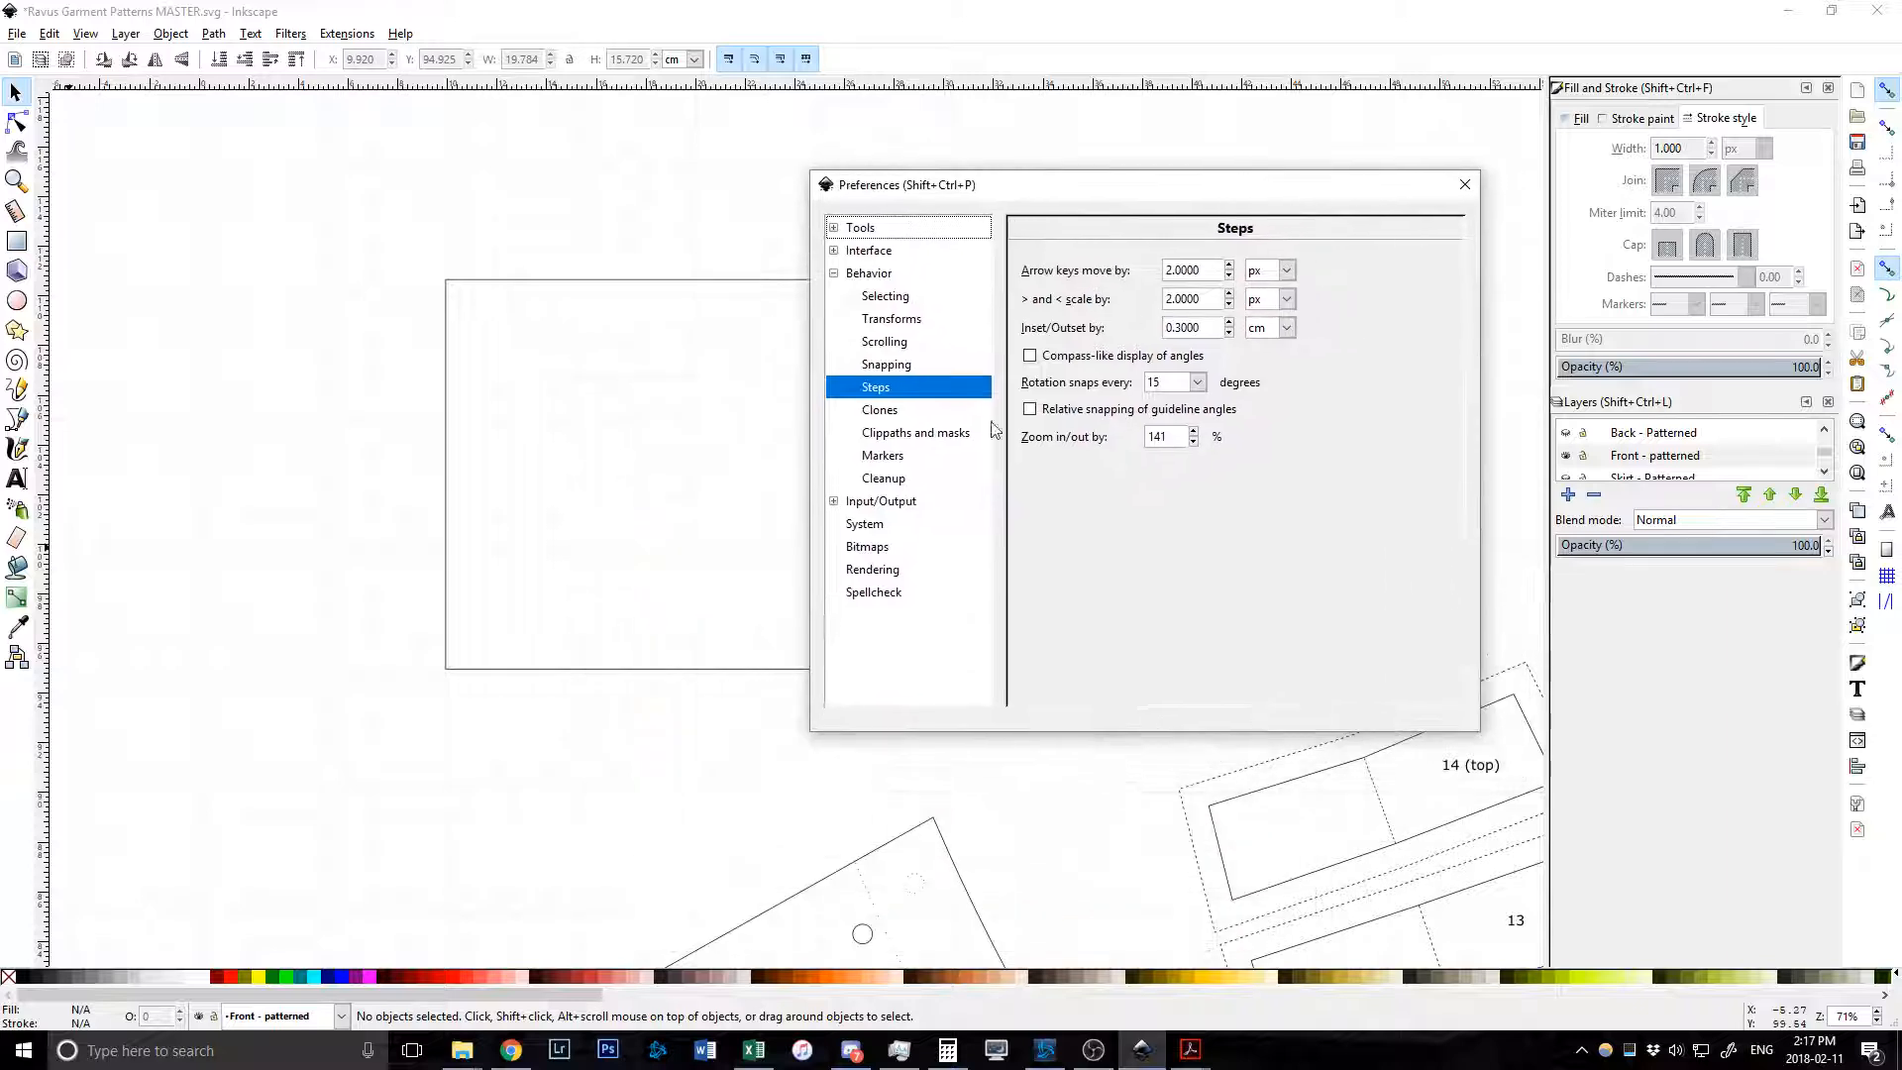
Set the Inset/Outset step to 1 cm and close Preferences.
click(1207, 328)
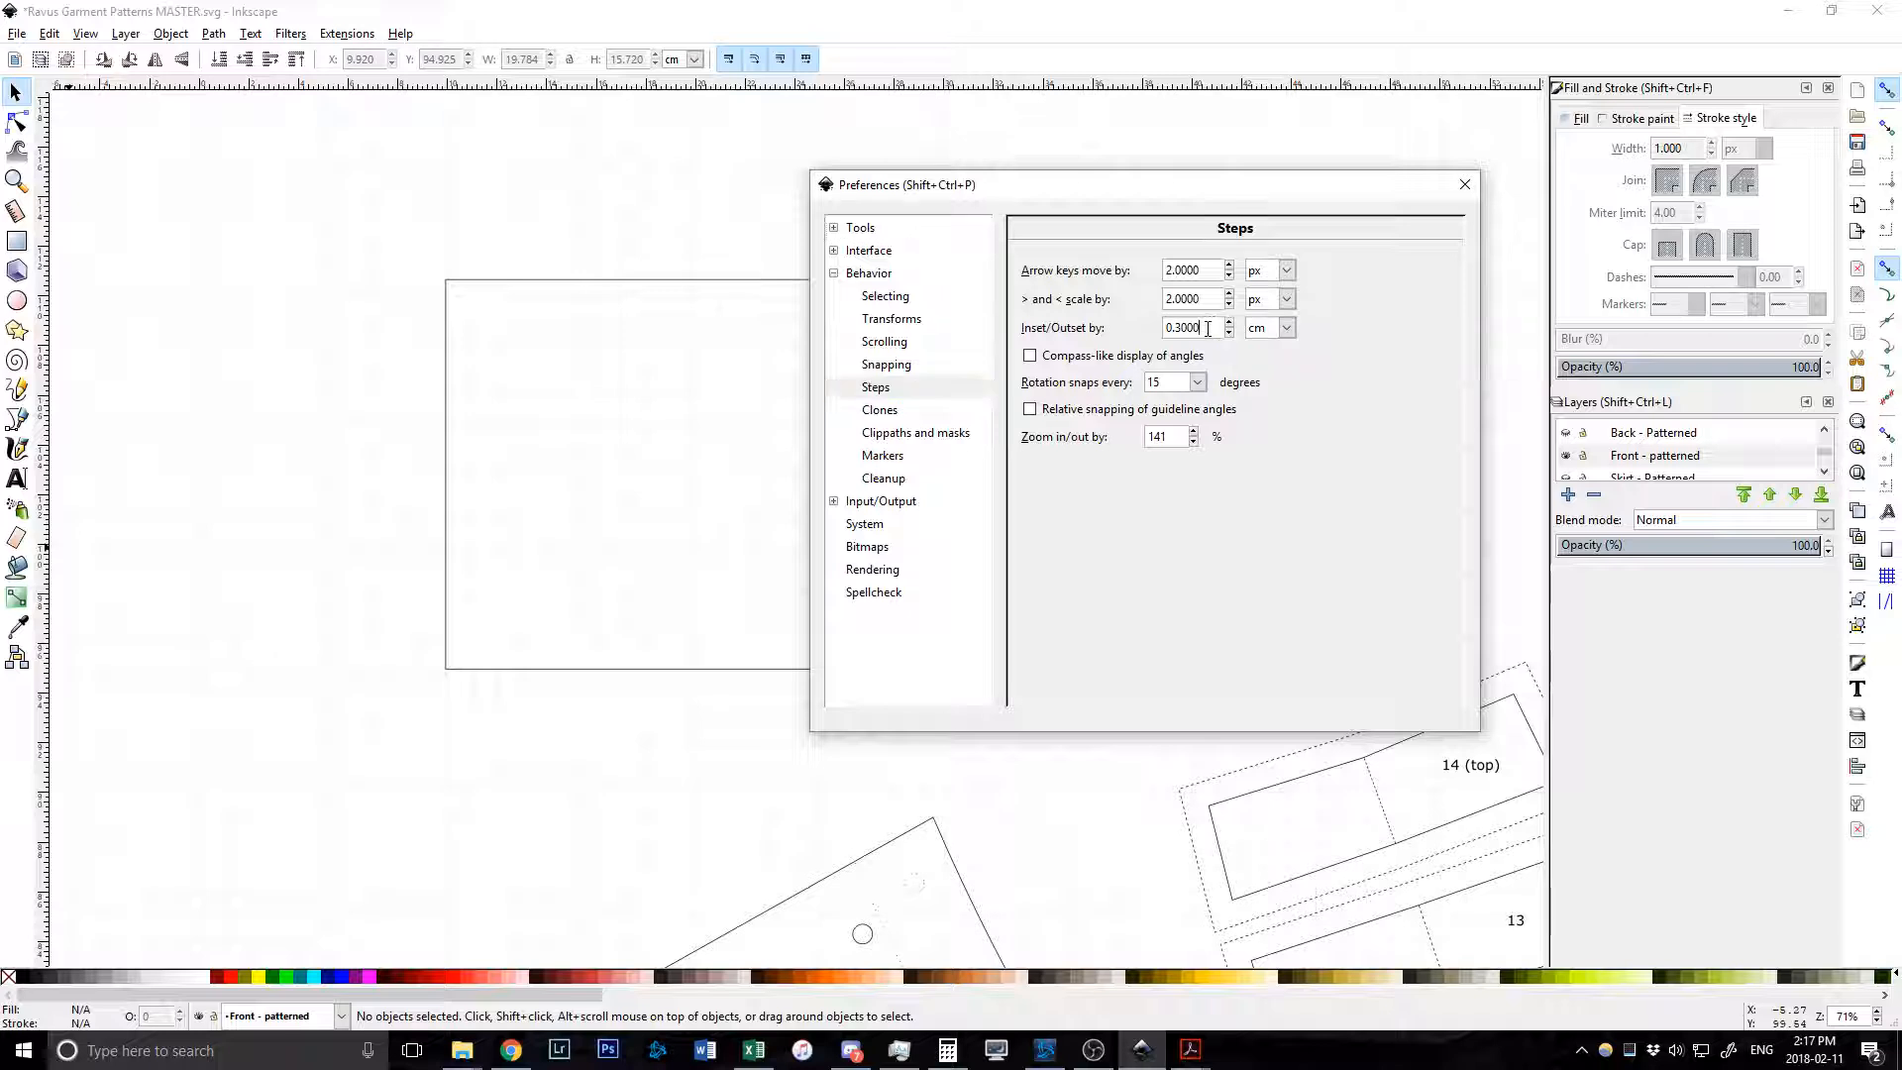
text(1)
click(1466, 187)
Duplicate the test rectangle and give the copy a 1 cm outset.
click(747, 281)
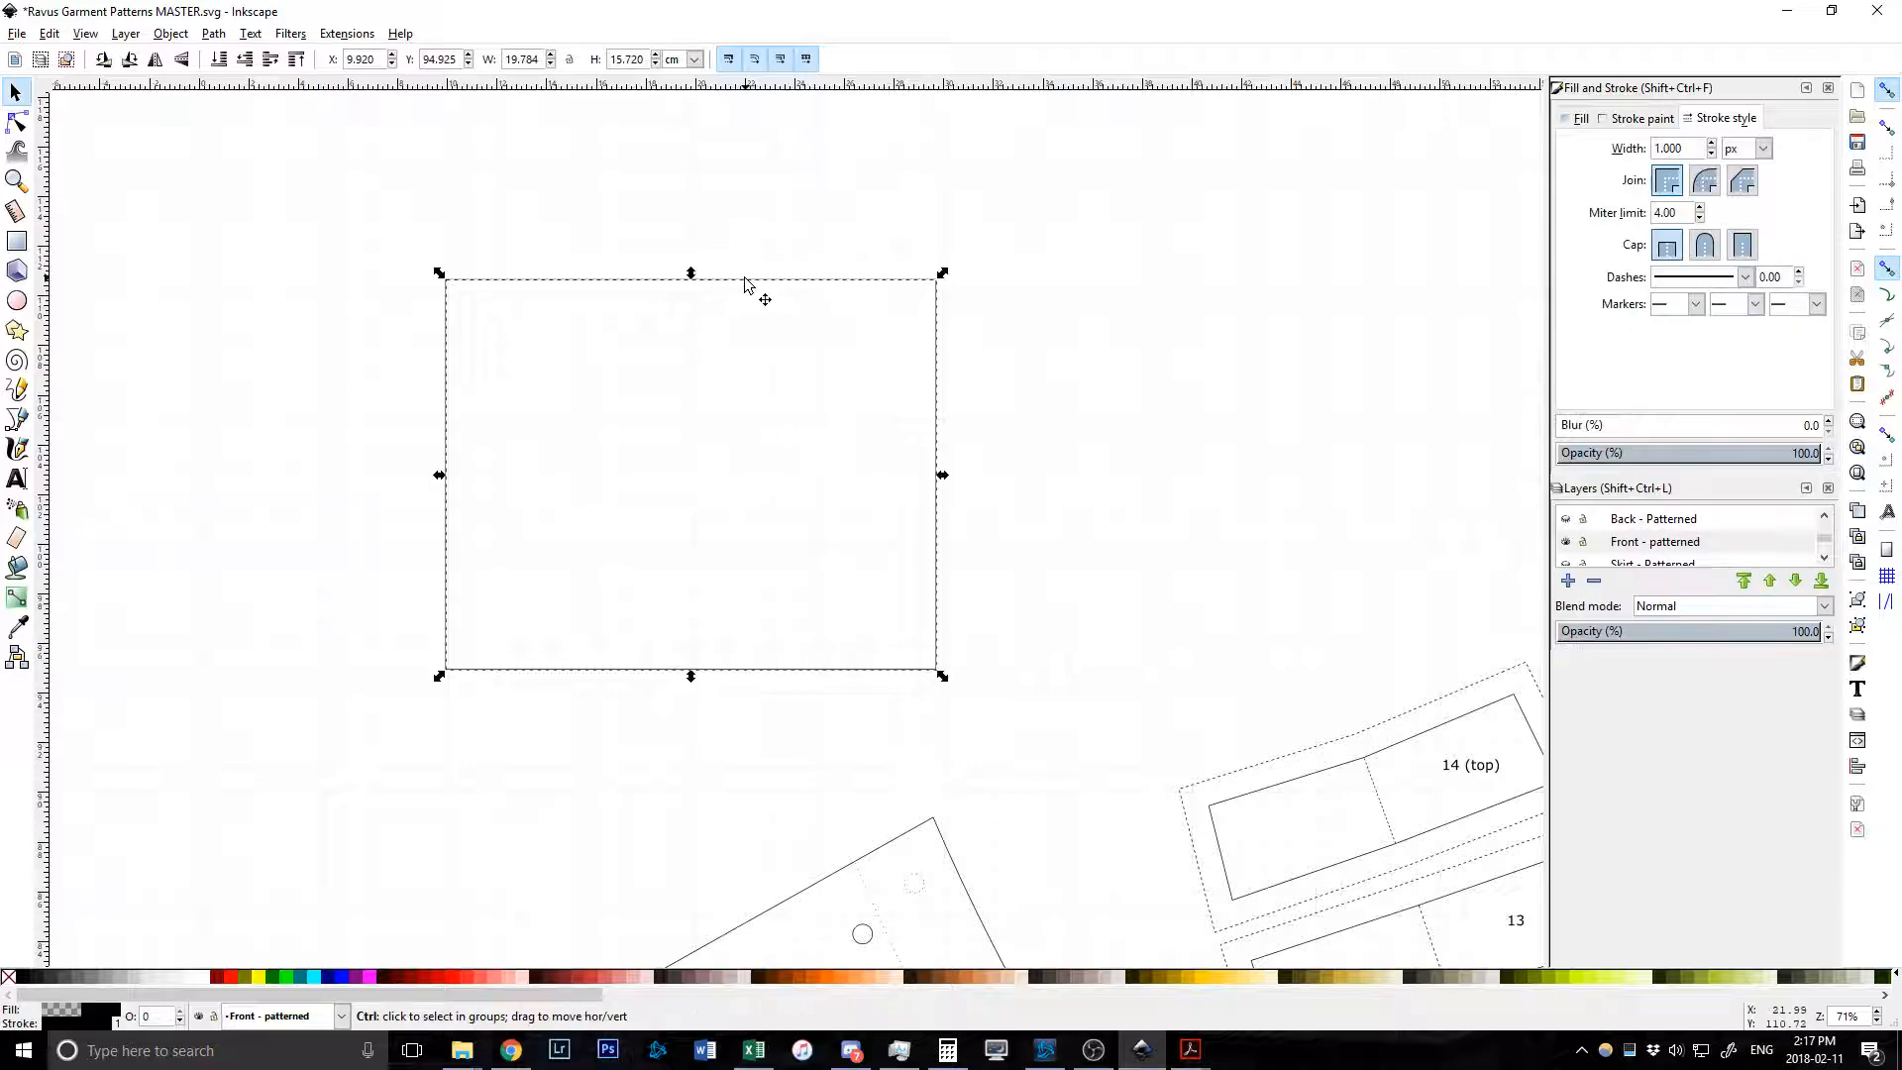
key(ctrl)
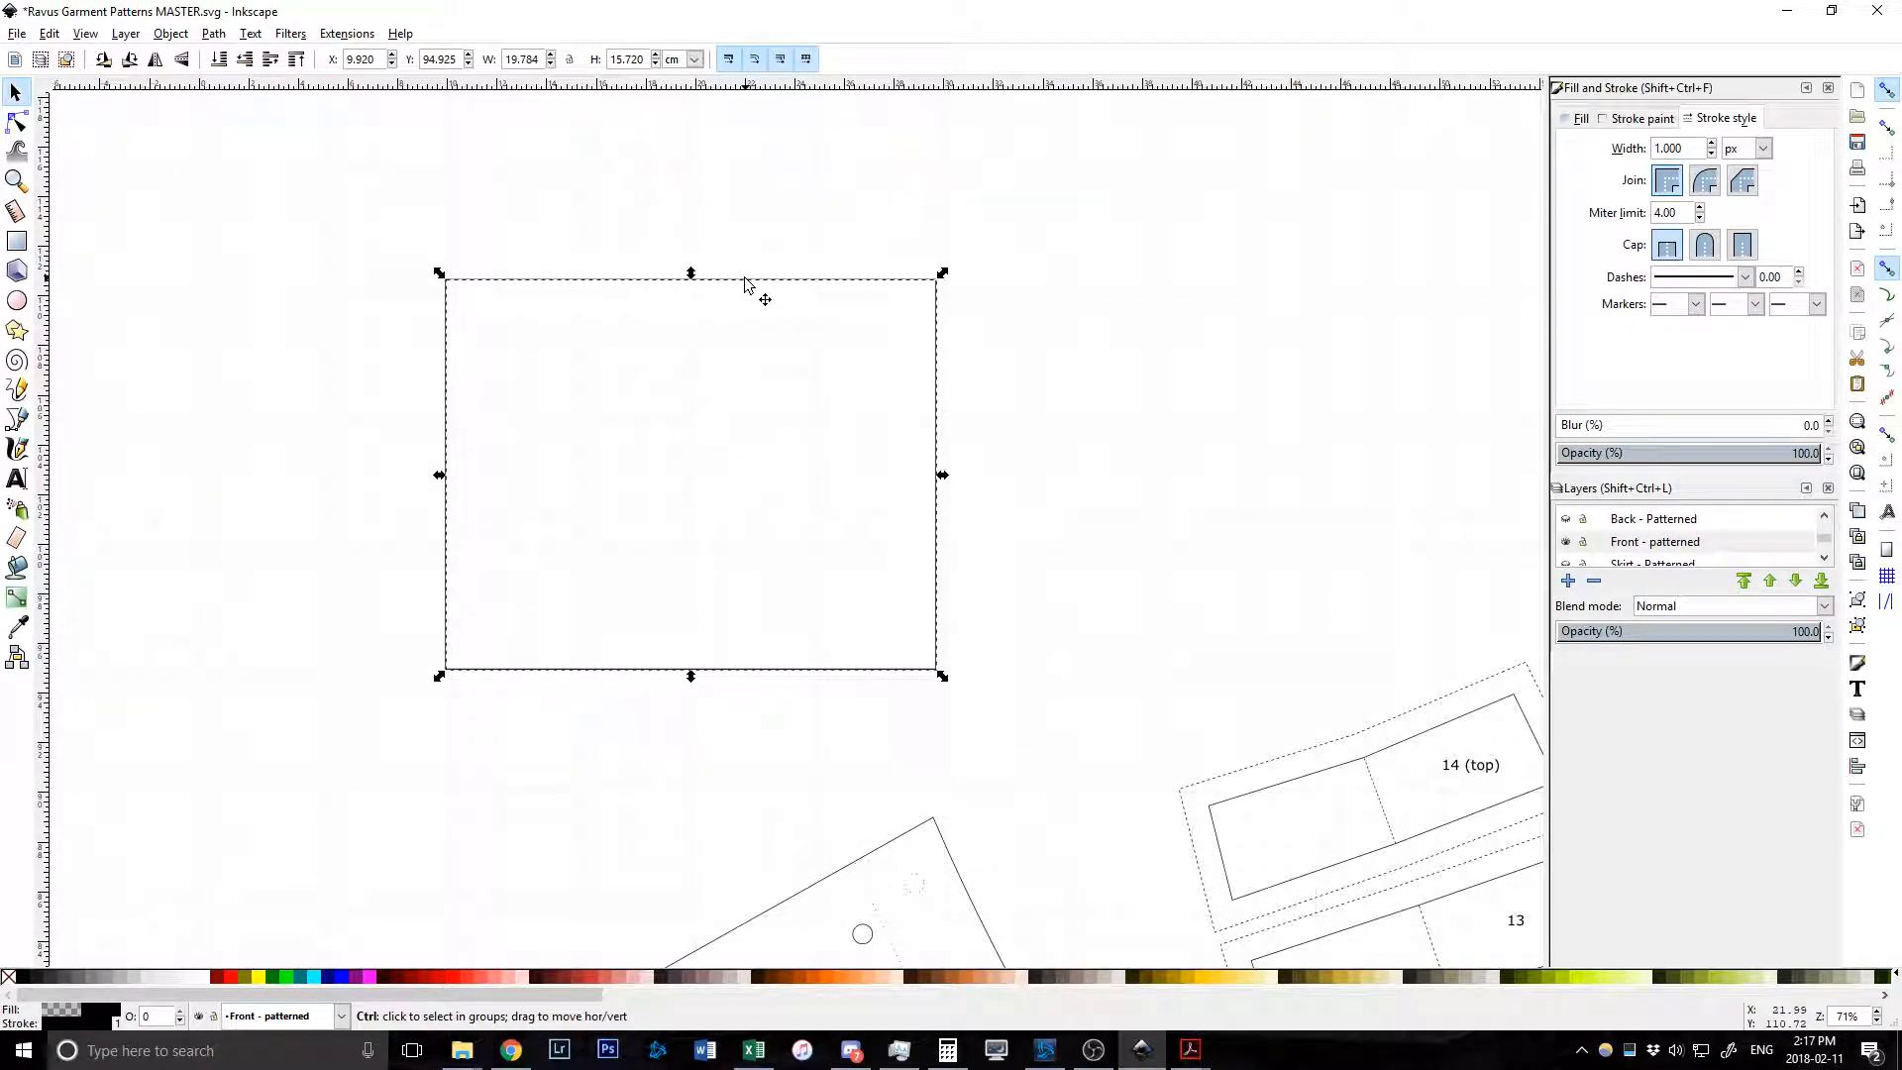
key(ctrl+d)
key(ctrl+parenright)
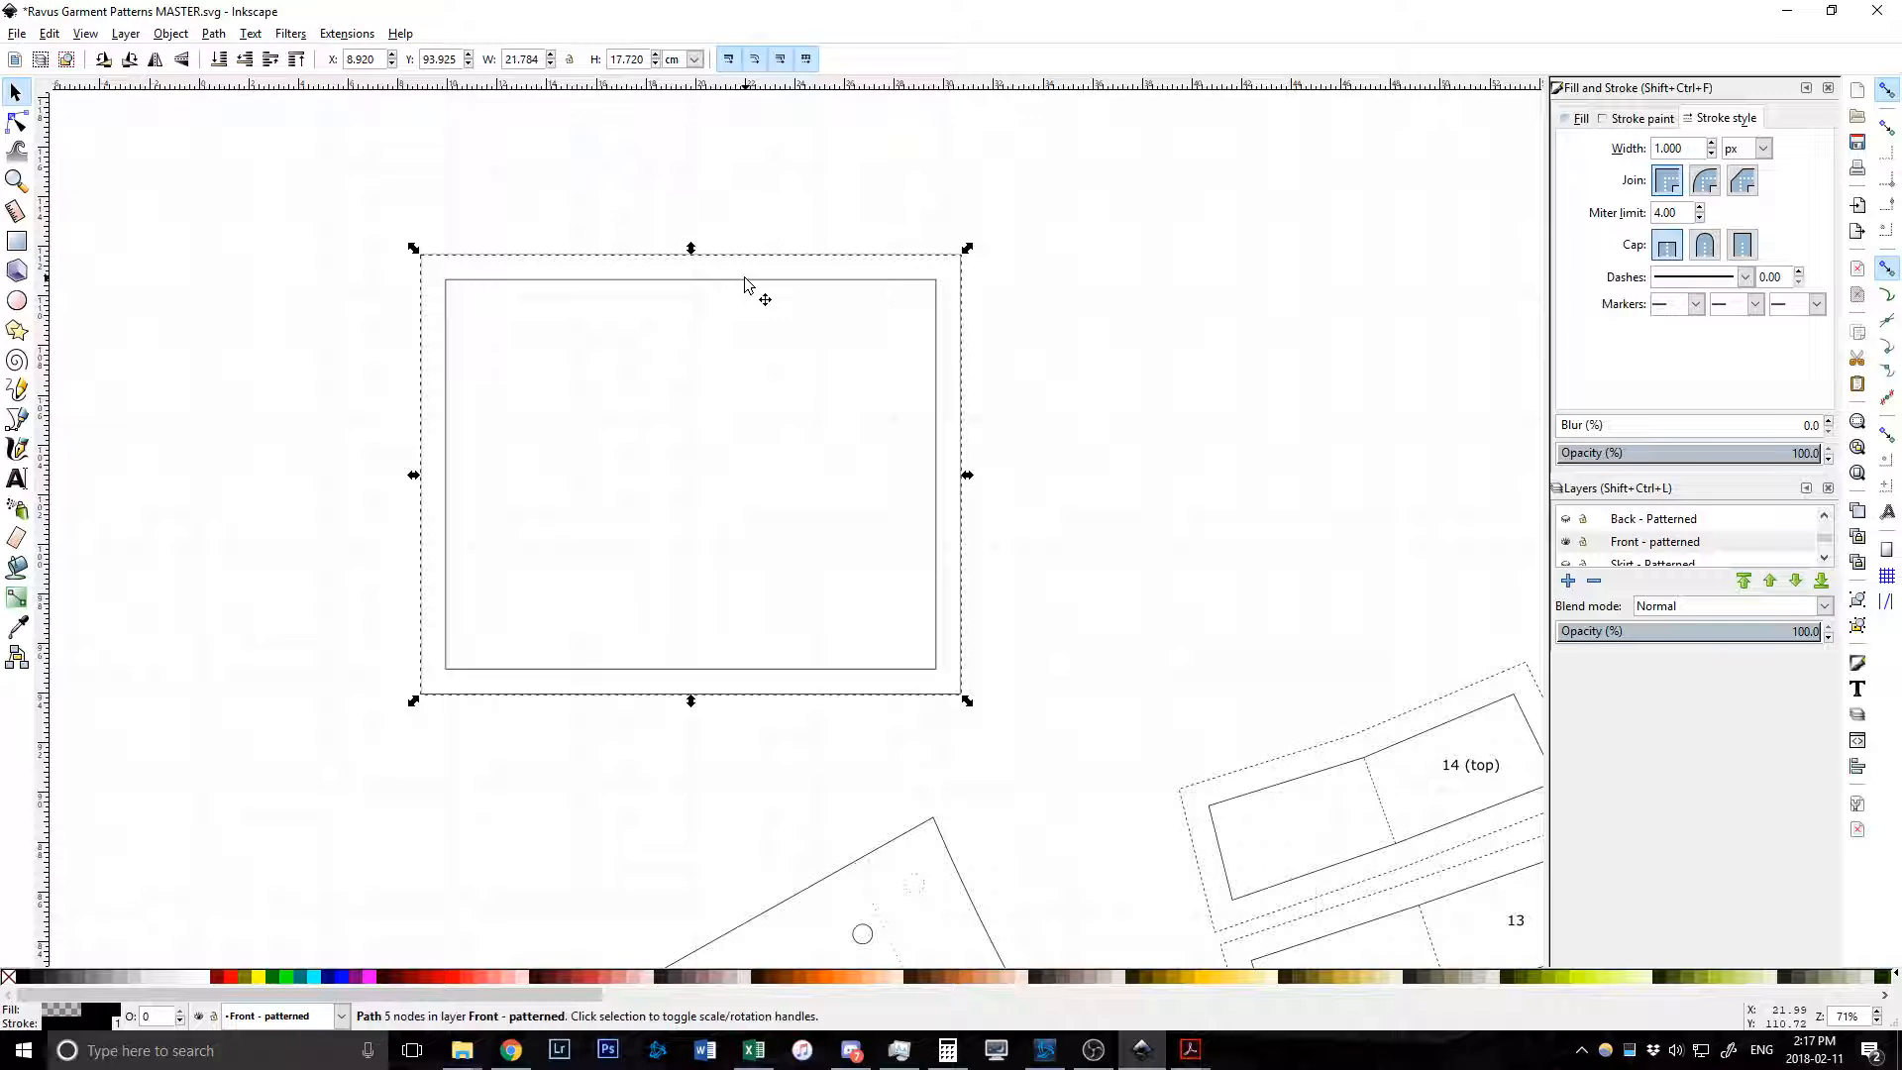
scroll(667, 284, up, 2)
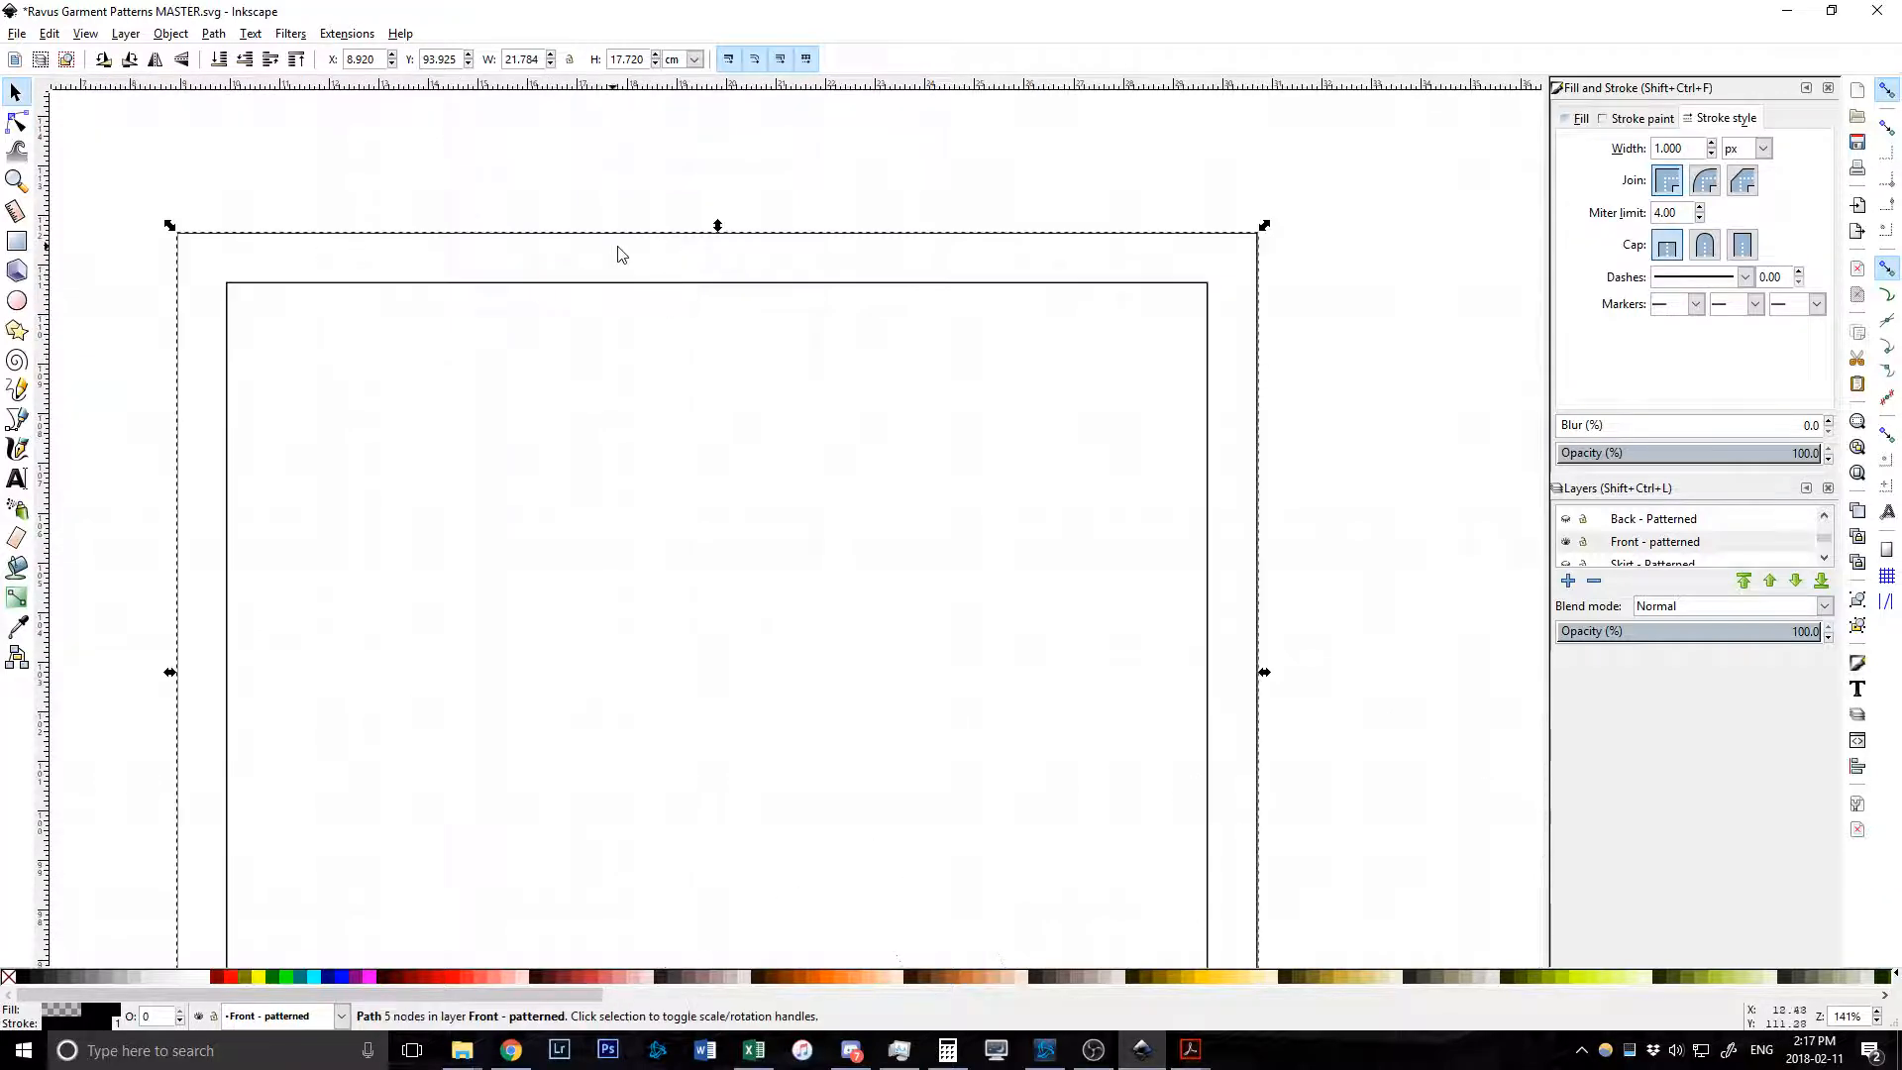
scroll(619, 255, down, 3)
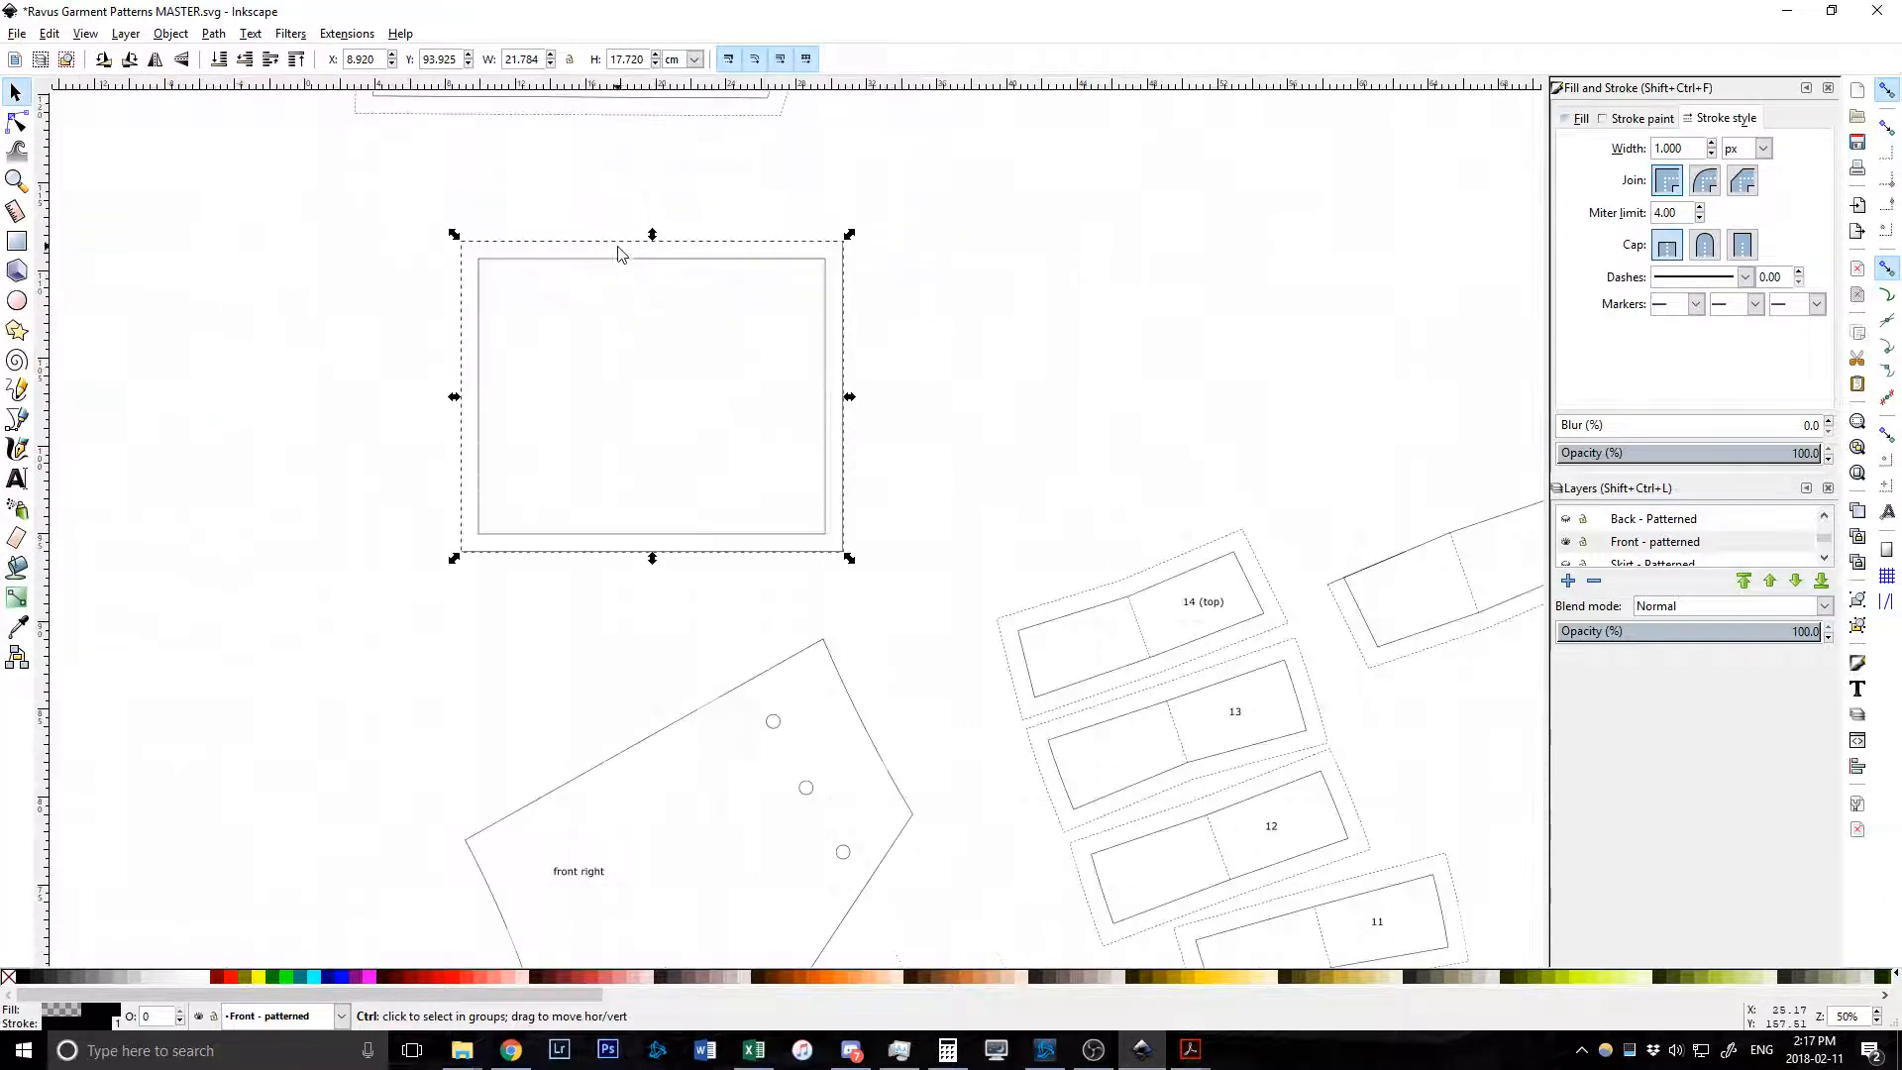
click(874, 395)
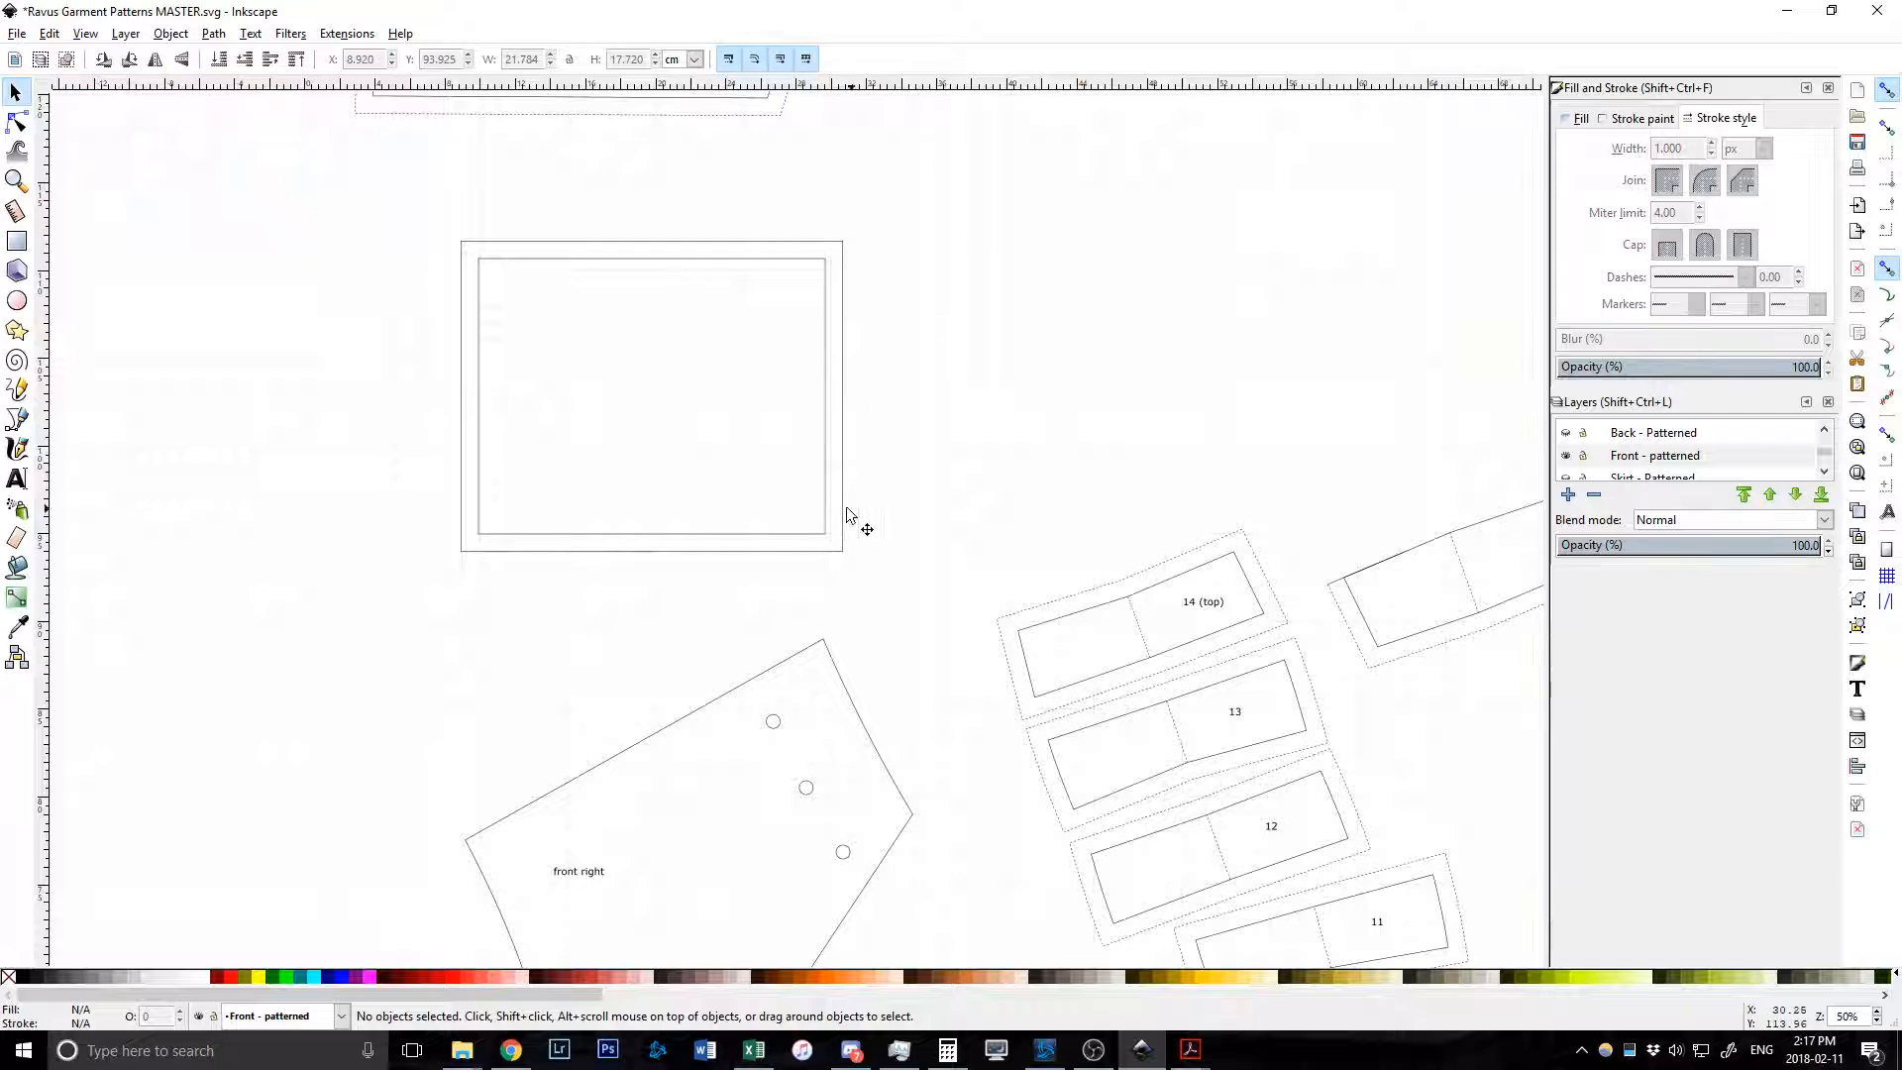
scroll(569, 497, down, 4)
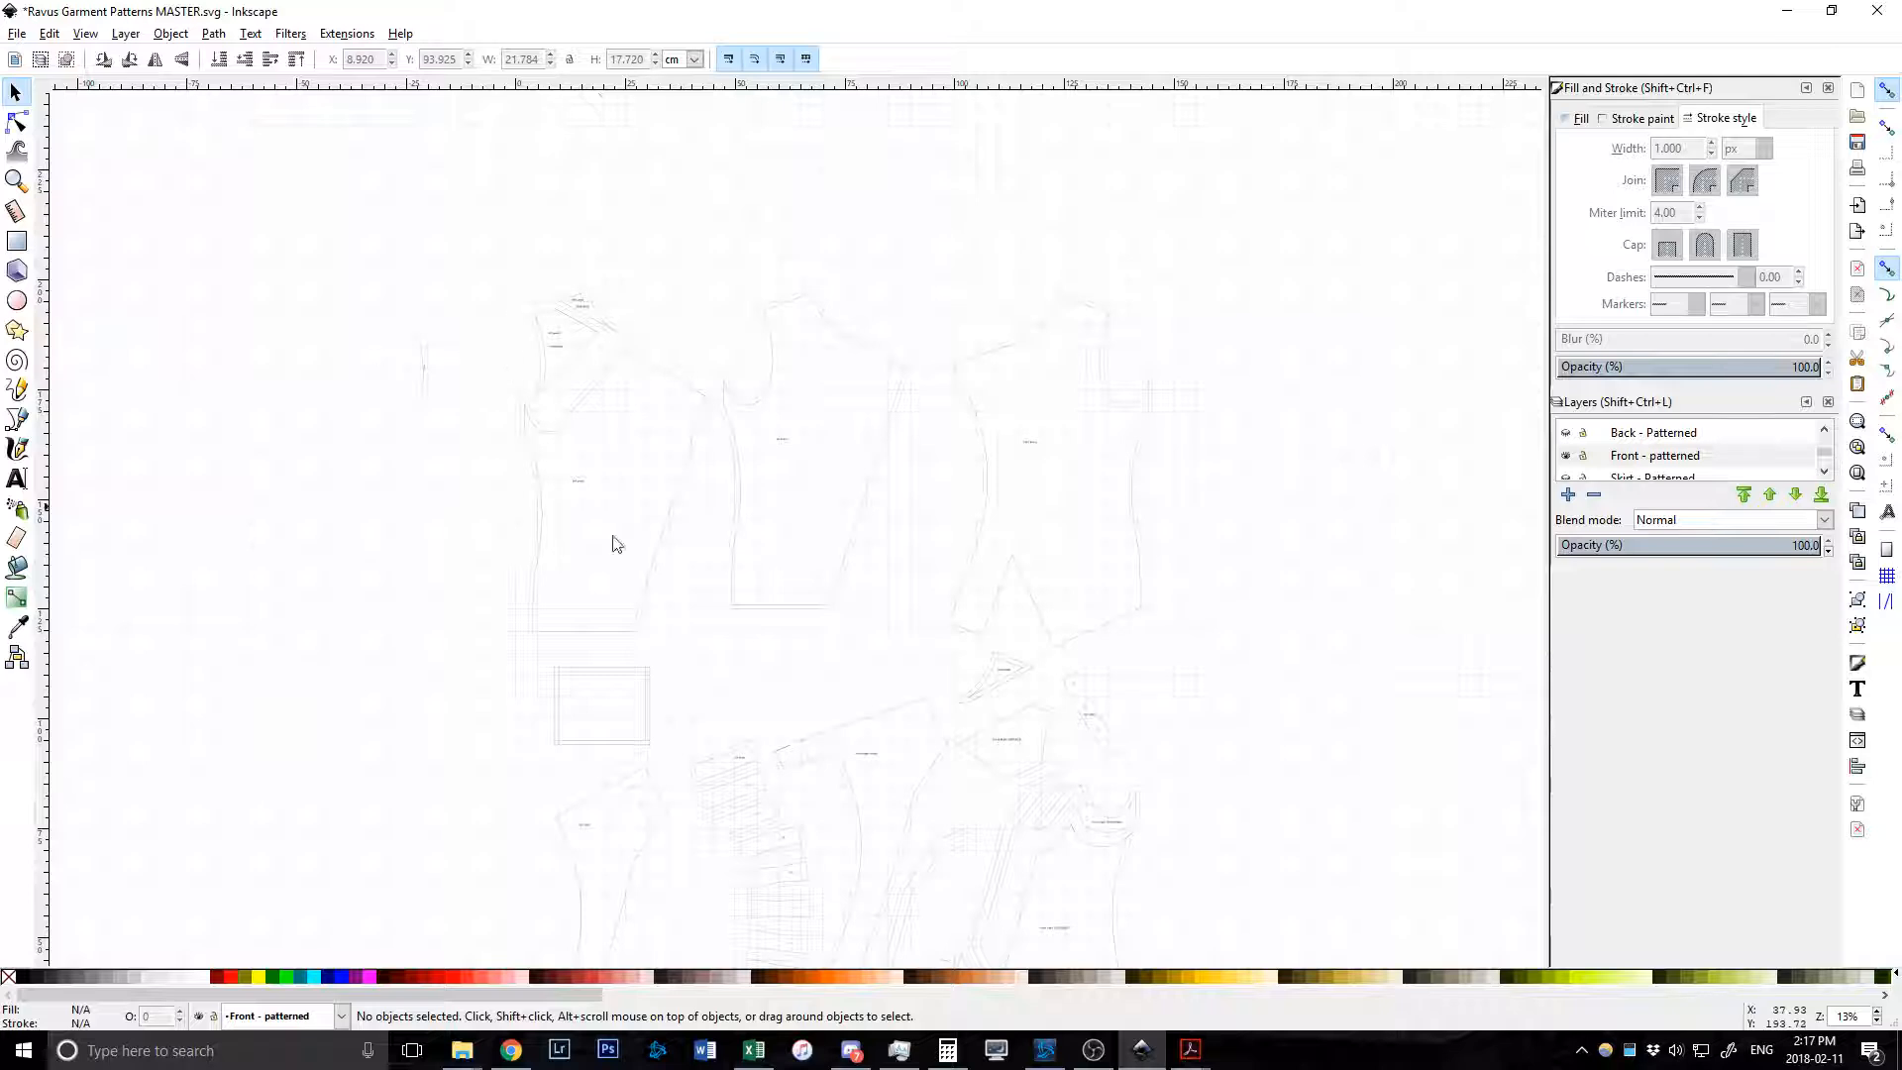
scroll(644, 634, up, 4)
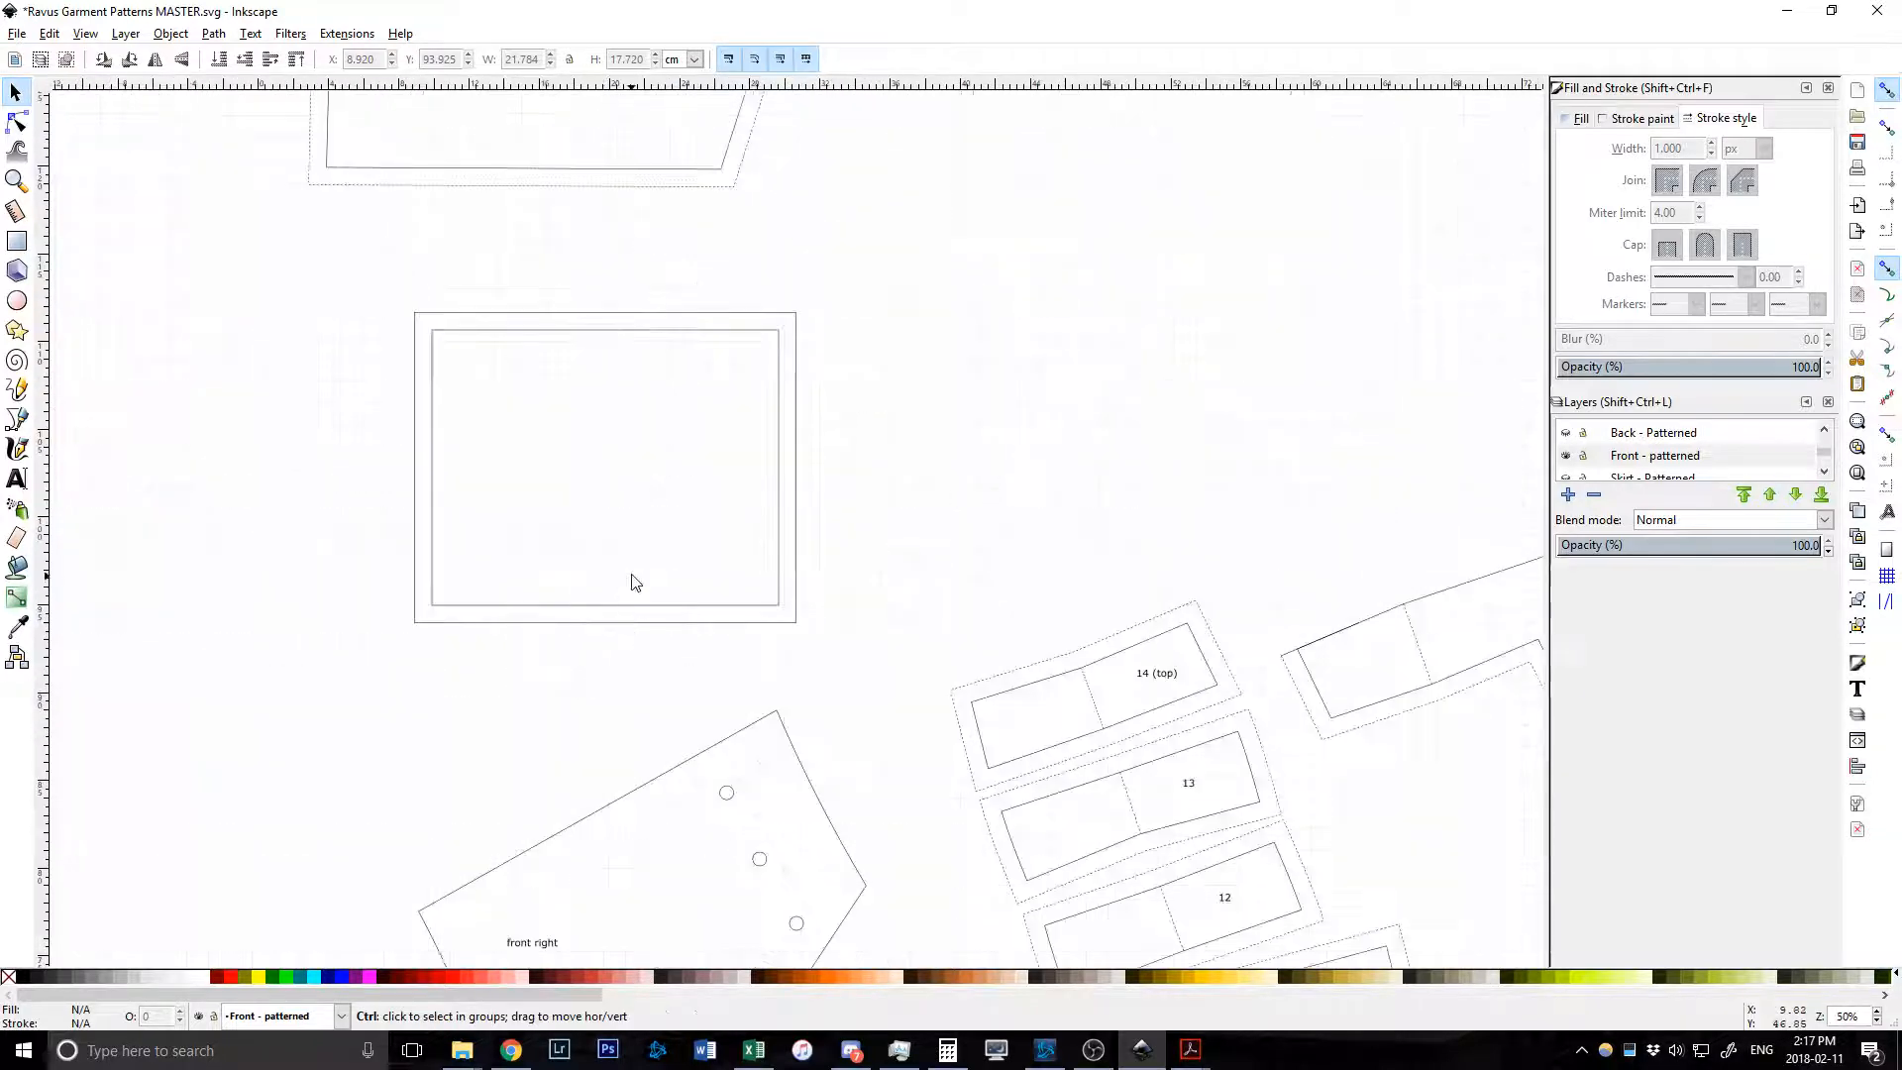
Drag the outset's top-left corner node, then delete both the rectangle and its outset.
click(502, 333)
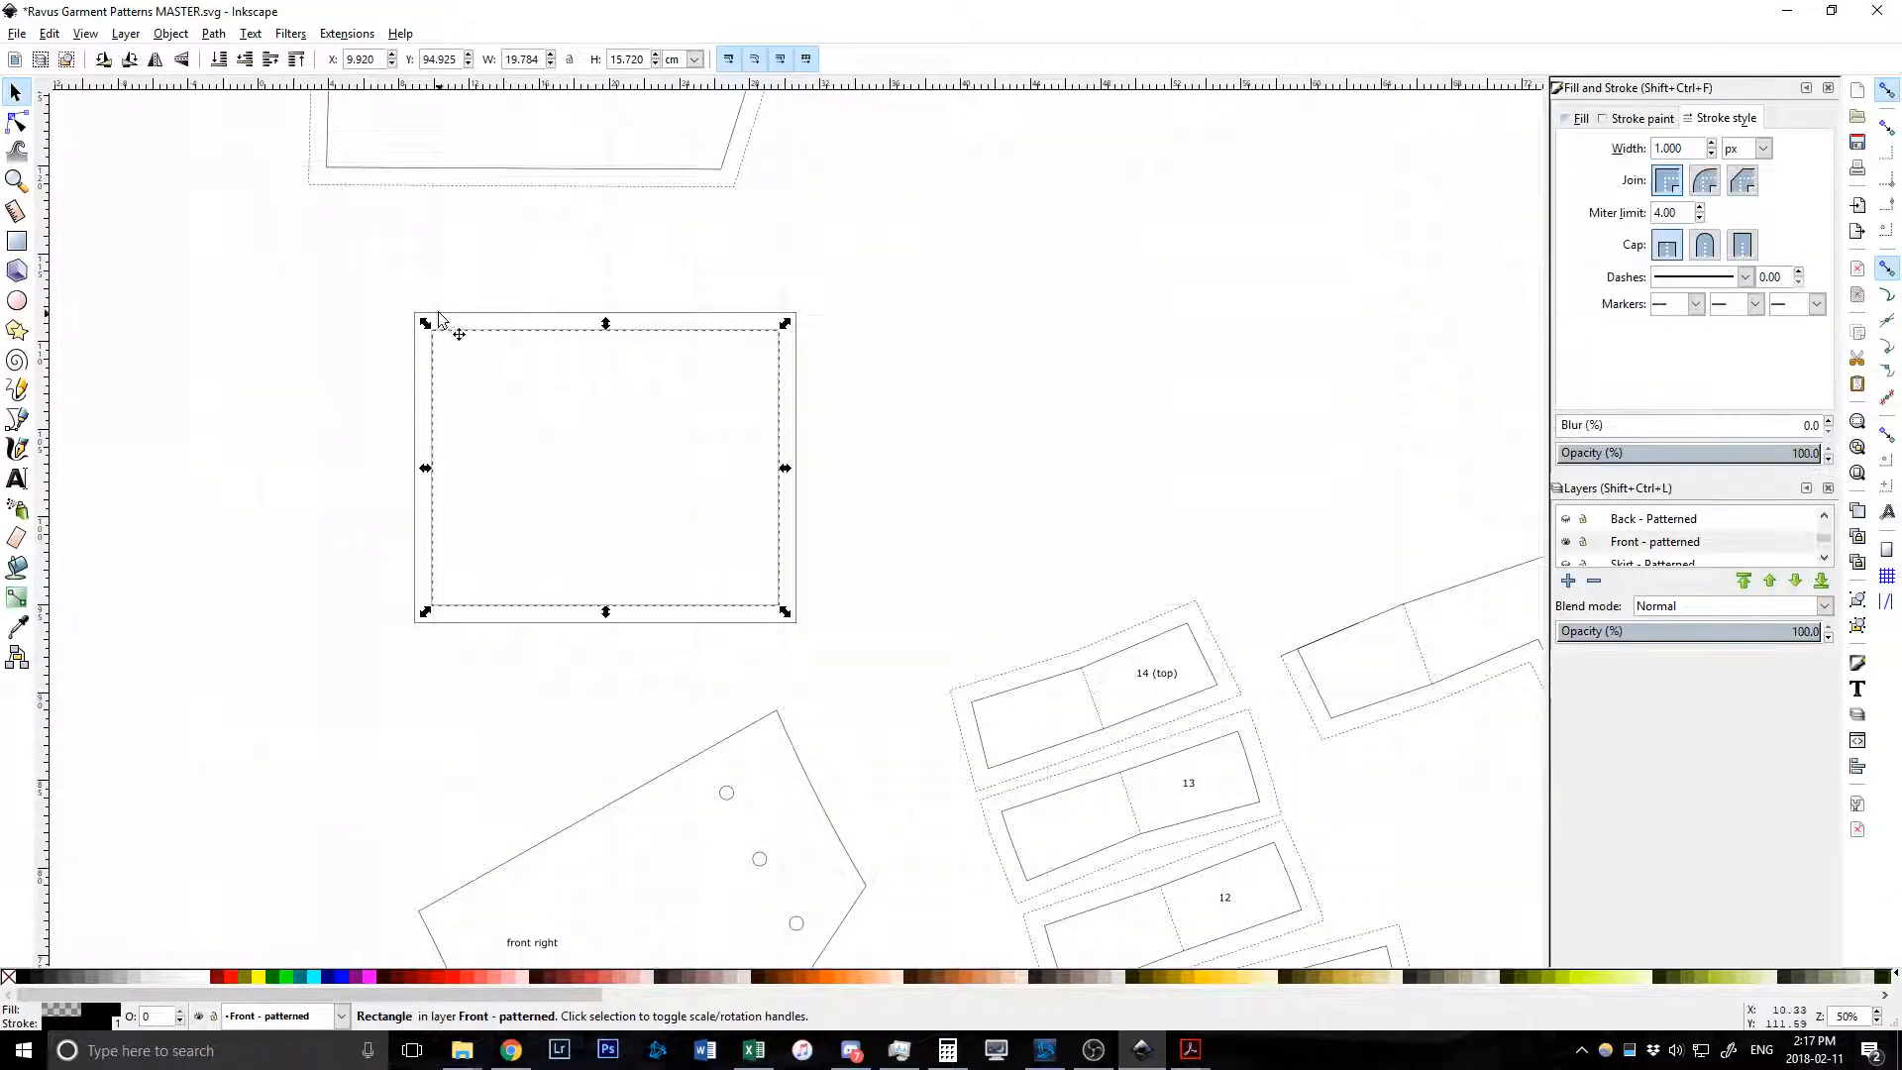
click(27, 125)
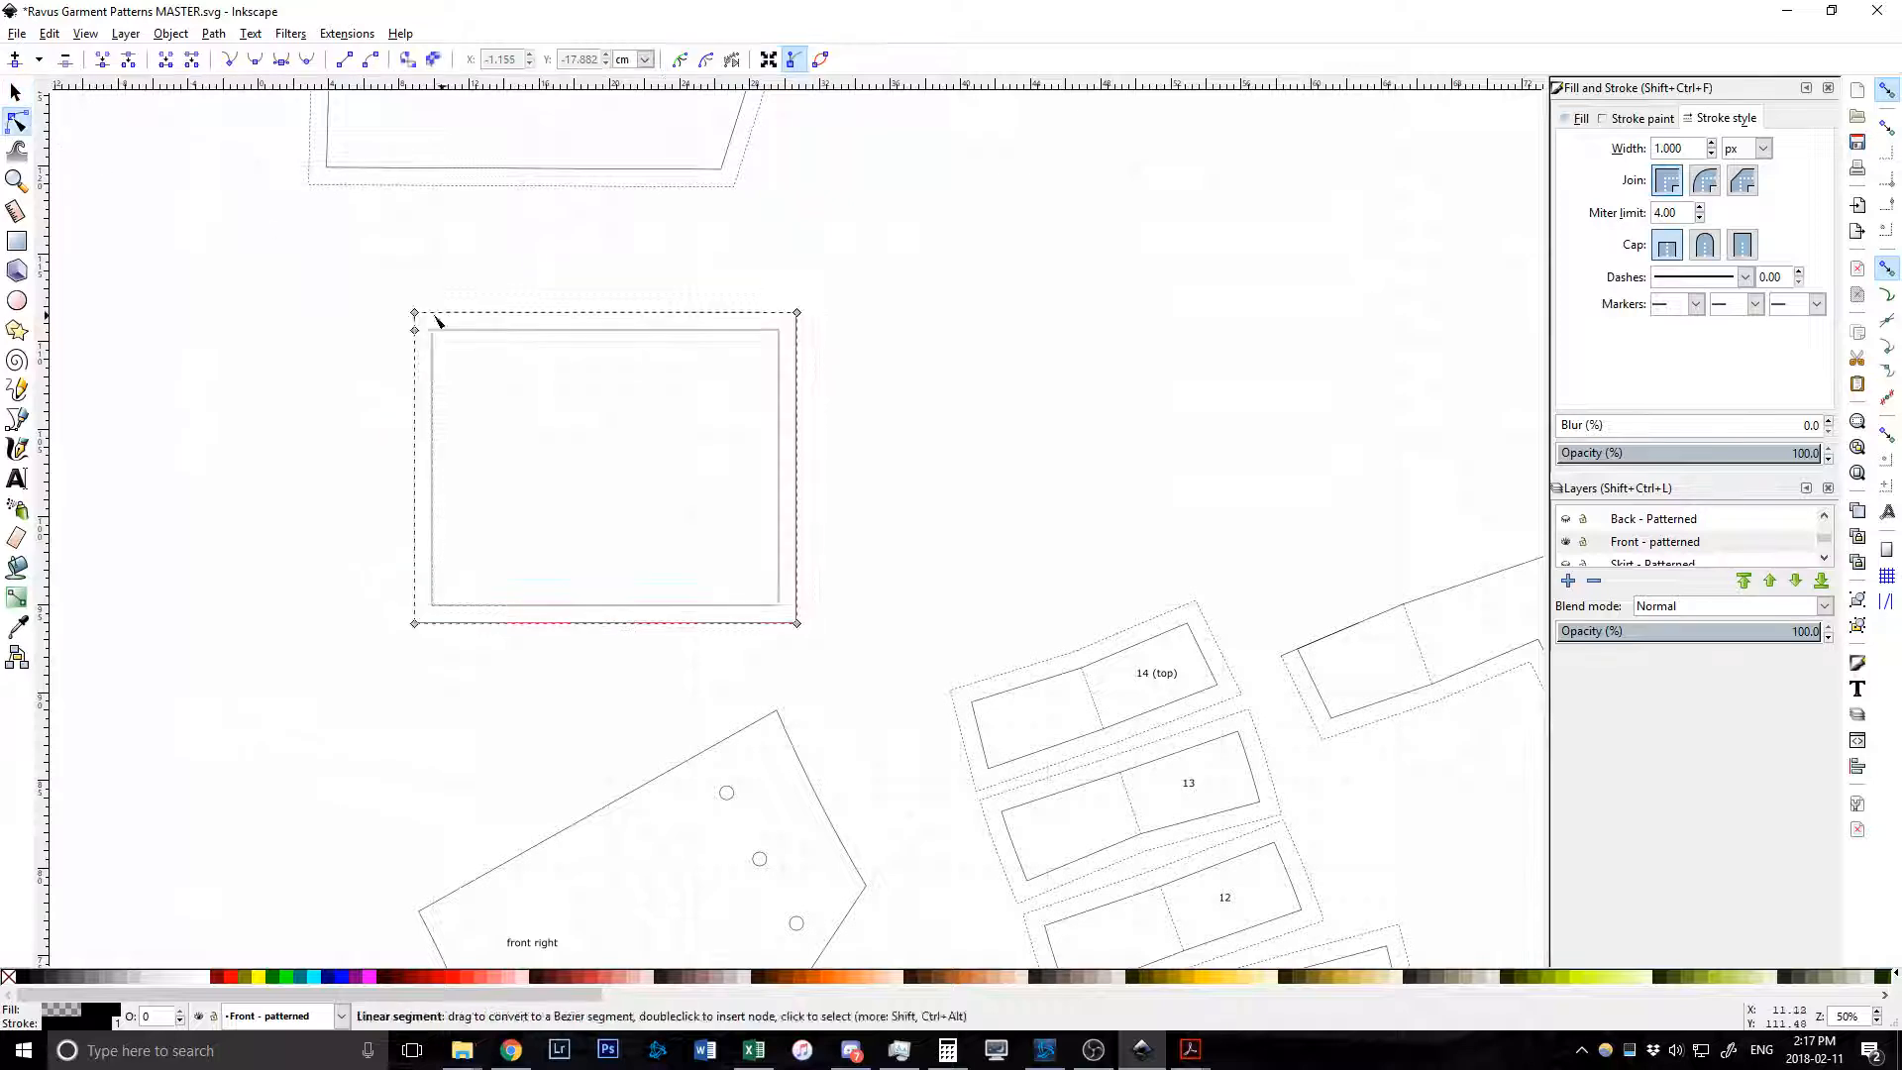
mouse_move(415, 312)
mouse_down()
mouse_move(426, 295)
mouse_move(384, 263)
mouse_move(424, 283)
mouse_up()
click(16, 92)
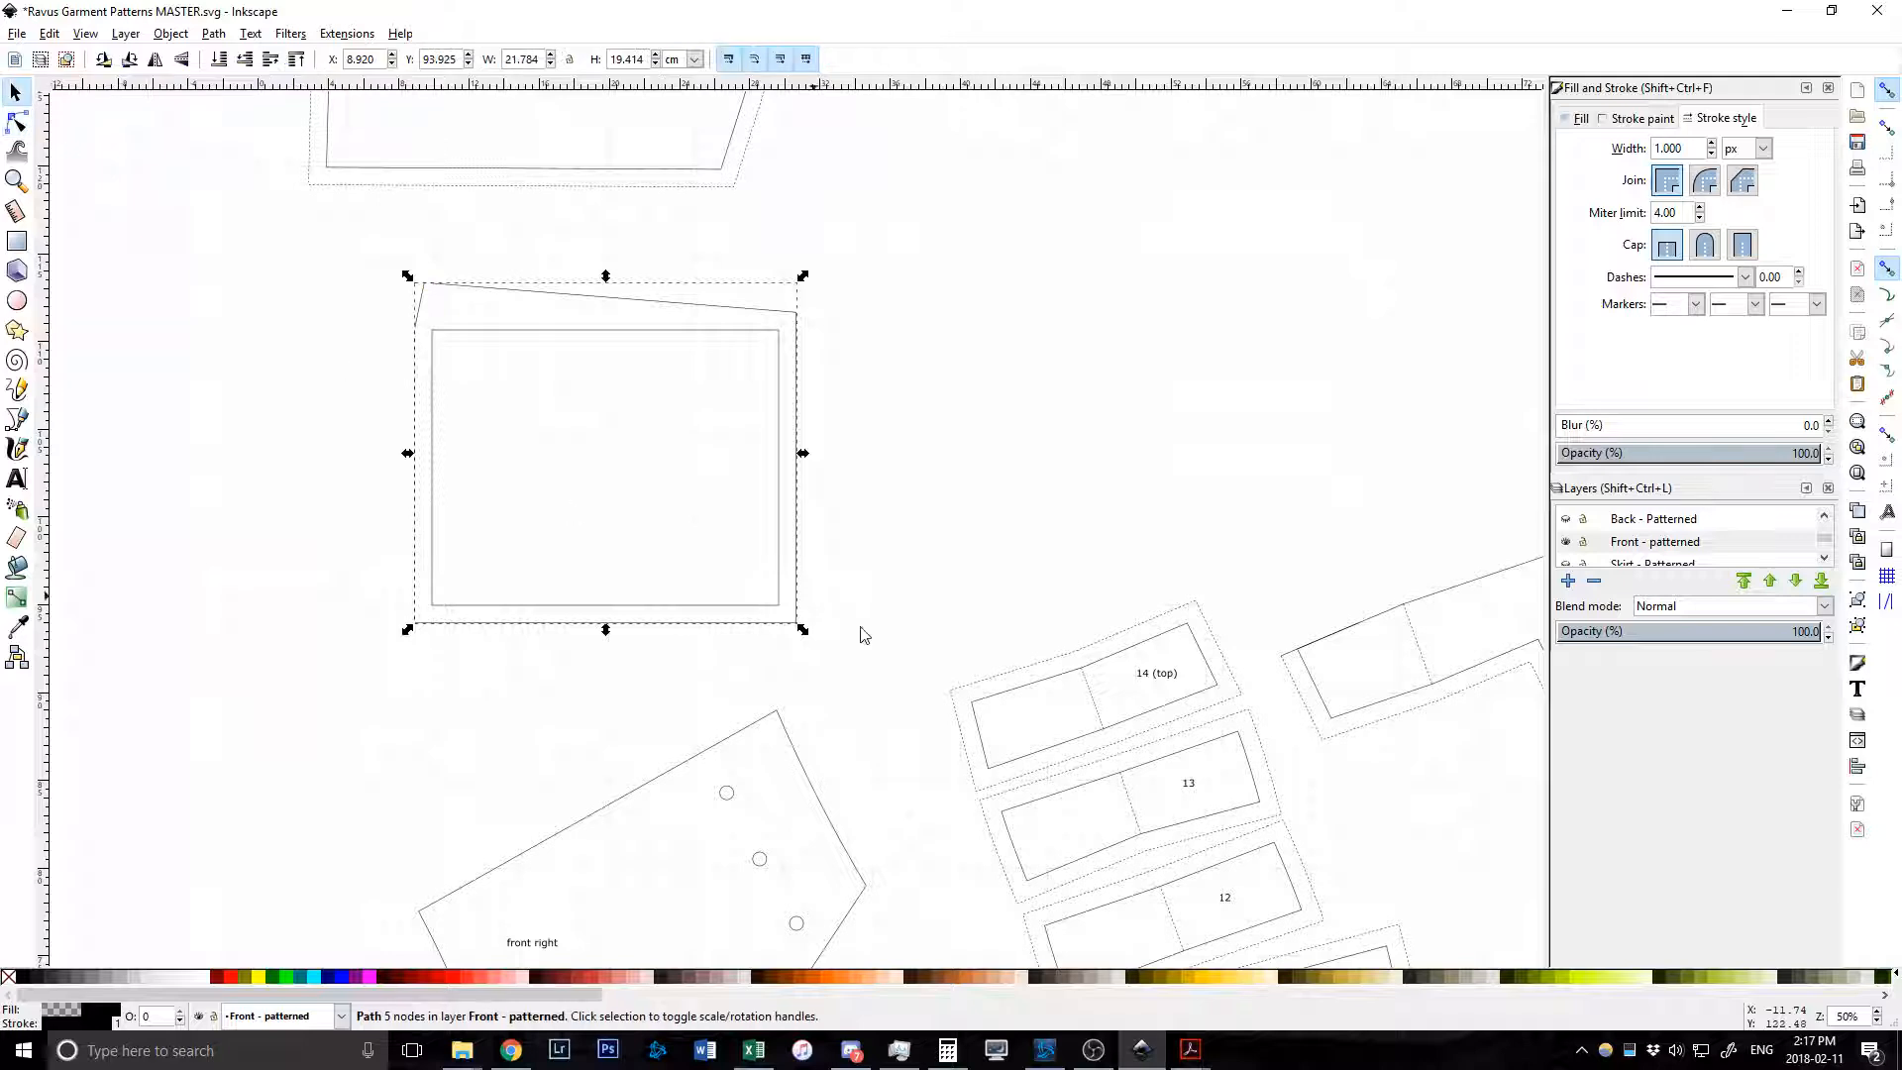
drag(873, 662, 289, 243)
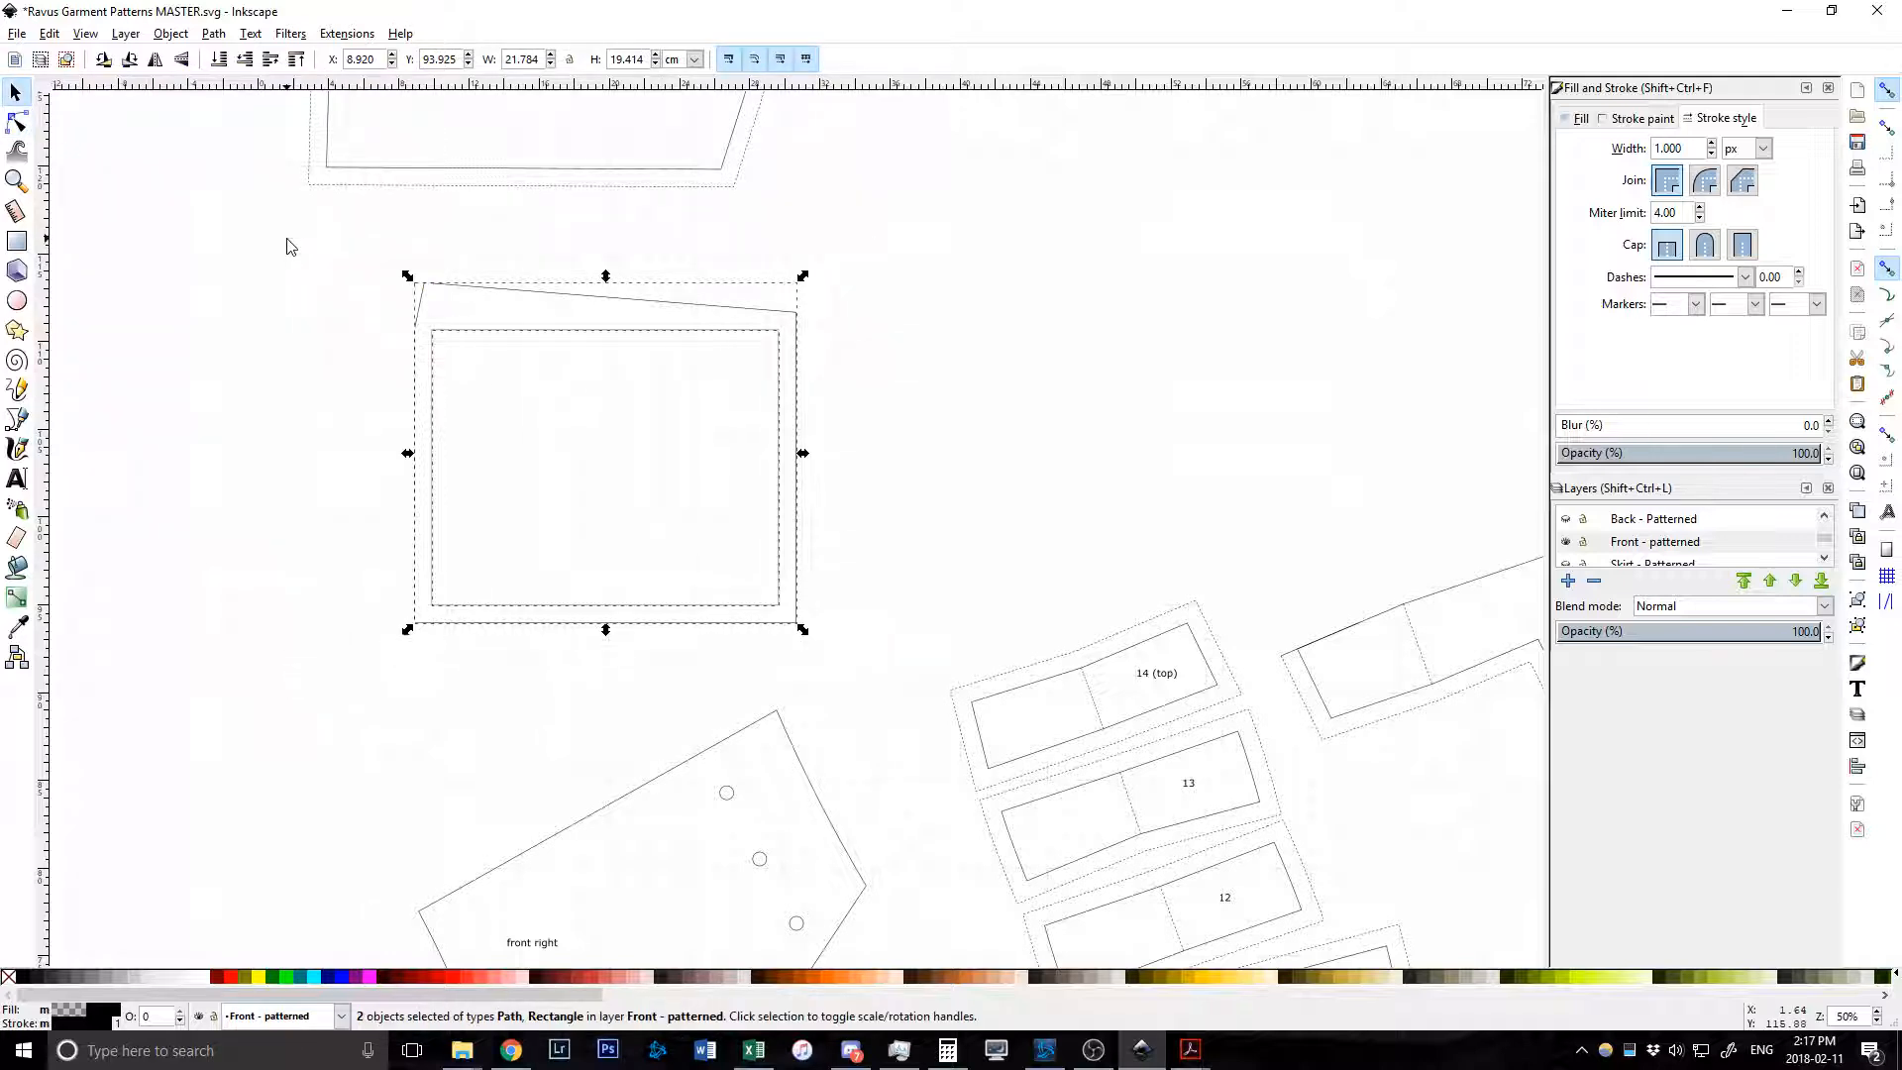
key(Delete)
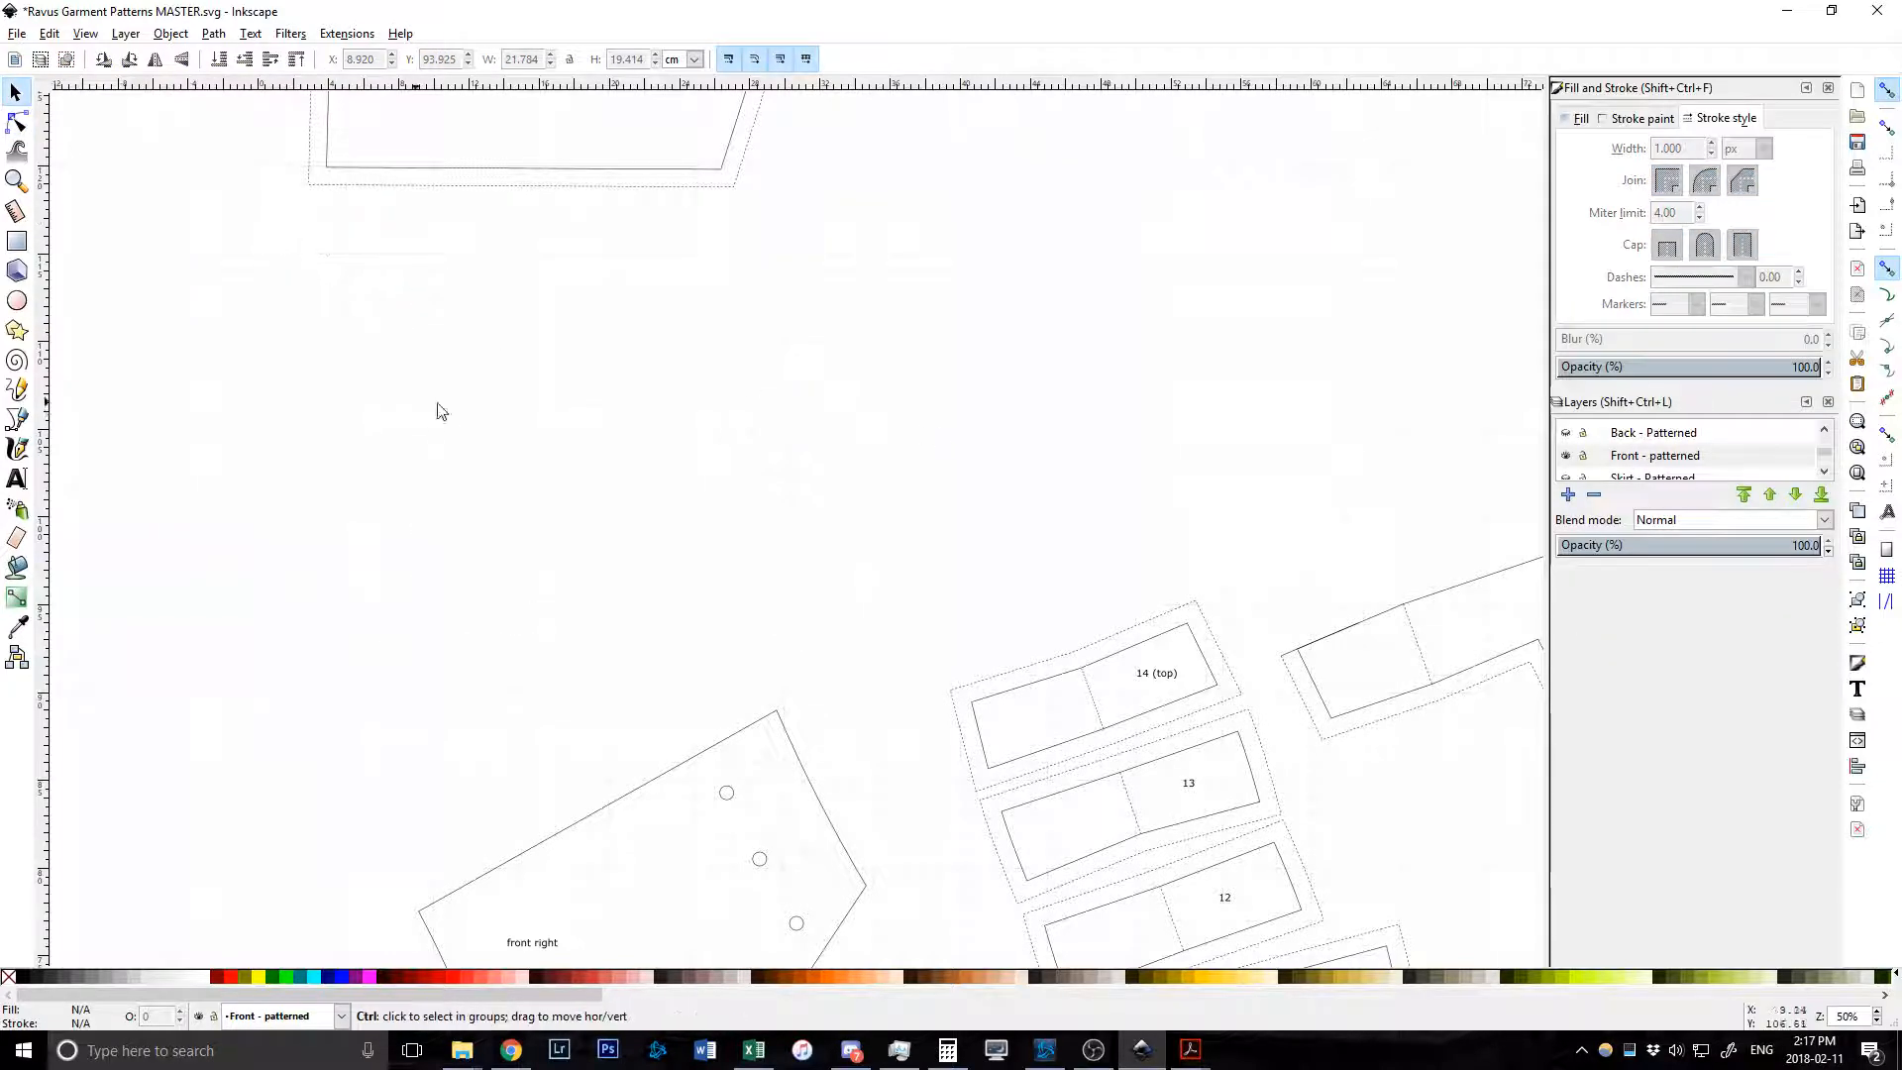
key(minus)
key(minus)
key(minus)
key(minus)
key(minus)
ctrl+scroll(947, 451, up, 2)
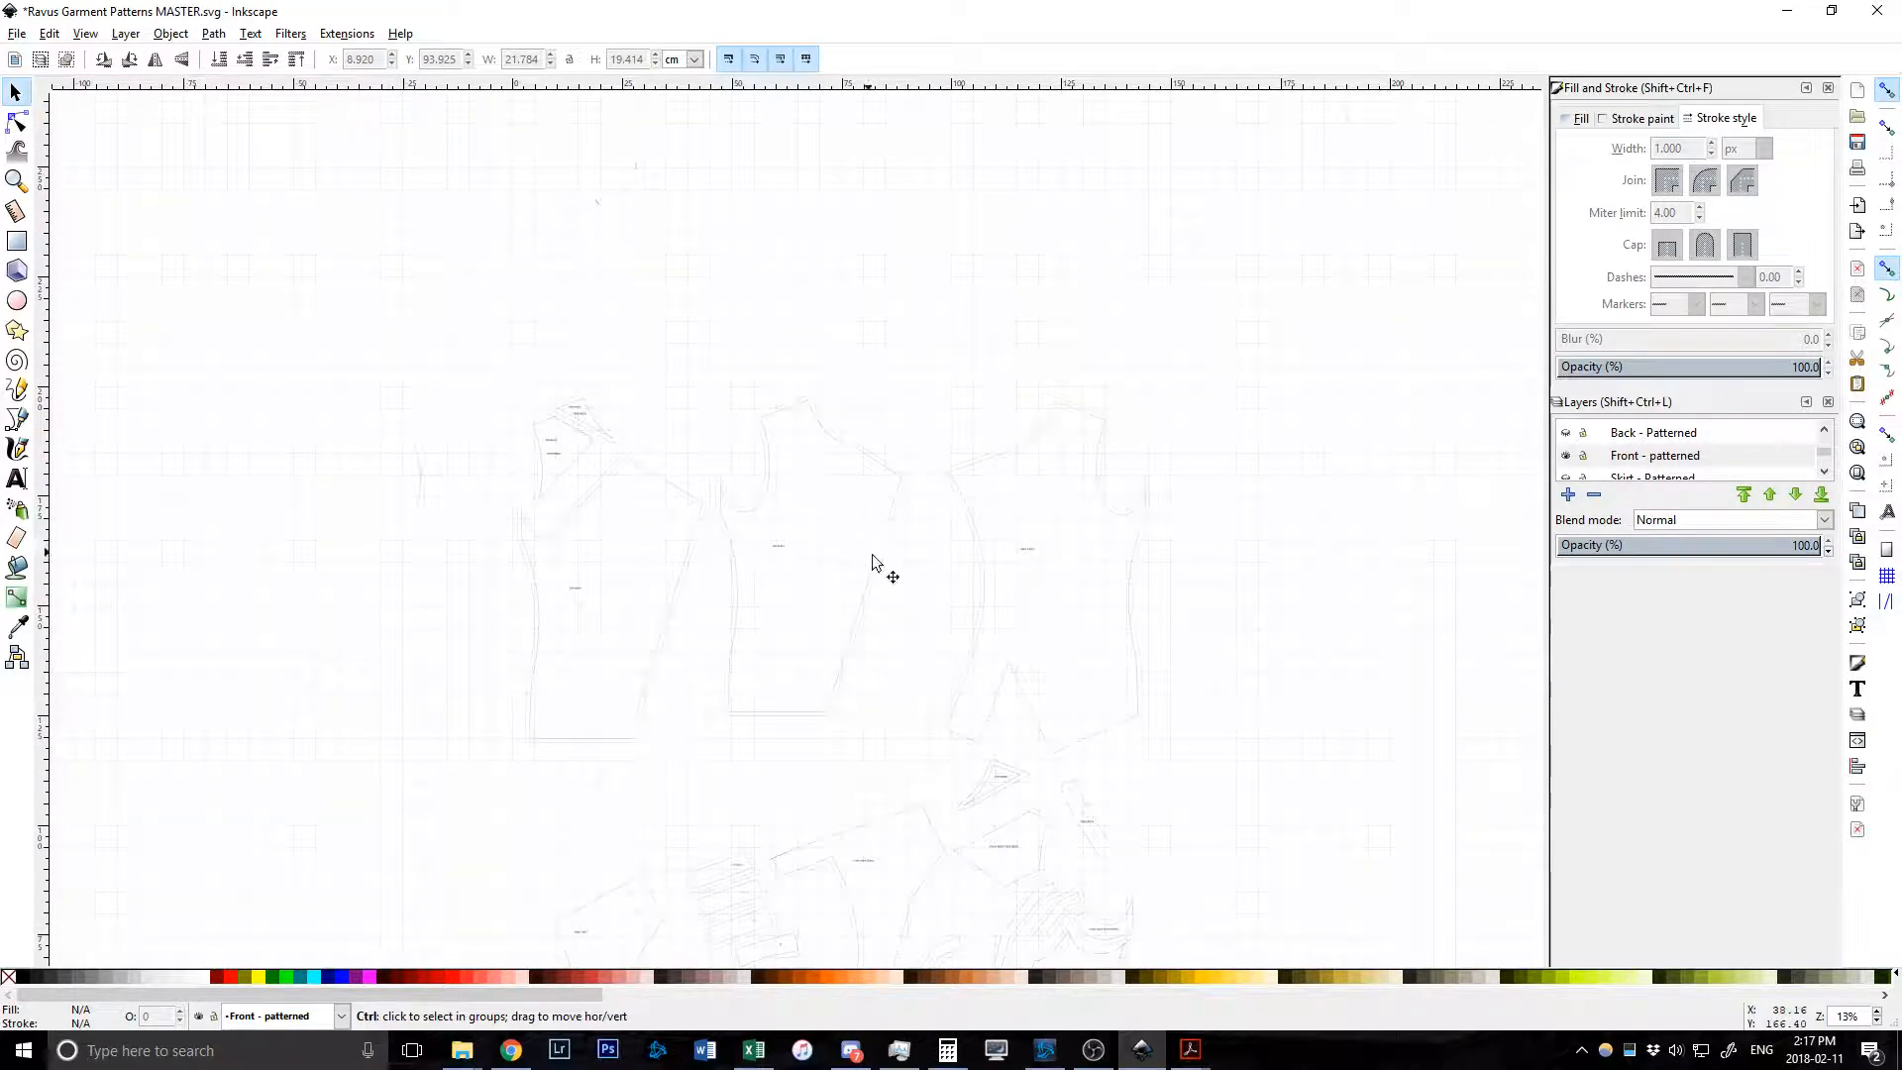
ctrl+scroll(666, 544, up, 2)
ctrl+scroll(1089, 535, down, 2)
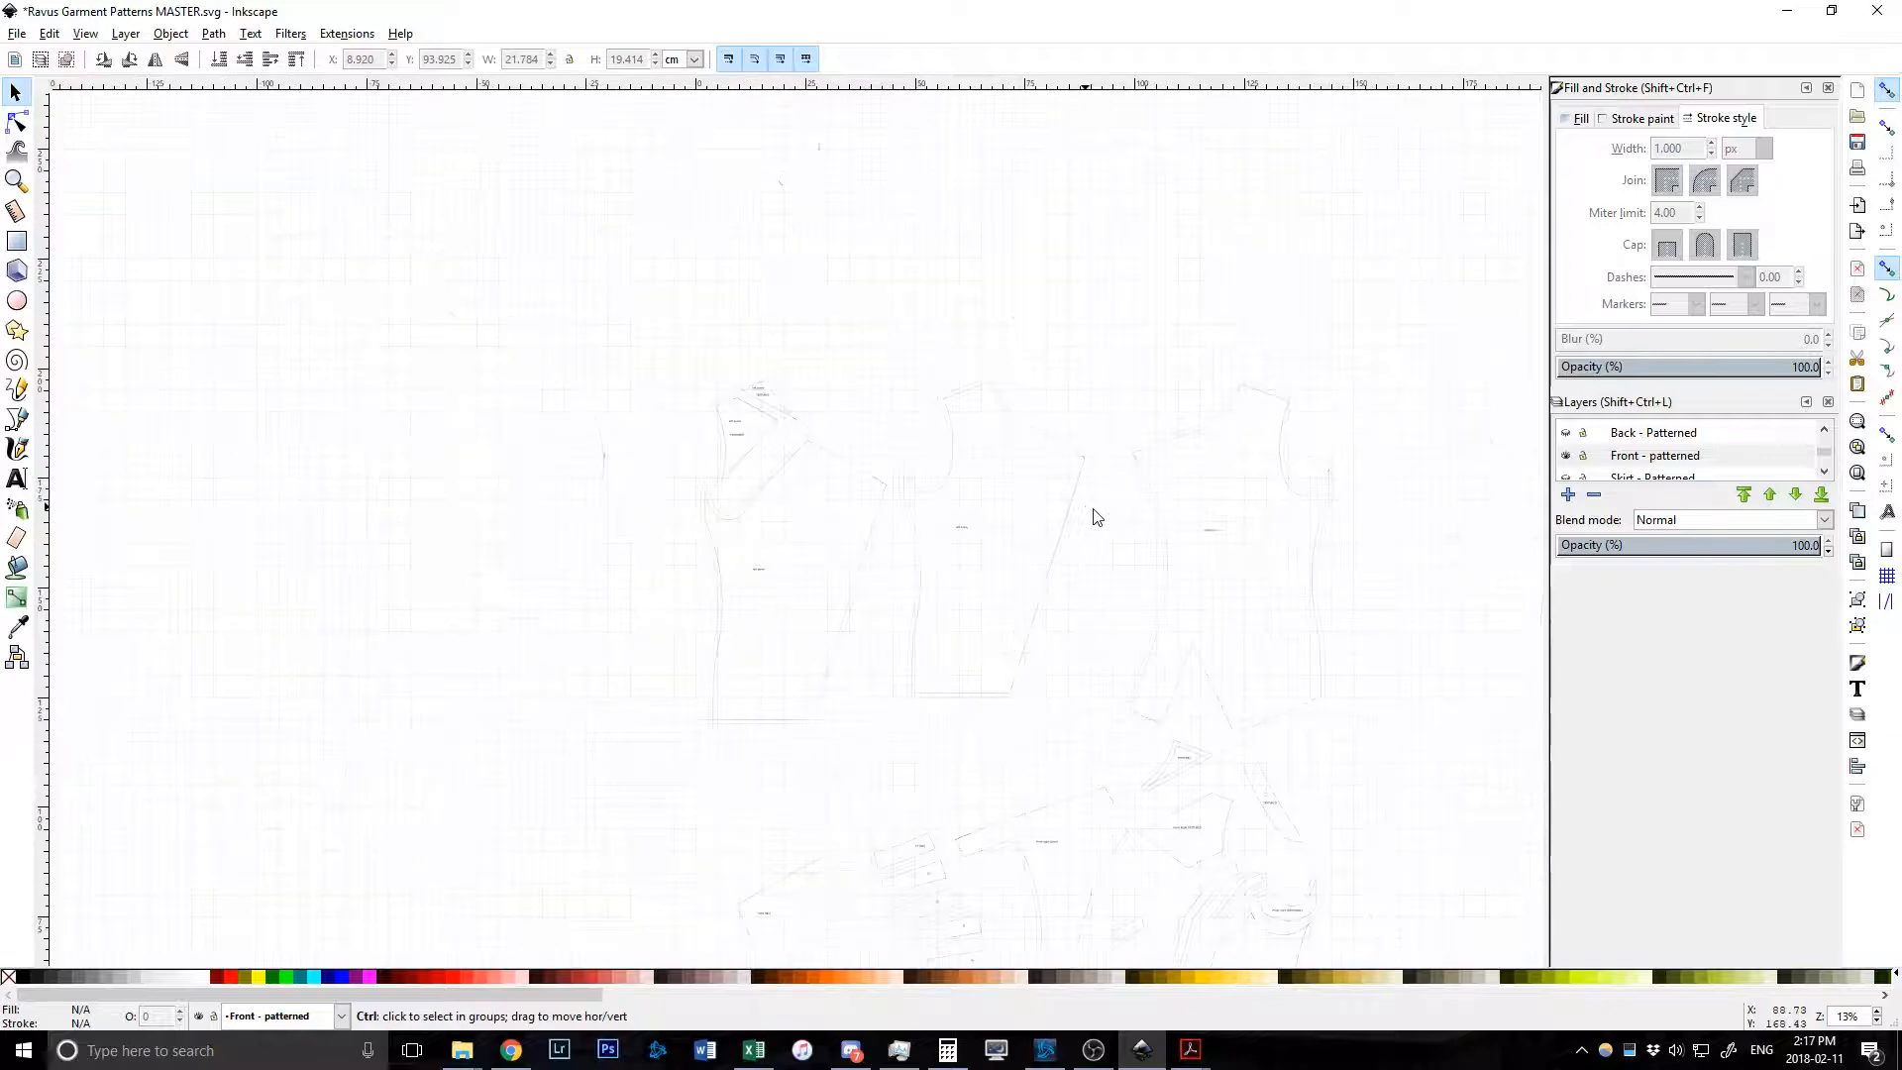
click(1565, 457)
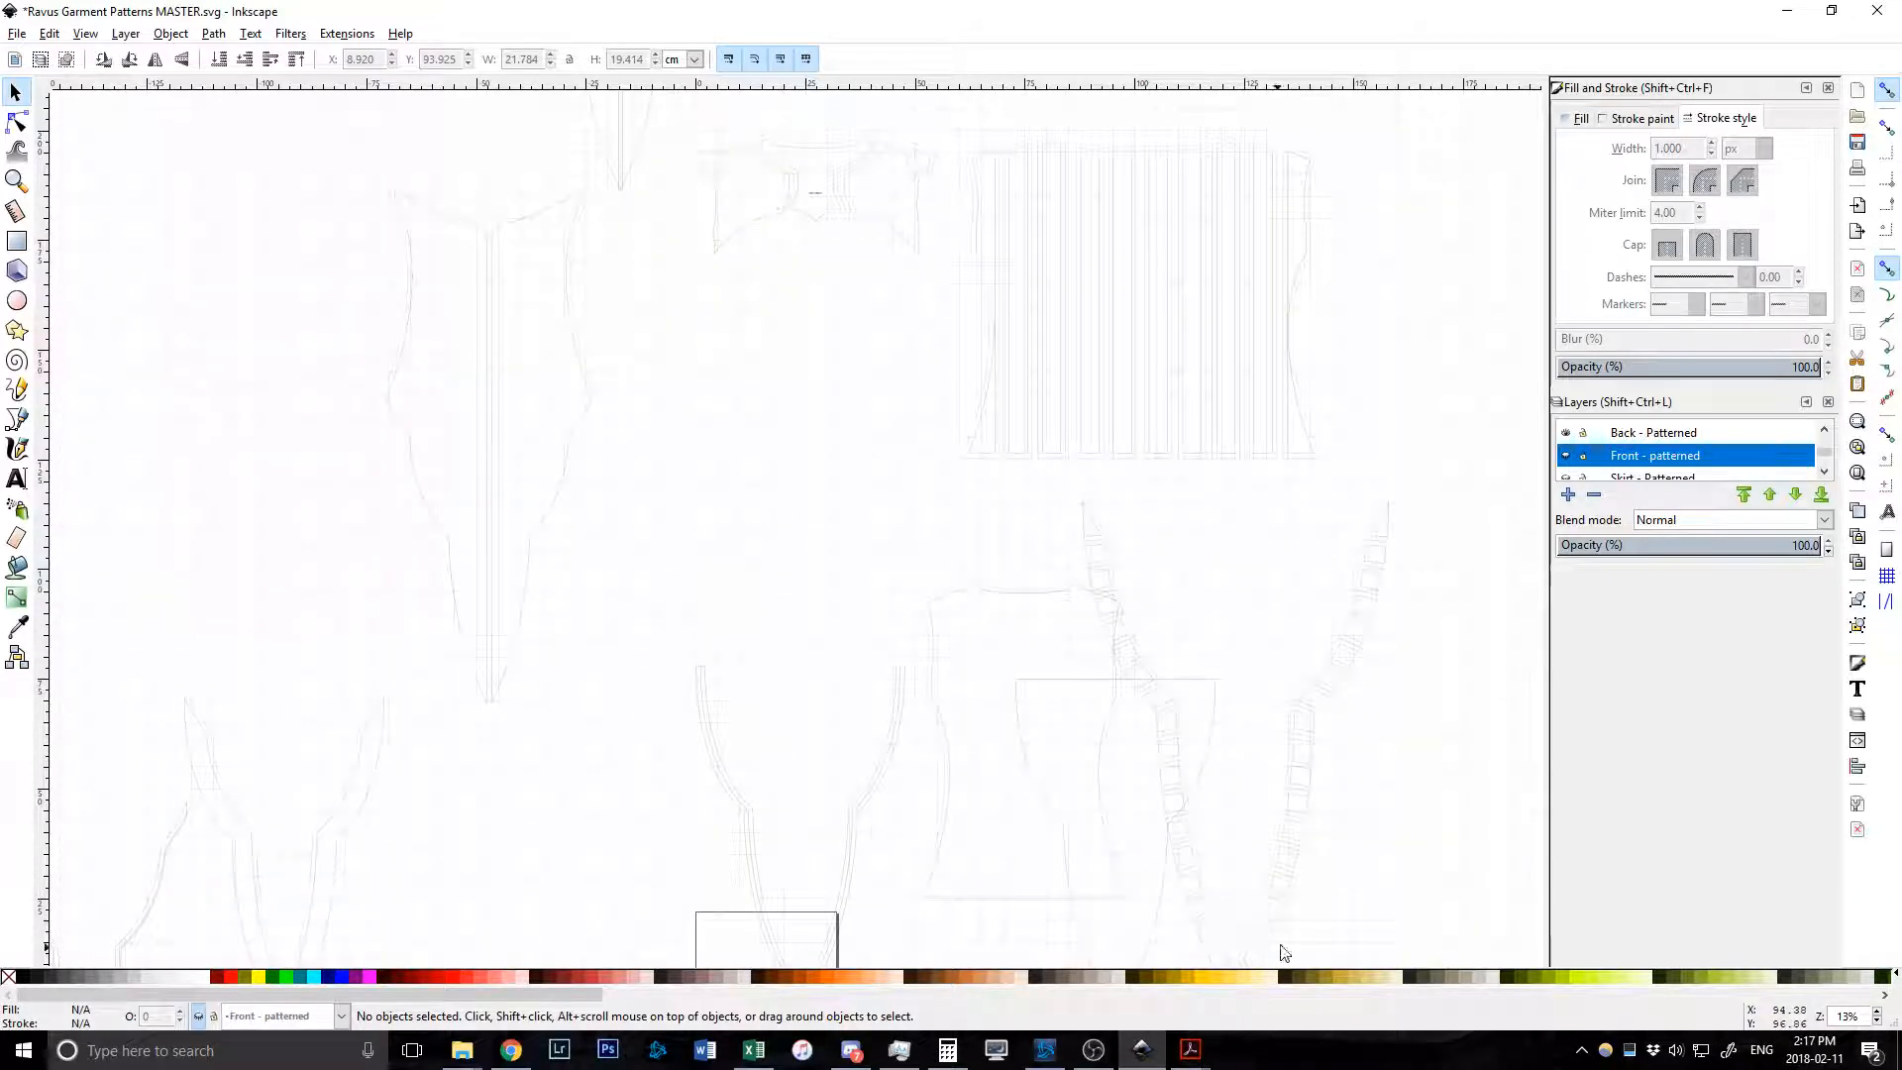
scroll(1403, 516, down, 3)
scroll(713, 680, up, 3)
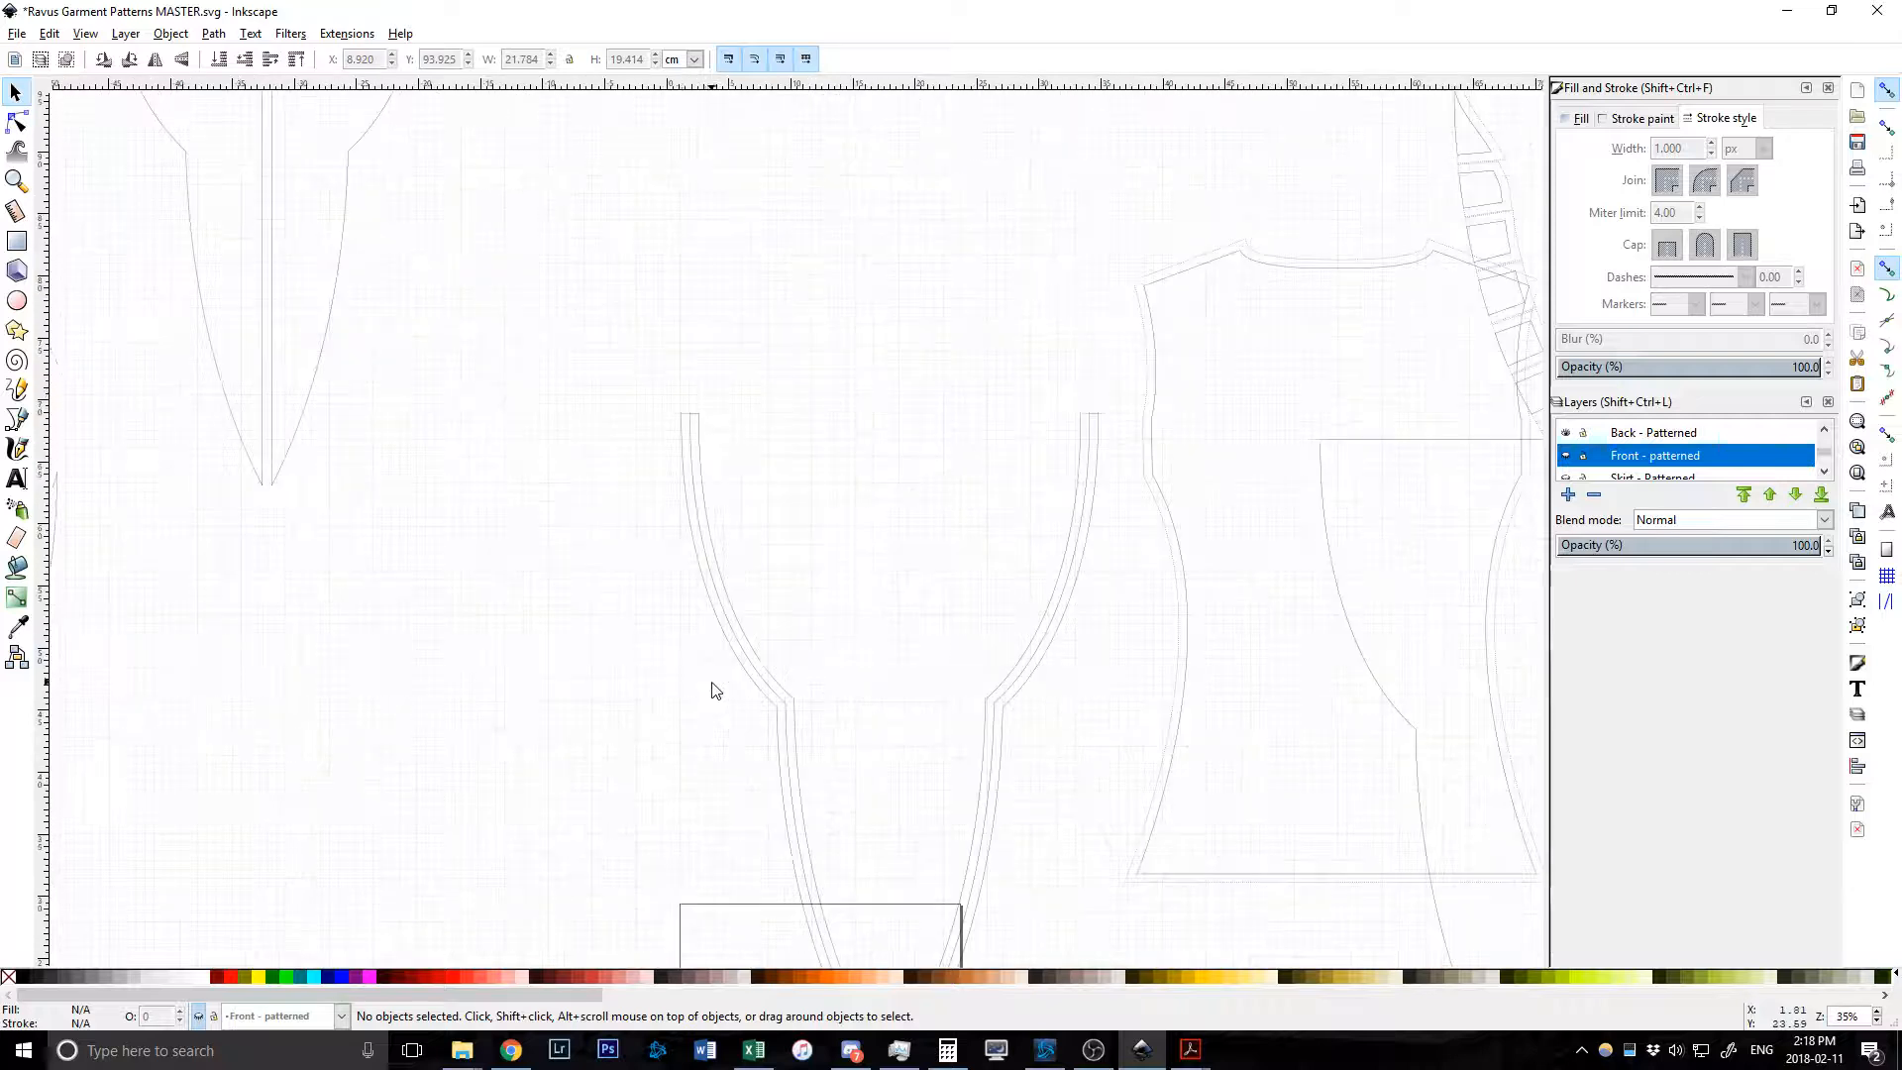
scroll(722, 438, down, 8)
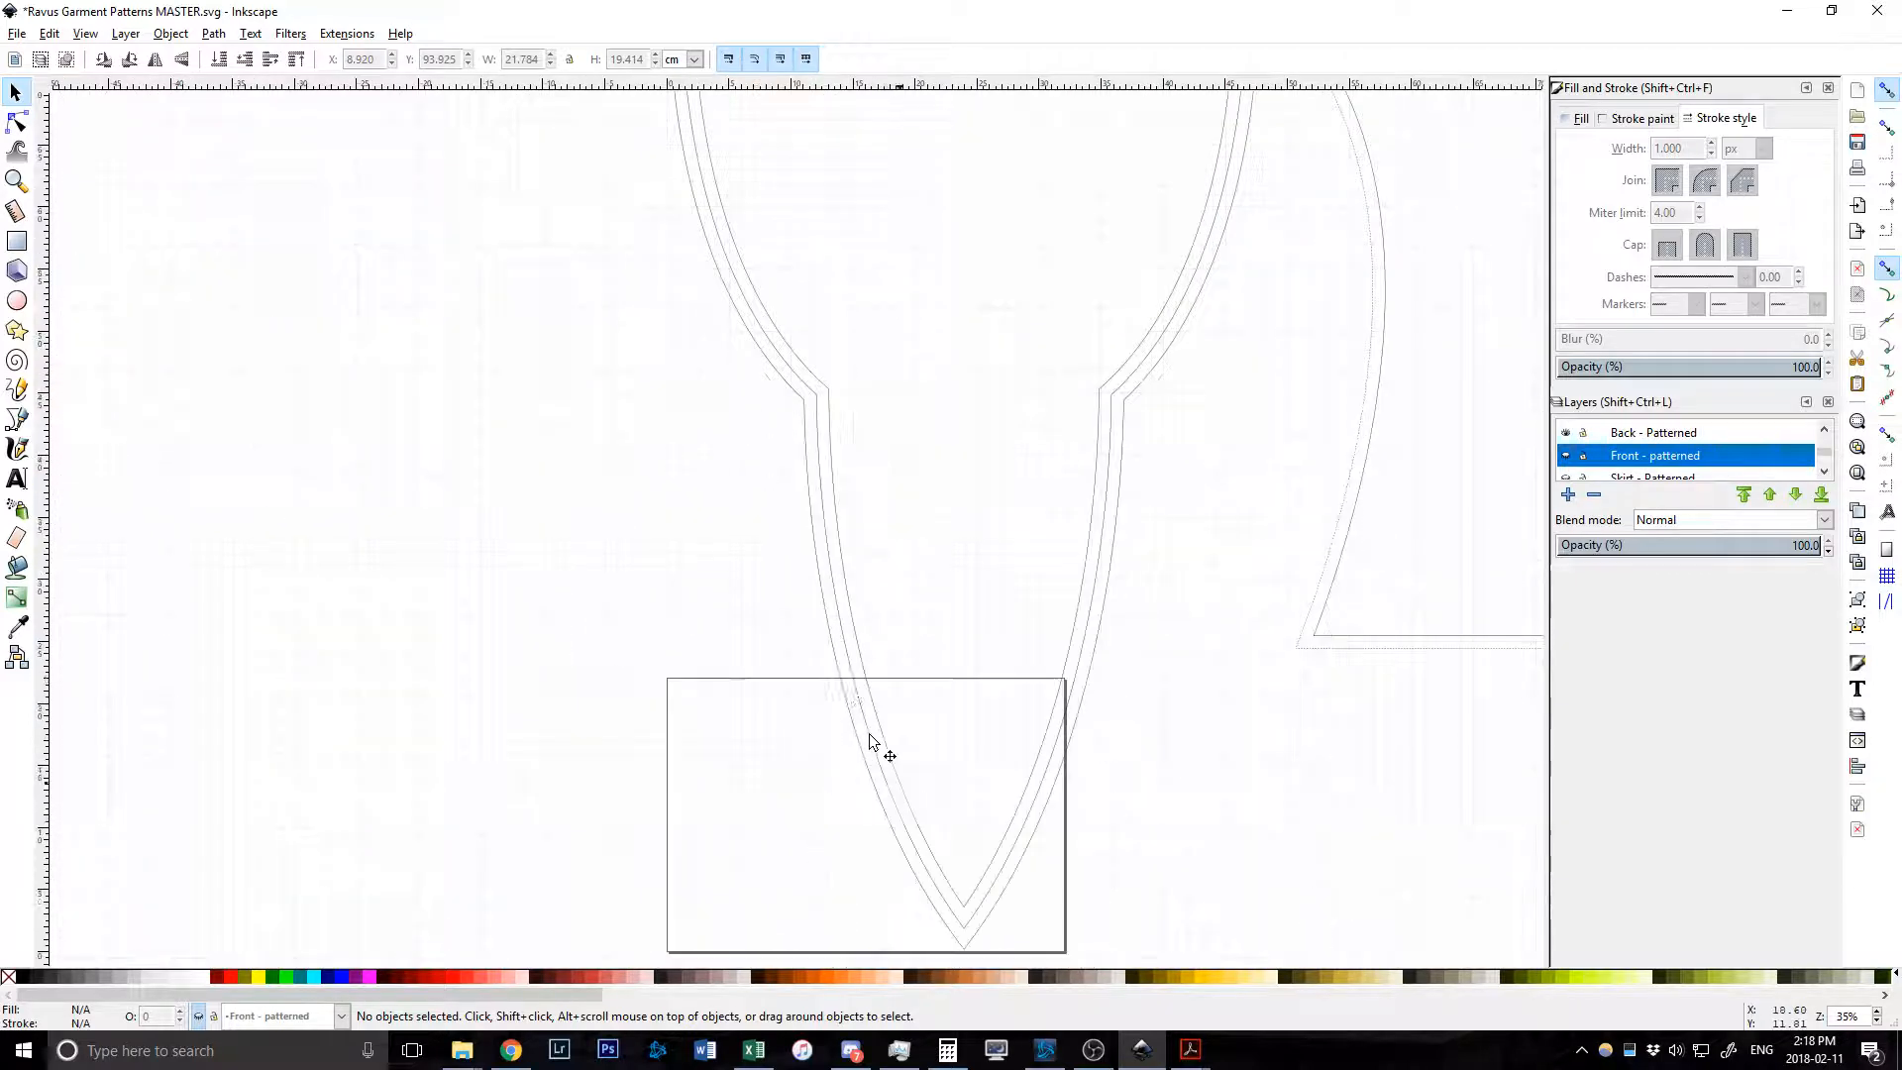
scroll(1244, 276, up, 5)
scroll(892, 403, down, 3)
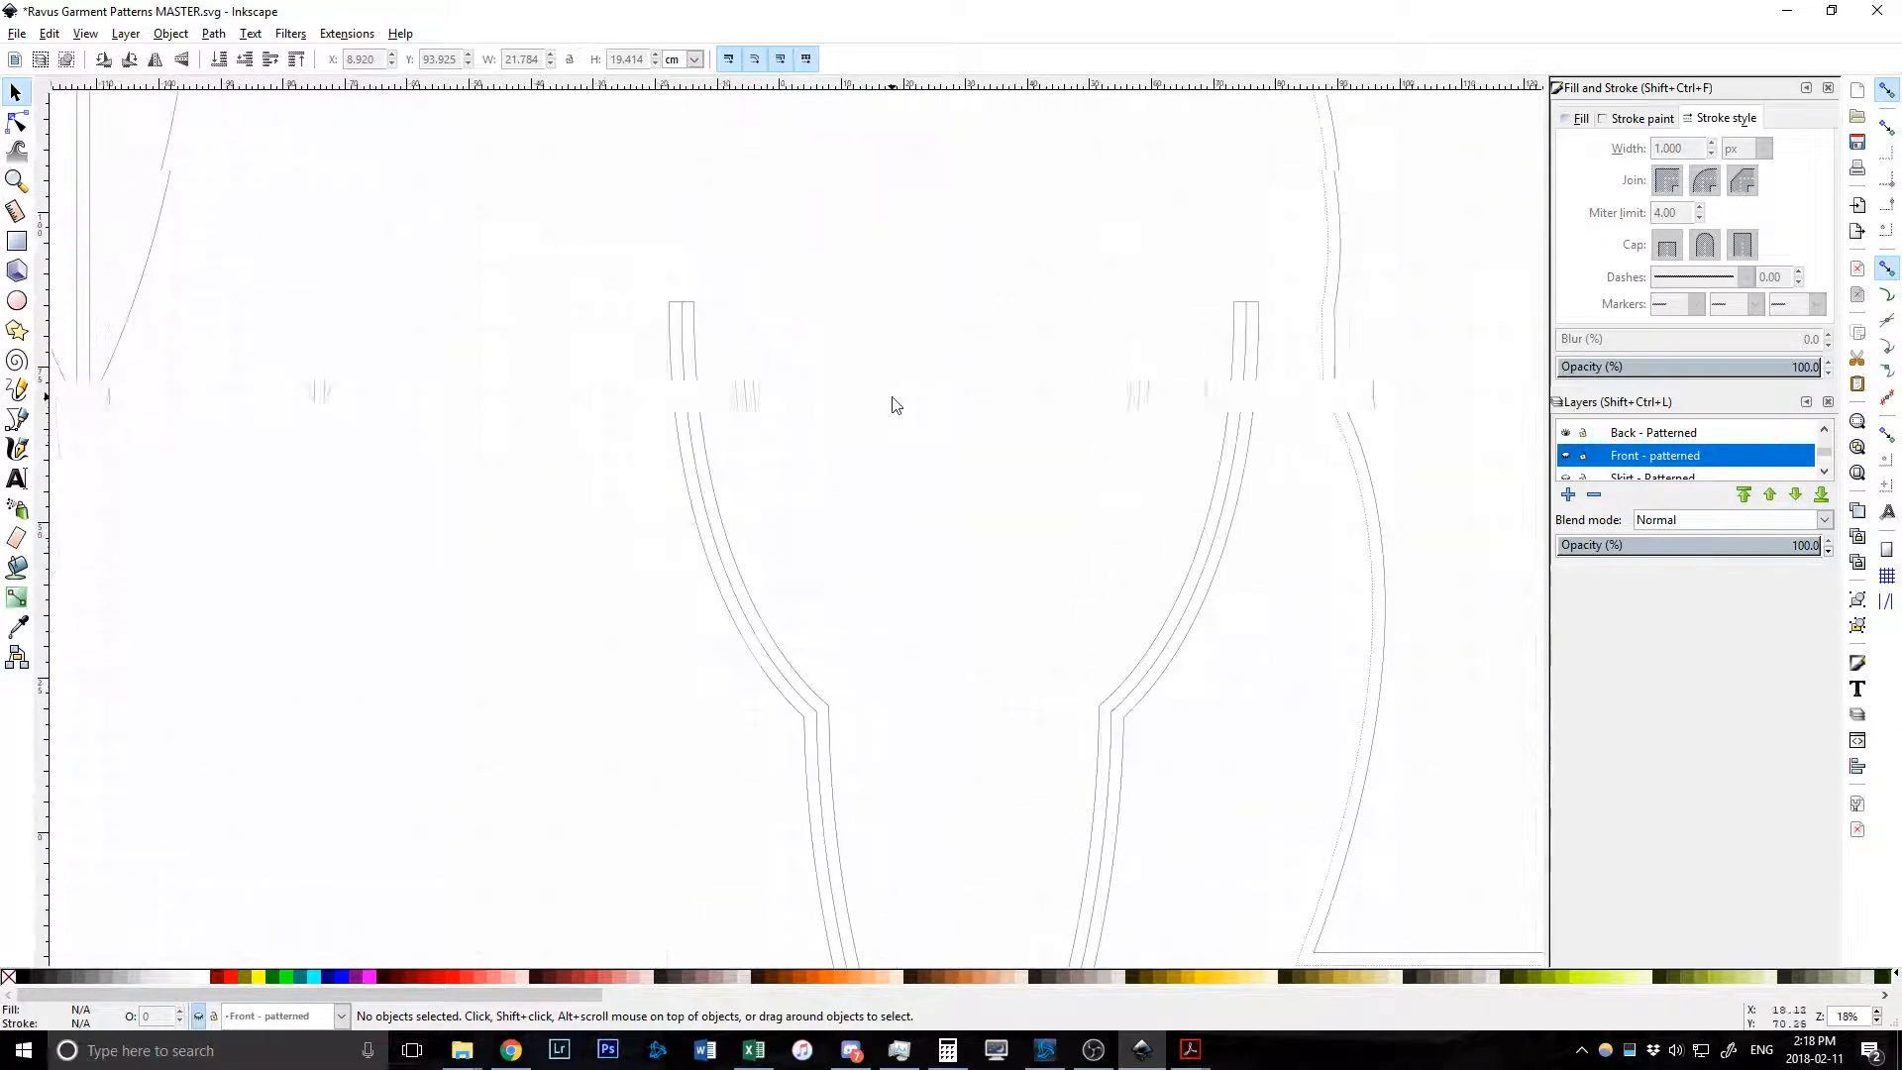
scroll(889, 406, up, 8)
scroll(765, 408, down, 2)
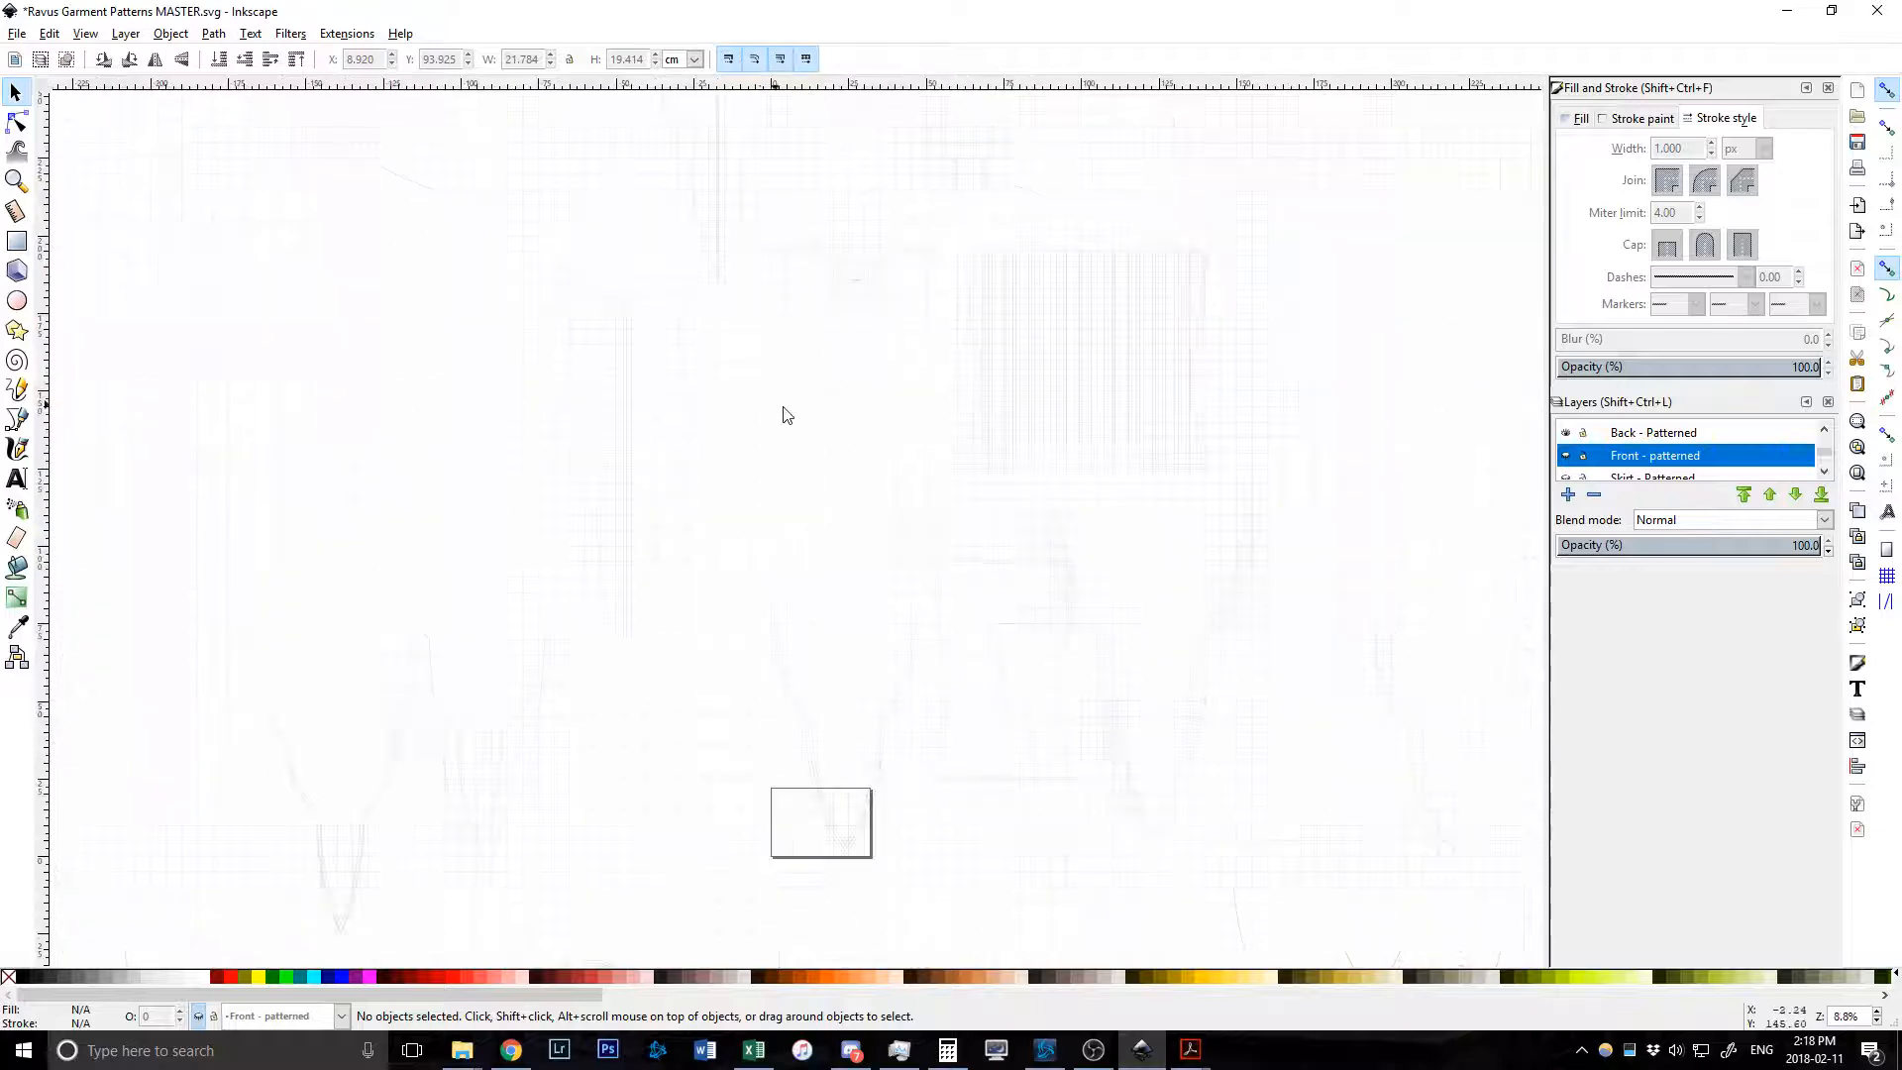
scroll(914, 430, up, 4)
scroll(915, 436, up, 1)
scroll(697, 467, down, 8)
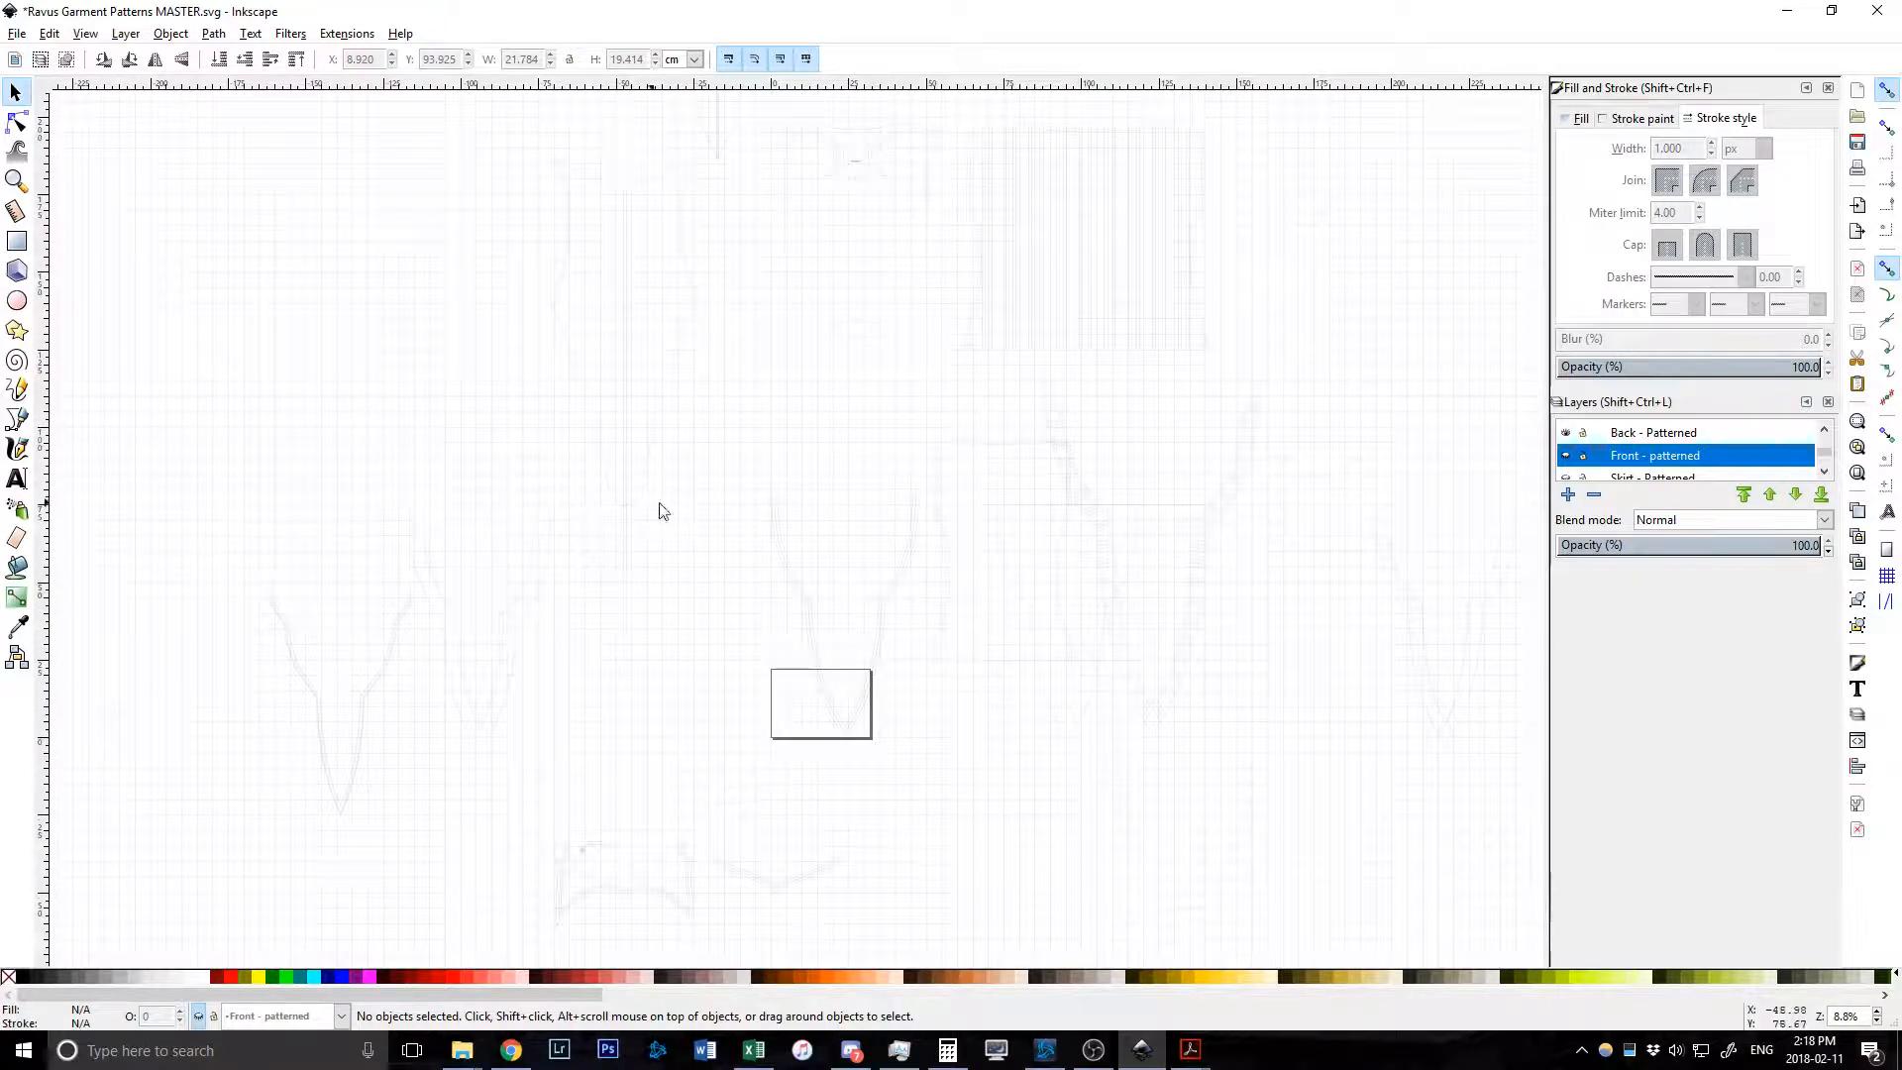
scroll(912, 500, up, 6)
scroll(1078, 480, up, 2)
scroll(1095, 479, up, 1)
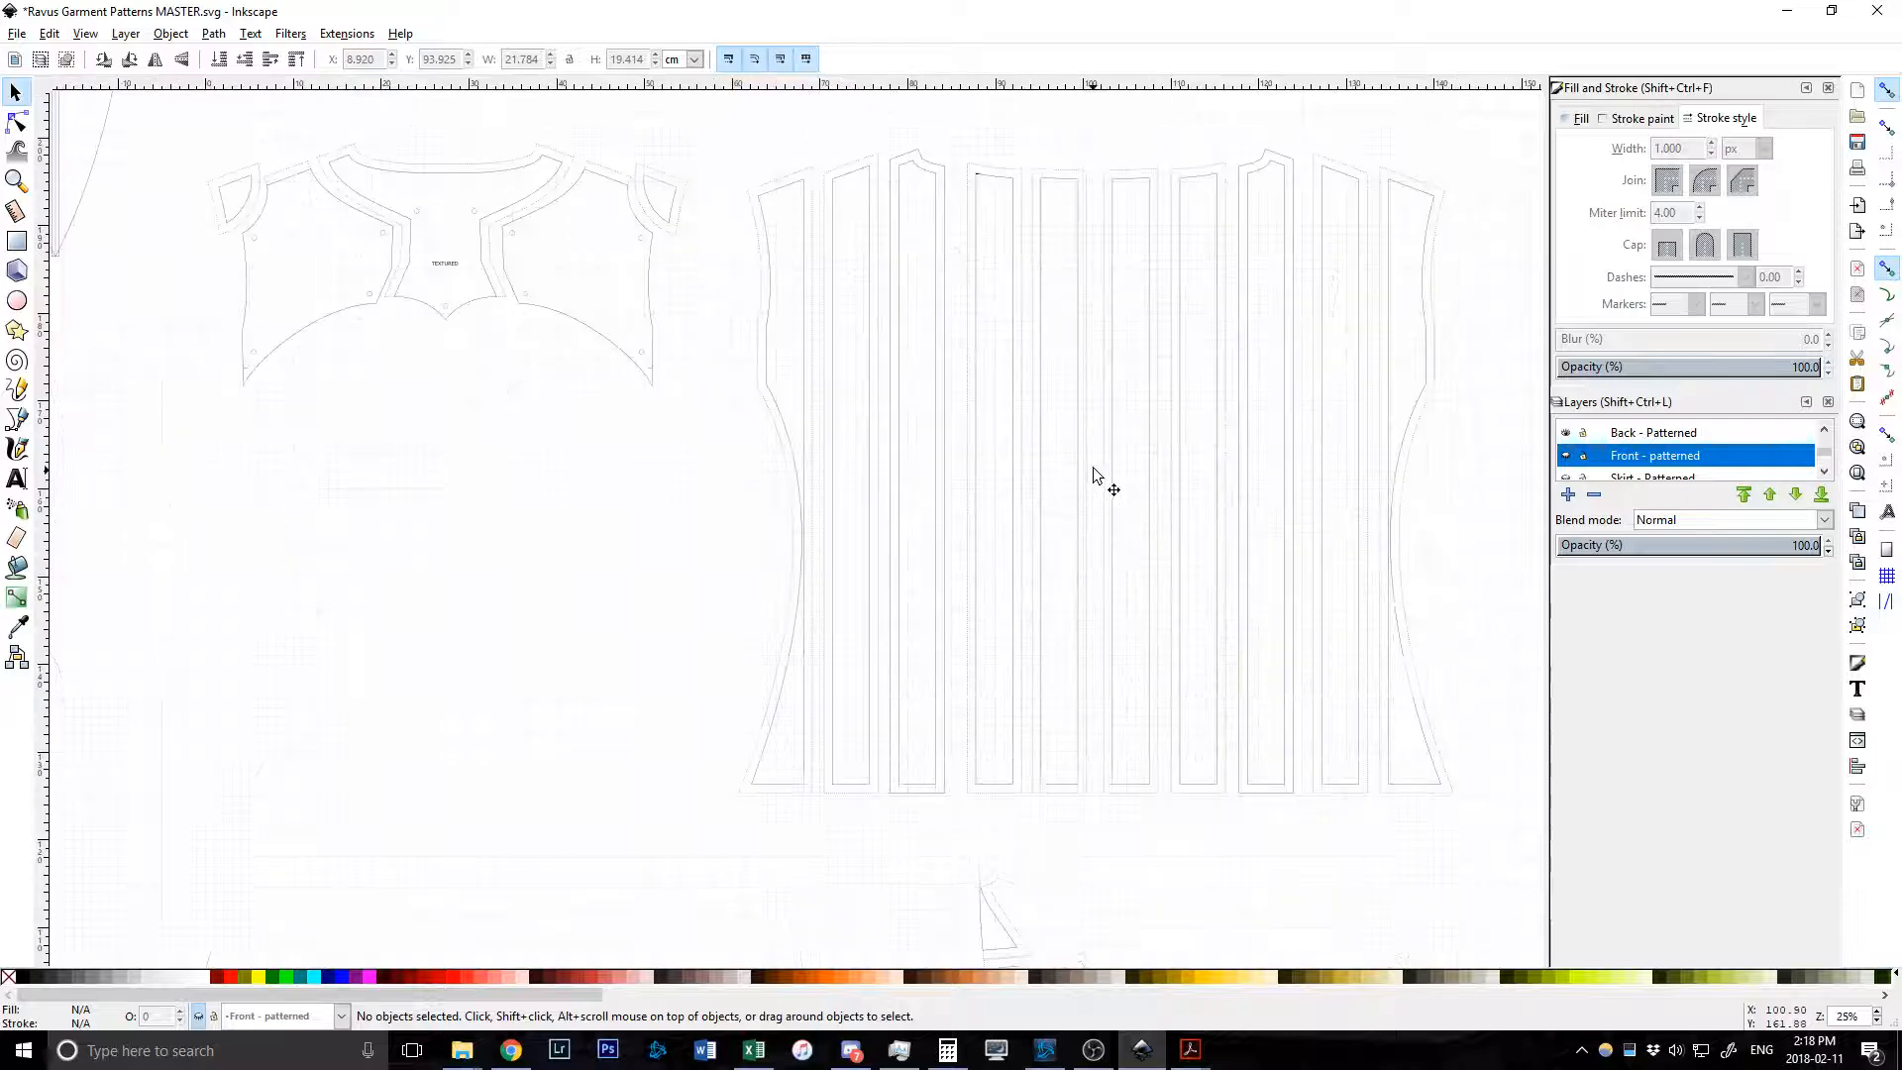
scroll(896, 409, left, 7)
scroll(850, 405, up, 8)
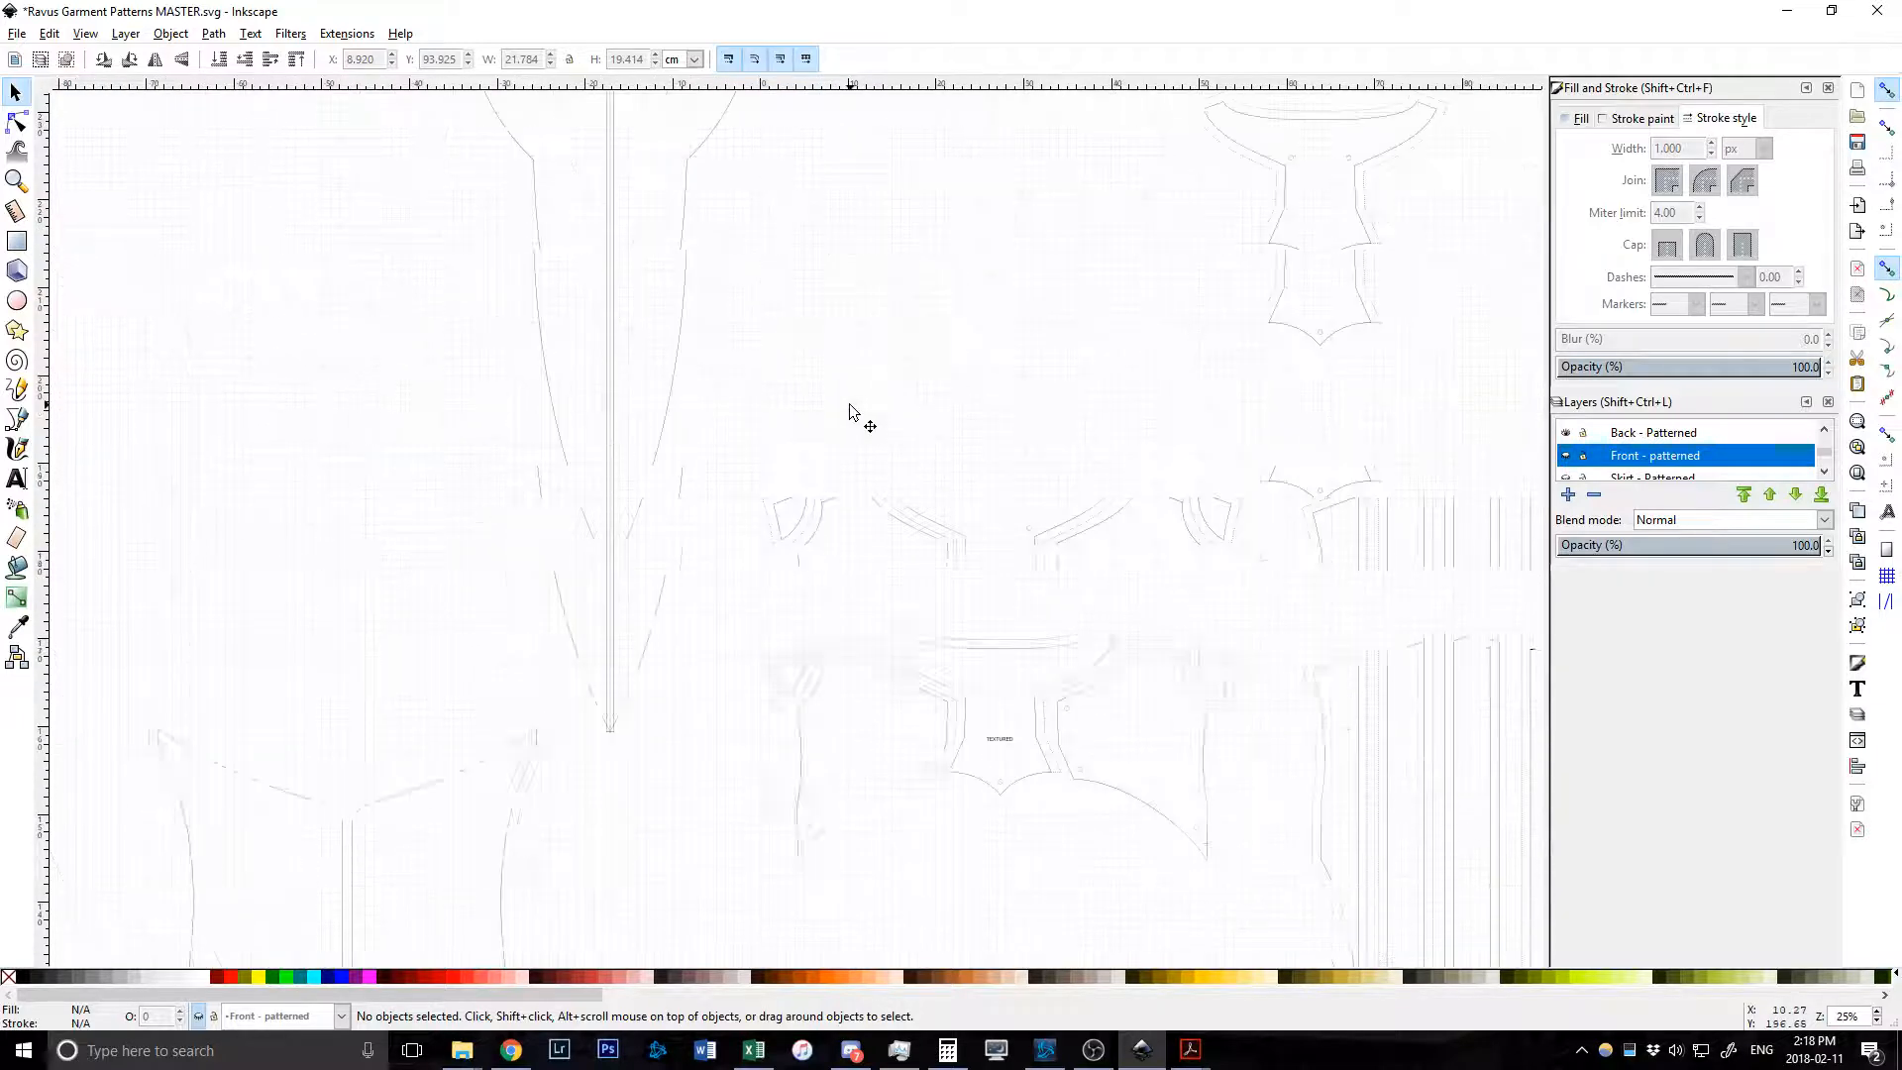
scroll(861, 404, down, 1)
scroll(1023, 429, down, 1)
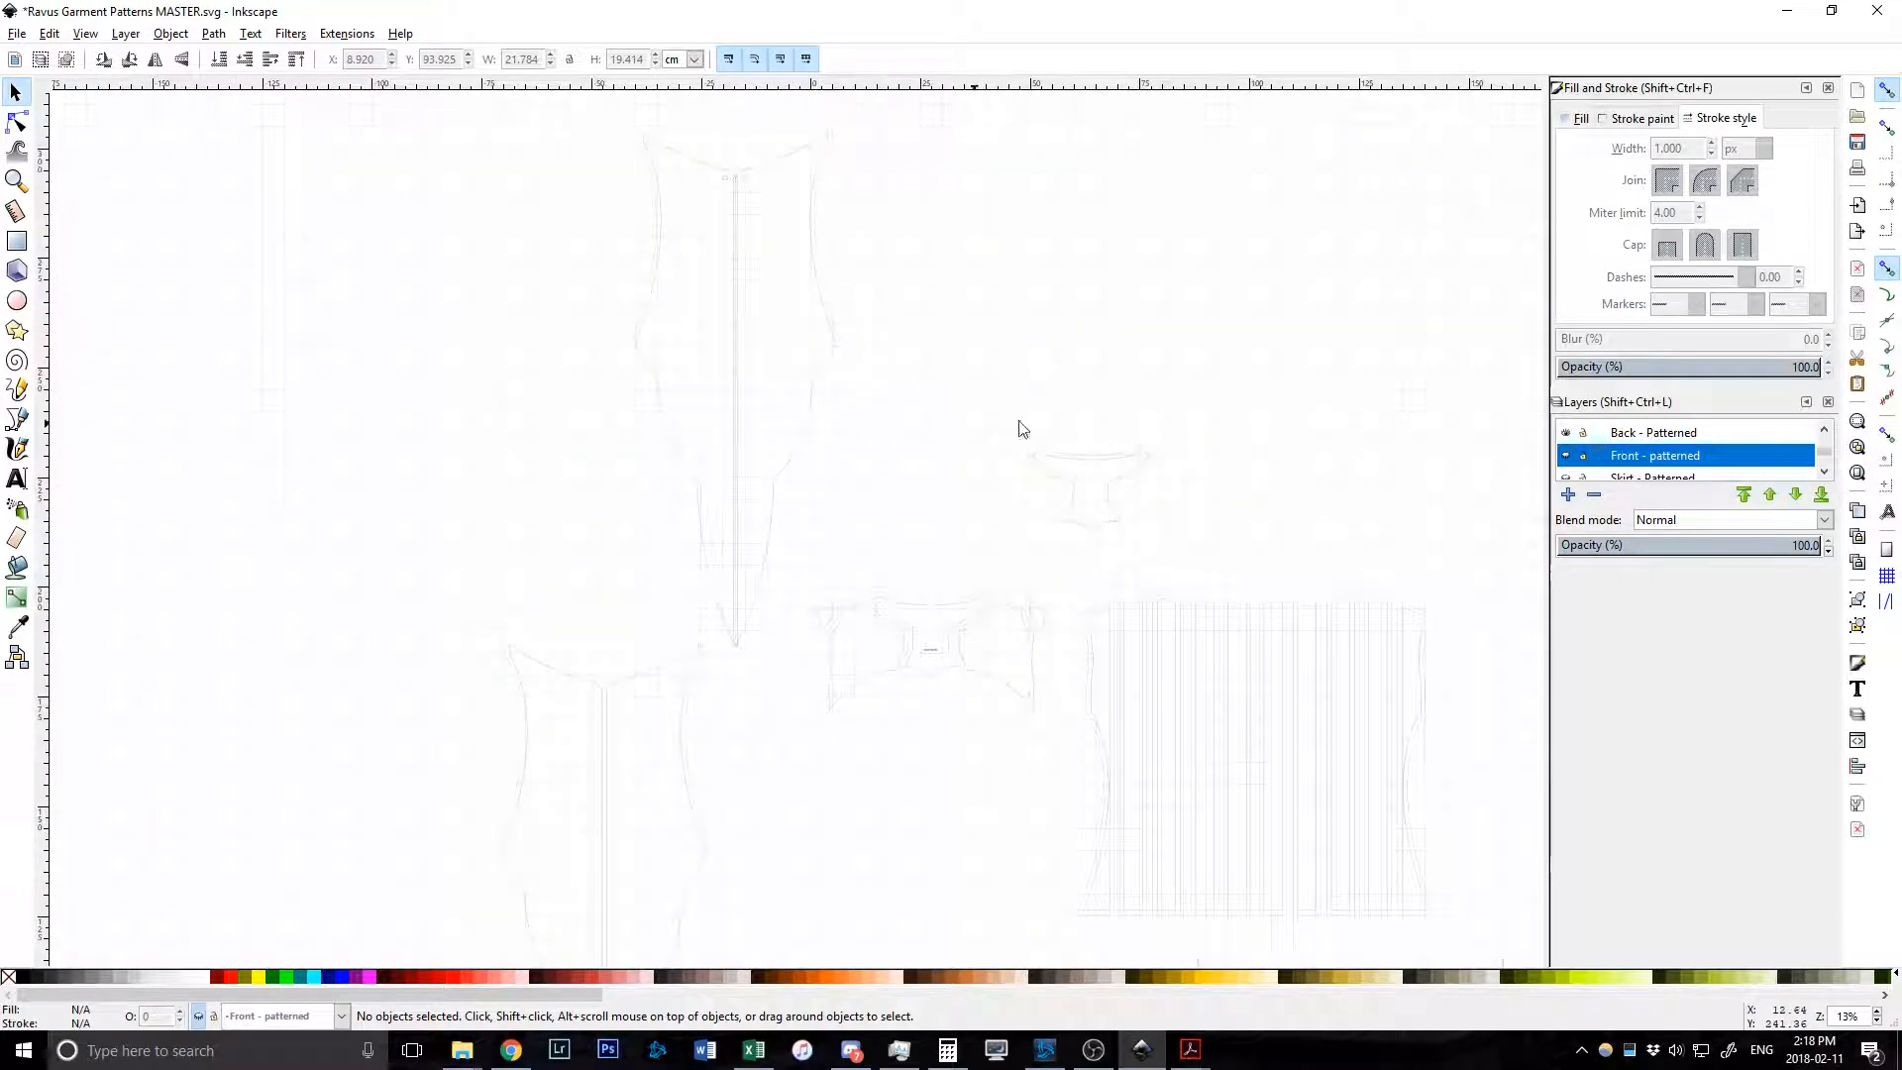
Hide the Front - patterned and Back - Patterned layers and show Side Skirt - Patterned.
click(1566, 457)
click(1566, 432)
scroll(1597, 442, up, 1)
scroll(1654, 456, up, 1)
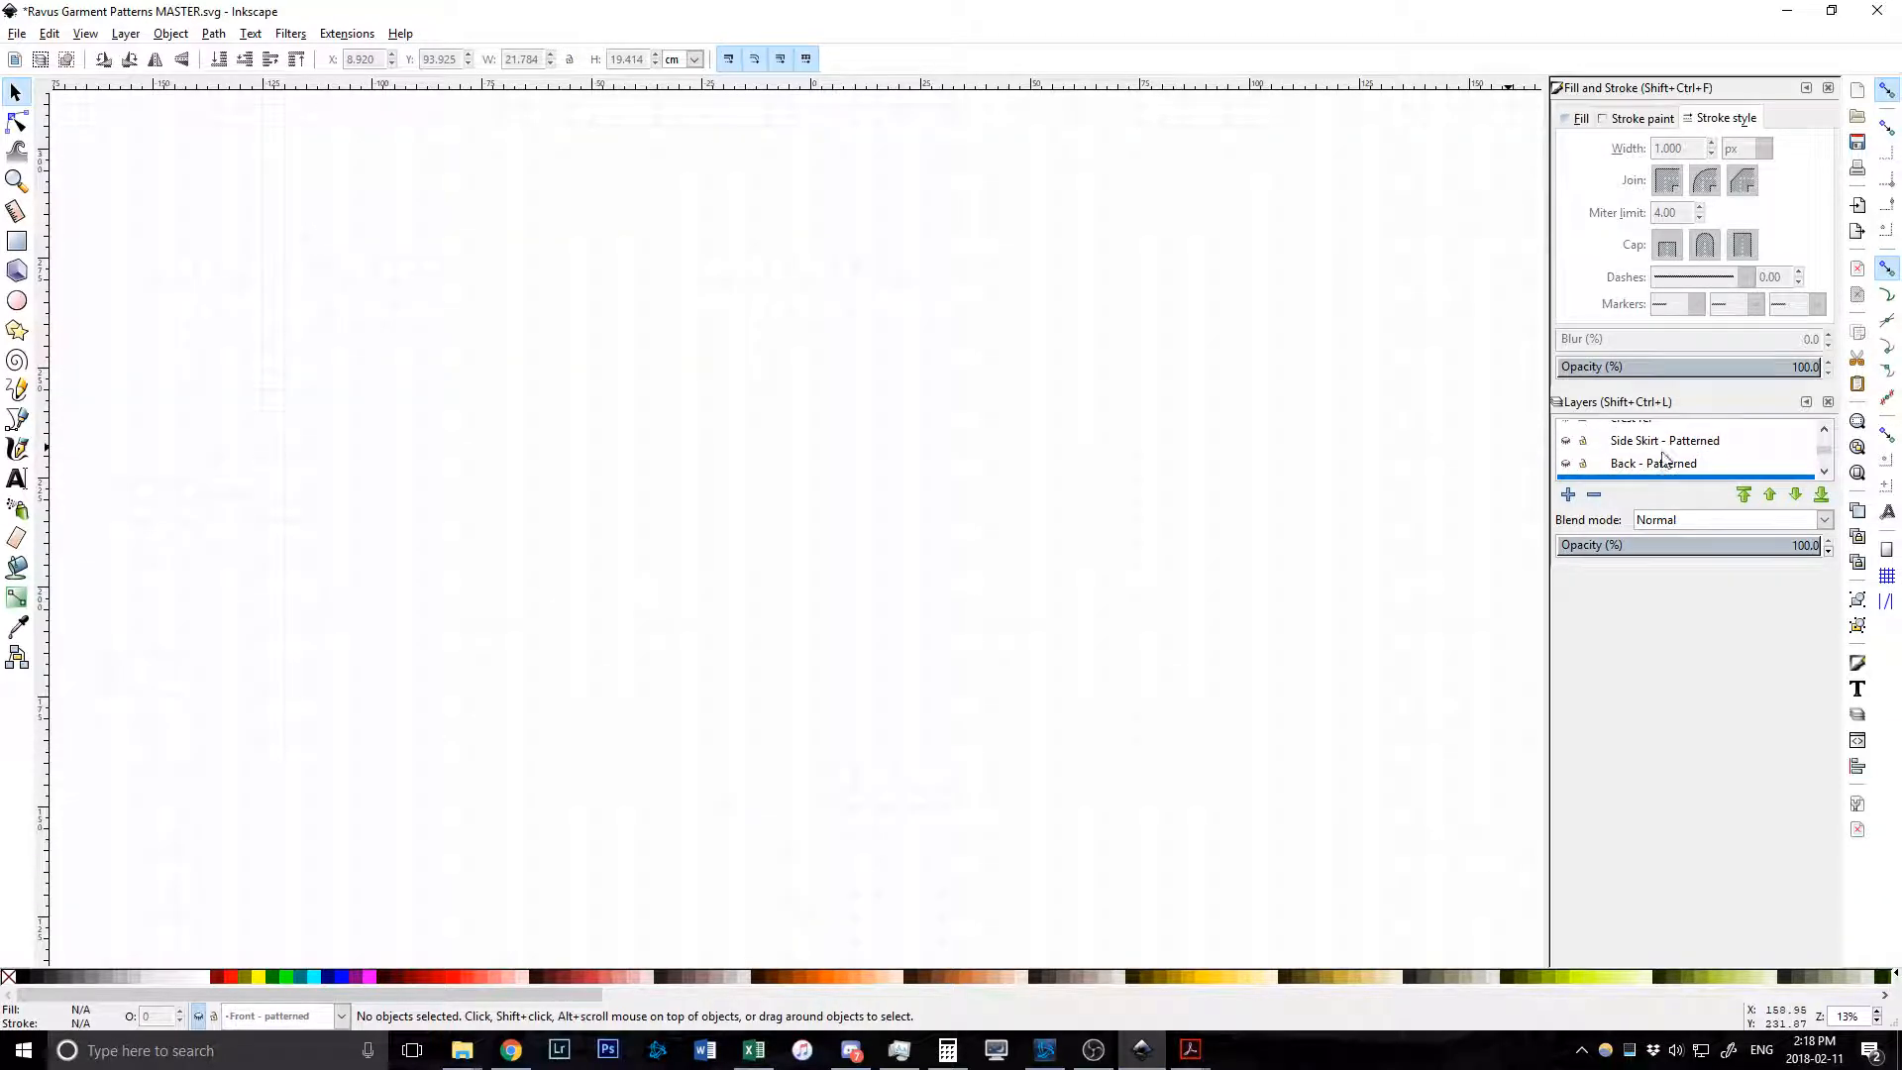
click(1566, 441)
scroll(1061, 432, down, 6)
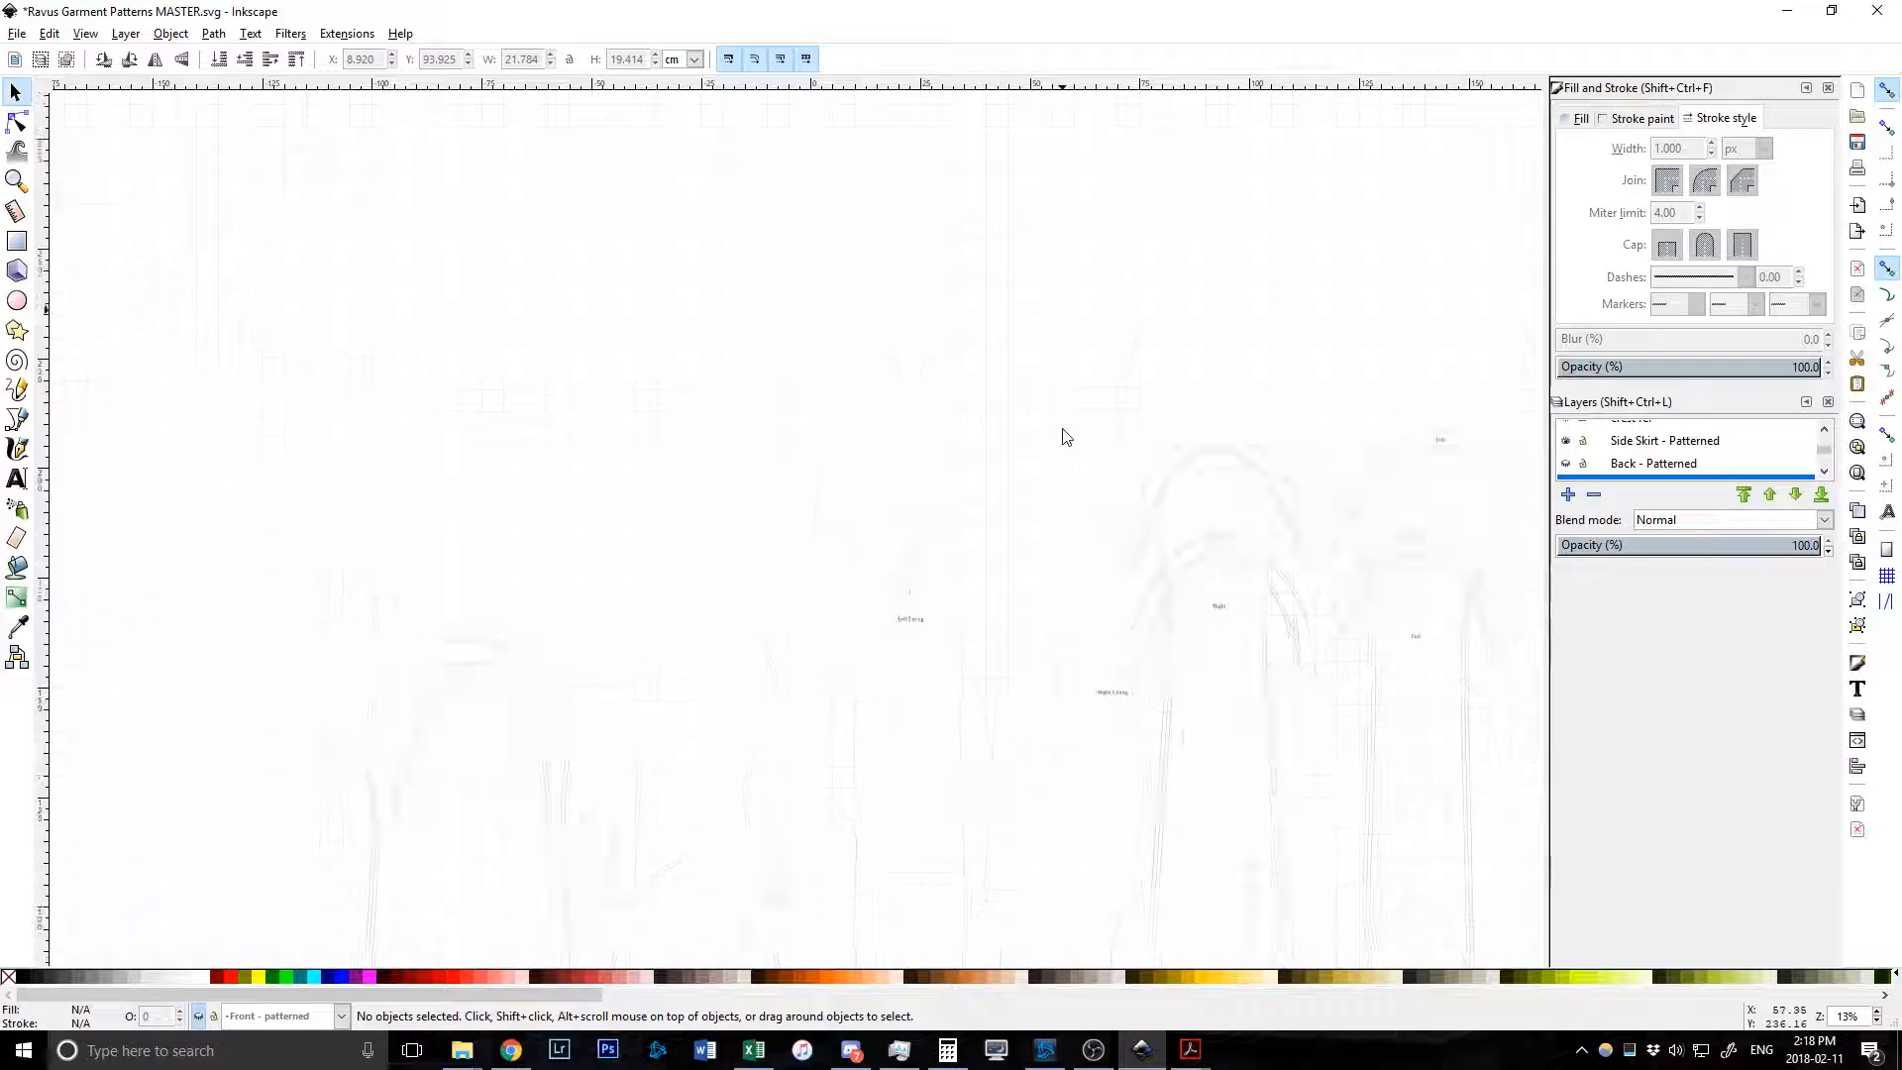
scroll(1028, 424, right, 3)
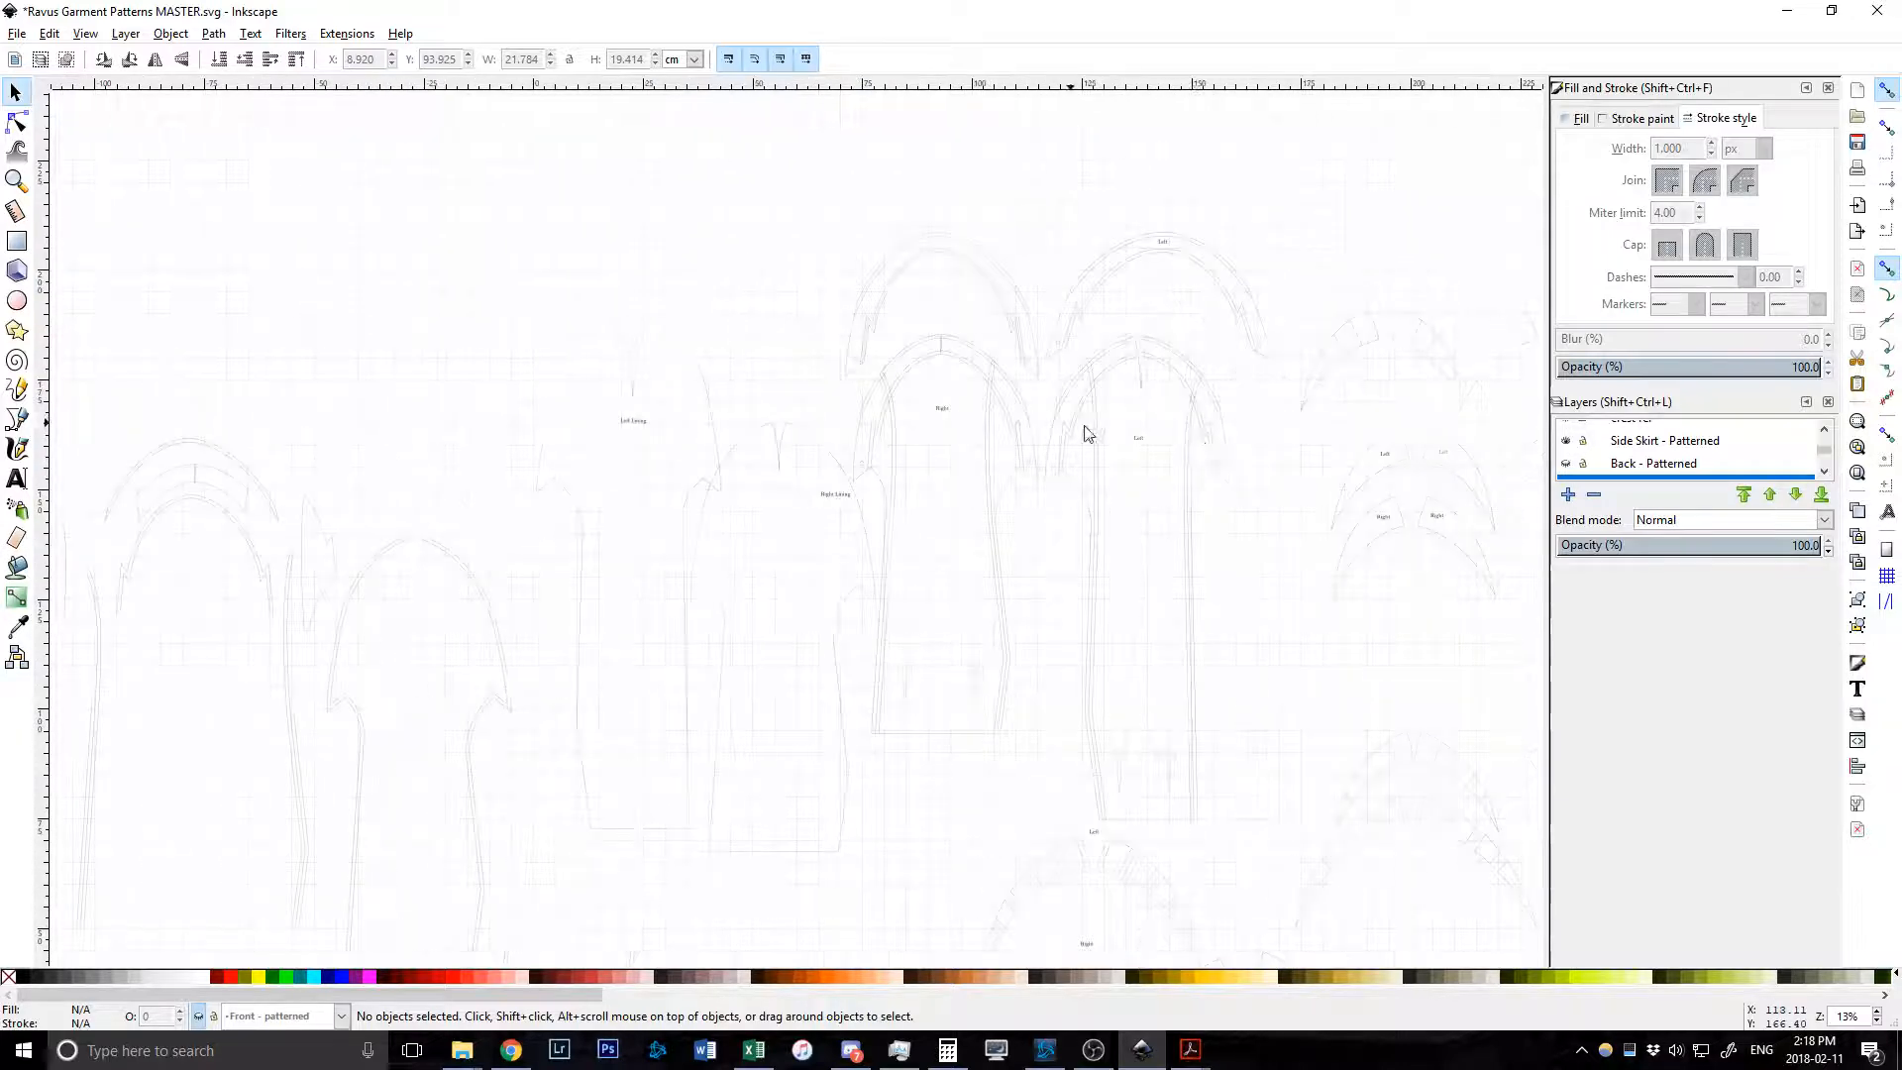
Inspect the skirt group, arch outline and small right-hand group, then make Side Skirt - Patterned current.
click(1144, 378)
click(1272, 443)
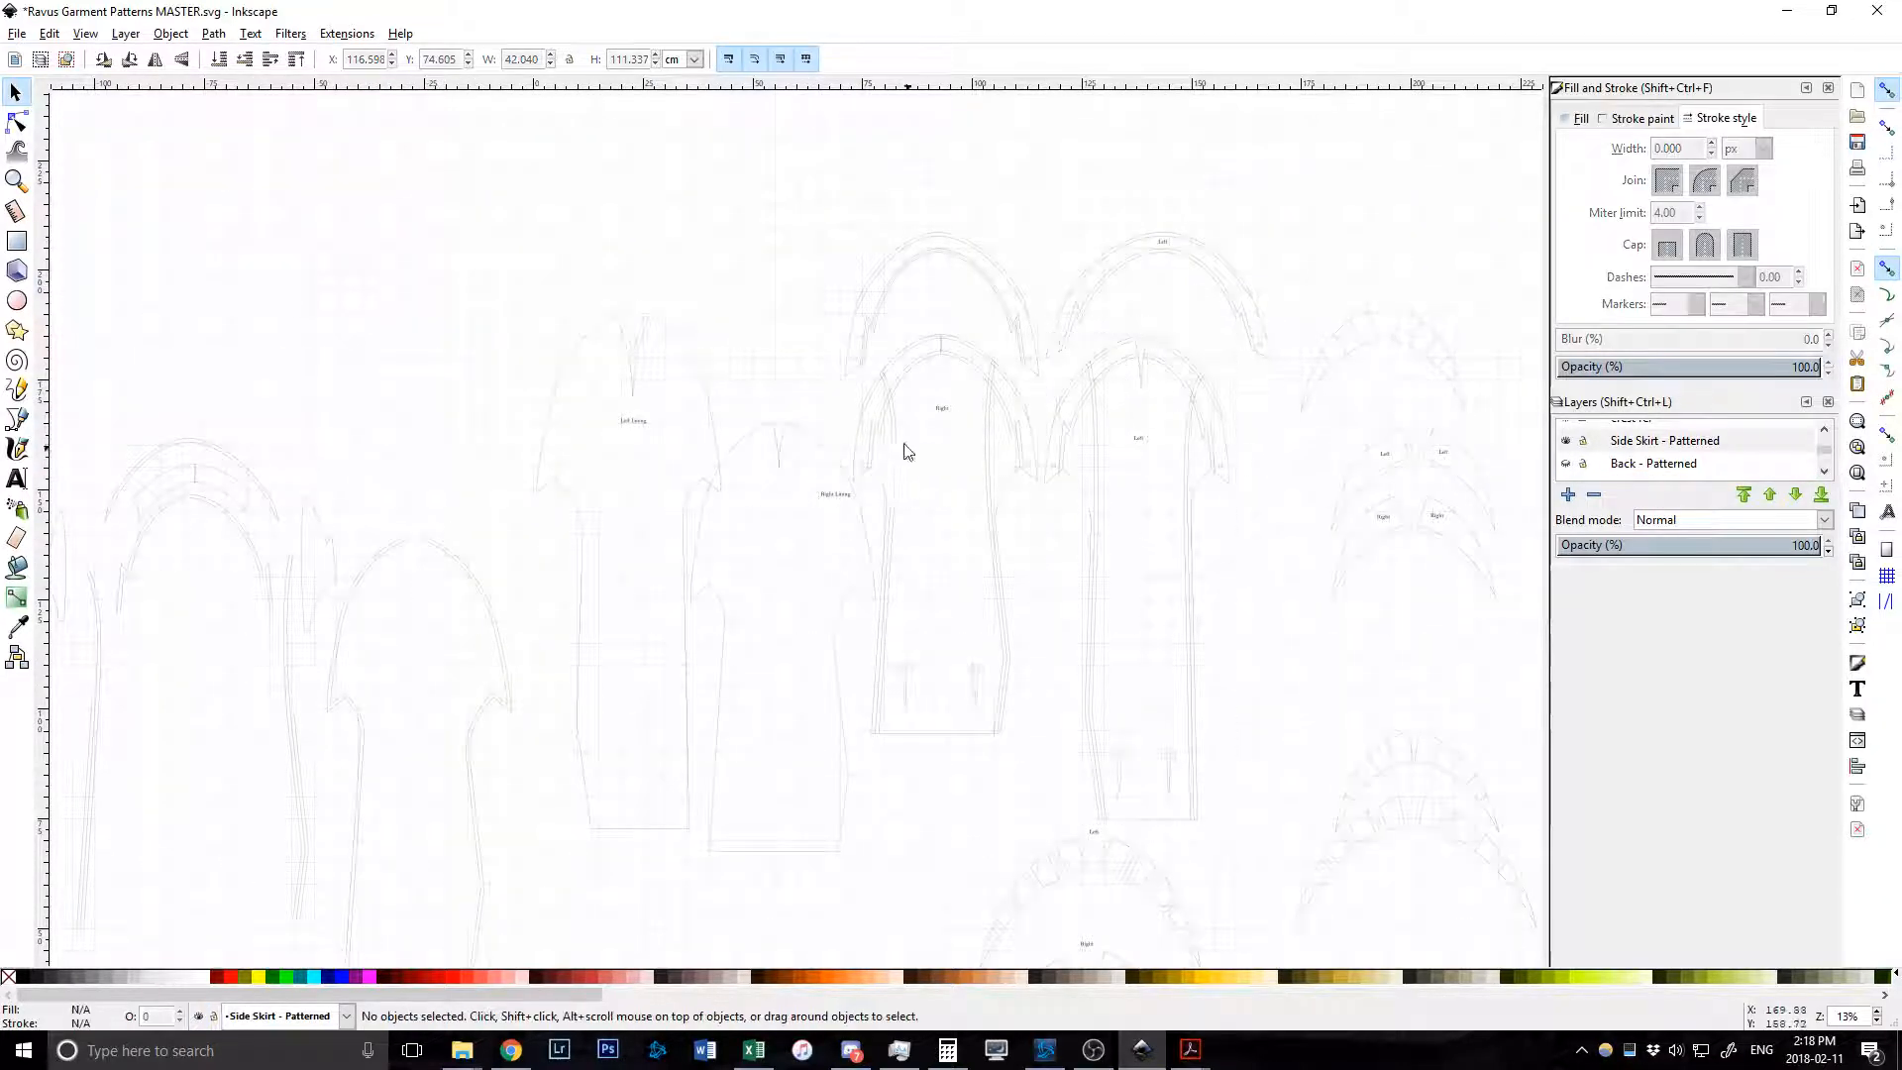
click(987, 472)
scroll(984, 466, down, 4)
scroll(985, 466, up, 1)
scroll(1126, 693, down, 3)
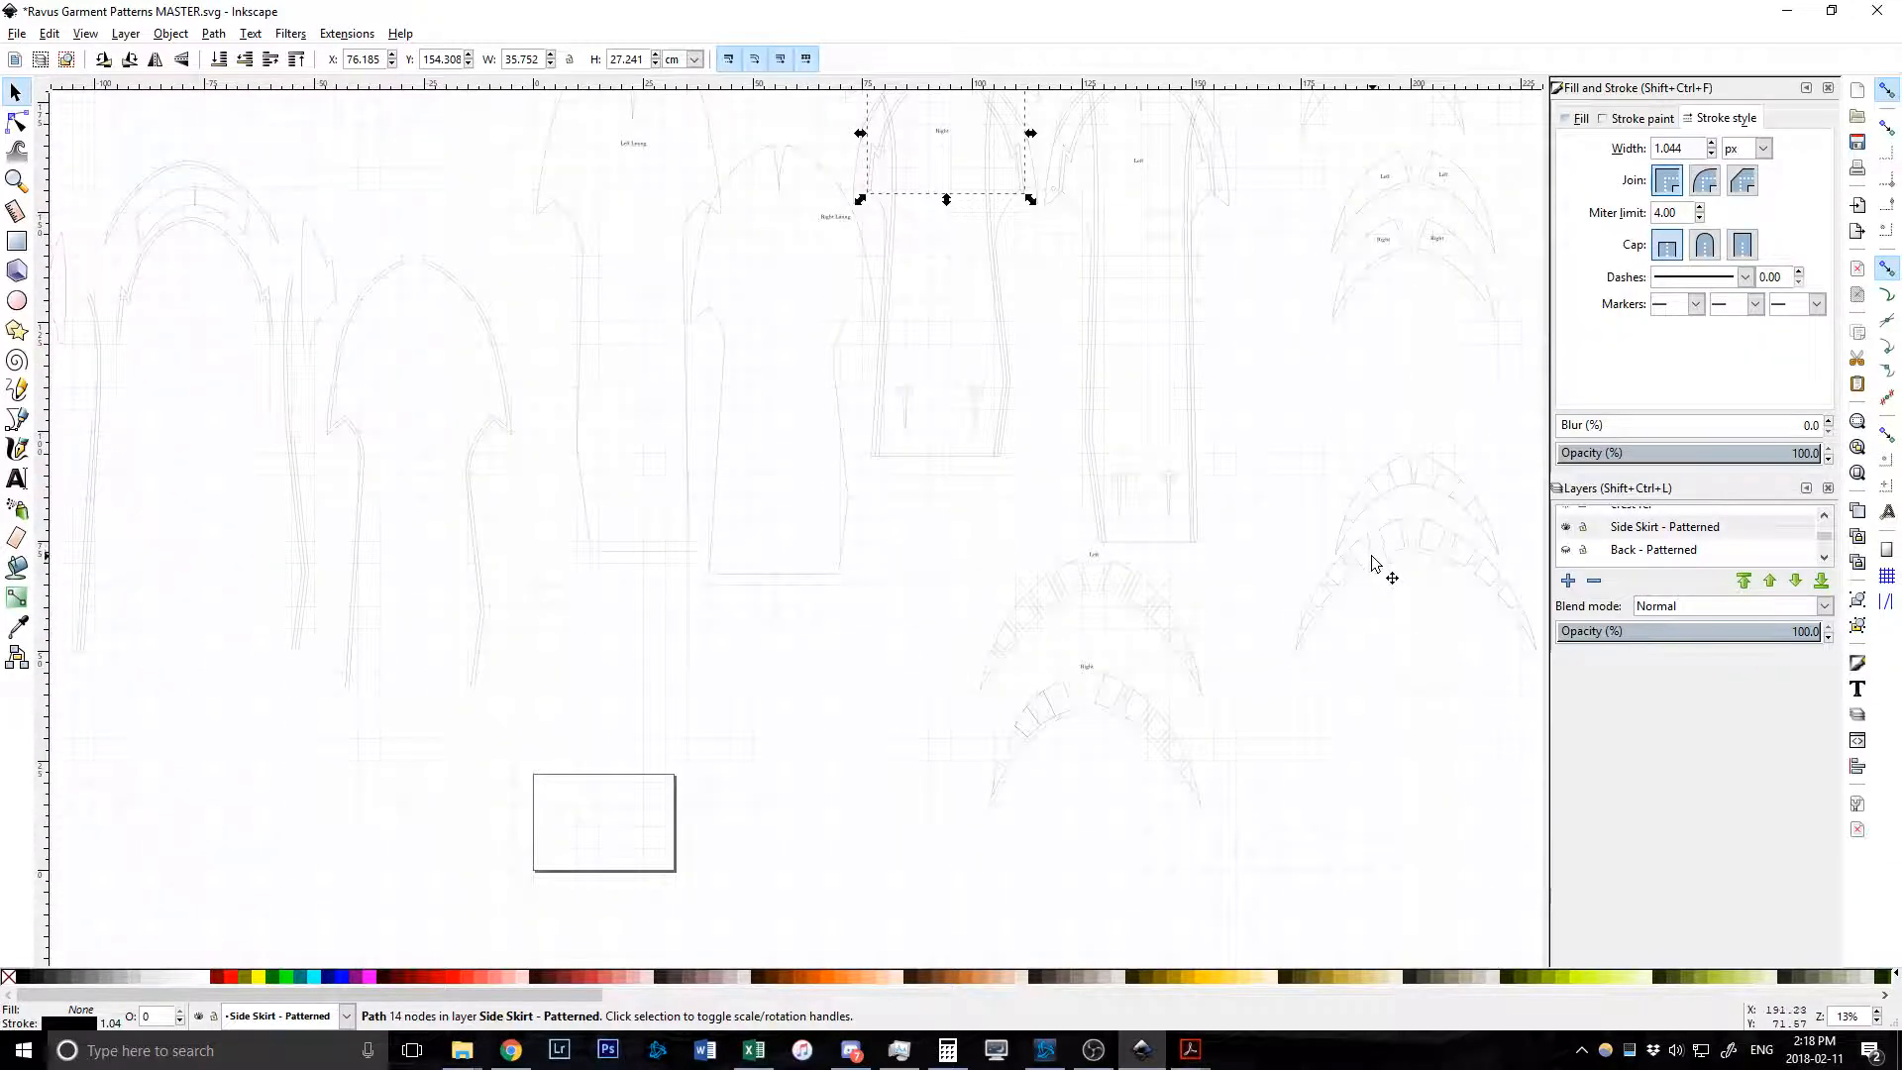
click(1381, 560)
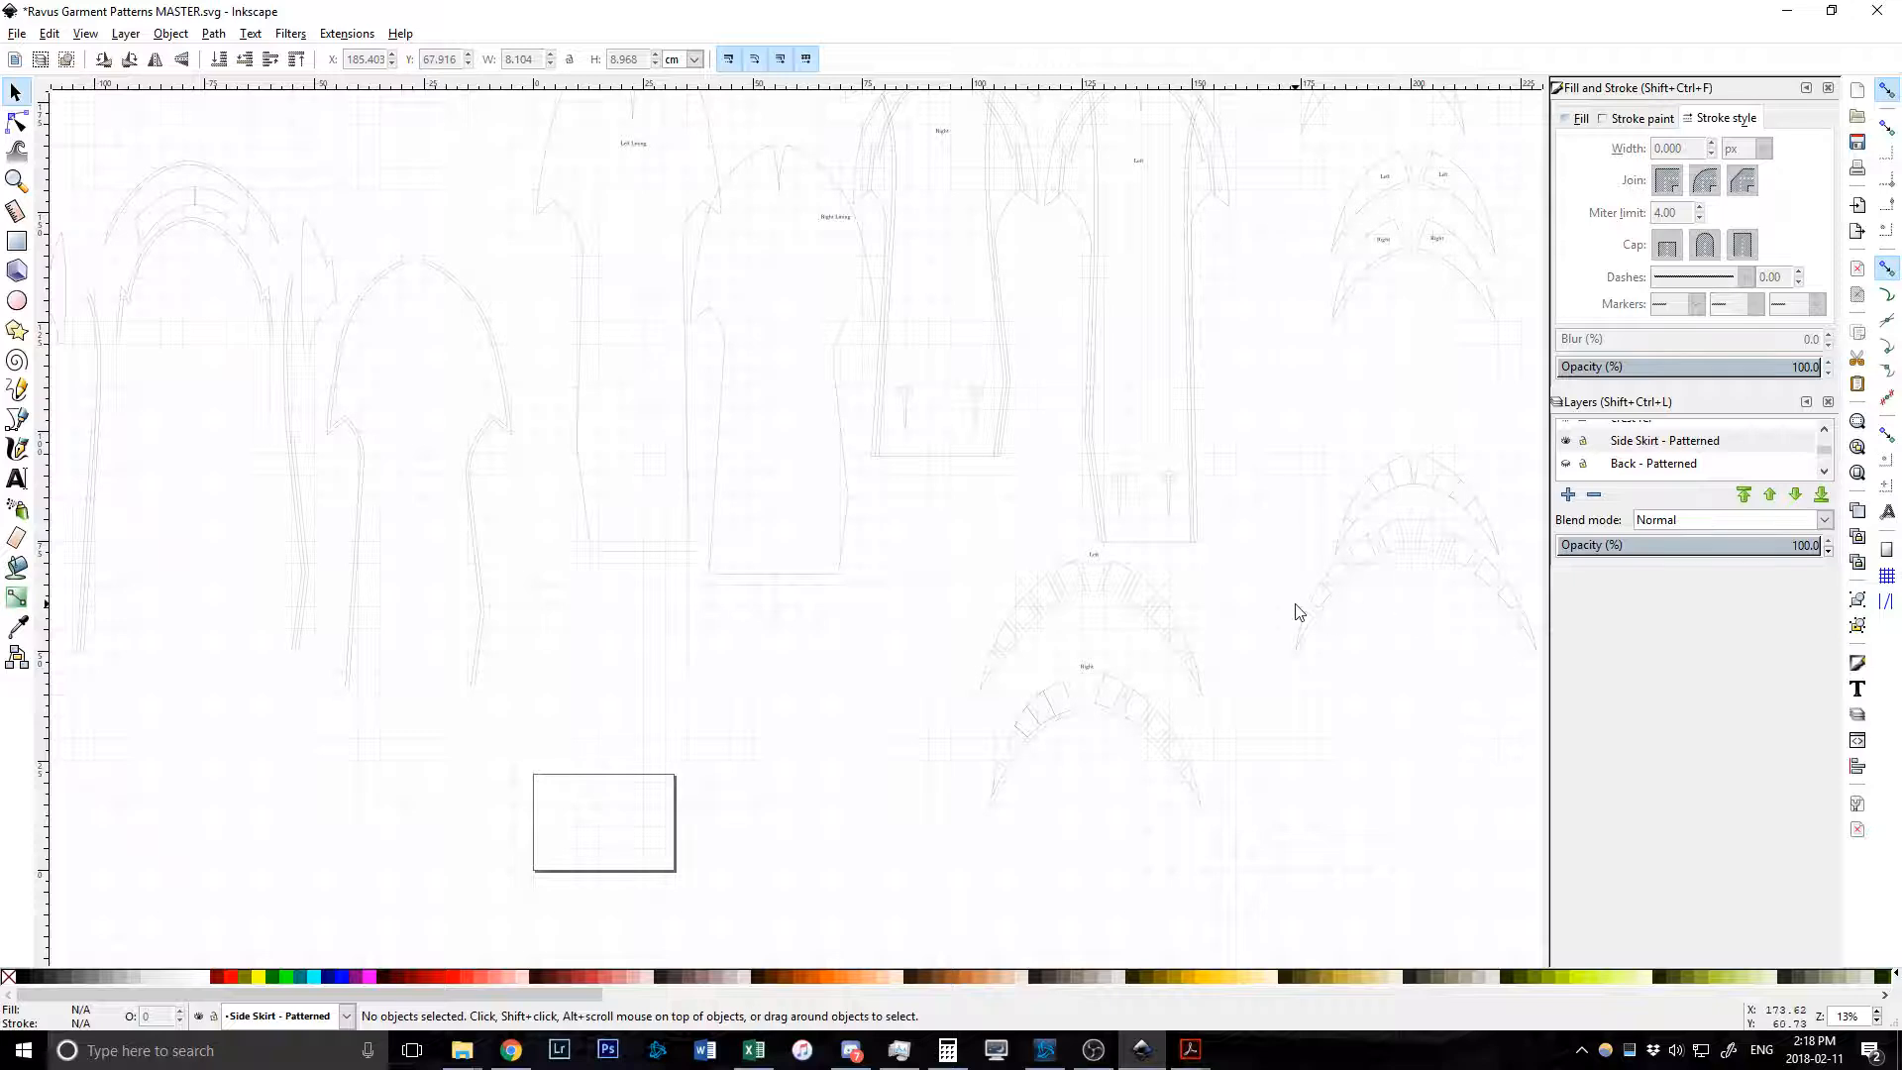
scroll(1227, 596, up, 5)
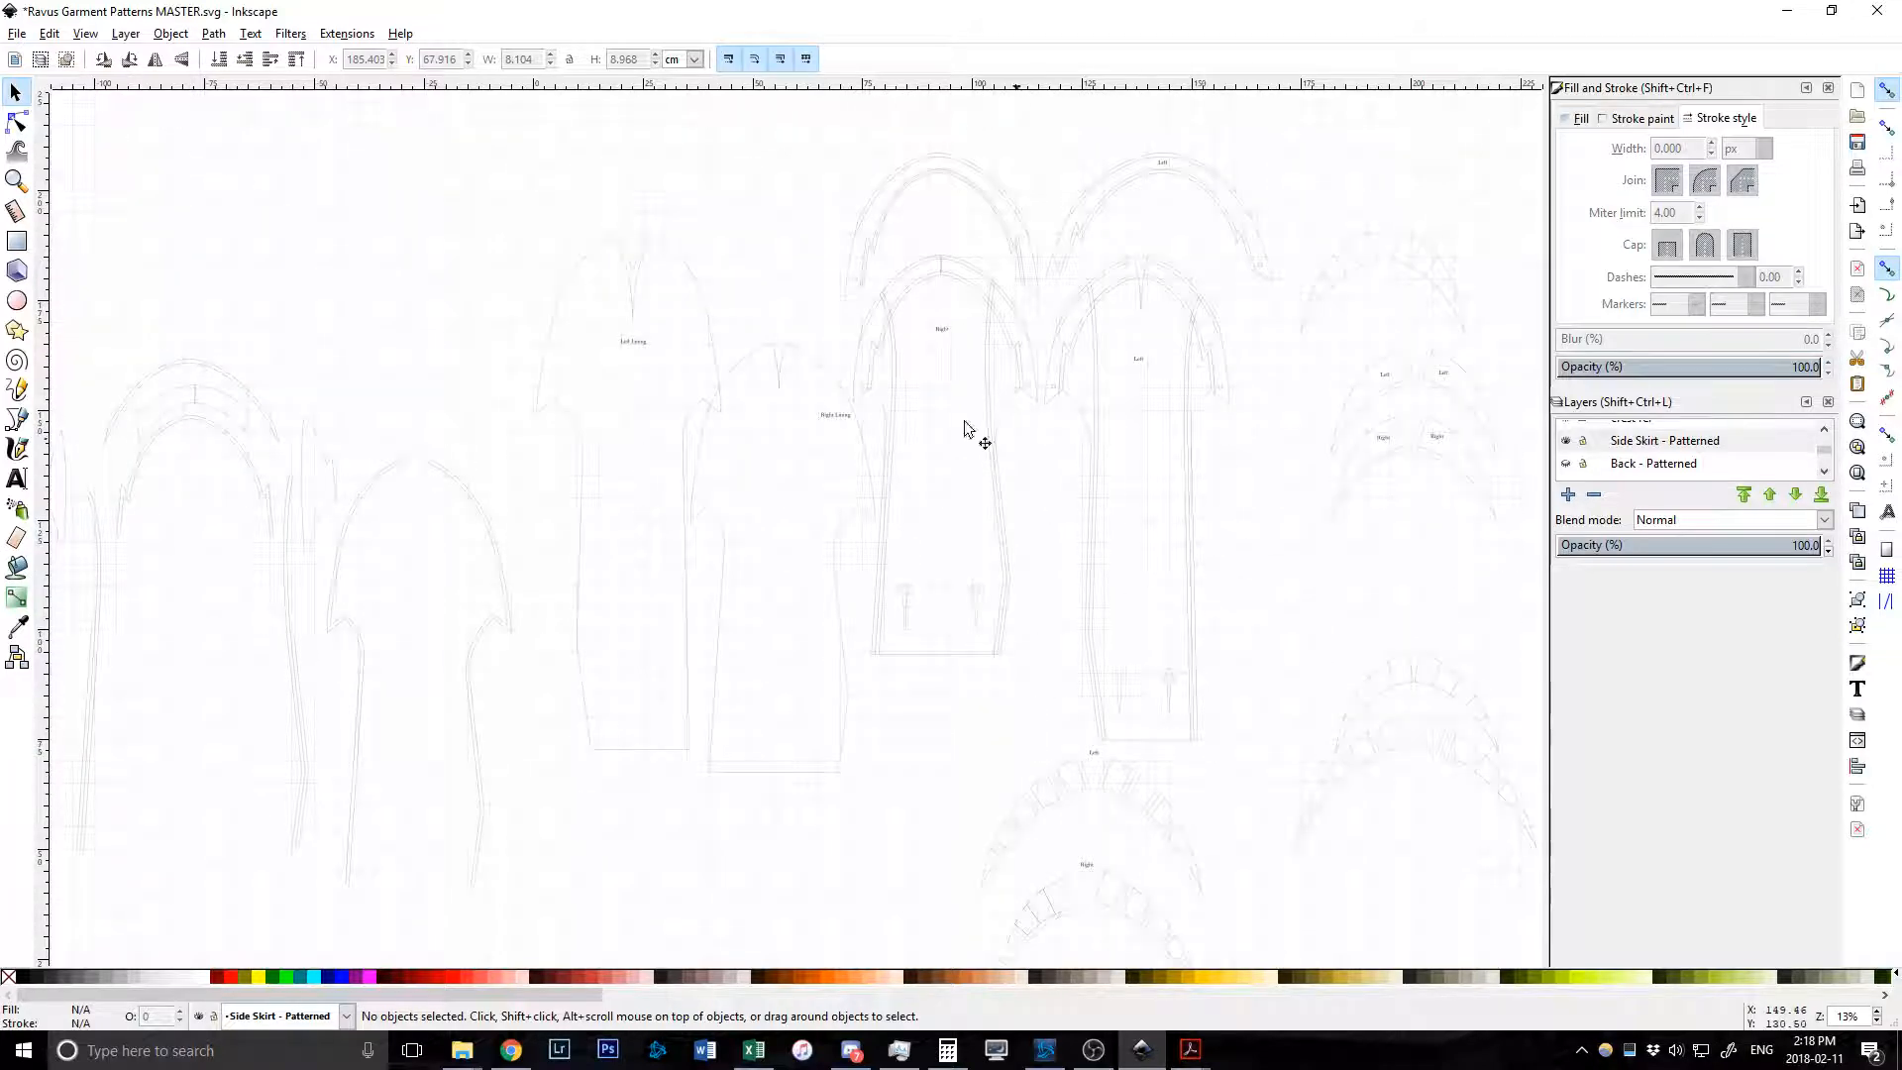
click(1619, 447)
scroll(1618, 448, up, 2)
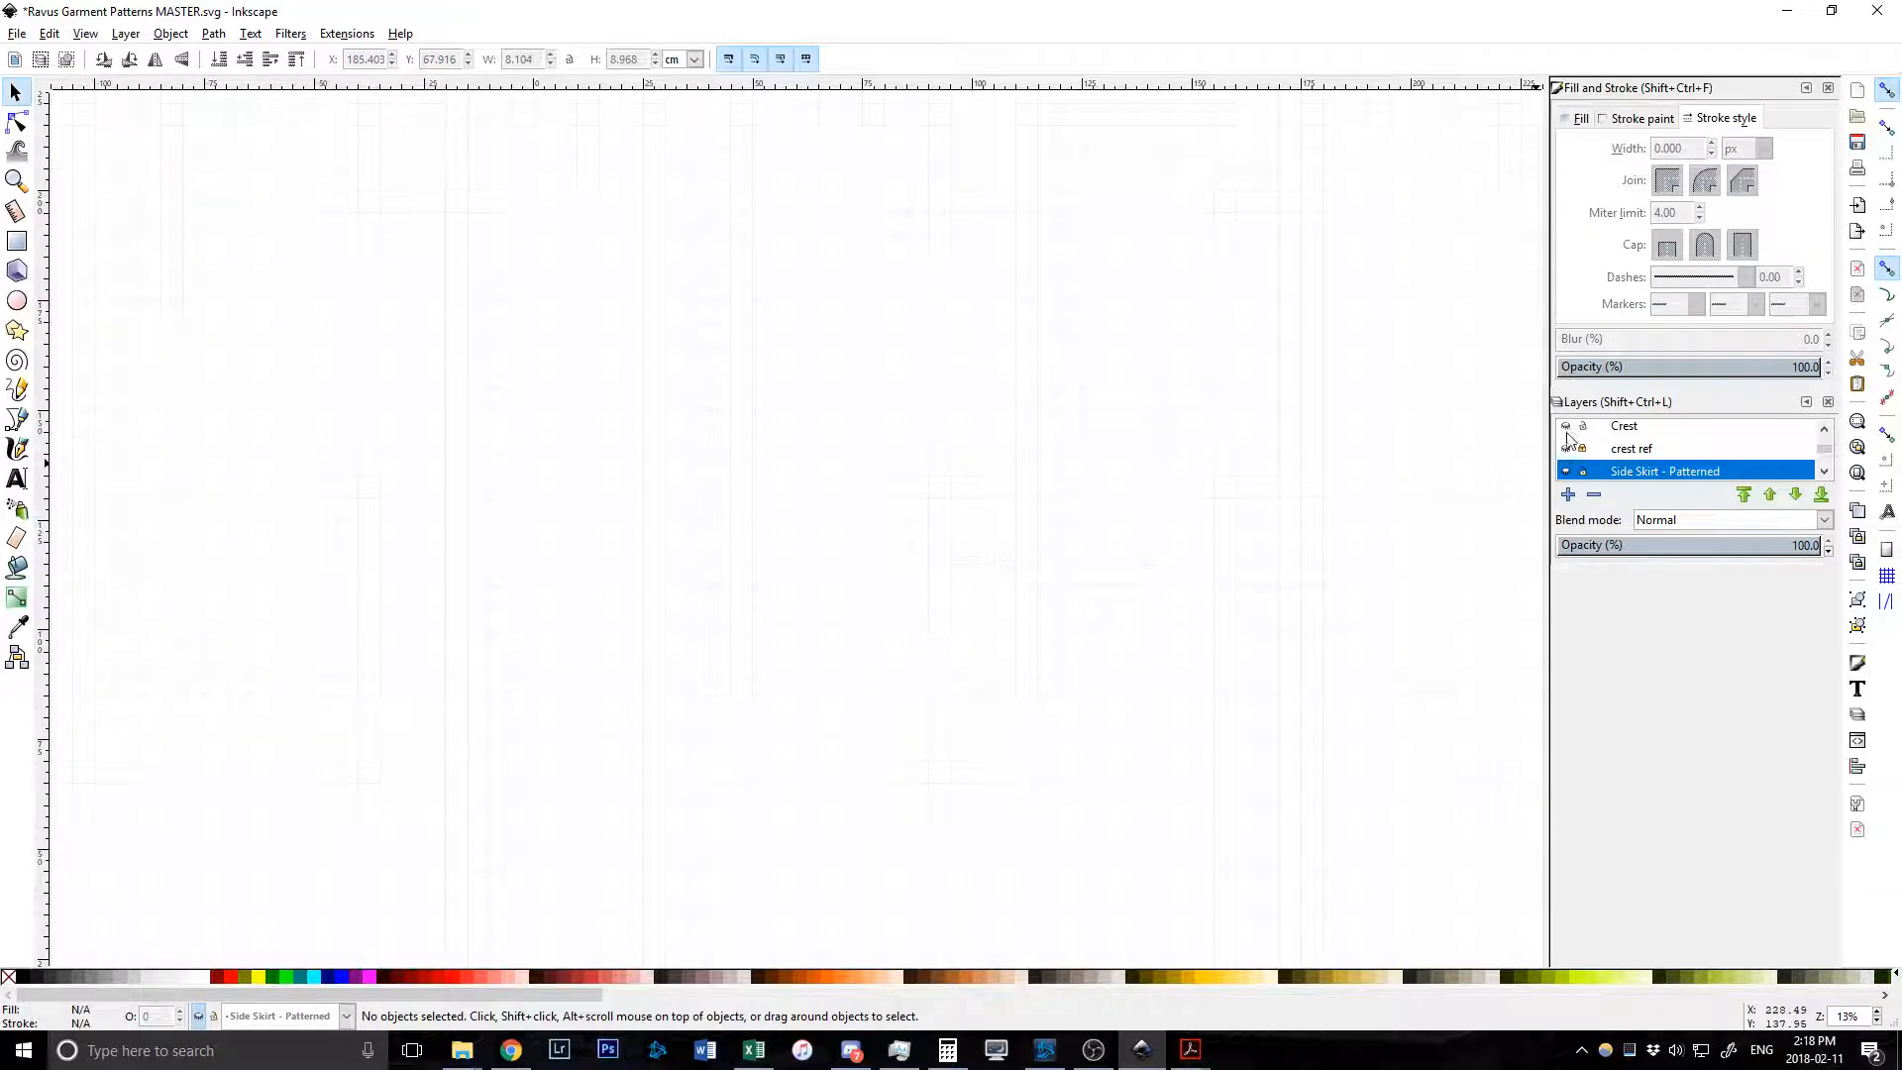
Show the Crest layer artwork and the embroidered crest ref photo.
click(1567, 434)
scroll(1090, 619, down, 2)
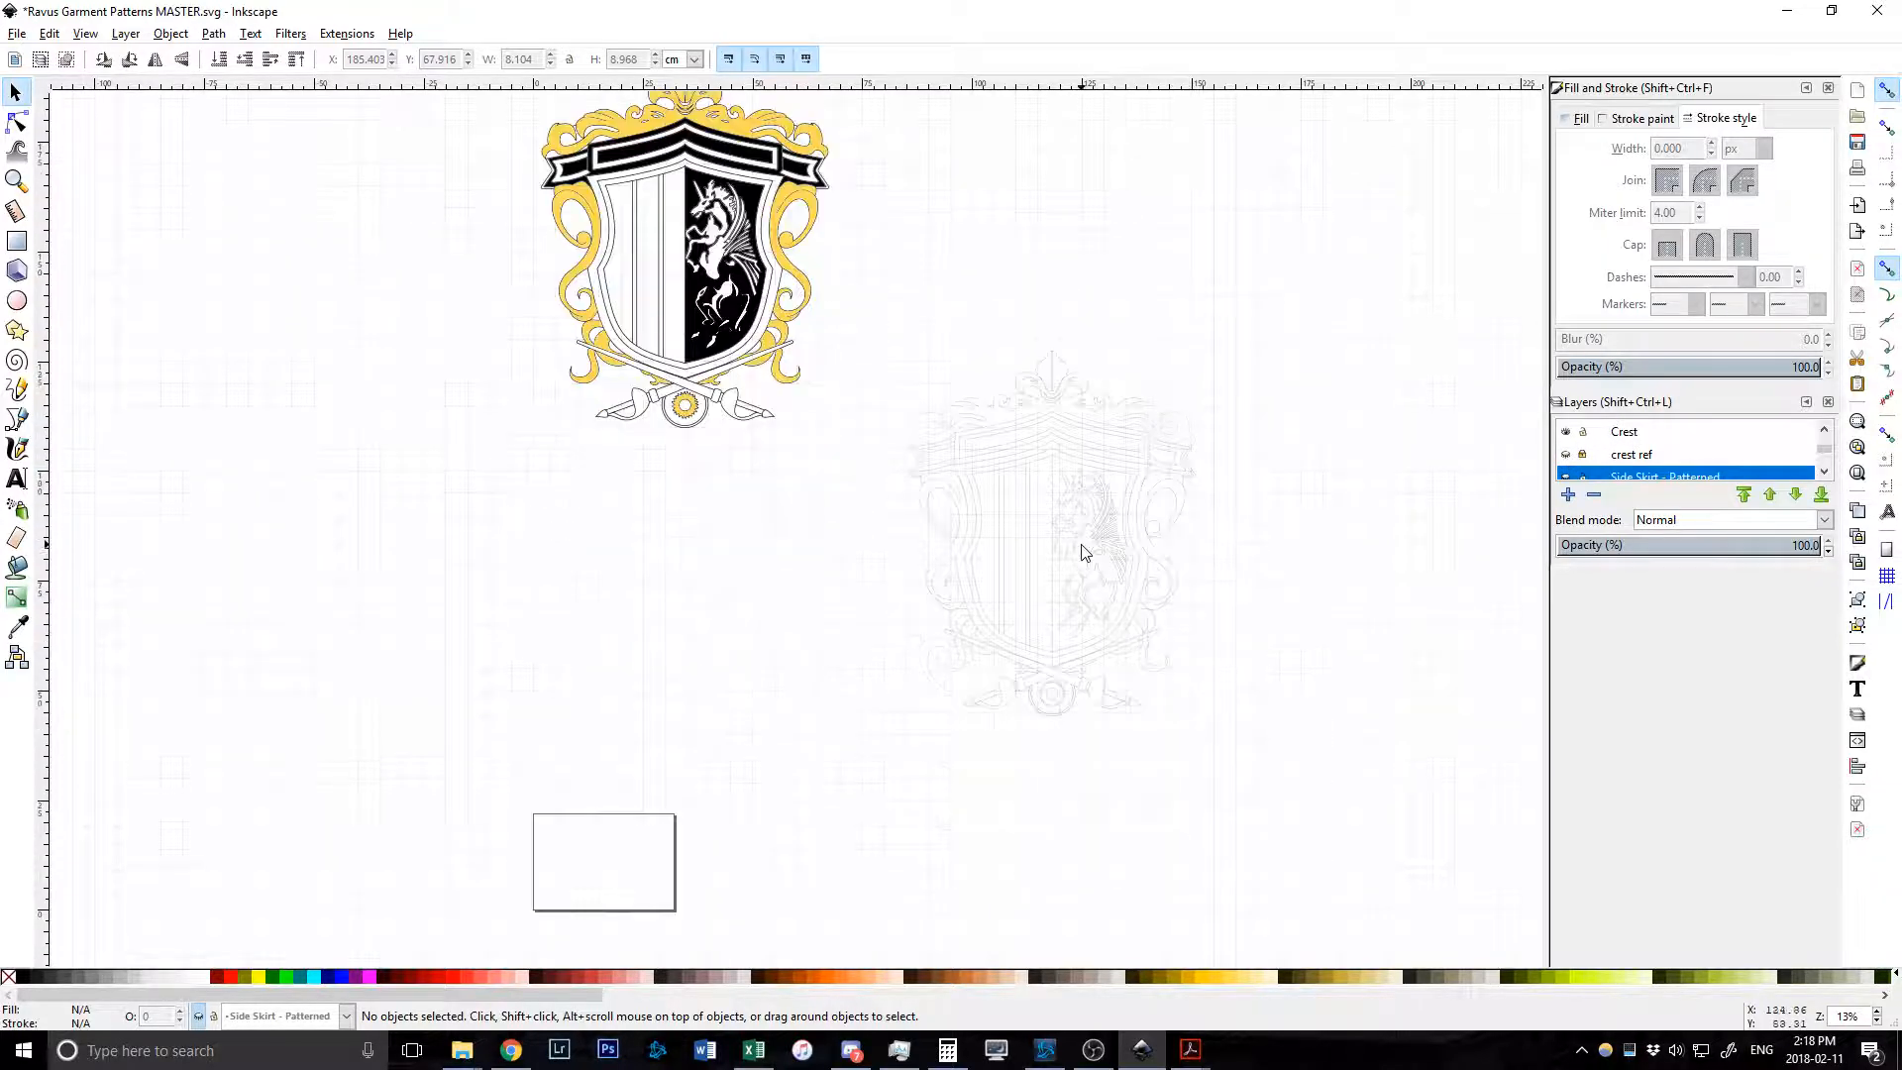
scroll(1082, 551, up, 2)
click(1566, 456)
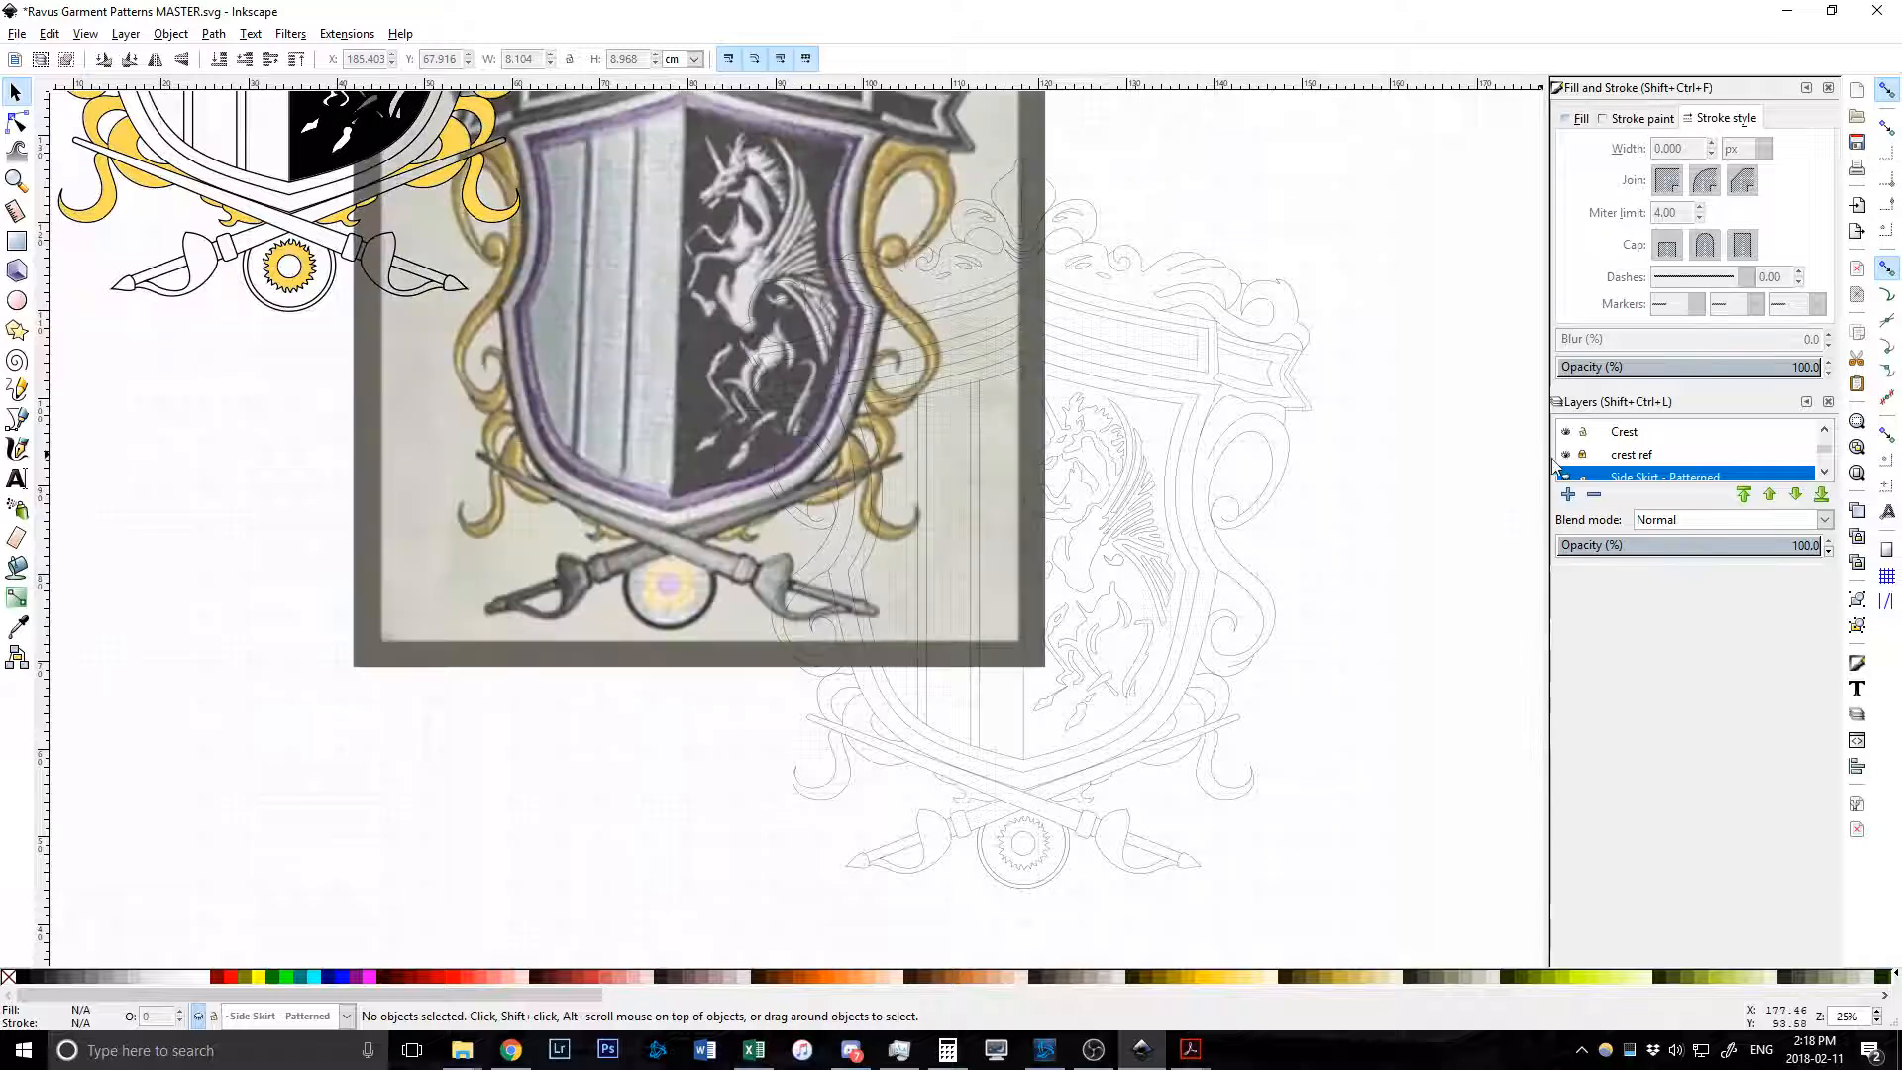
scroll(750, 478, up, 4)
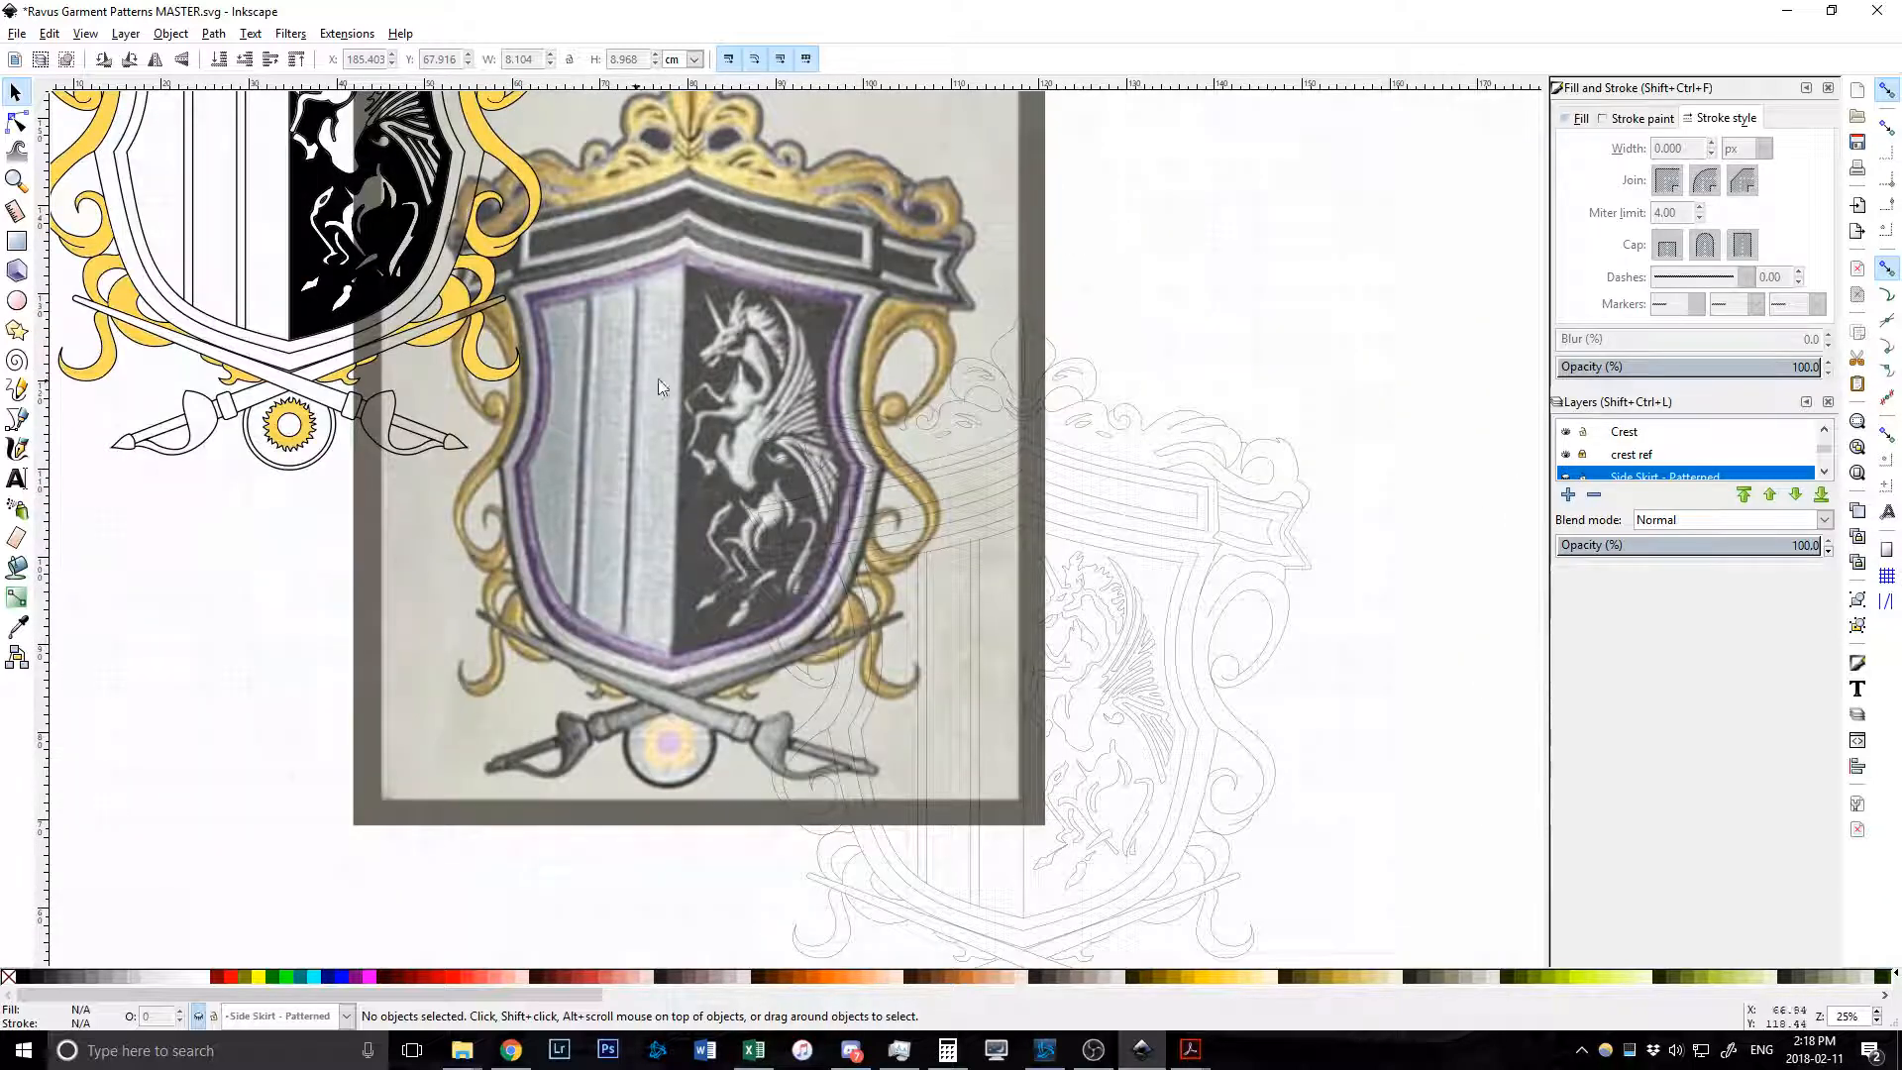
scroll(647, 383, up, 3)
scroll(721, 431, down, 2)
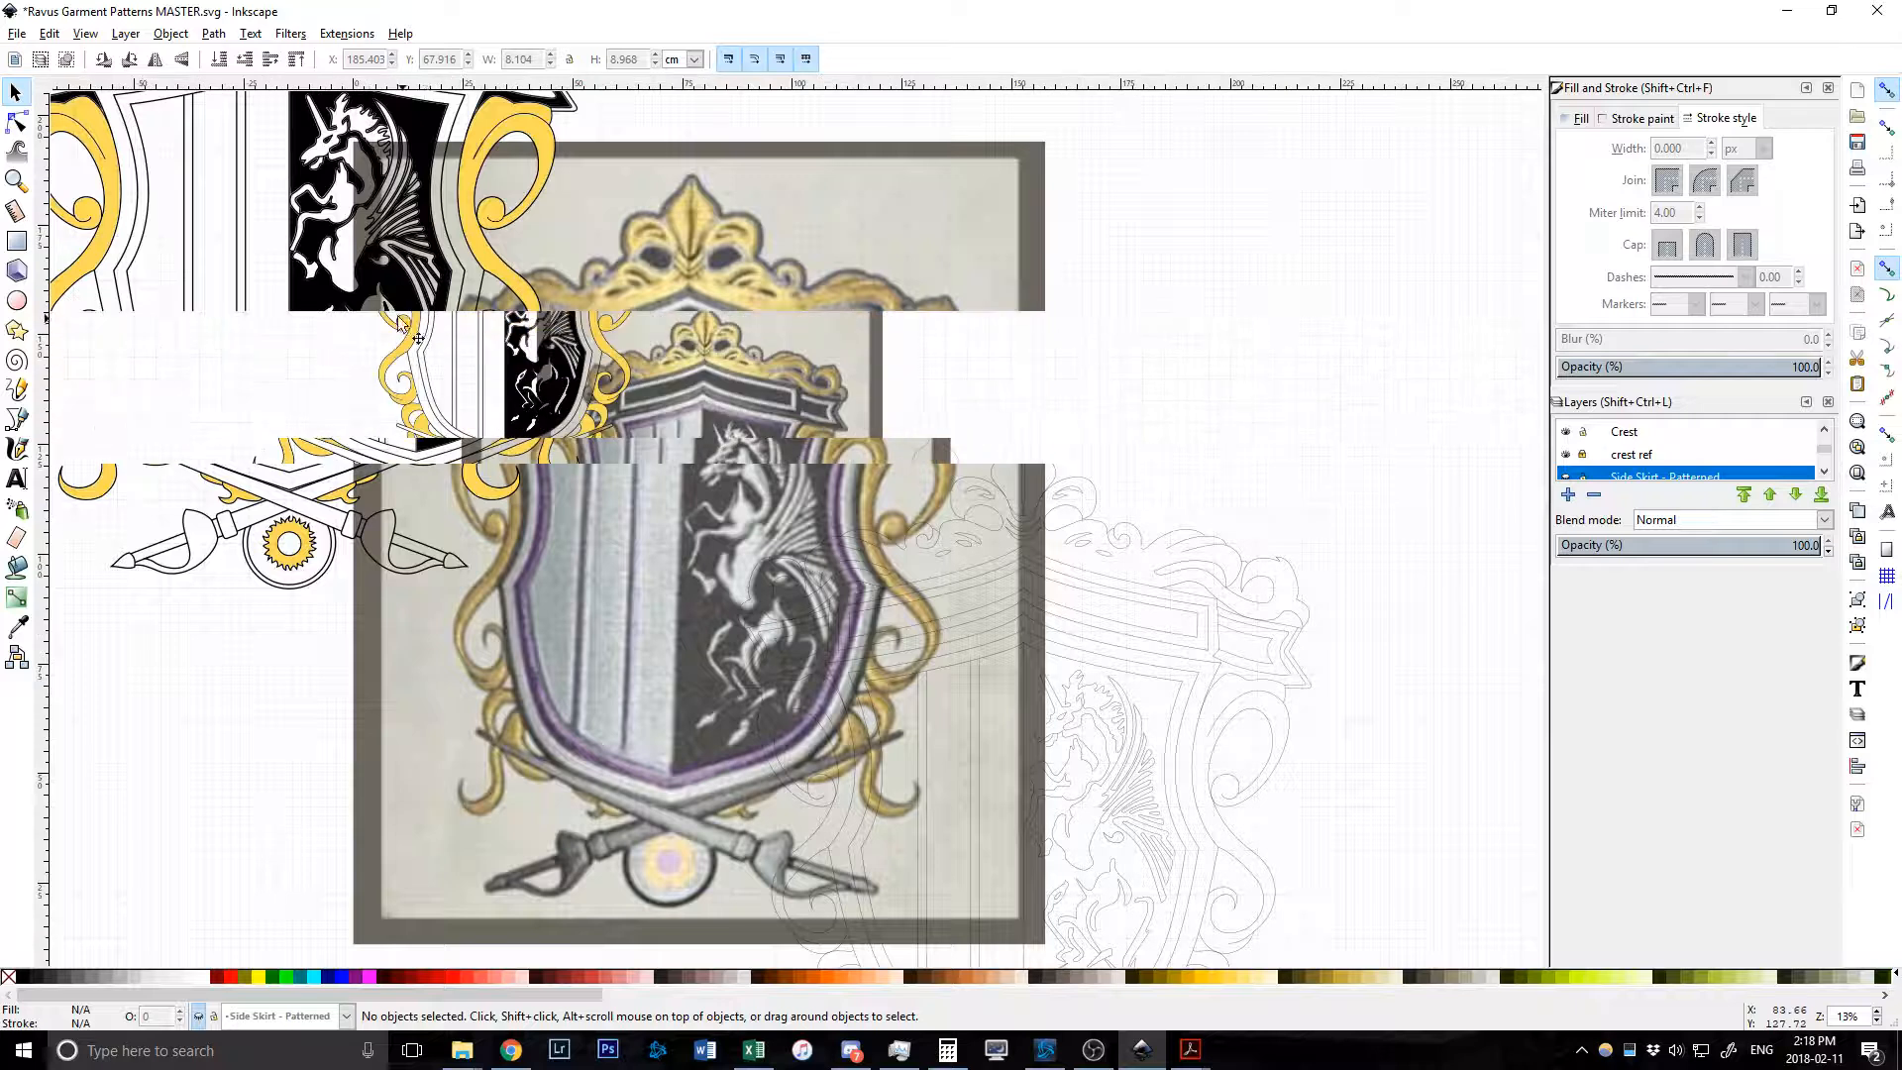
Move the whole vector crest group beside the photo reference for comparison.
drag(255, 140, 729, 580)
drag(512, 243, 206, 256)
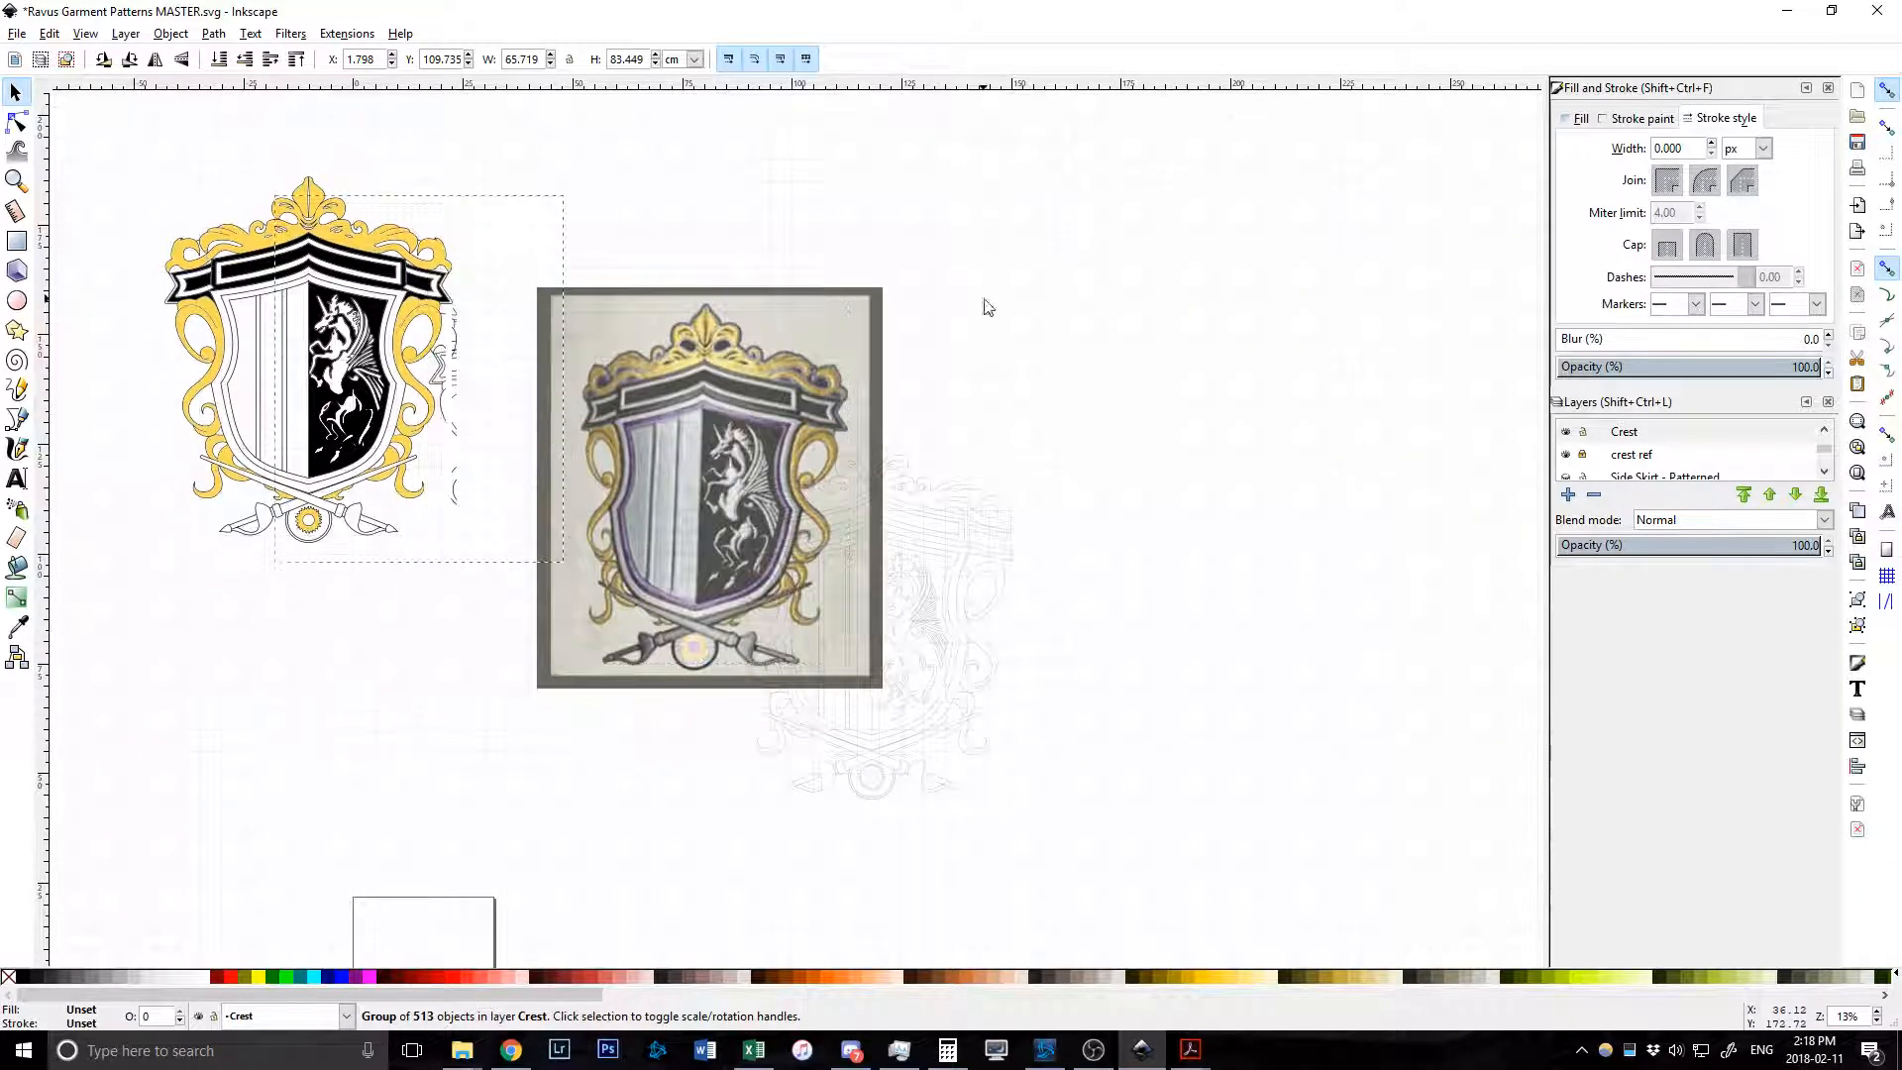
click(1226, 479)
scroll(507, 606, down, 1)
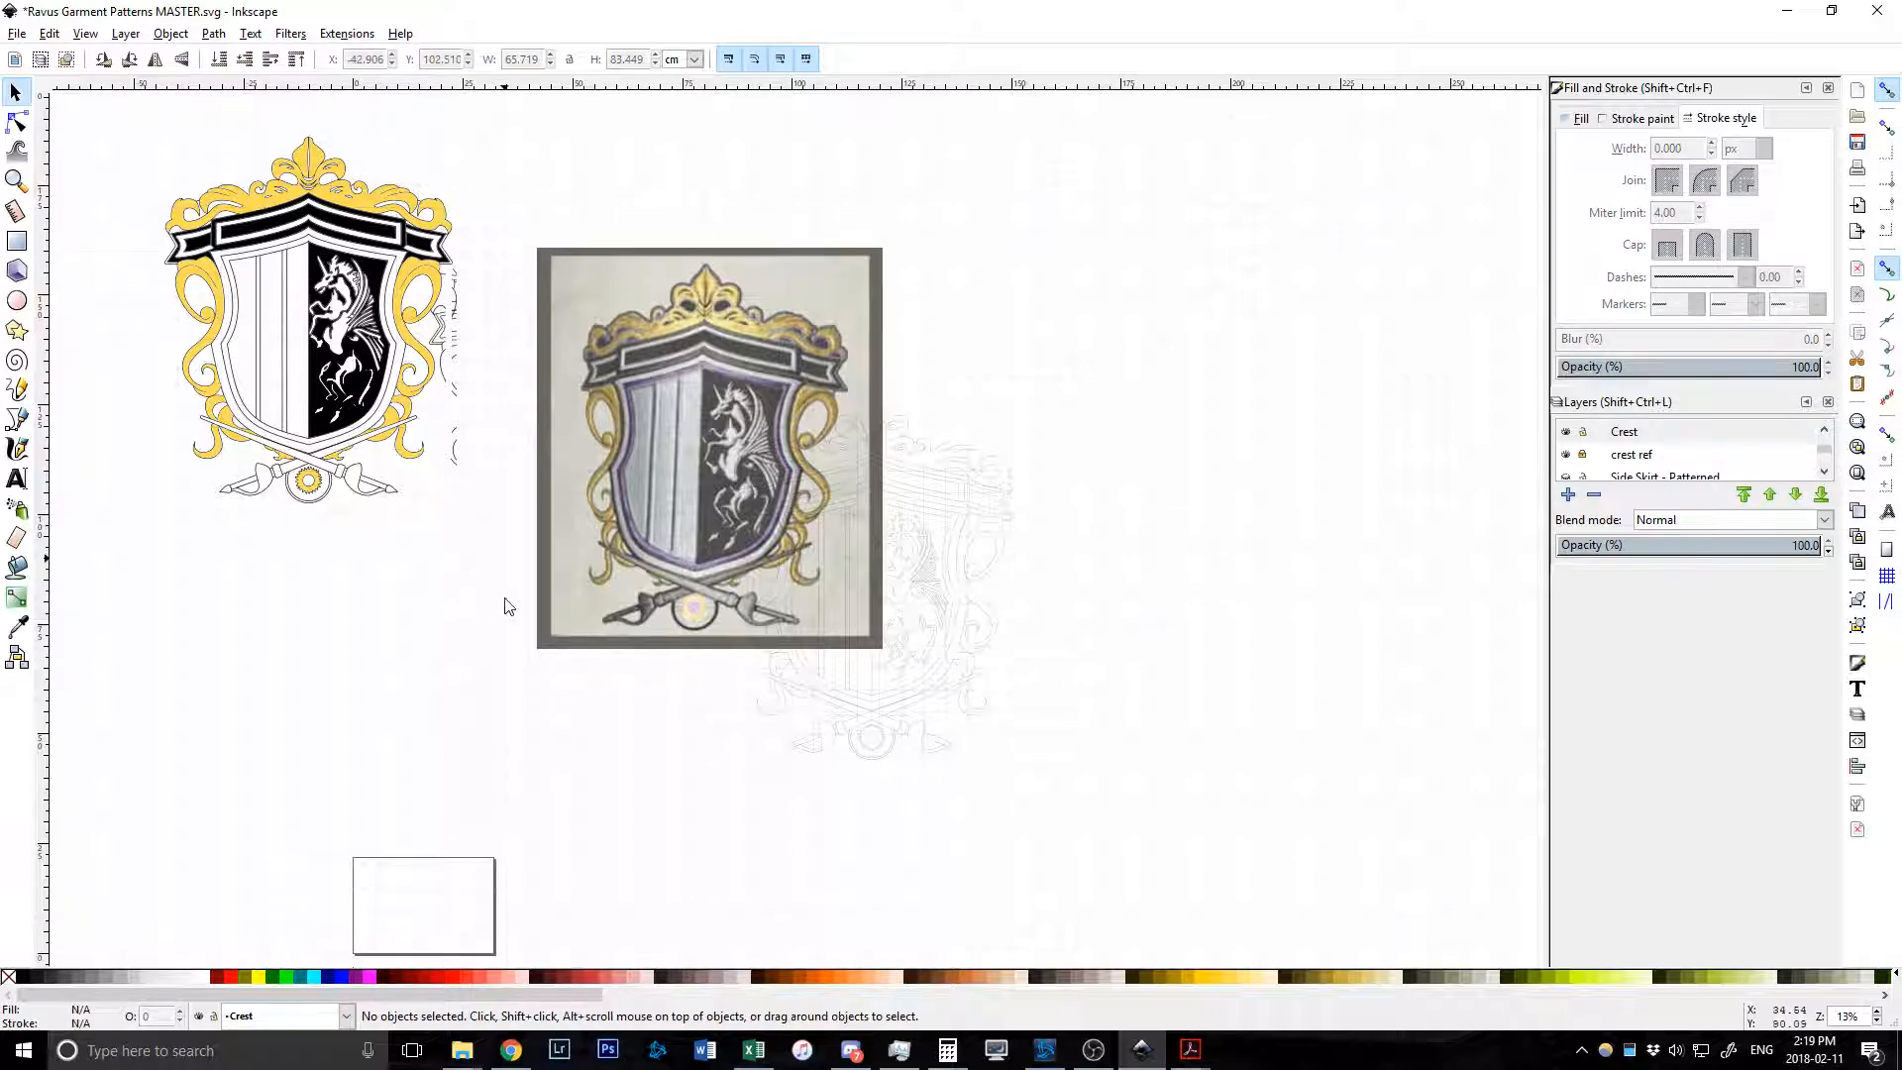
scroll(508, 606, up, 2)
scroll(574, 550, up, 2)
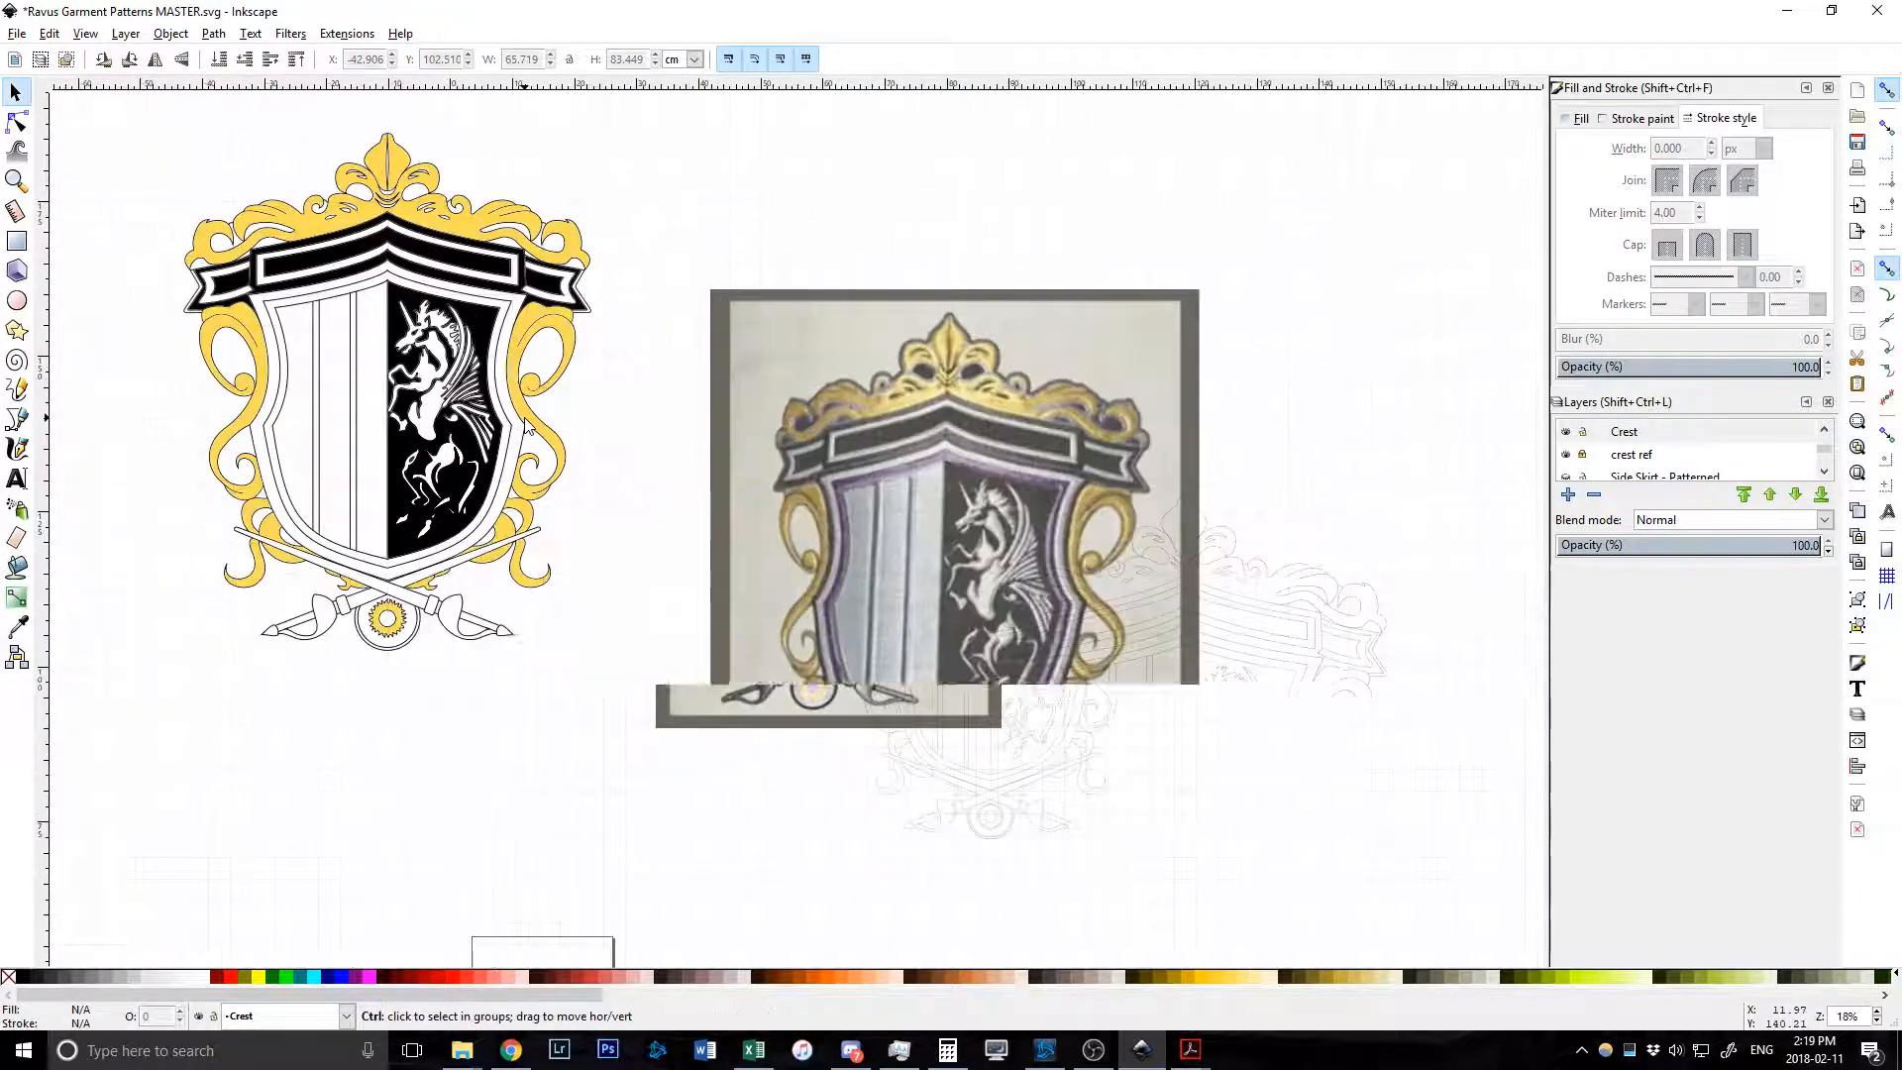
scroll(529, 426, down, 2)
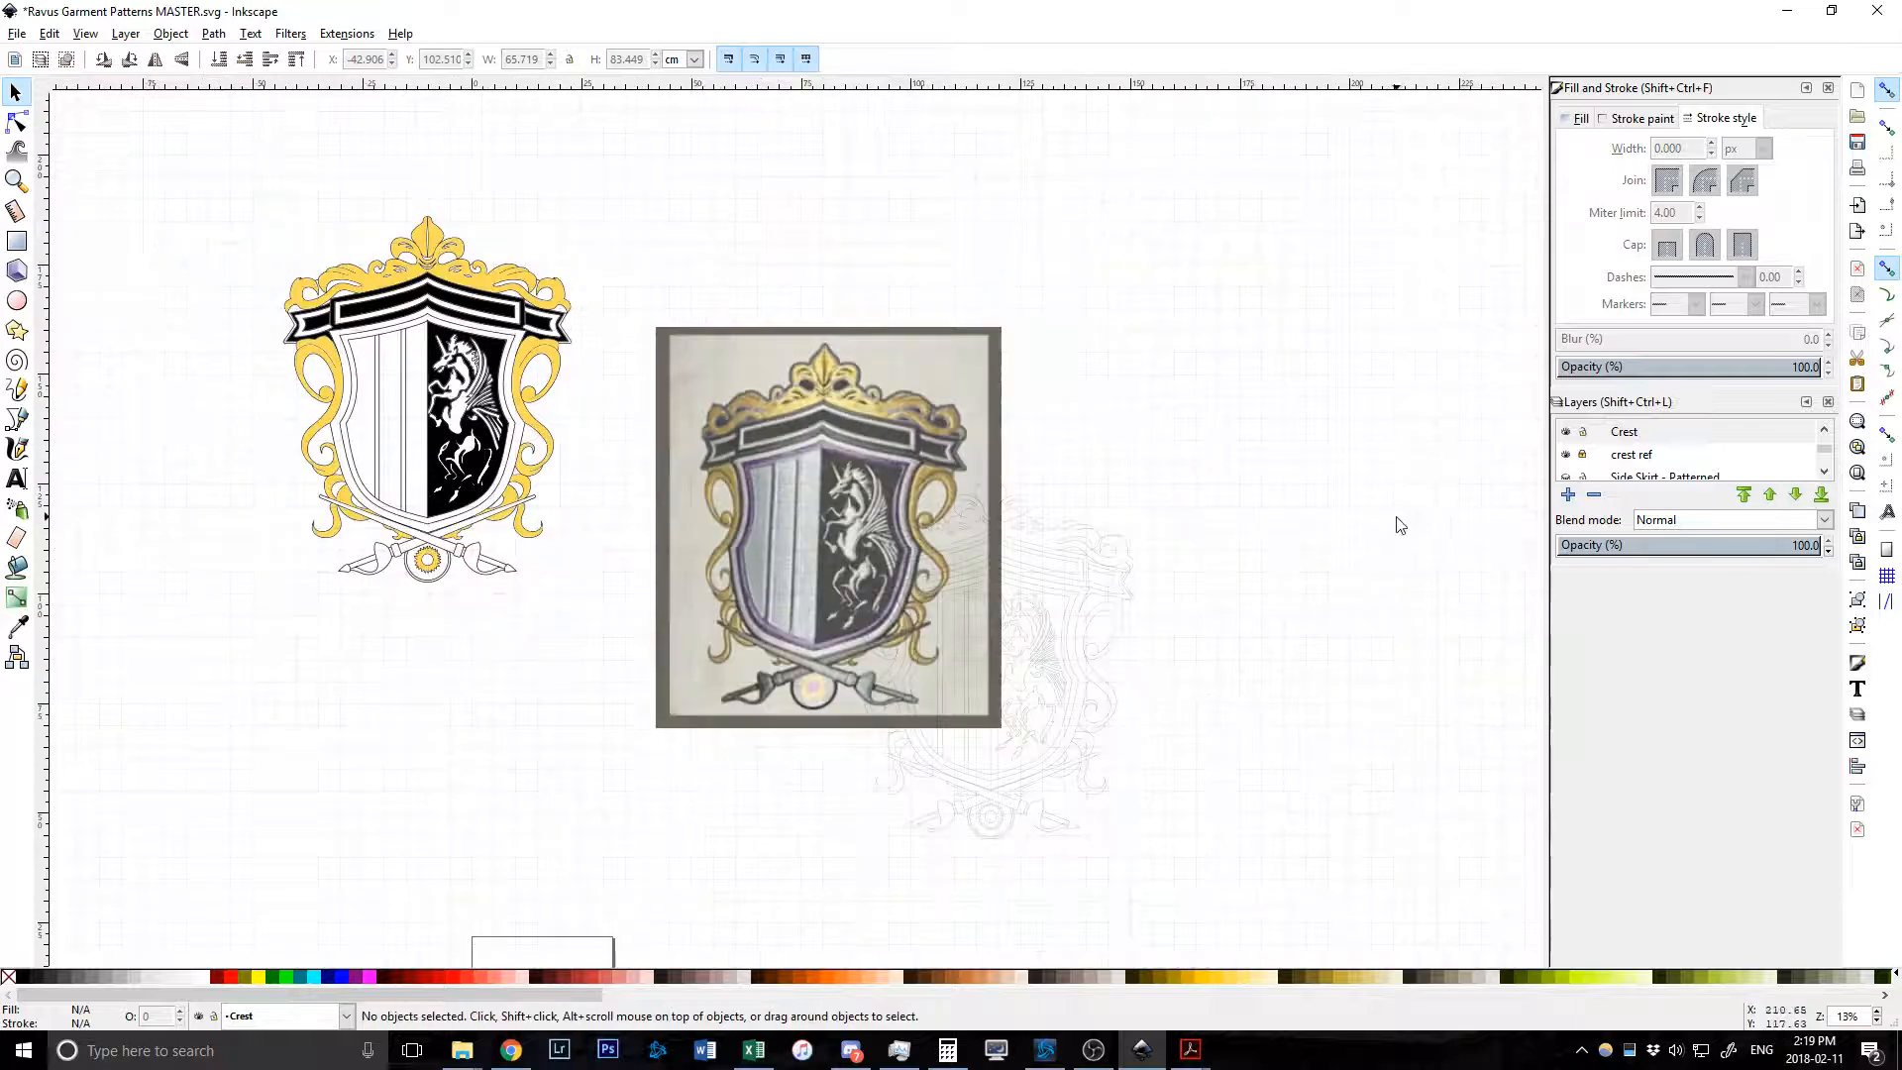
scroll(1647, 461, up, 2)
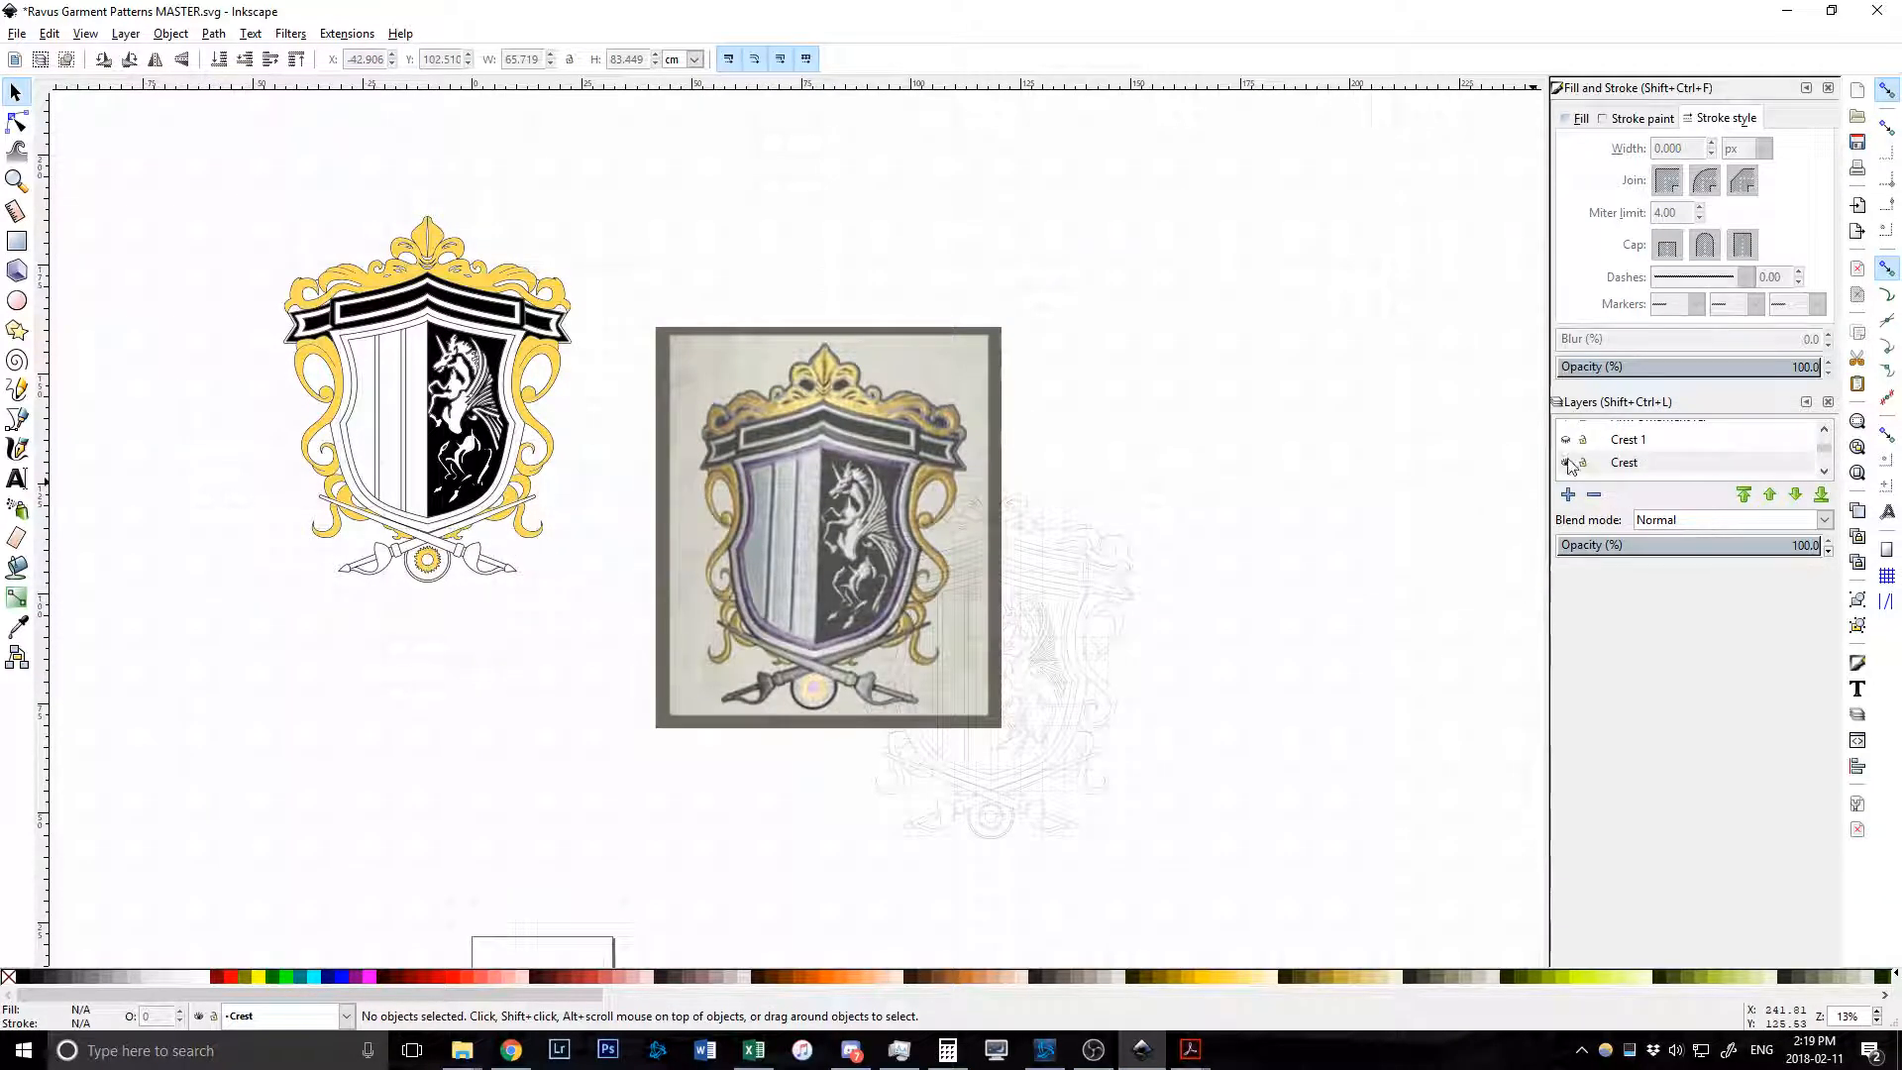
Hide the vector crest, make Oranaments the working layer, and toggle the crest ref photo.
click(1576, 462)
click(1665, 442)
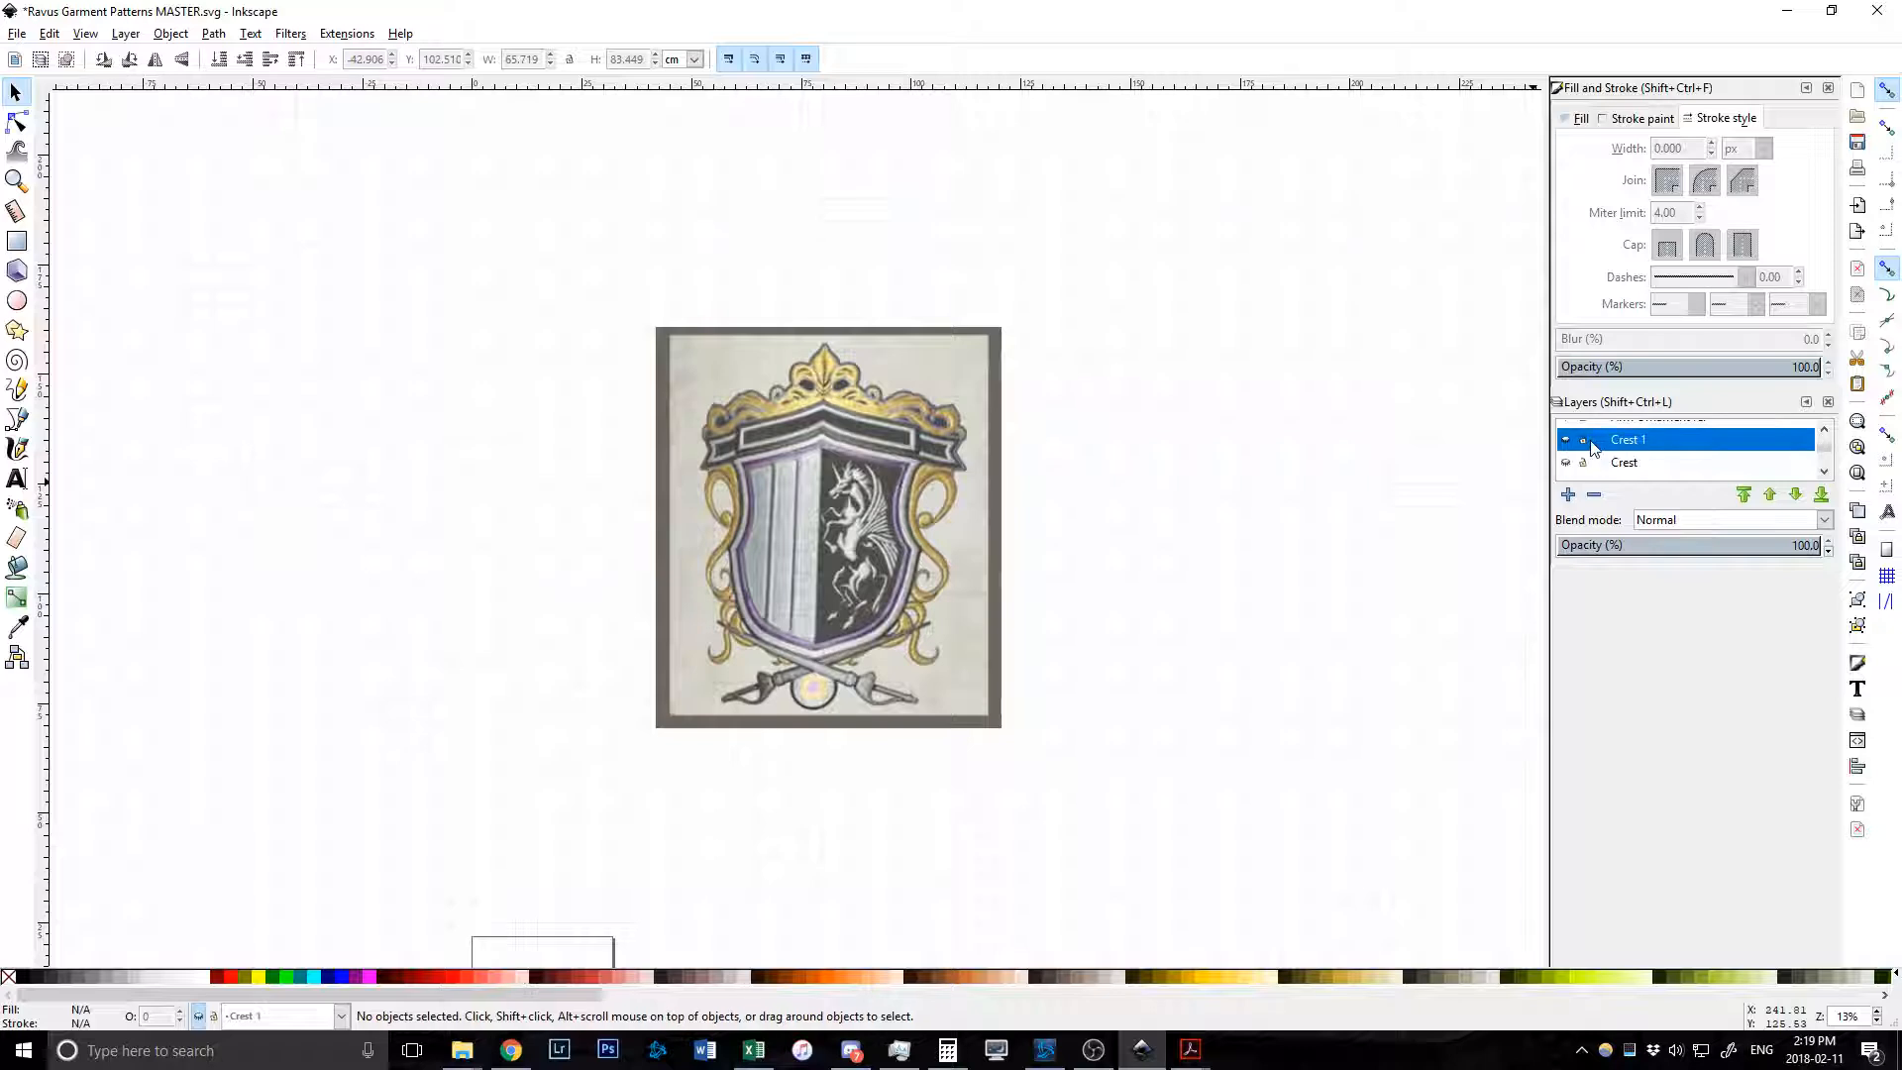
scroll(1654, 447, up, 1)
click(1639, 433)
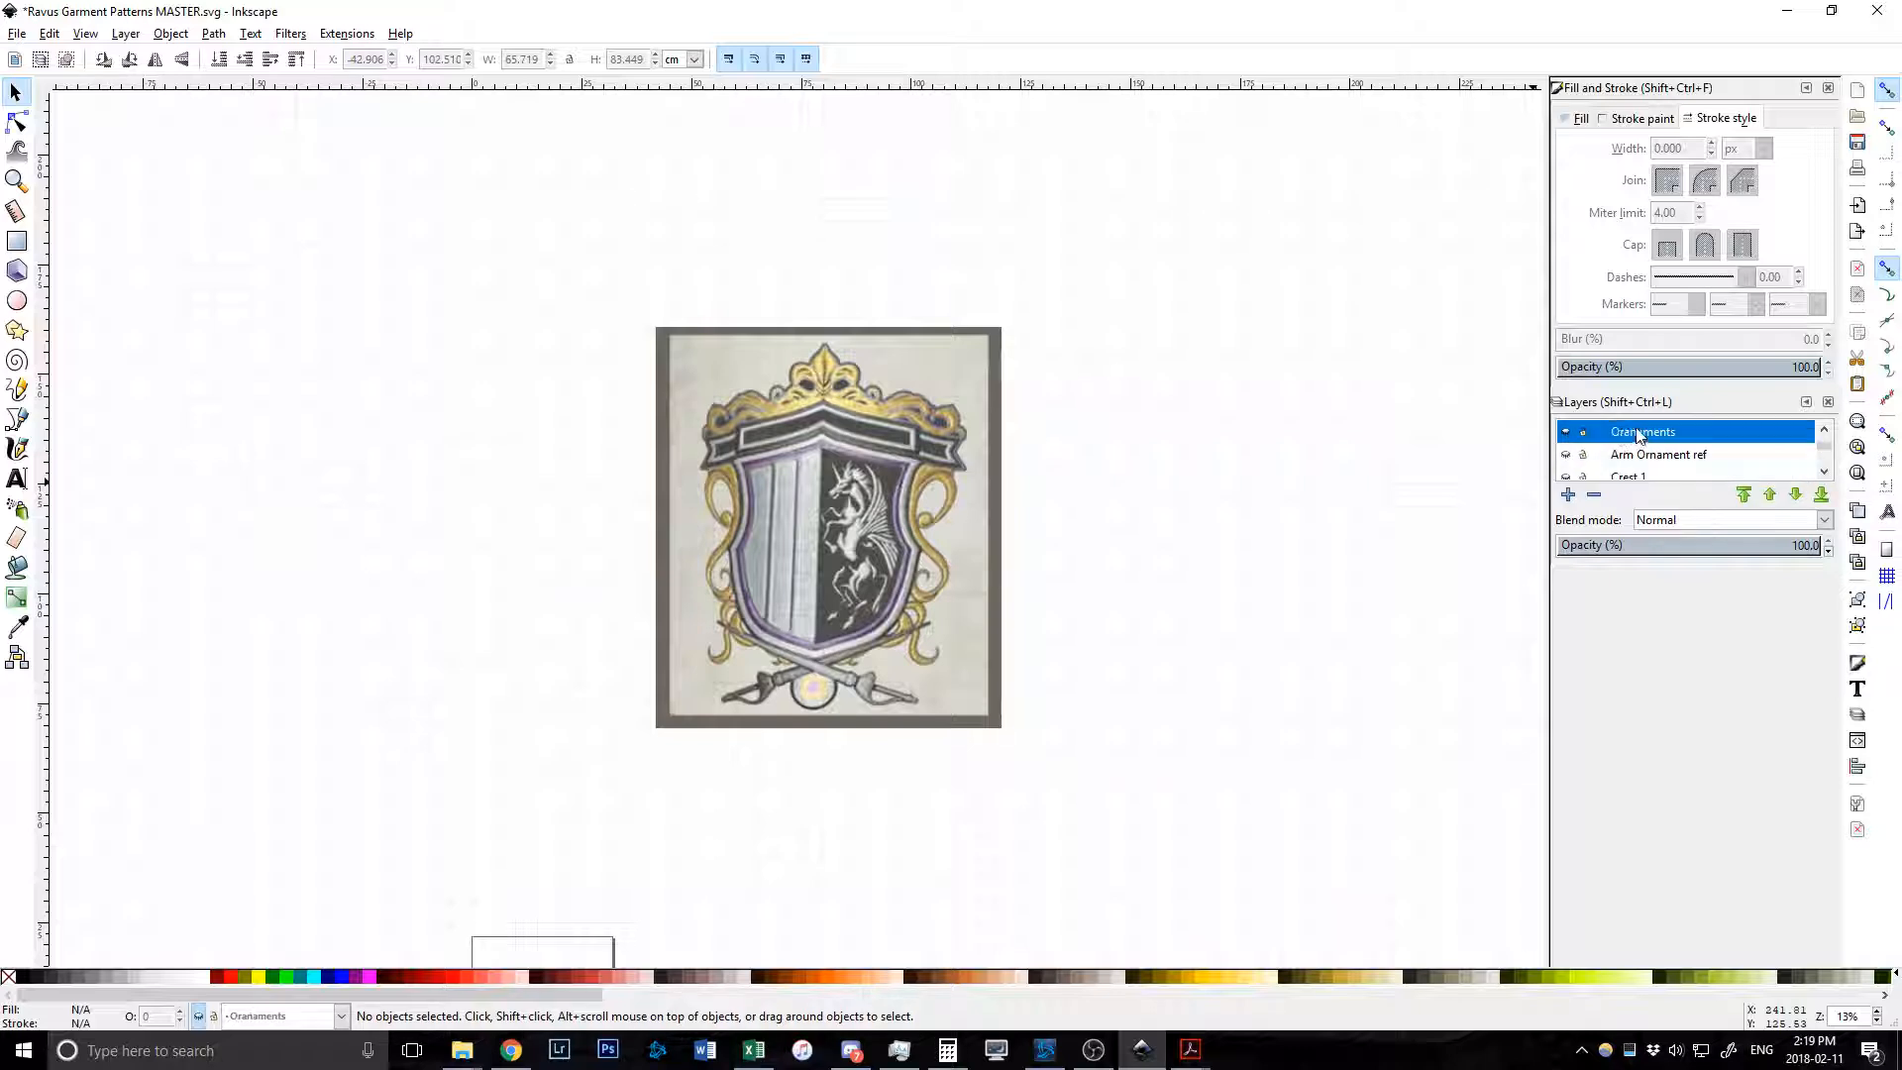
scroll(1609, 459, down, 2)
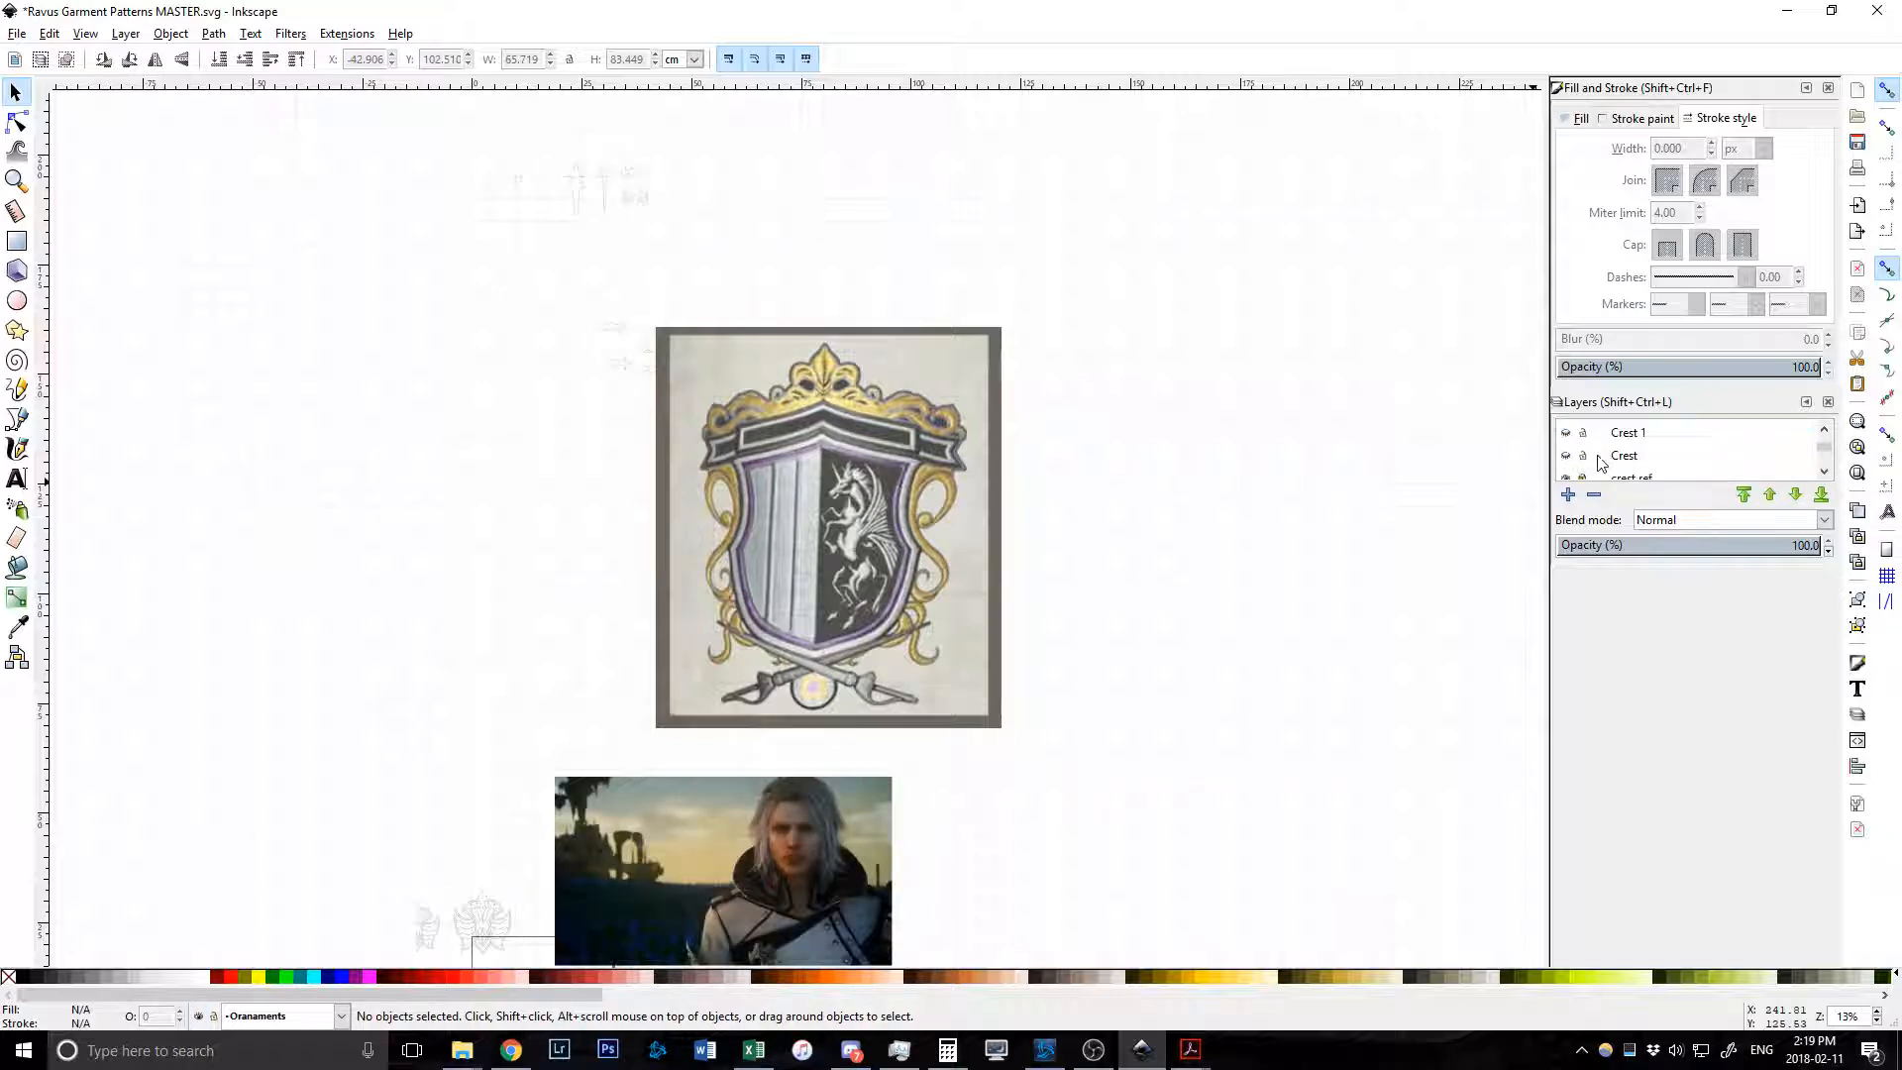
scroll(1597, 463, down, 1)
click(1565, 456)
Look over the ornament pieces, then turn off the Oranaments layer's visibility.
scroll(1597, 455, up, 3)
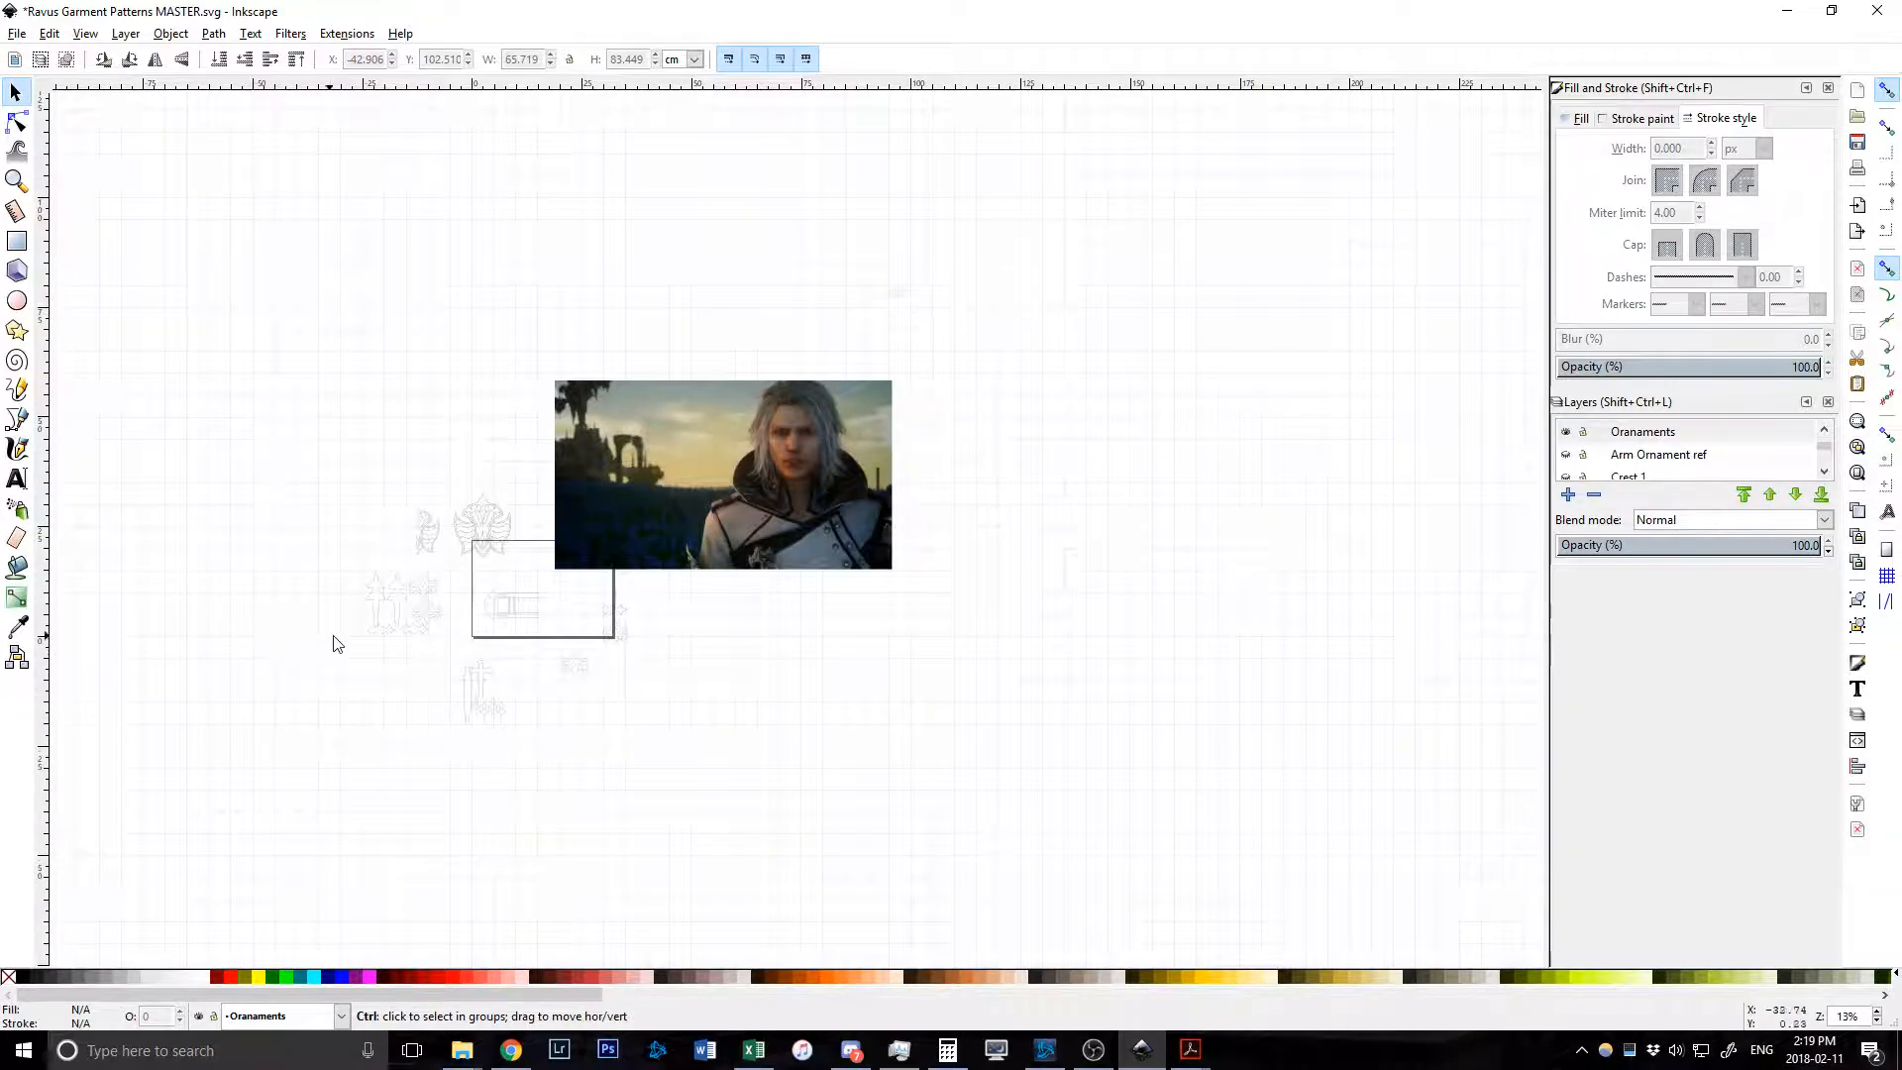
scroll(345, 644, up, 3)
scroll(416, 641, up, 2)
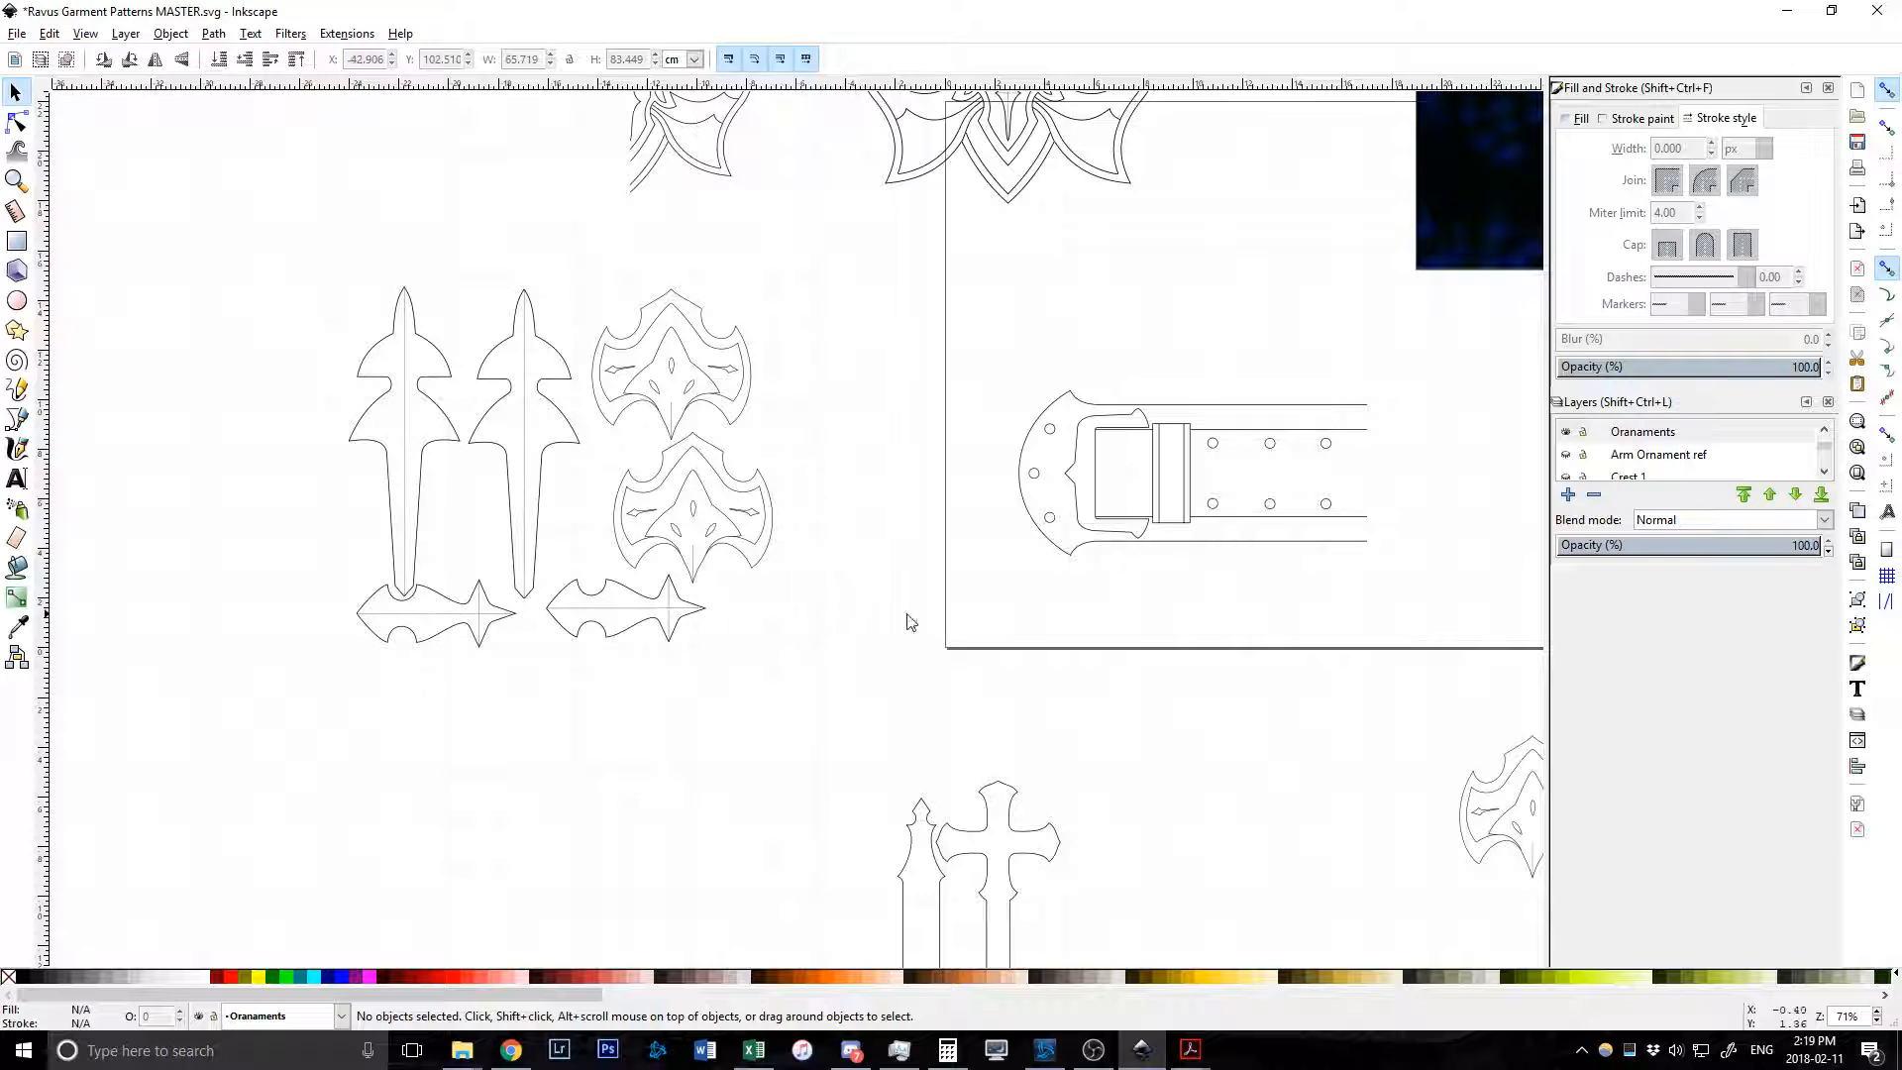
scroll(705, 595, down, 5)
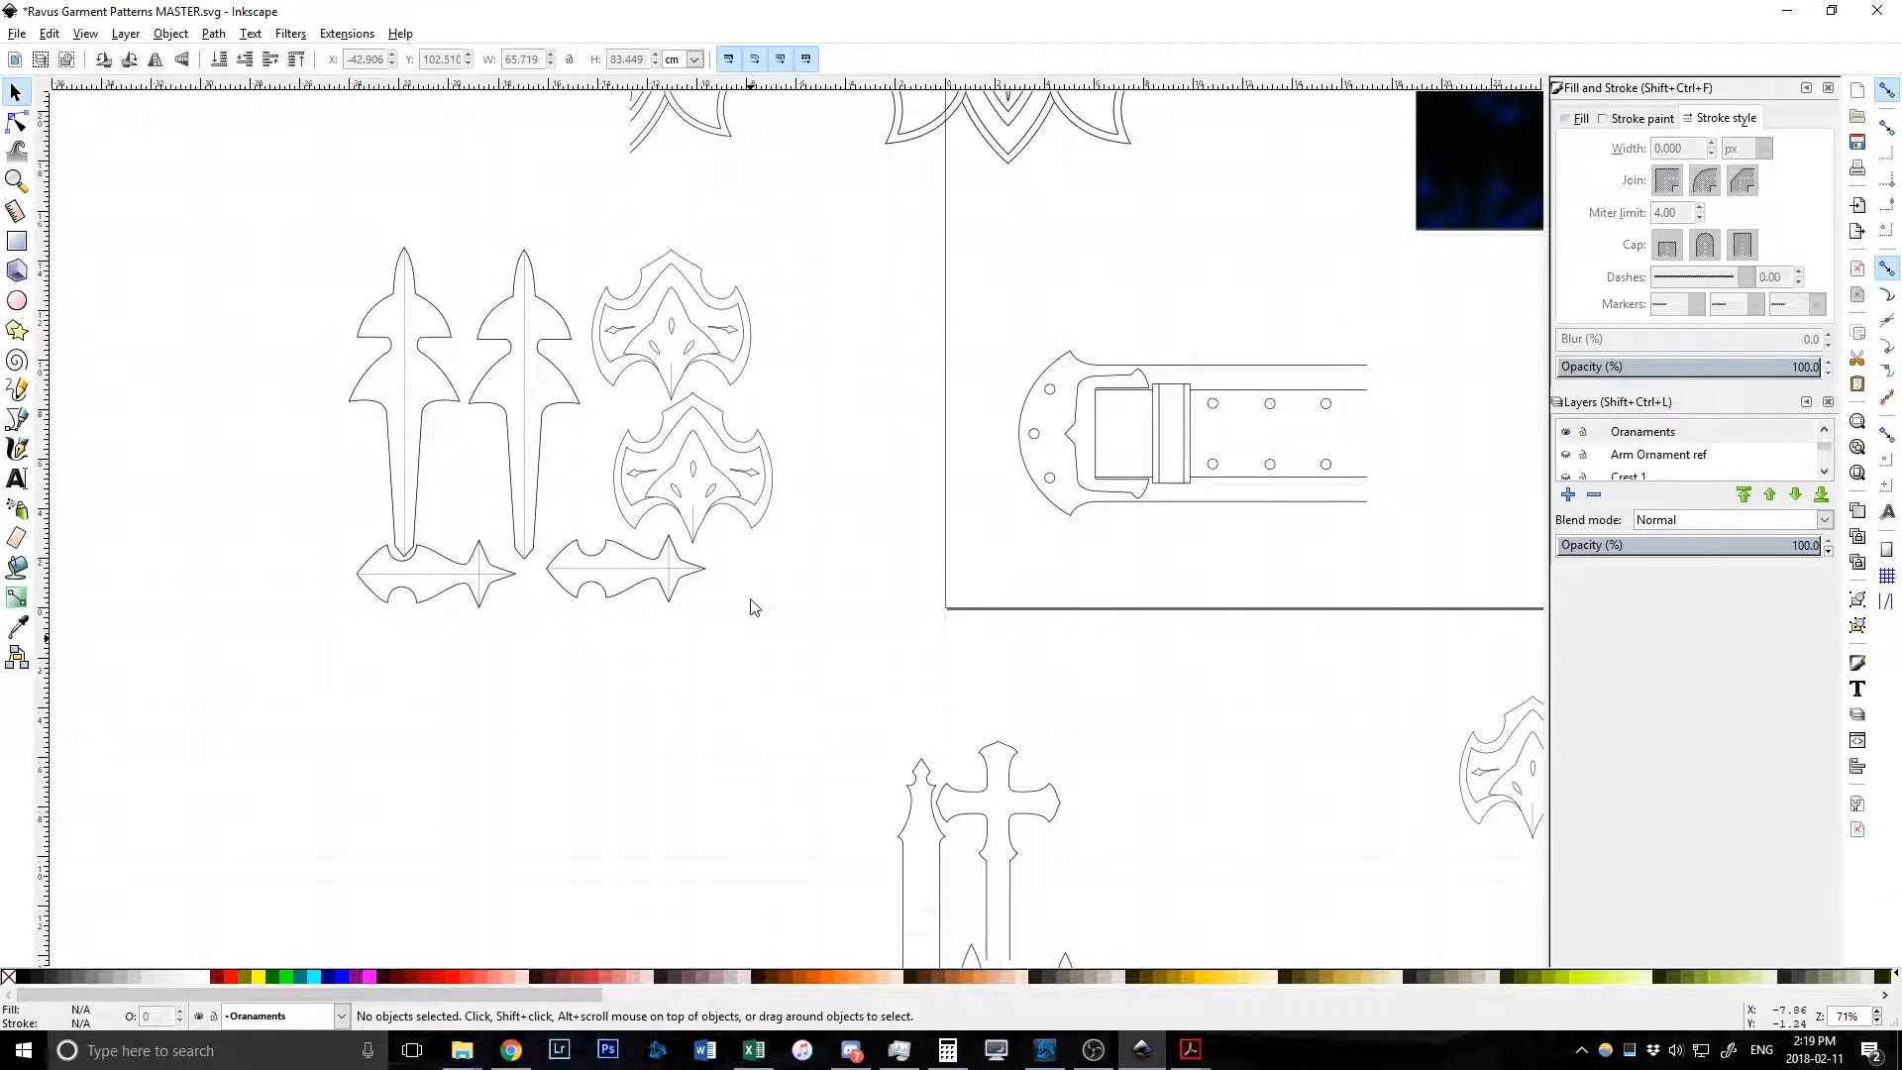
scroll(601, 607, right, 2)
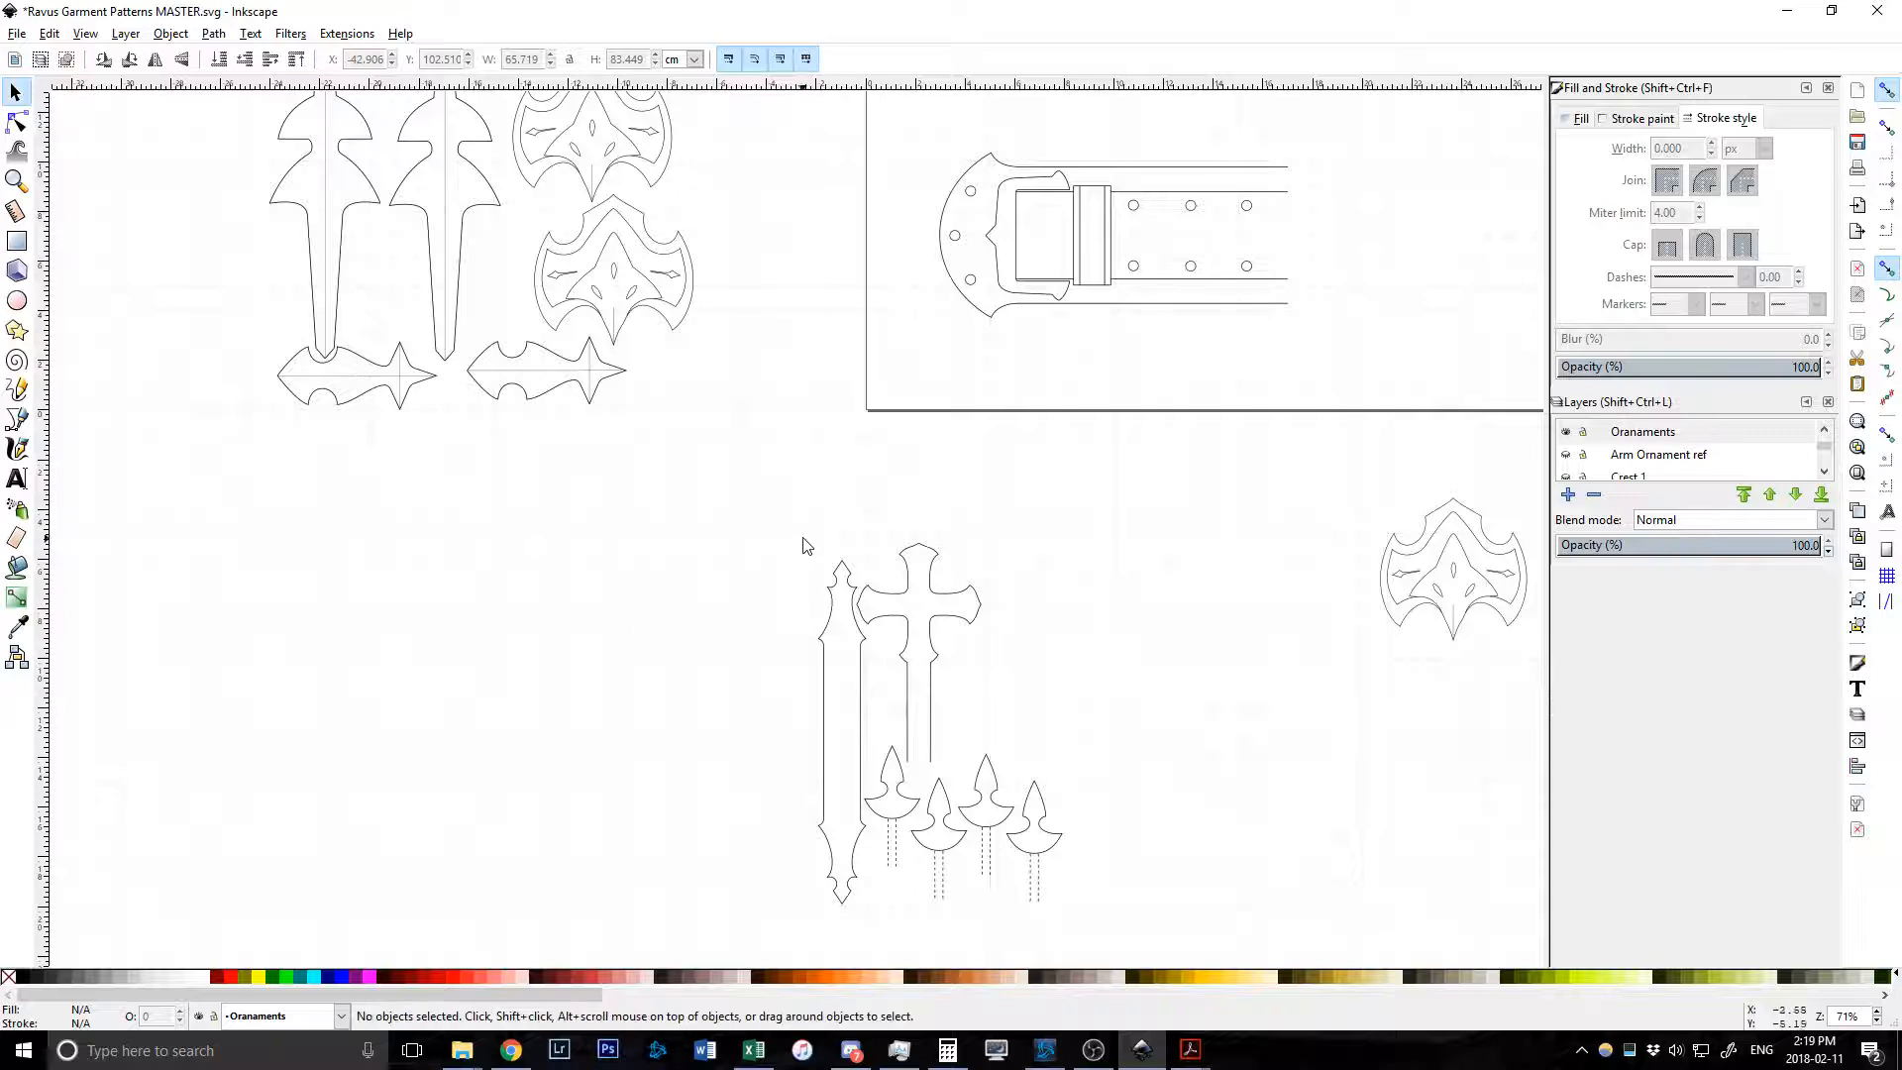
scroll(996, 607, up, 12)
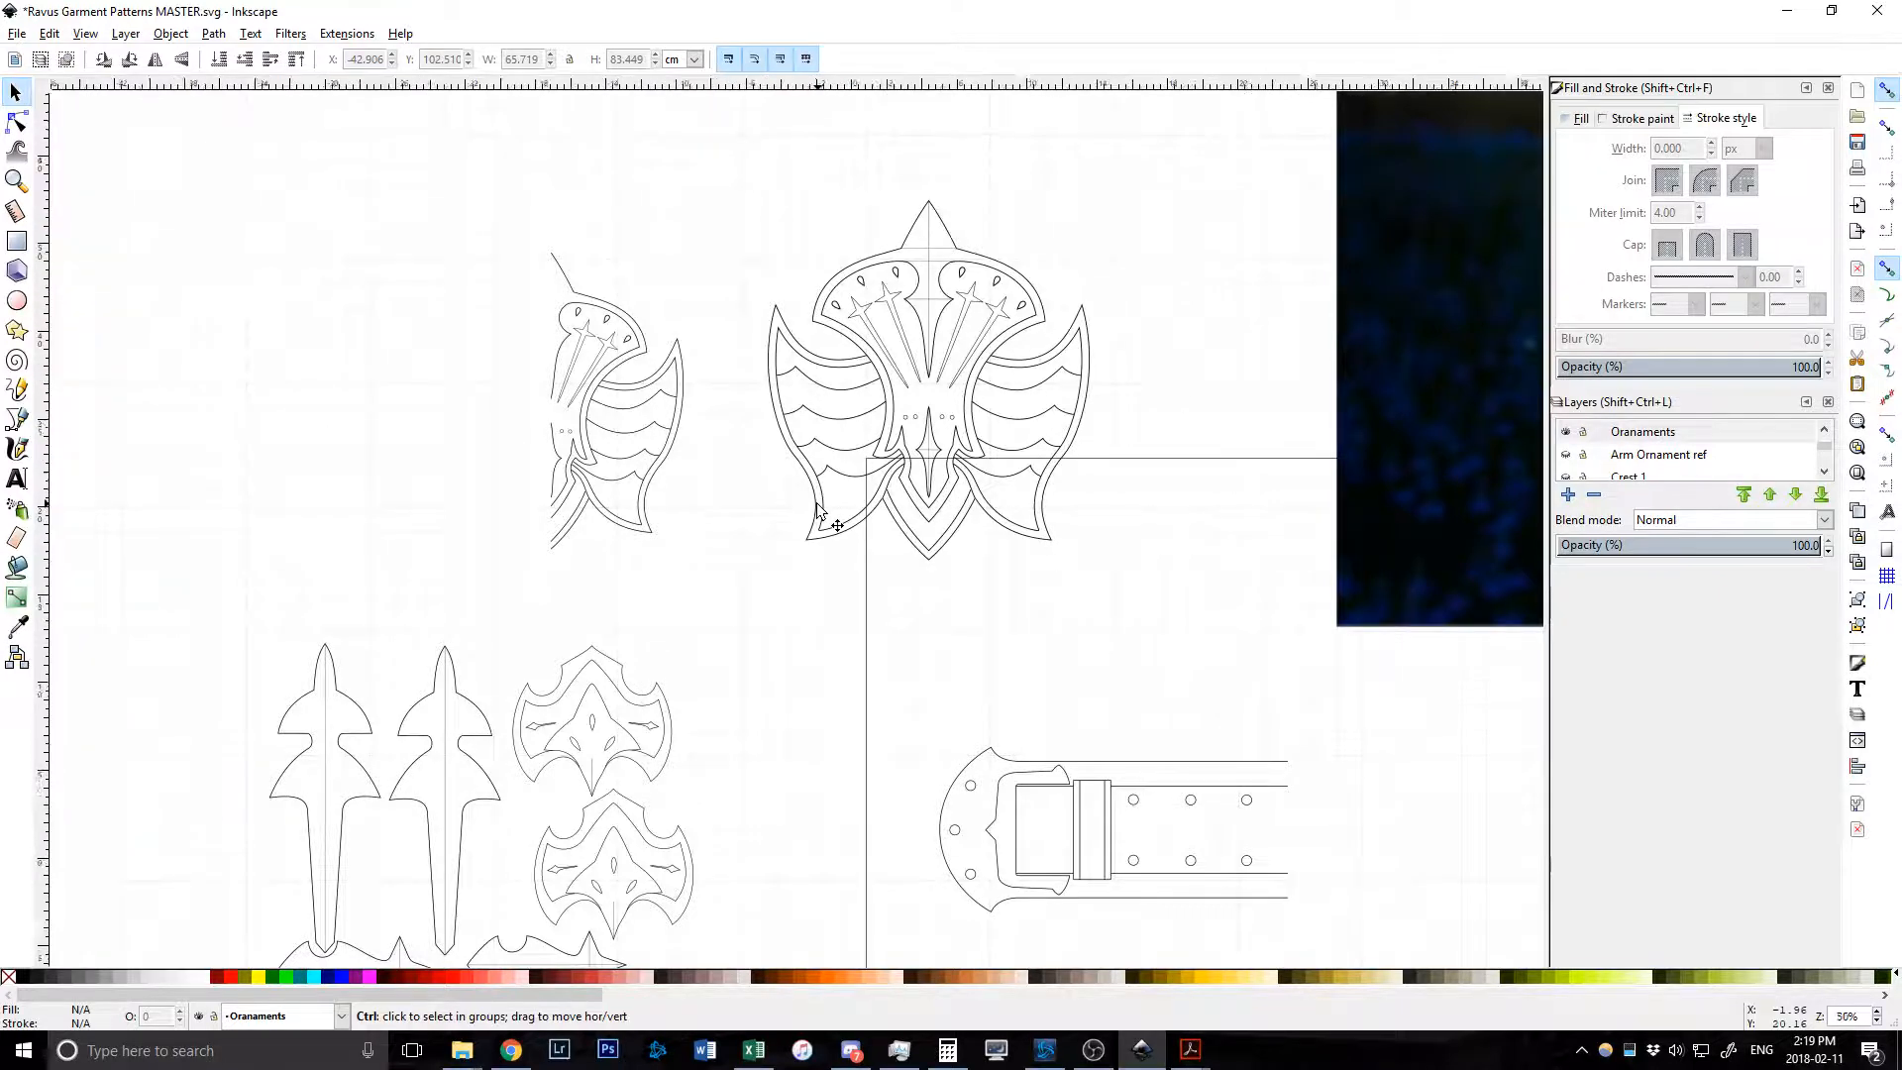
scroll(822, 505, down, 3)
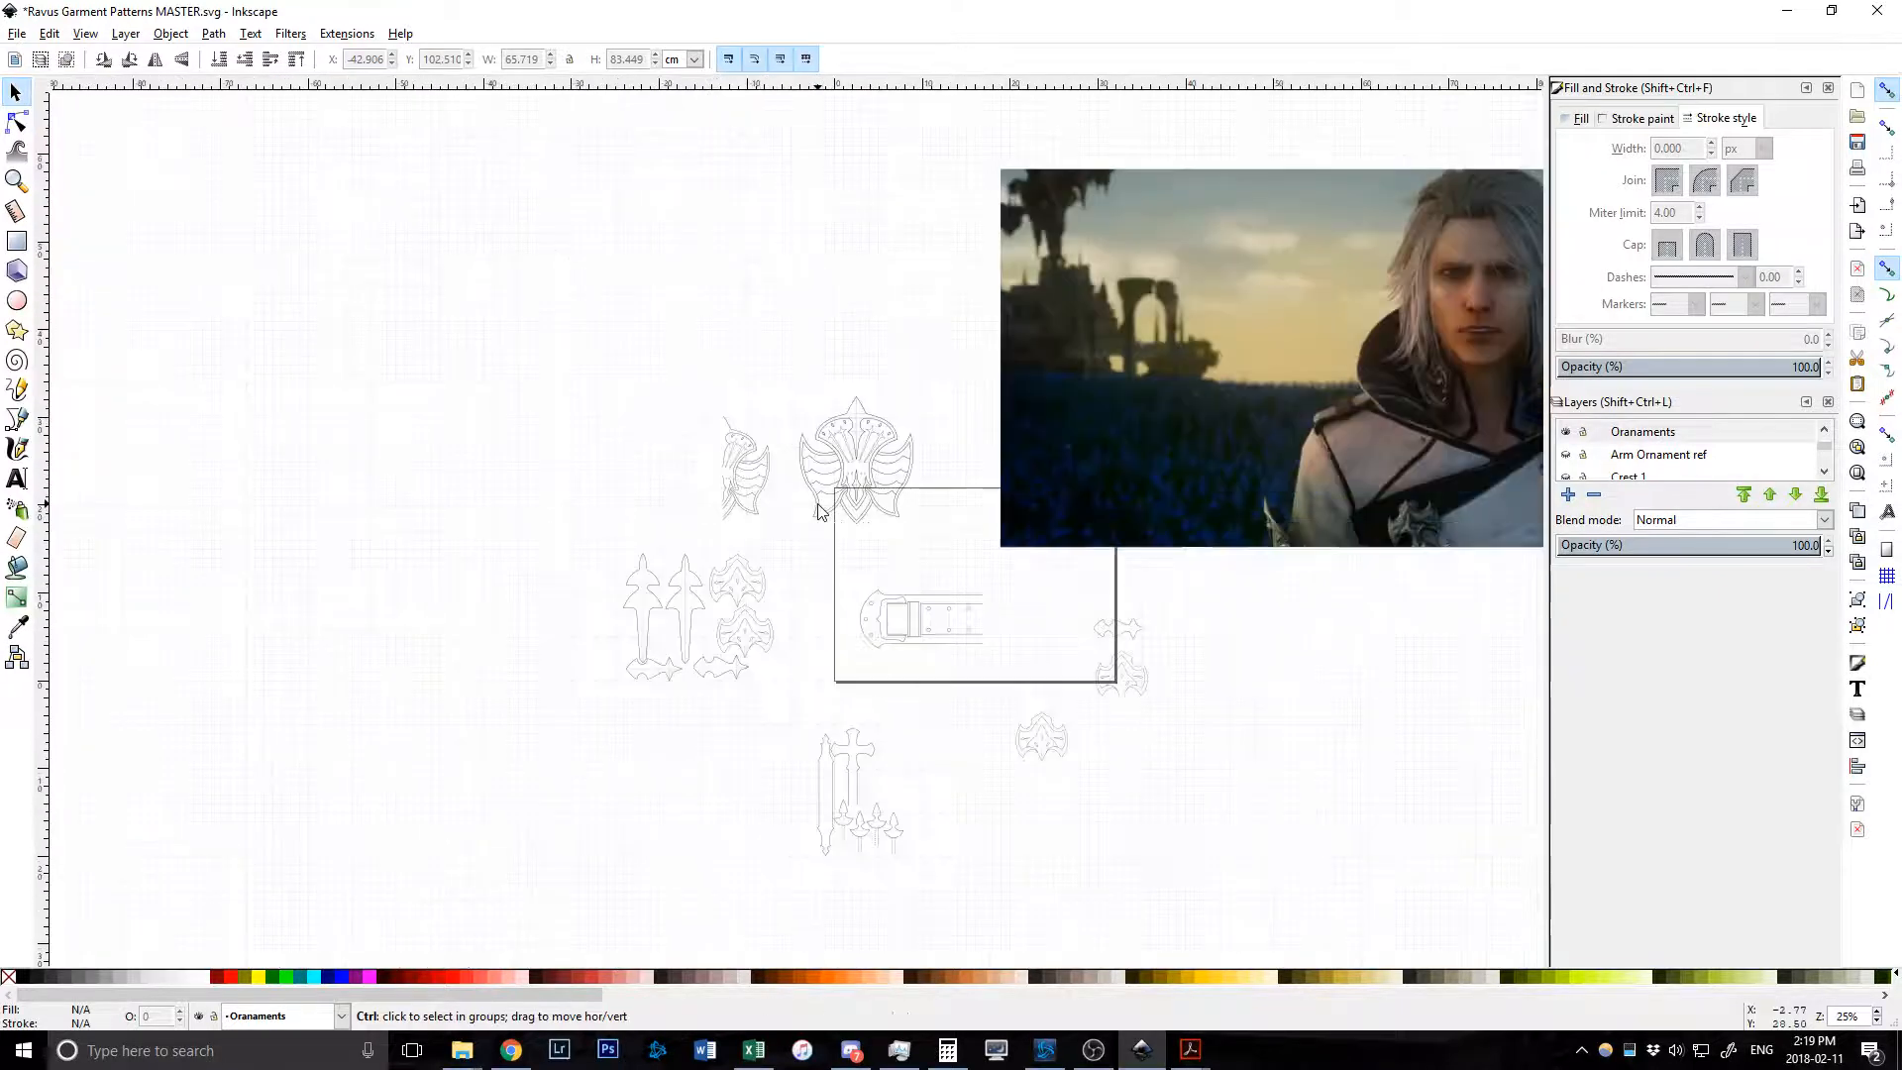
scroll(1624, 454, up, 1)
click(1575, 454)
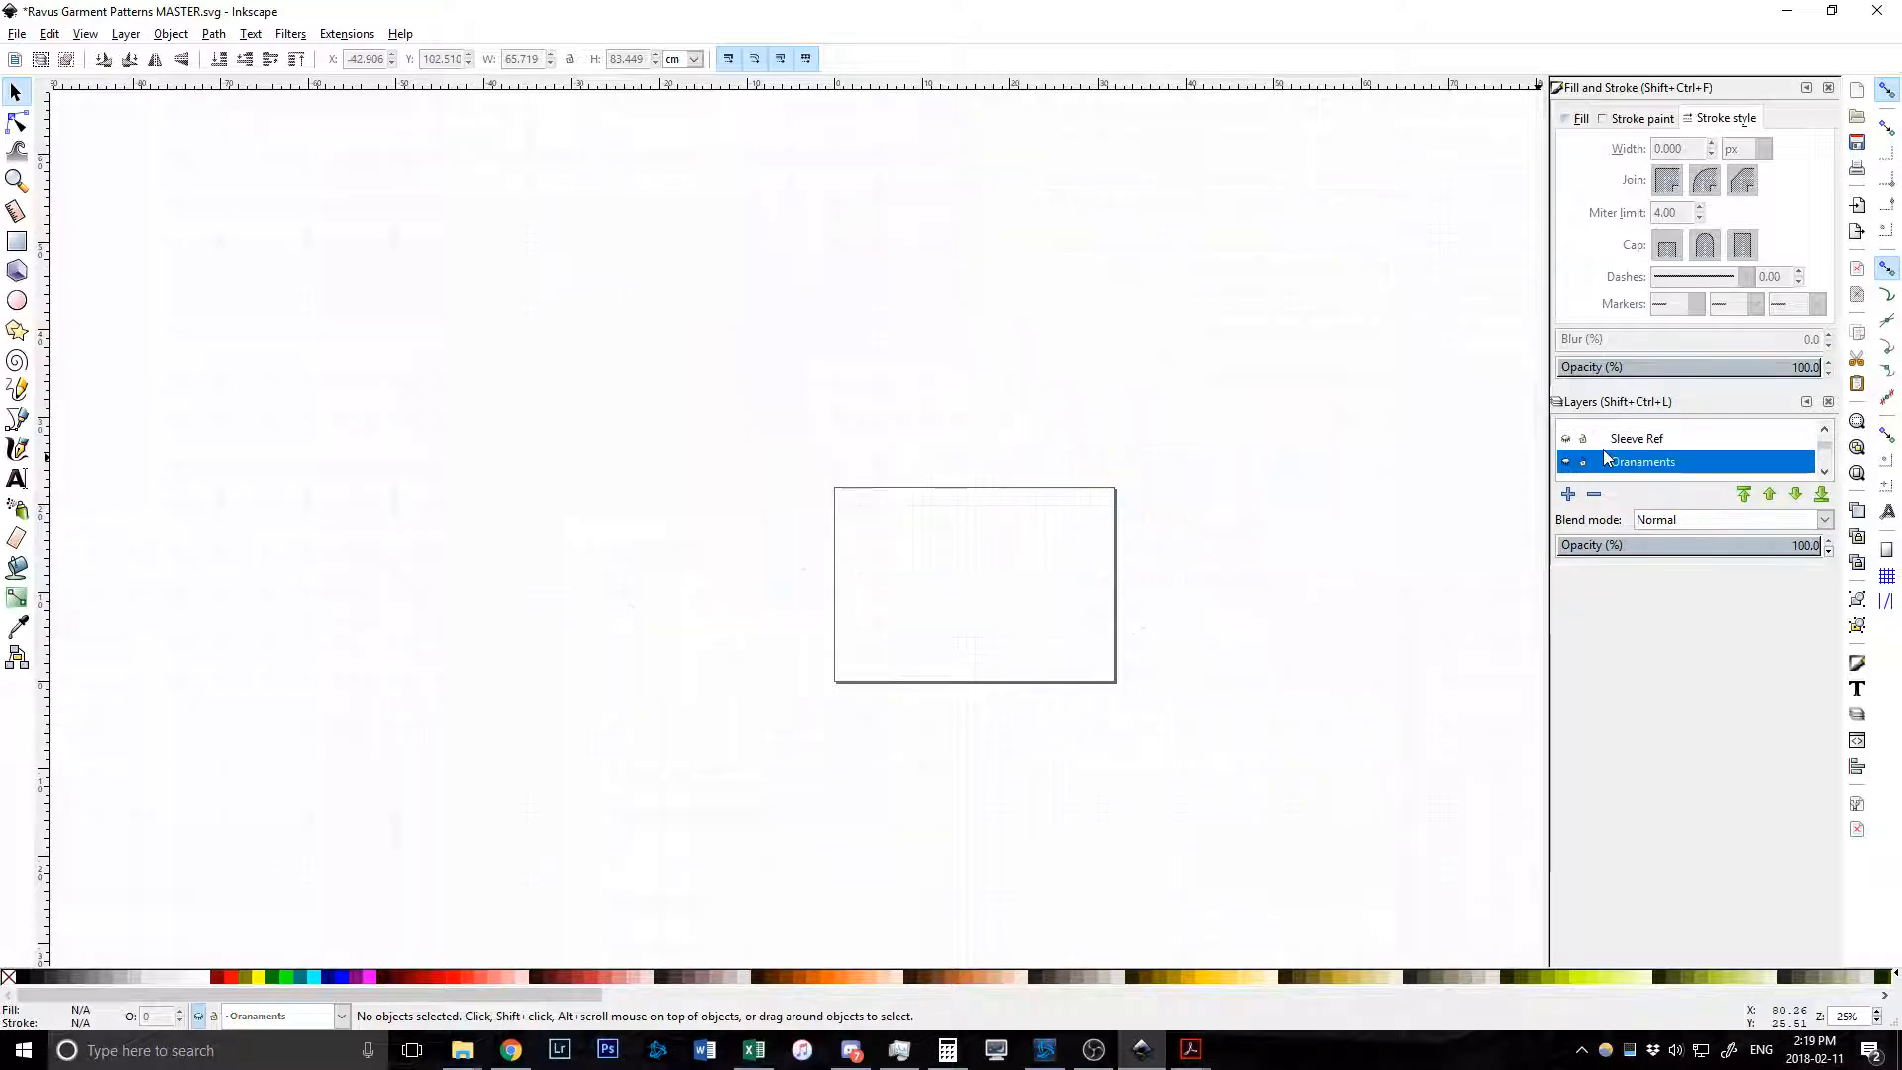
Show the Sleeves layer, zoom around the sleeve pieces, then make Sleeves current and hide it.
scroll(1572, 443, up, 1)
click(1566, 432)
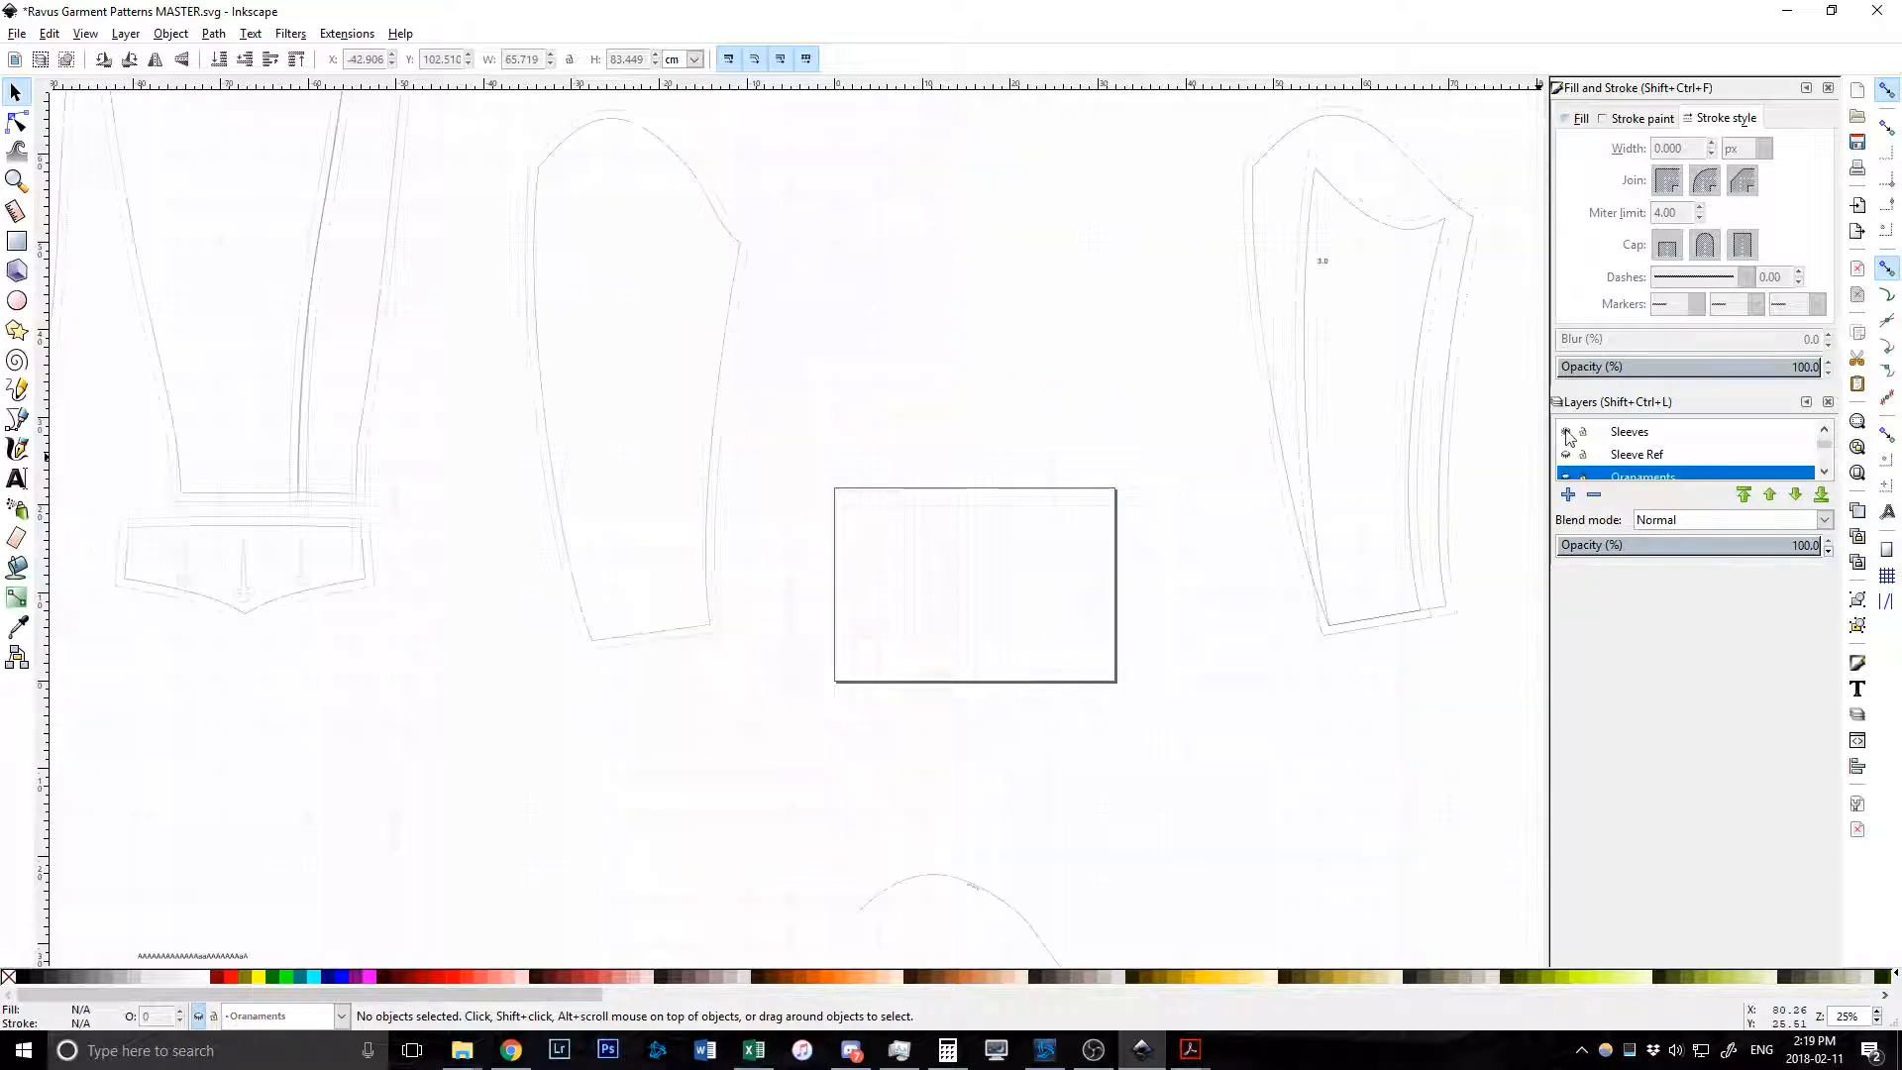
scroll(1064, 457, down, 6)
scroll(892, 429, down, 2)
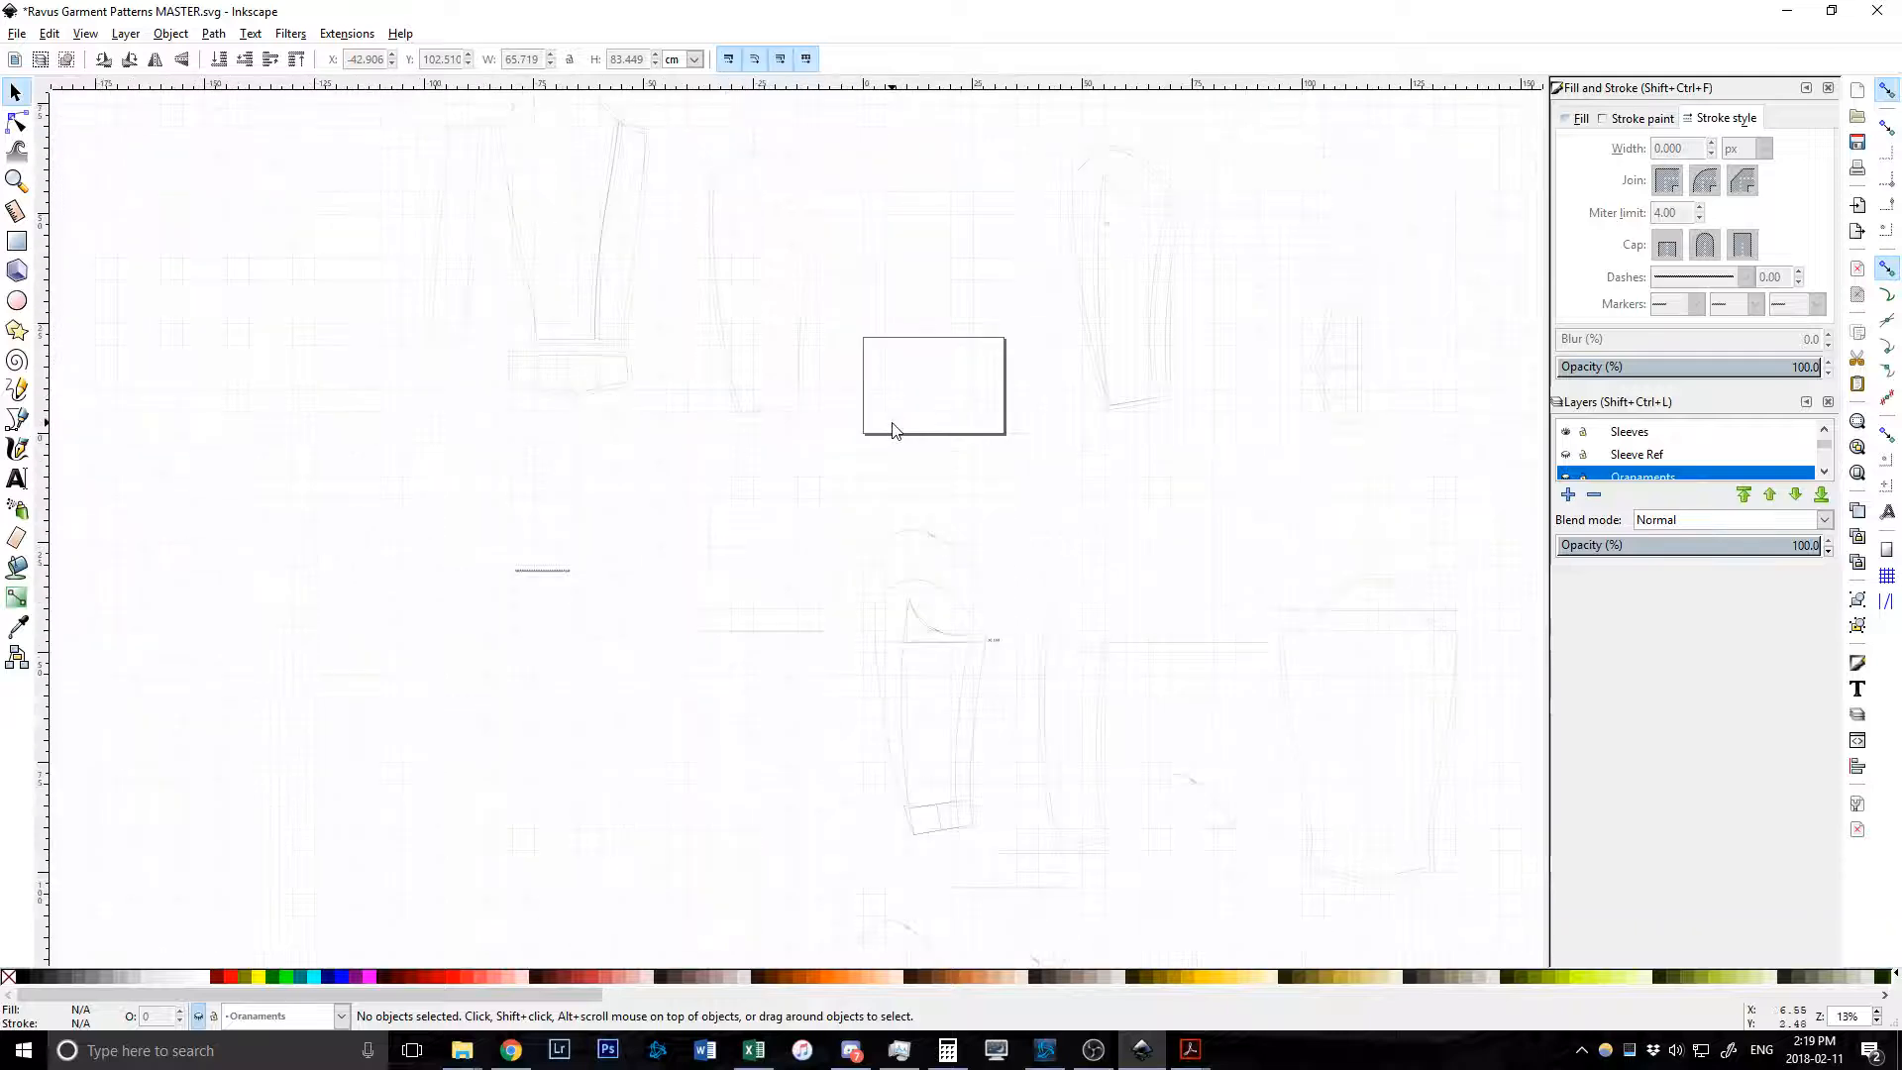
scroll(894, 430, up, 2)
scroll(892, 429, down, 4)
scroll(961, 433, up, 6)
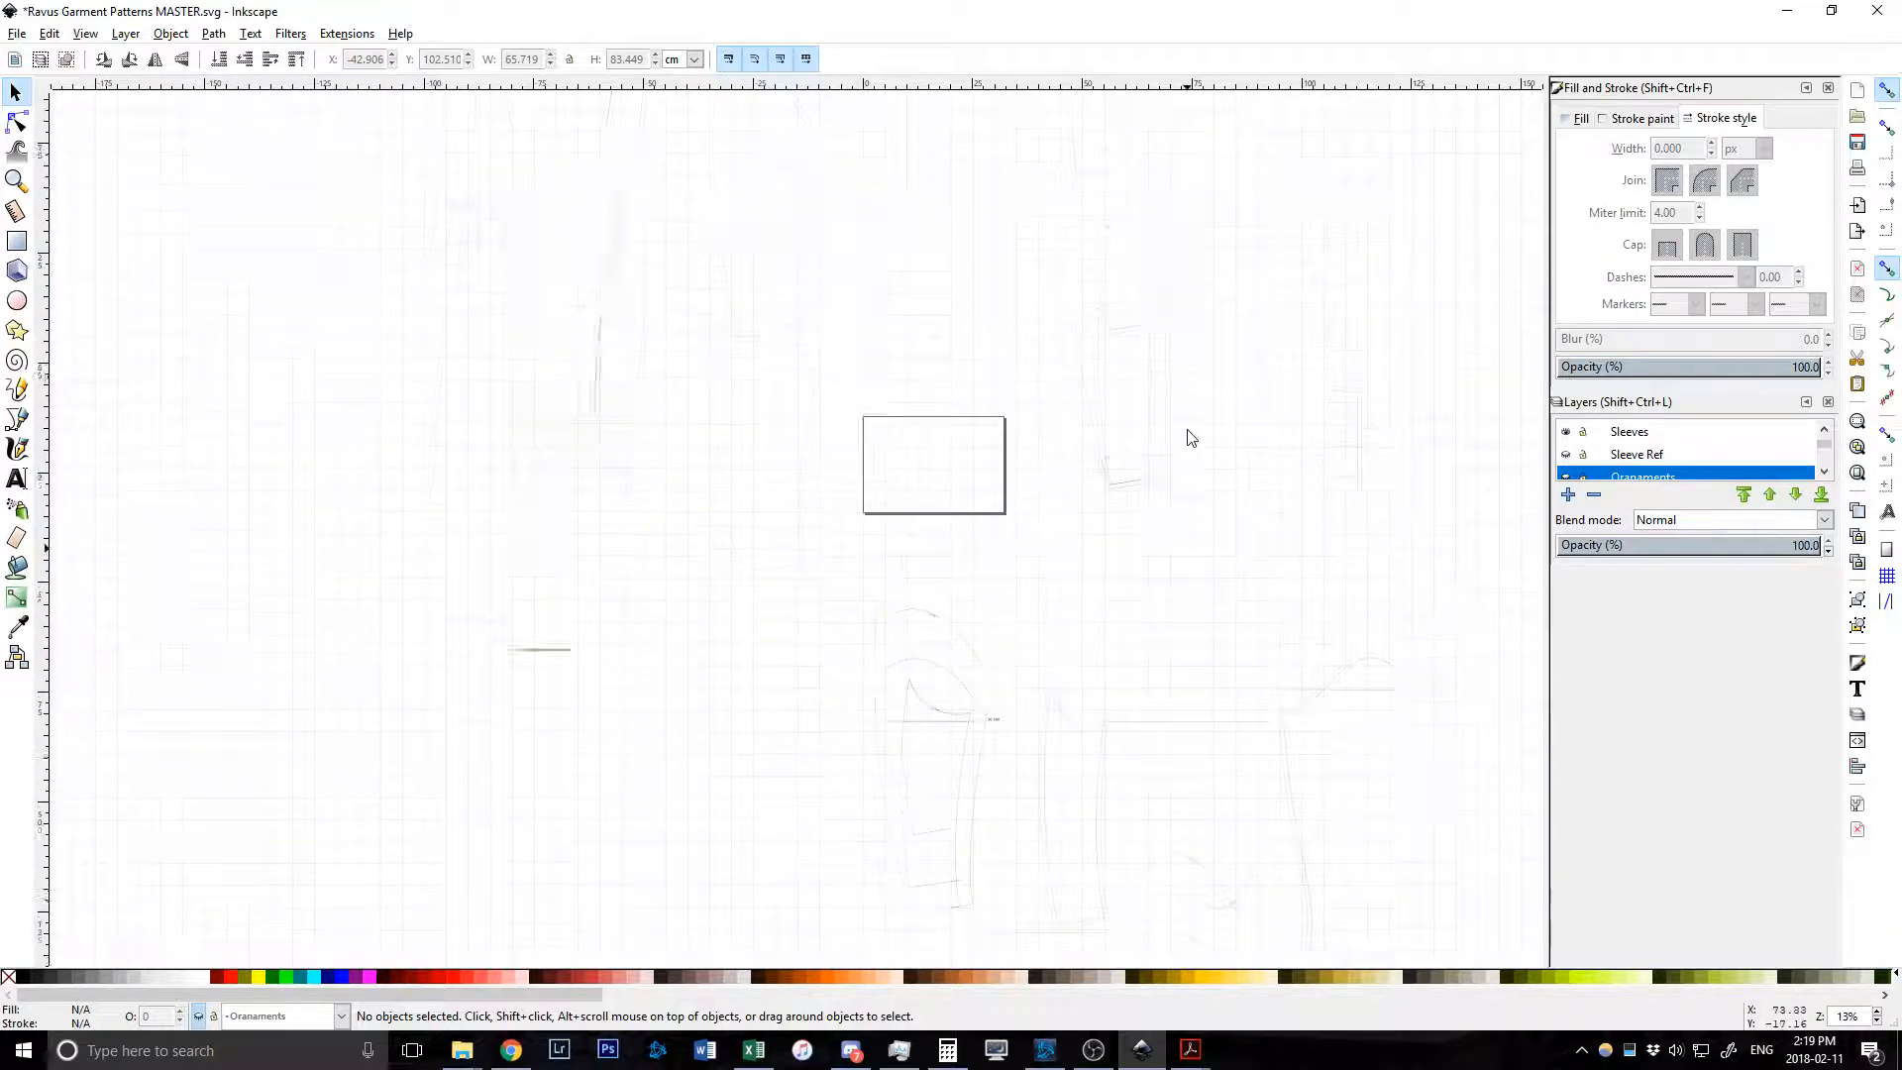
scroll(1153, 385, up, 3)
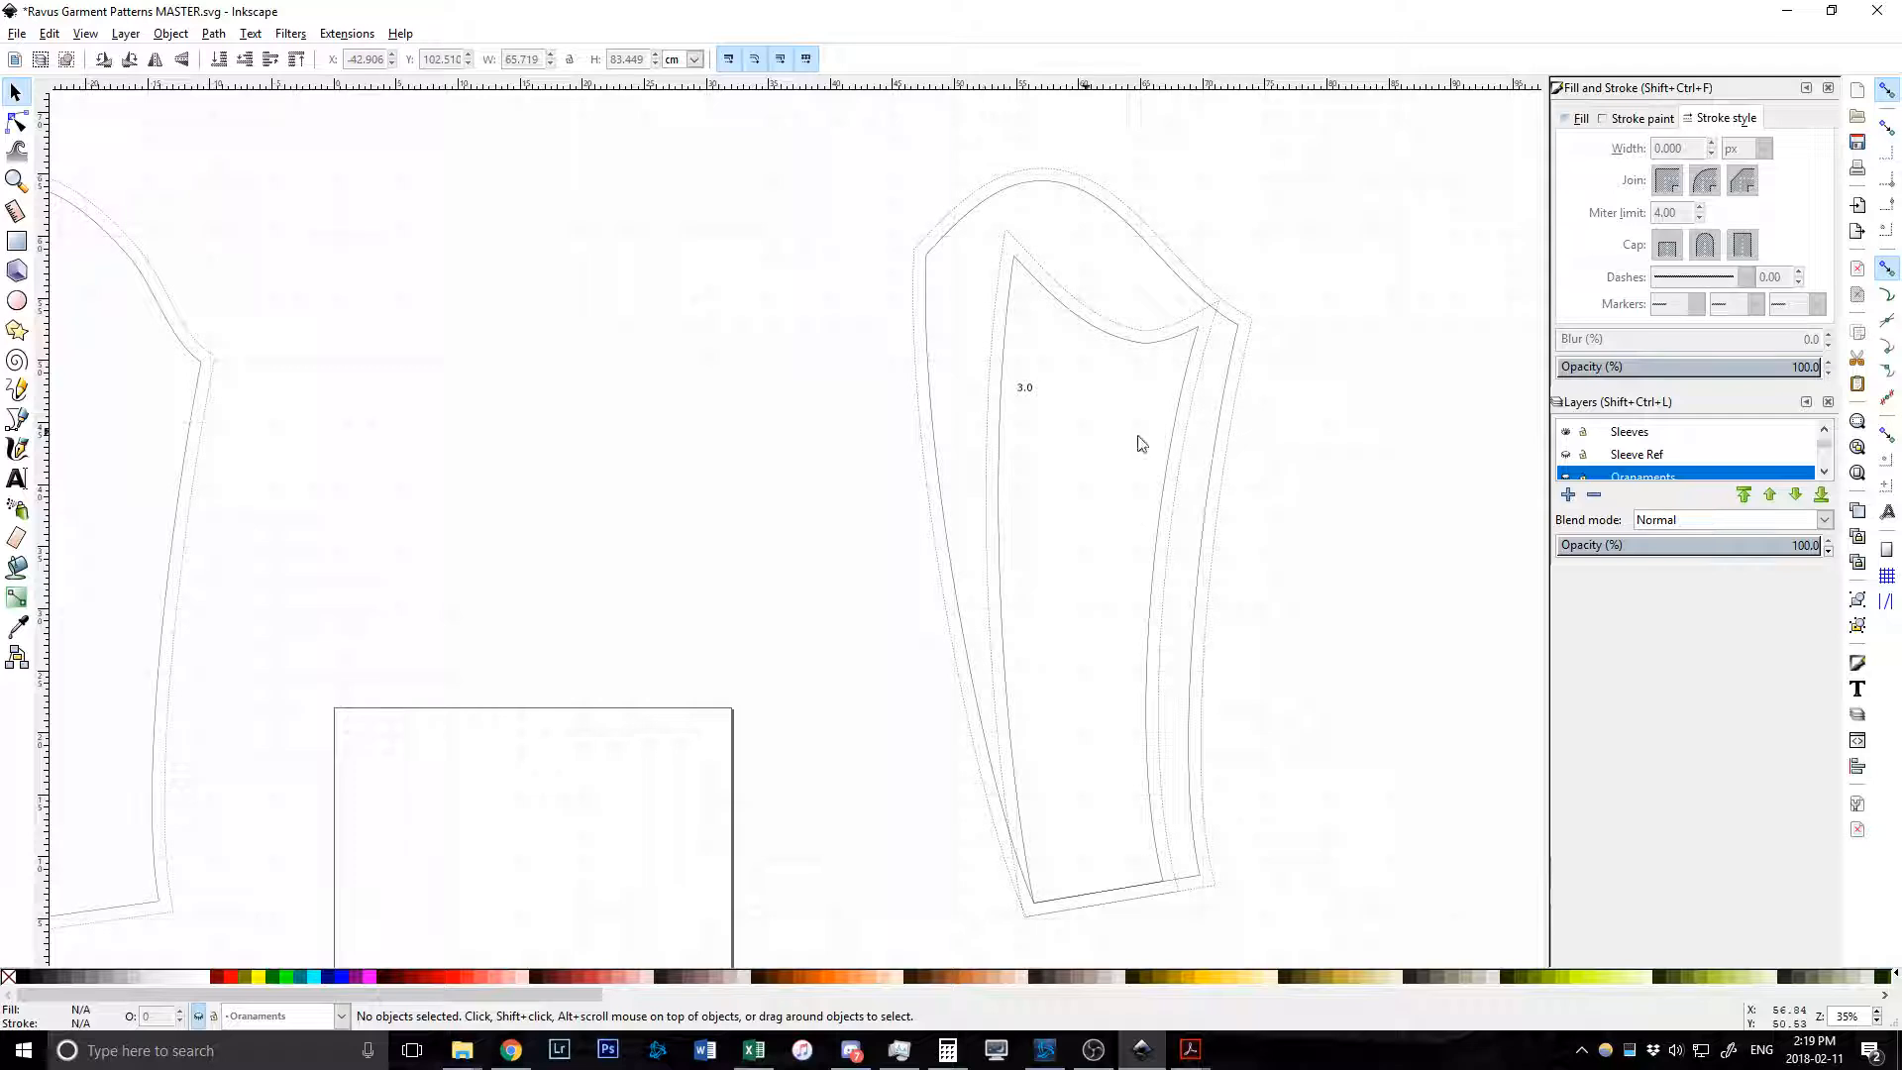
scroll(914, 377, down, 3)
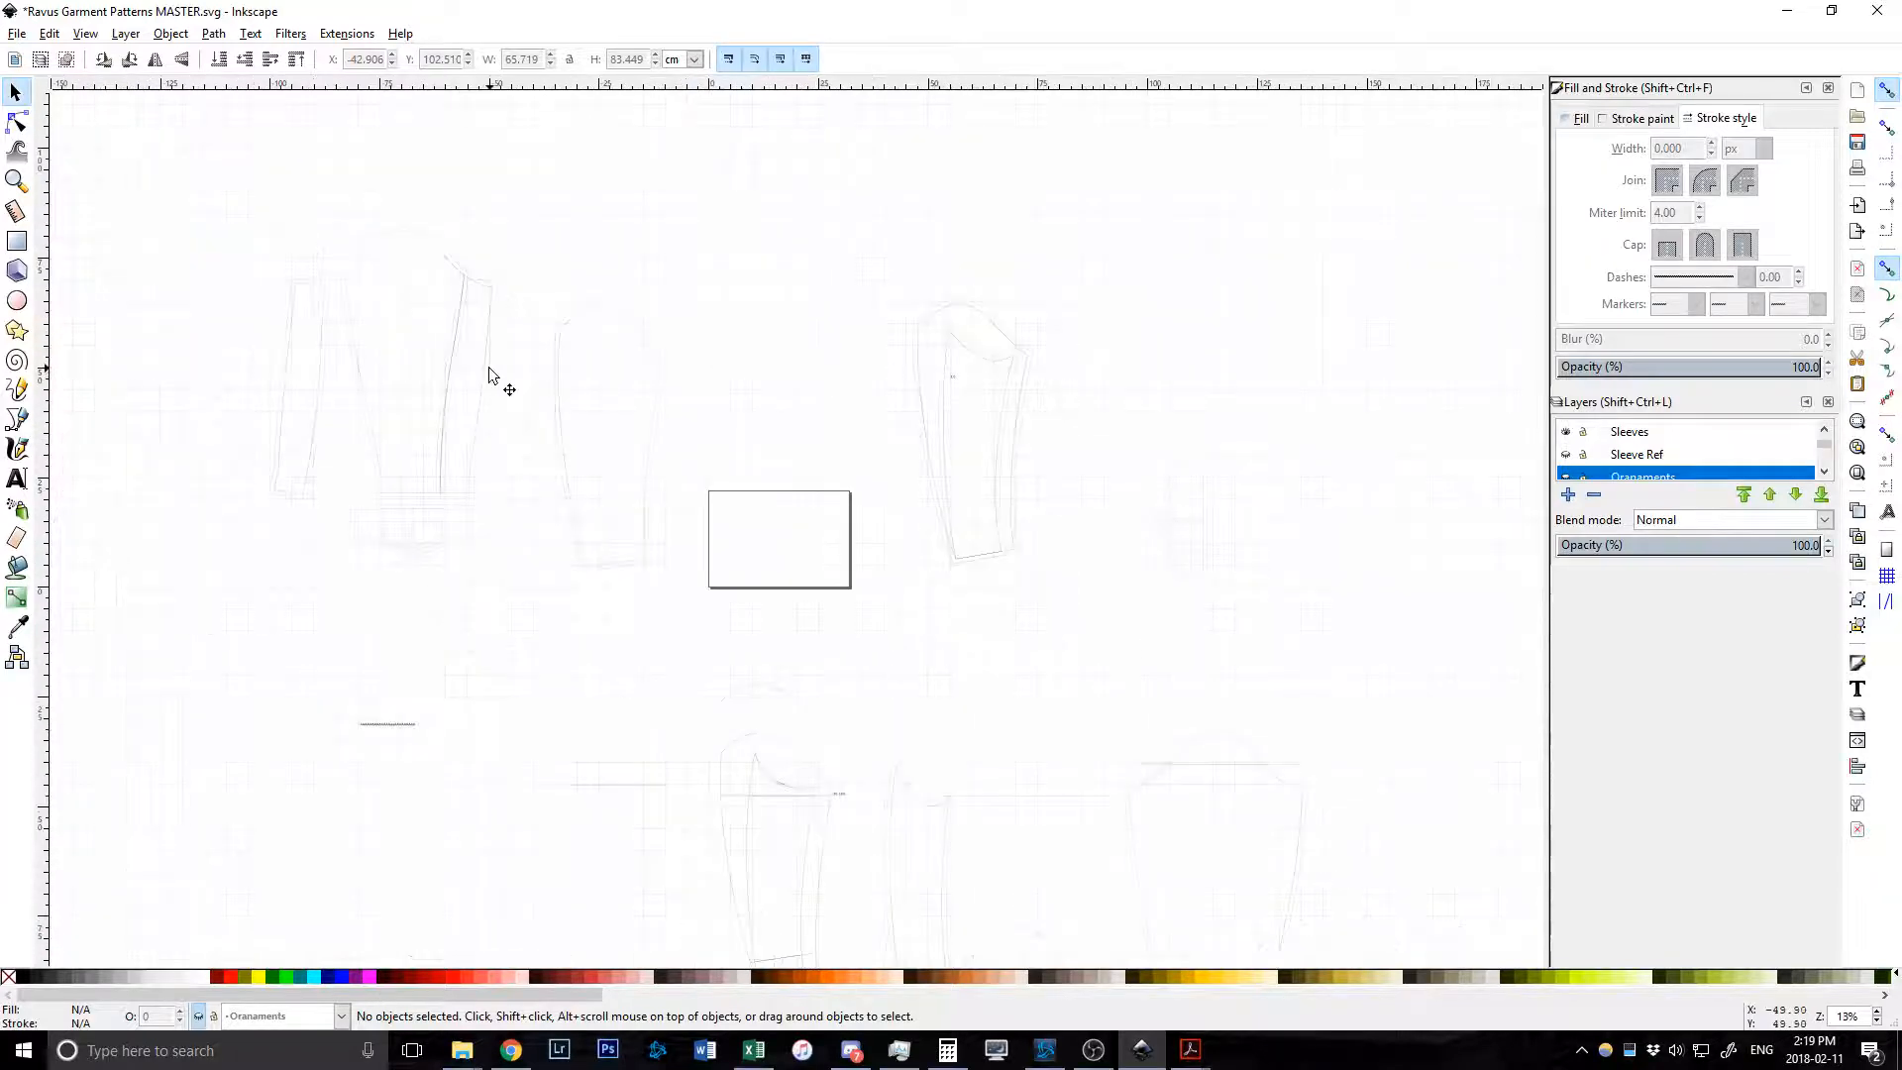
scroll(312, 334, down, 9)
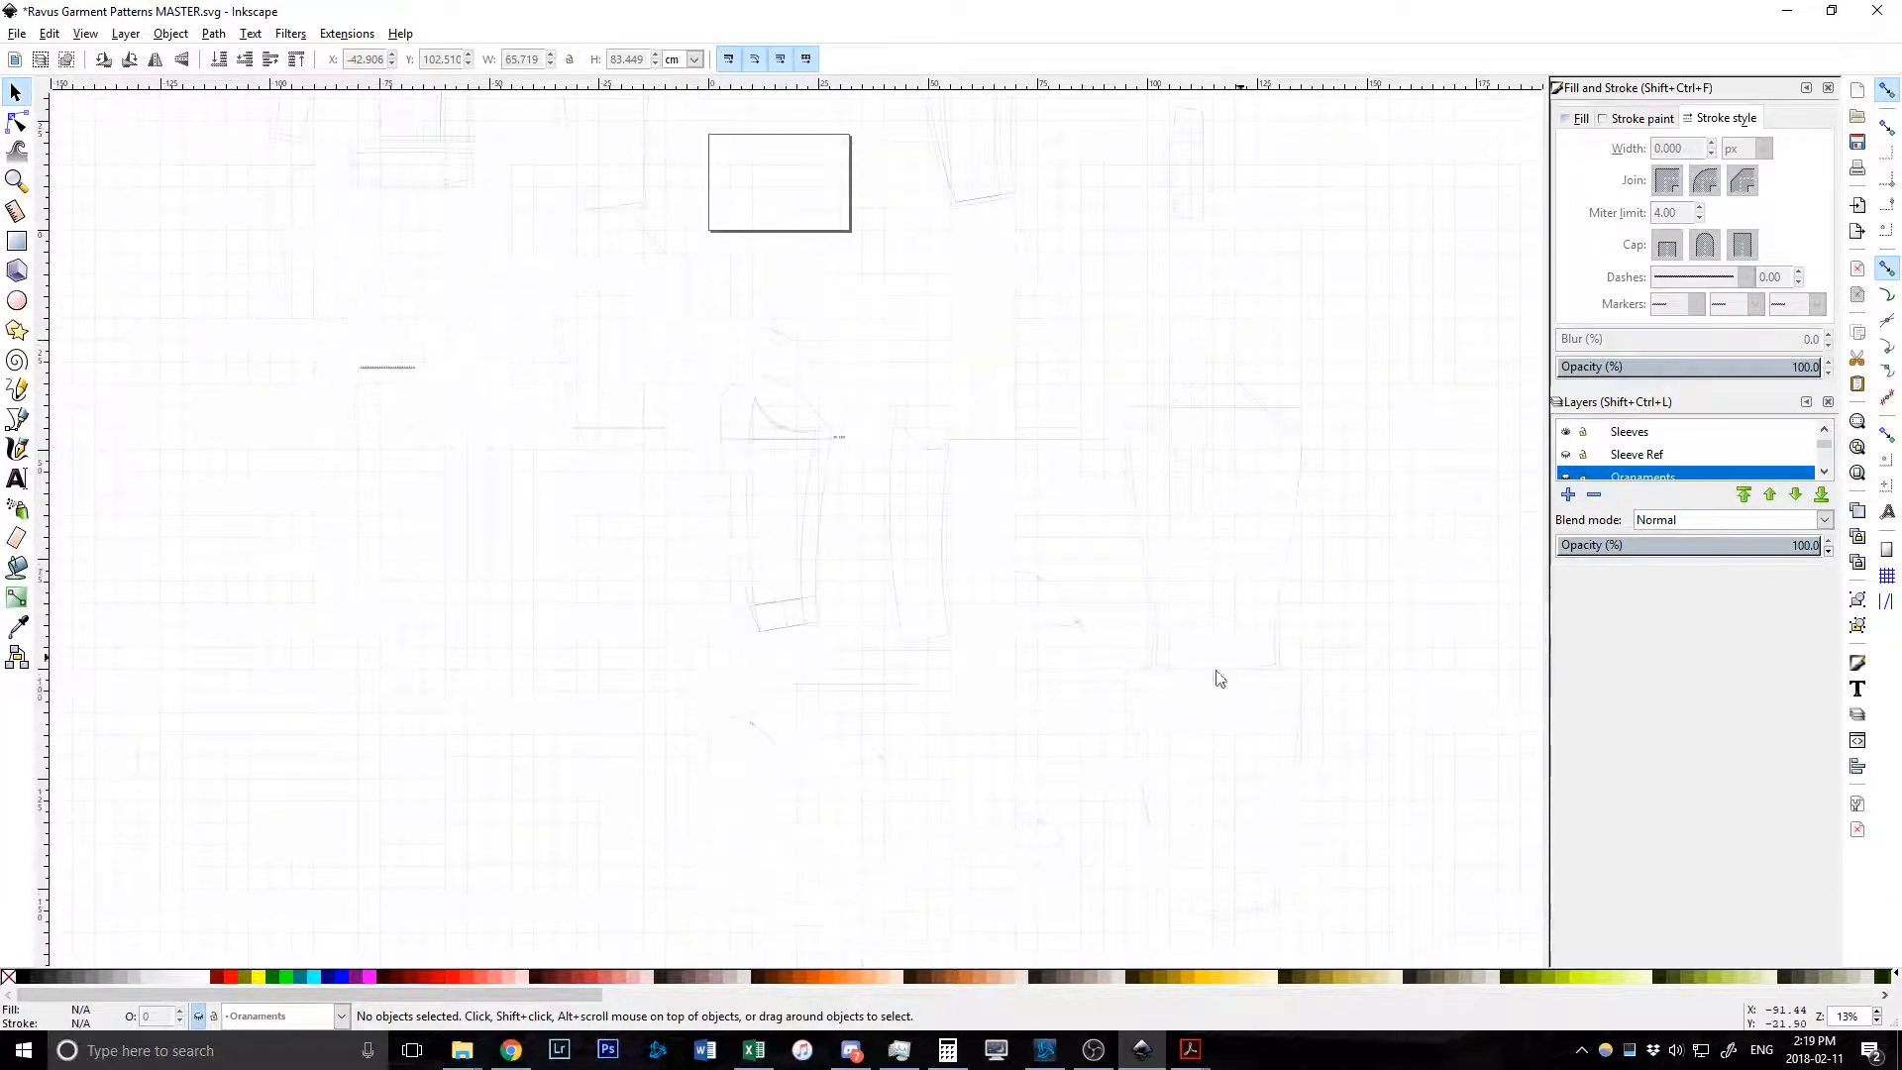
scroll(1050, 645, up, 8)
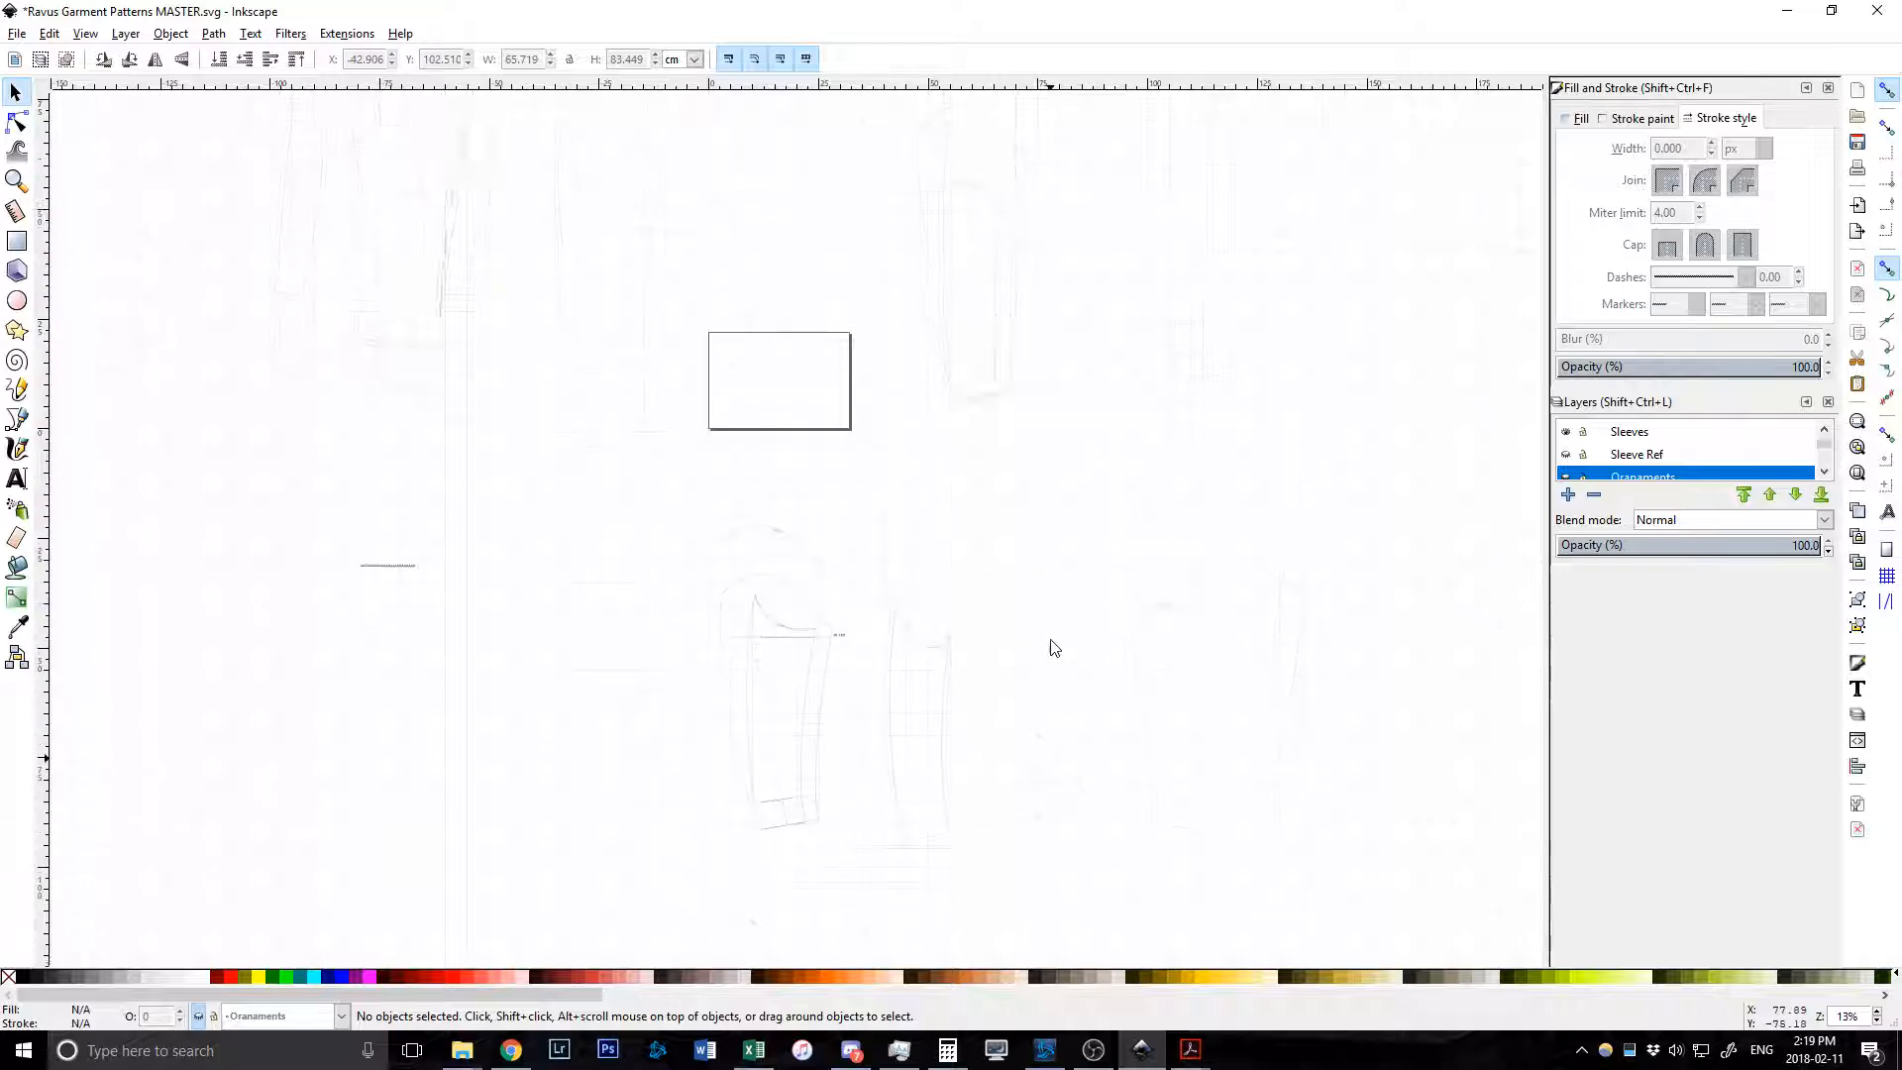
scroll(1053, 646, down, 11)
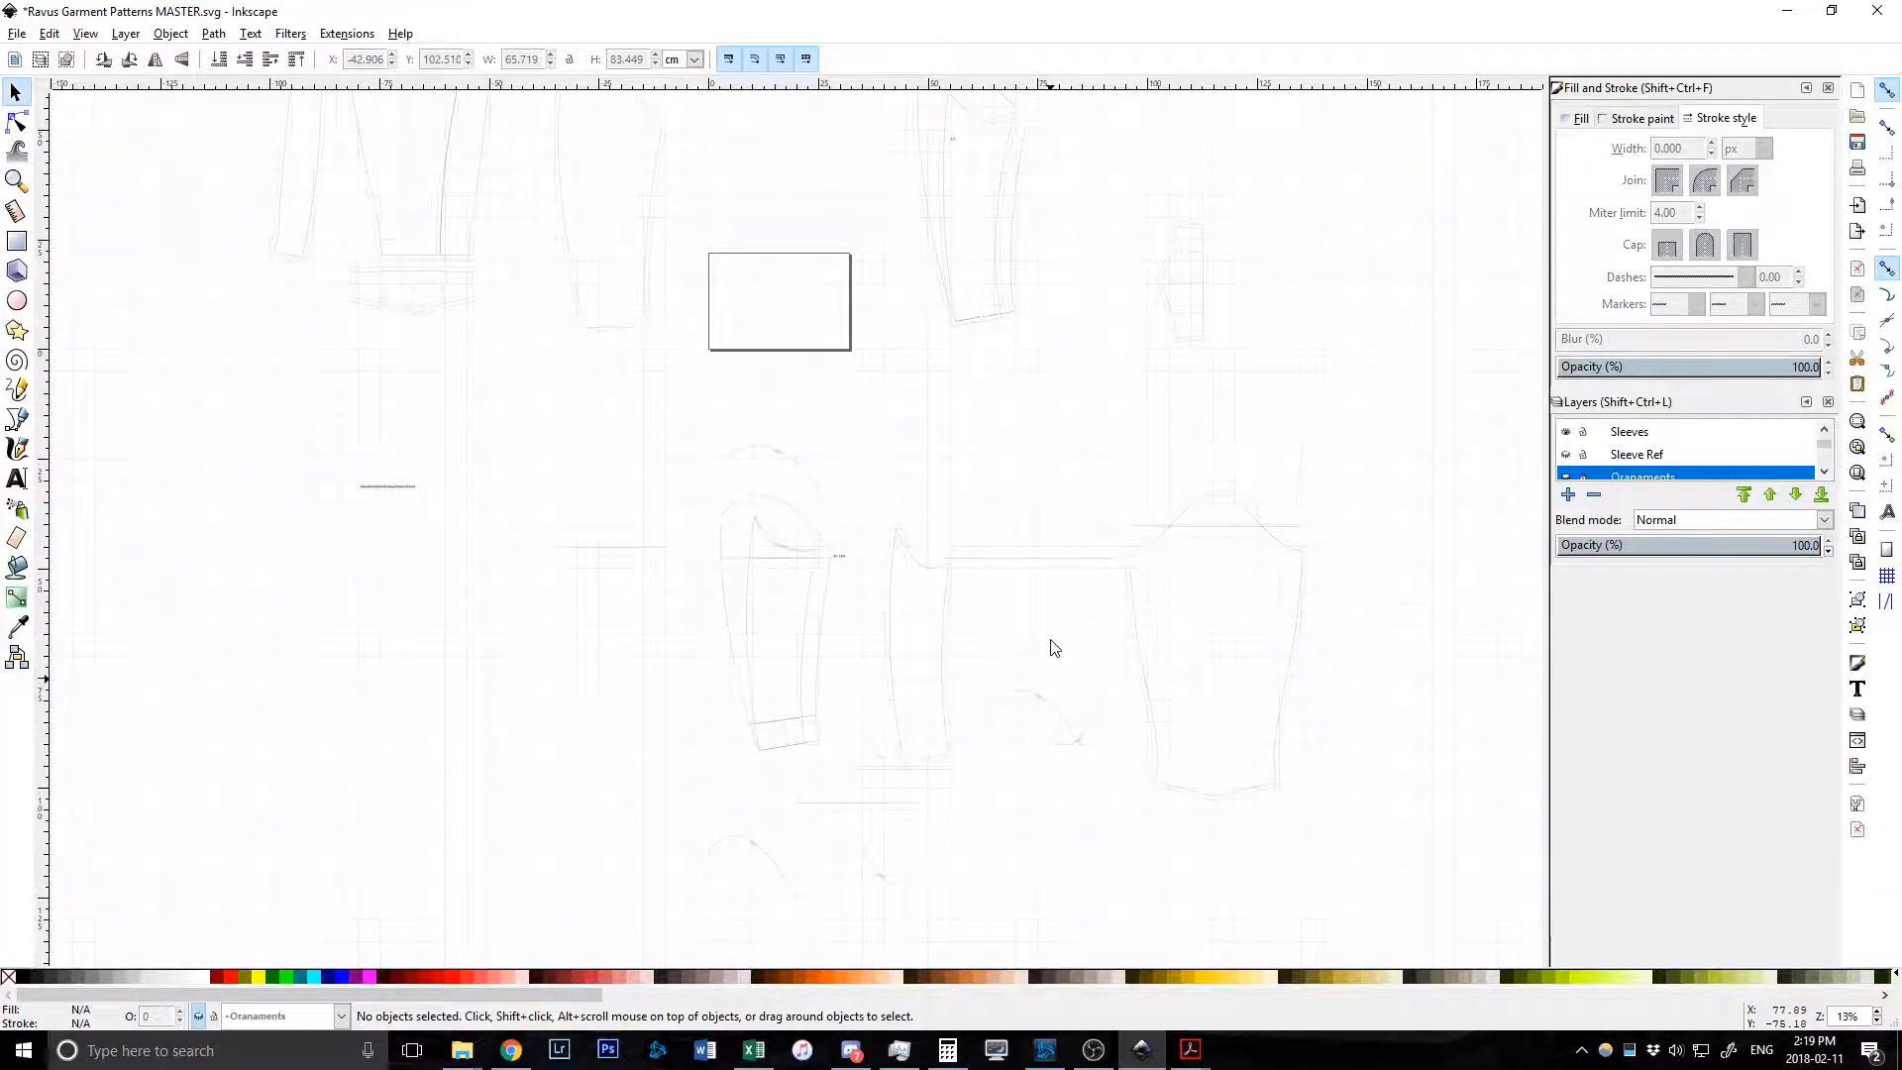
scroll(1053, 646, up, 7)
scroll(990, 564, up, 7)
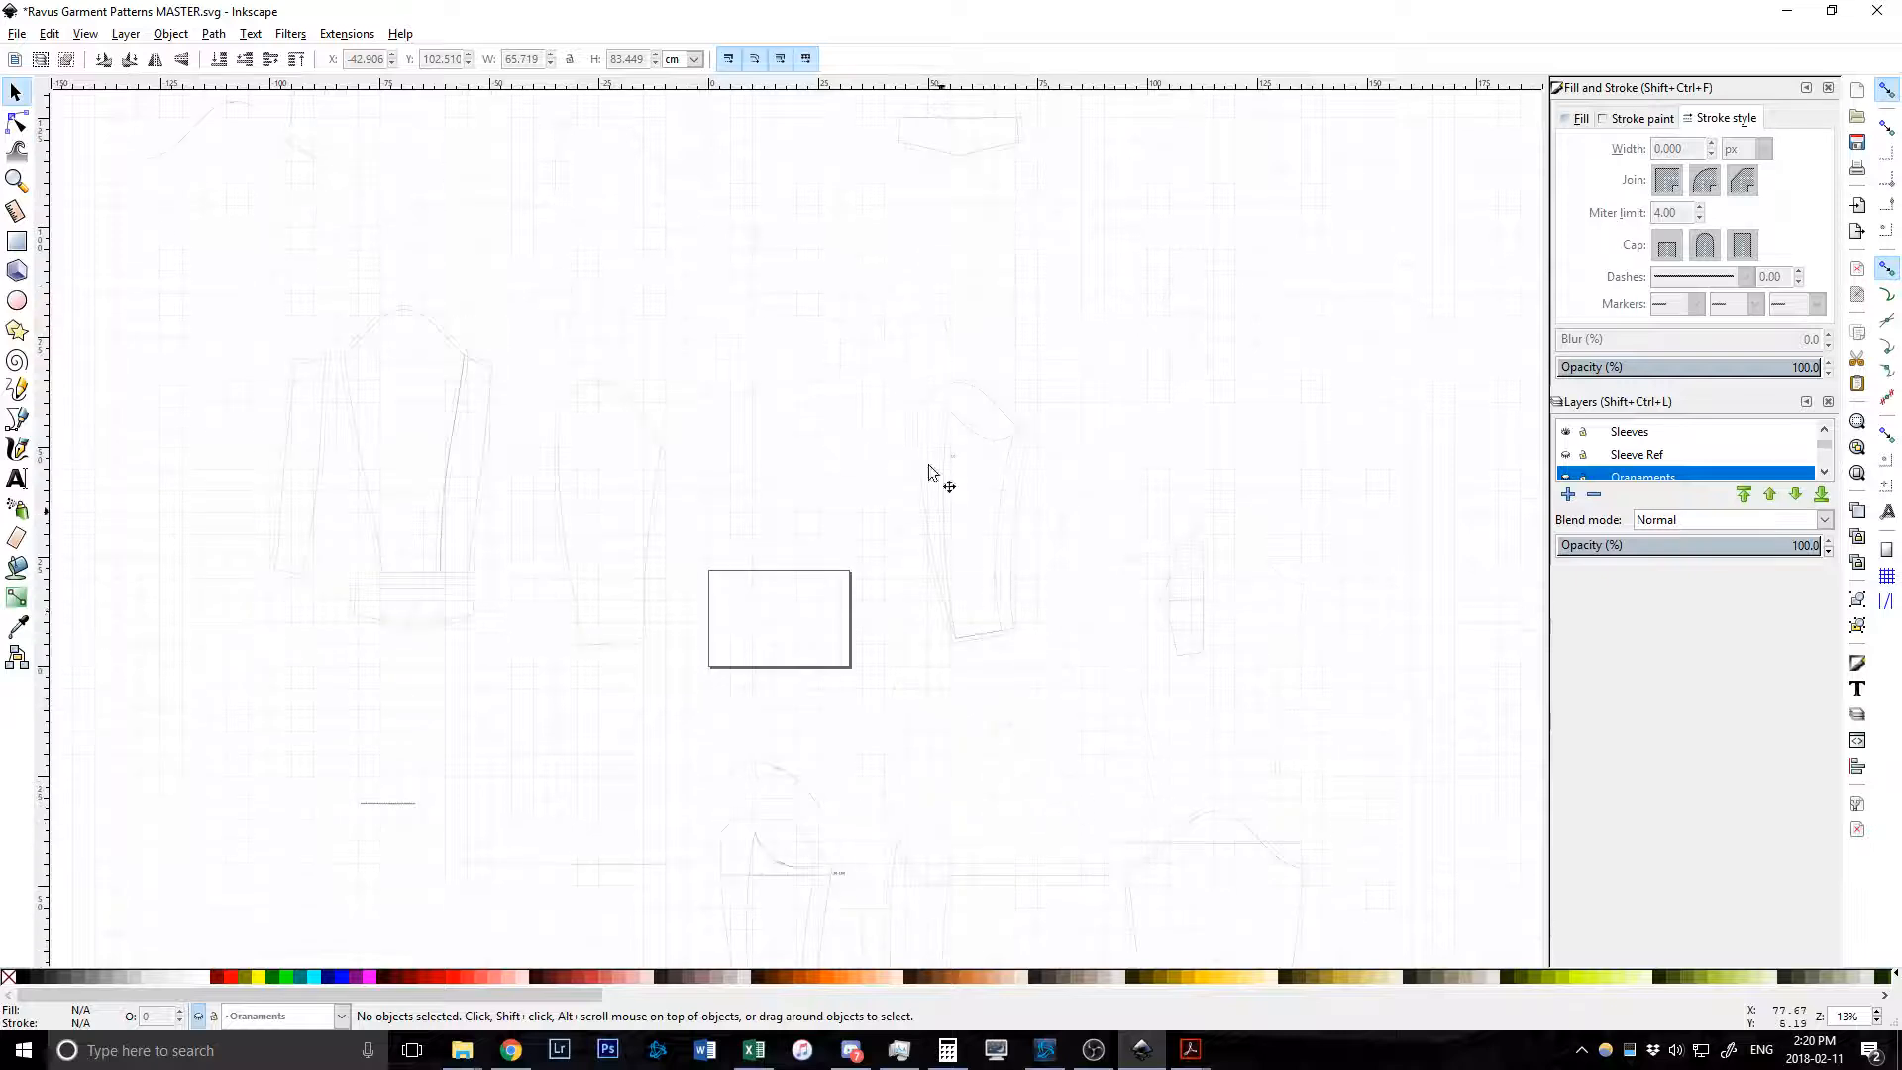
scroll(1007, 535, up, 2)
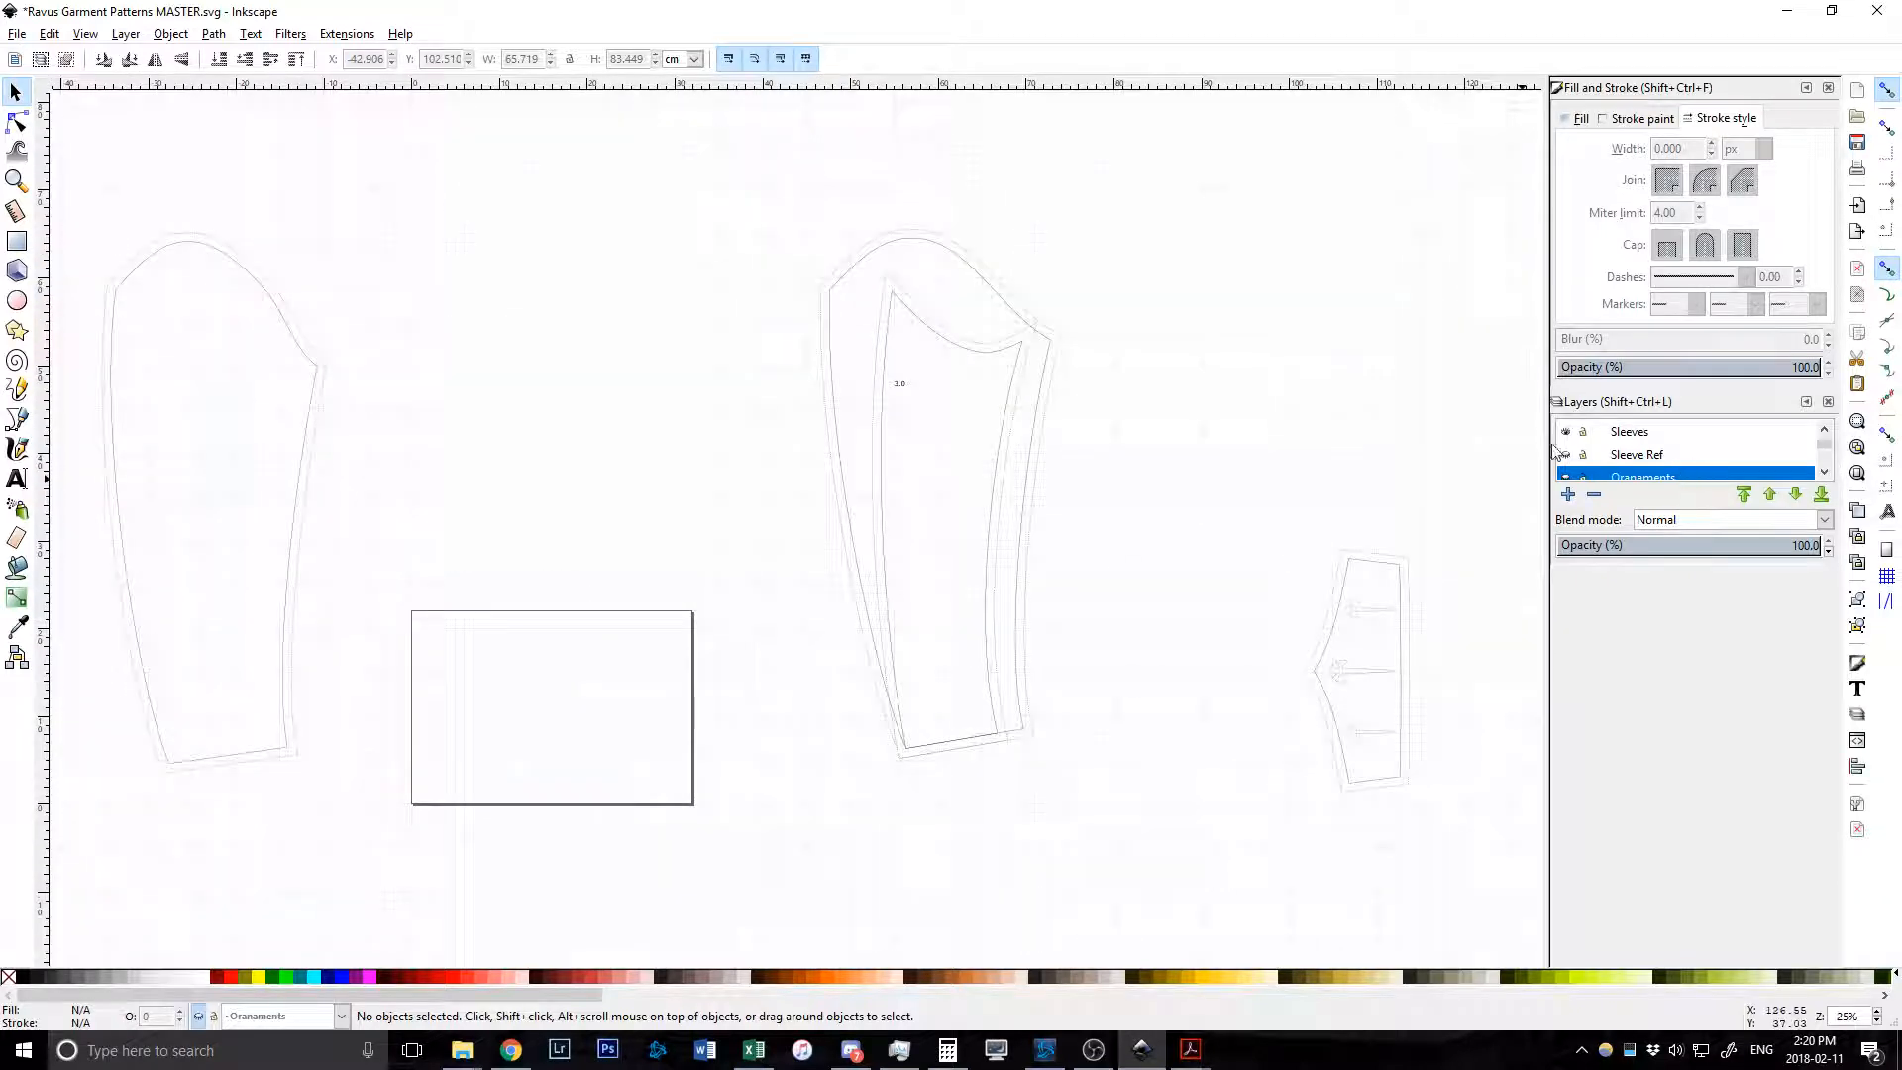
click(1634, 441)
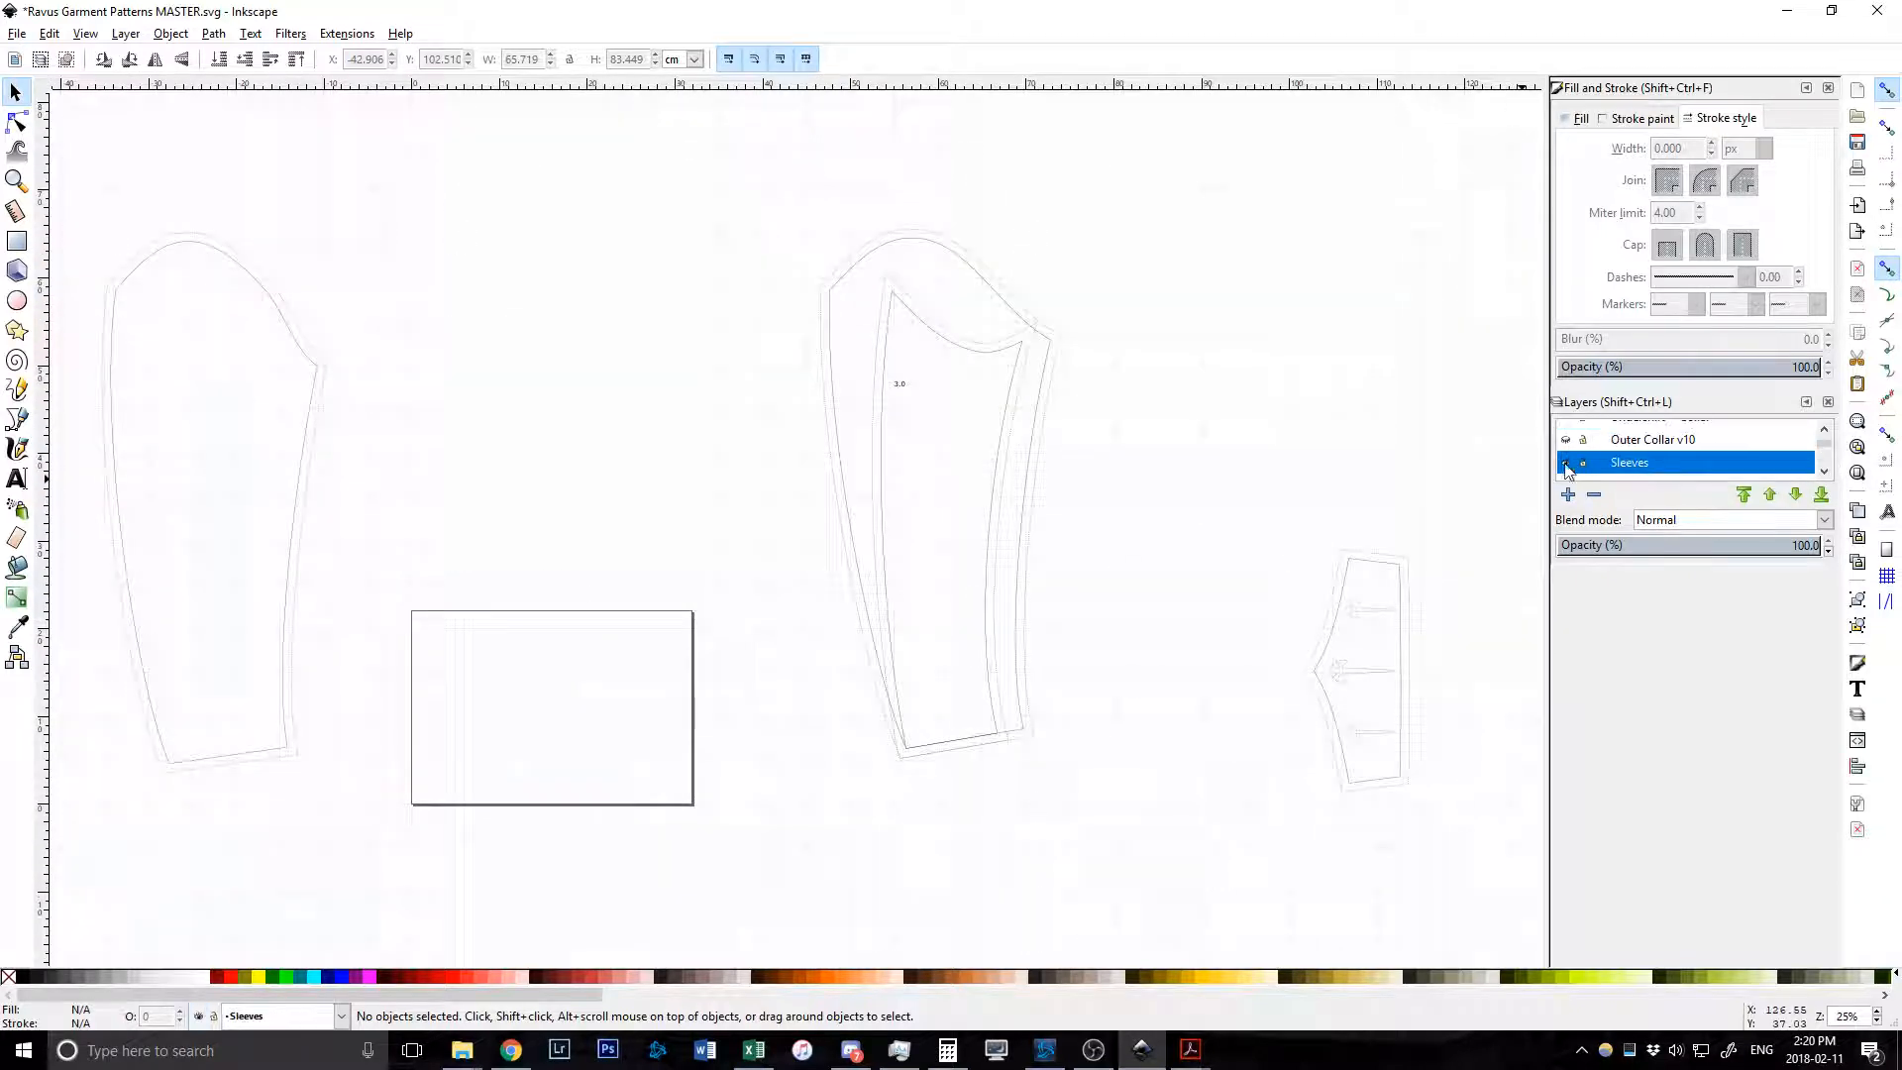
click(1566, 464)
Make Outer Collar v10 the current layer and show its collar and R1–R7 pieces.
click(1648, 444)
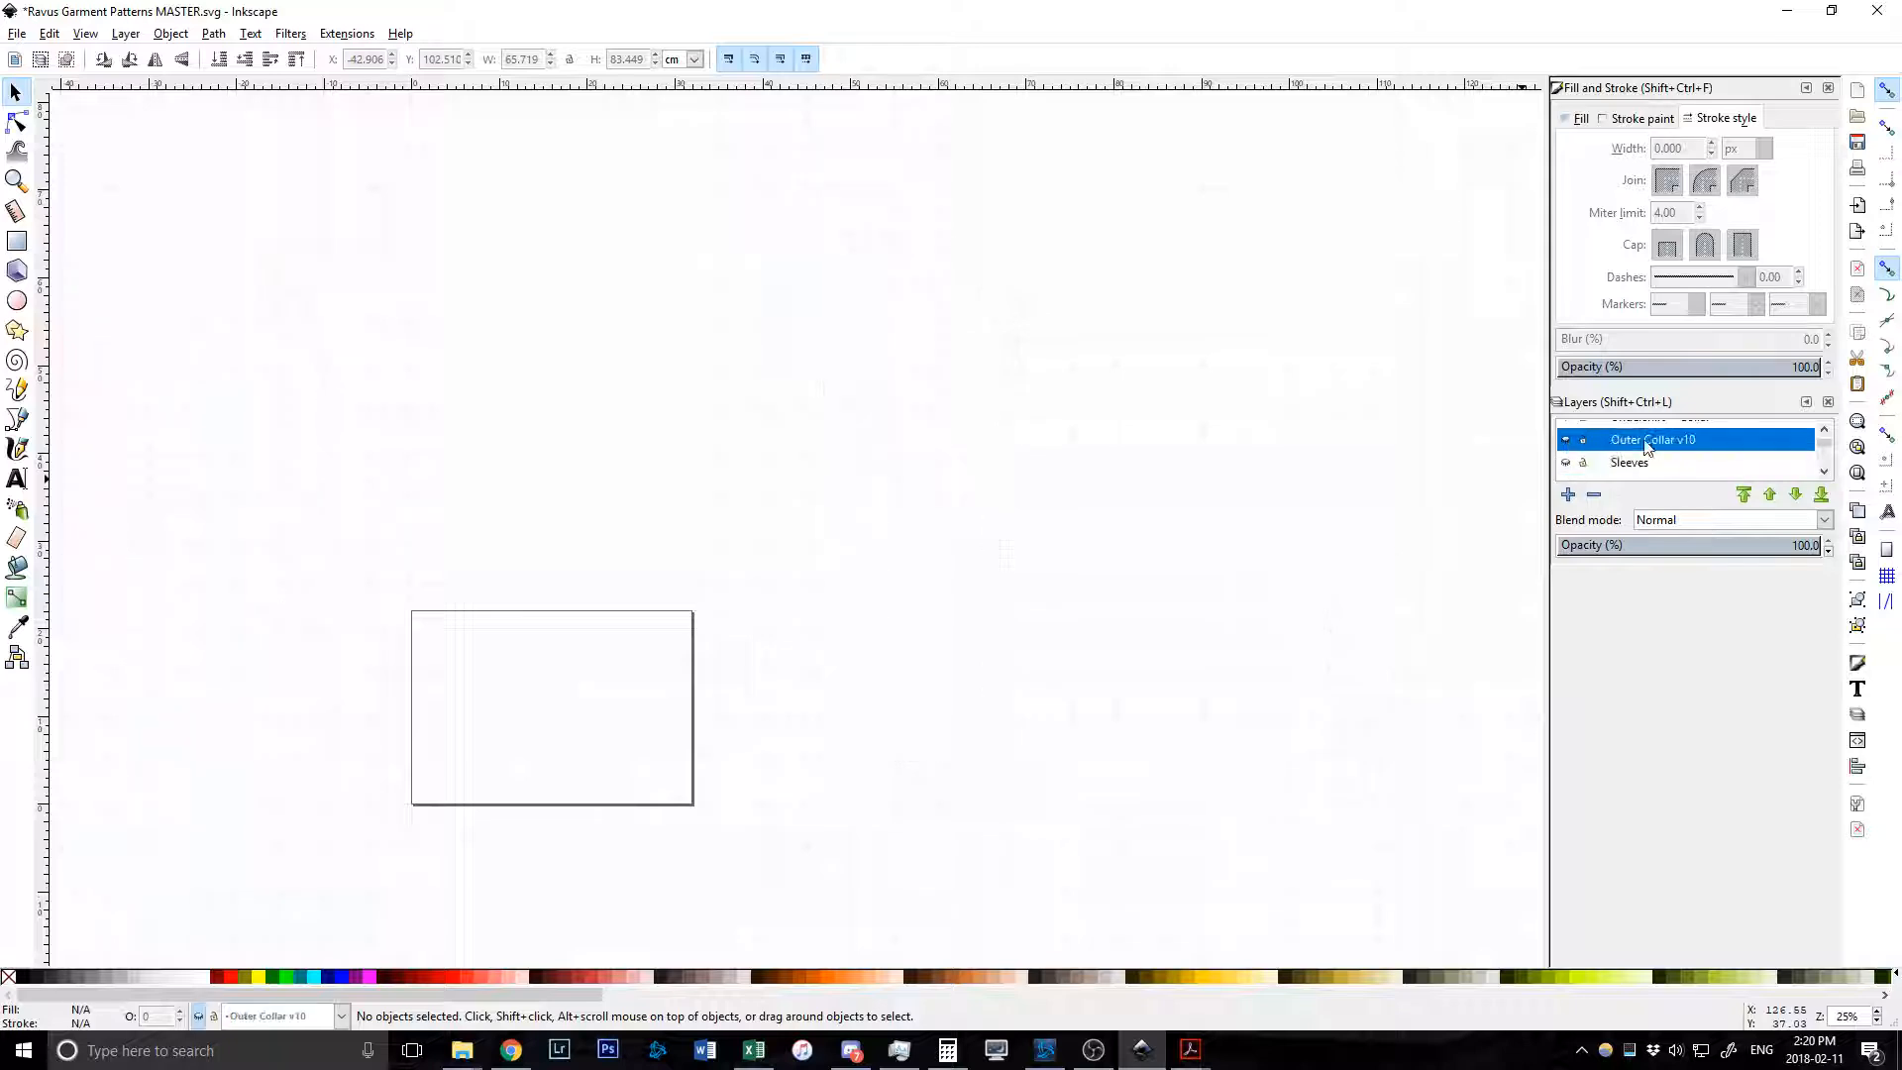
click(1565, 439)
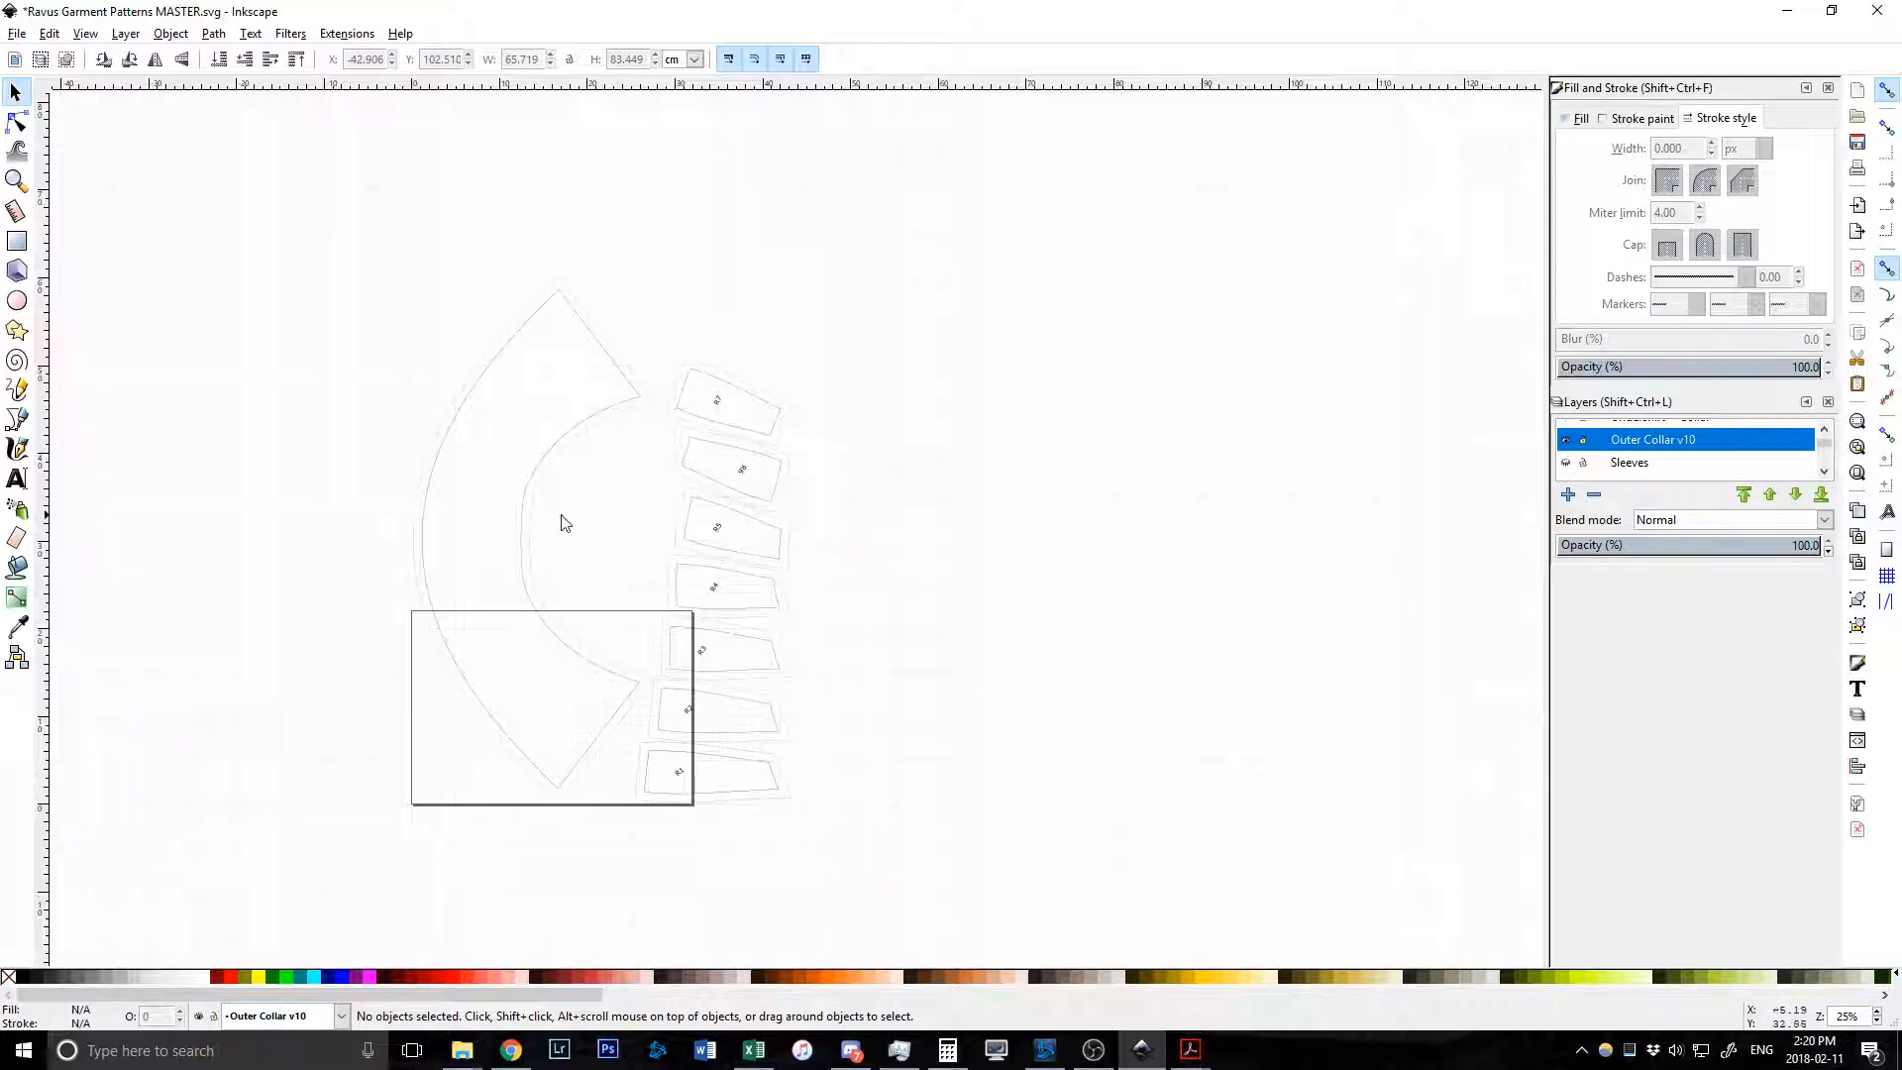
scroll(633, 522, left, 6)
scroll(783, 500, down, 3)
scroll(807, 456, up, 1)
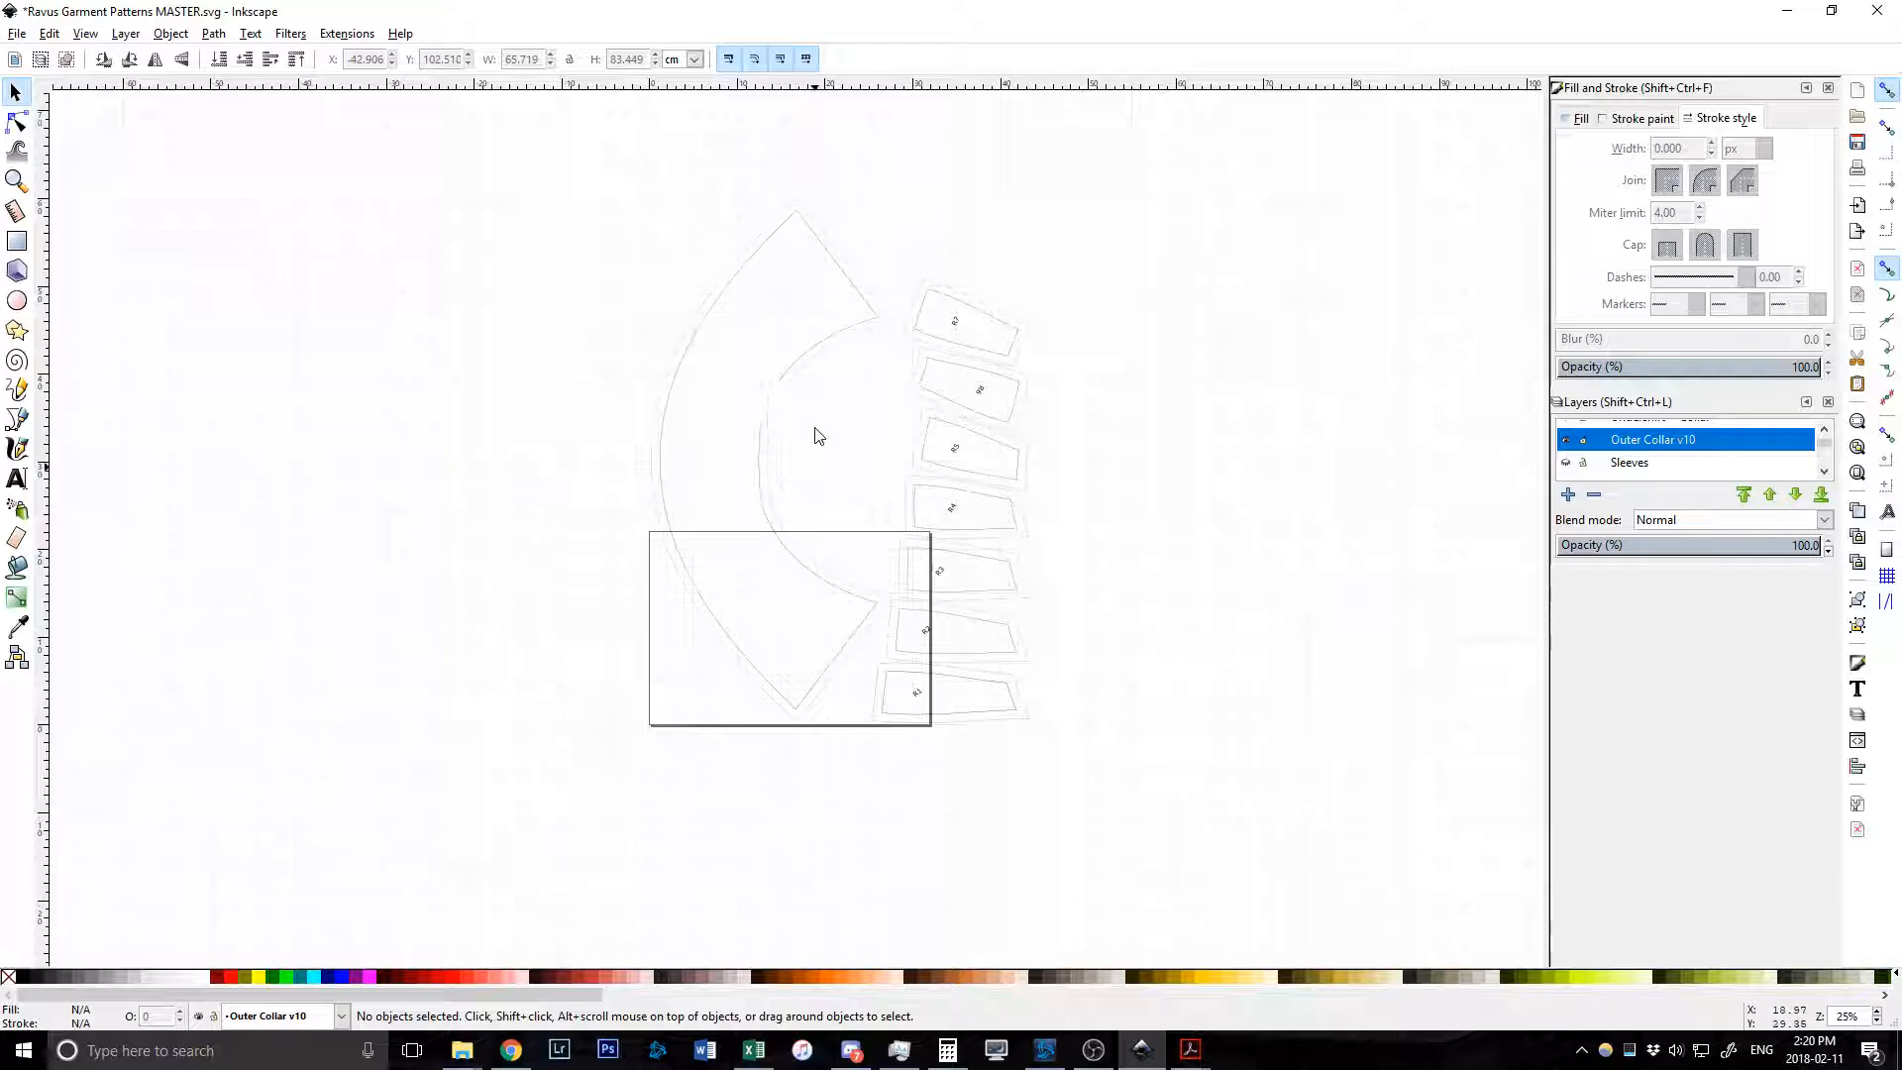
scroll(792, 513, up, 1)
scroll(792, 515, up, 1)
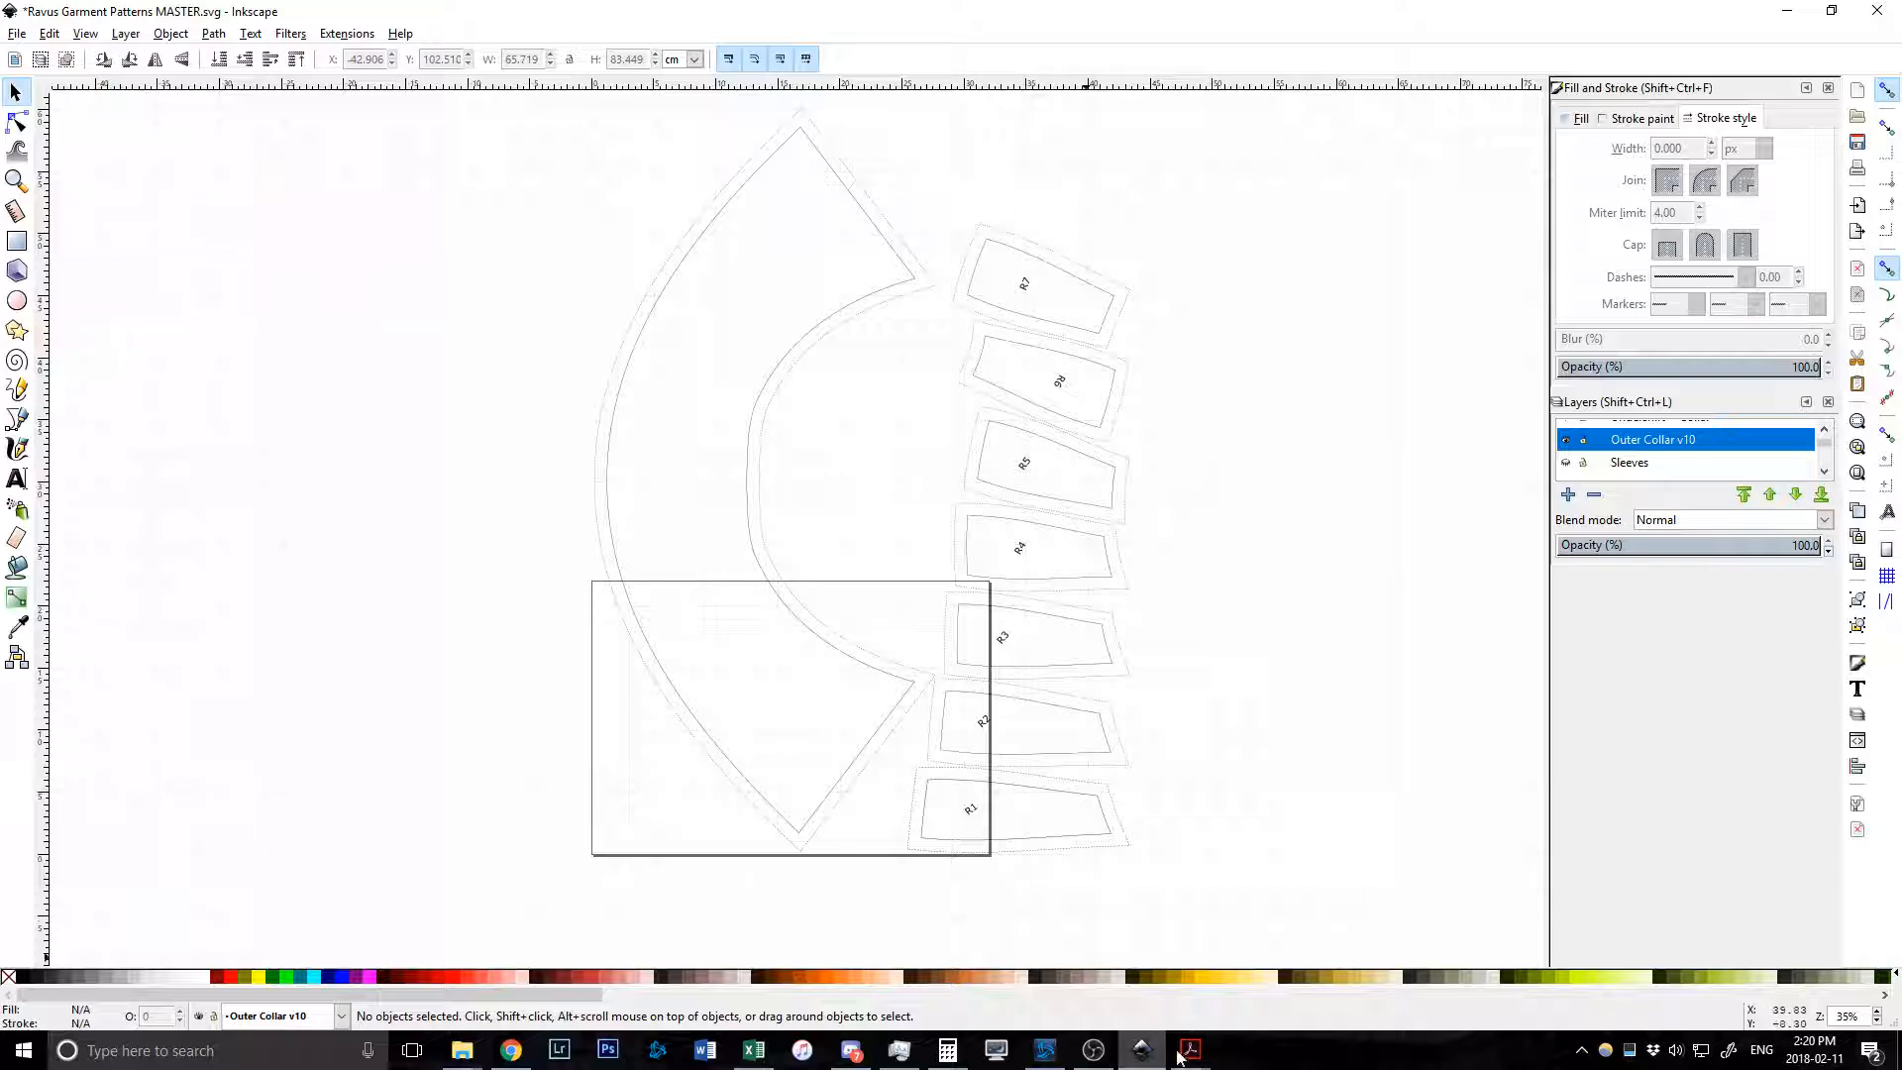
Trial-bend R7's top edge with the Node tool, then undo it and return to the Selector.
mouse_move(1192, 1058)
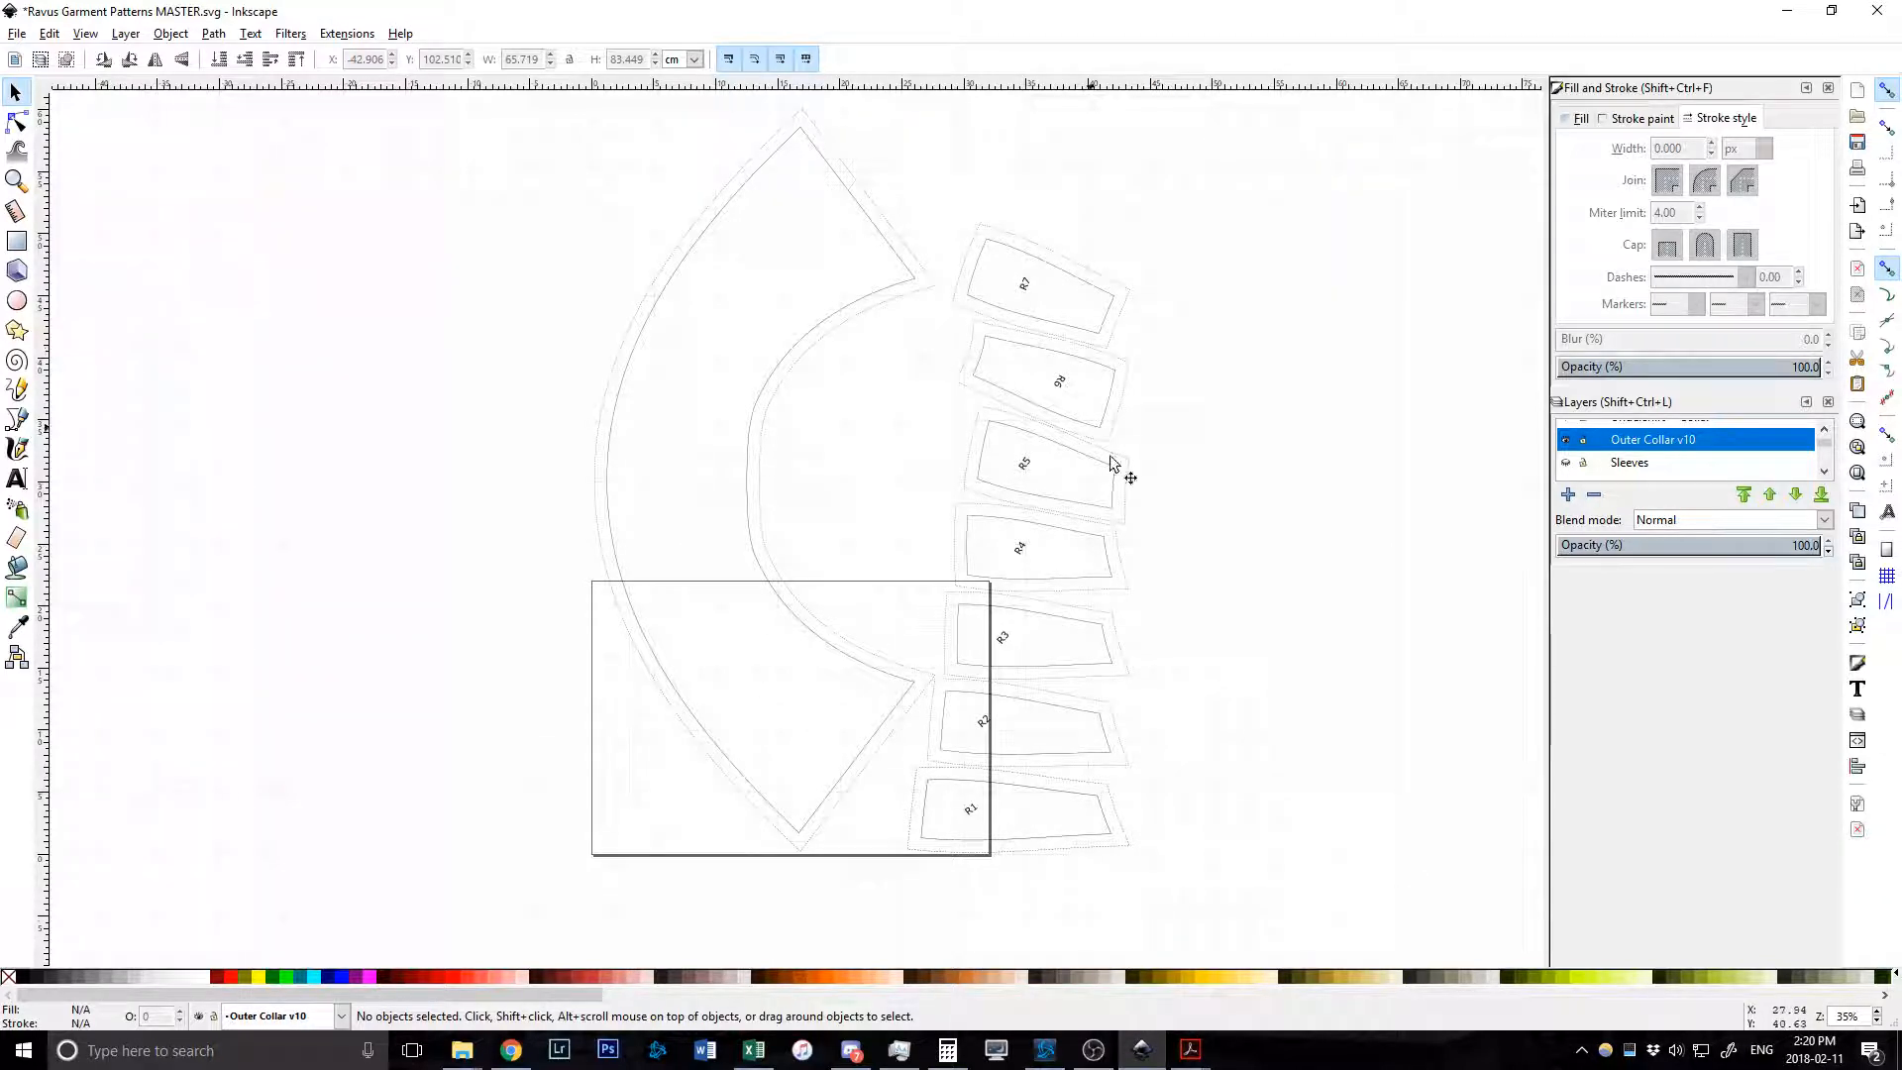
click(30, 124)
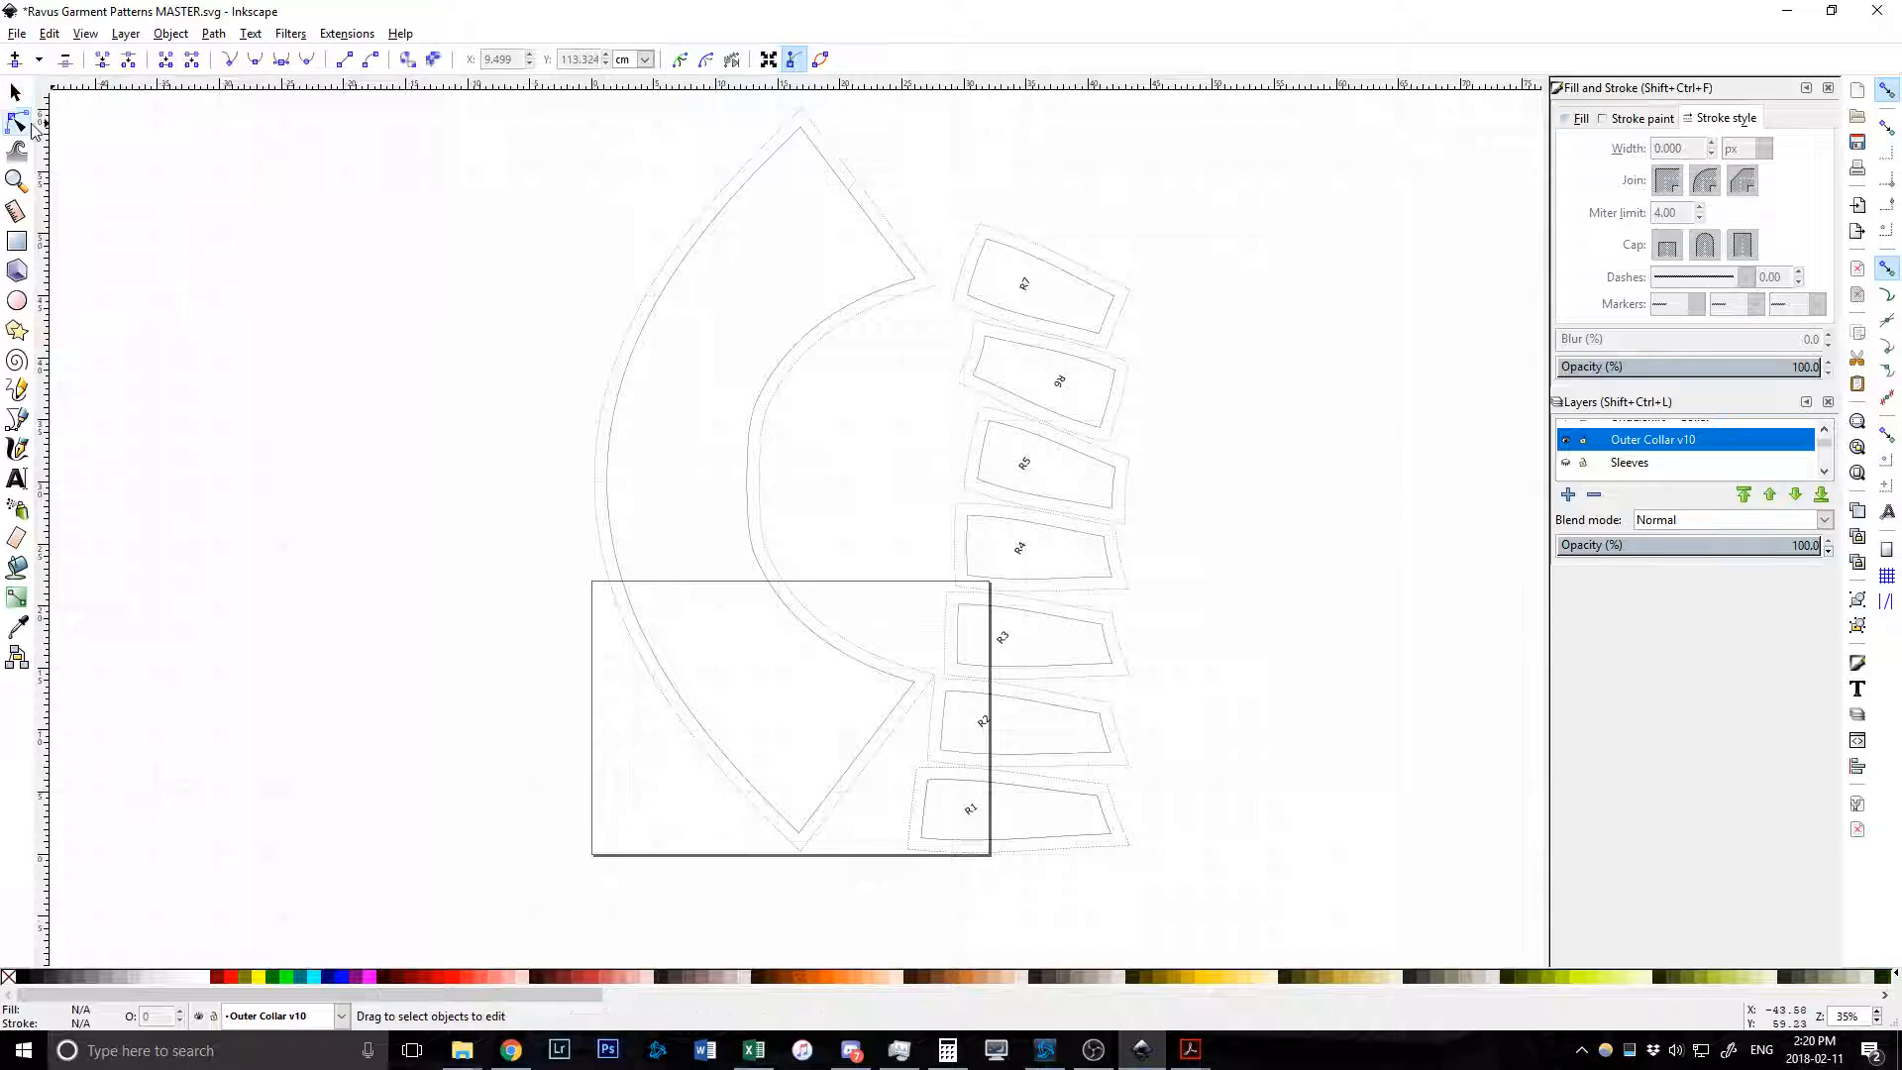
click(1048, 255)
scroll(1030, 253, up, 2)
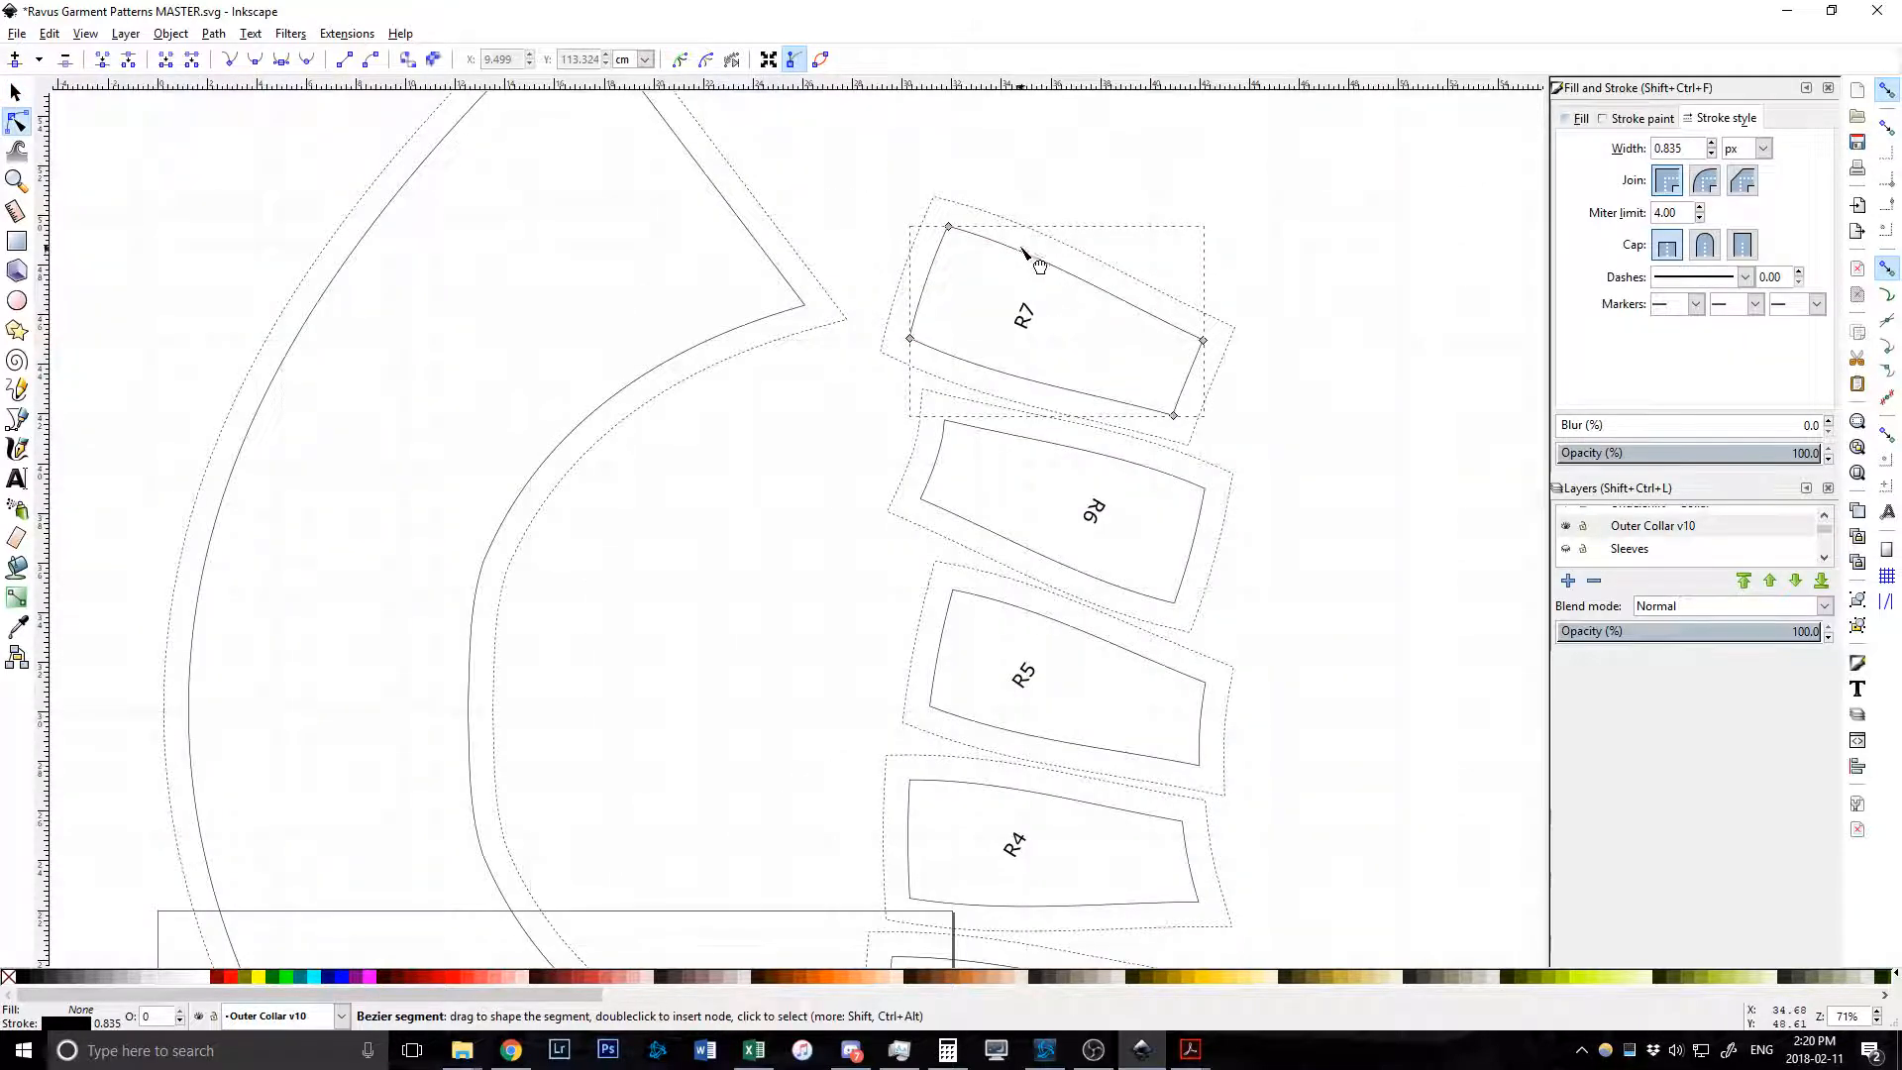
drag(1022, 247, 1026, 241)
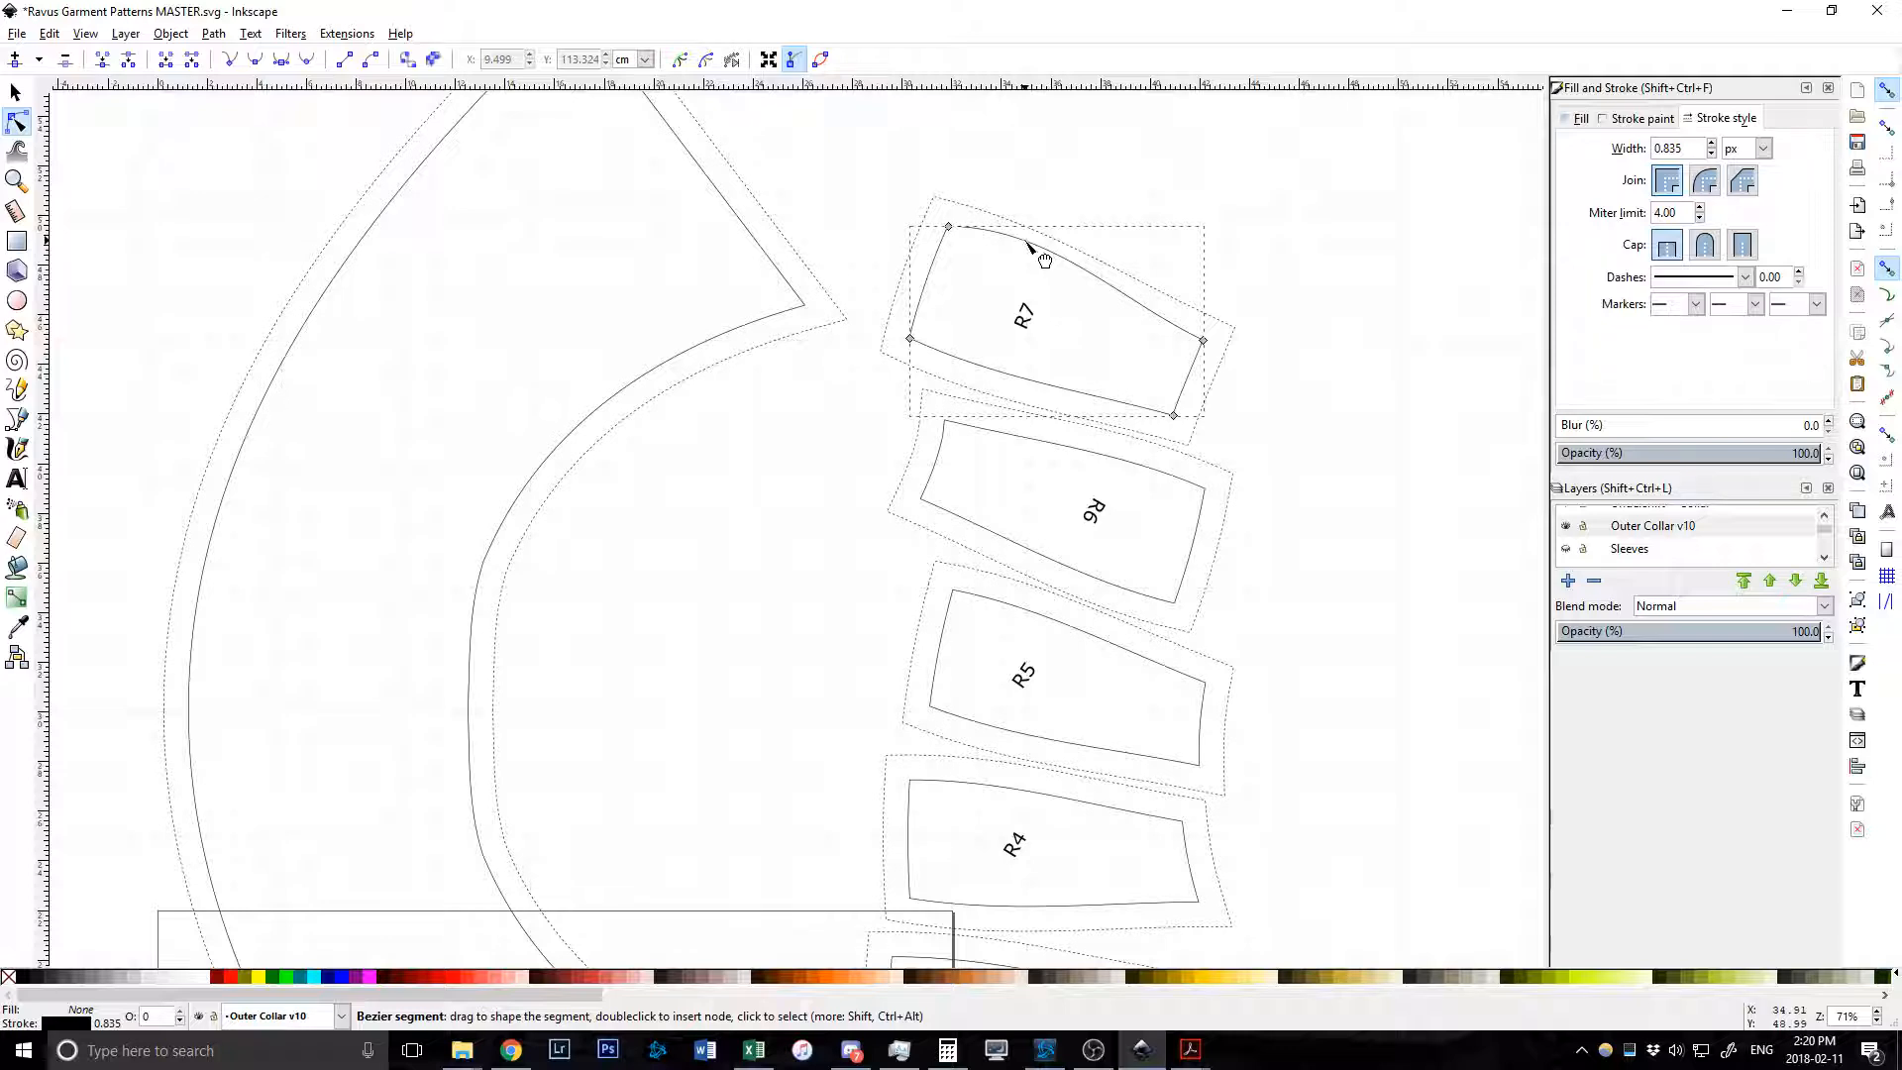
key(ctrl+z)
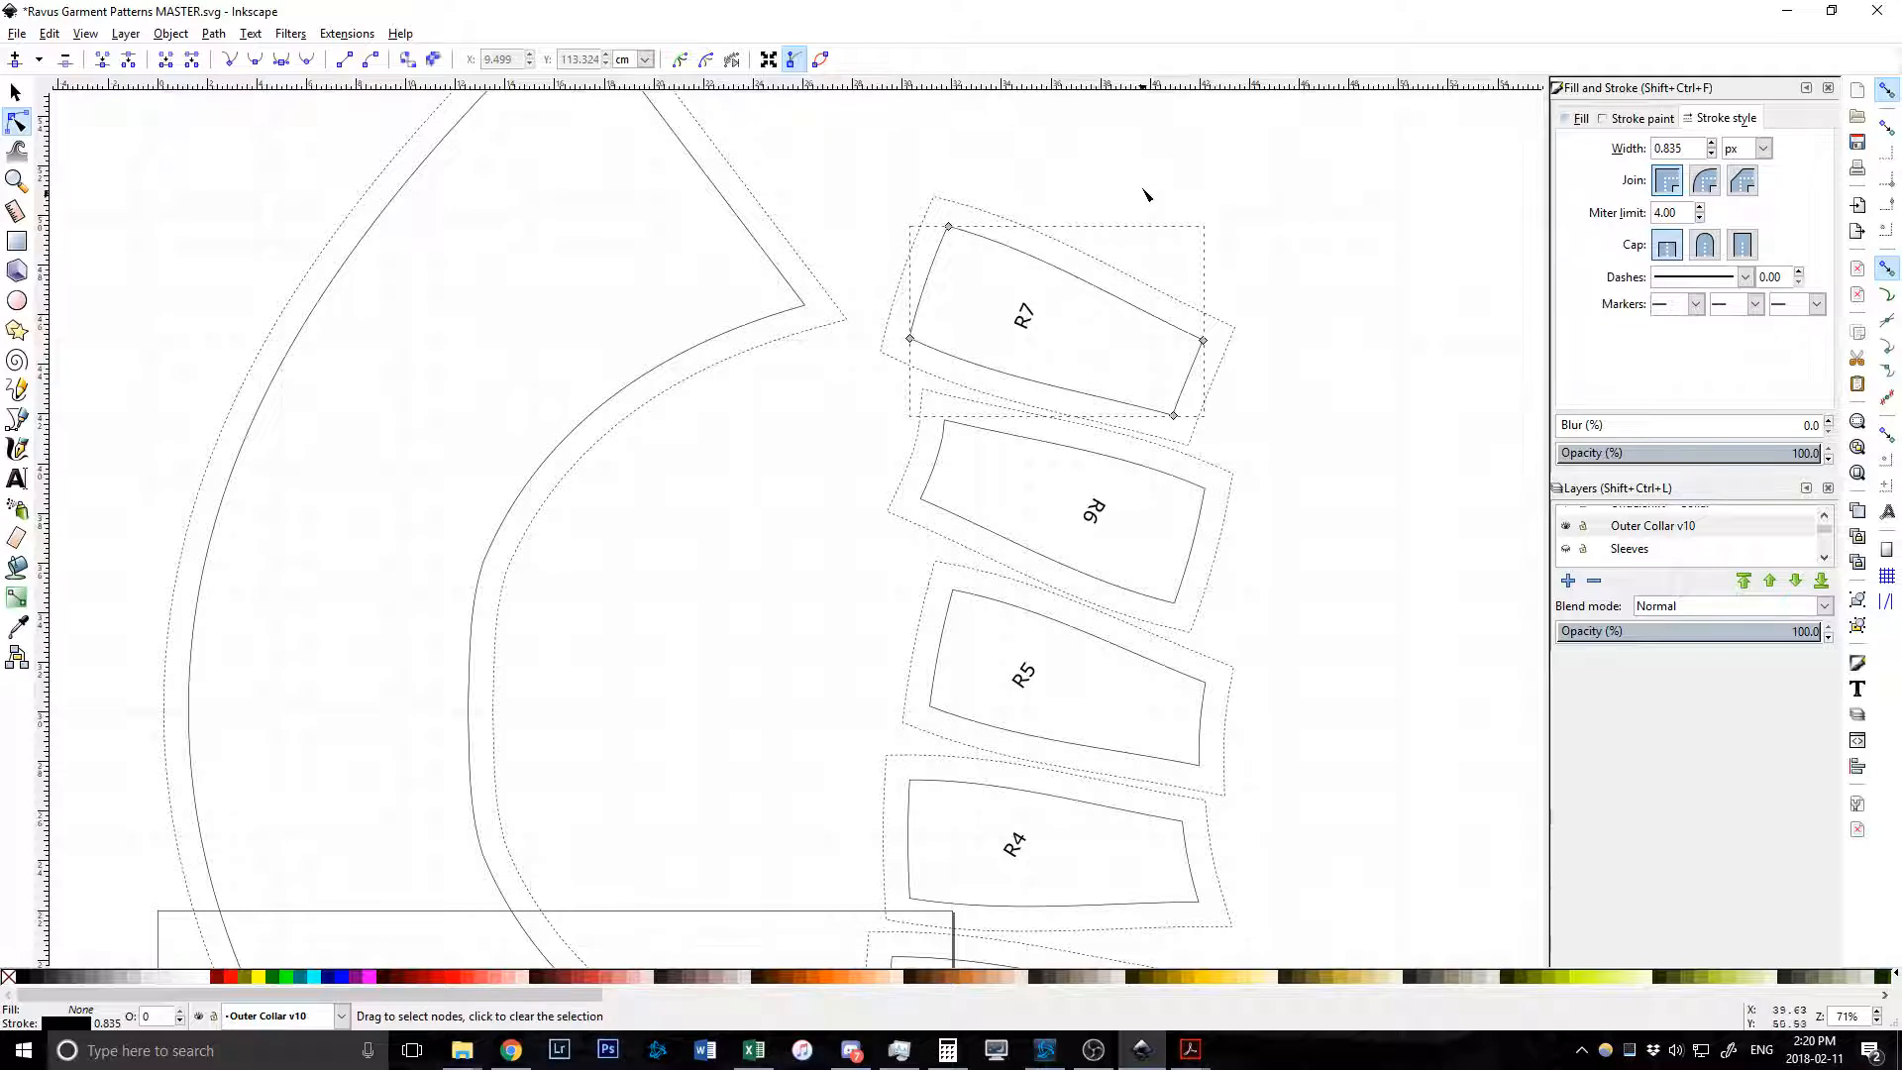
key(Escape)
ctrl+scroll(819, 382, down, 3)
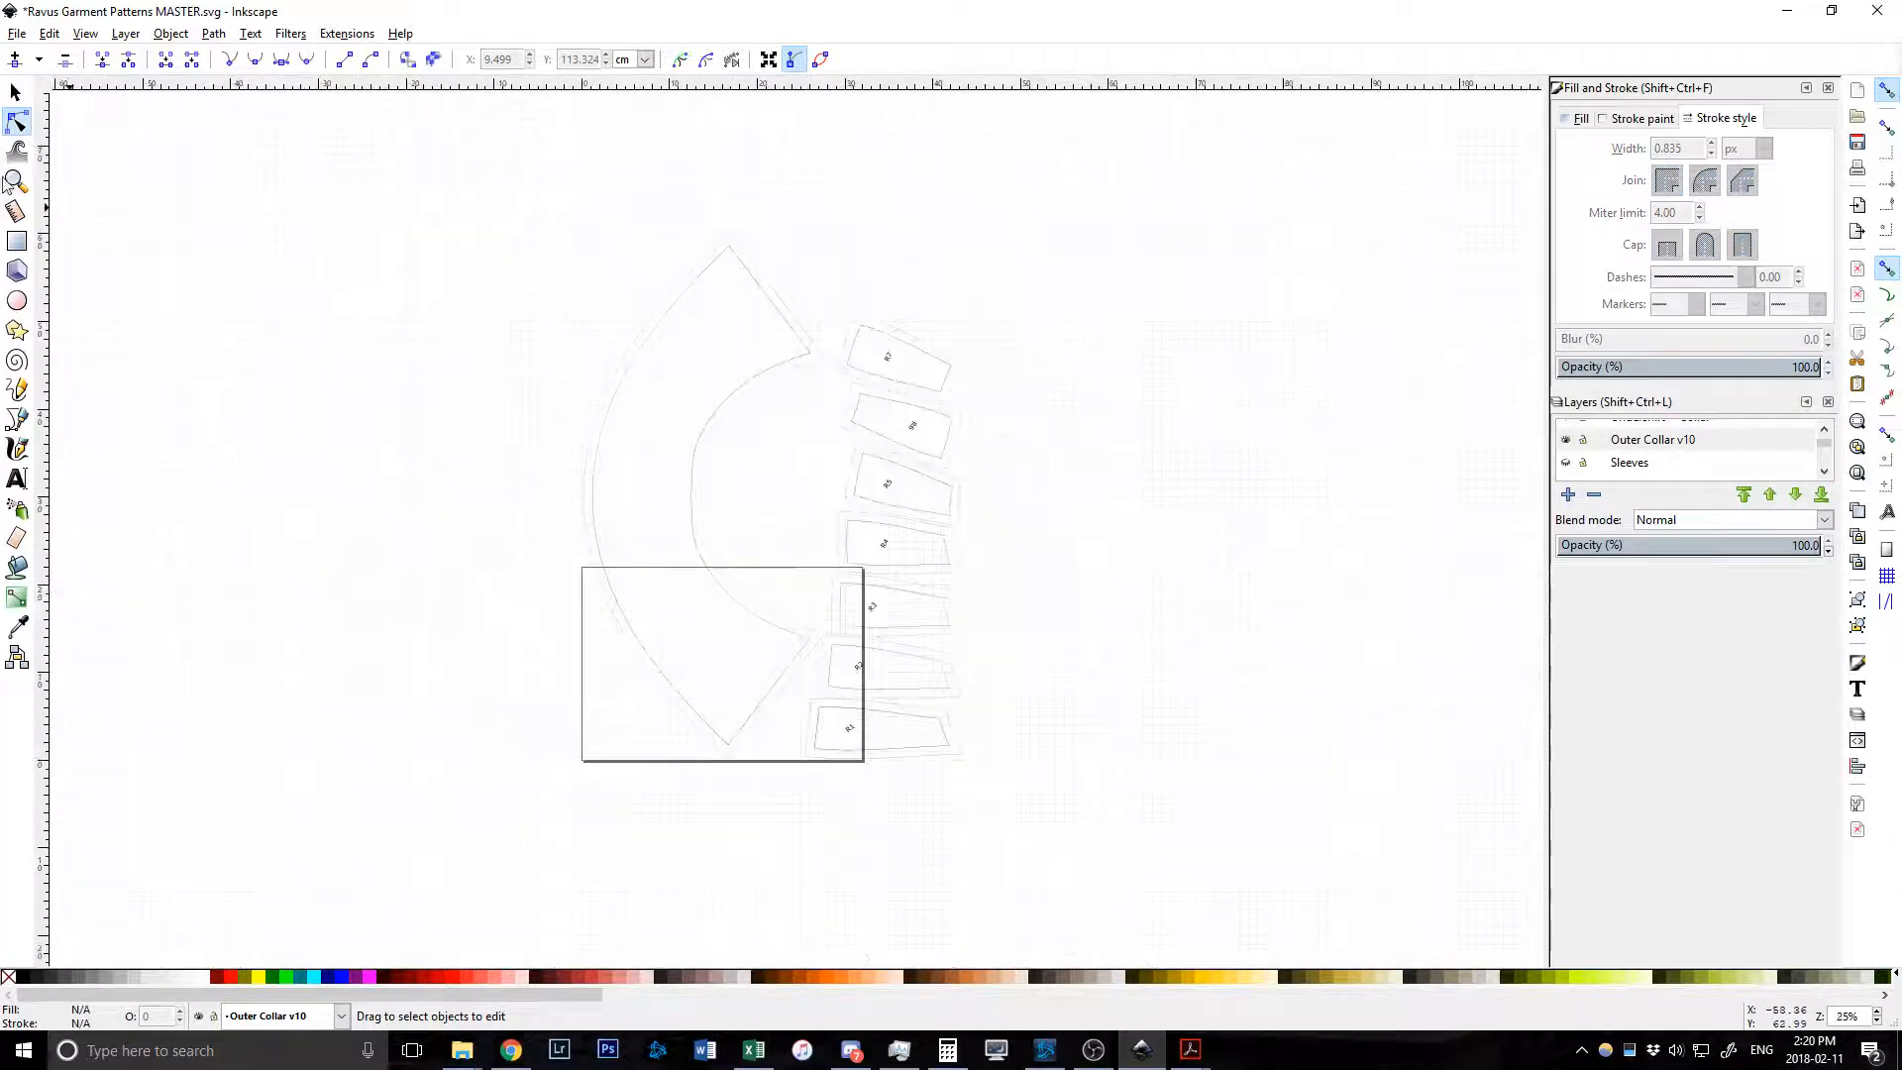
click(16, 92)
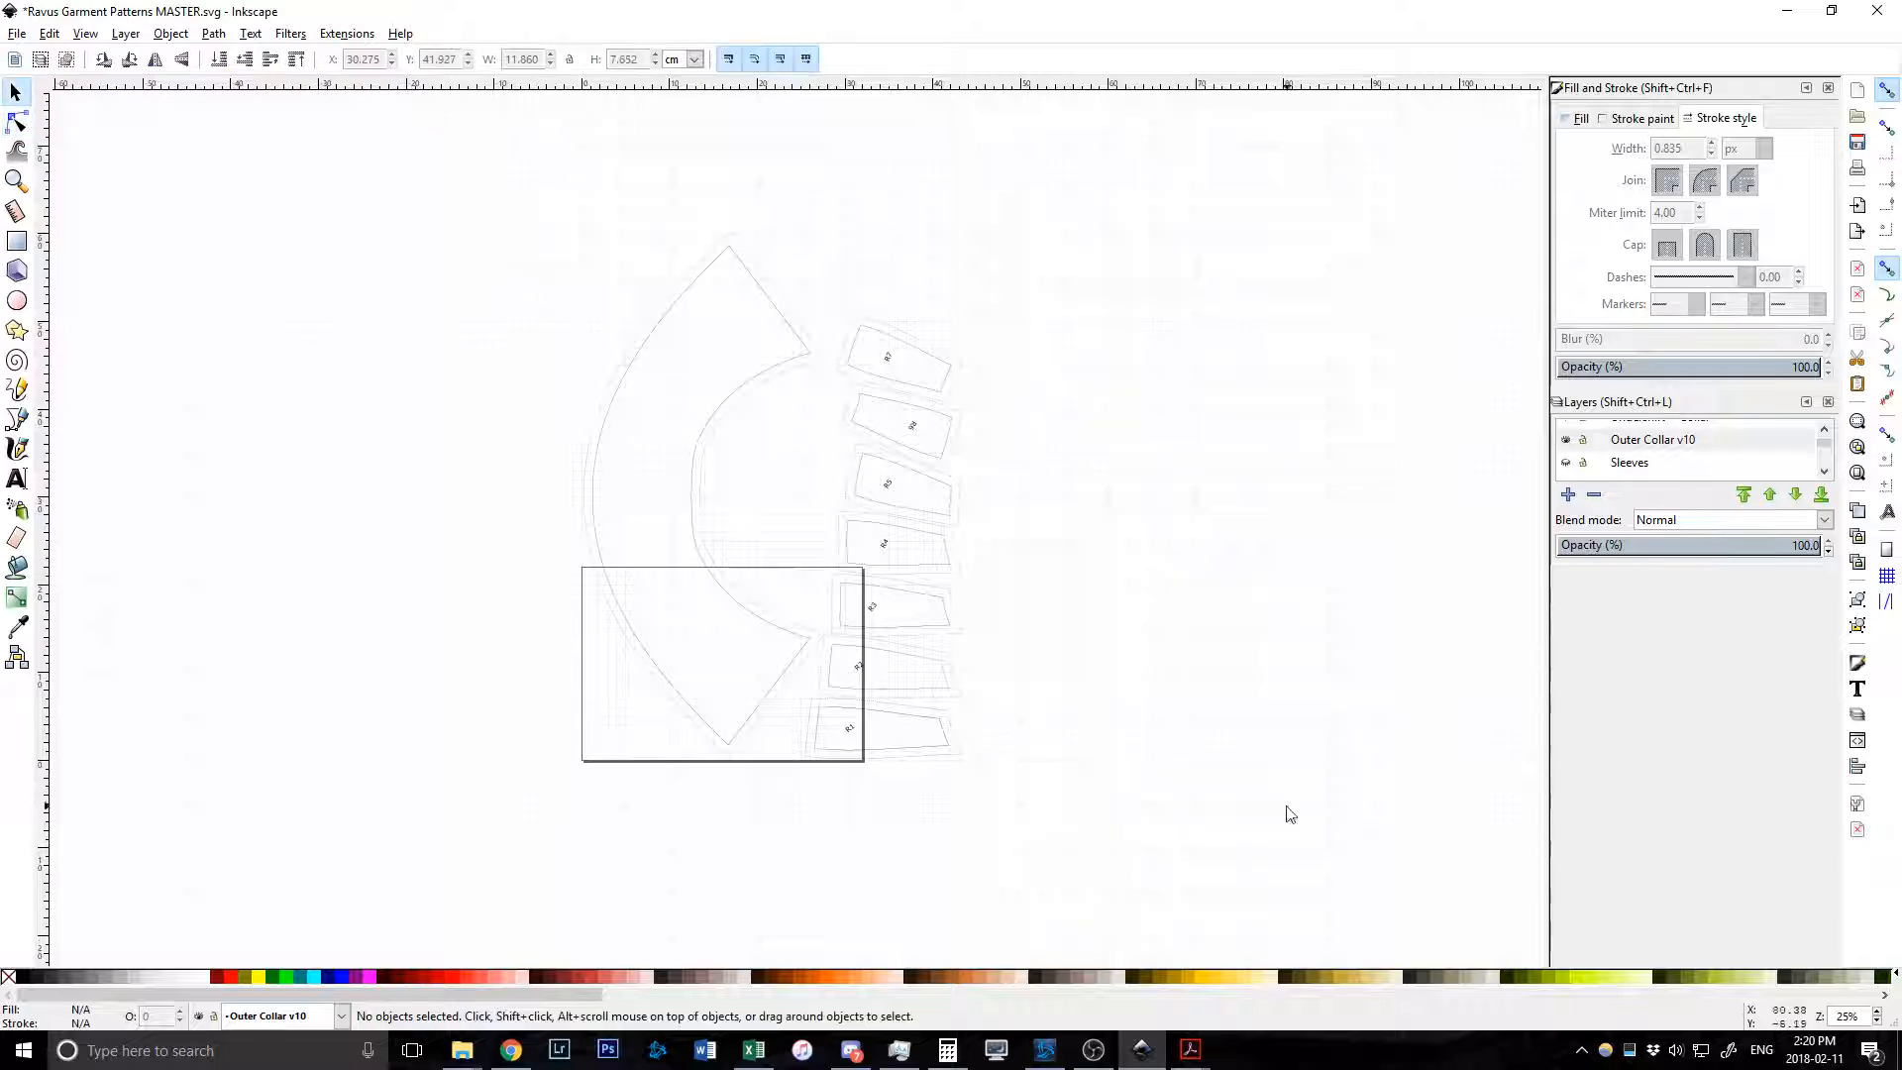
Bring the ravus.pdf reference in Acrobat Reader to the front.
mouse_move(1194, 1050)
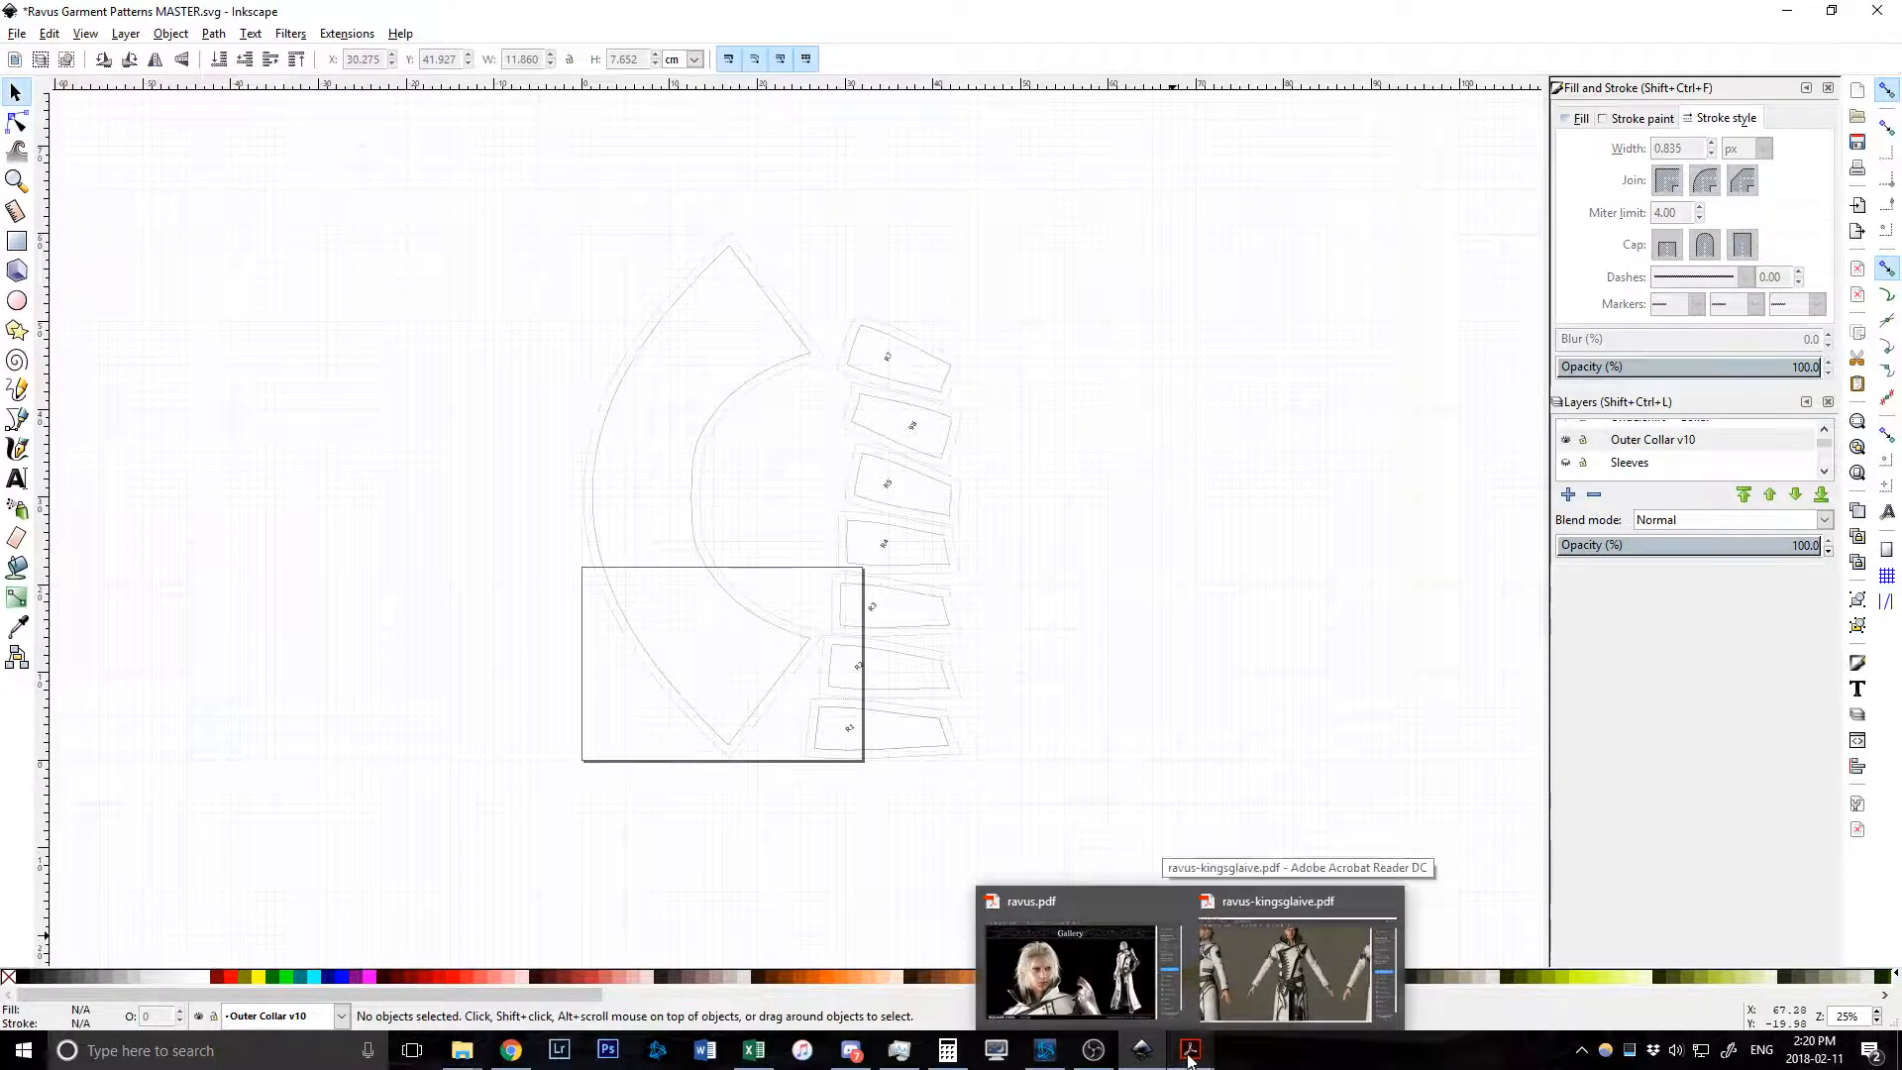
click(1068, 957)
ctrl+scroll(234, 702, up, 3)
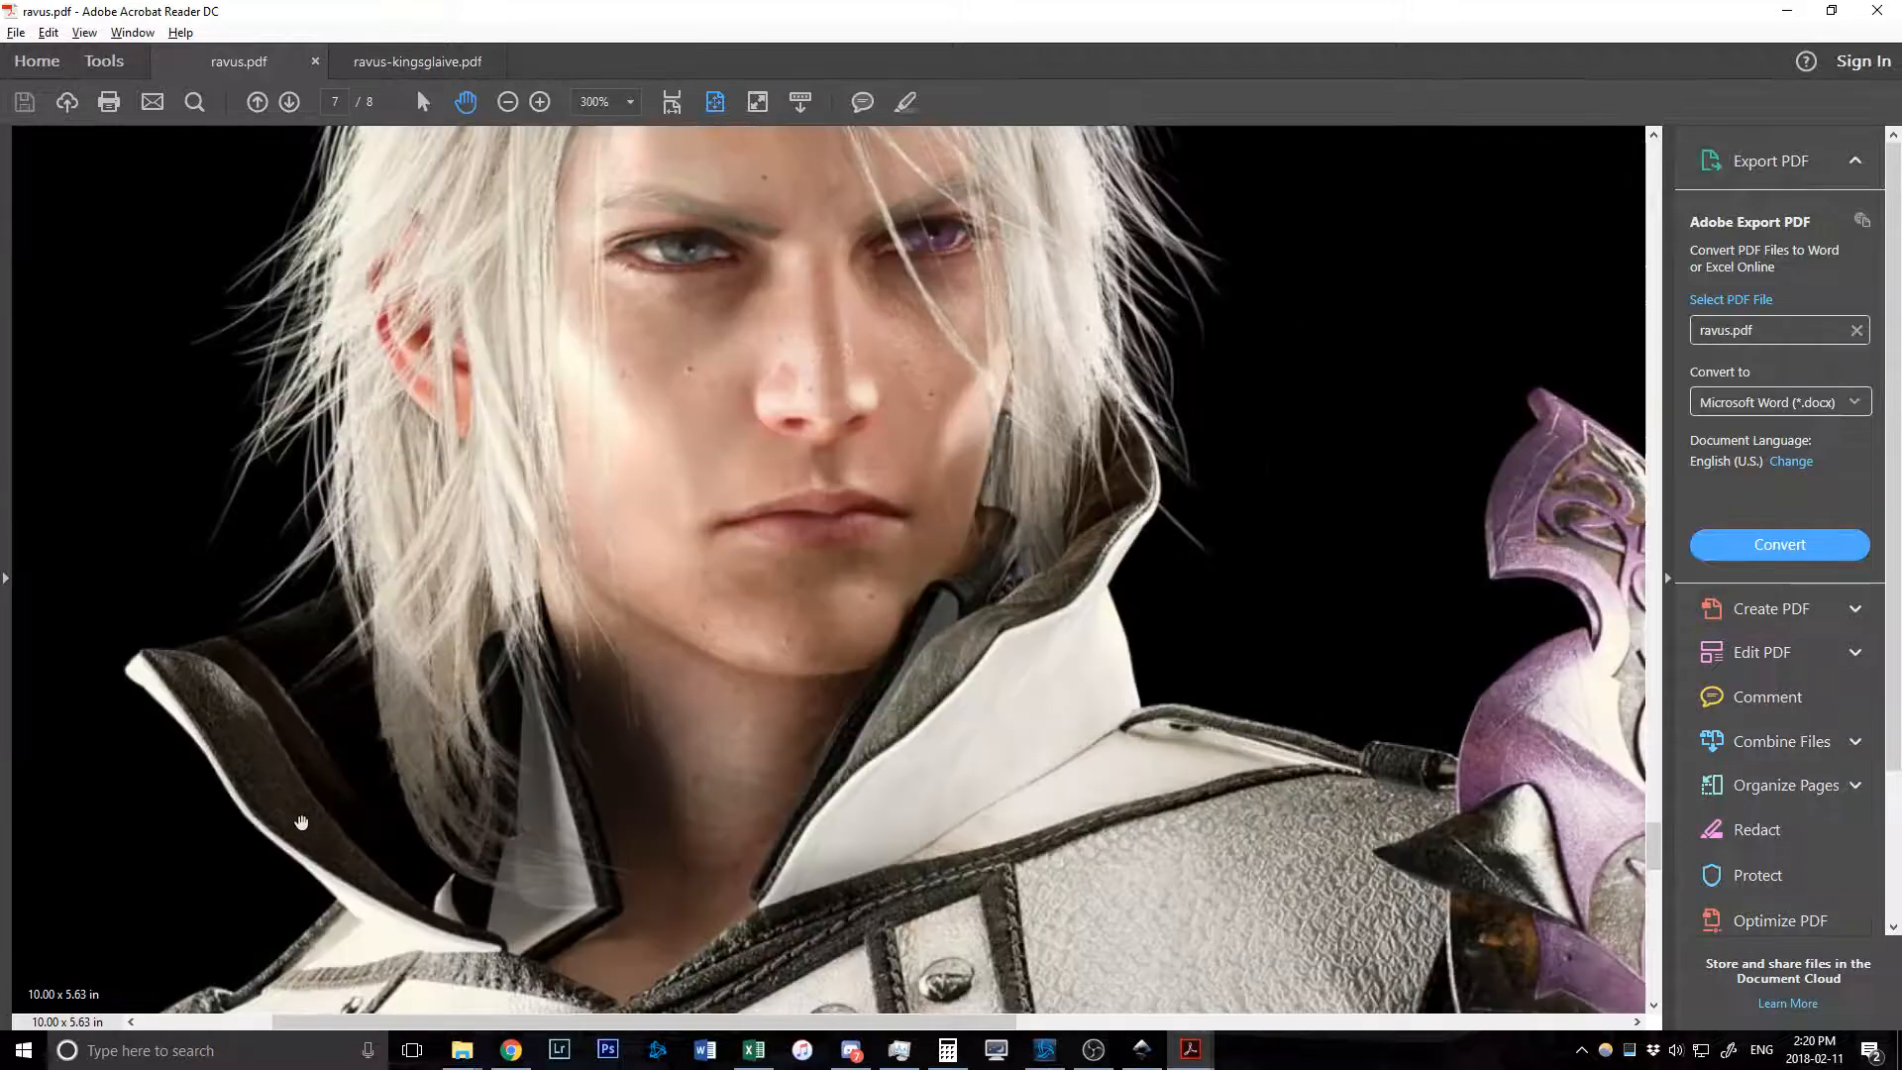
ctrl+scroll(234, 702, down, 2)
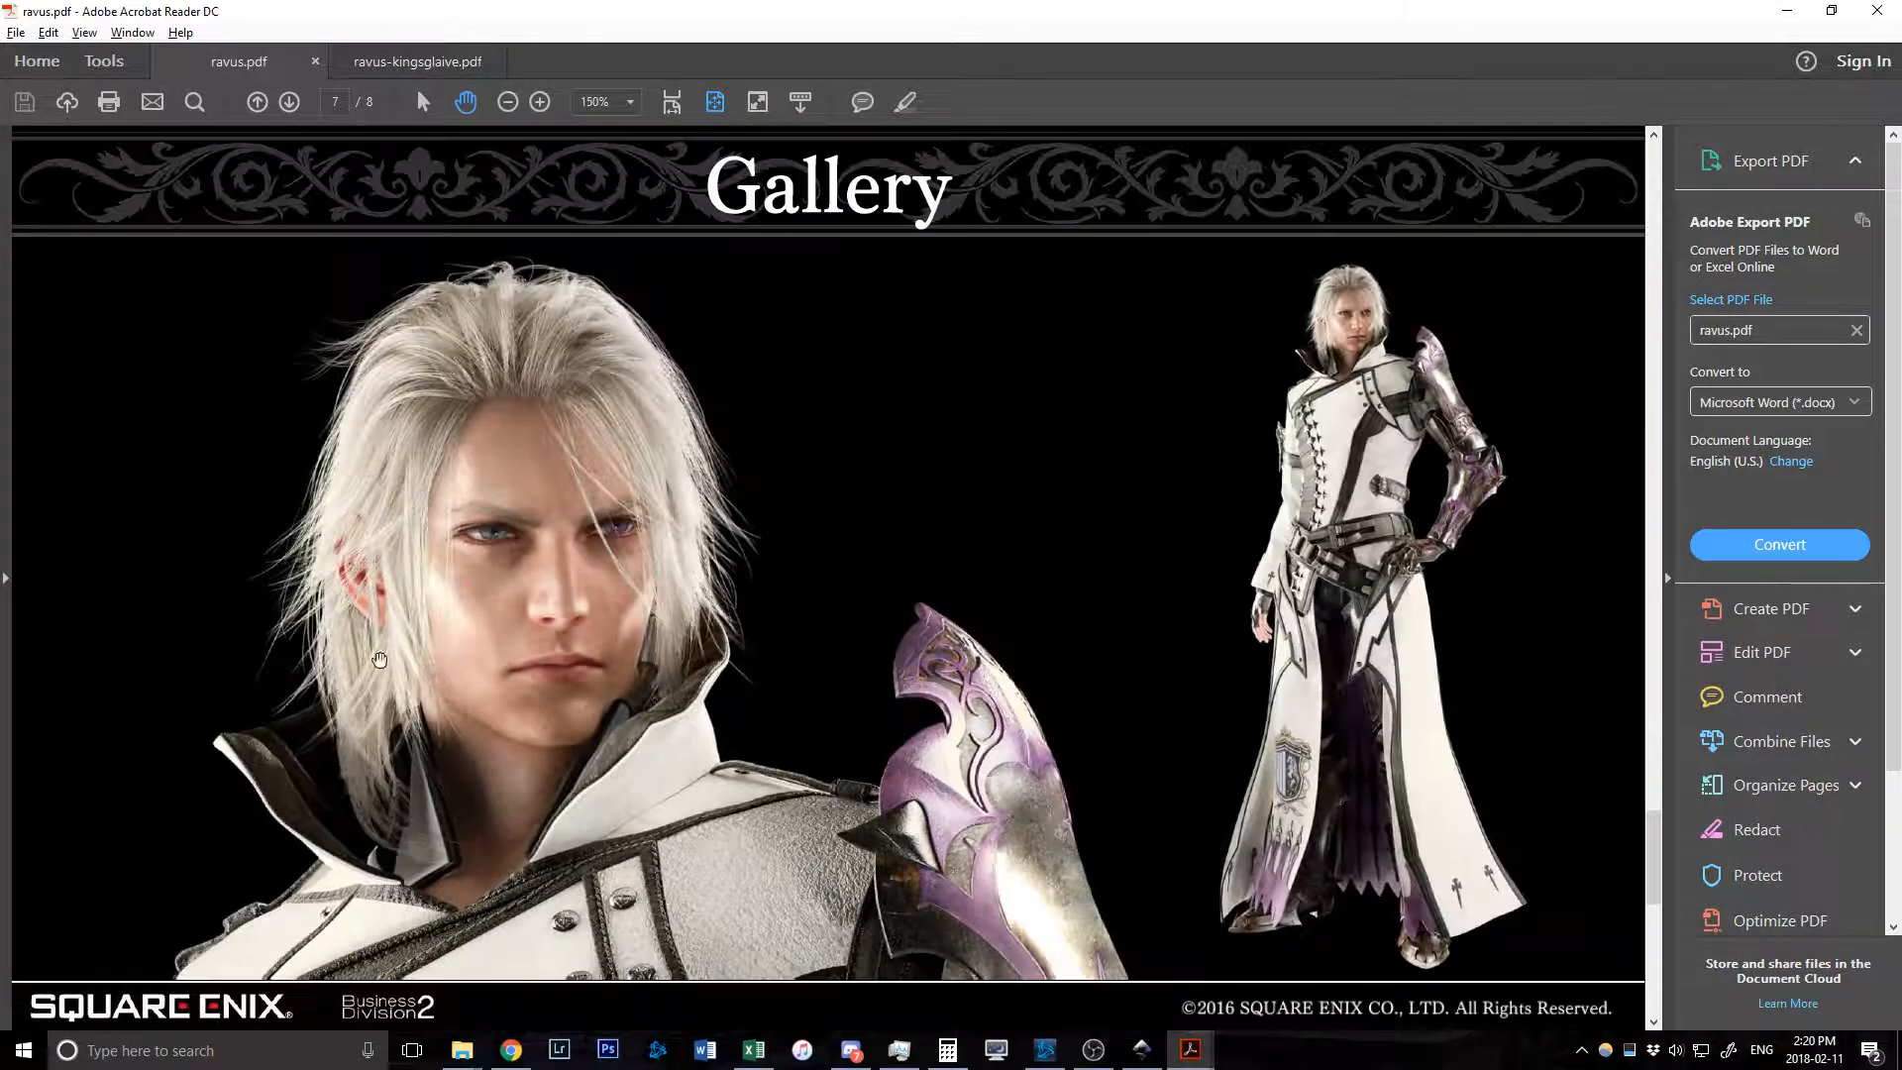
Pan across the collar close-up in ravus-kingsglaive.pdf, then go back to Inkscape.
click(413, 62)
scroll(815, 493, up, 10)
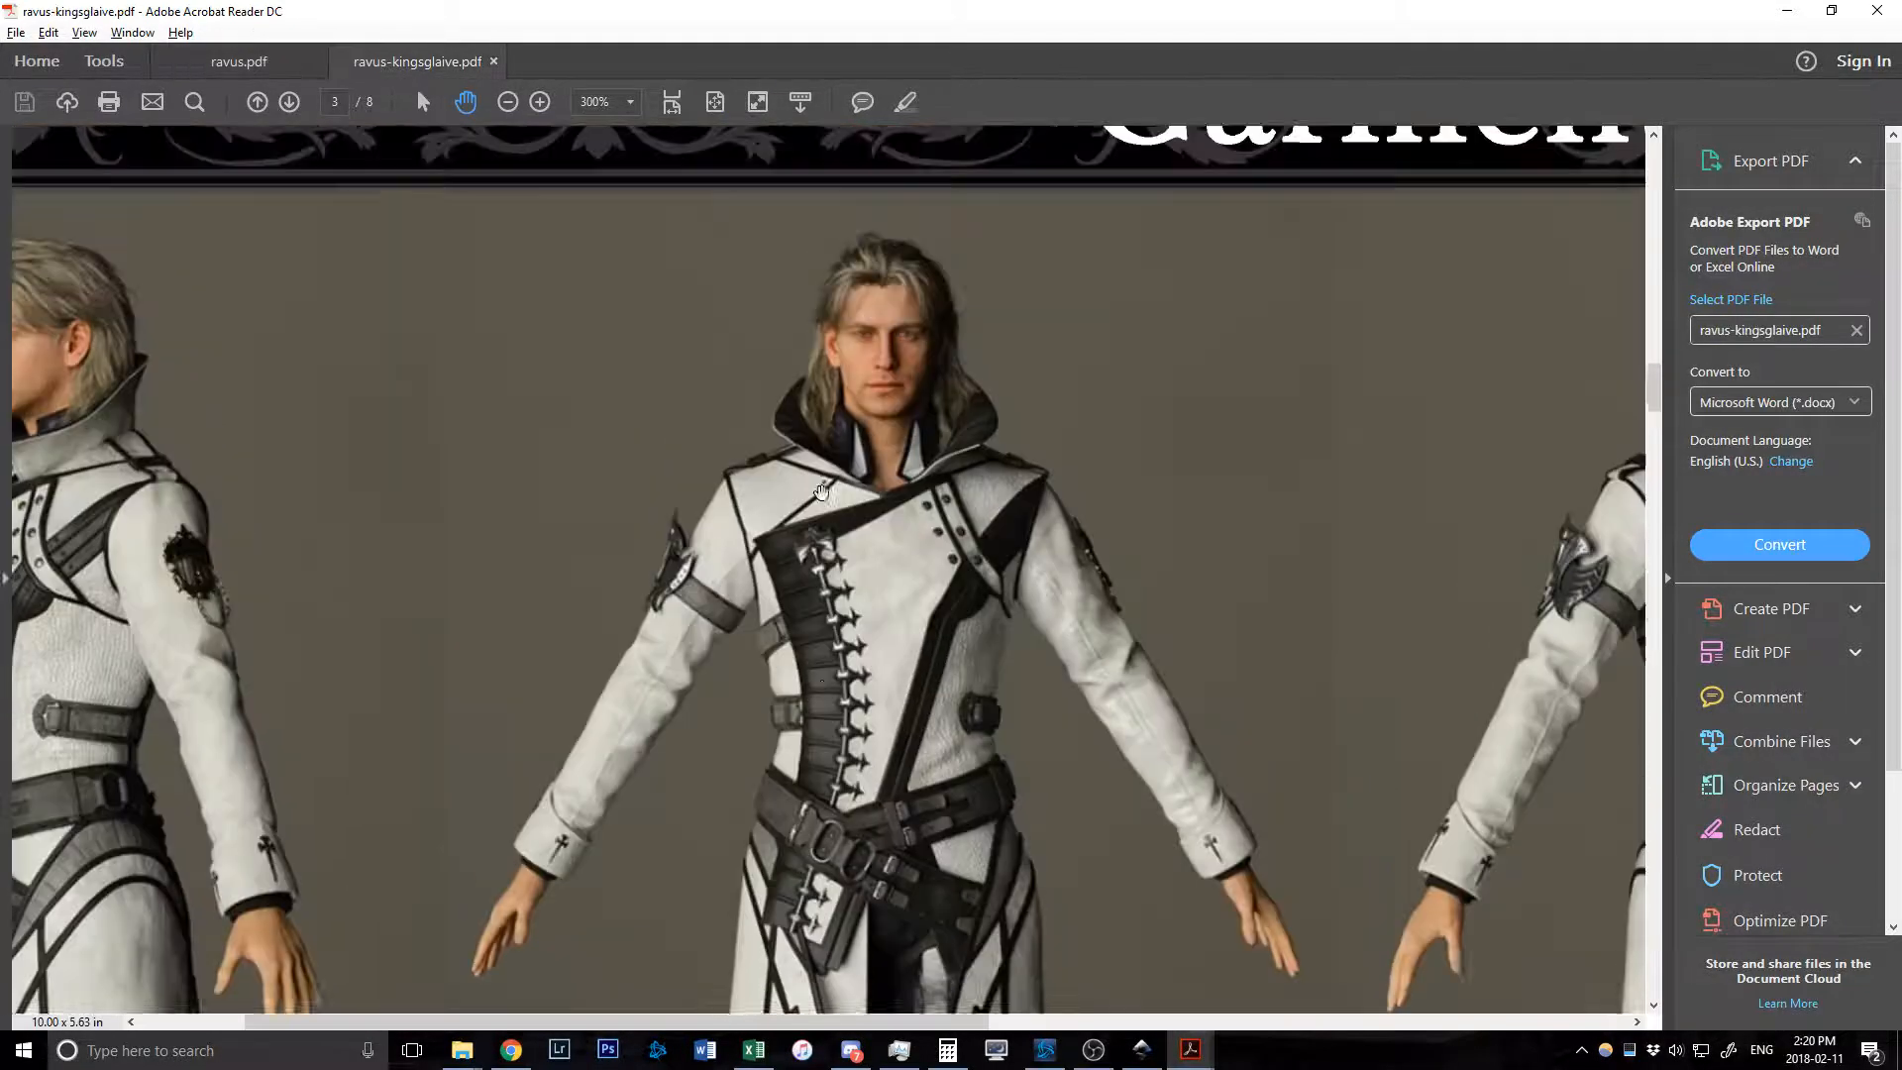
ctrl+scroll(815, 492, down, 2)
ctrl+scroll(847, 776, up, 4)
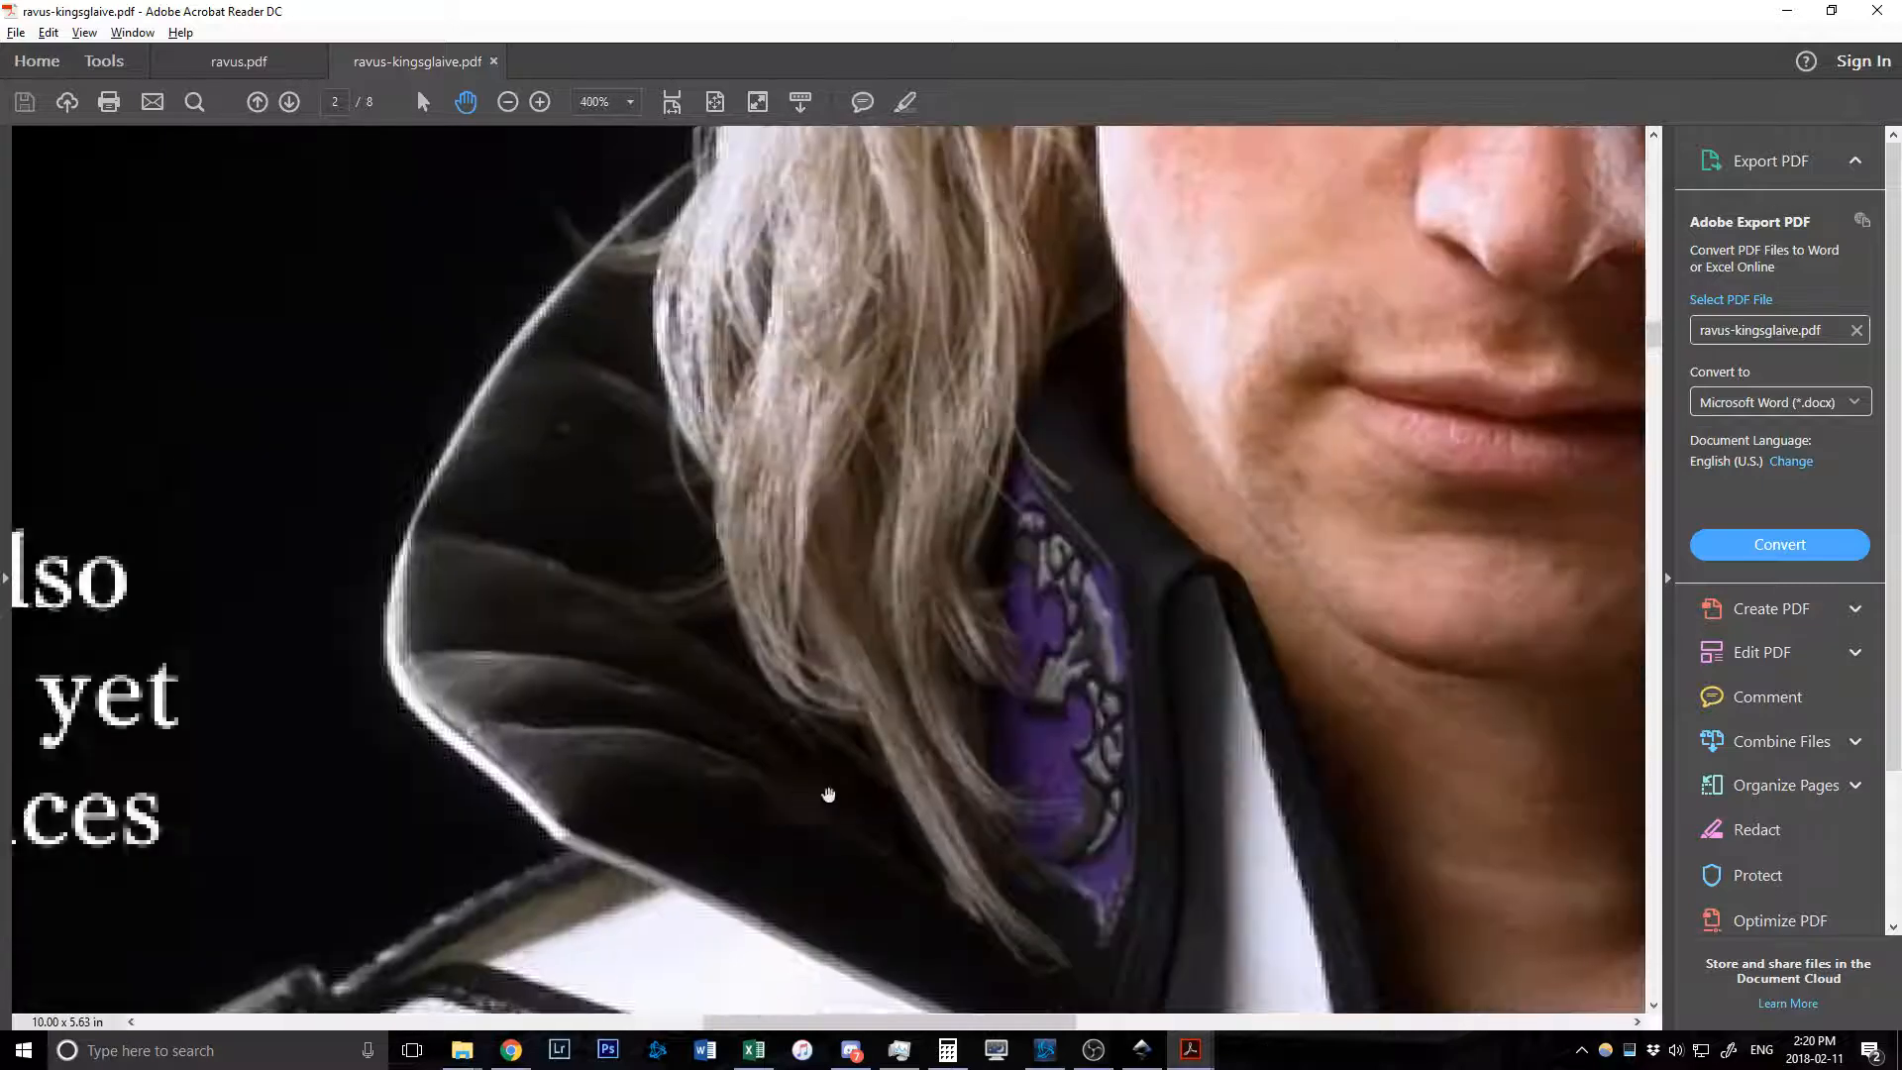
drag(657, 709, 637, 659)
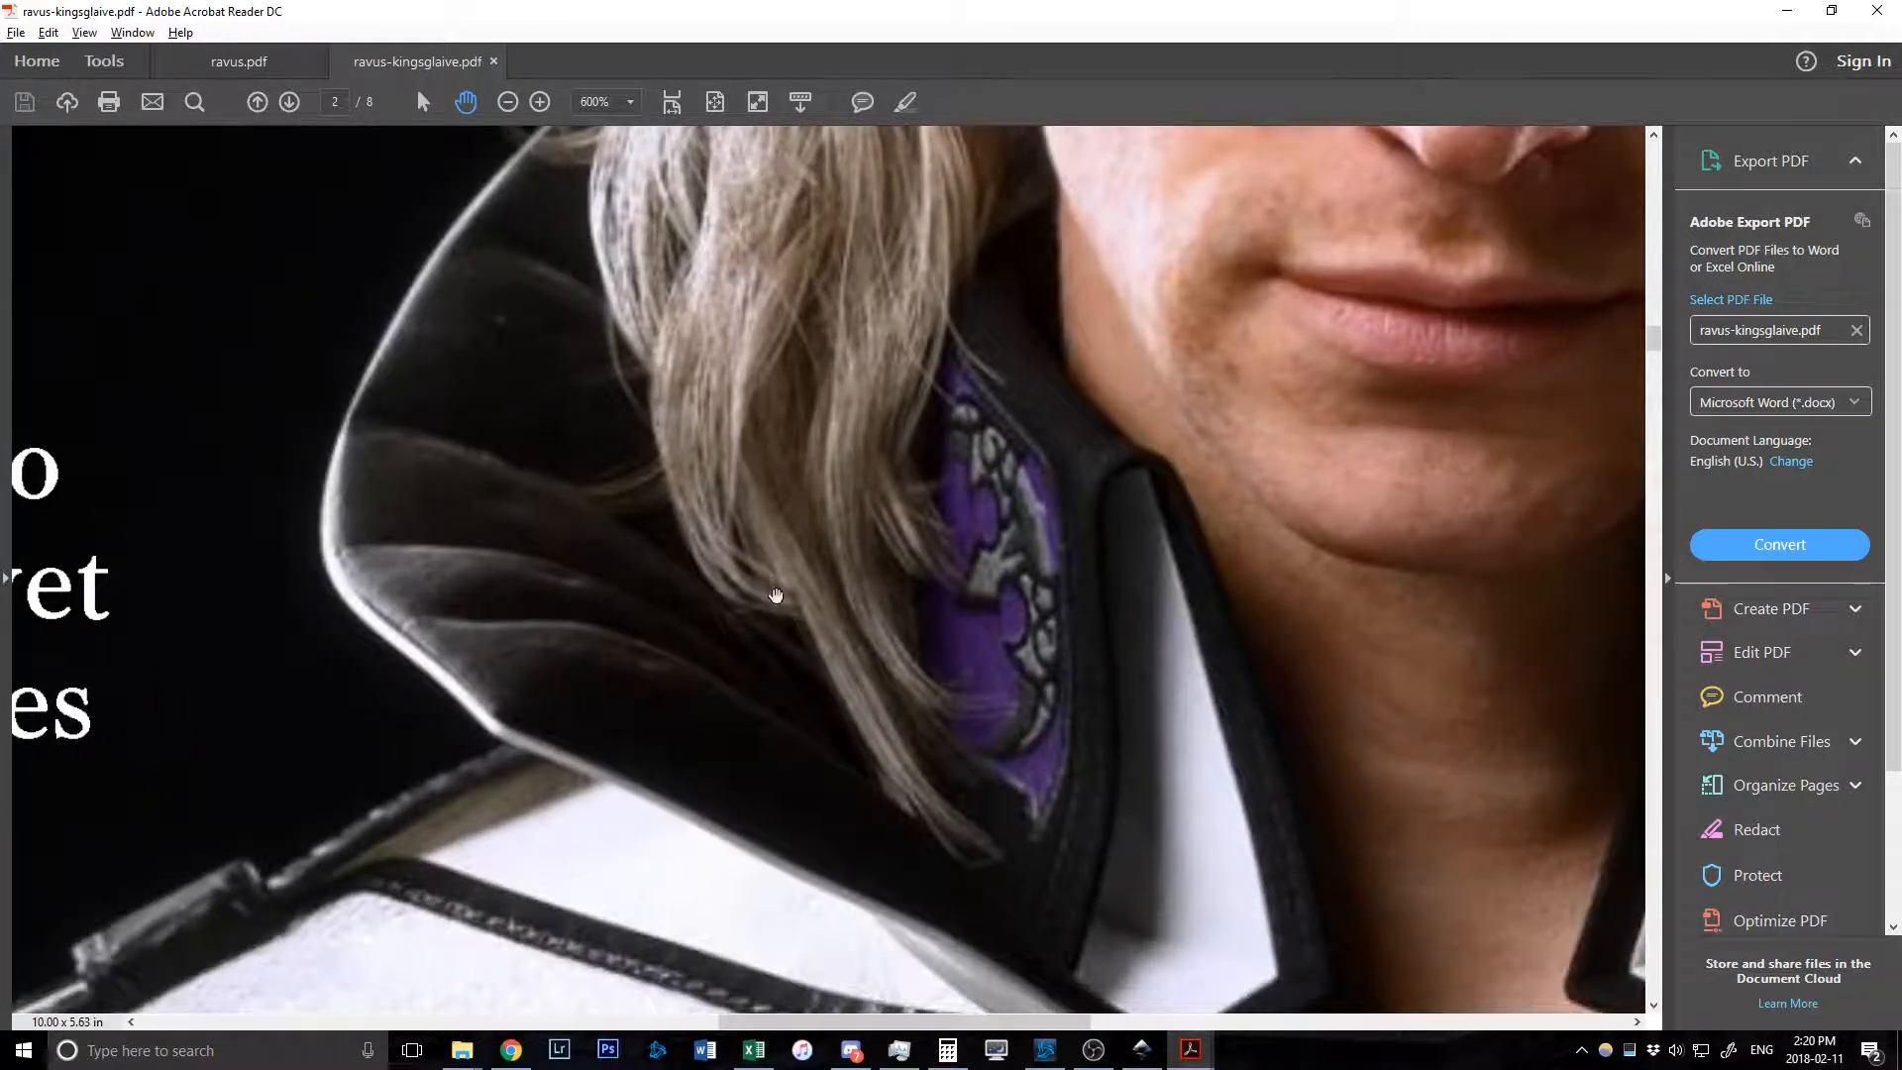
drag(776, 597, 569, 451)
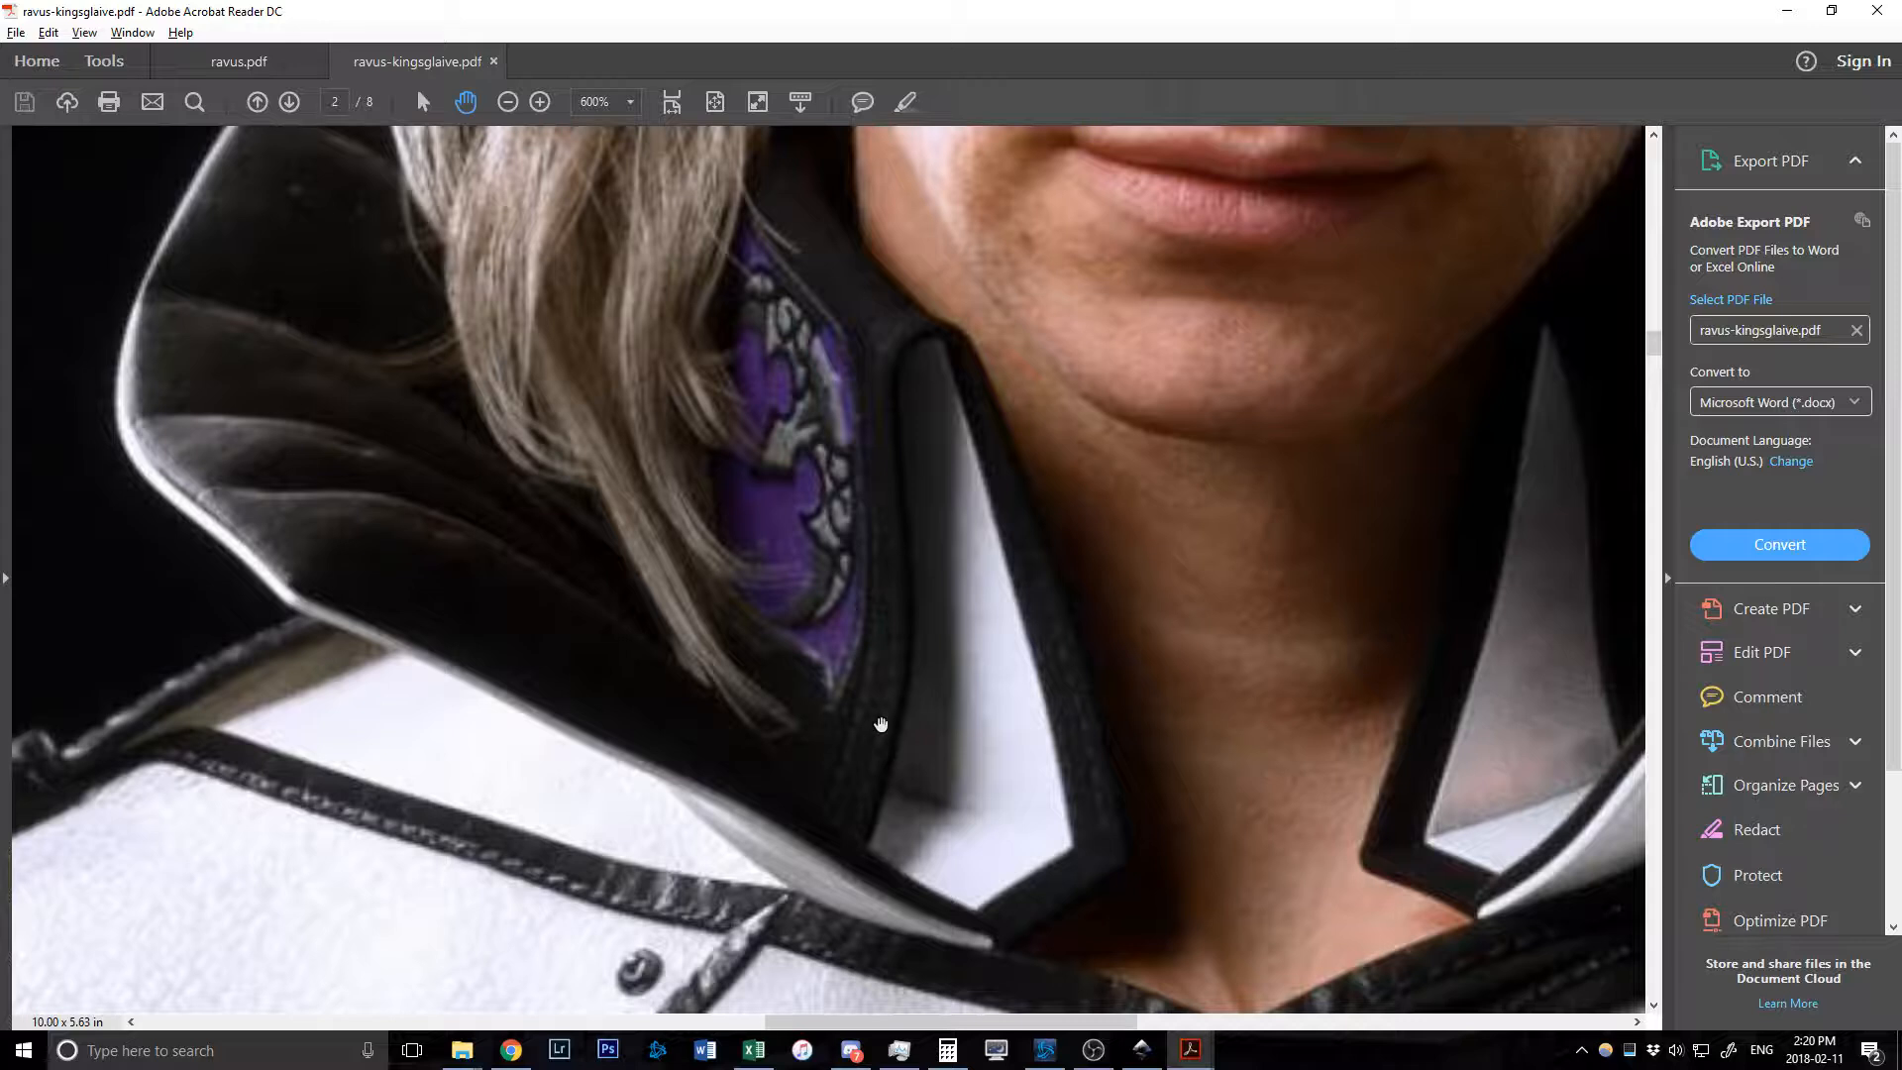
ctrl+scroll(881, 724, down, 4)
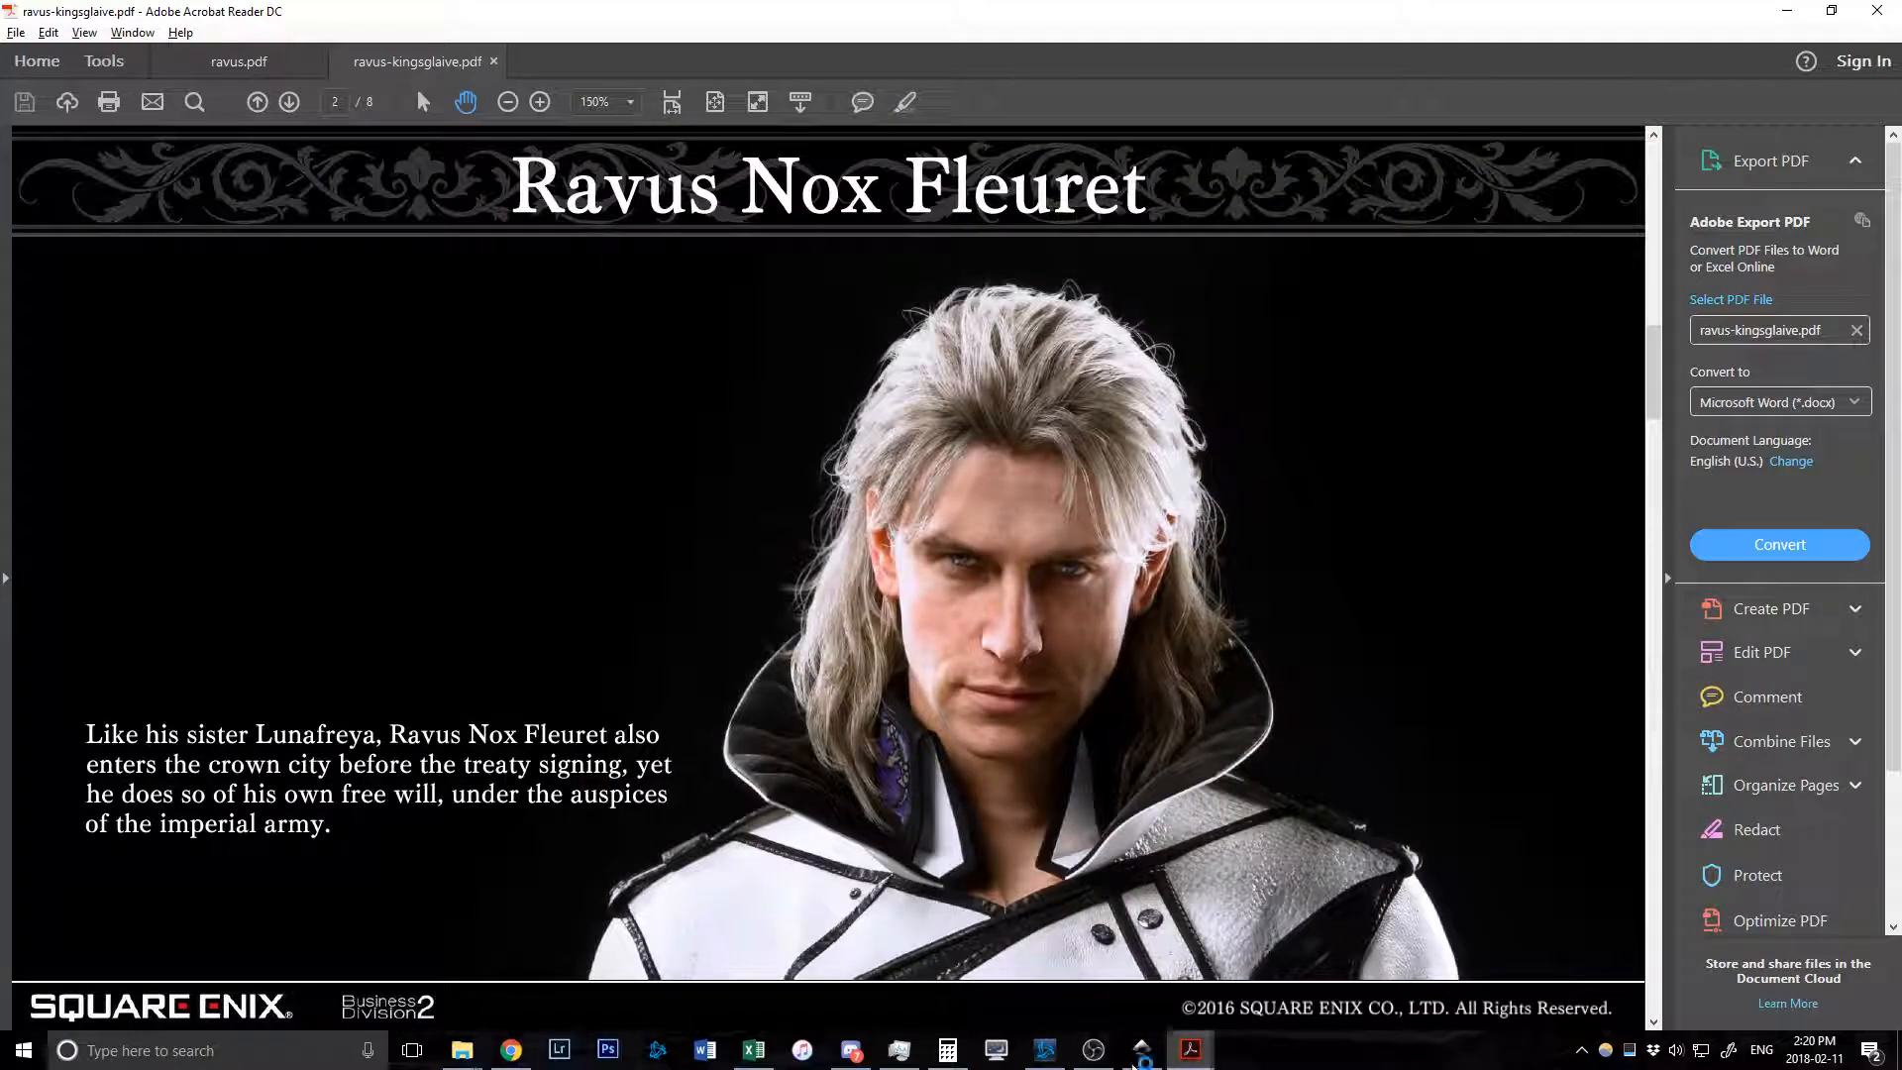
click(1135, 1062)
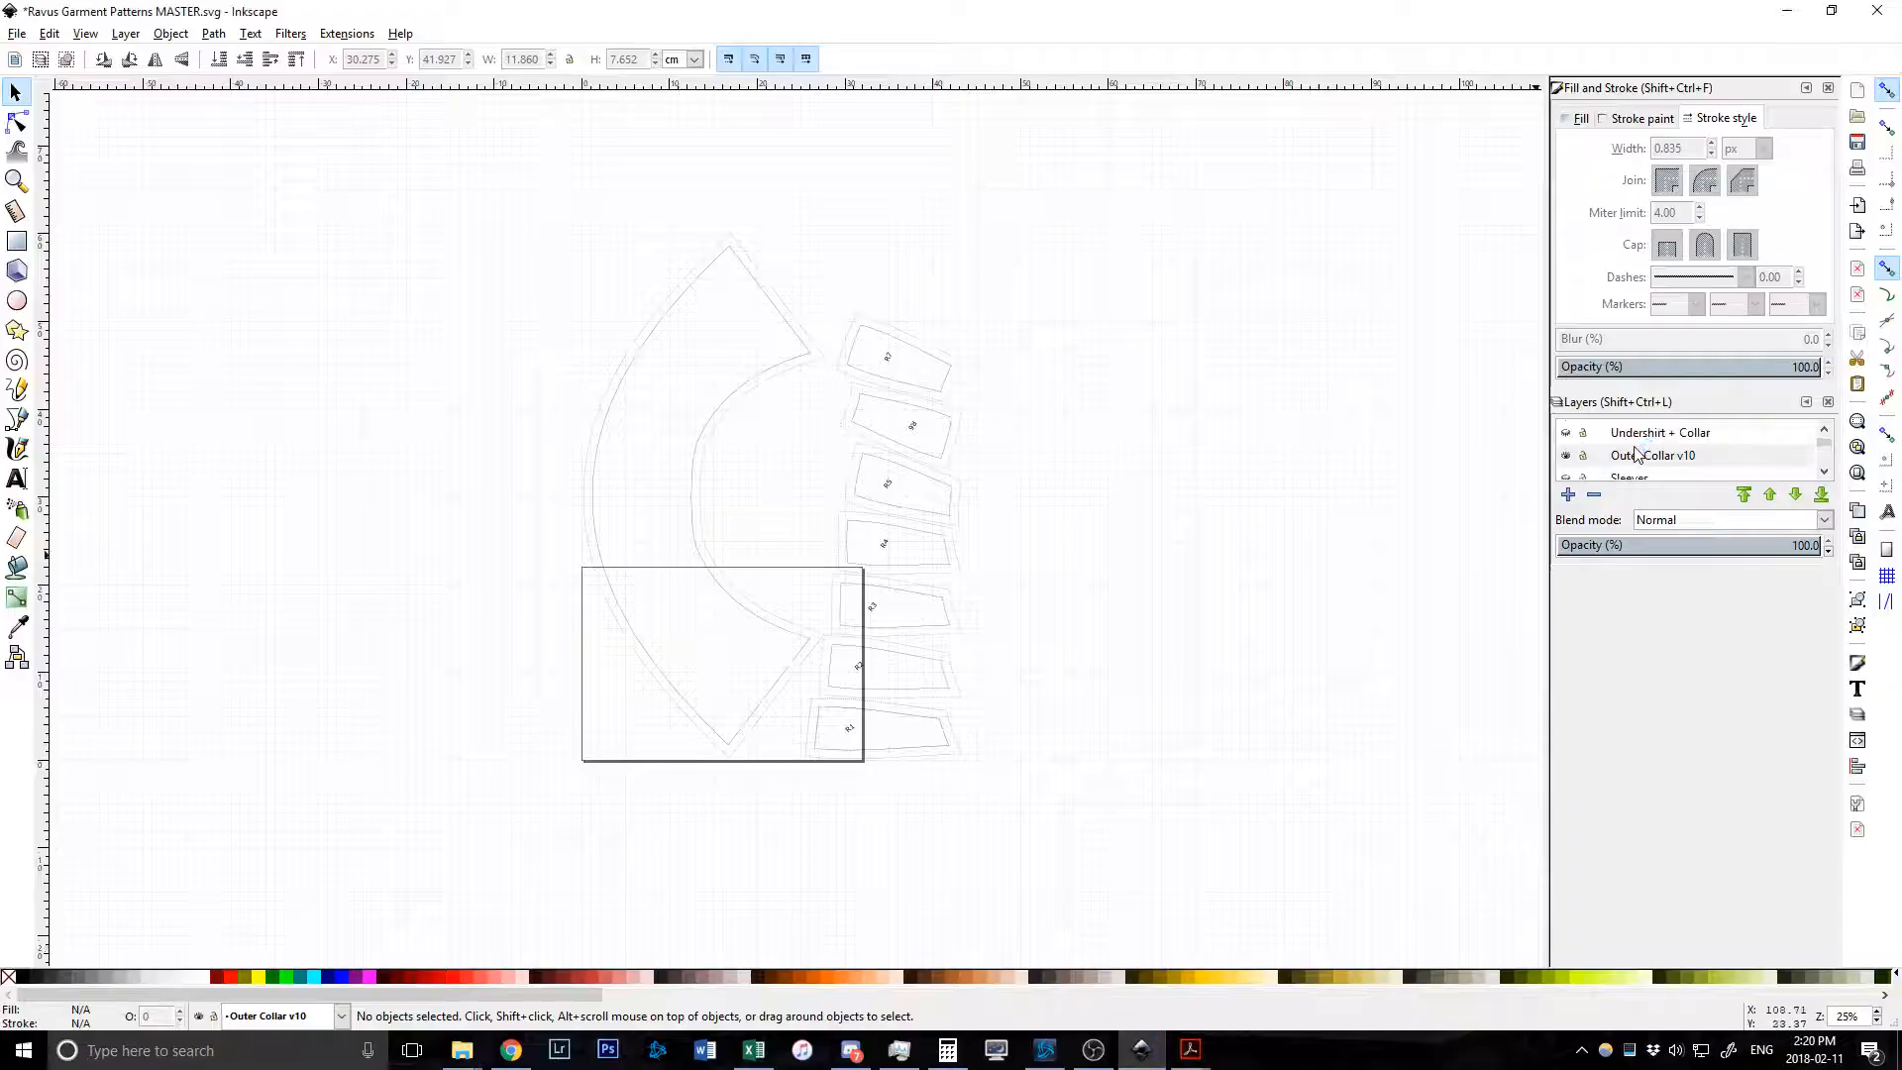
Hide Outer Collar v10, show Undershirt + Collar, and pan around the shirt outlines.
scroll(1635, 453, up, 1)
click(1566, 470)
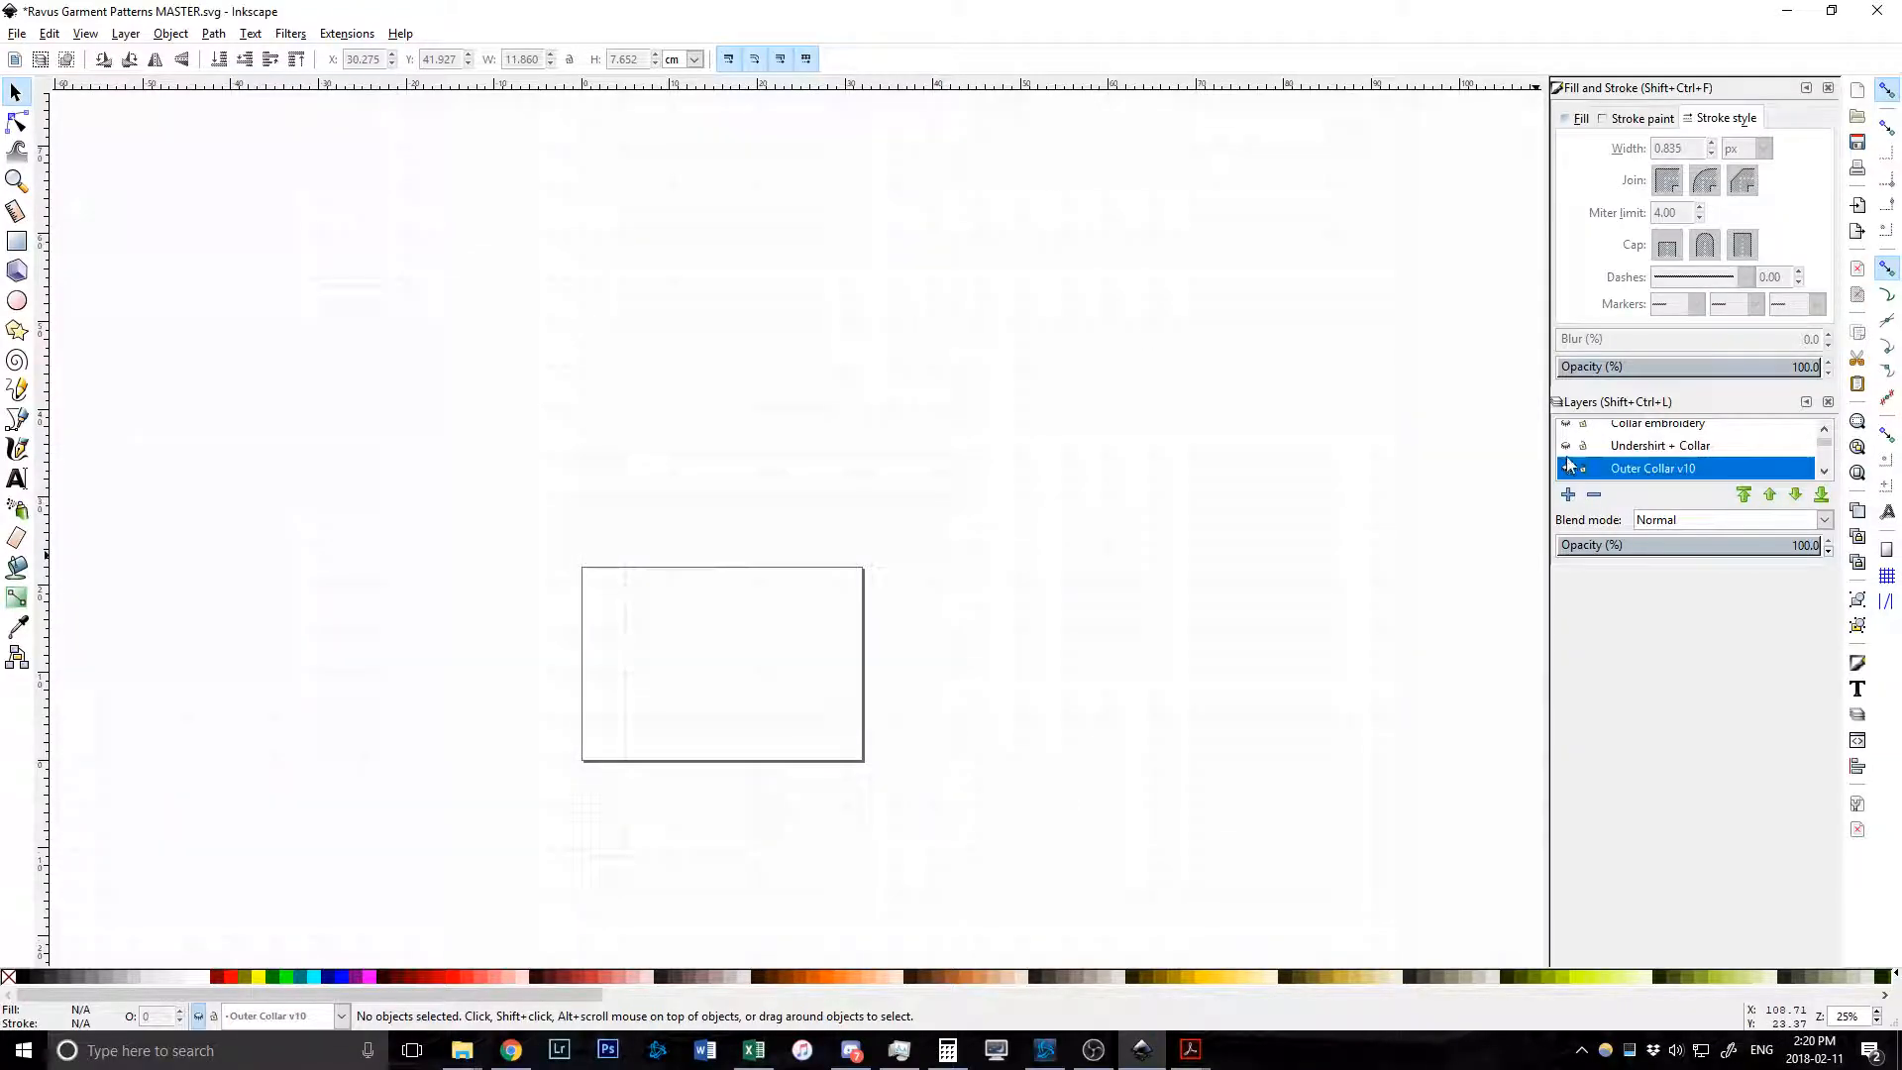
click(1565, 447)
scroll(991, 503, up, 5)
scroll(993, 501, down, 2)
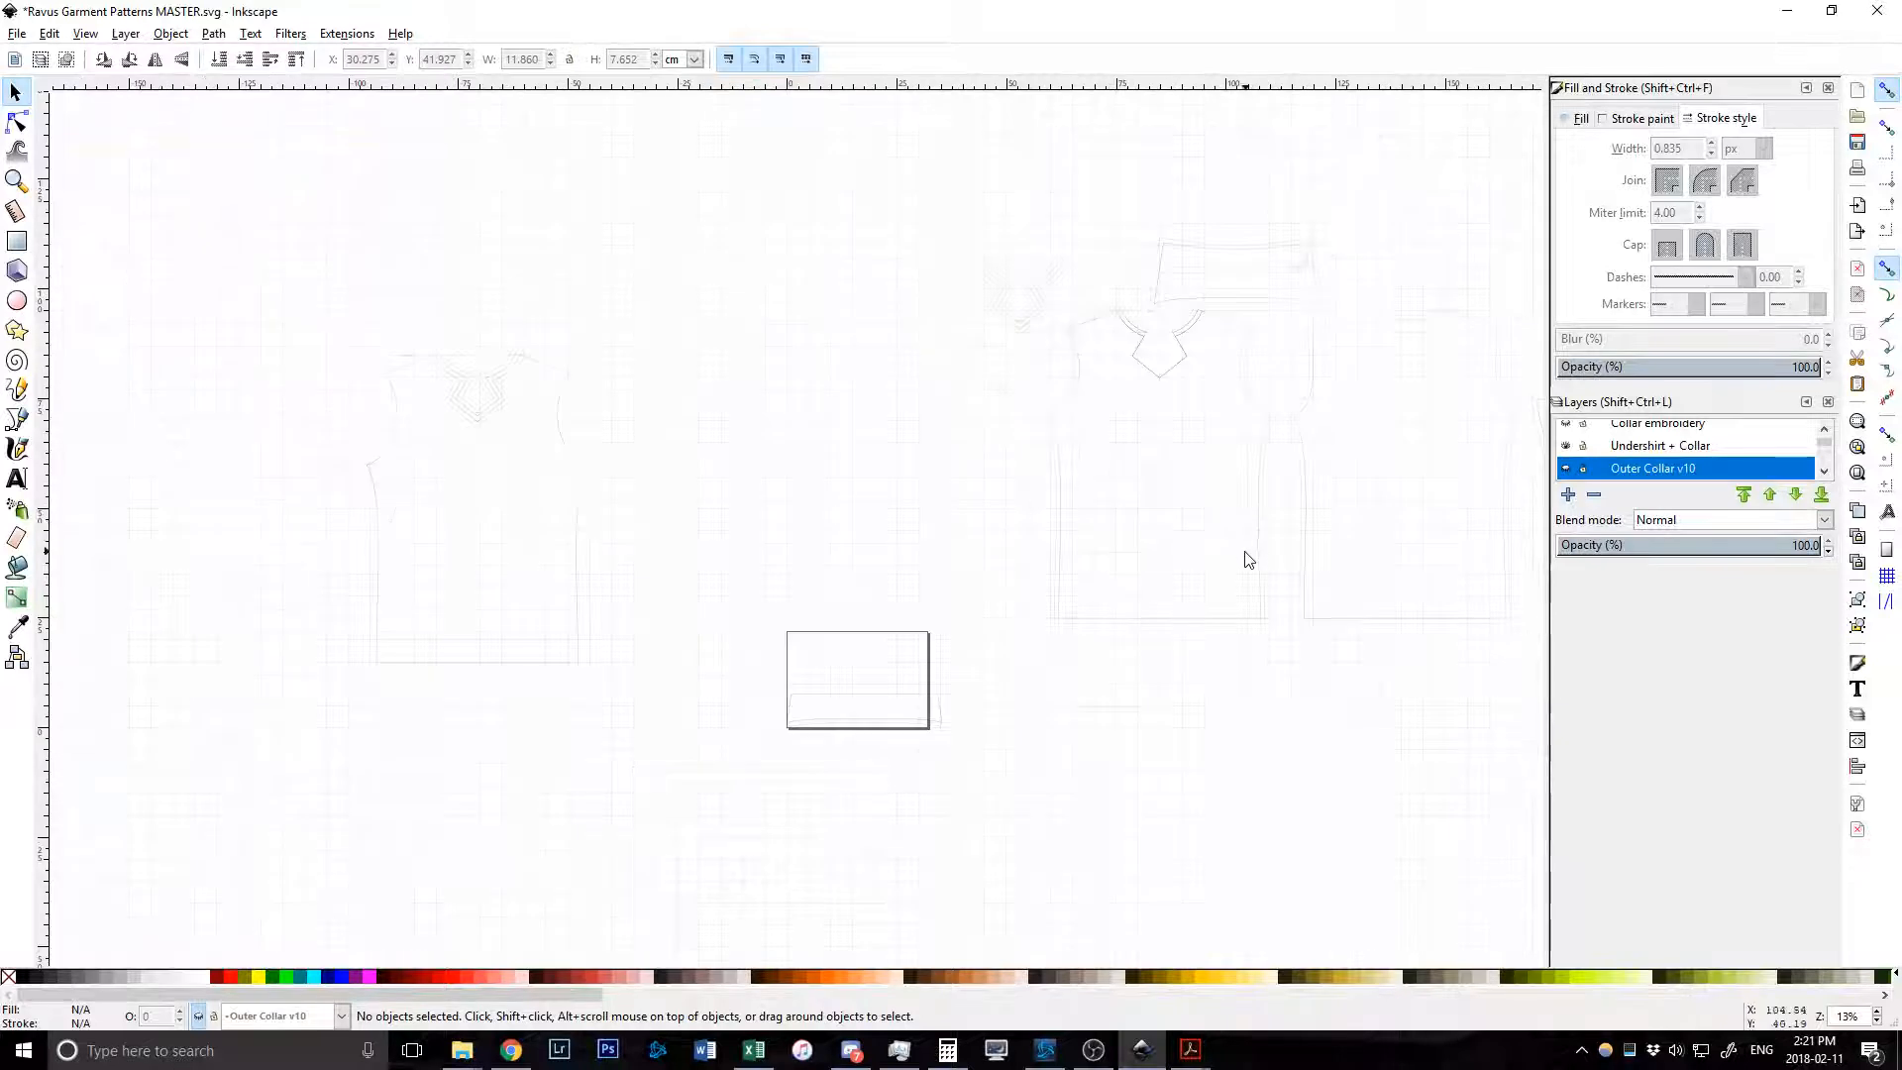
scroll(1061, 555, up, 2)
scroll(1133, 558, right, 4)
scroll(1129, 565, right, 2)
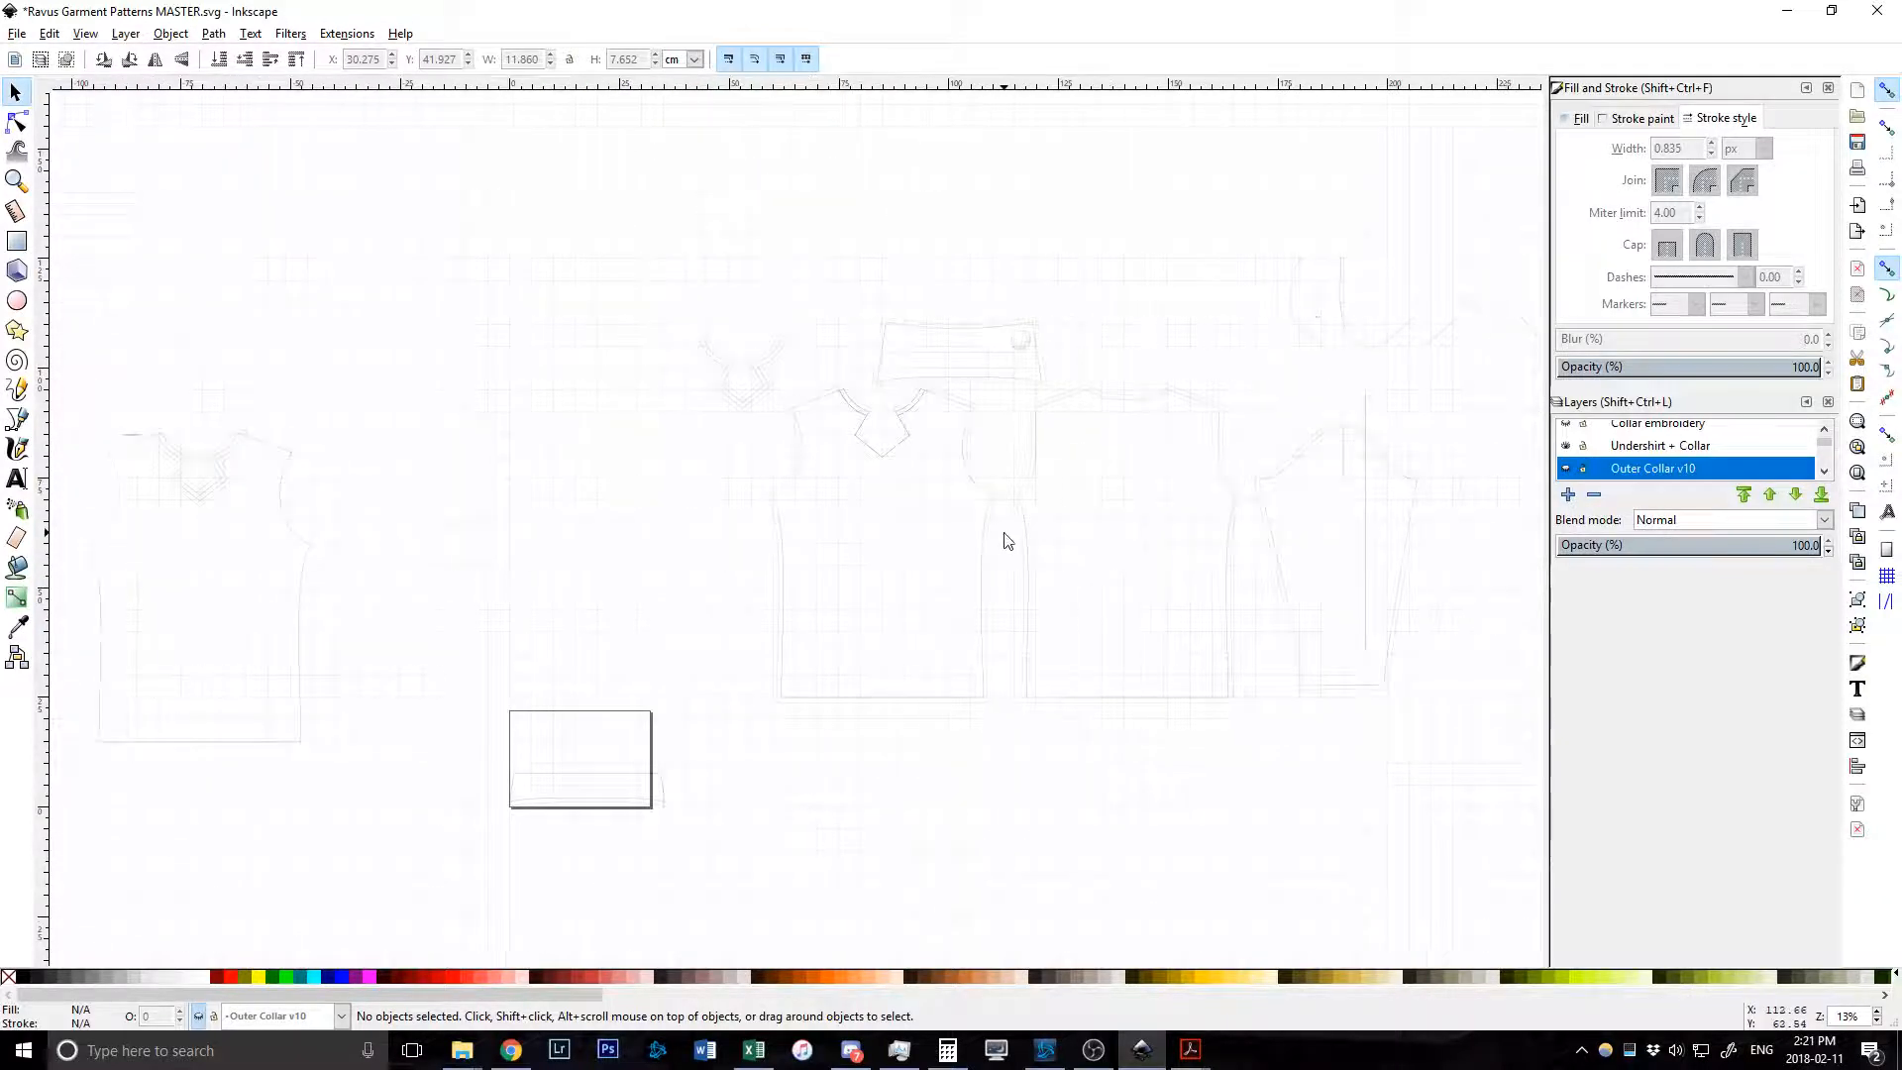
scroll(1007, 538, right, 3)
scroll(759, 375, up, 3)
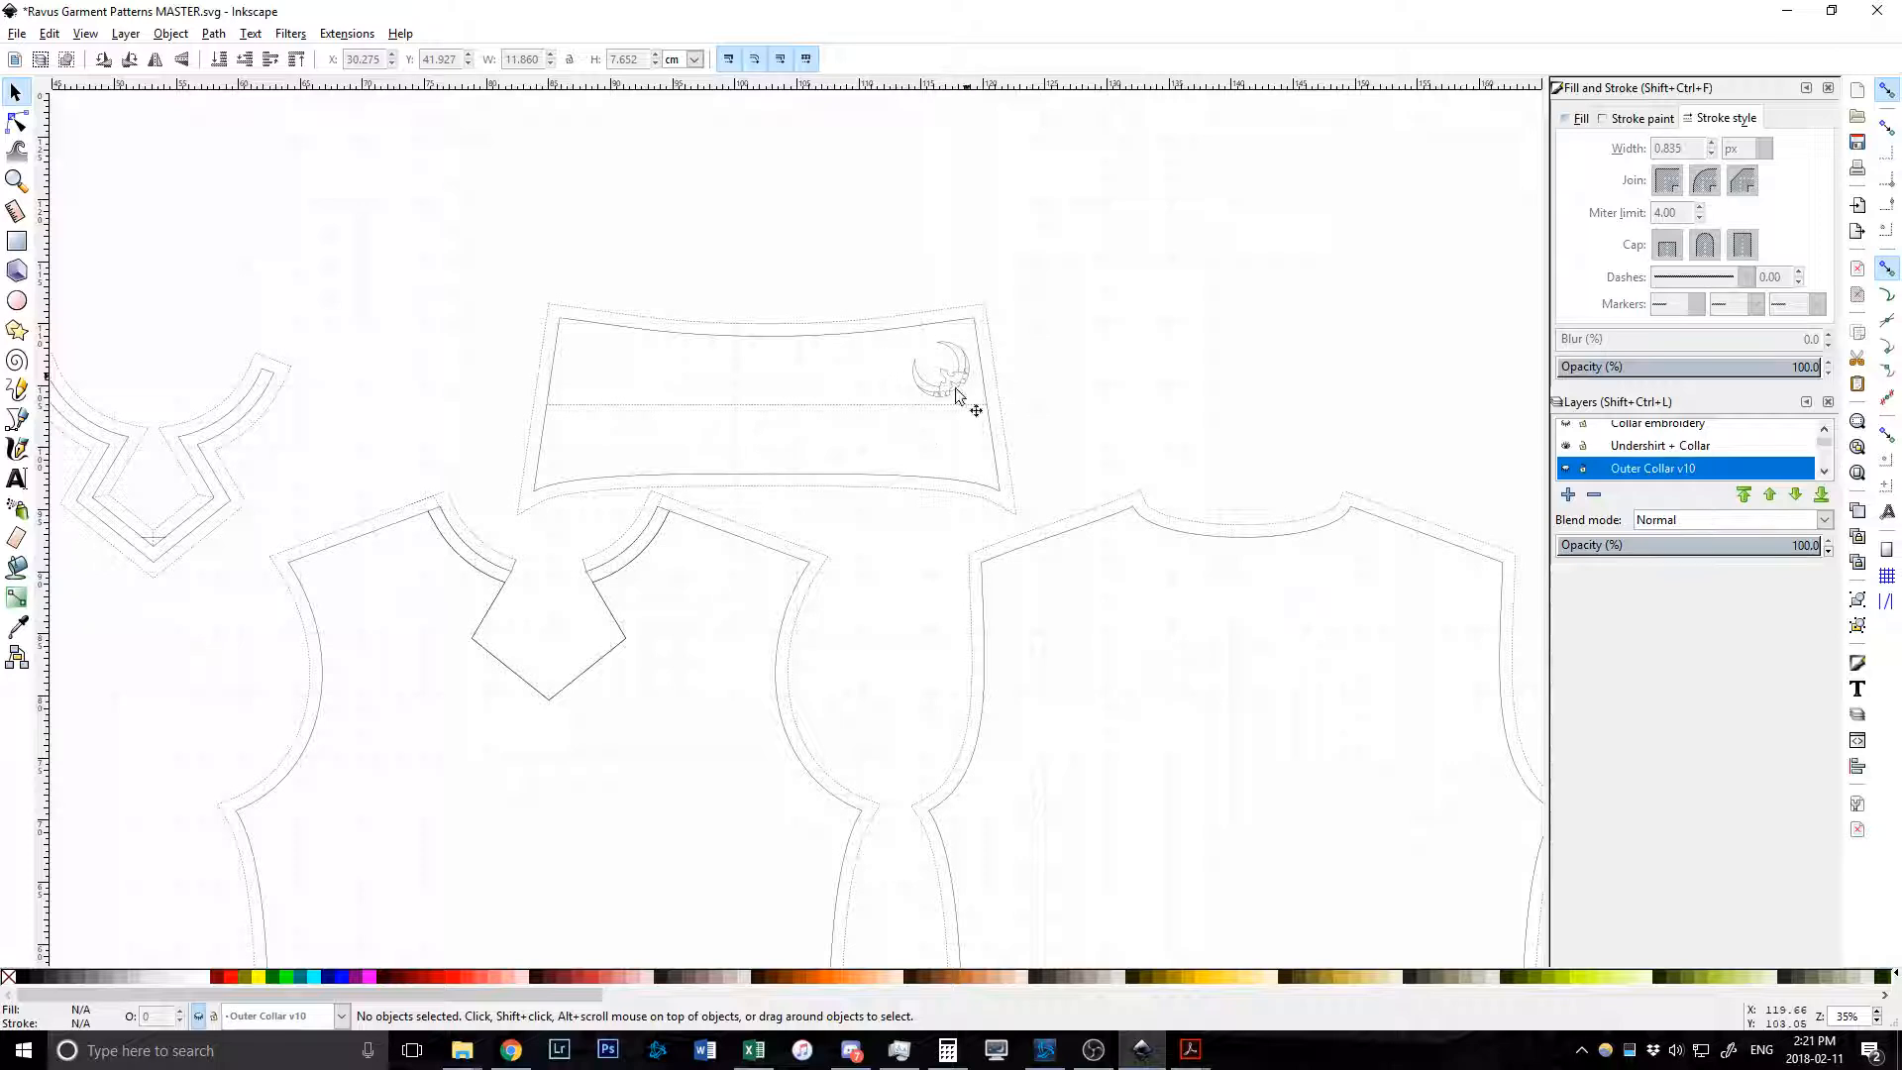
scroll(694, 525, down, 1)
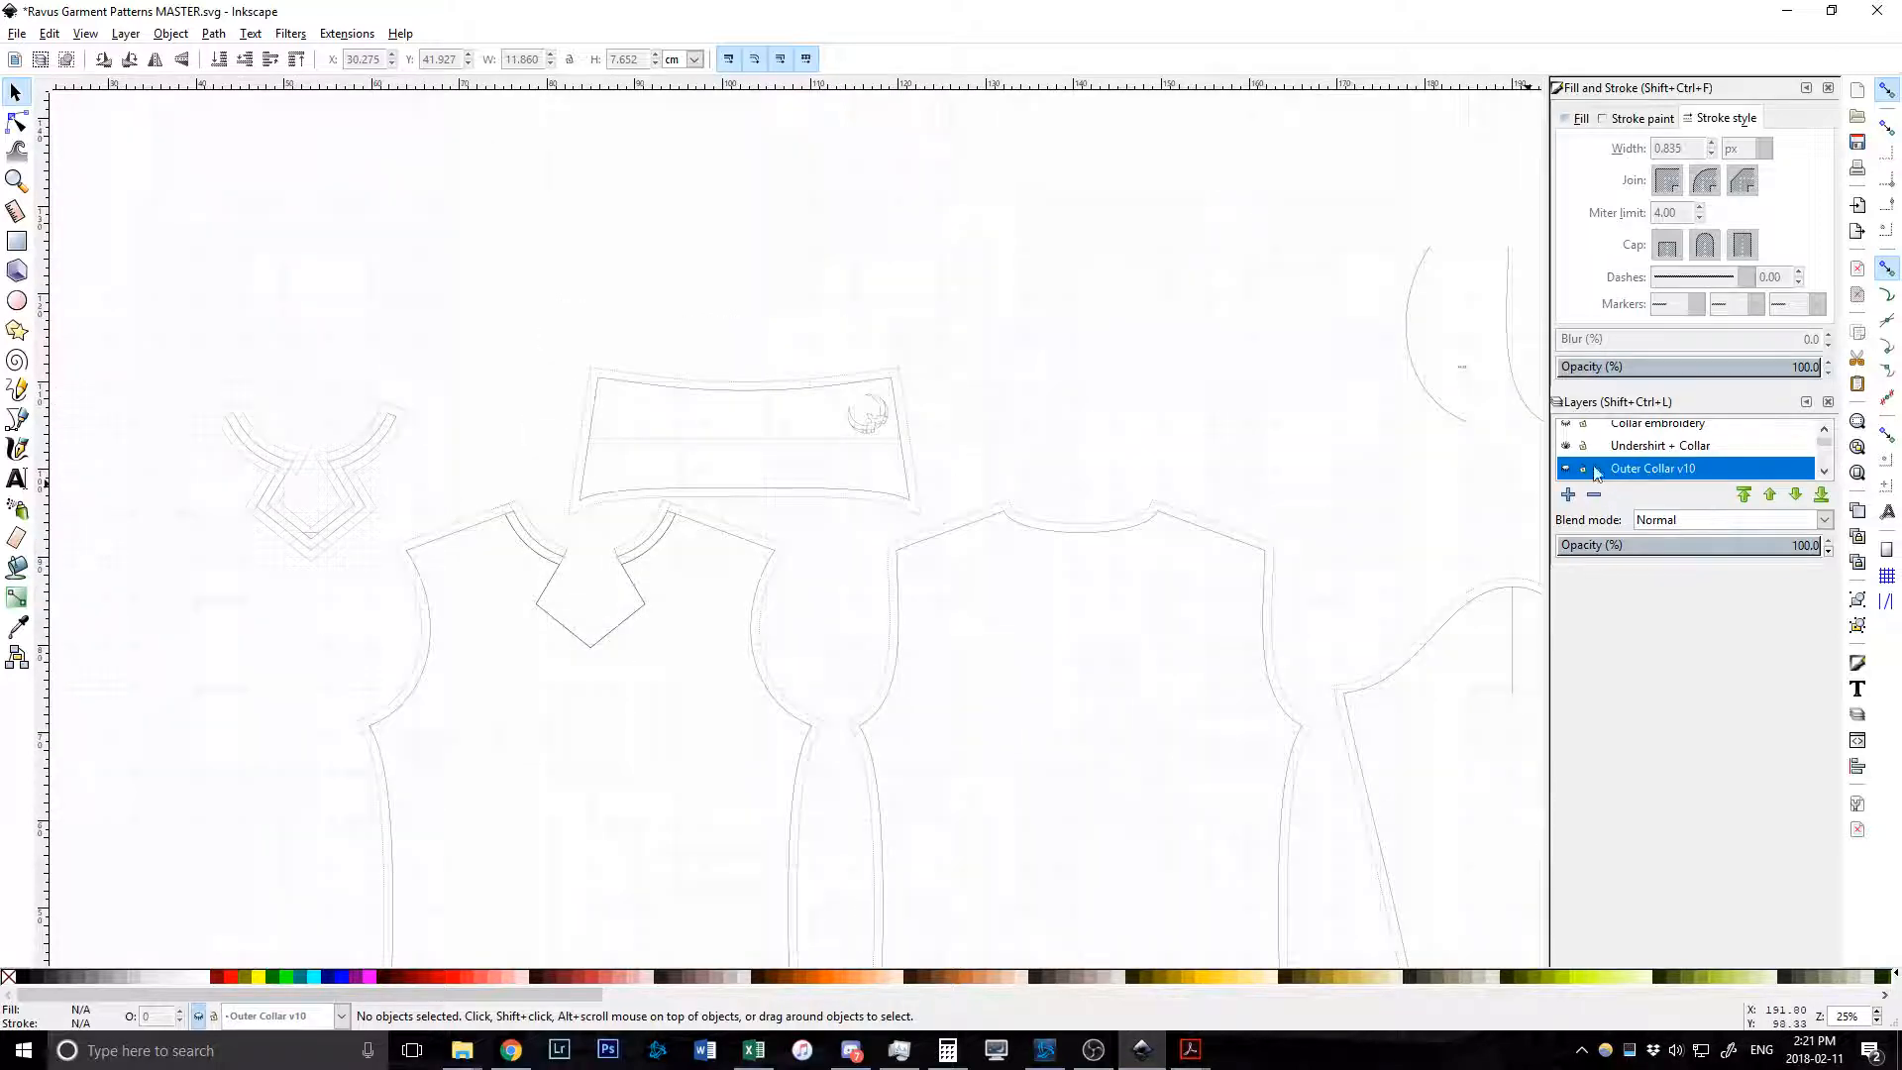
scroll(1618, 450, up, 1)
scroll(1618, 451, up, 1)
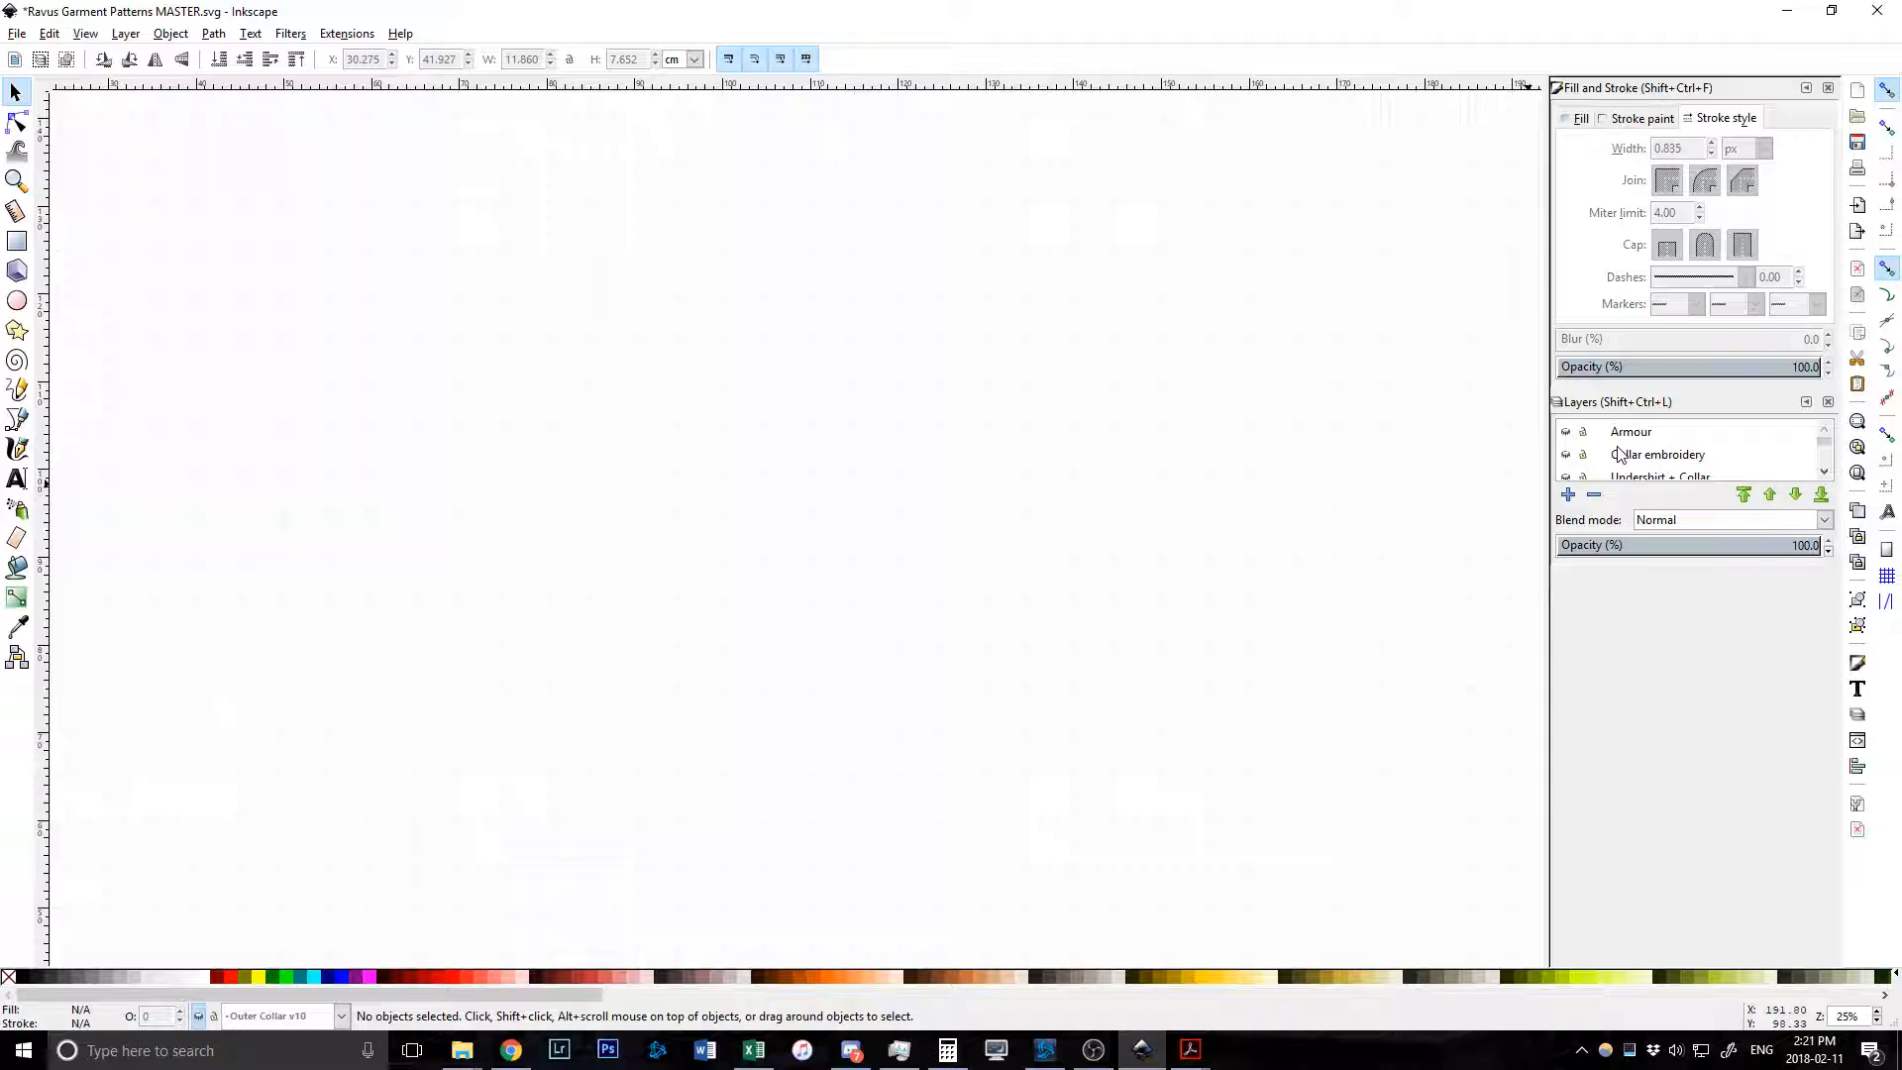
Unhide the Armour layer and scroll around the canvas to inspect its armour and corset pieces.
click(1566, 434)
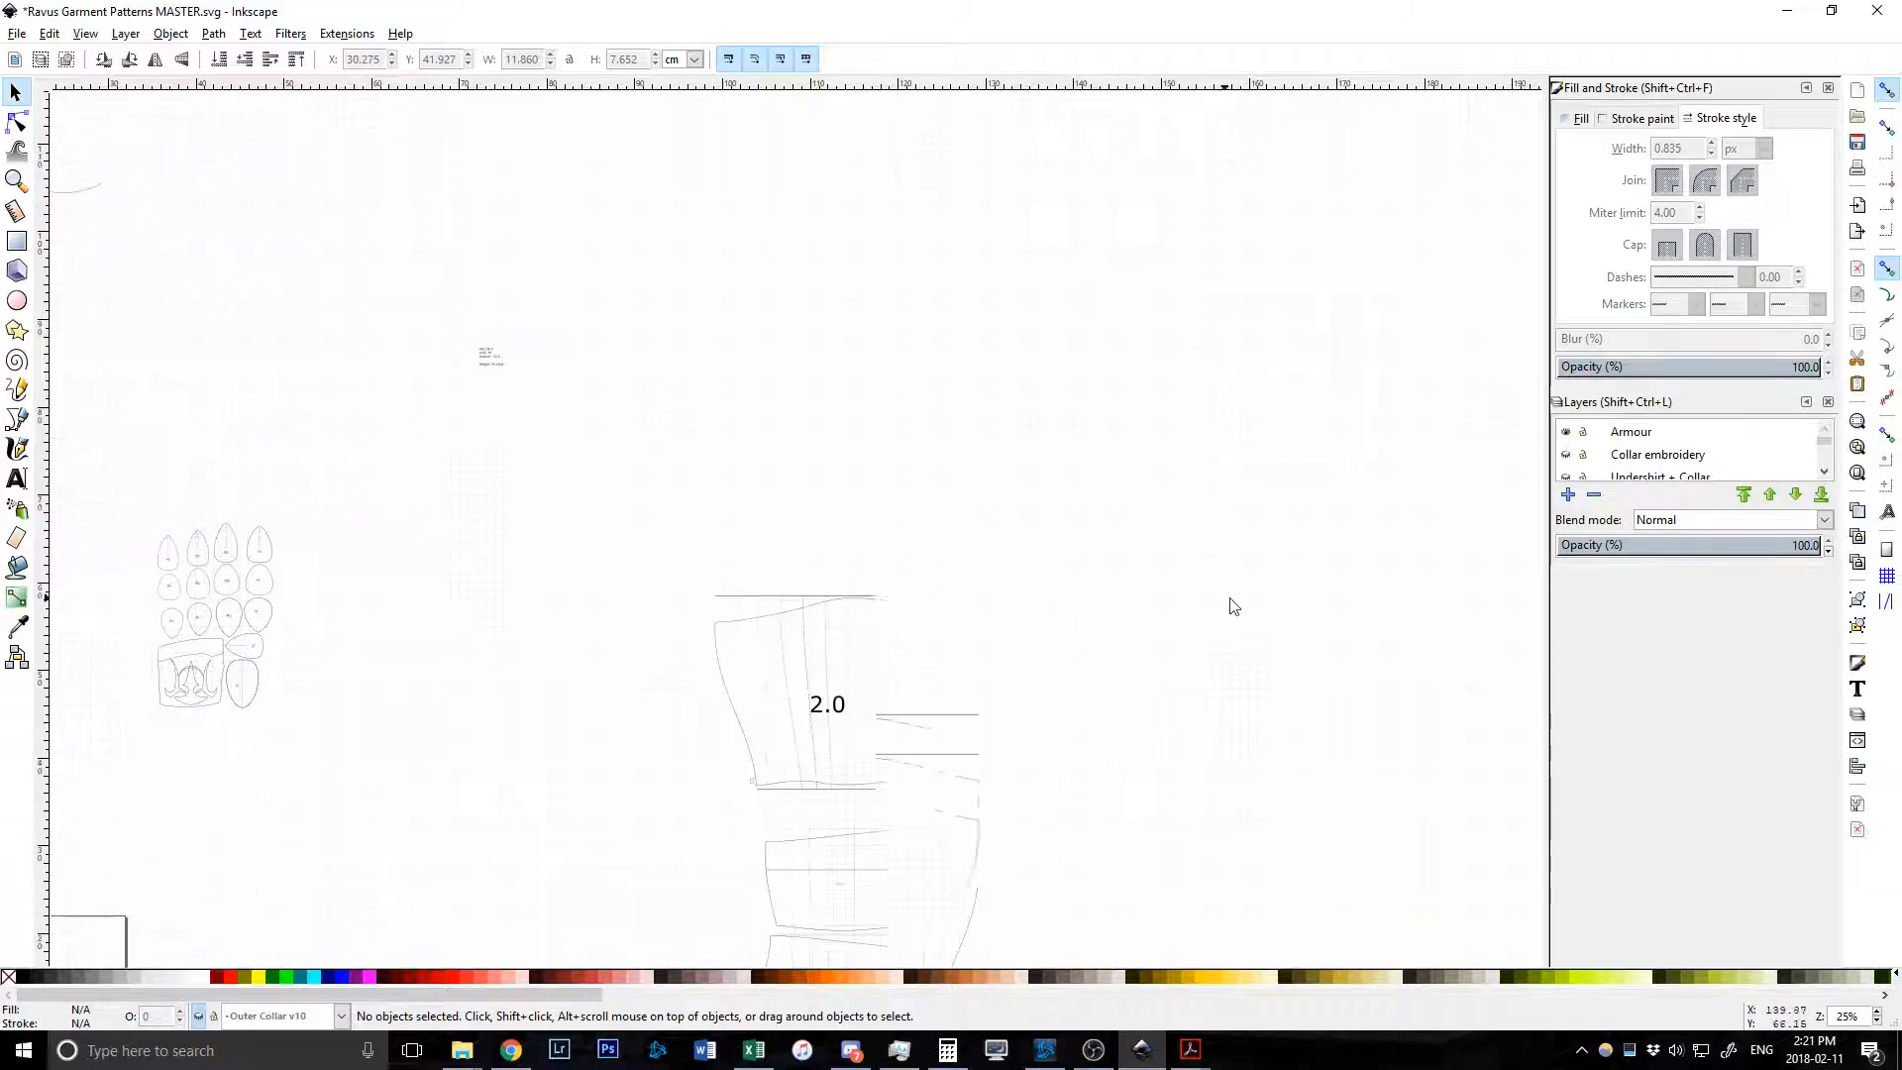
scroll(1237, 606, down, 1)
scroll(1237, 606, down, 1)
scroll(1248, 607, left, 8)
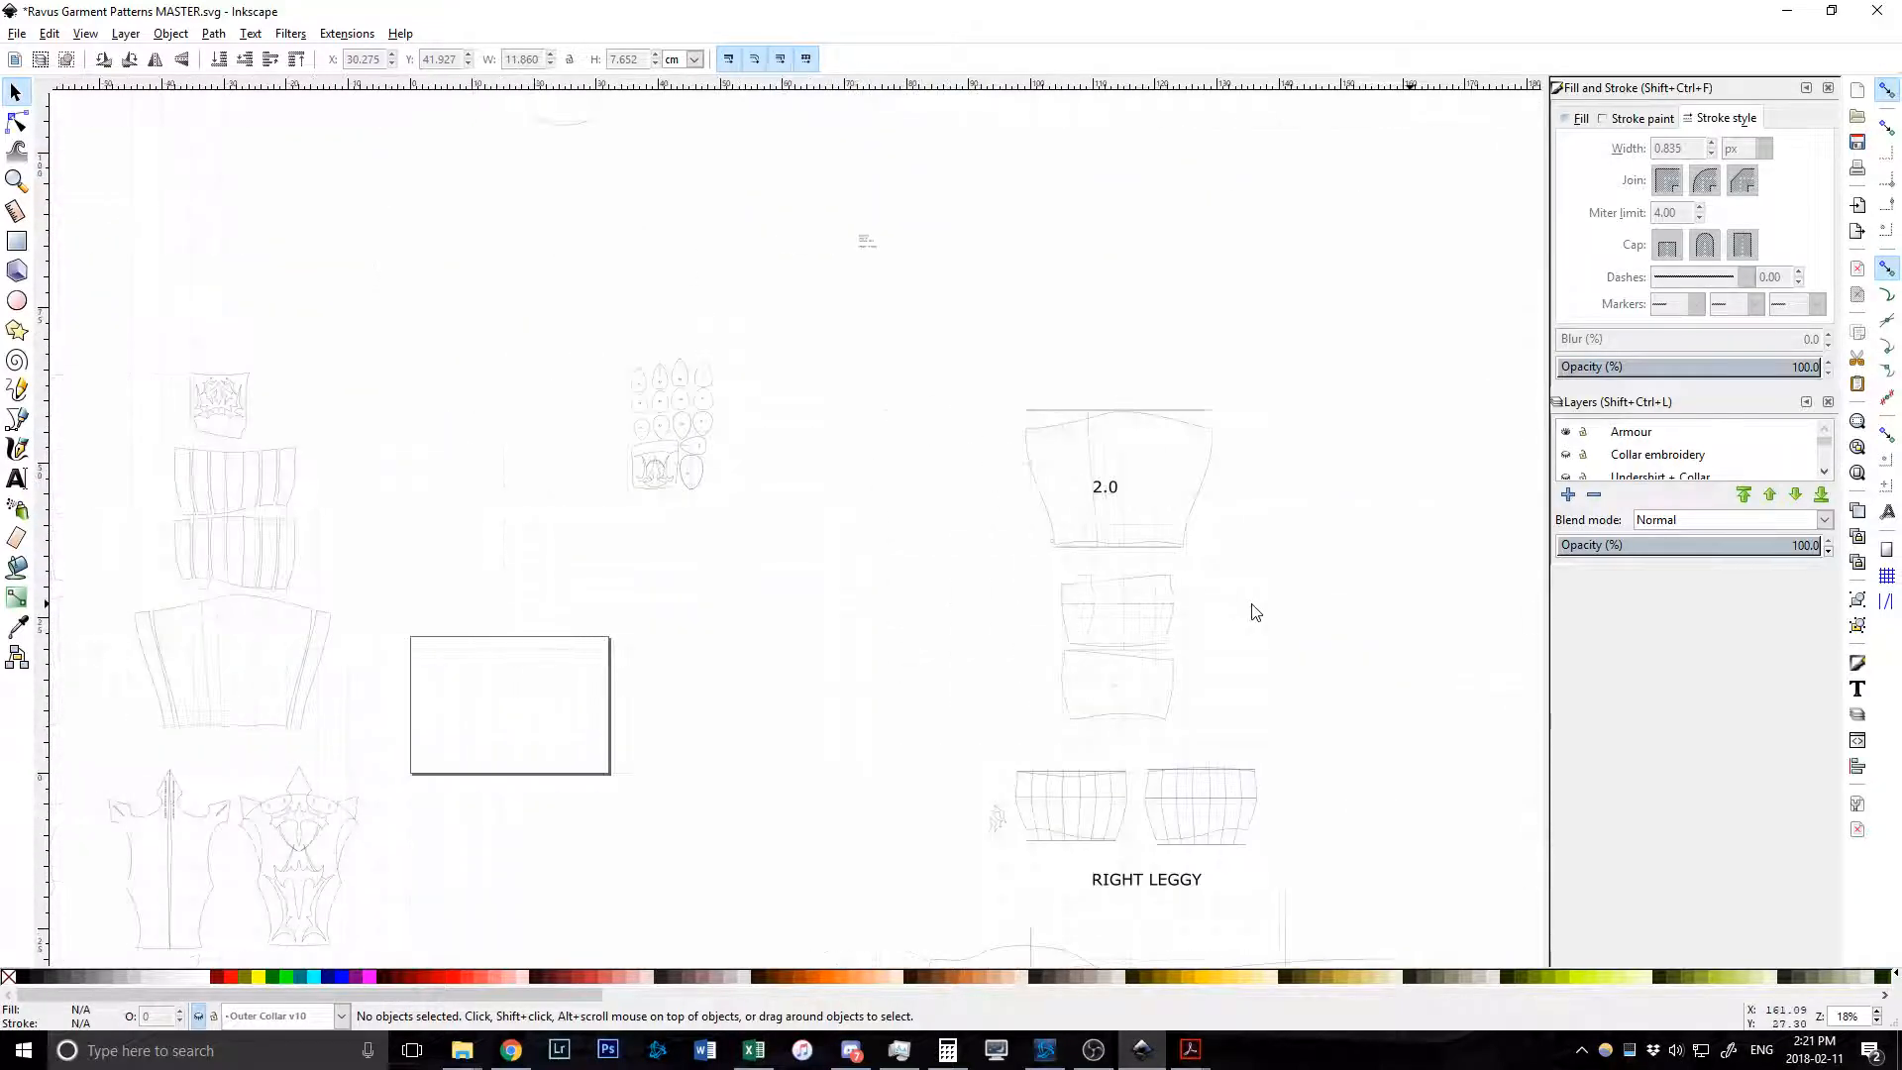
scroll(1248, 611, left, 5)
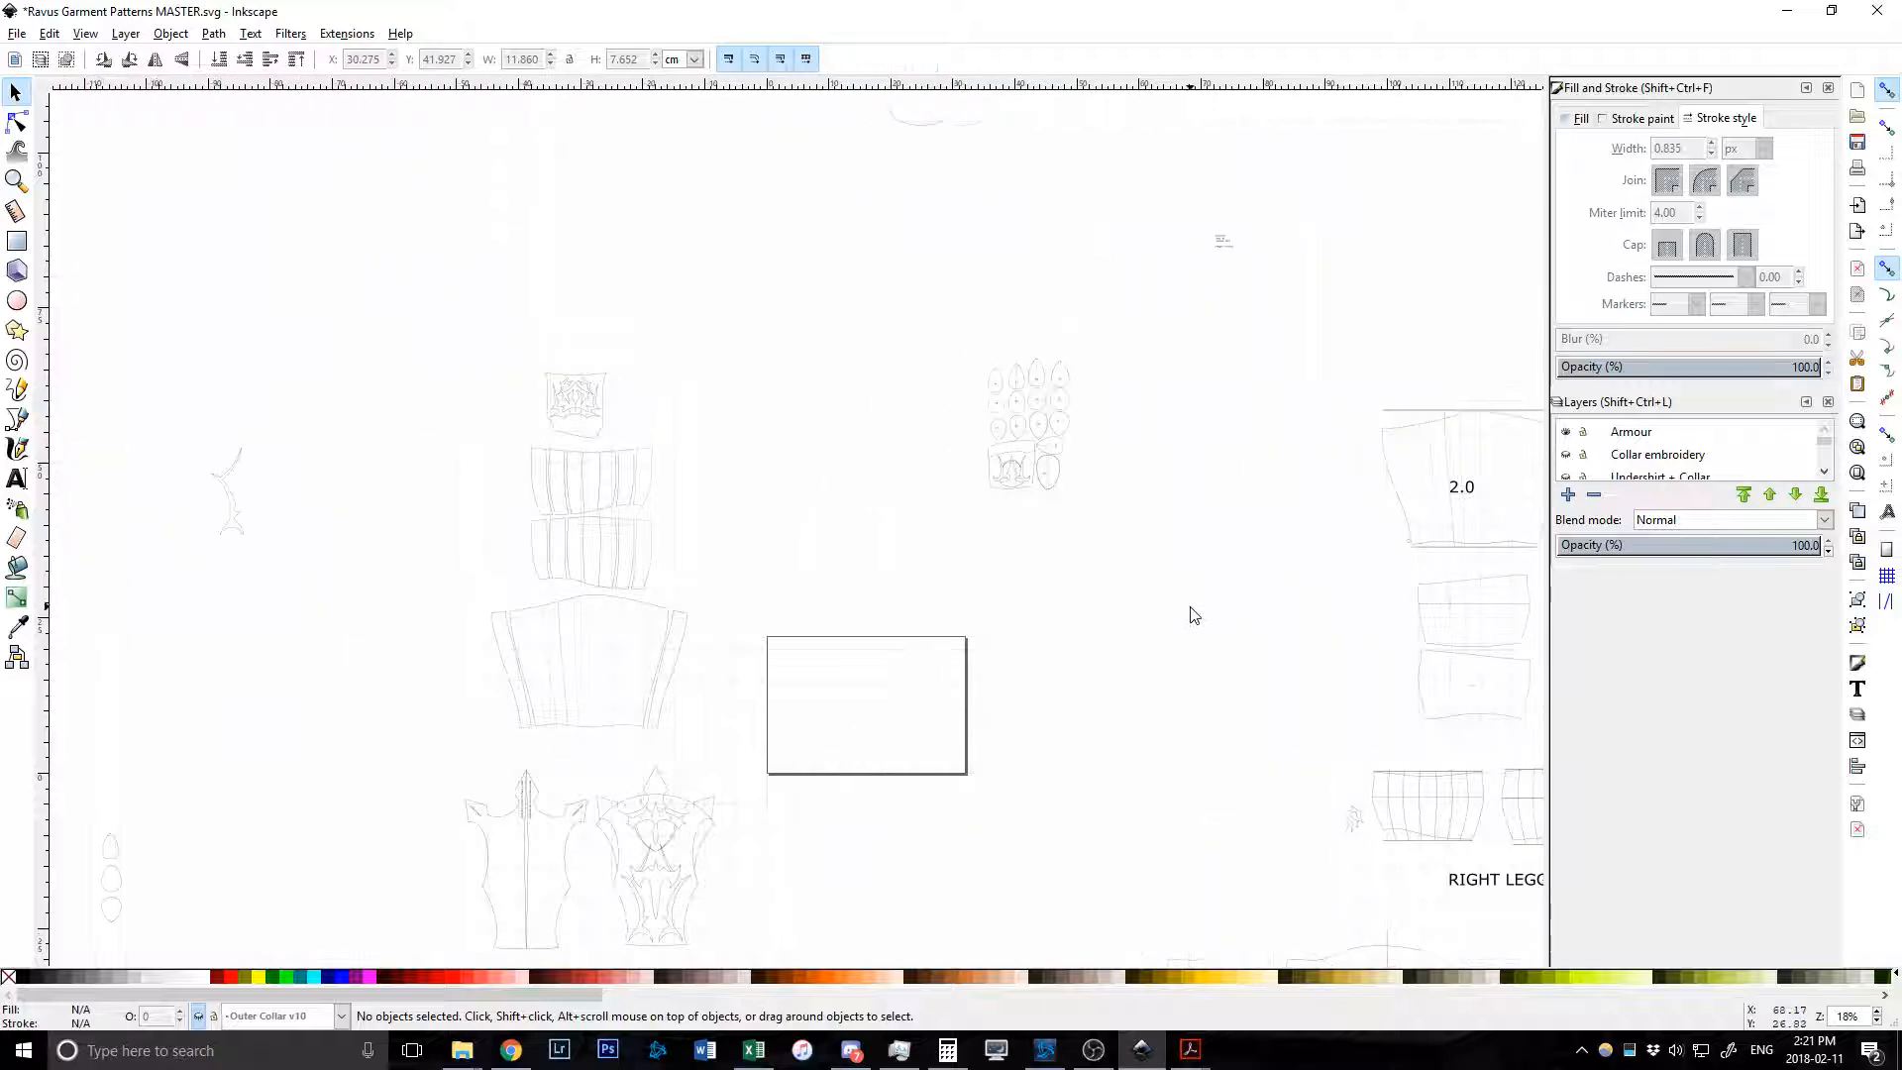
scroll(1192, 615, up, 1)
scroll(1194, 615, down, 3)
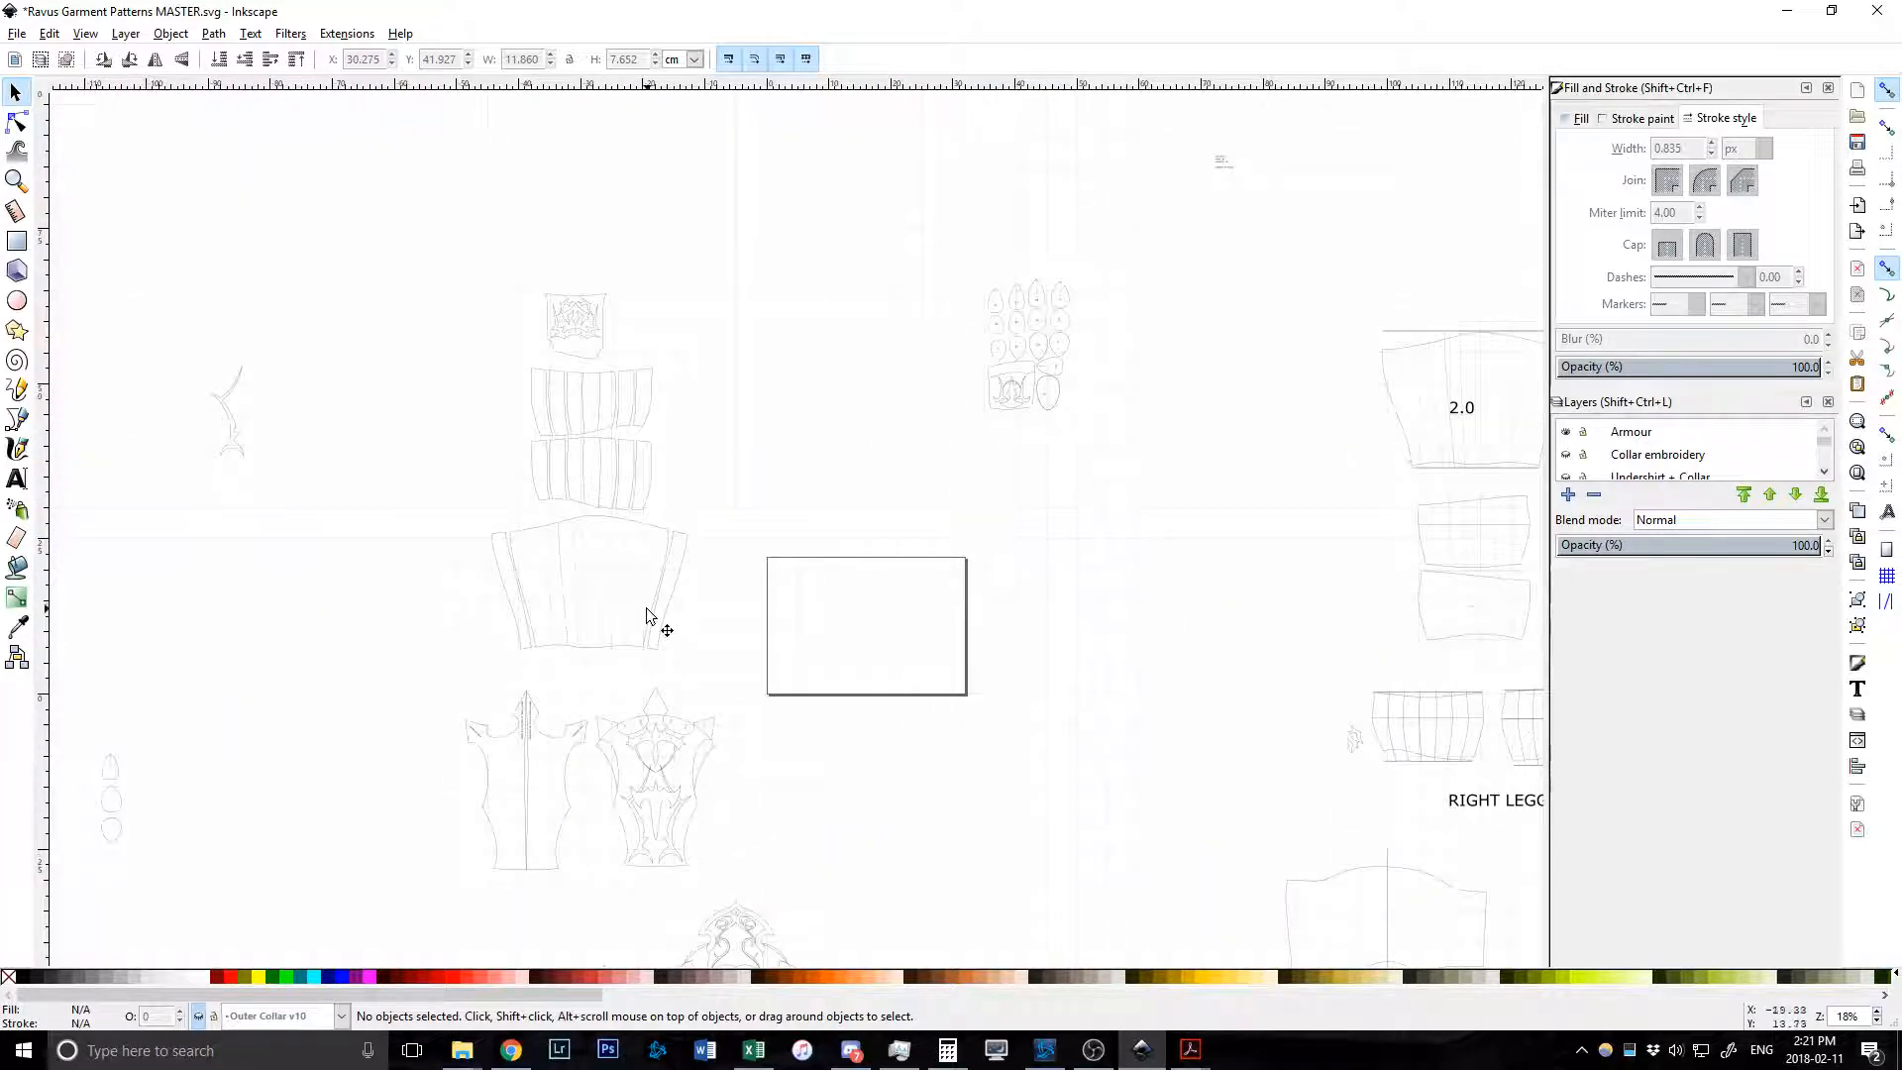
scroll(557, 586, down, 7)
scroll(783, 711, down, 2)
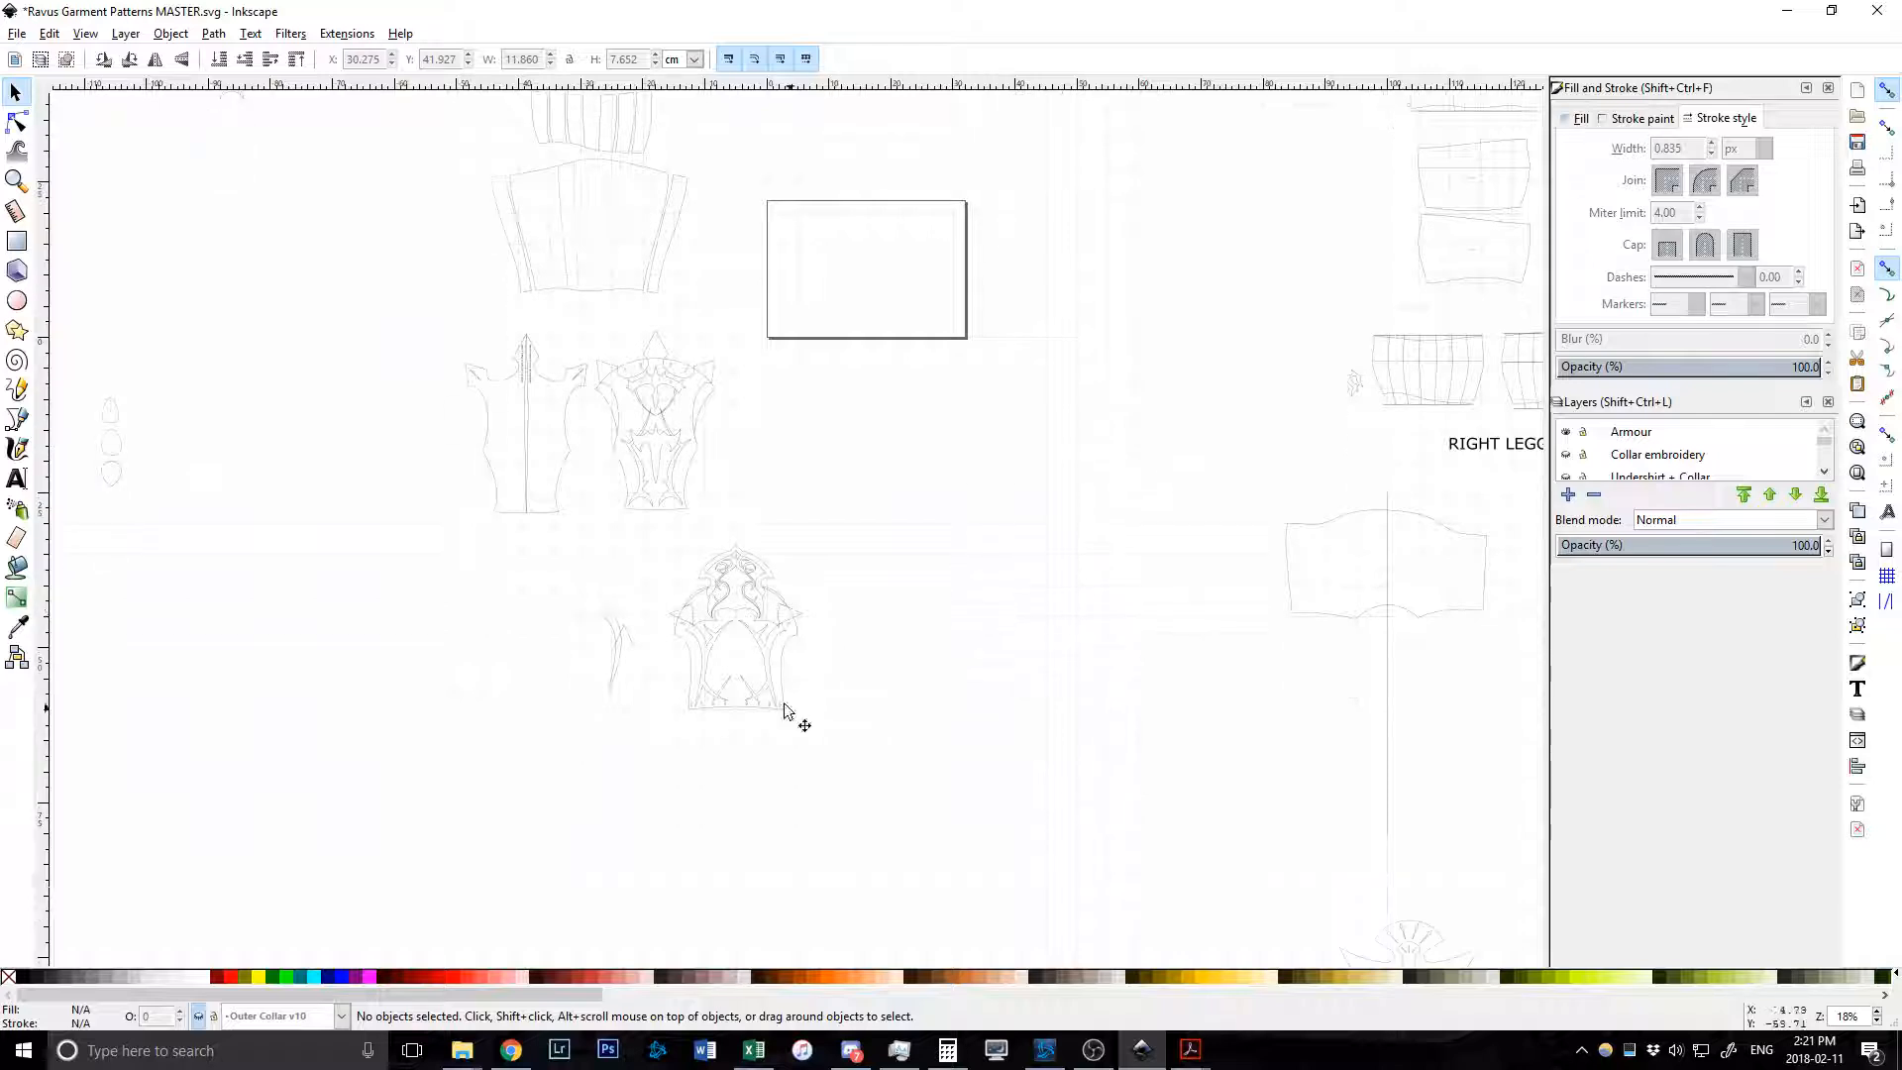
scroll(681, 659, up, 3)
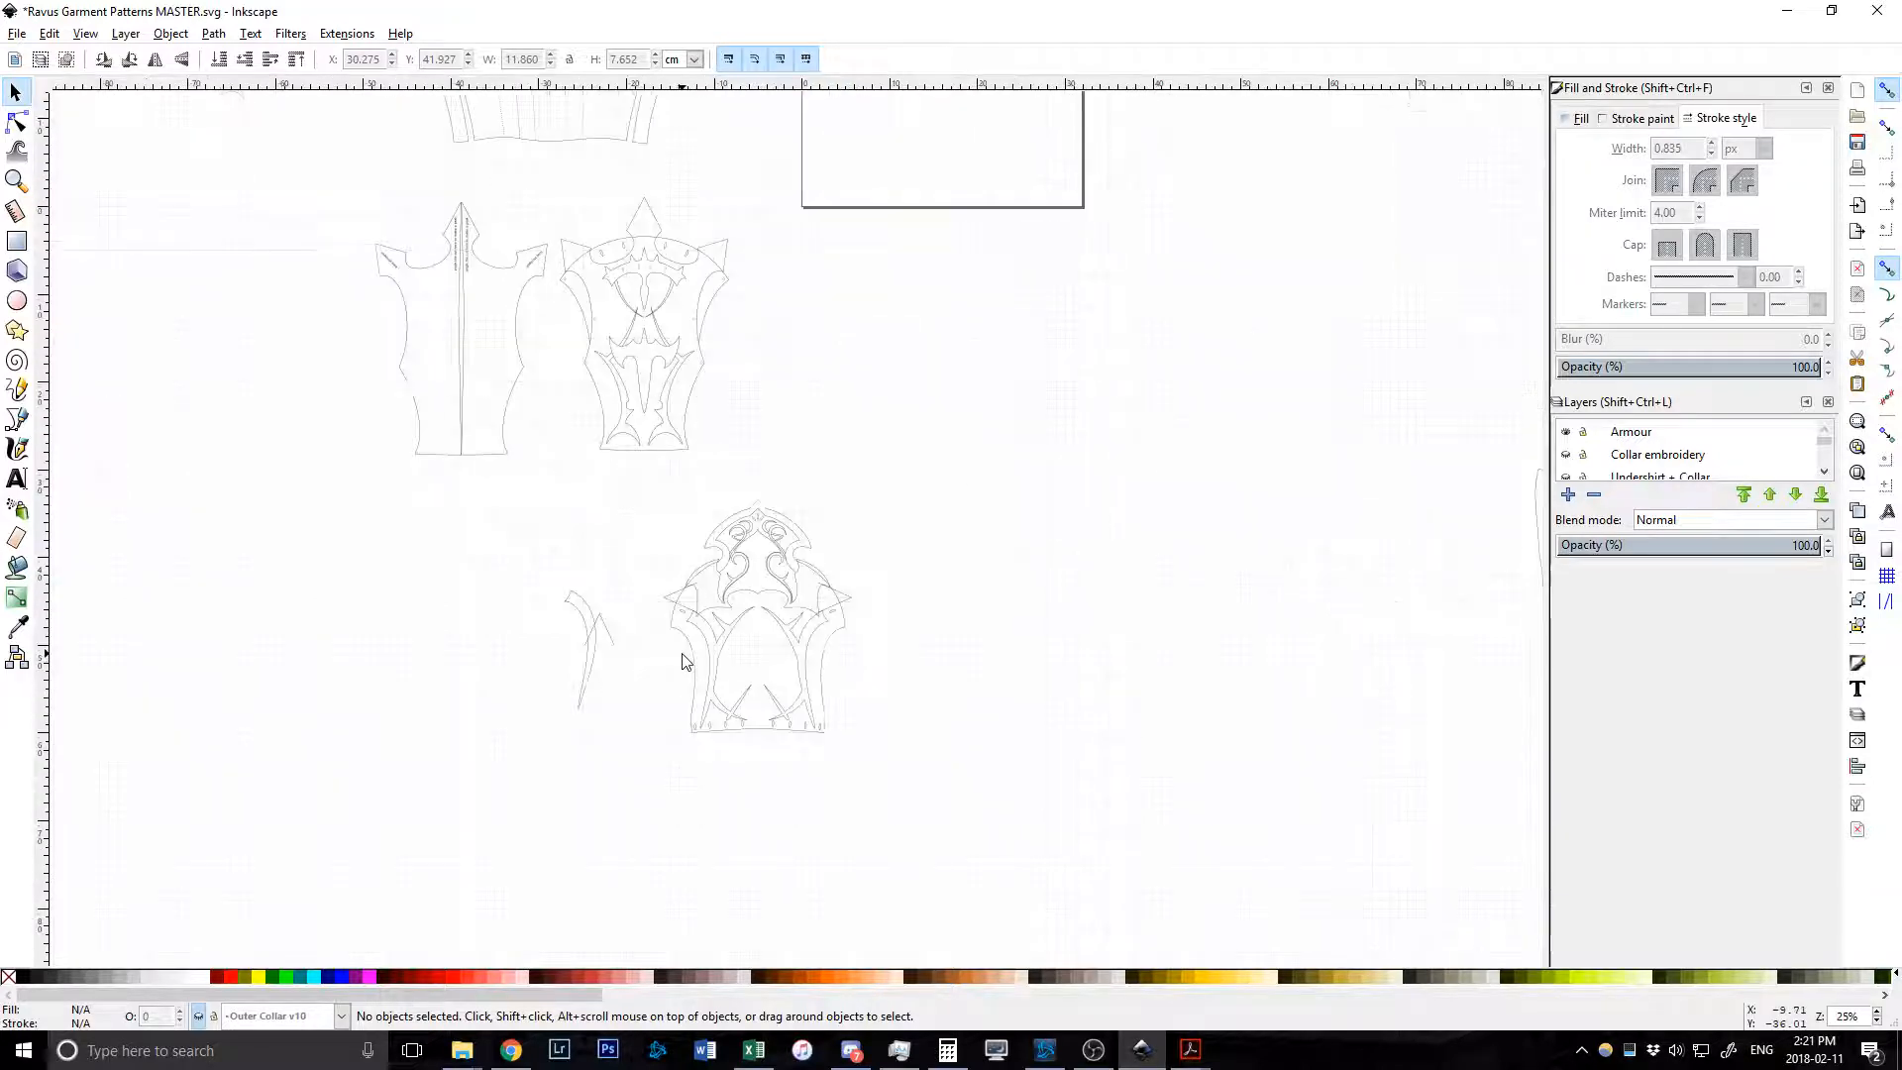
scroll(887, 682, up, 6)
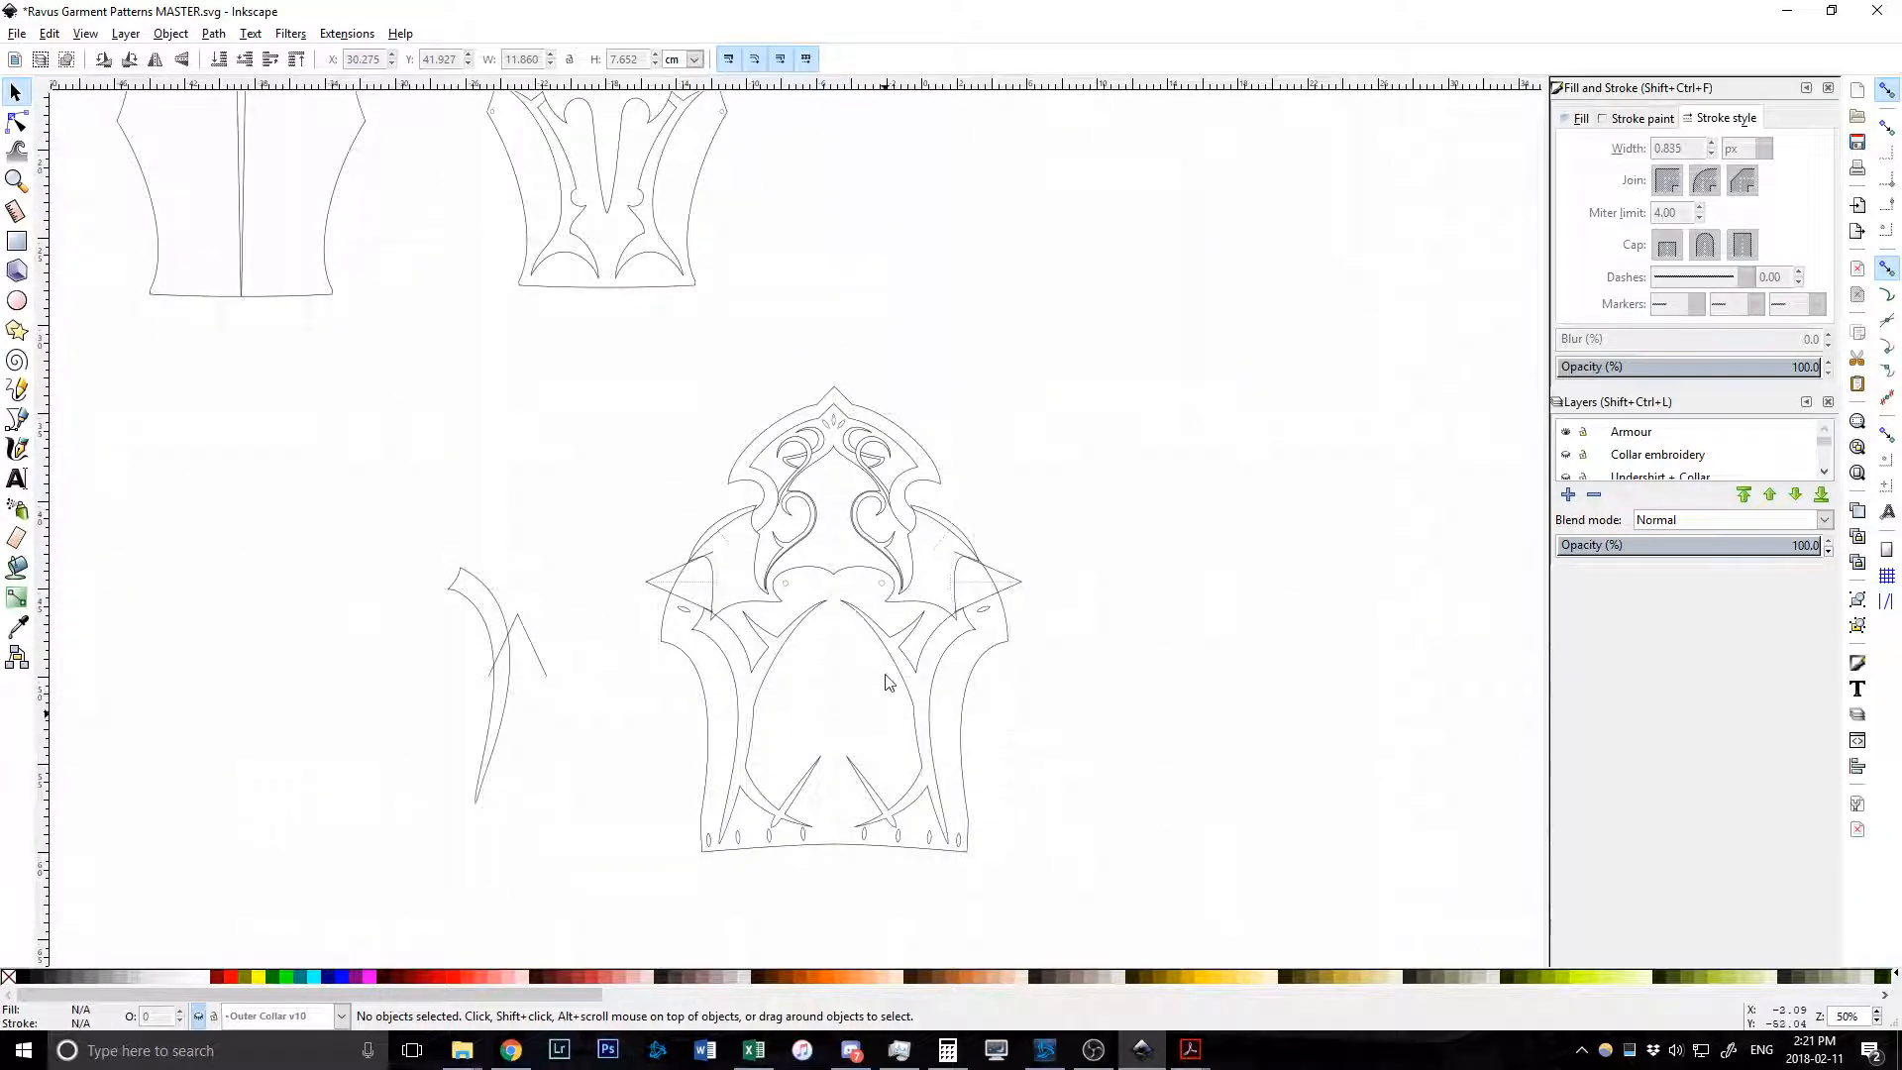
scroll(832, 673, down, 7)
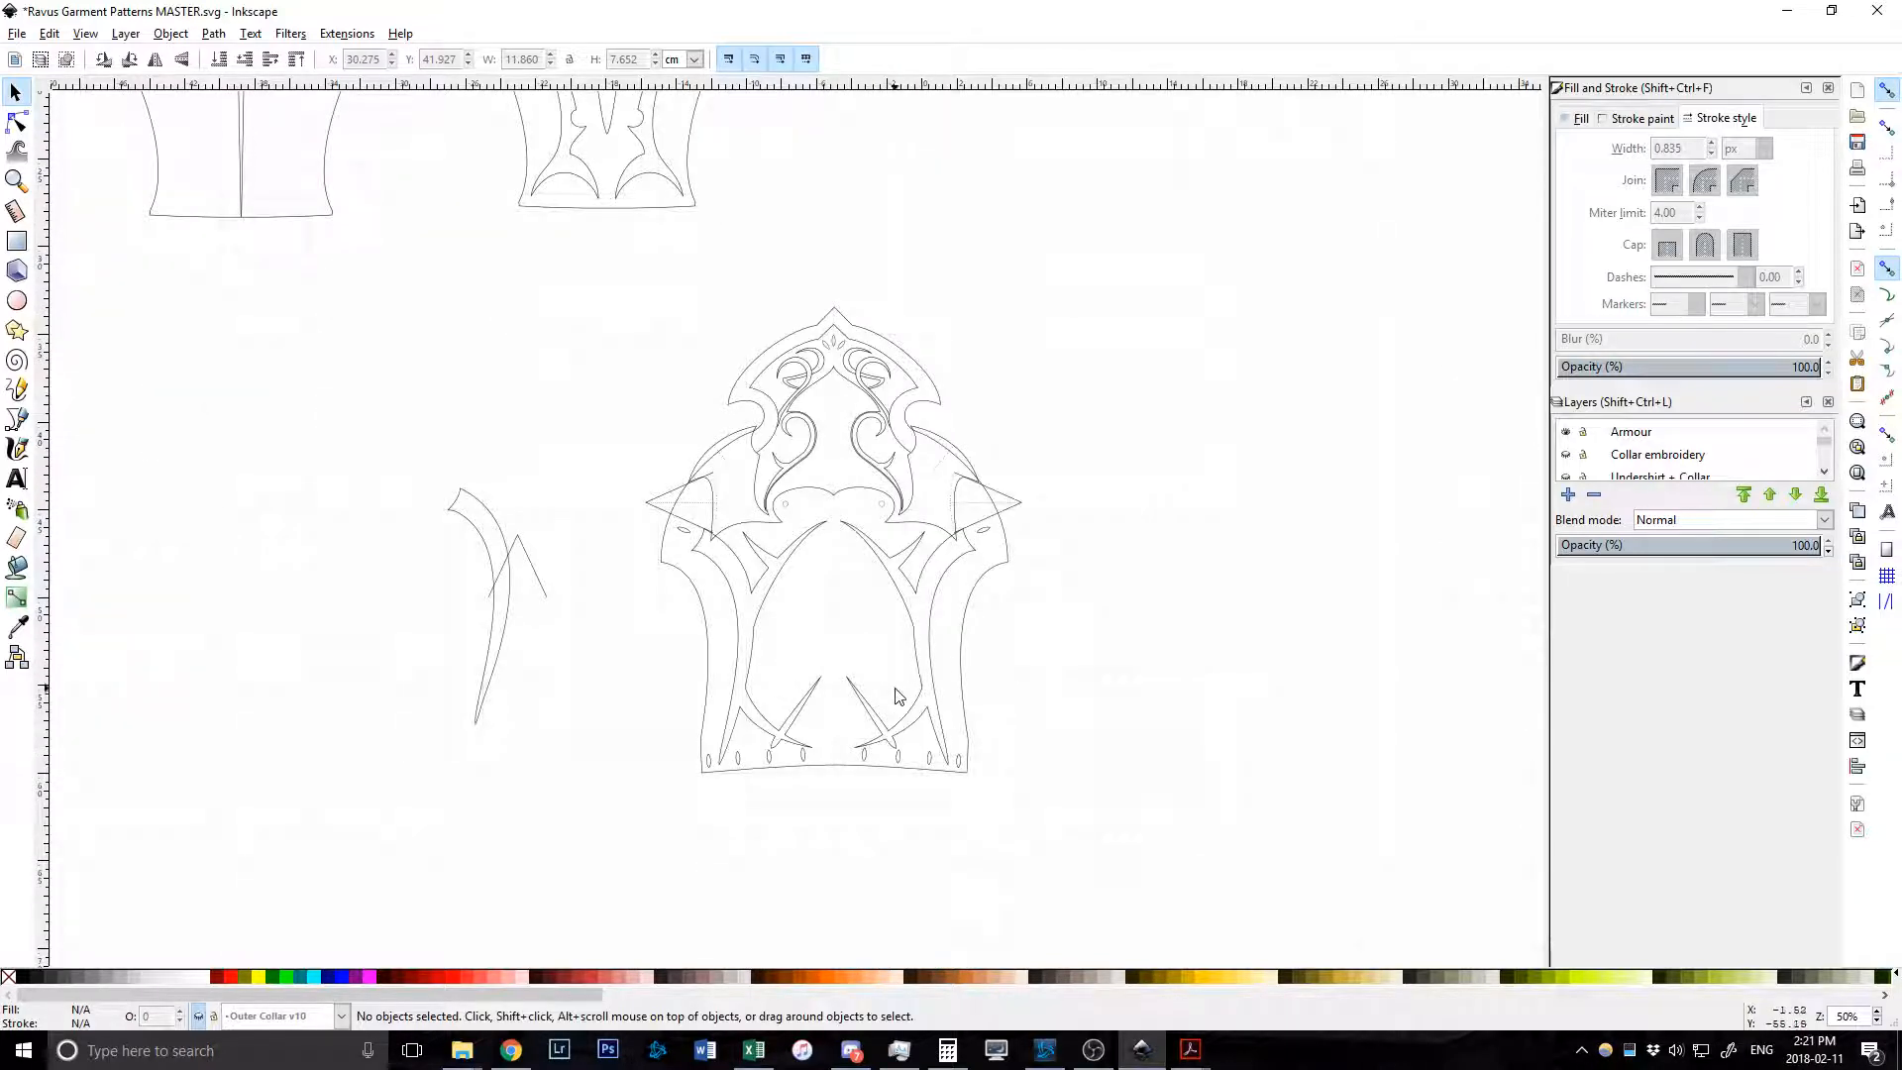
scroll(862, 681, left, 2)
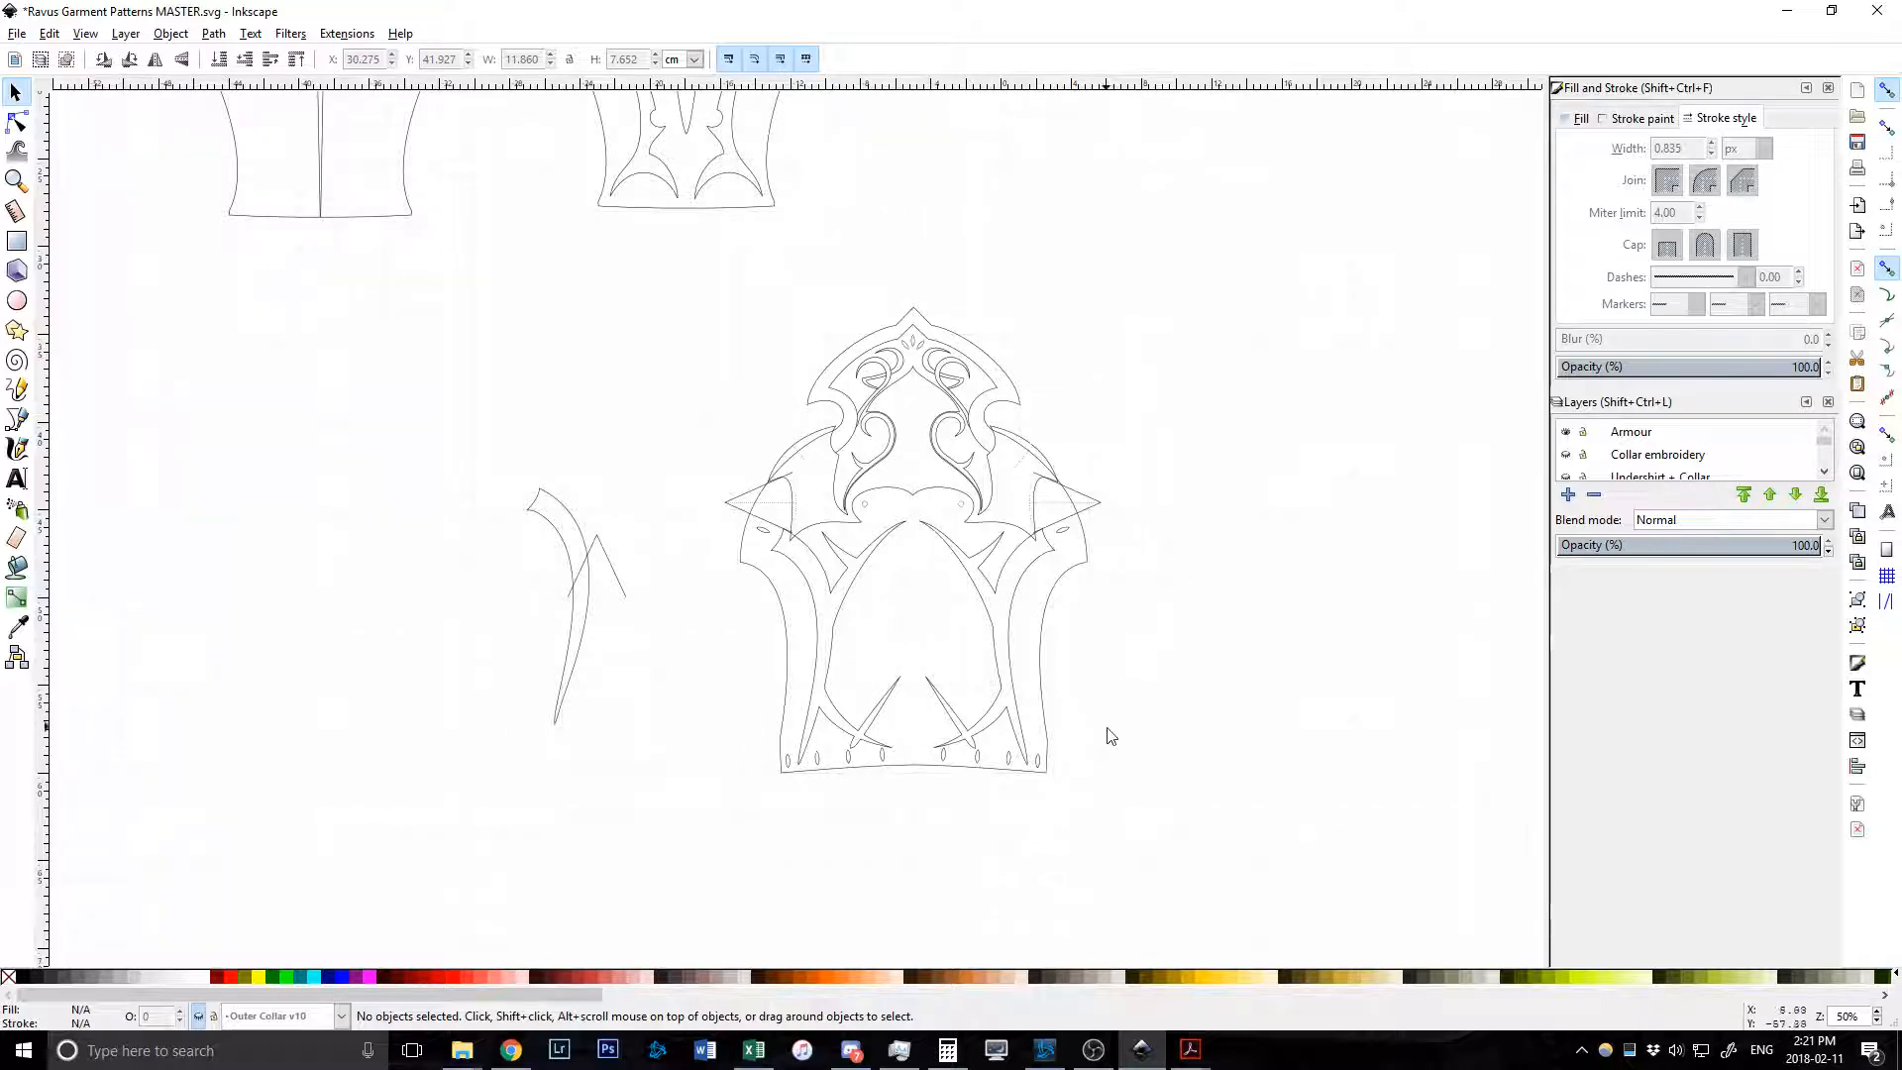
scroll(863, 741, up, 14)
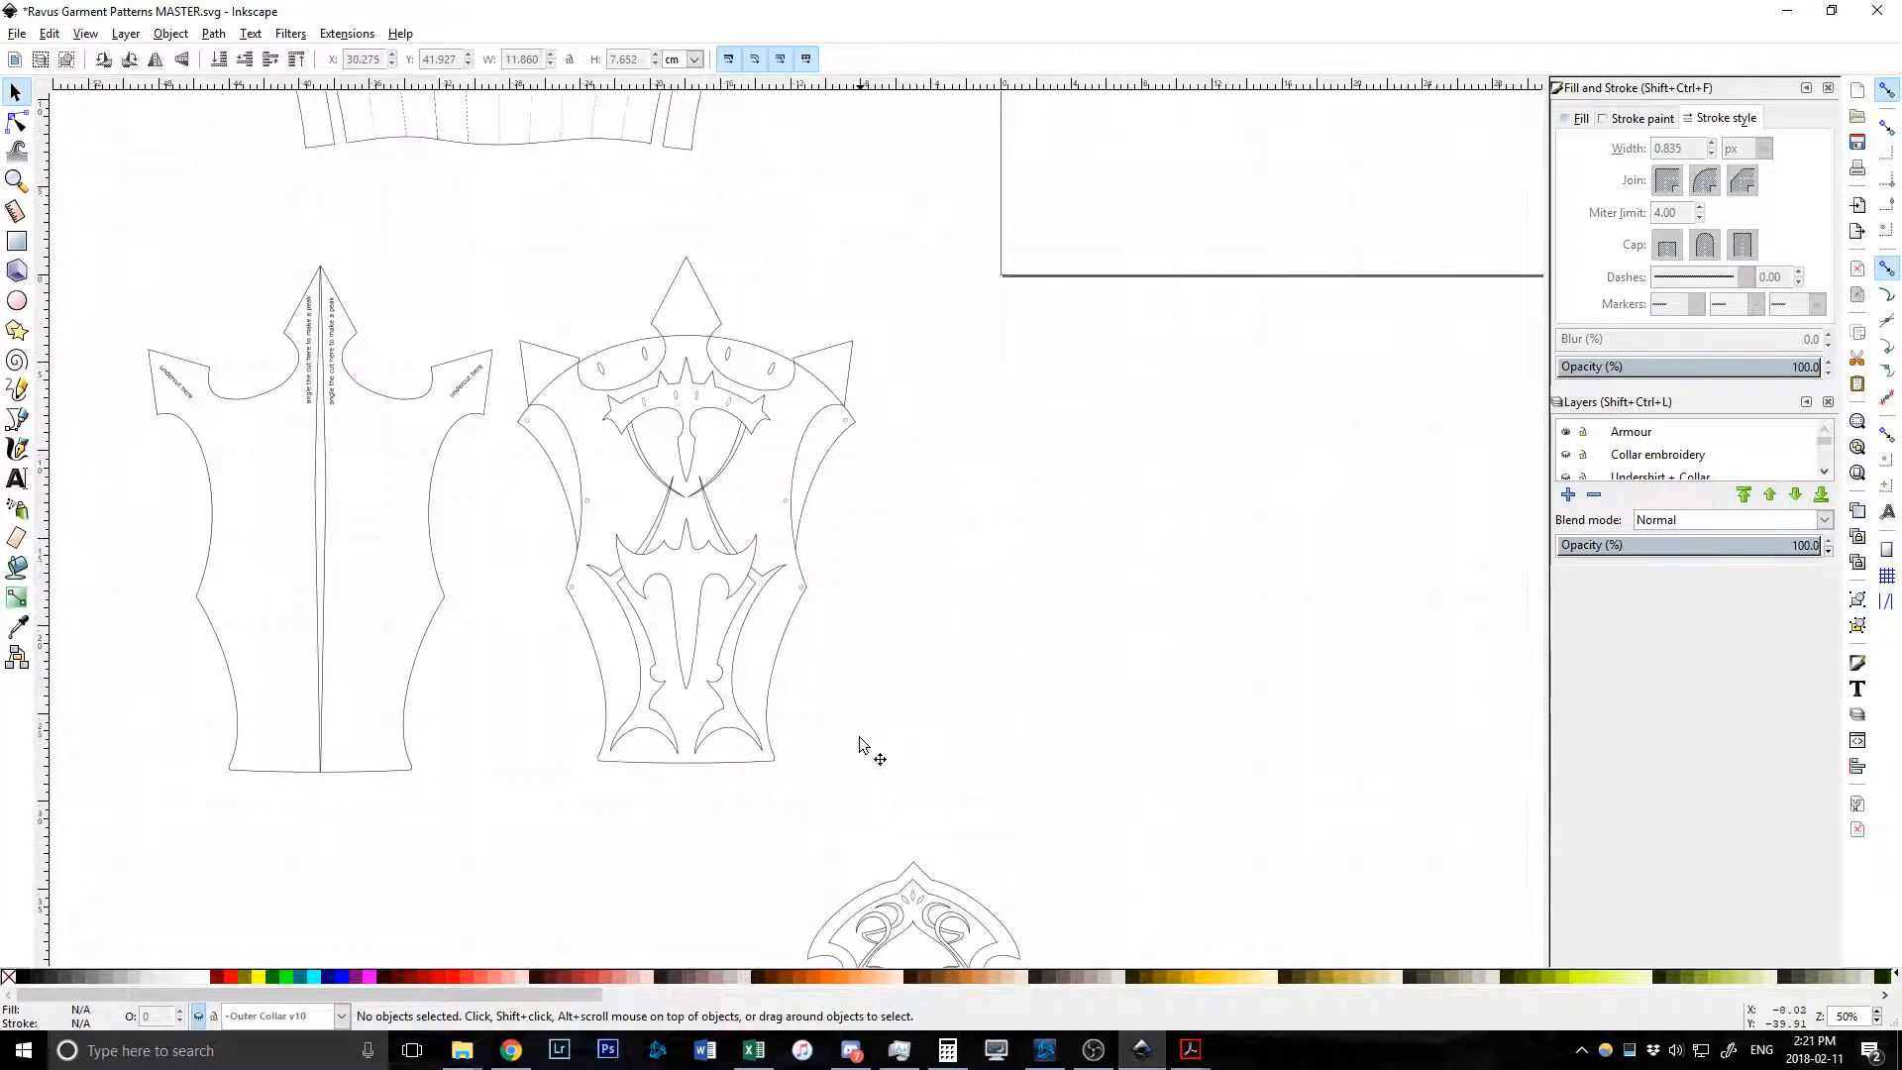
scroll(859, 741, up, 11)
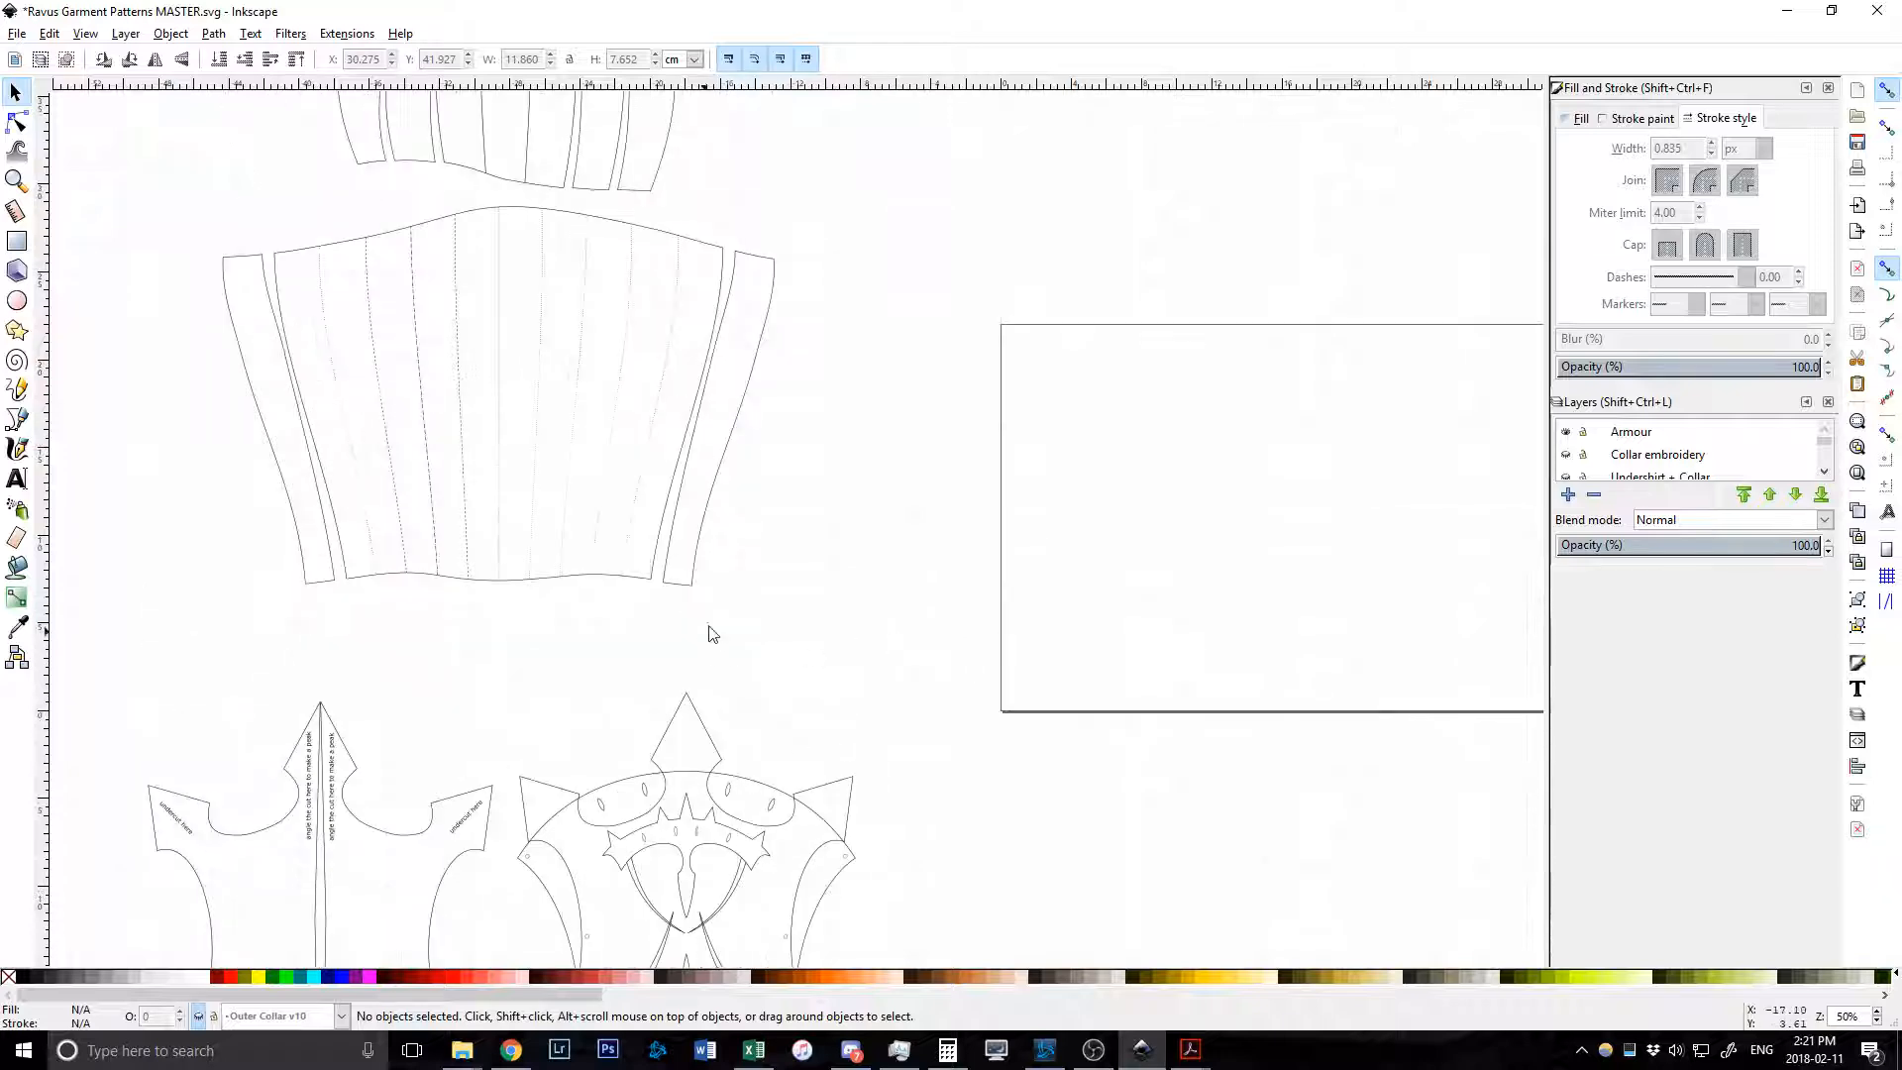
scroll(709, 634, down, 3)
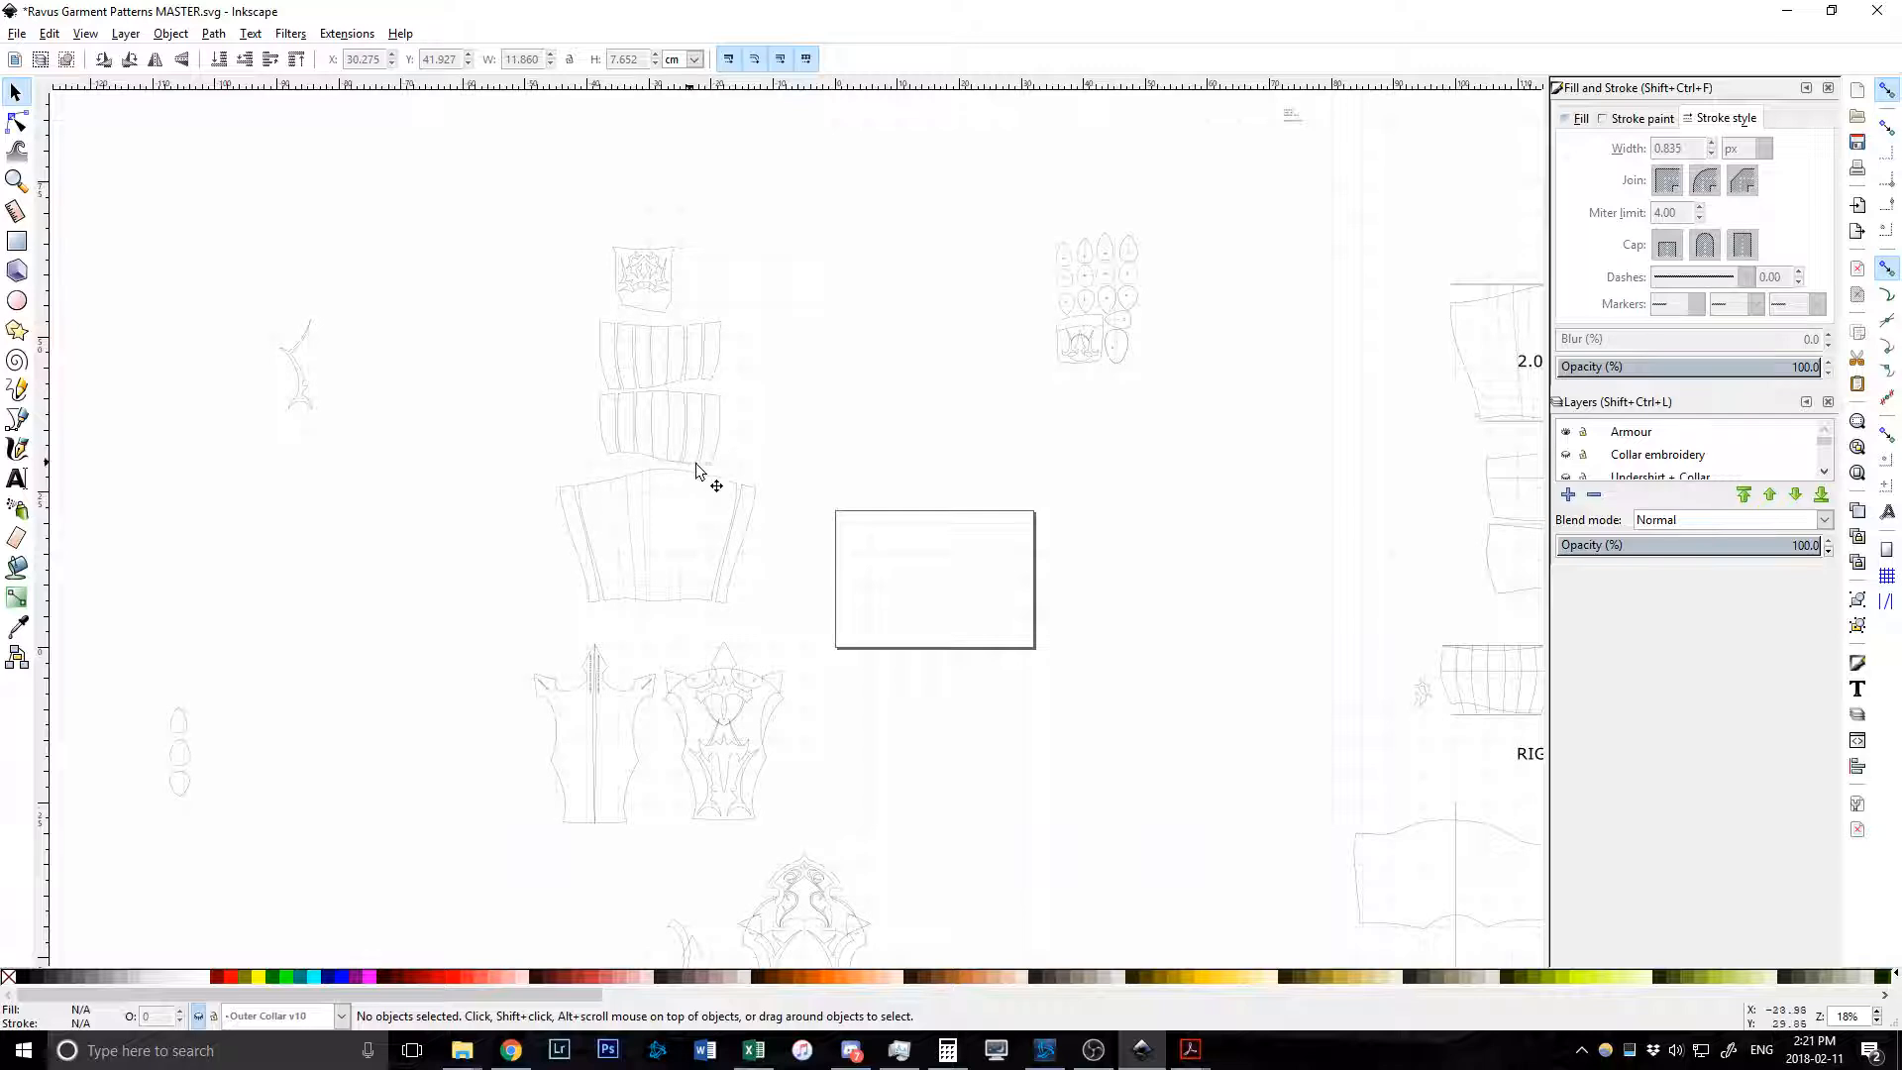
scroll(742, 501, right, 9)
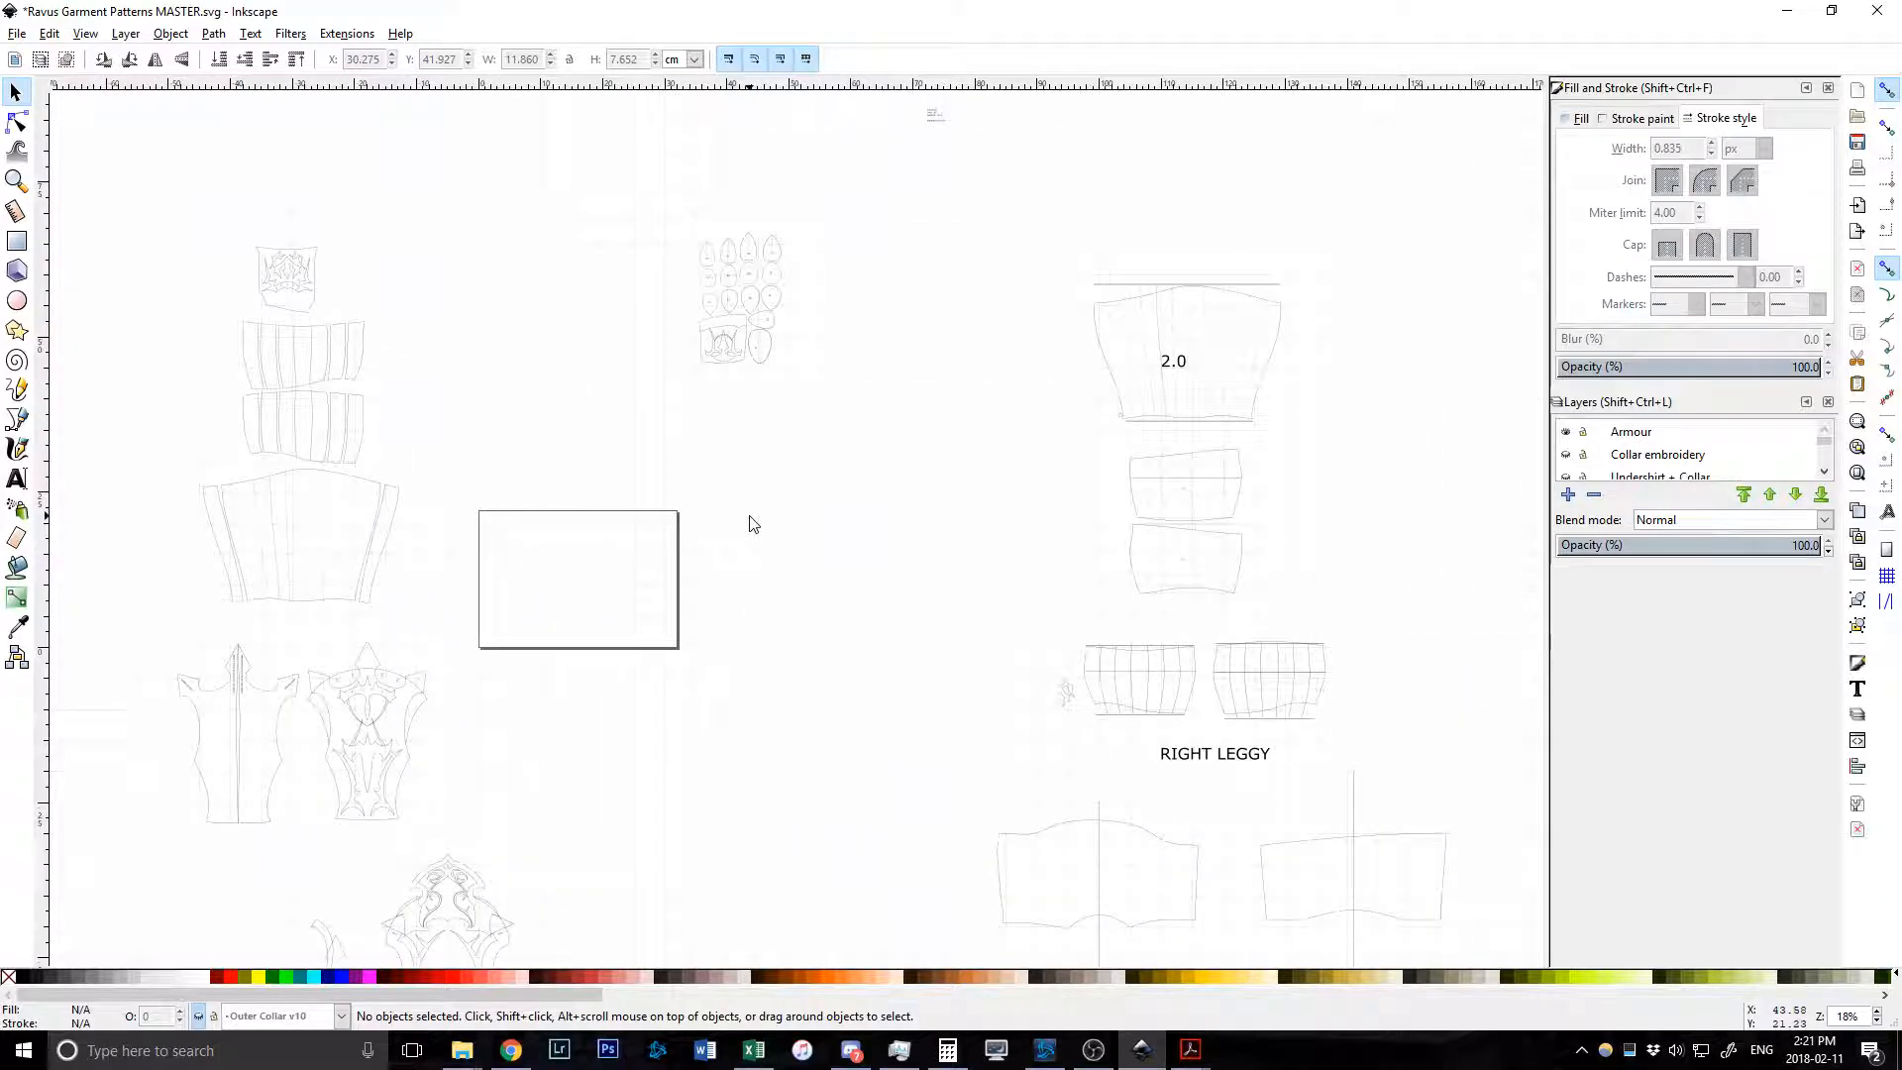
scroll(753, 525, left, 10)
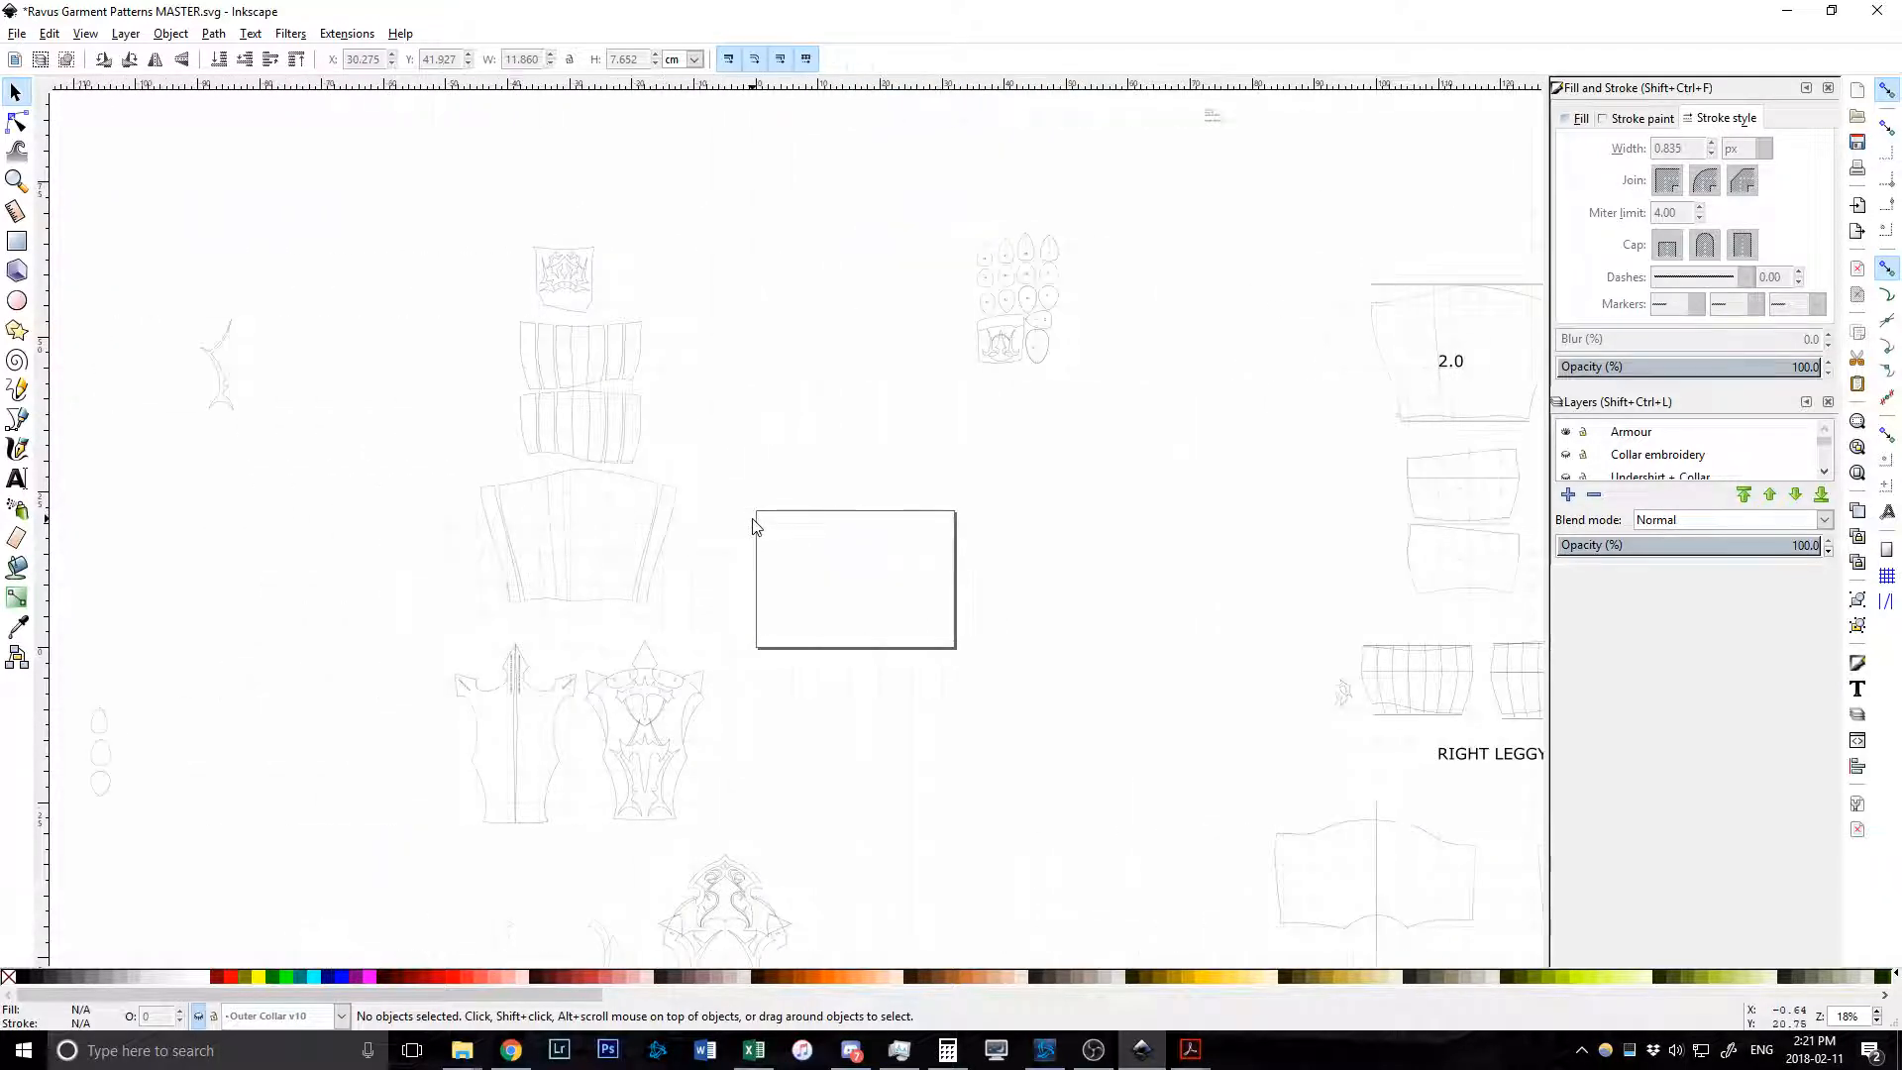
ctrl+scroll(696, 429, up, 4)
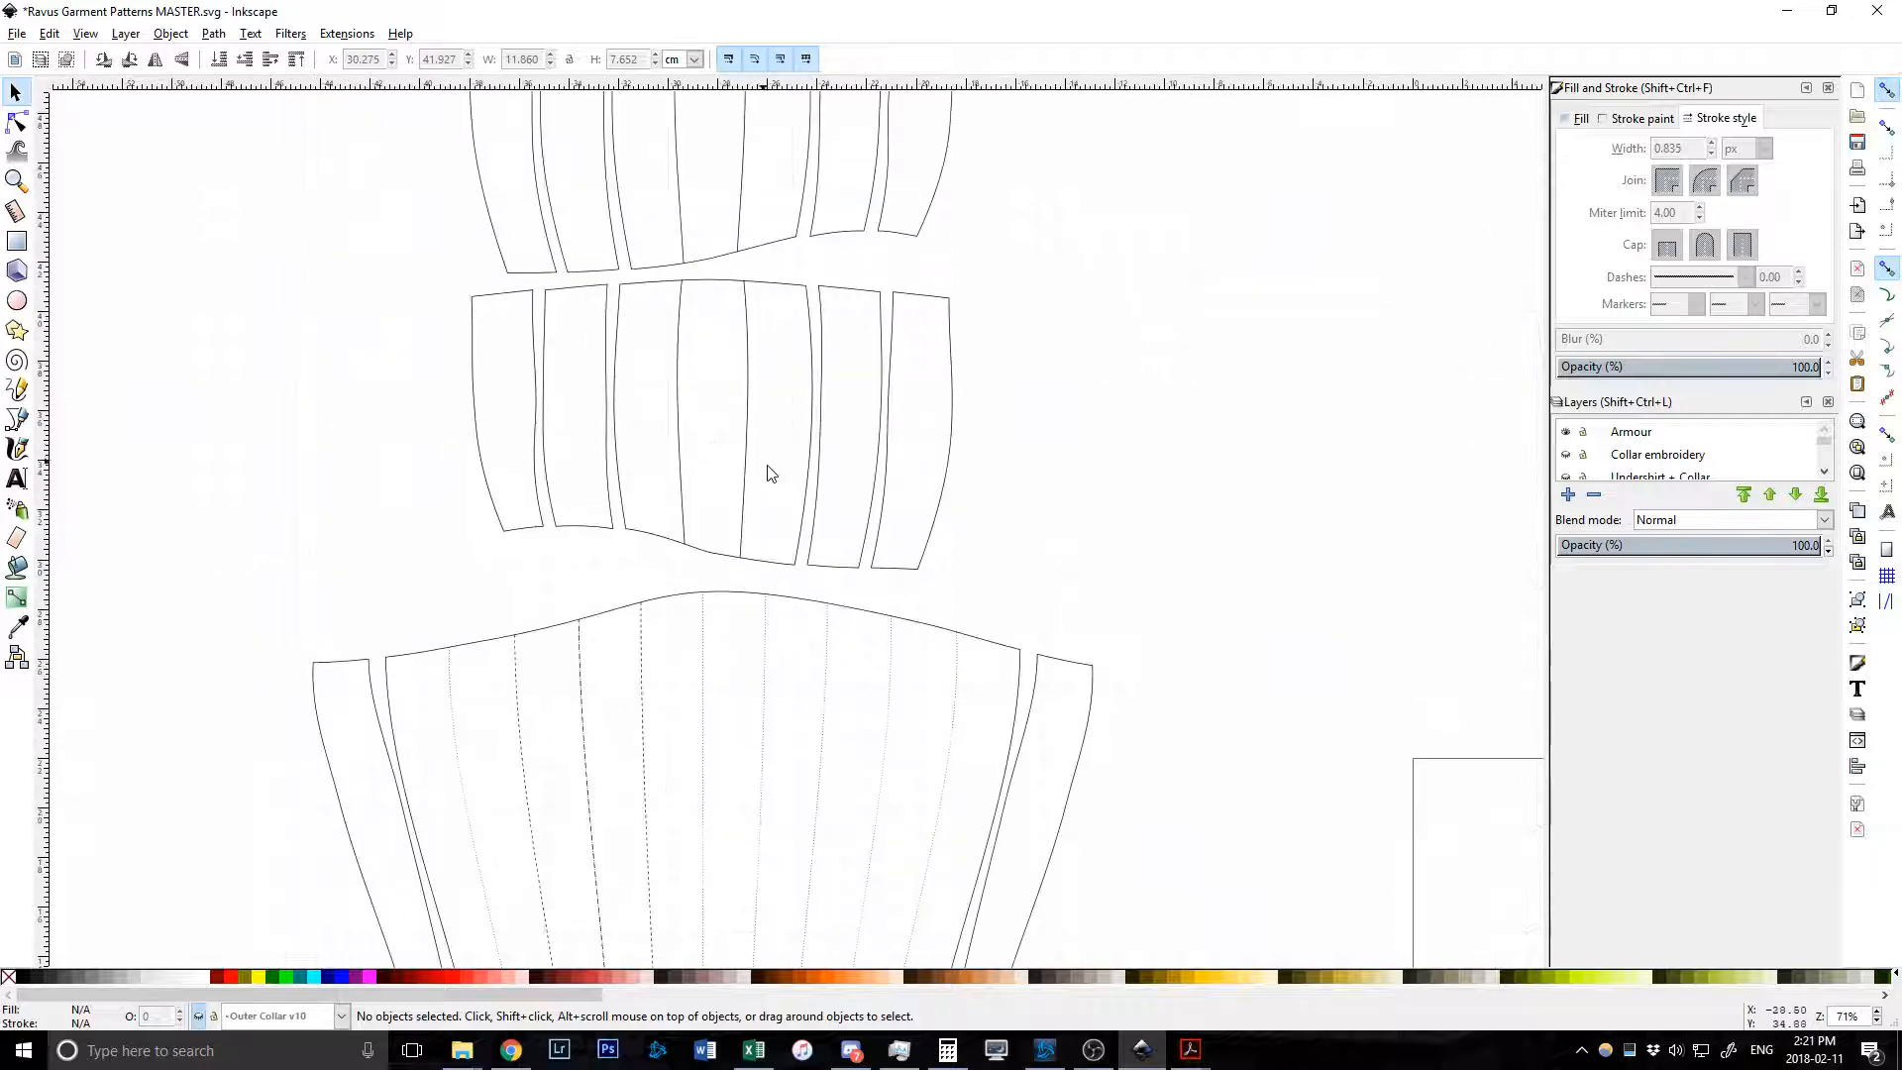
scroll(780, 485, down, 4)
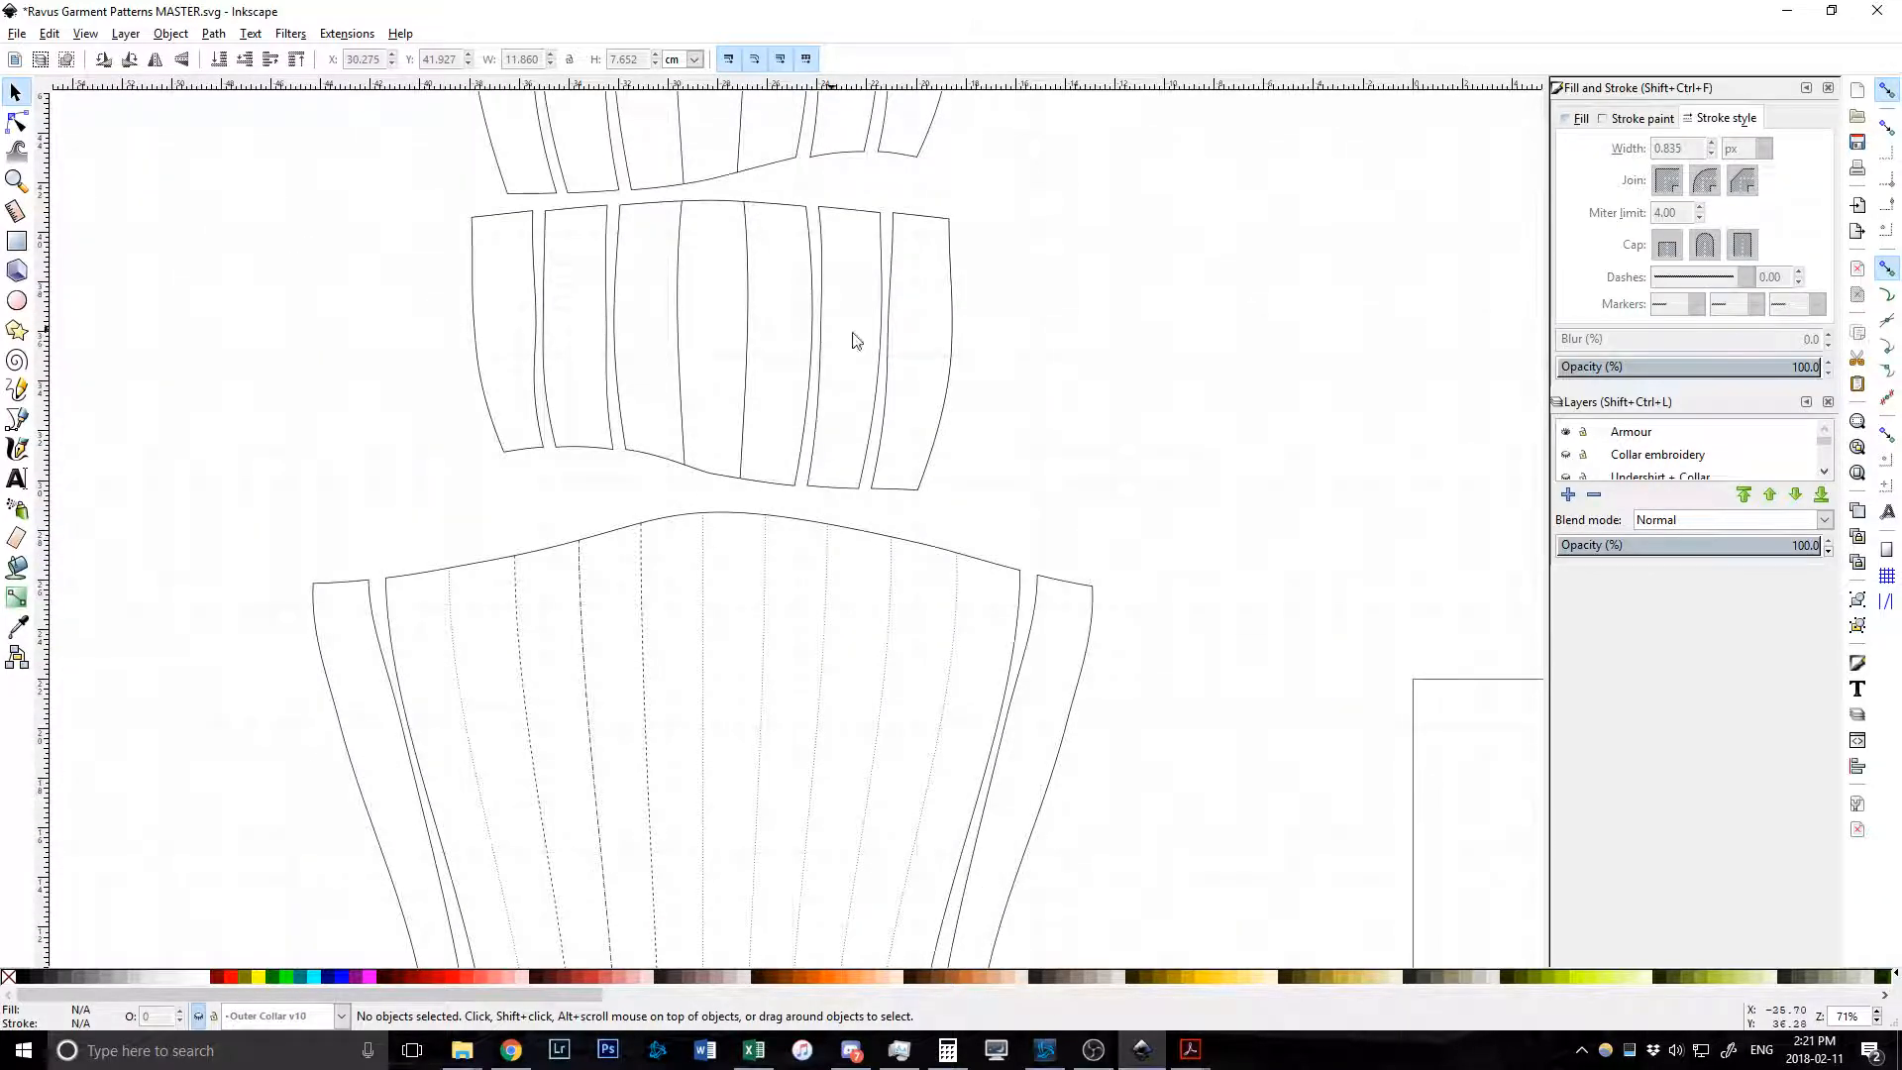
Bring ravus.pdf forward and zoom into its Garments reference page.
mouse_move(1194, 1055)
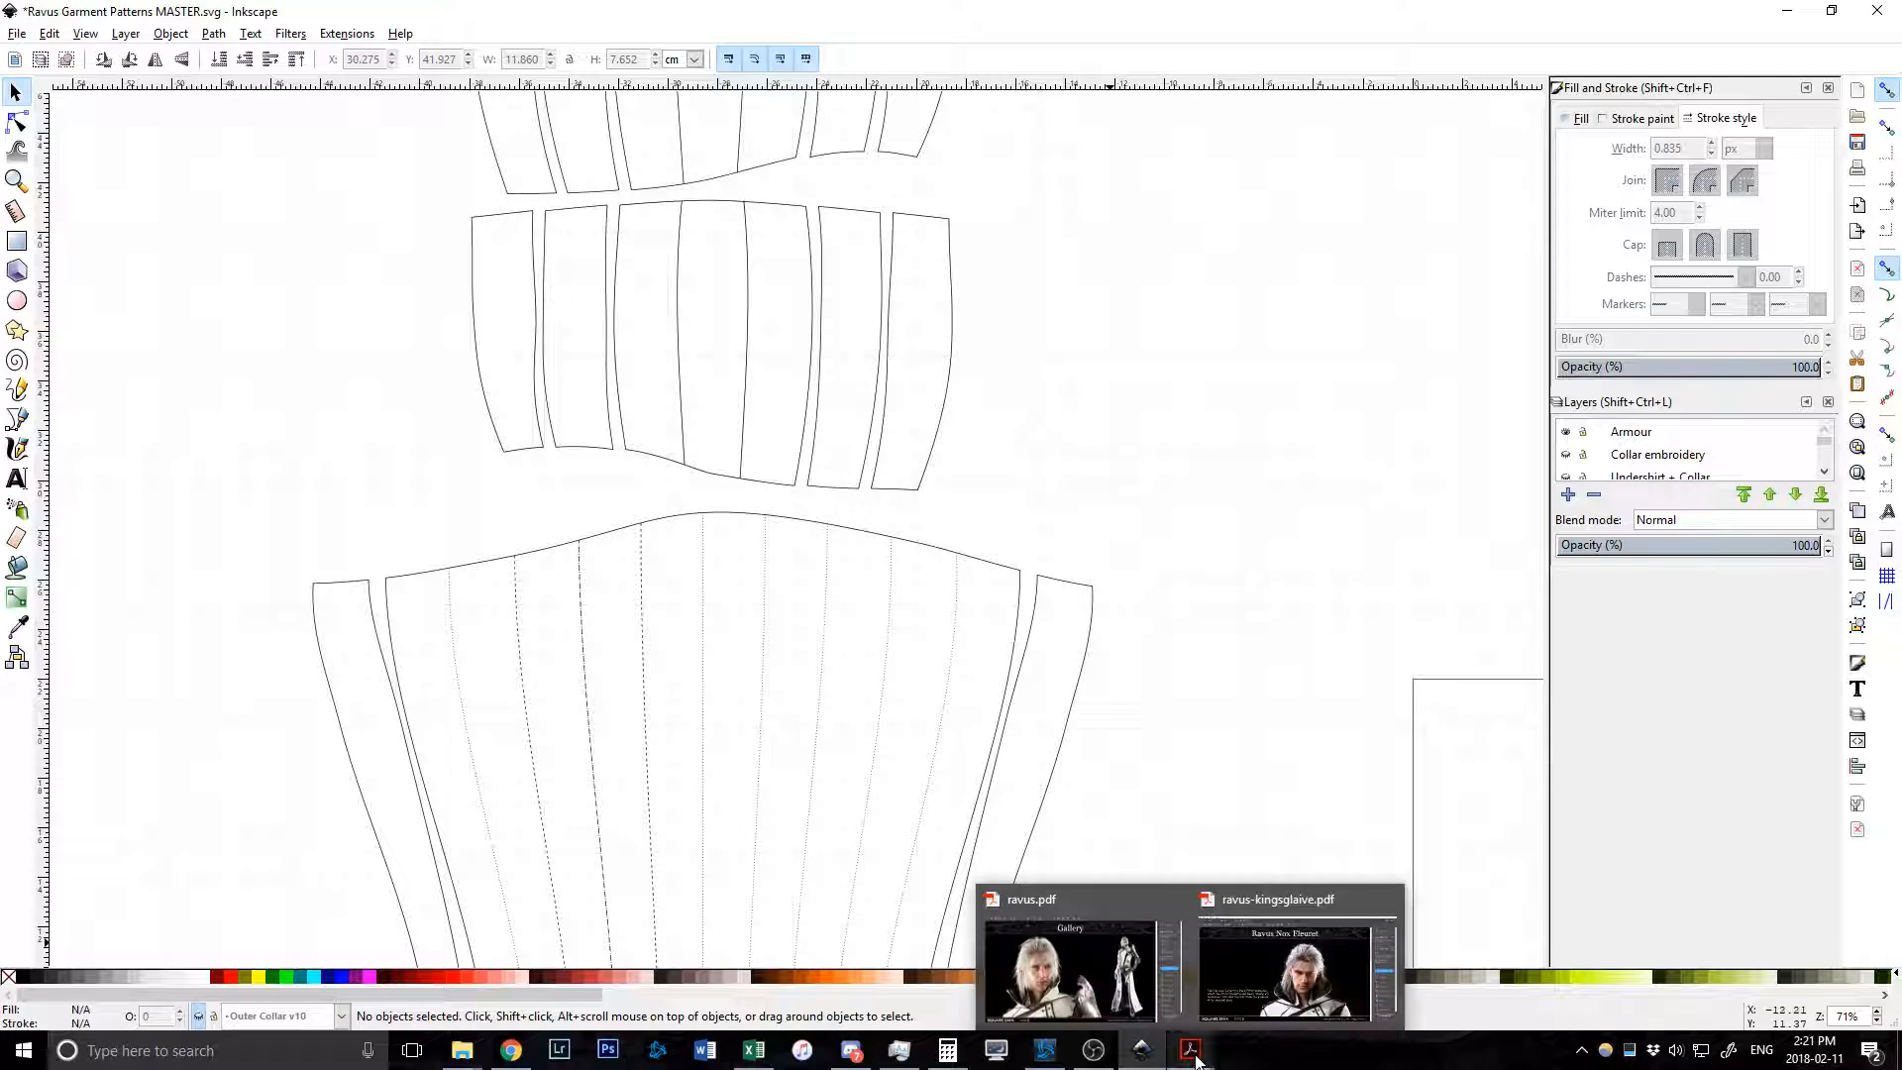
click(1132, 993)
scroll(946, 690, down, 3)
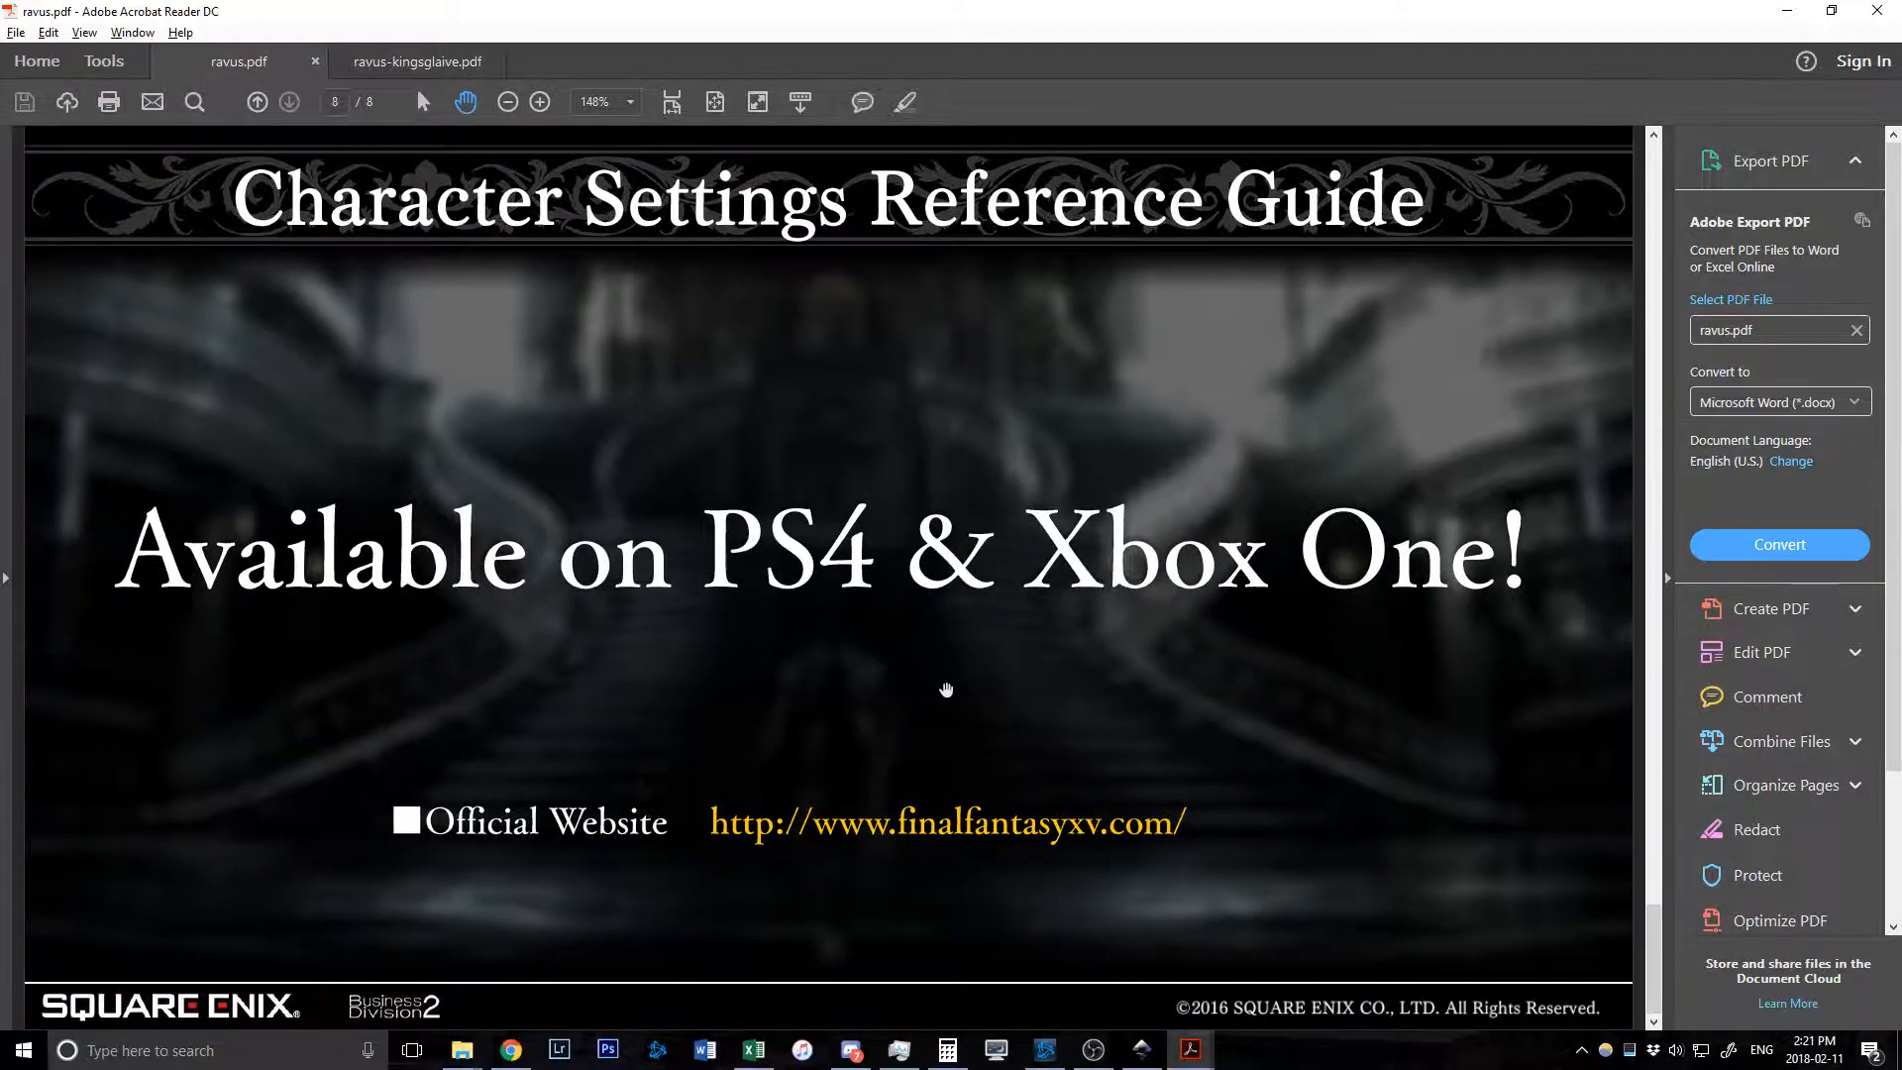
scroll(946, 690, up, 10)
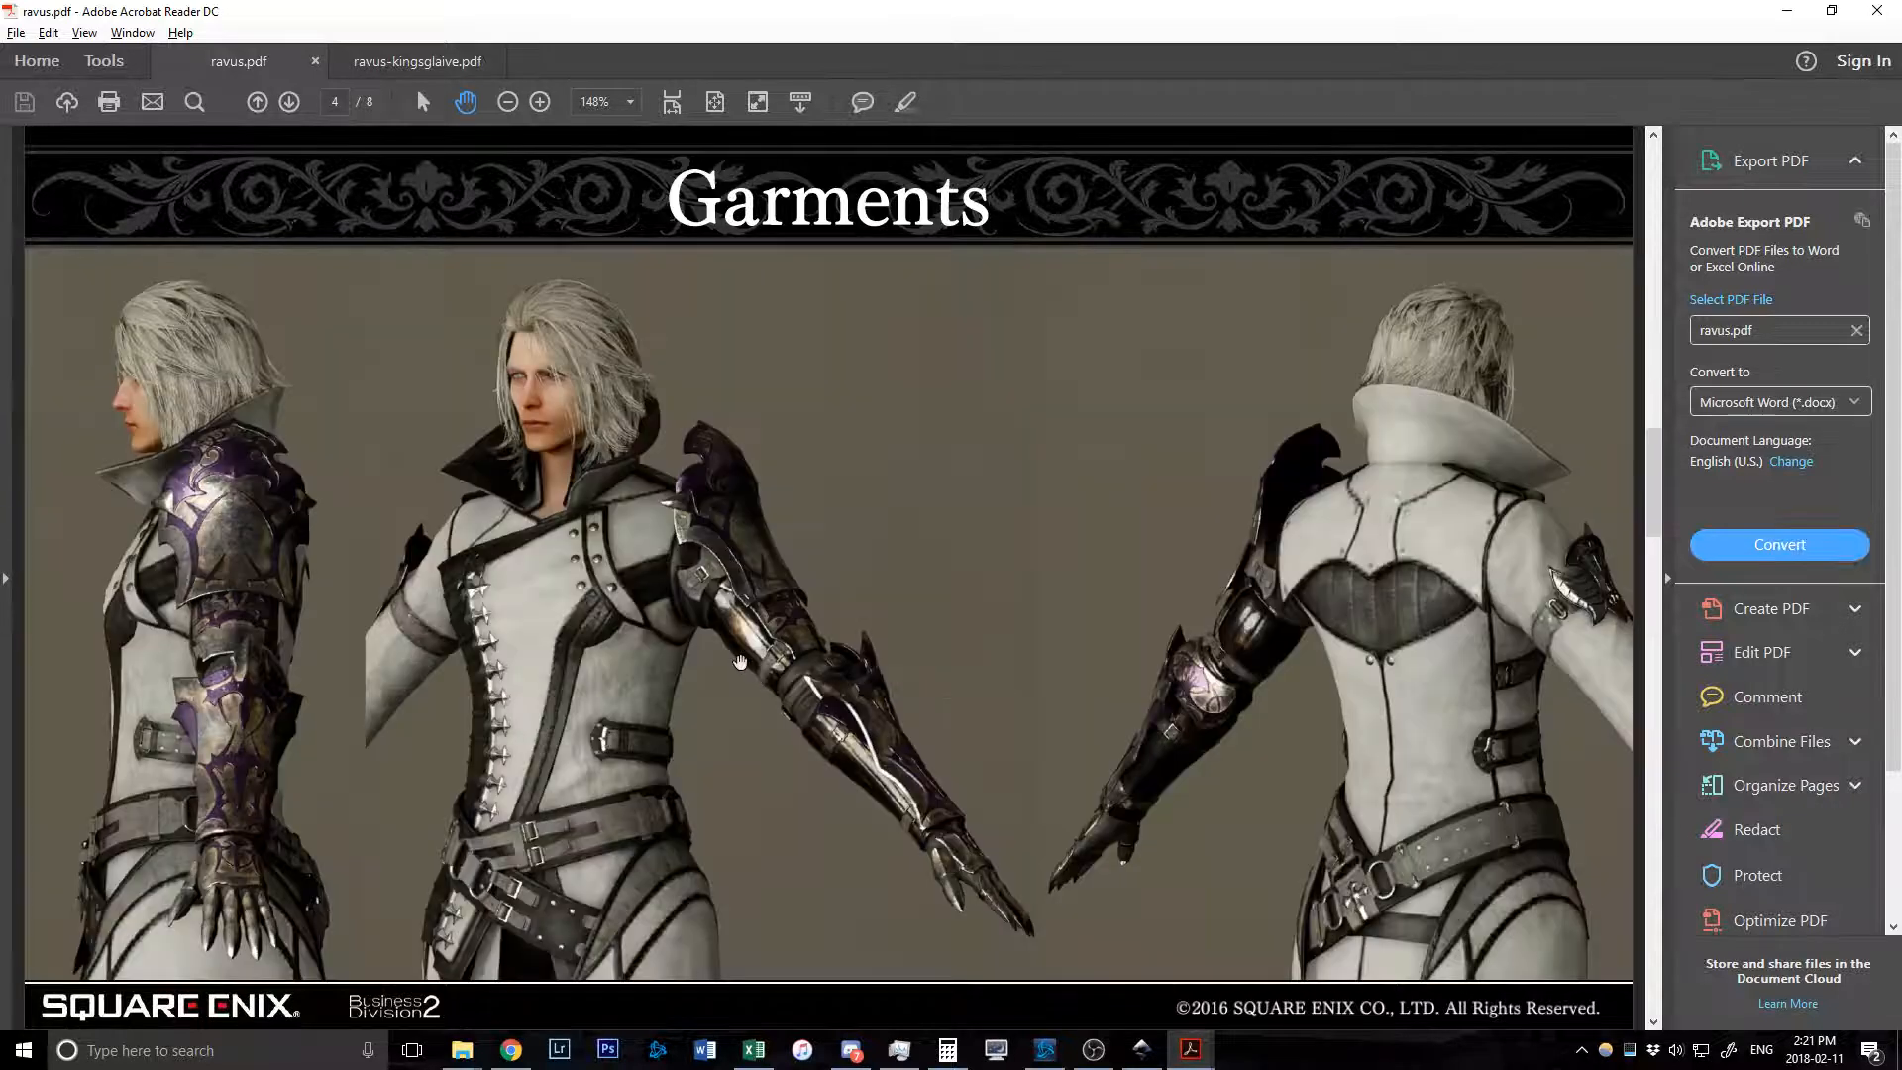
ctrl+scroll(758, 668, up, 8)
drag(441, 510, 985, 585)
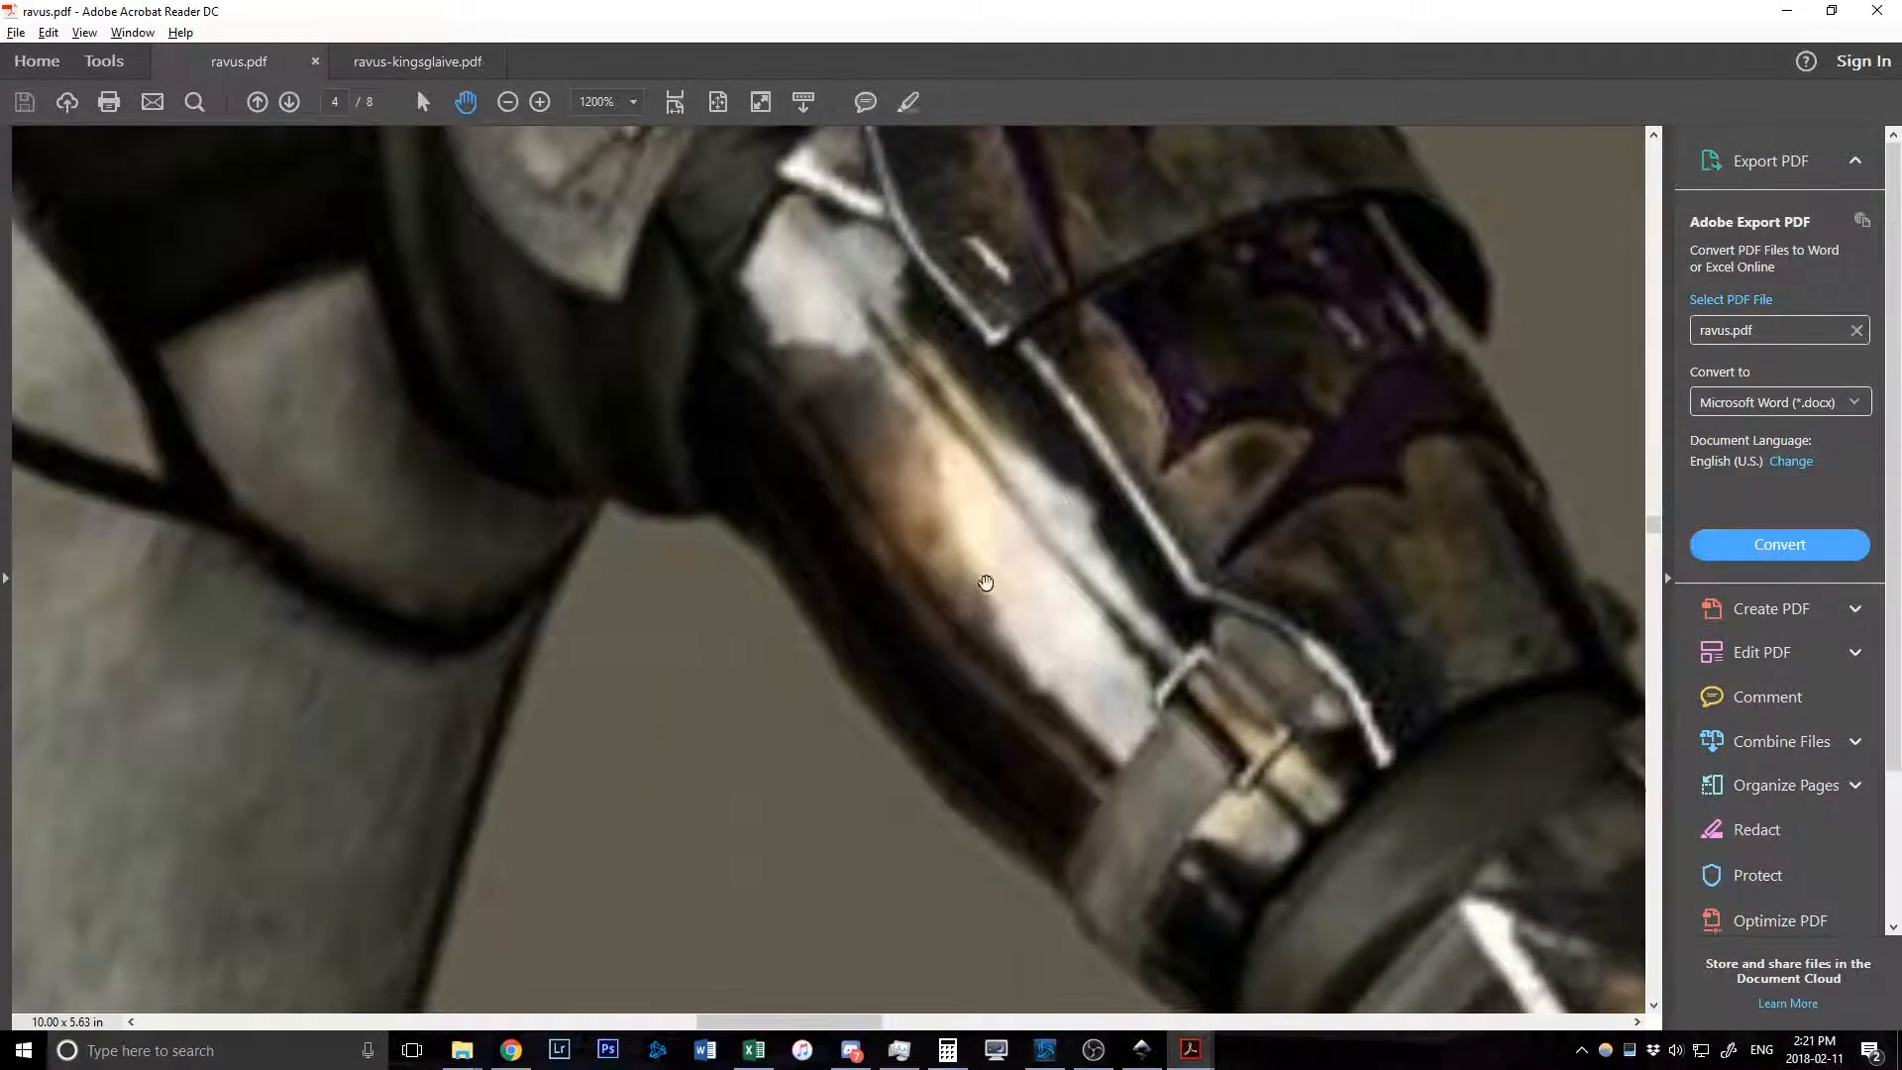
Zoom back out on the Garments page, then return to Inkscape with the canvas at 18%.
ctrl+scroll(1097, 533, down, 8)
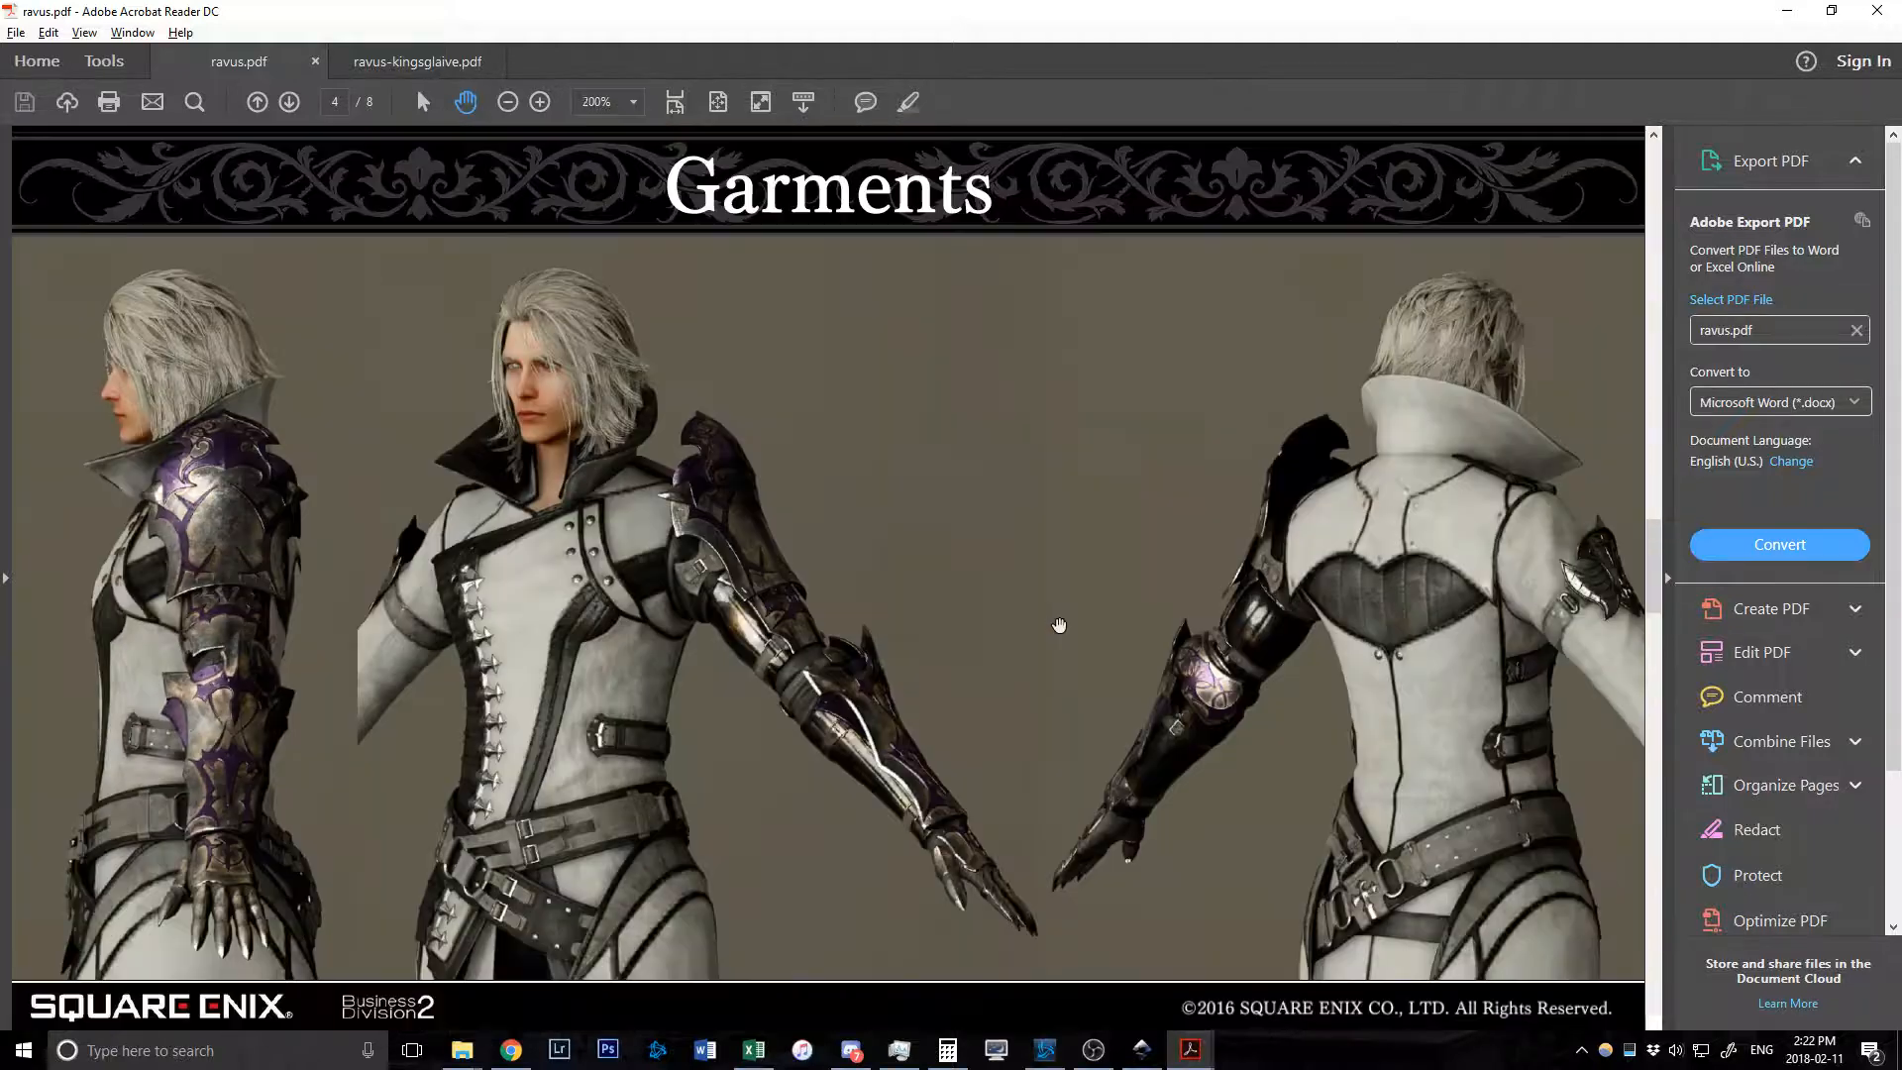
ctrl+scroll(1268, 639, up, 5)
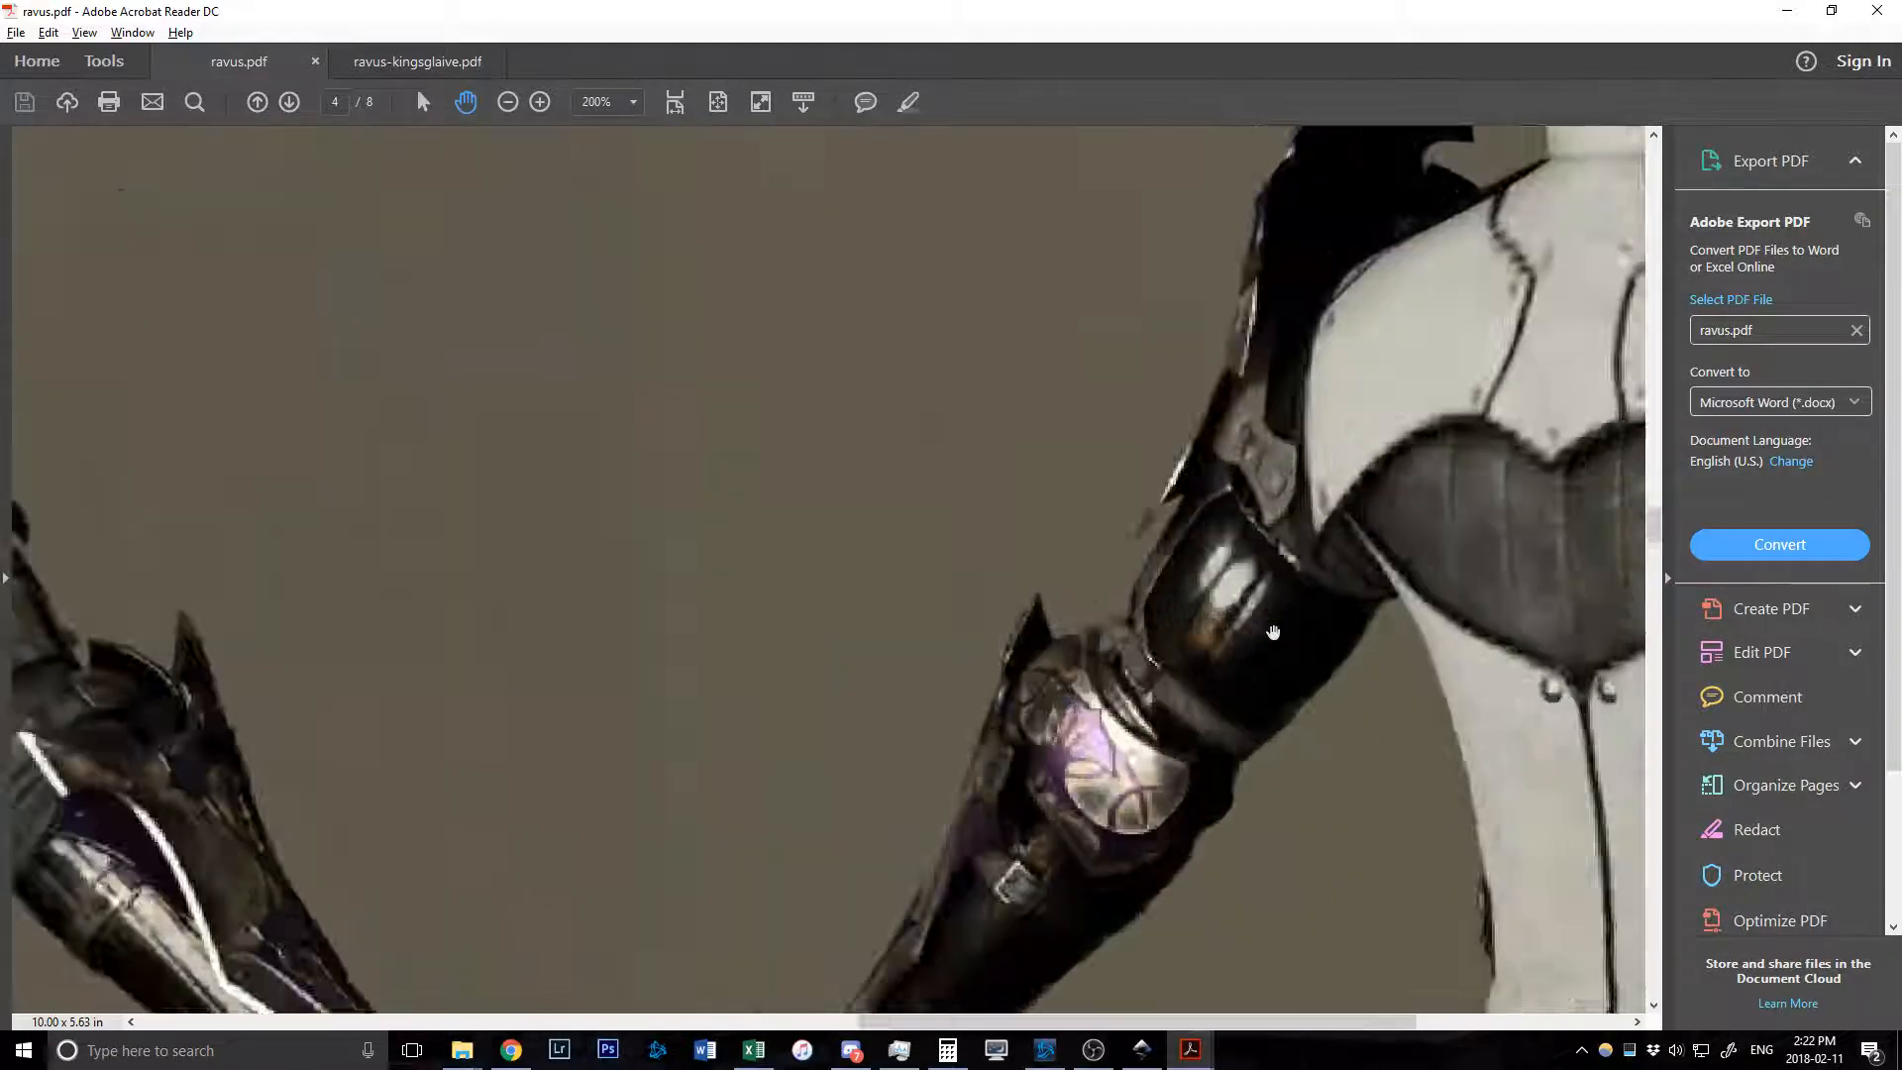
ctrl+scroll(1273, 632, down, 5)
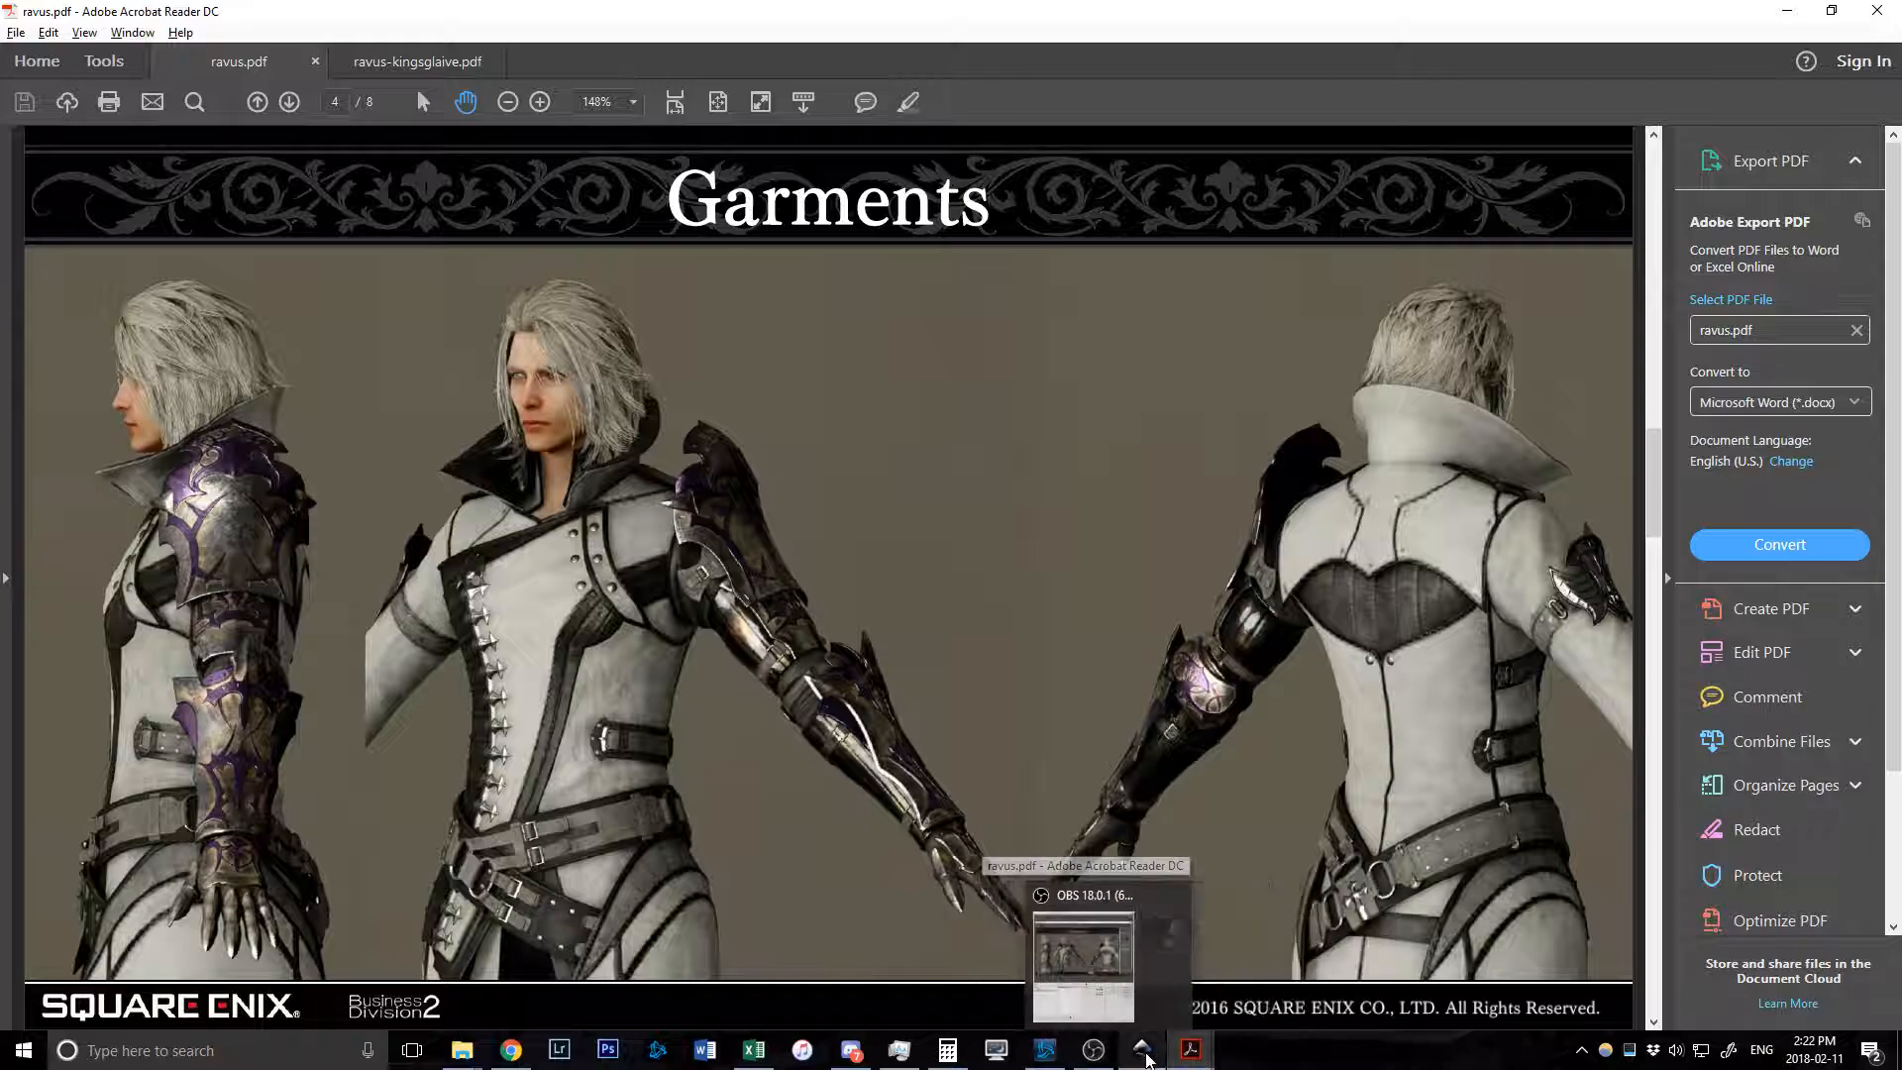
click(1013, 1010)
ctrl+scroll(555, 589, down, 4)
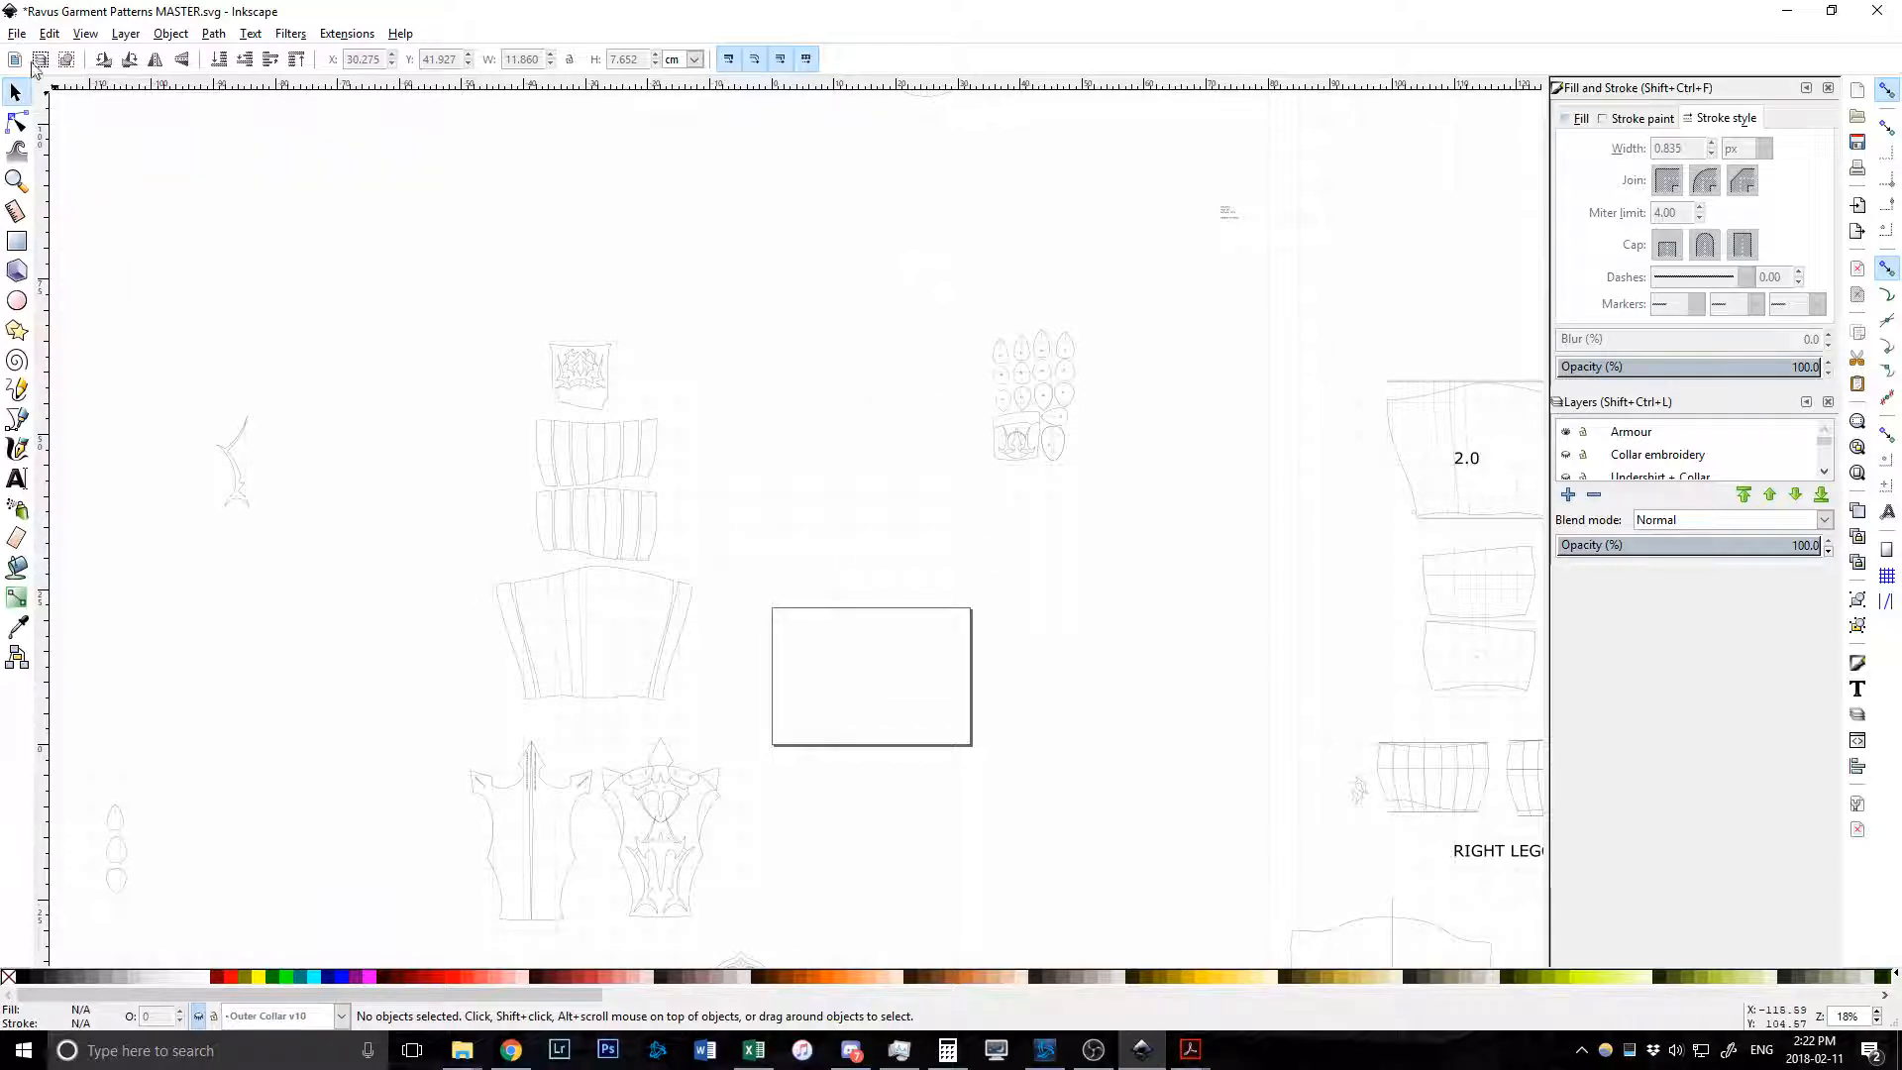
Rubber-band select the 15 collar embroidery groups and drag them into the empty rectangle.
click(16, 34)
click(839, 586)
click(14, 94)
drag(907, 269, 1203, 543)
mouse_move(1040, 336)
mouse_down()
mouse_move(1035, 387)
mouse_move(833, 657)
mouse_move(830, 634)
mouse_up()
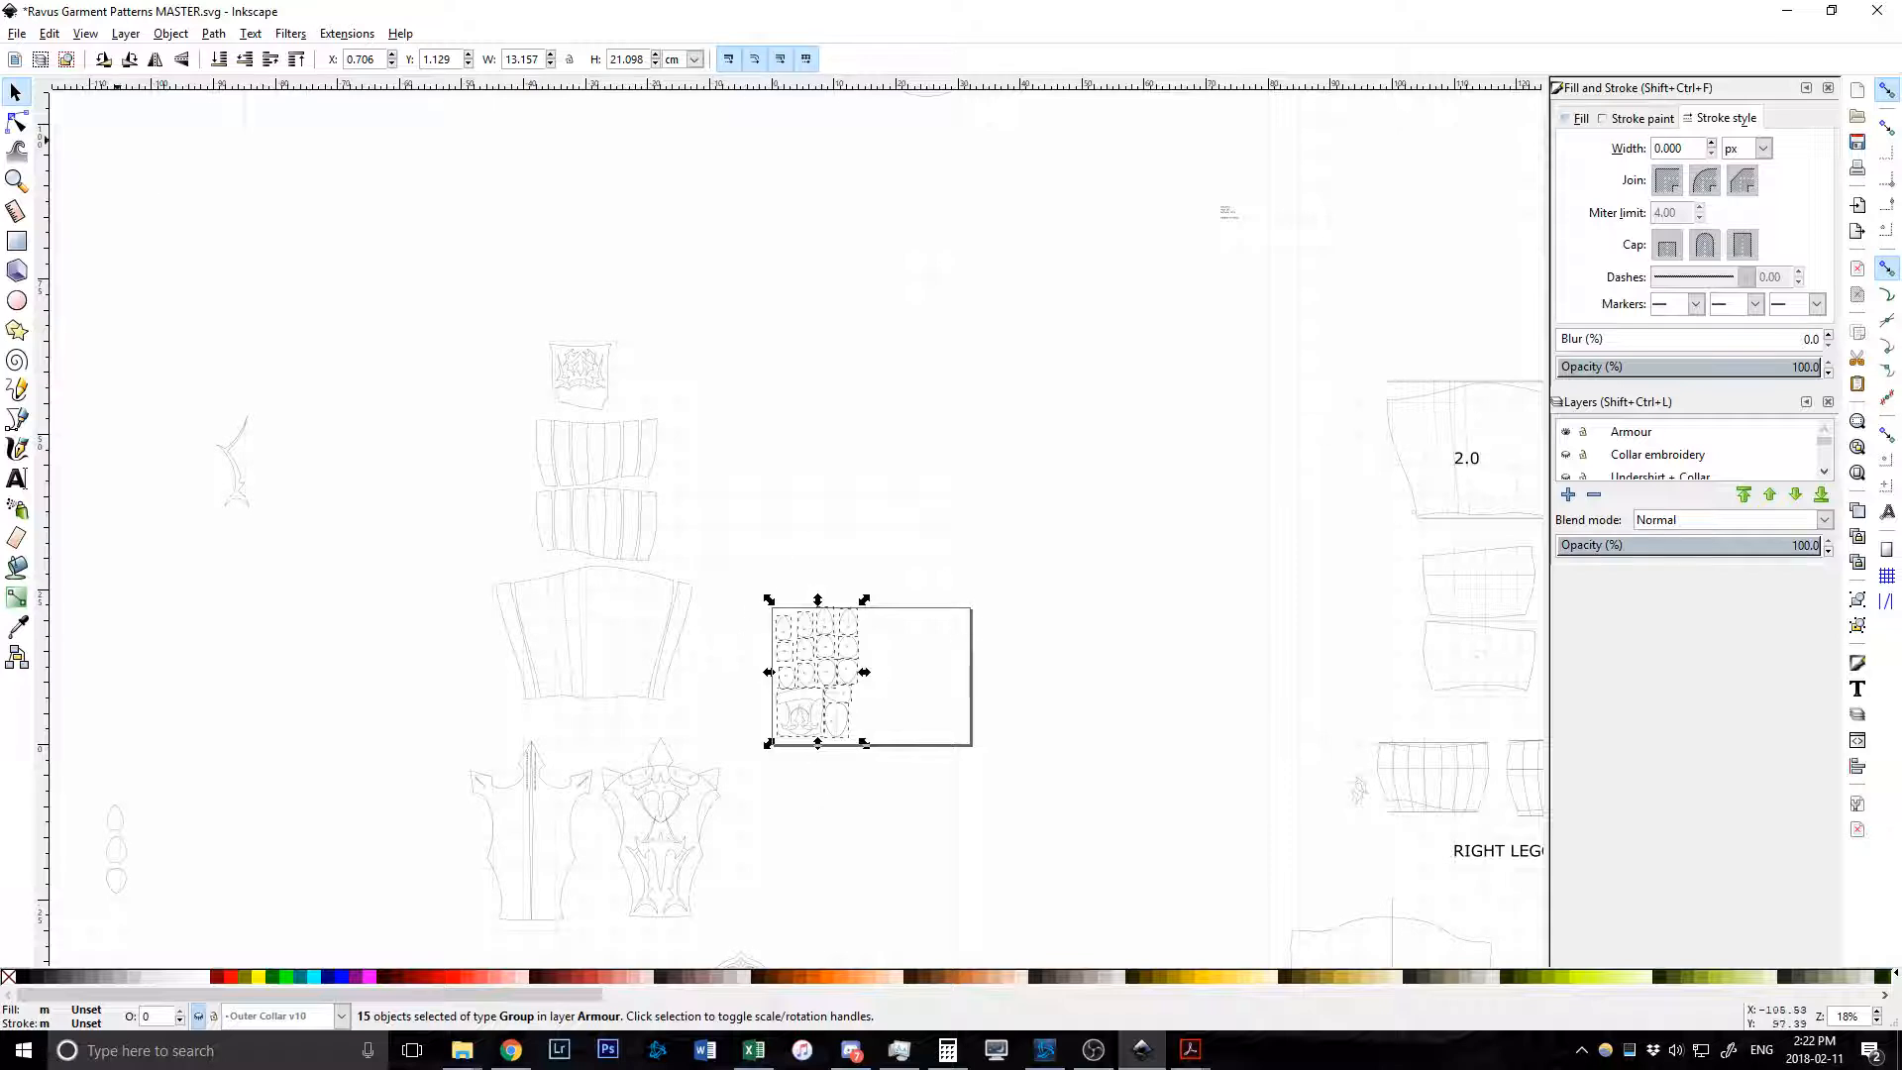
Save the layout as 'Ravus Garment Patterns MASTER' in the Patterns folder, in Portable Document Format (*.pdf).
click(551, 237)
click(17, 32)
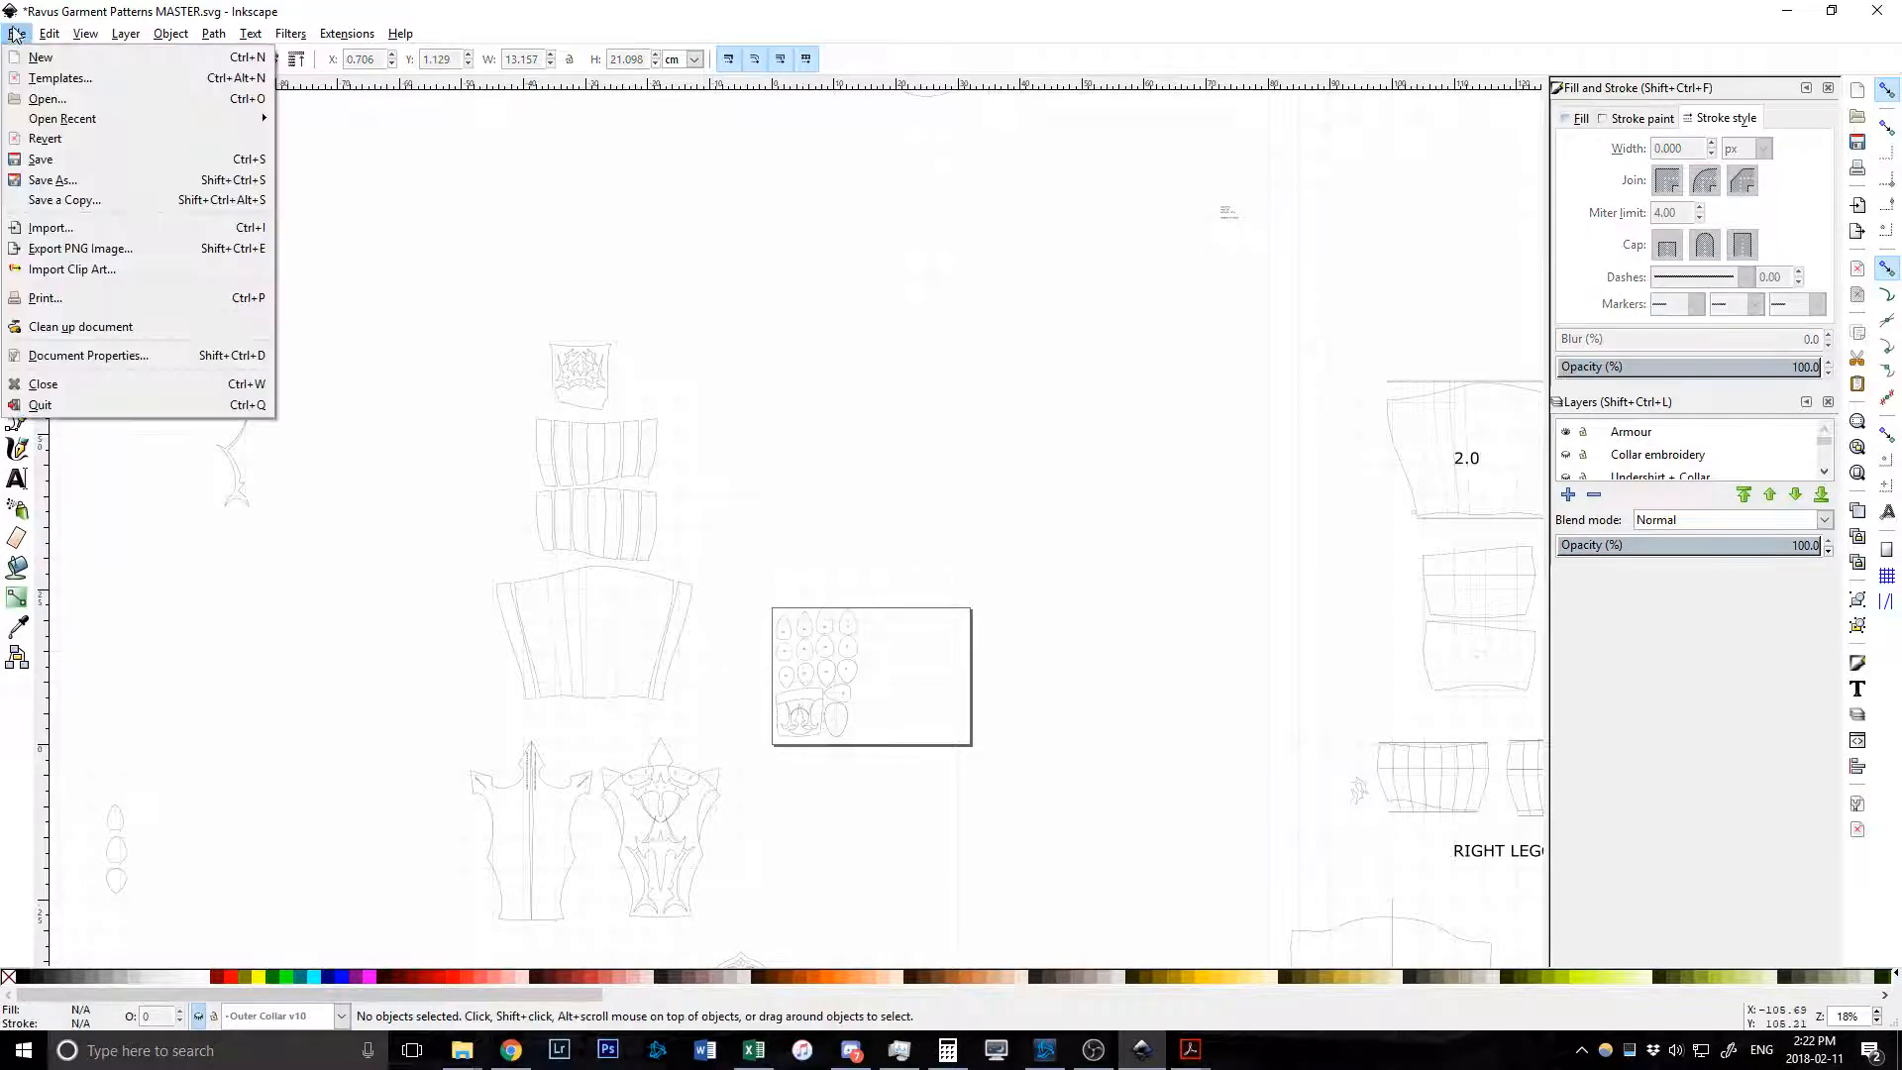
click(57, 178)
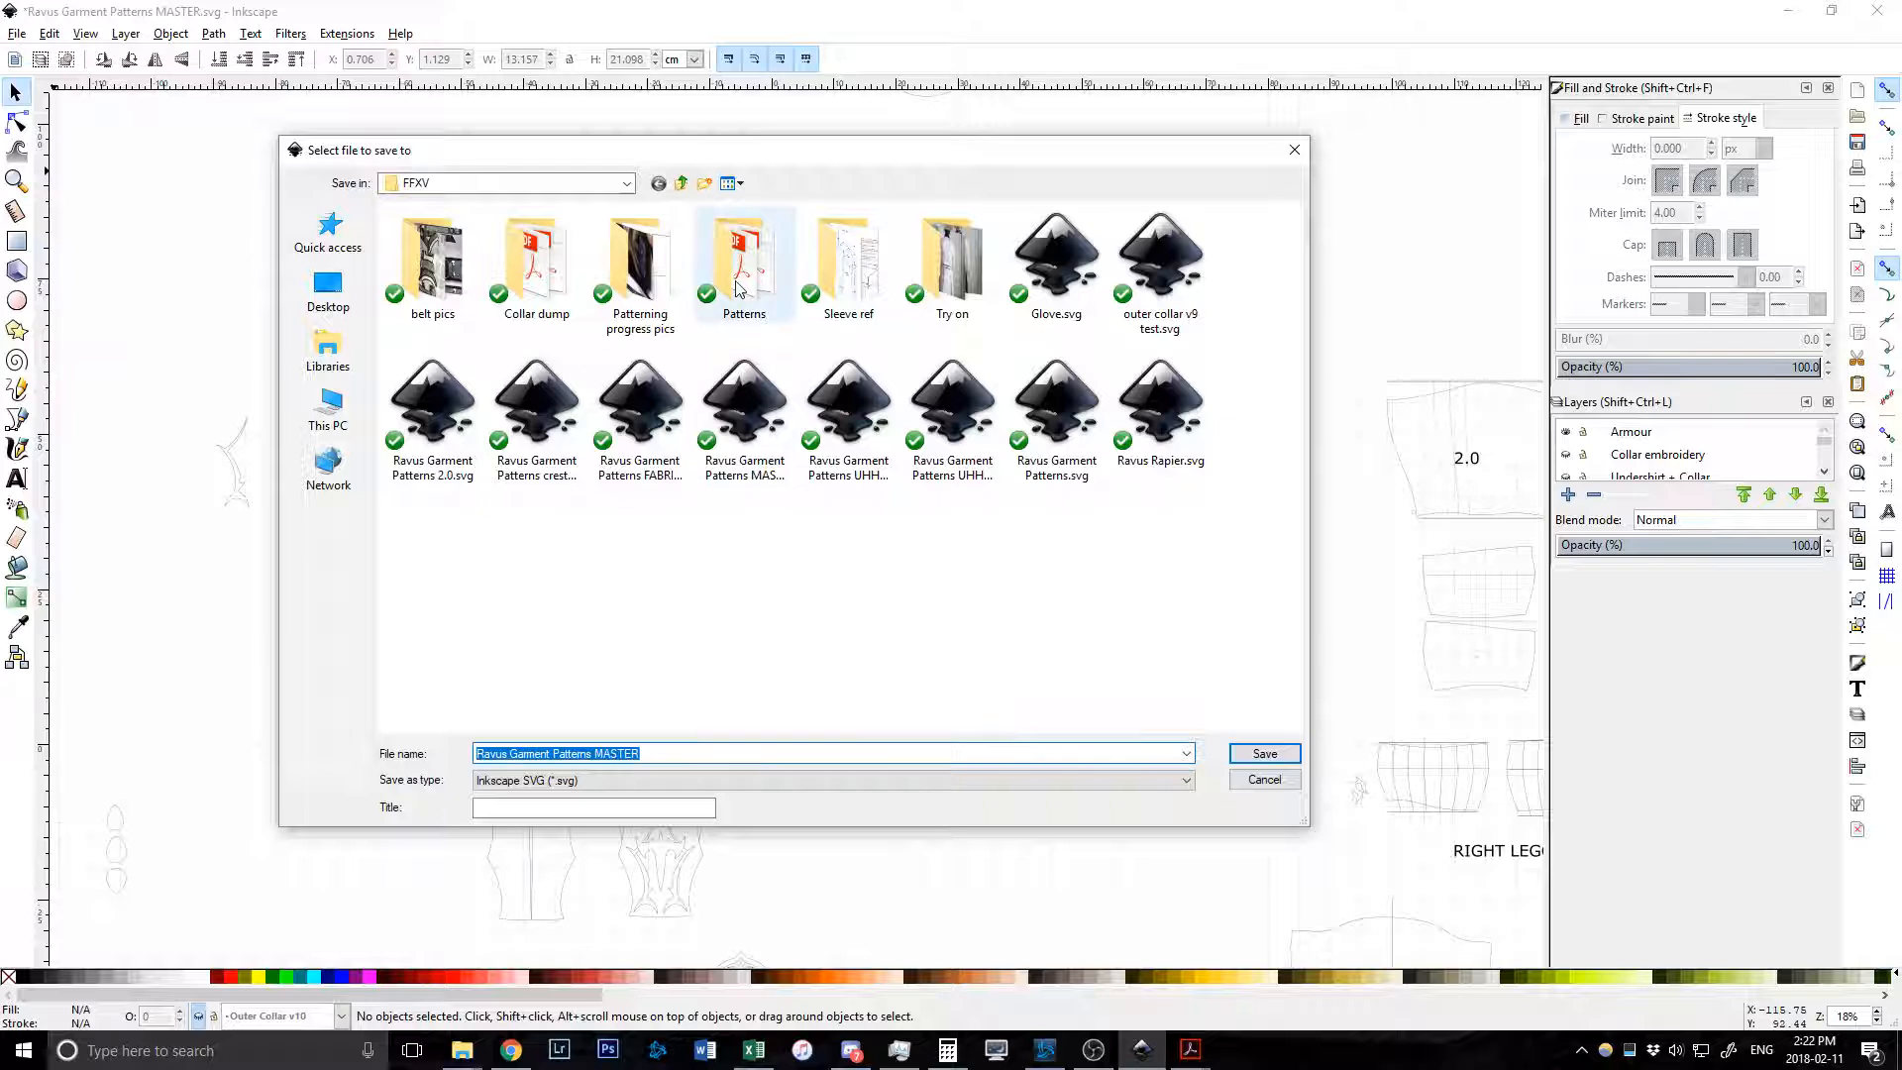
double_click(736, 286)
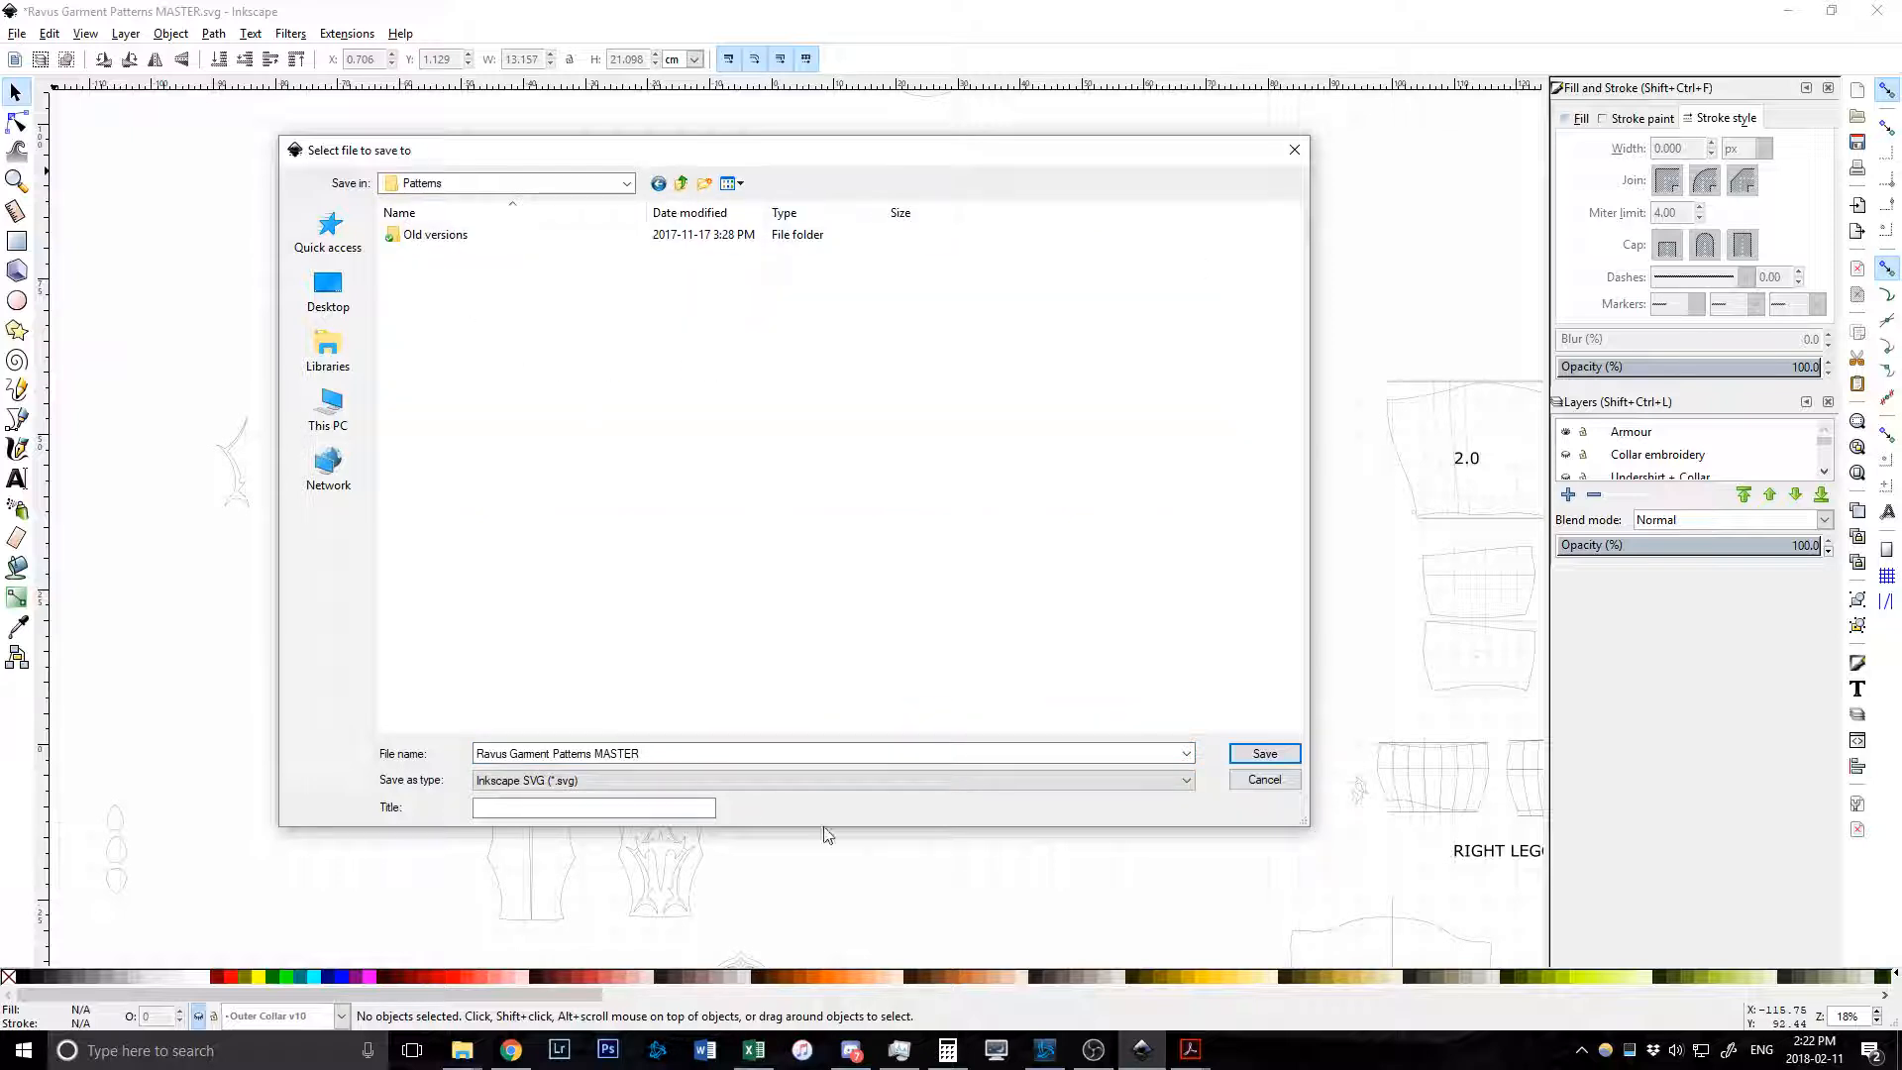
click(1186, 782)
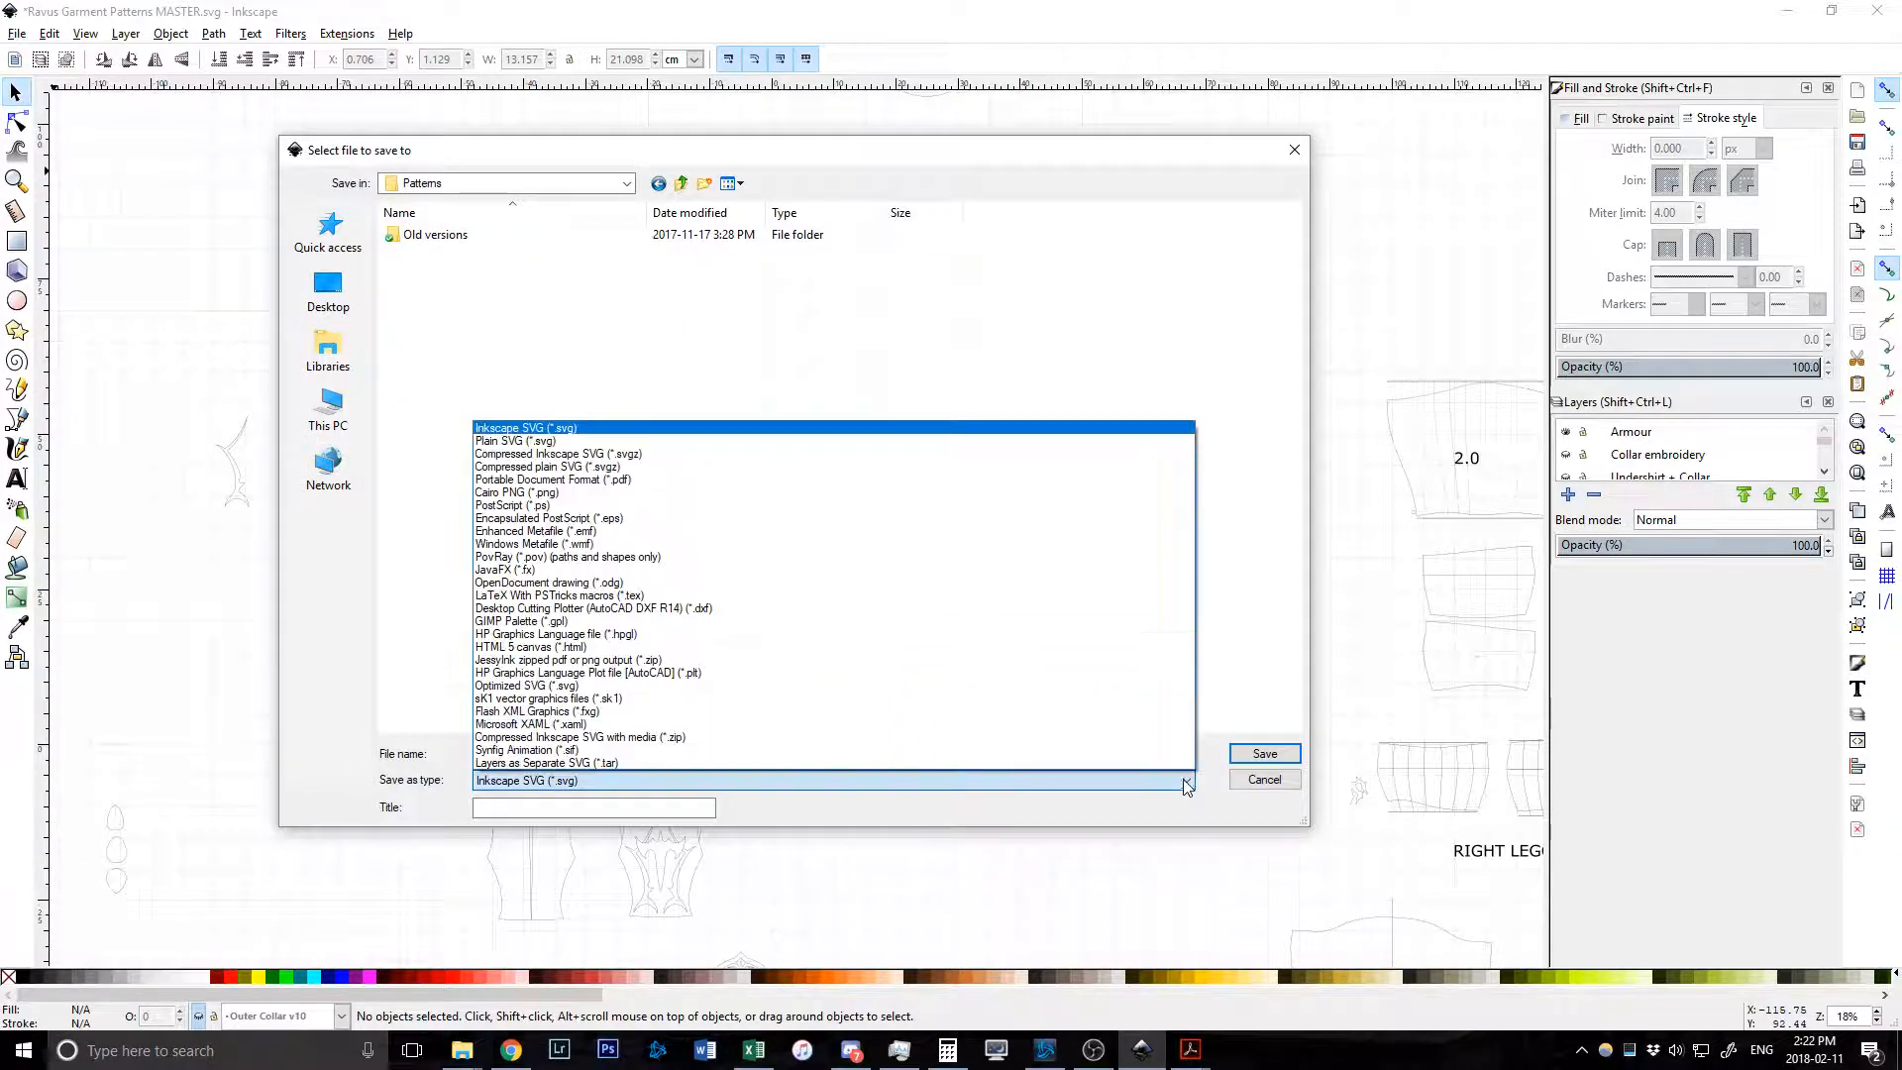
click(598, 479)
scroll(658, 466, down, 7)
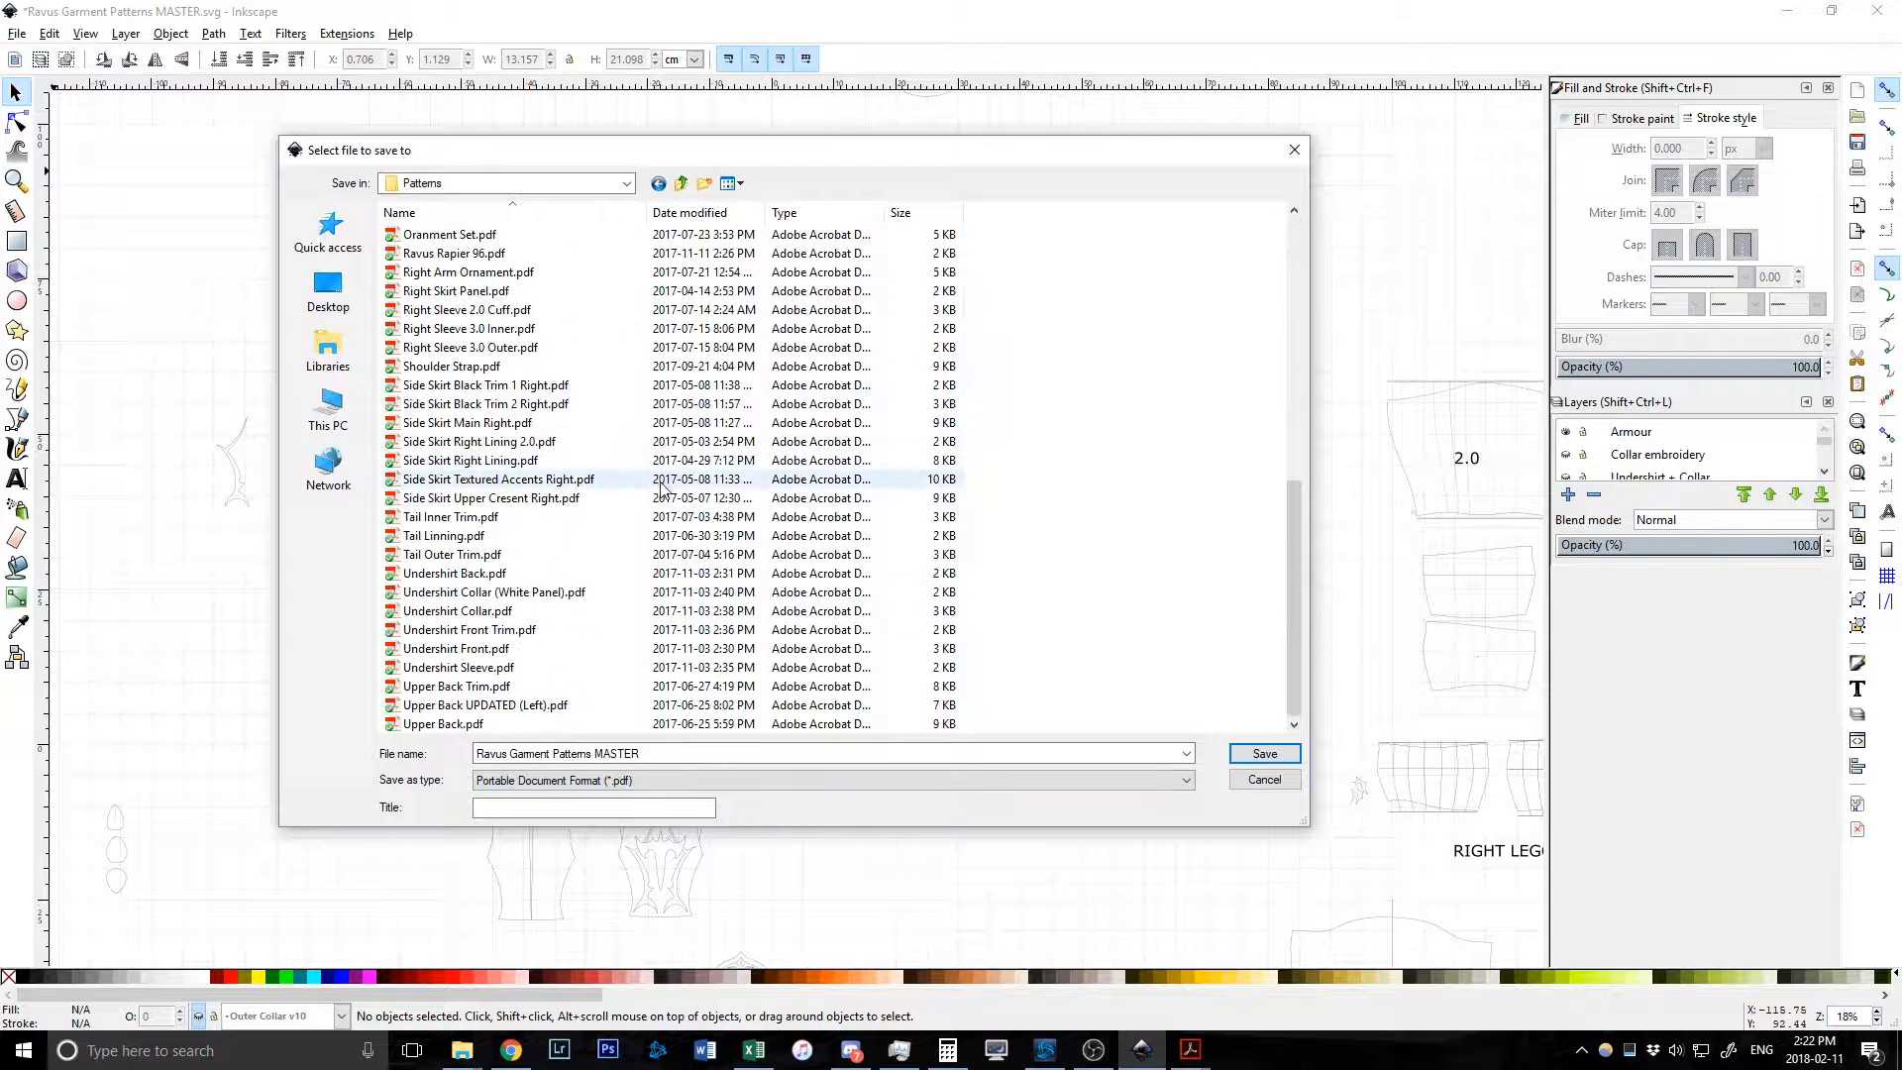
scroll(661, 481, up, 9)
scroll(662, 489, down, 10)
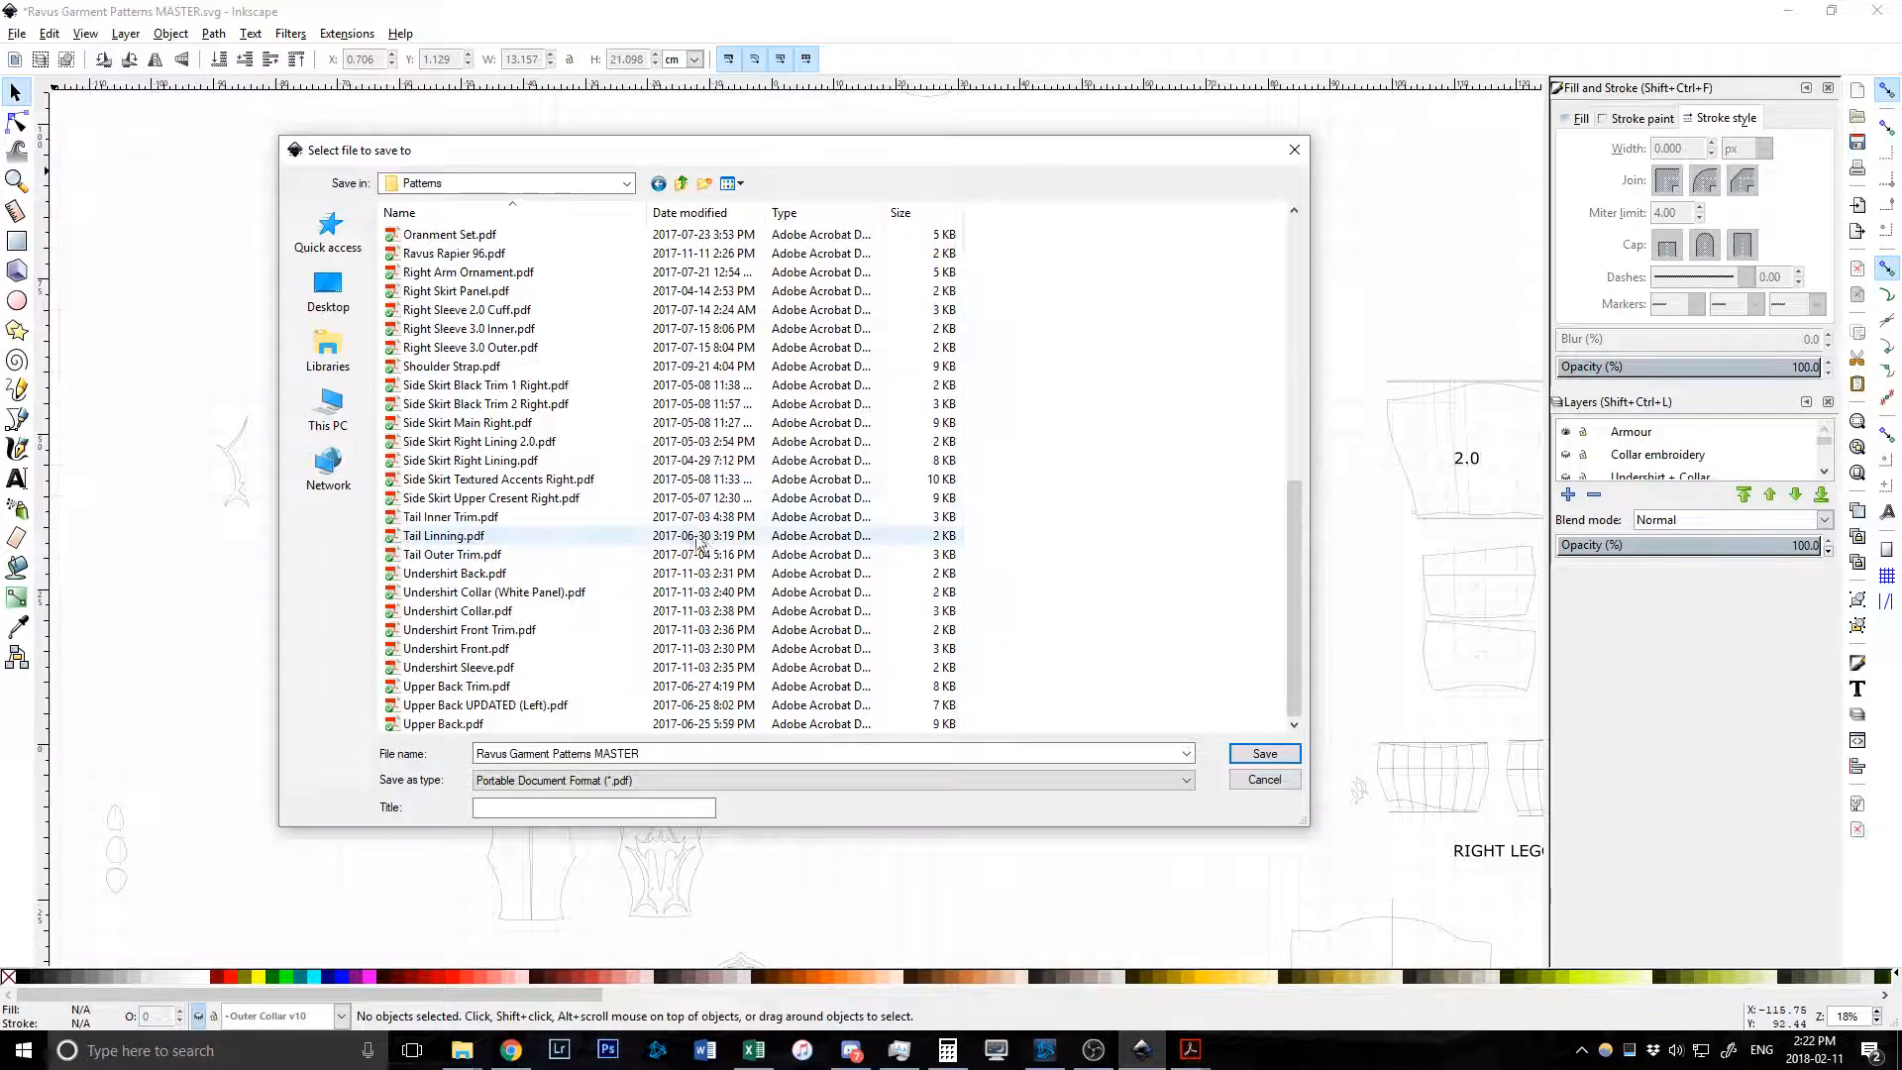
click(1264, 753)
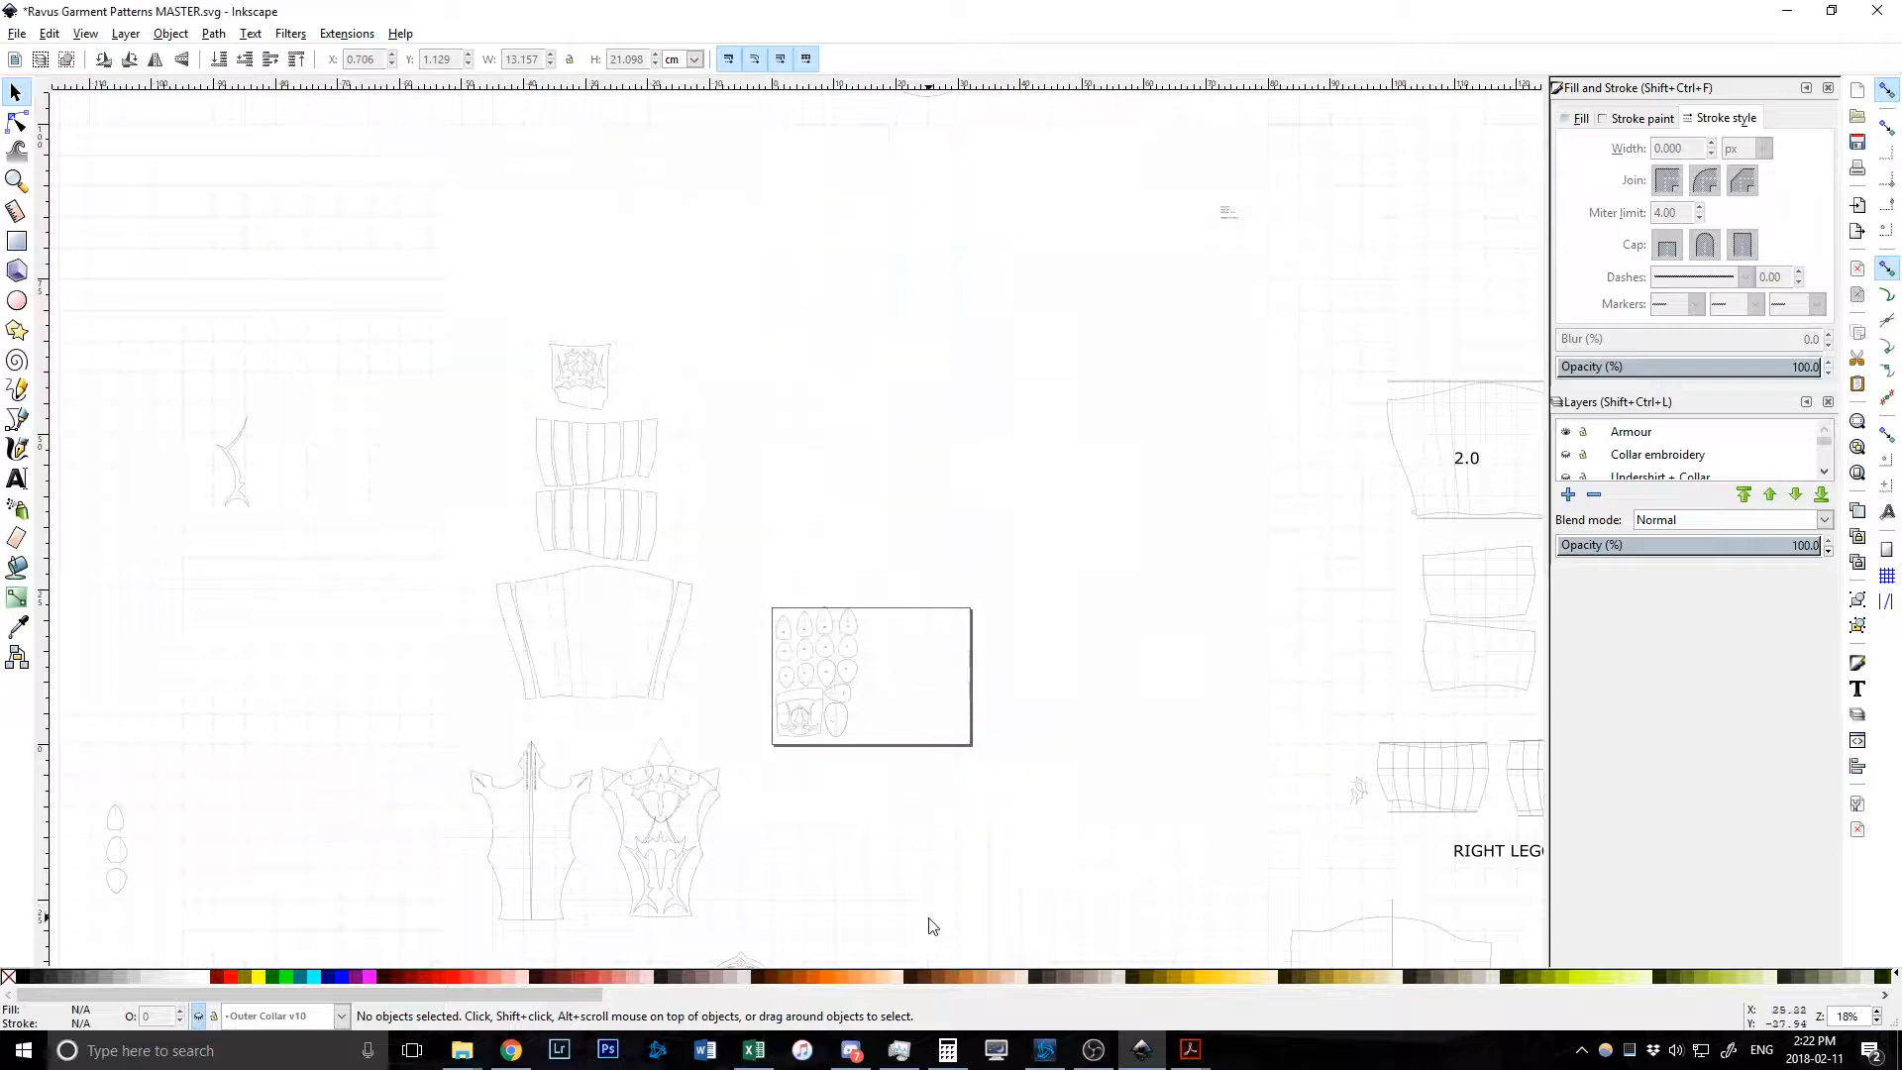
In the FFXV Explorer window, open the Patterns folder and select Side Skirt Main Right.pdf.
mouse_move(464, 1052)
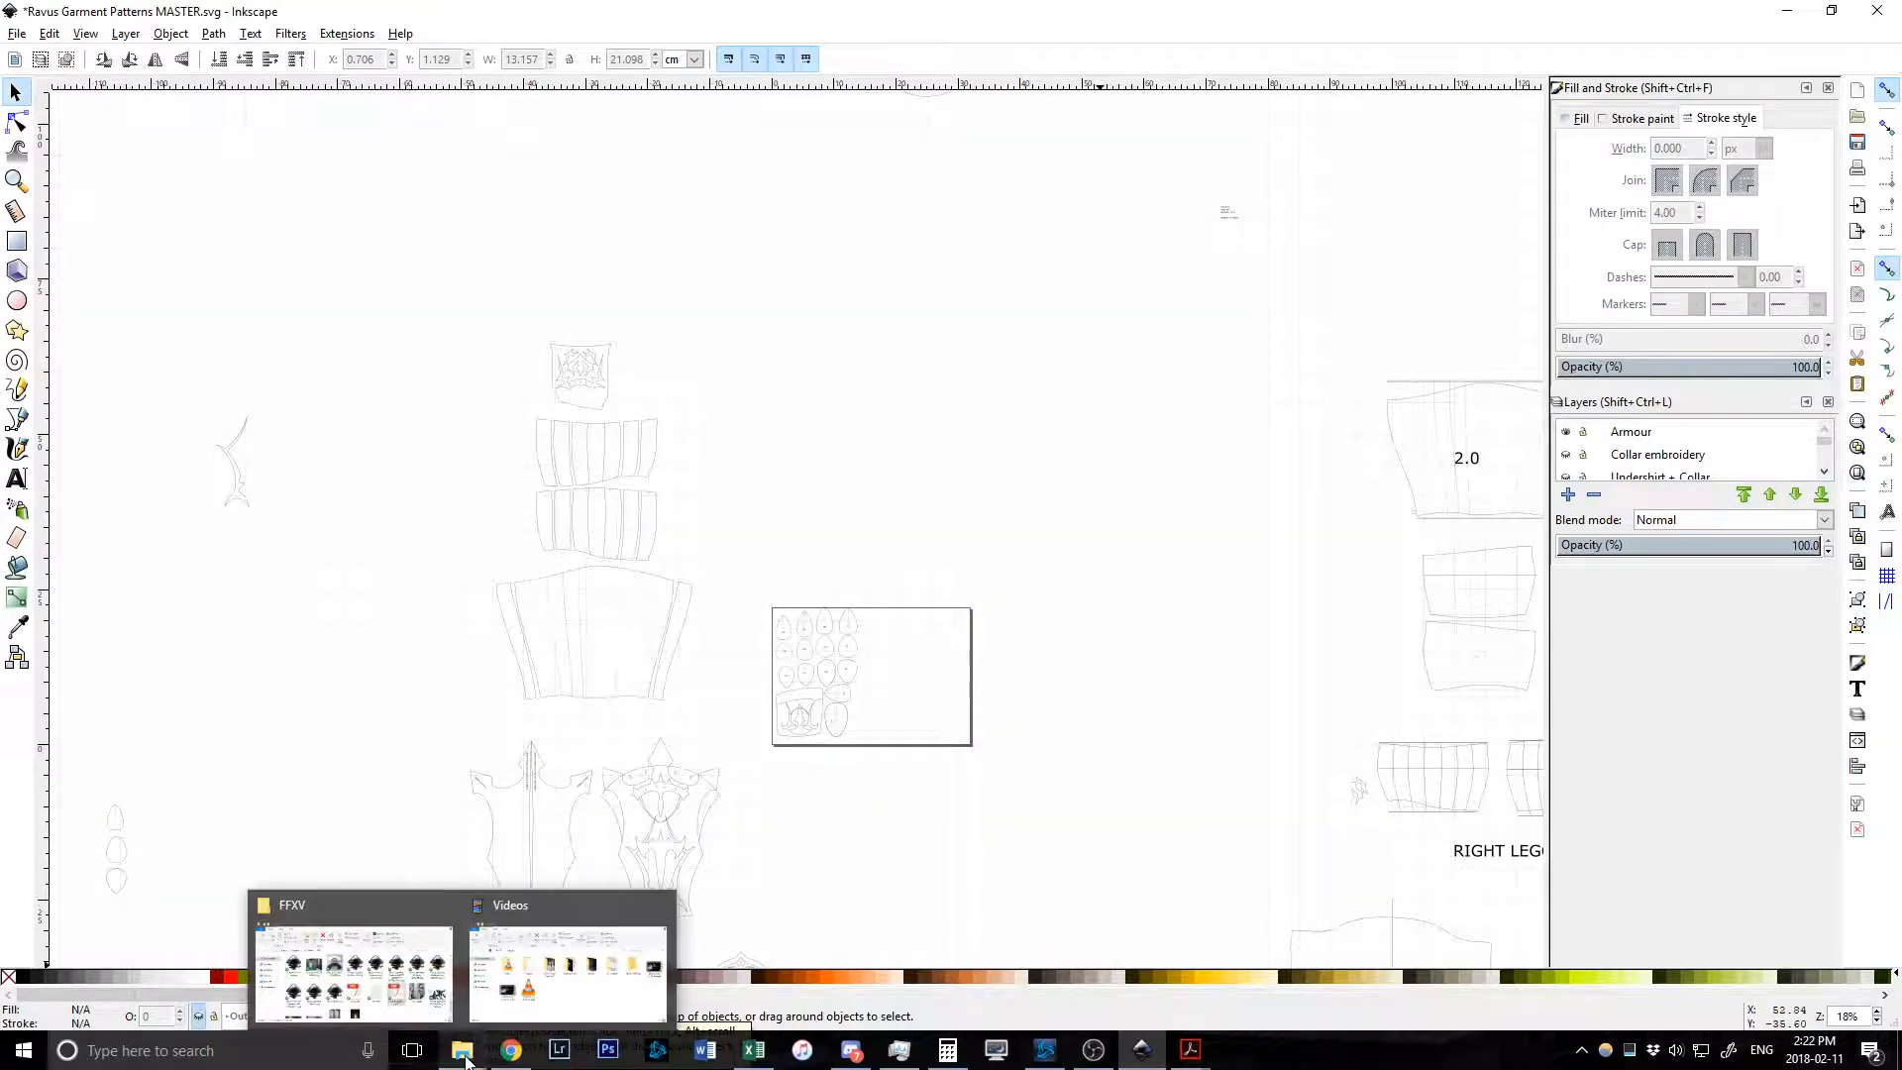
click(362, 999)
scroll(988, 635, up, 10)
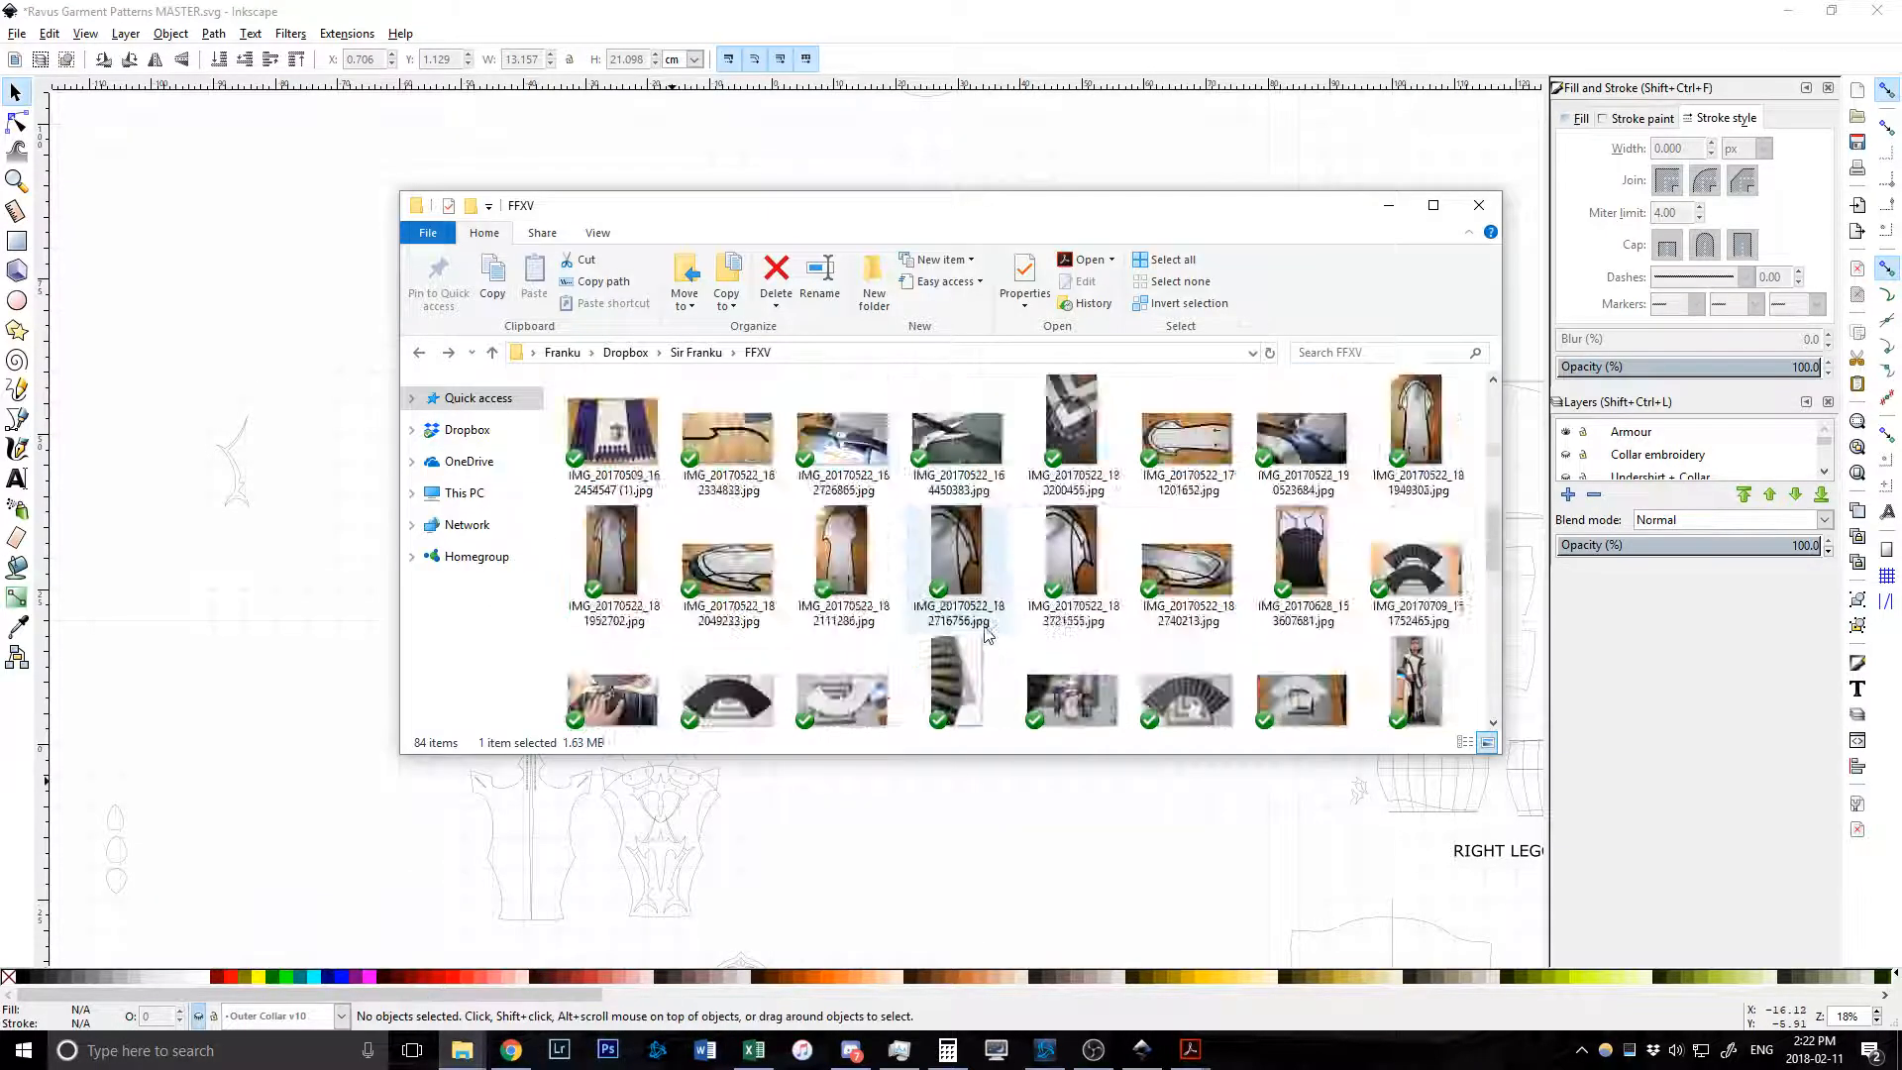
double_click(956, 436)
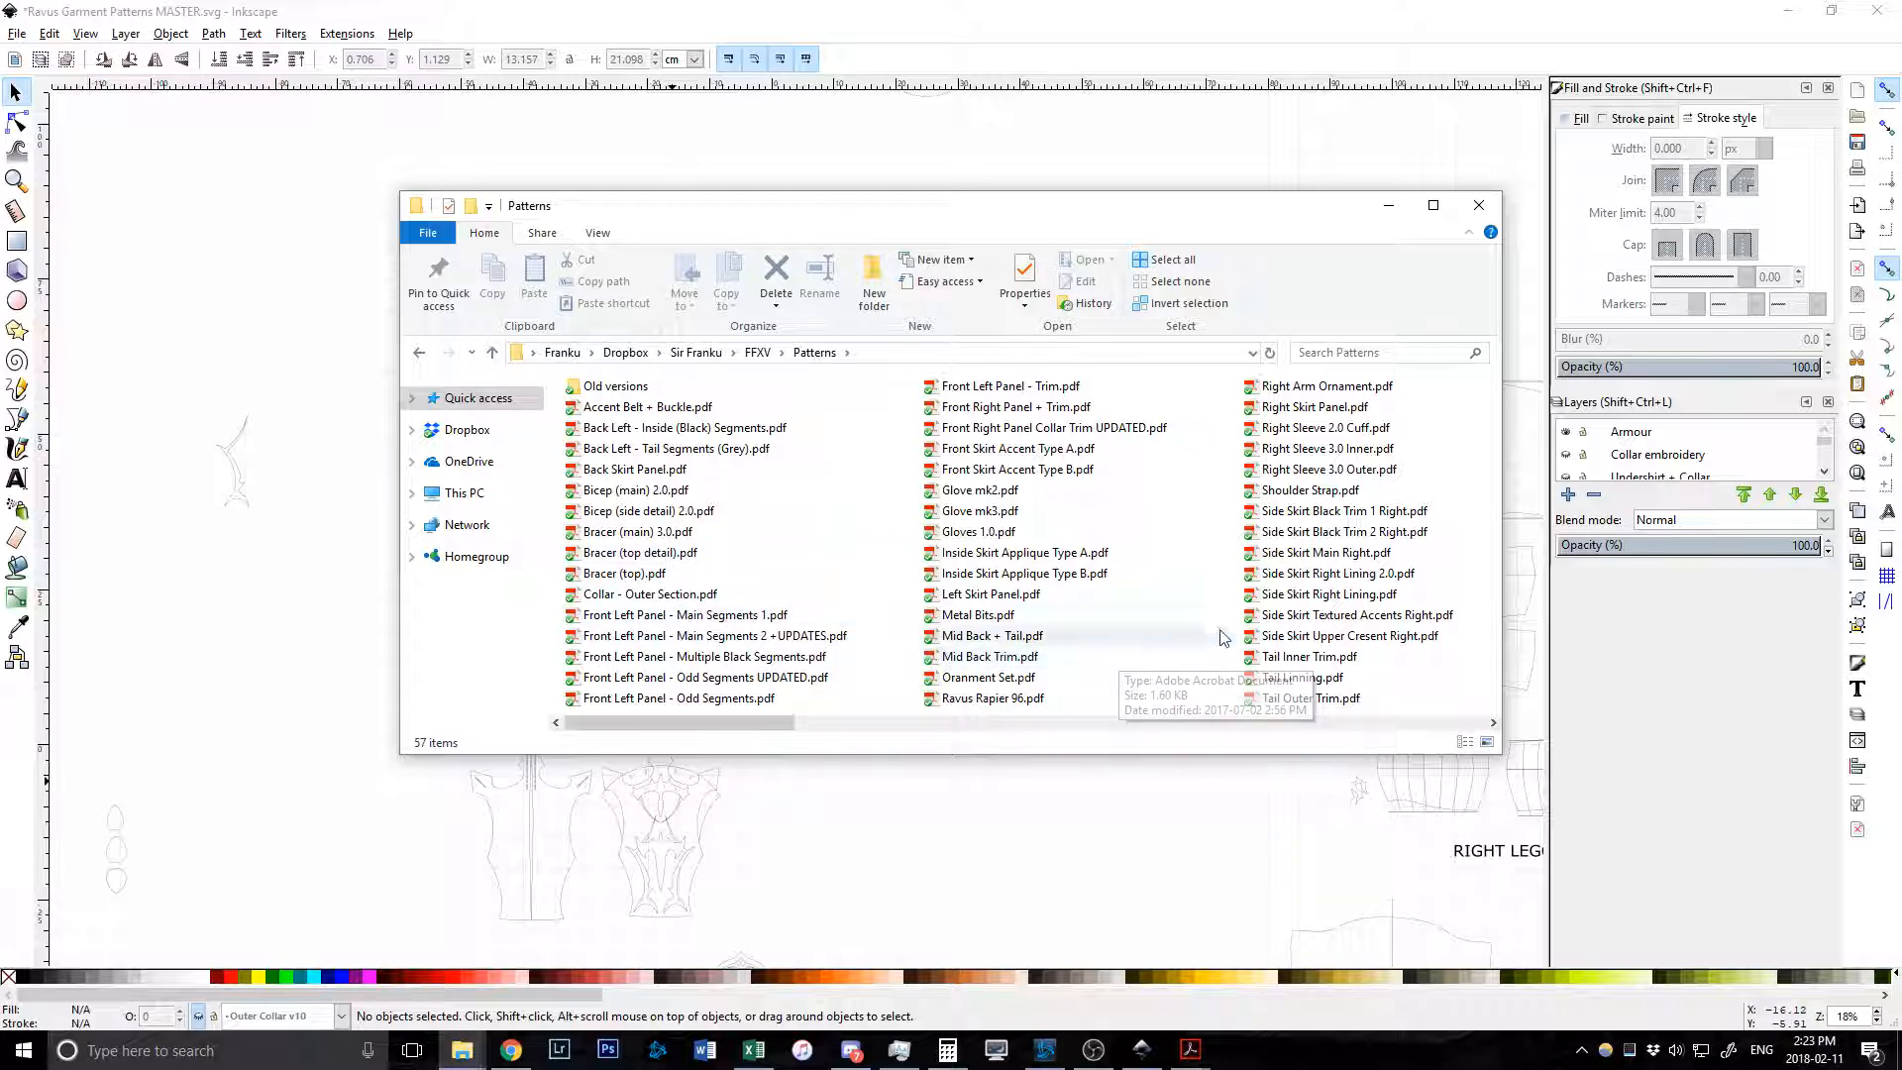
scroll(1291, 560, down, 1)
click(1292, 560)
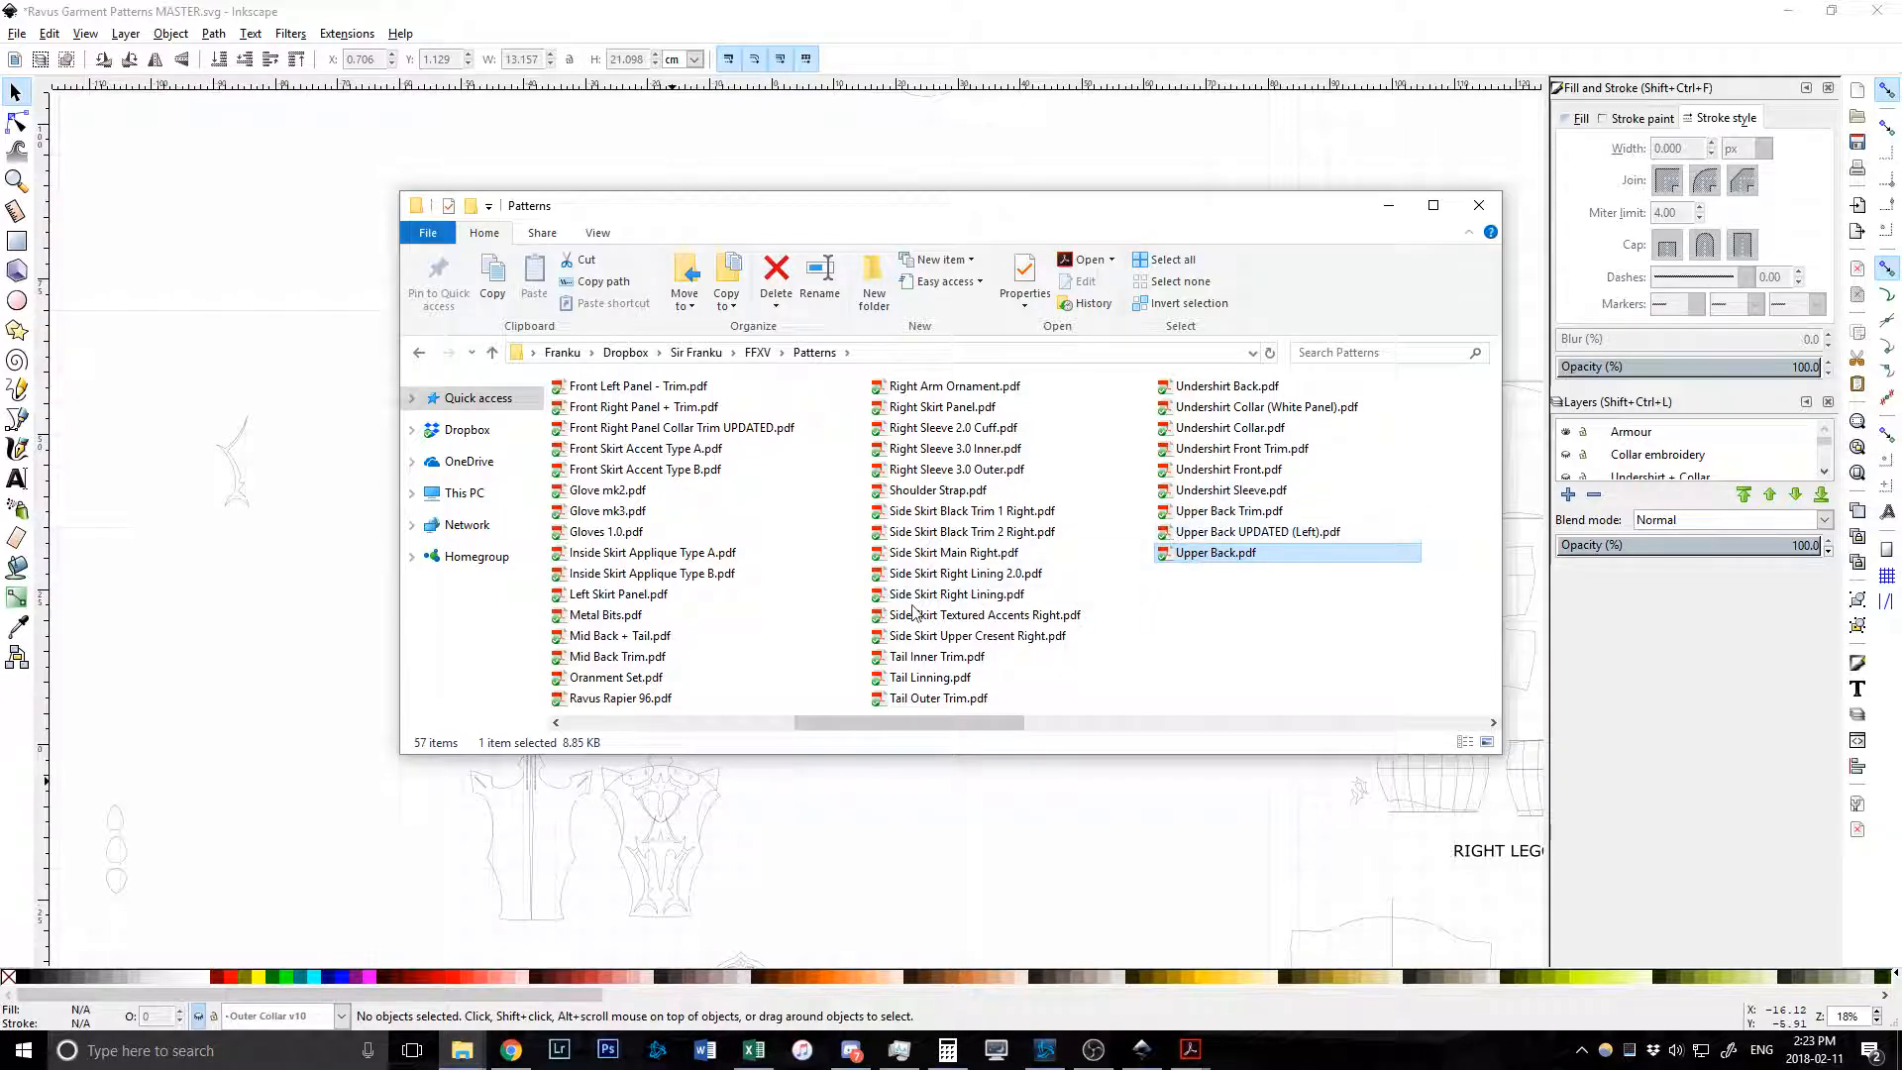
click(922, 557)
Open Side Skirt Main Right.pdf and set printing to Poster at 100% tile scale over 12 pages.
double_click(922, 558)
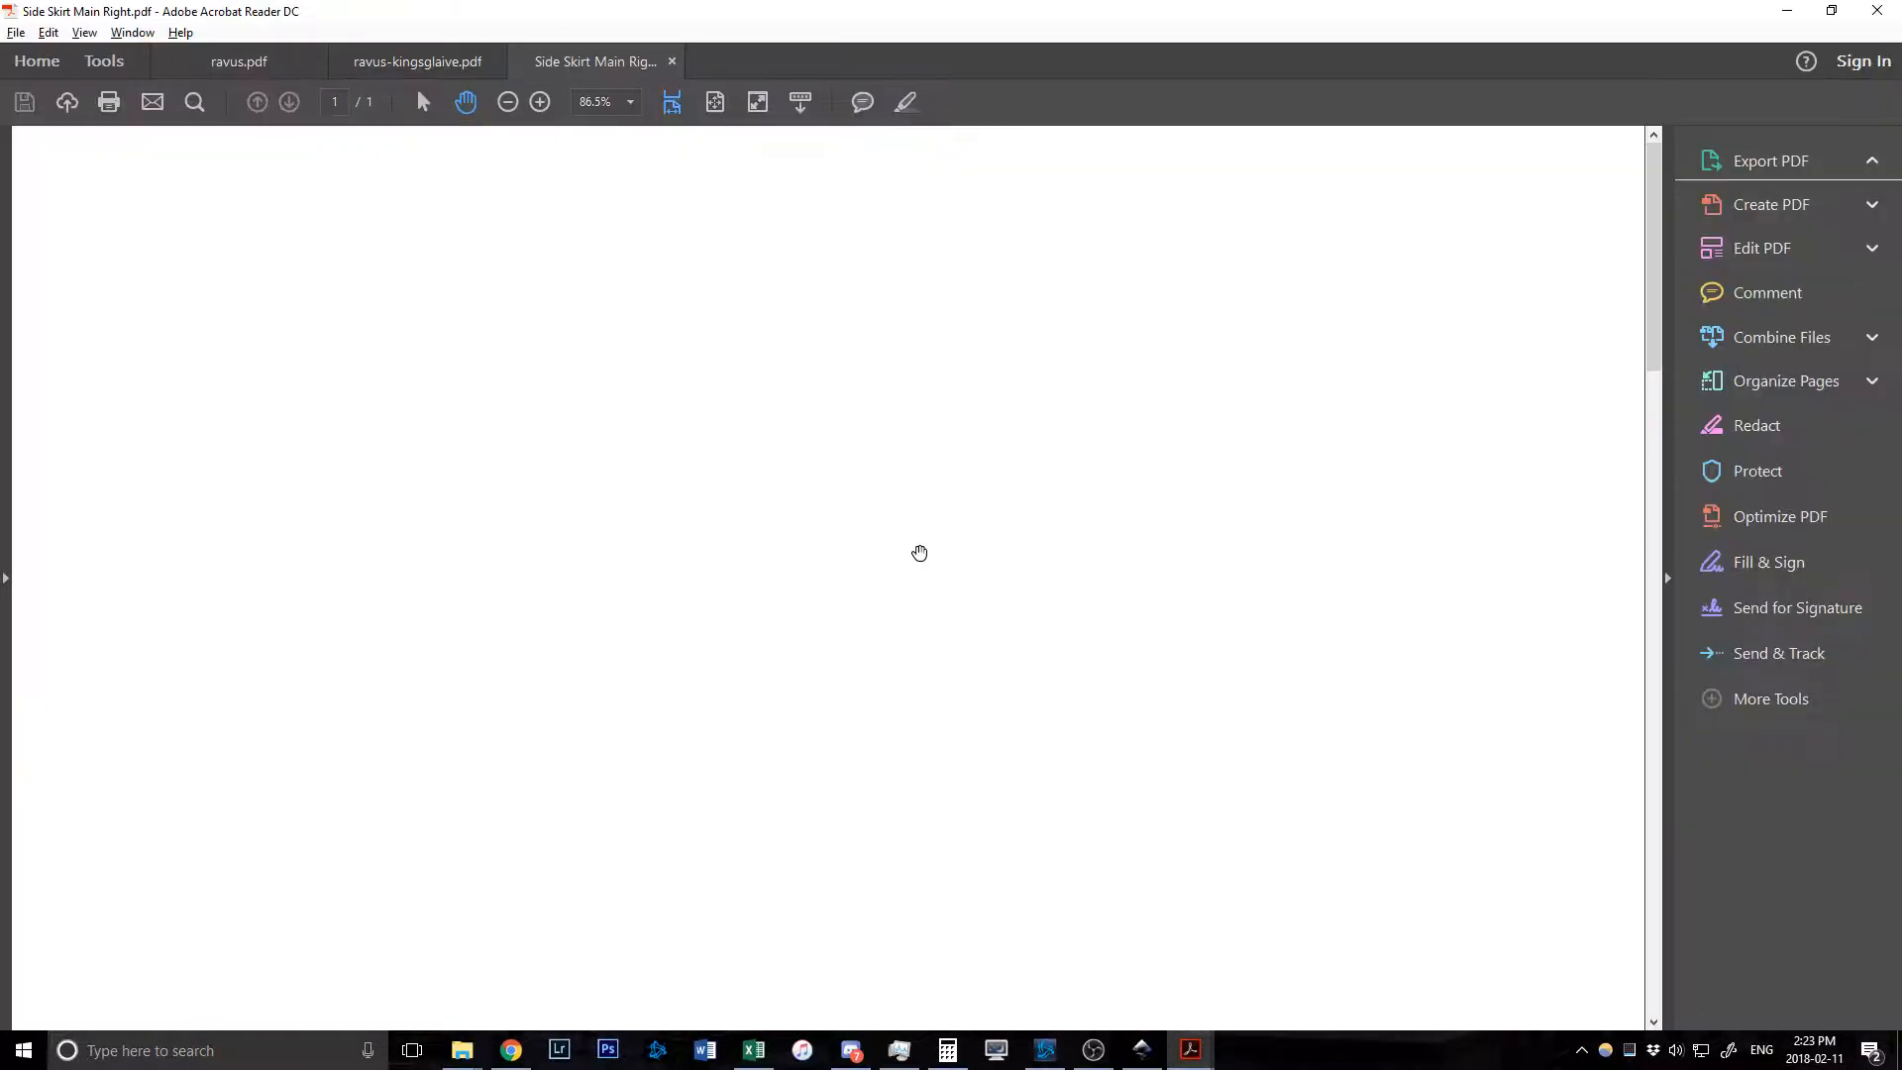
scroll(825, 488, down, 5)
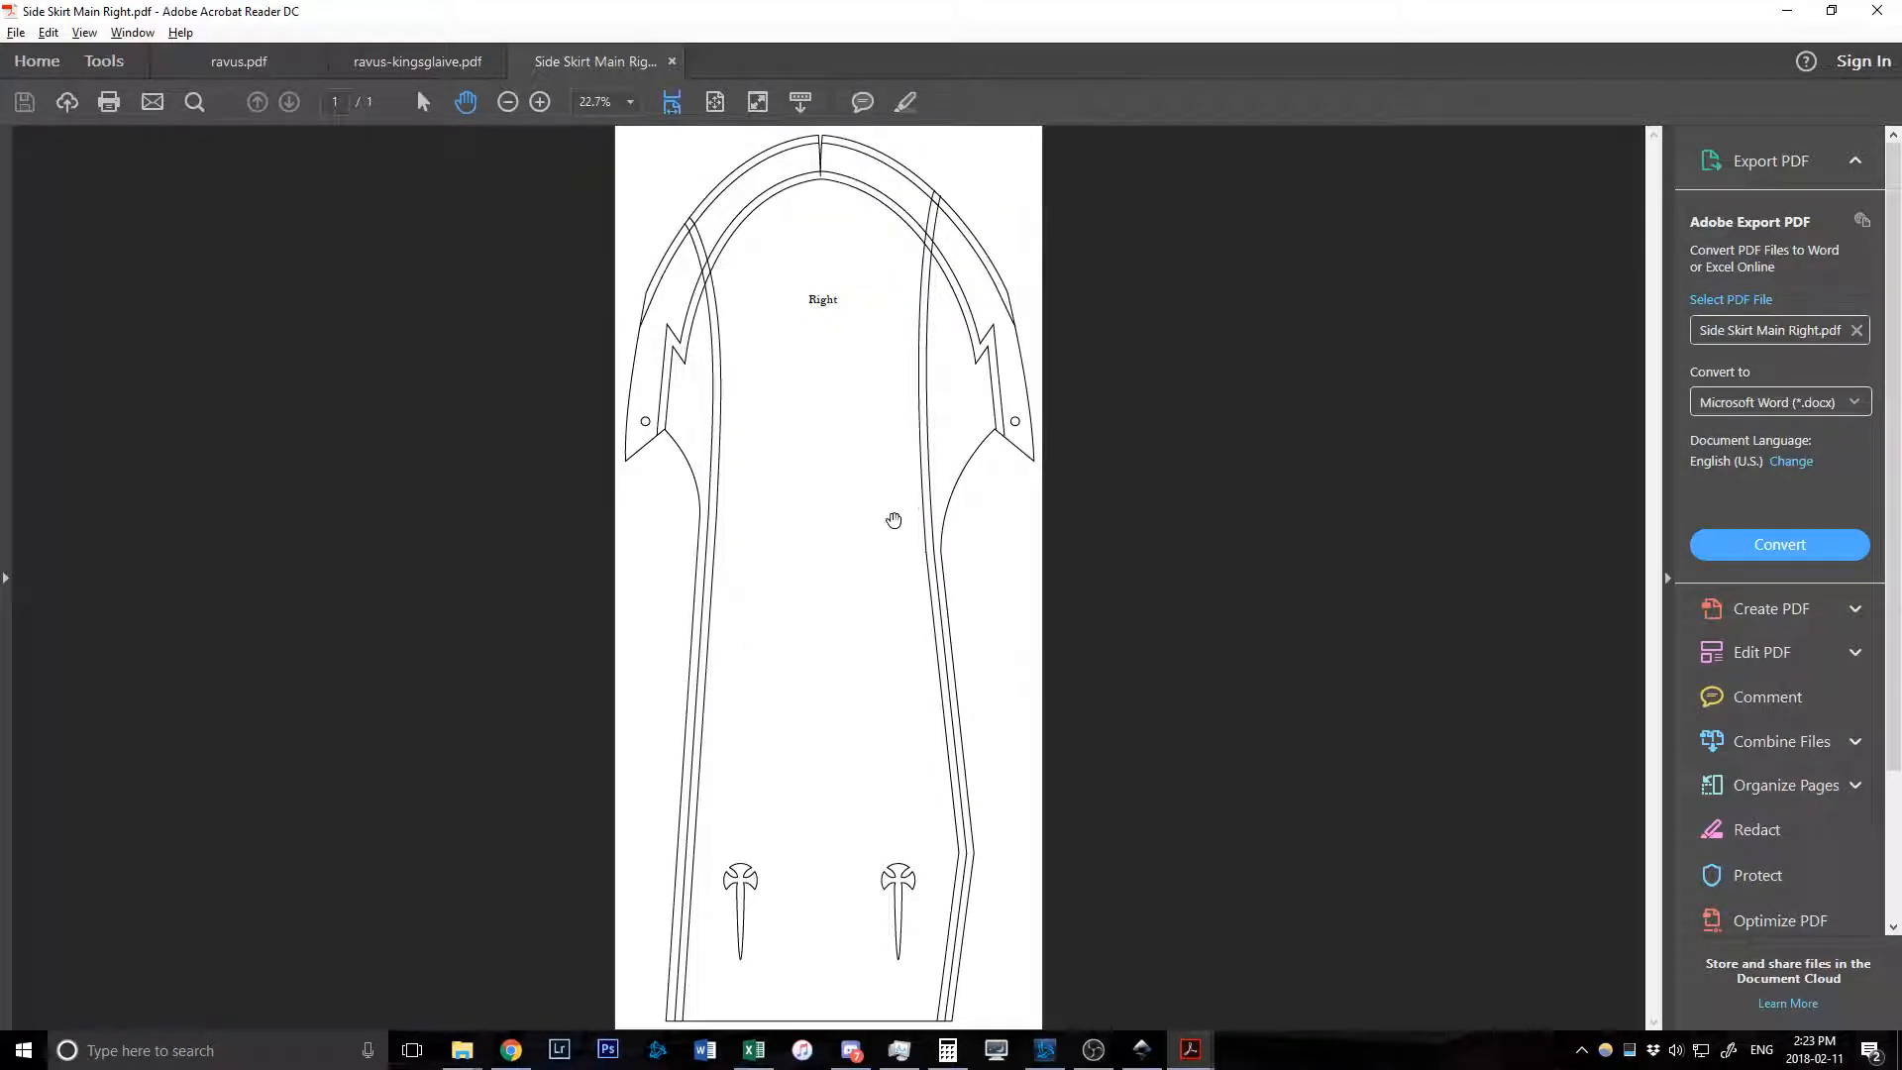
click(16, 32)
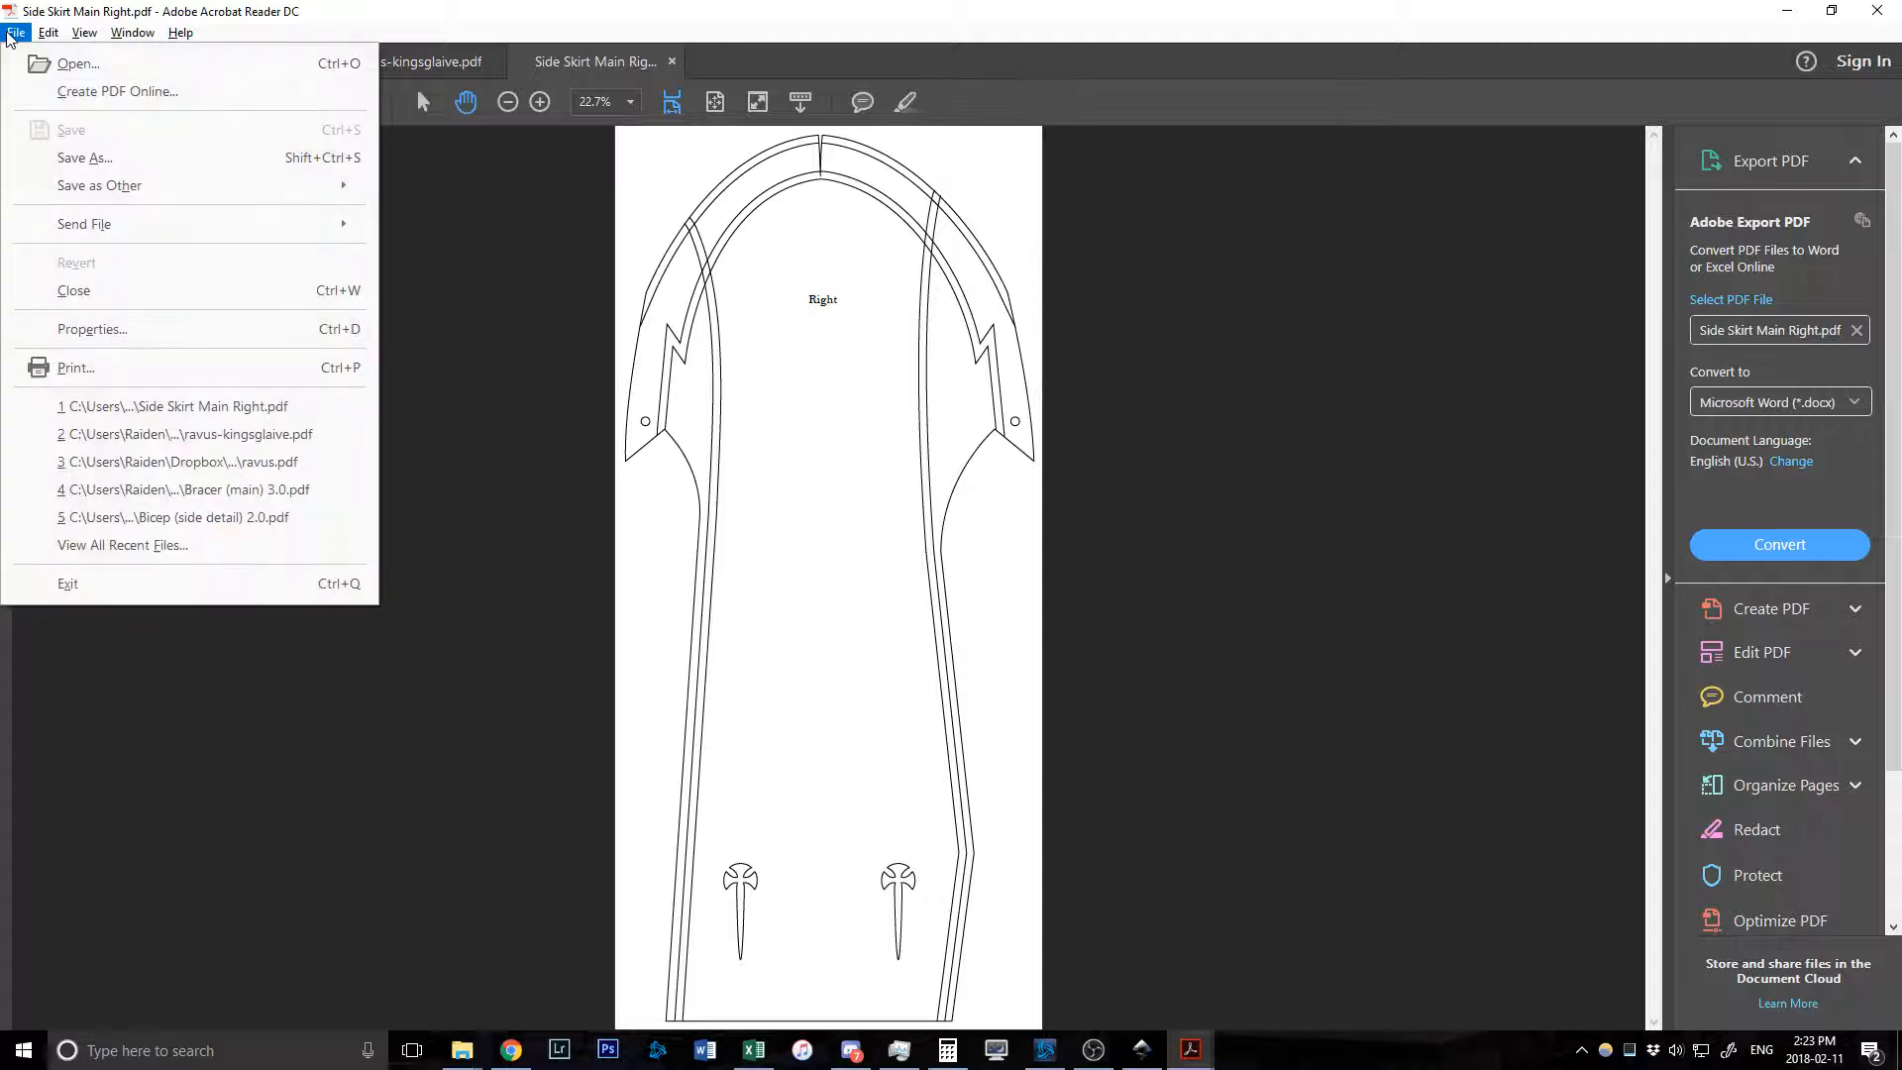
click(118, 363)
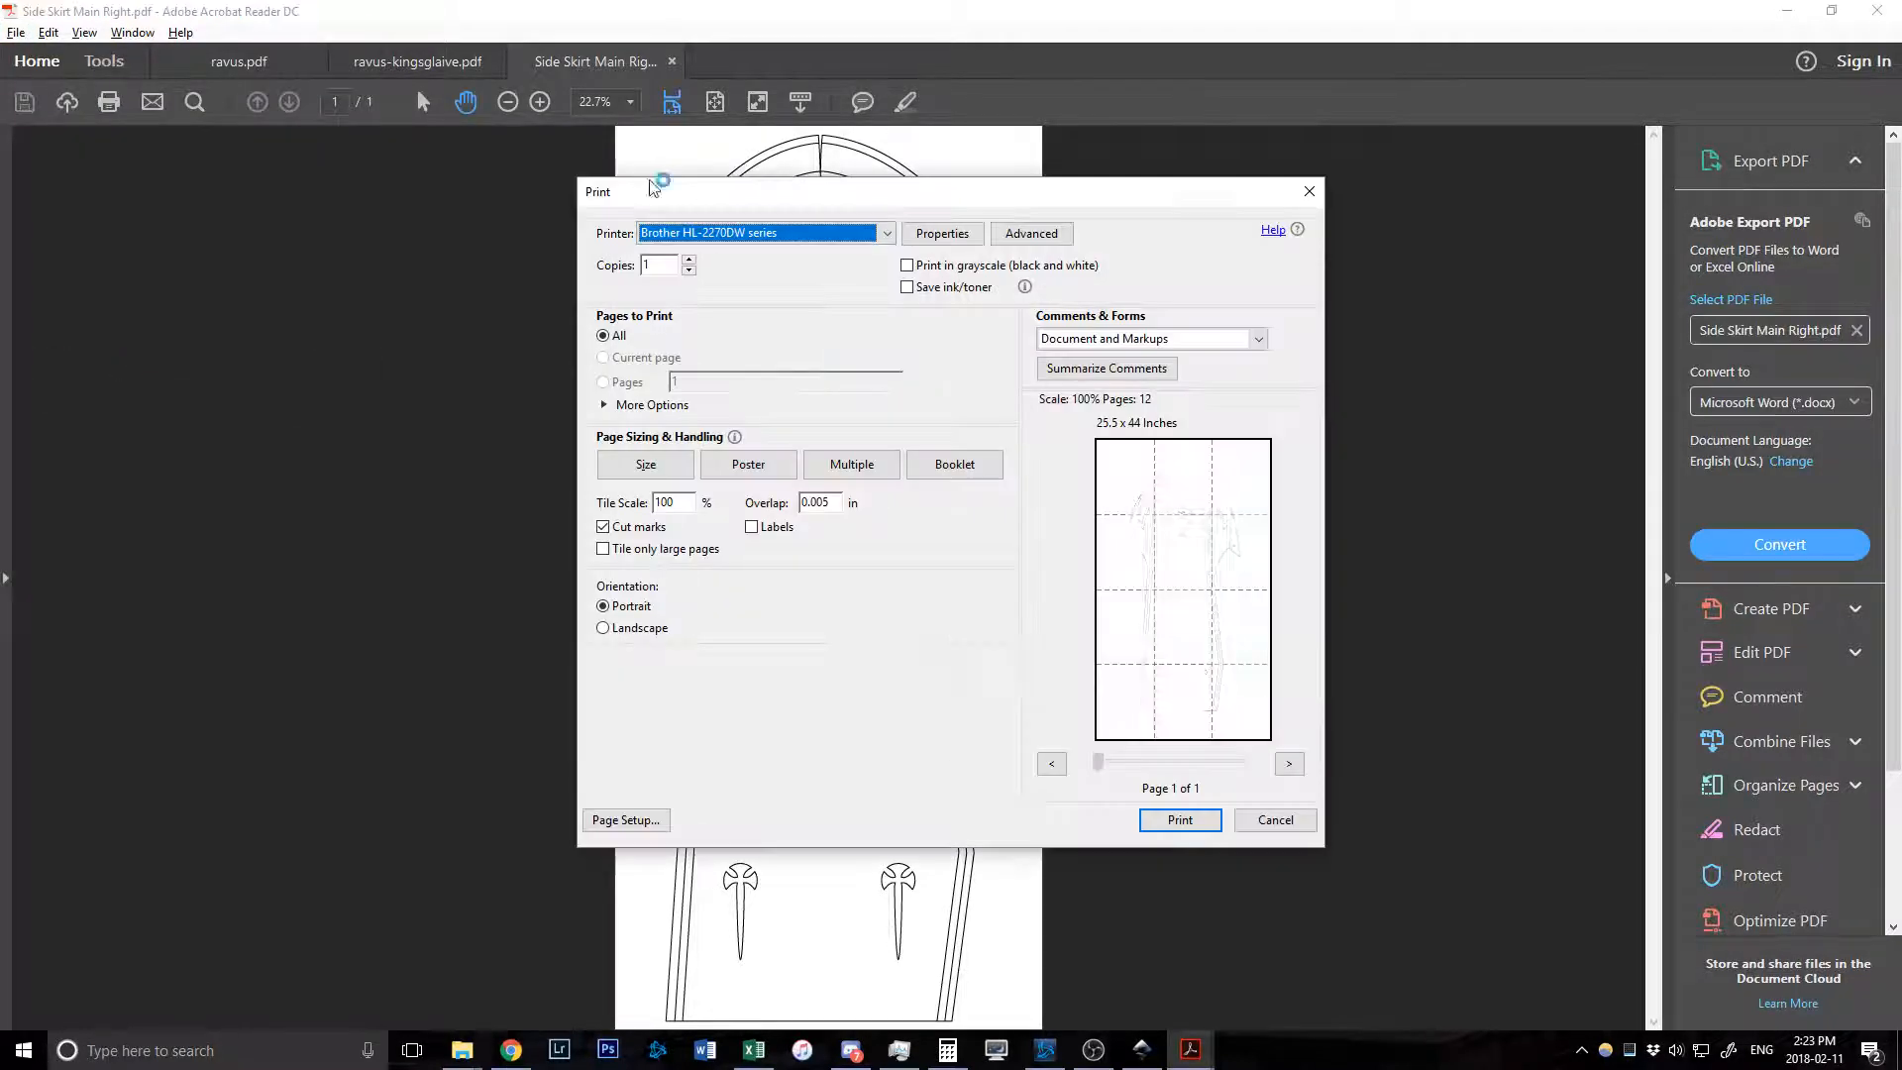
click(753, 469)
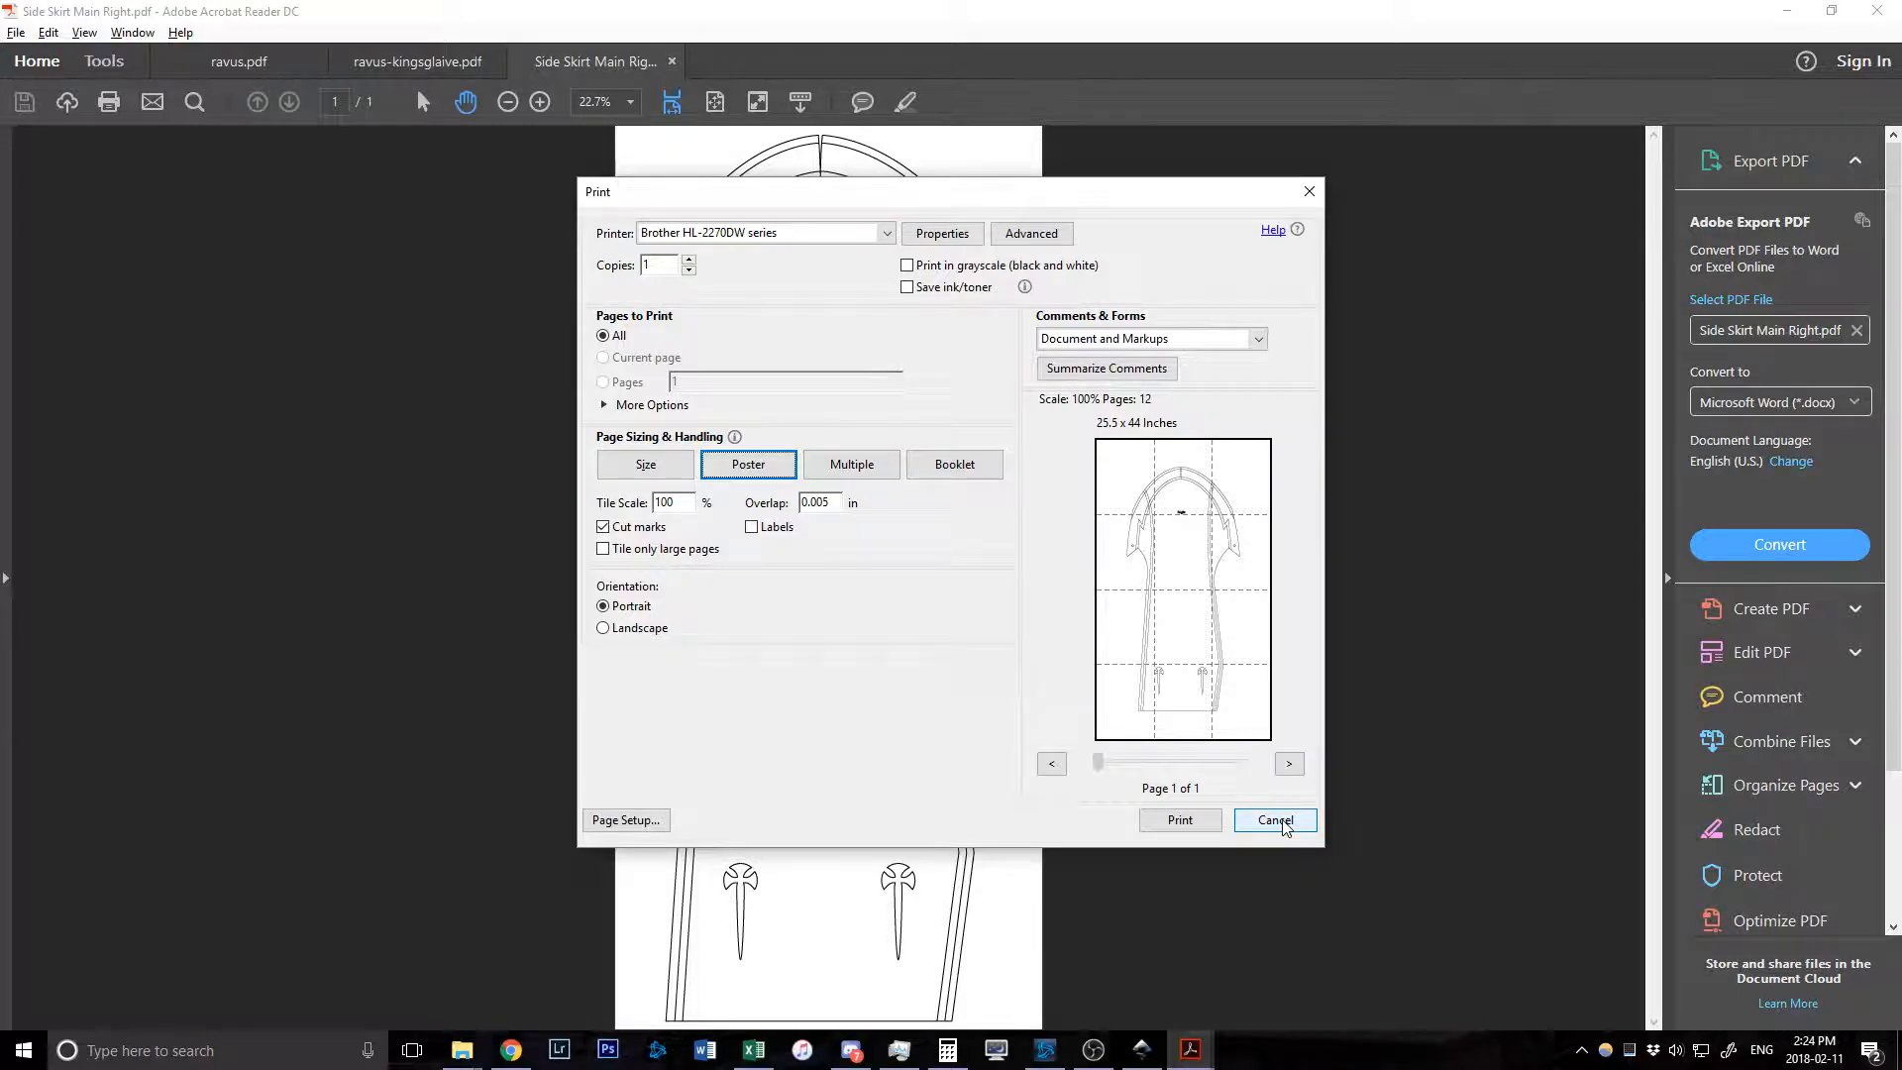
mouse_move(1194, 1052)
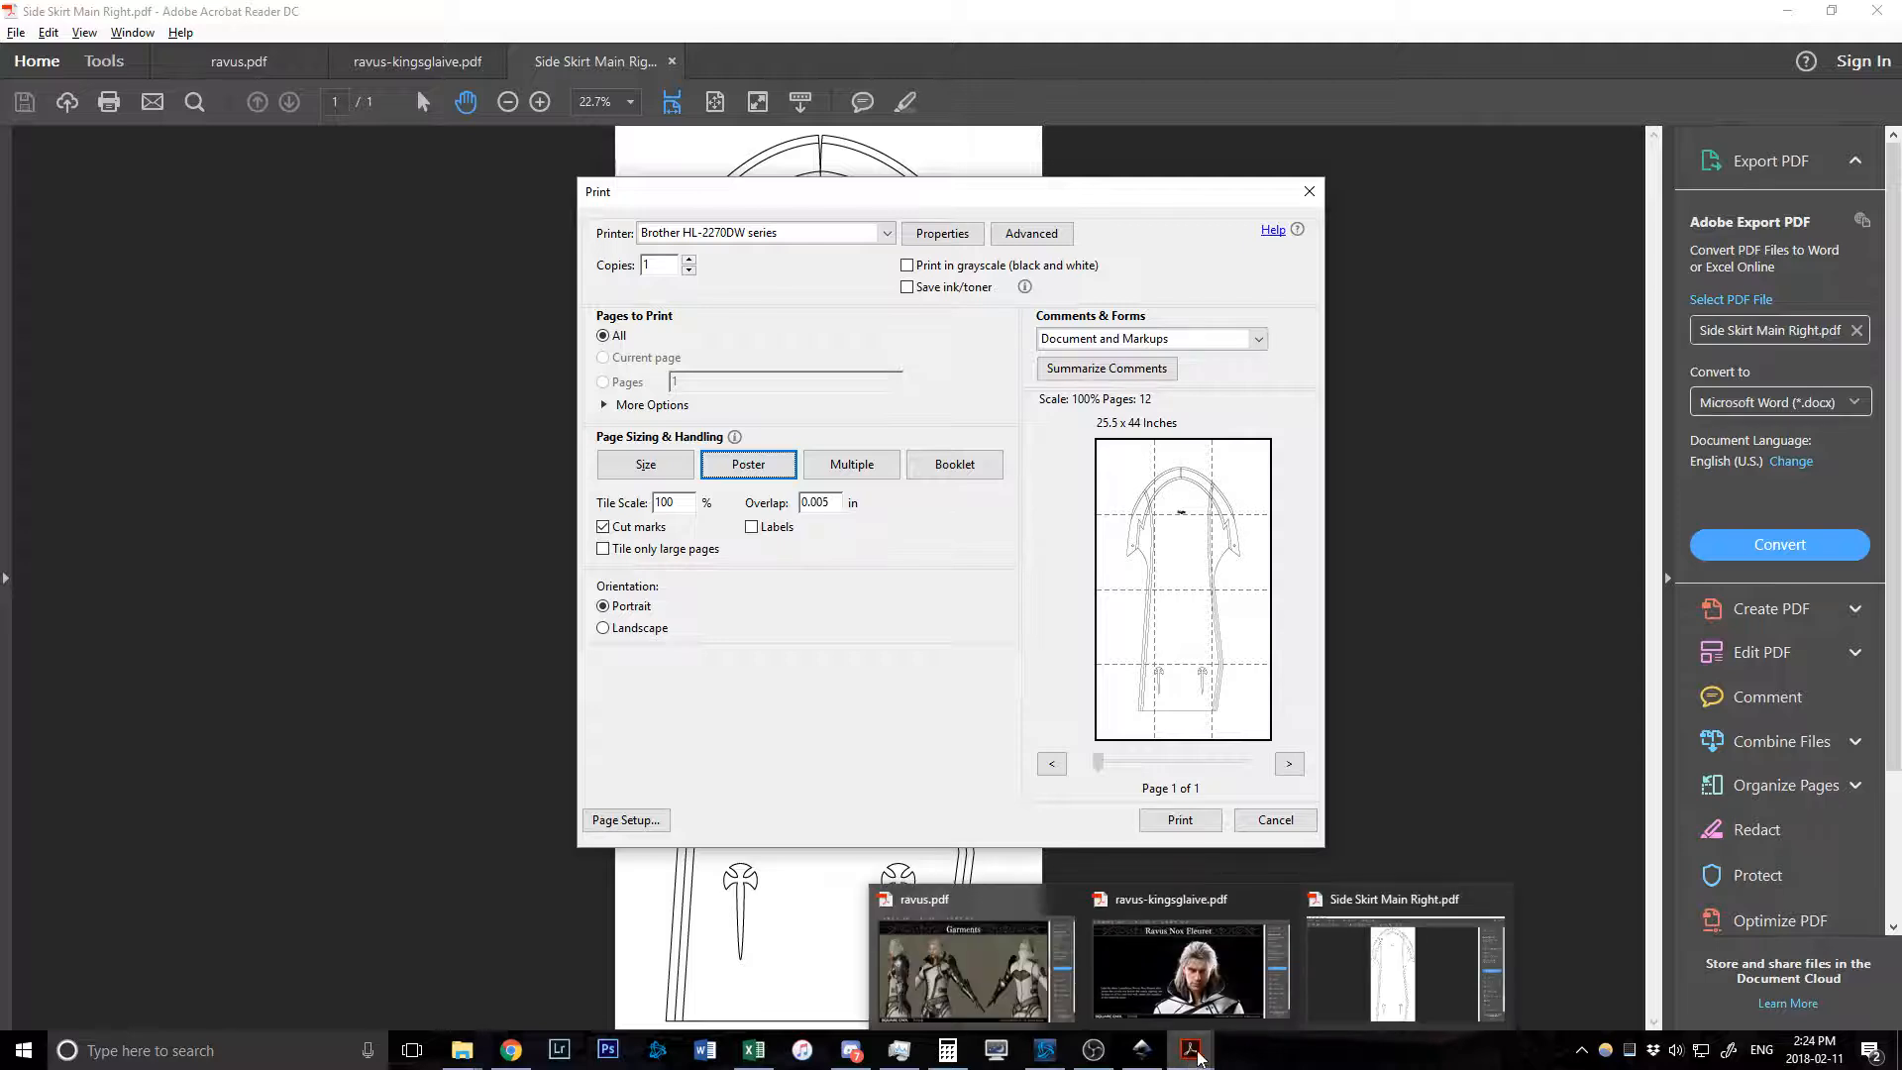
Return to Inkscape and zoom to 100% on the ornate collar piece below the layout.
click(1132, 997)
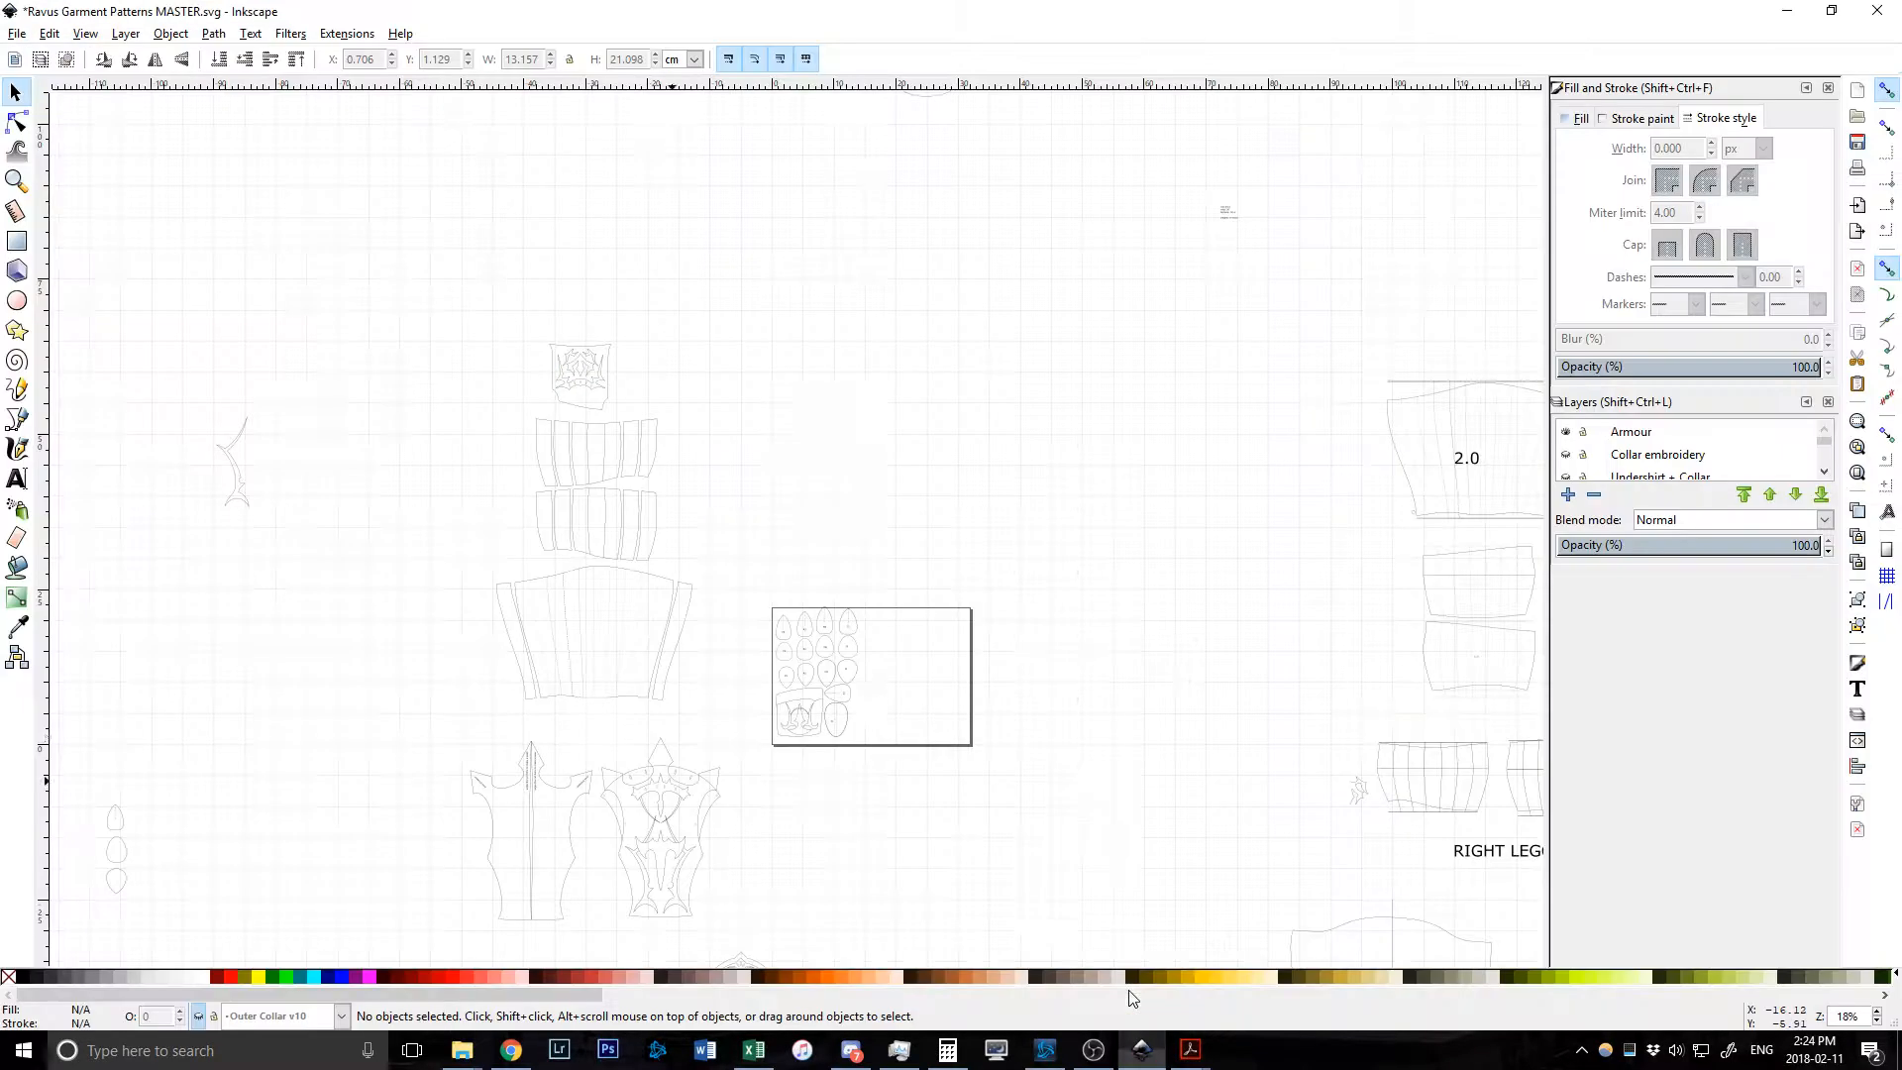
scroll(861, 733, down, 8)
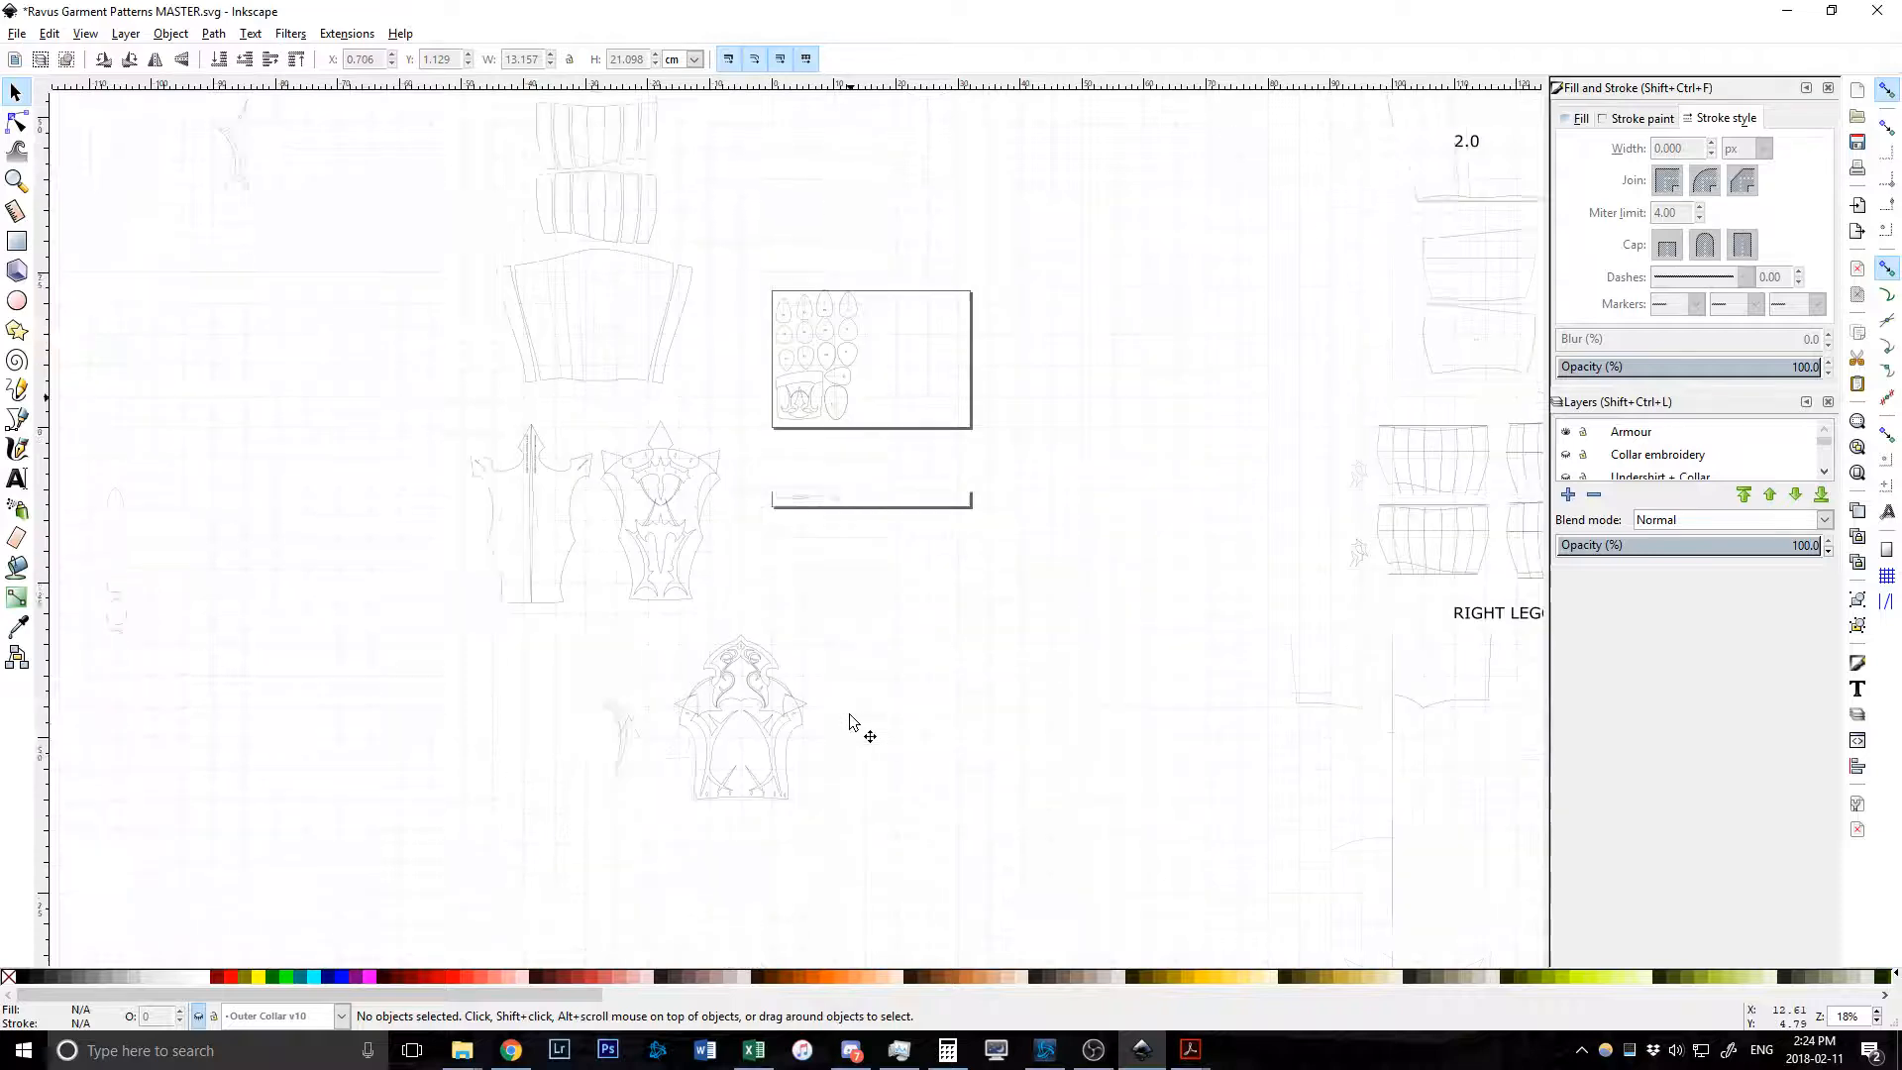
scroll(862, 723, down, 2)
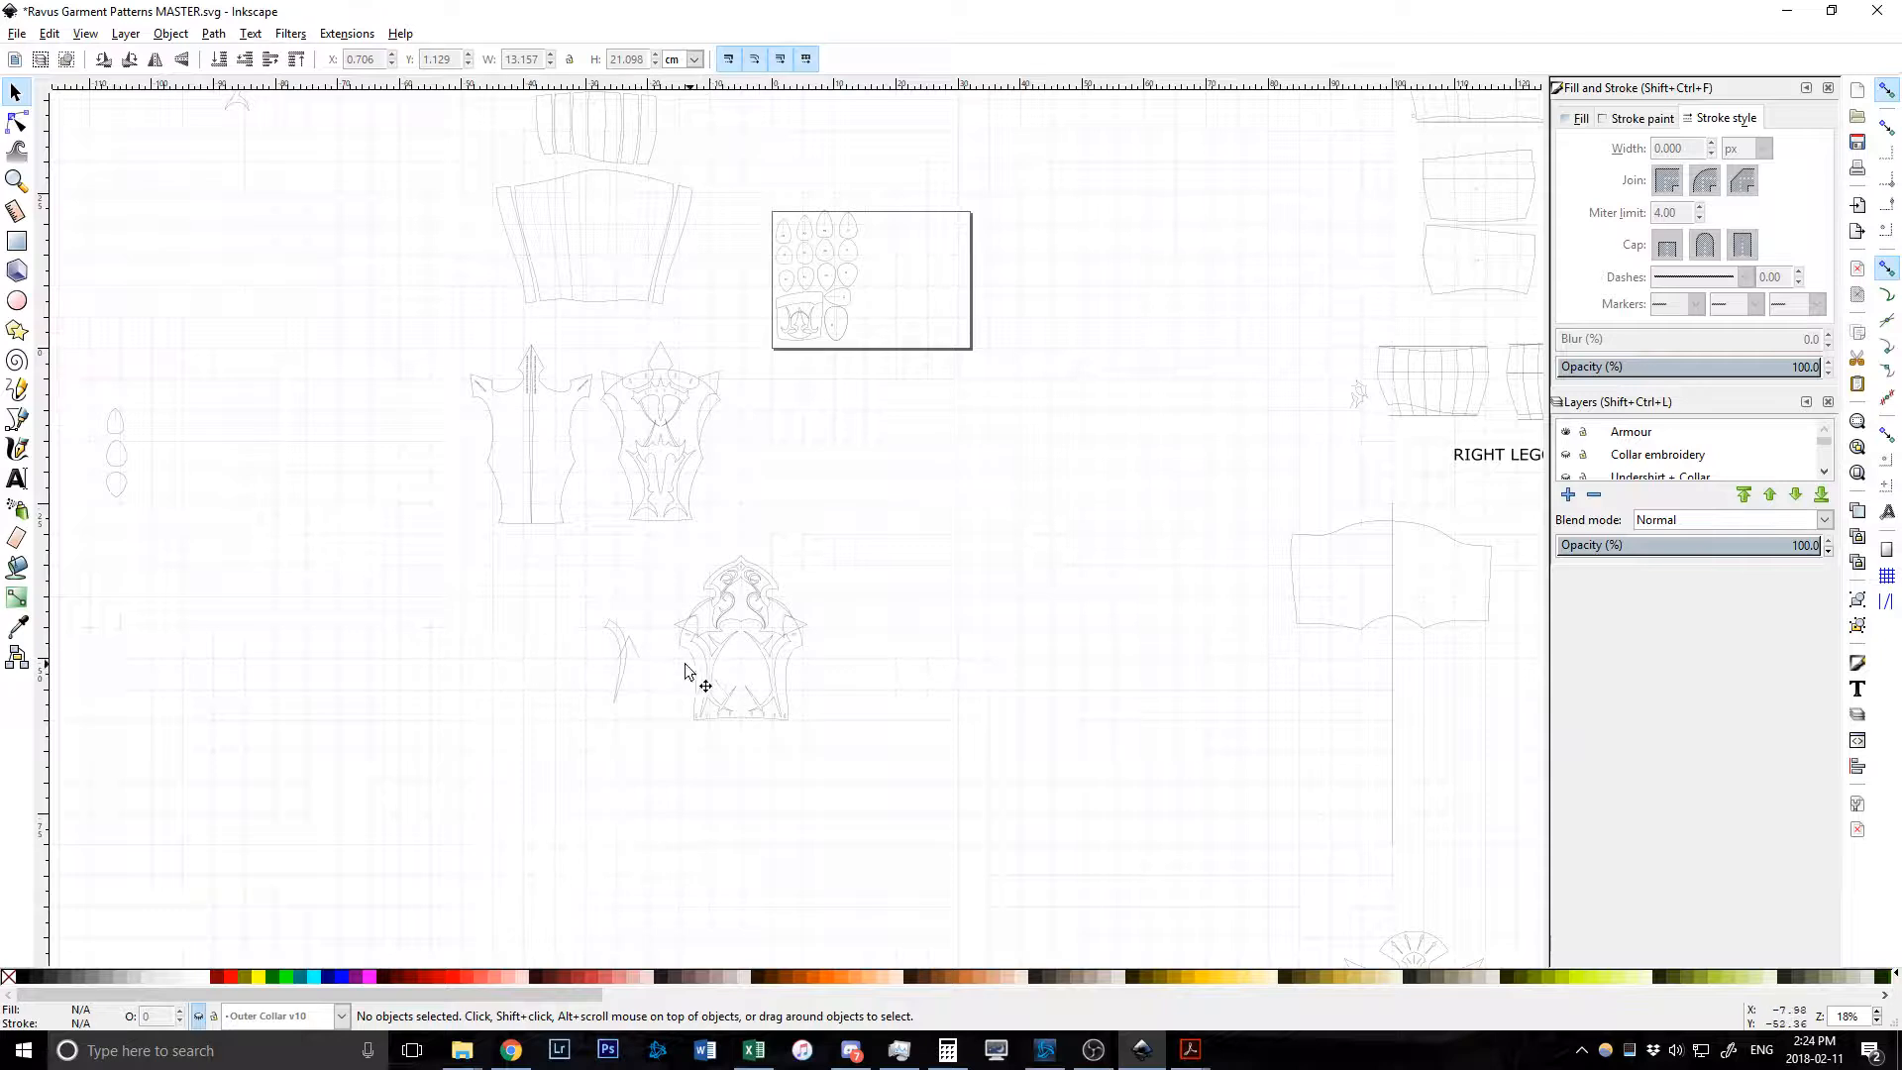
scroll(671, 691, up, 3)
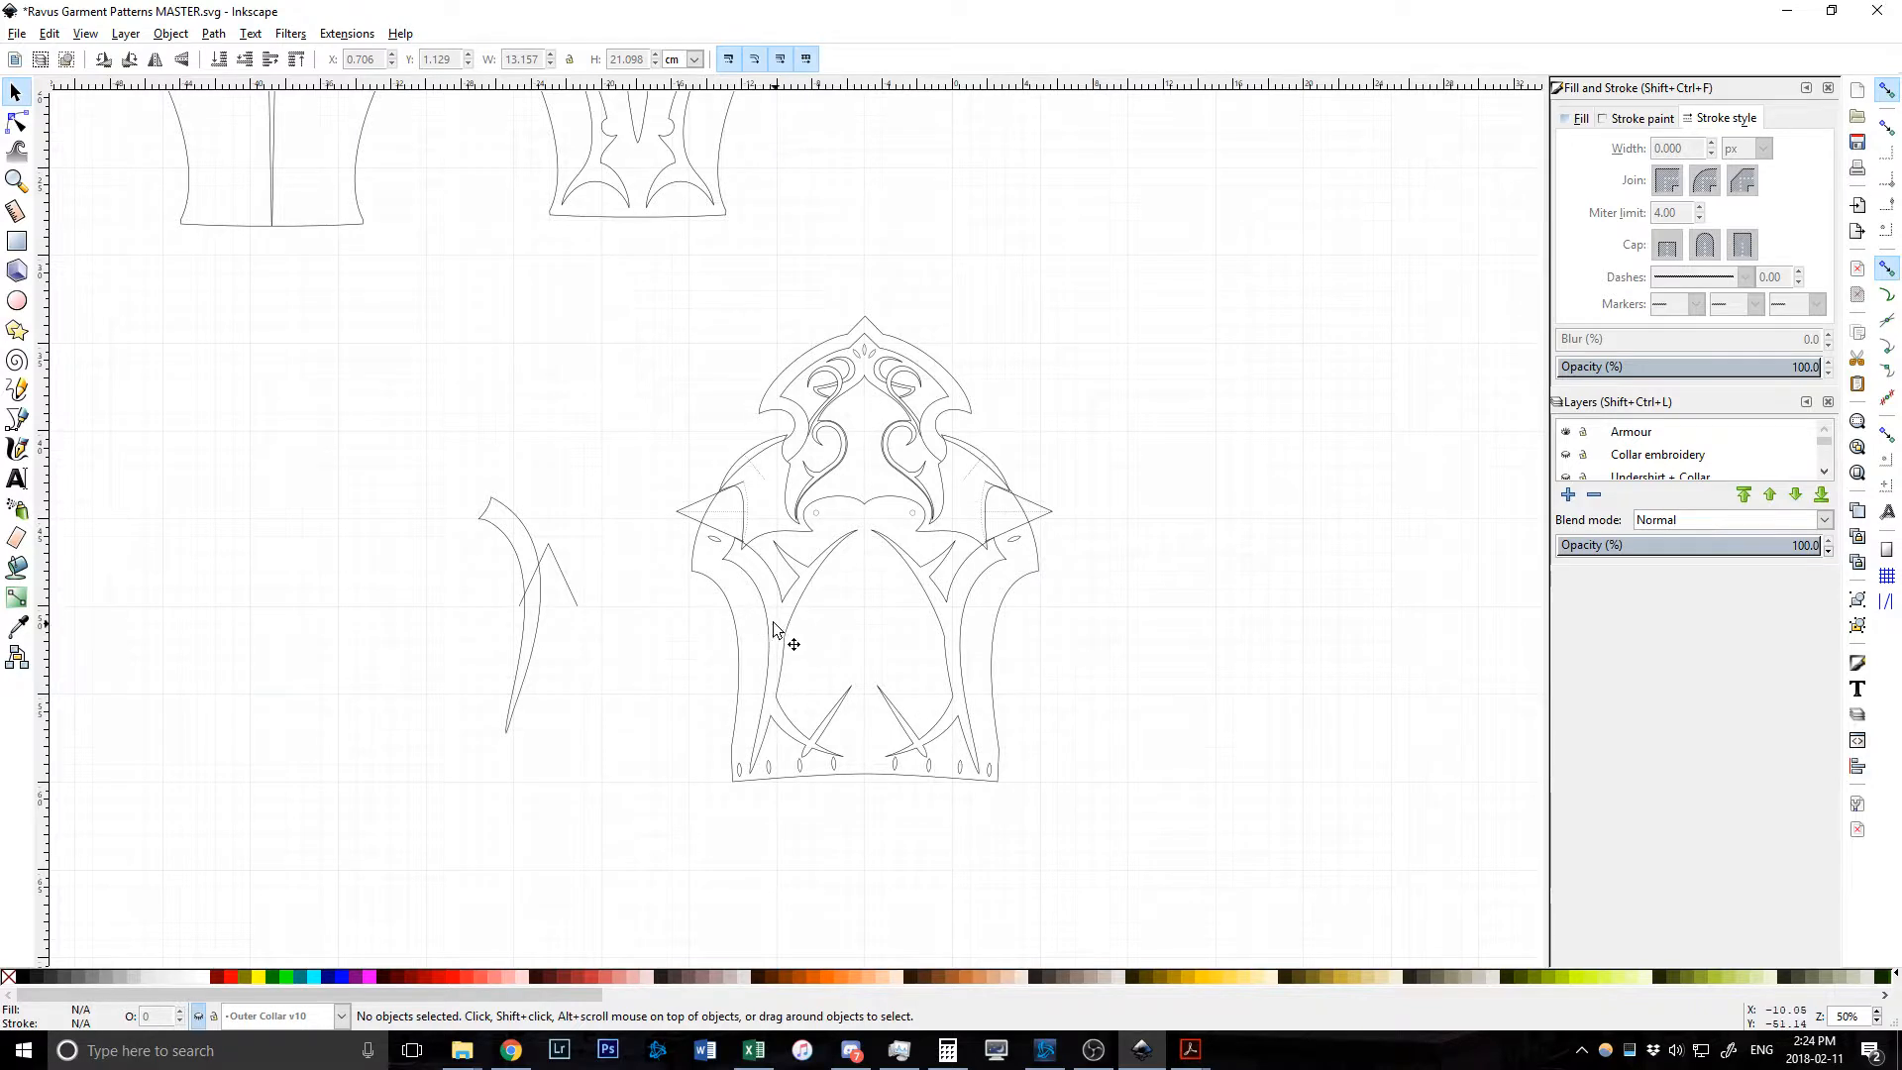
scroll(894, 457, up, 2)
scroll(753, 506, down, 4)
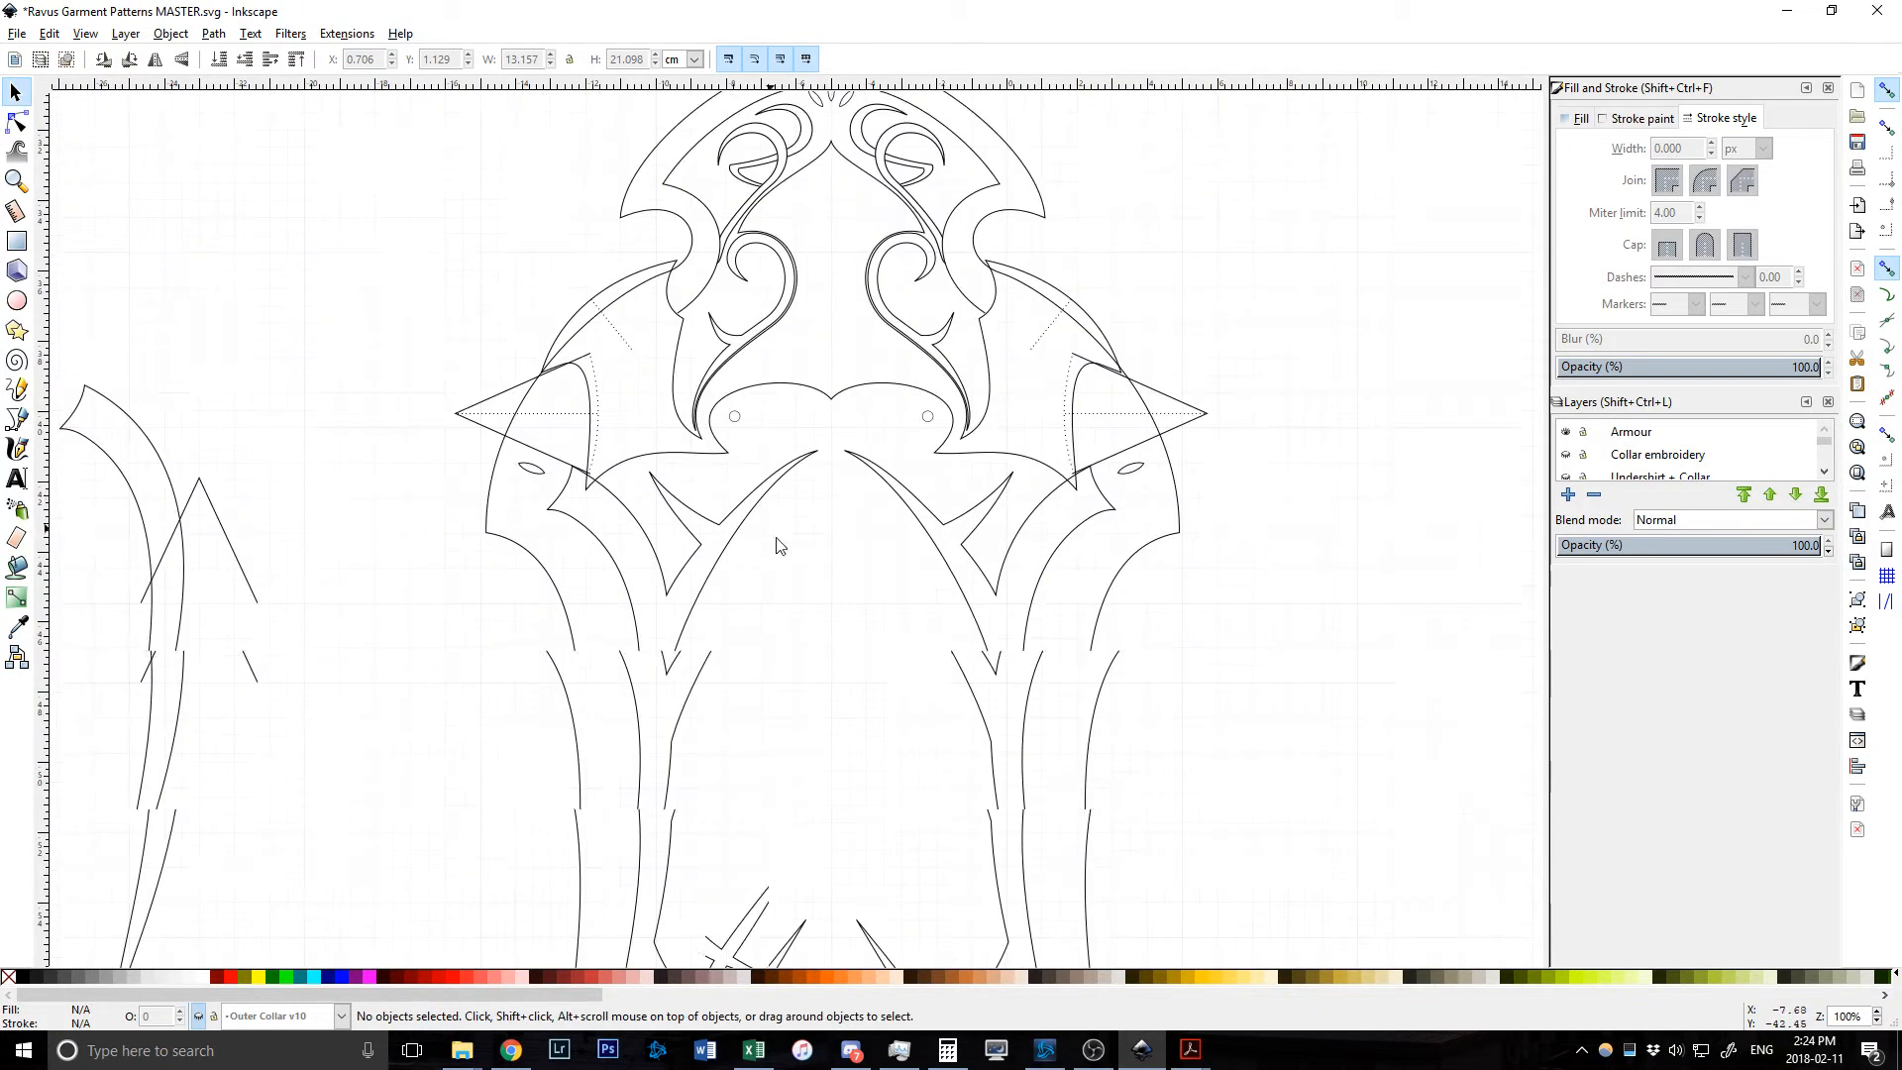